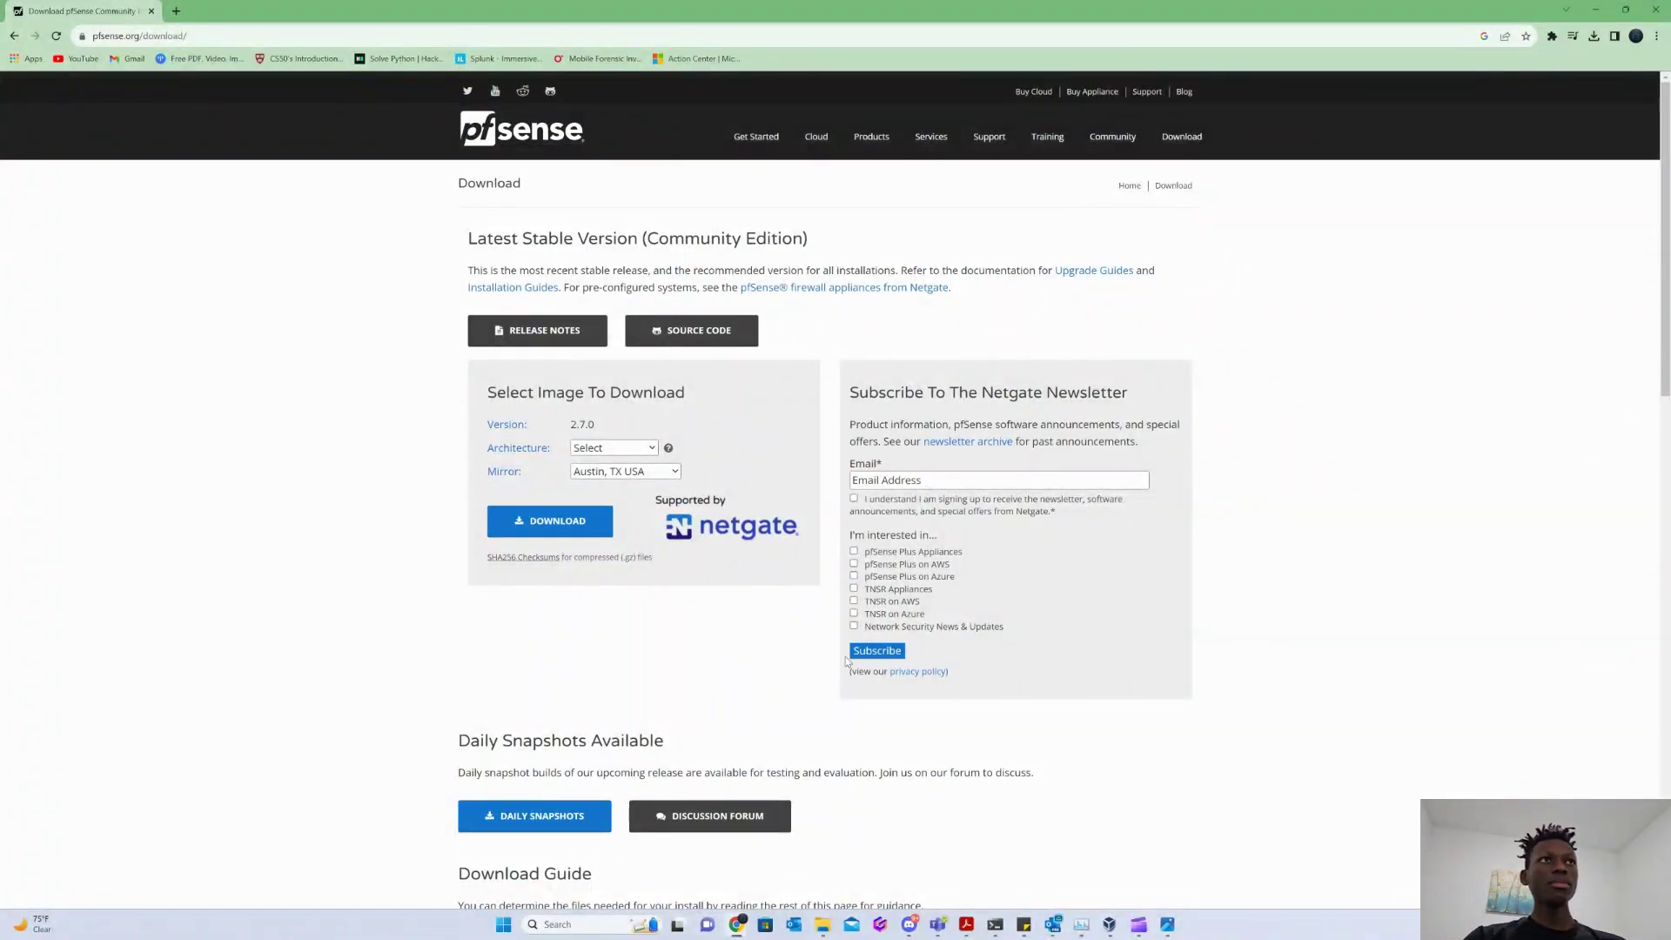
Open network diagram.png in Photos over the pfSense download page.
click(1167, 924)
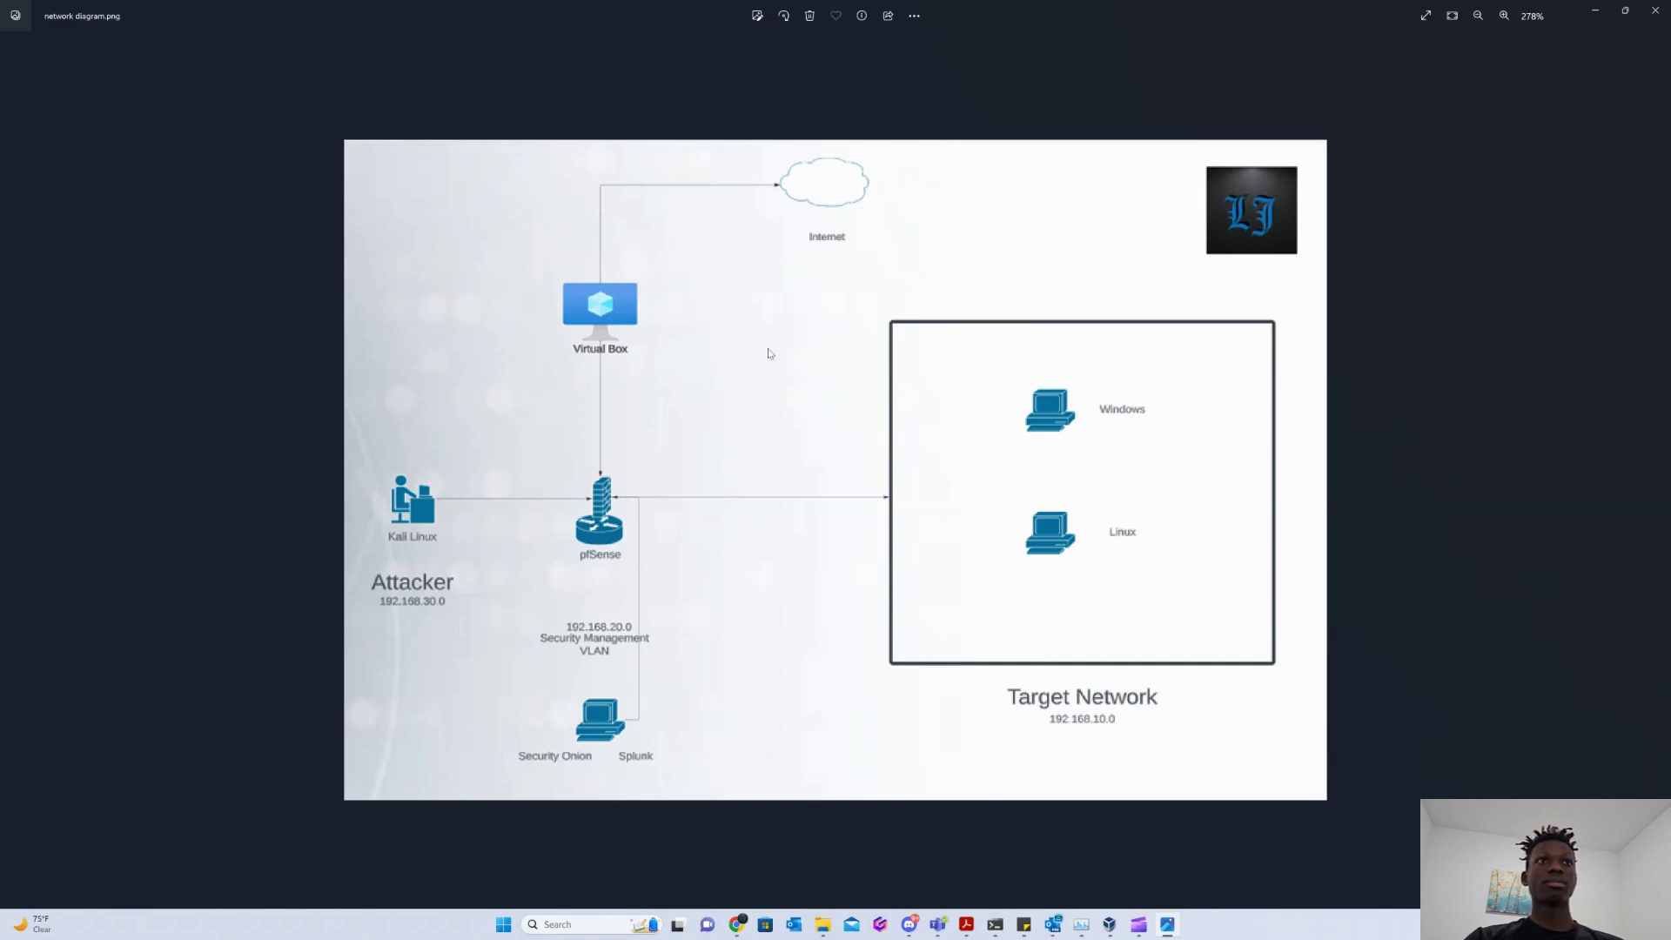
Minimize the network diagram in Photos to get back to the Chrome download page.
click(1595, 11)
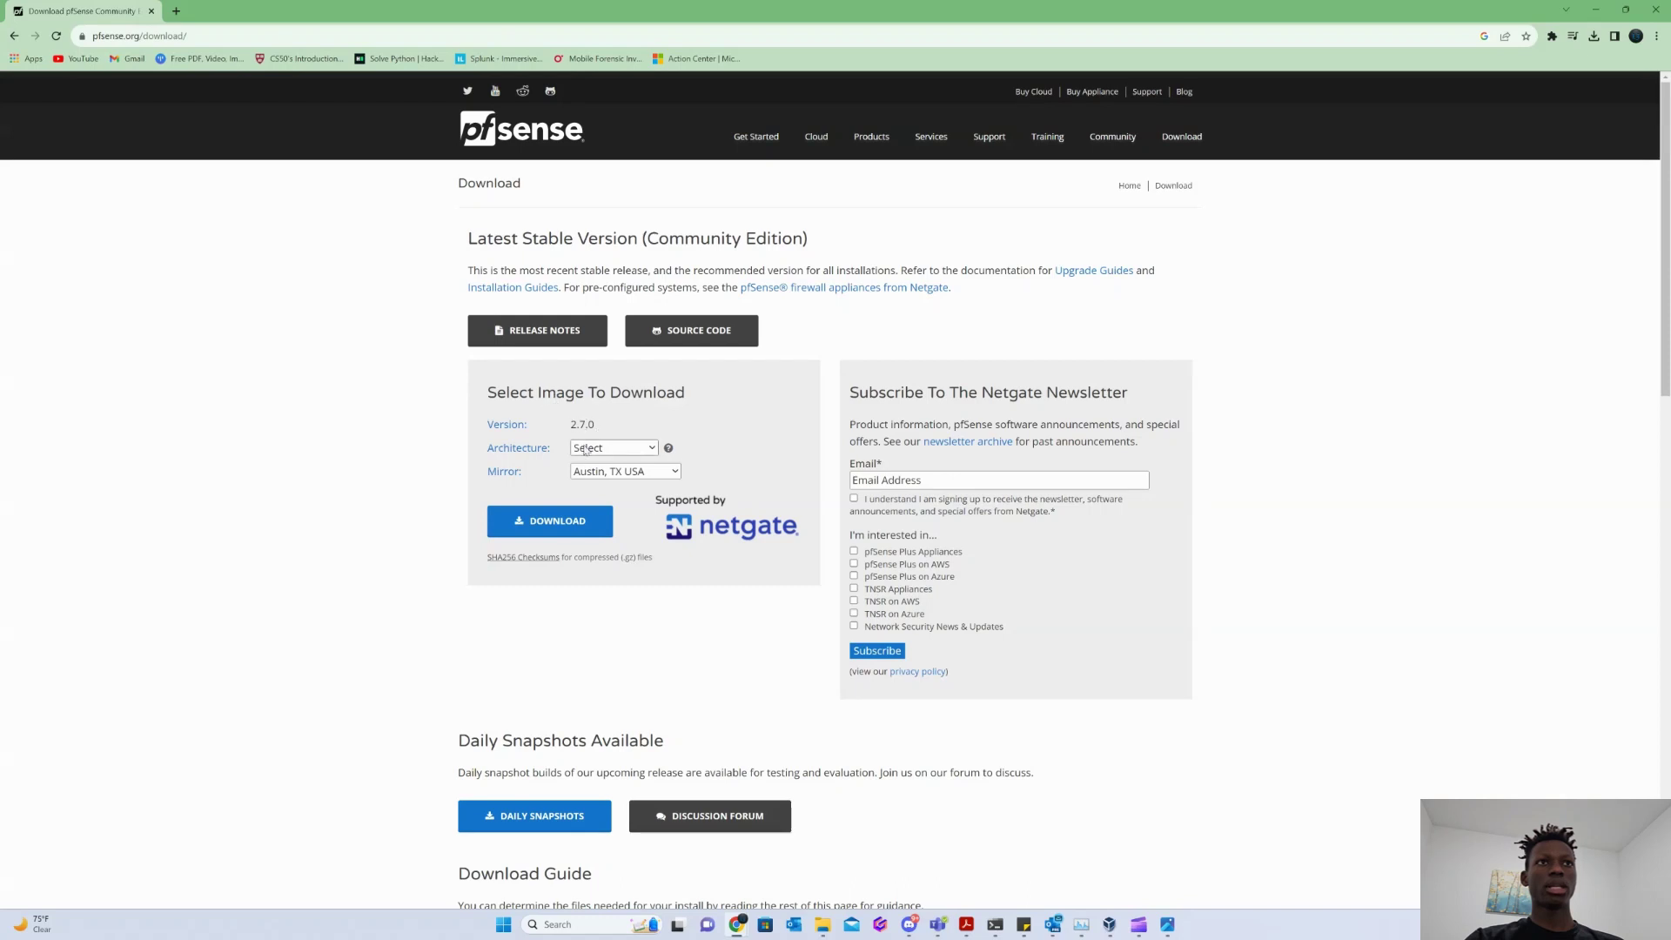
Choose AMD64 (64-bit) architecture and DVD Image (ISO) Installer, keeping the Austin, TX USA mirror.
click(615, 449)
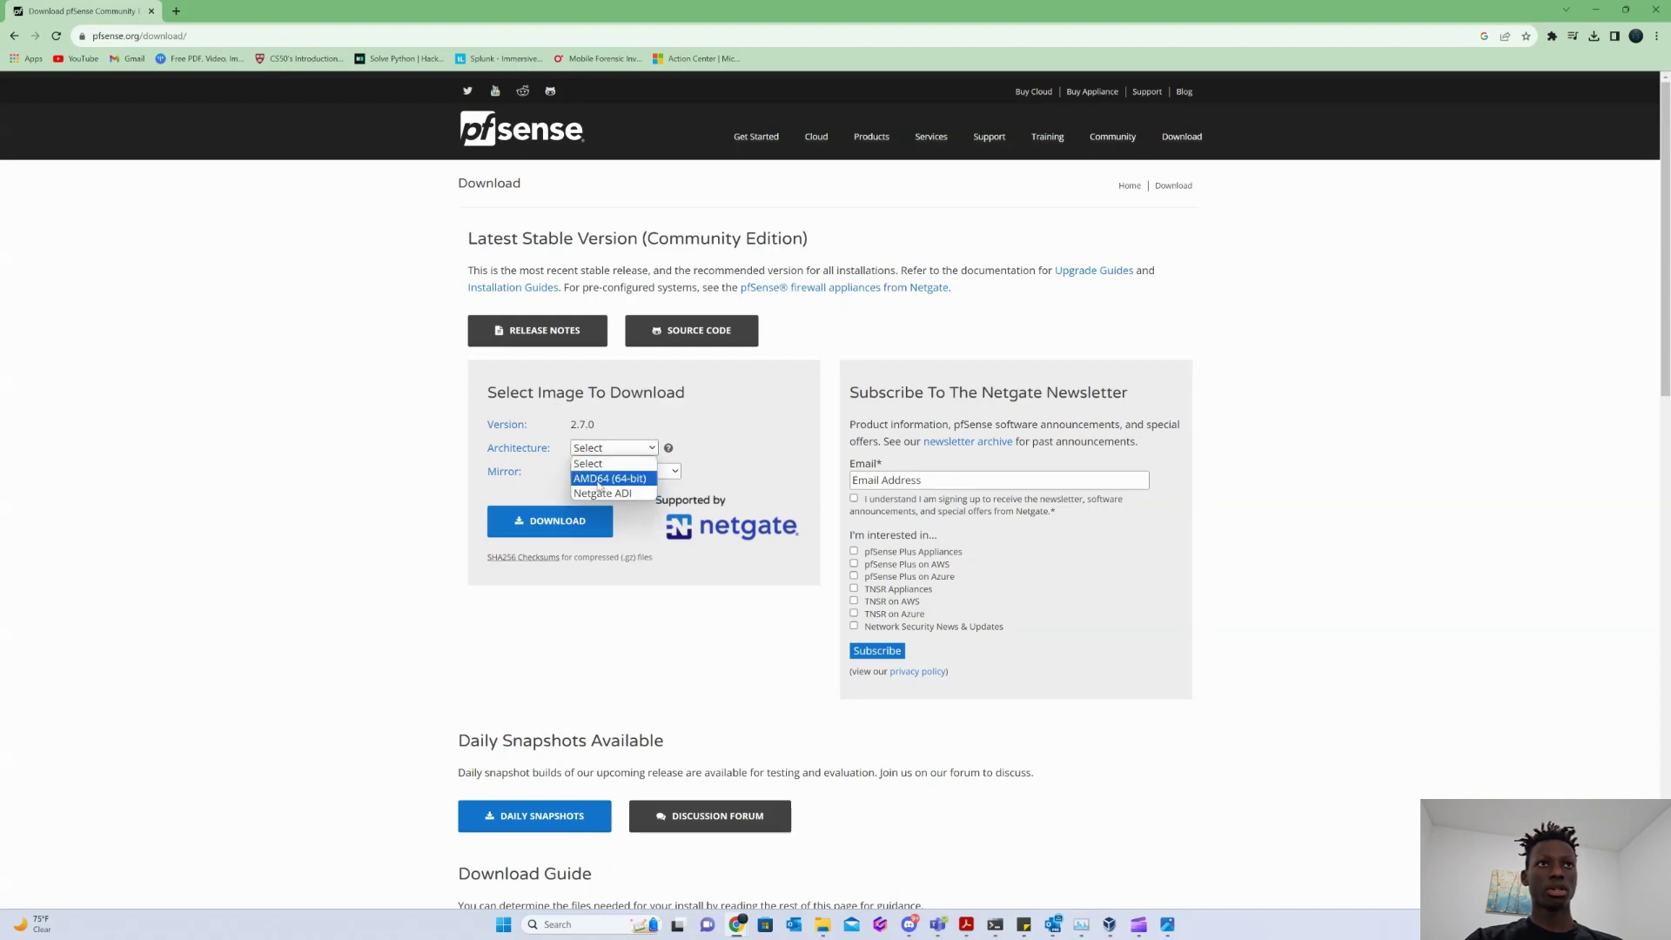
click(599, 479)
click(624, 472)
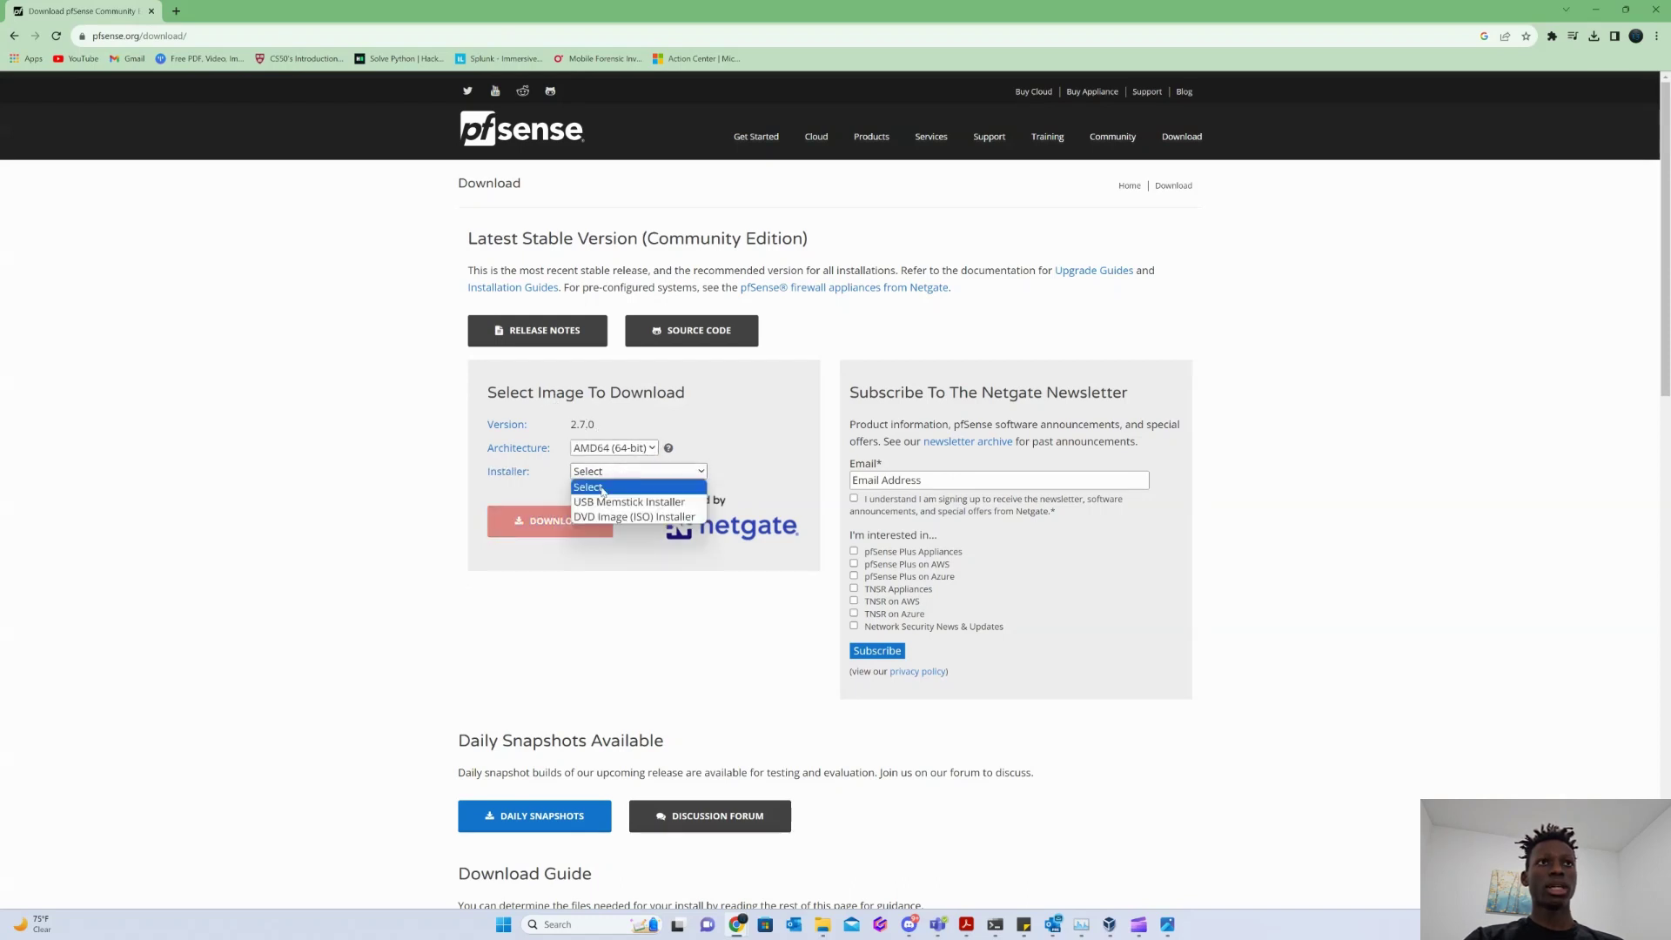
click(564, 468)
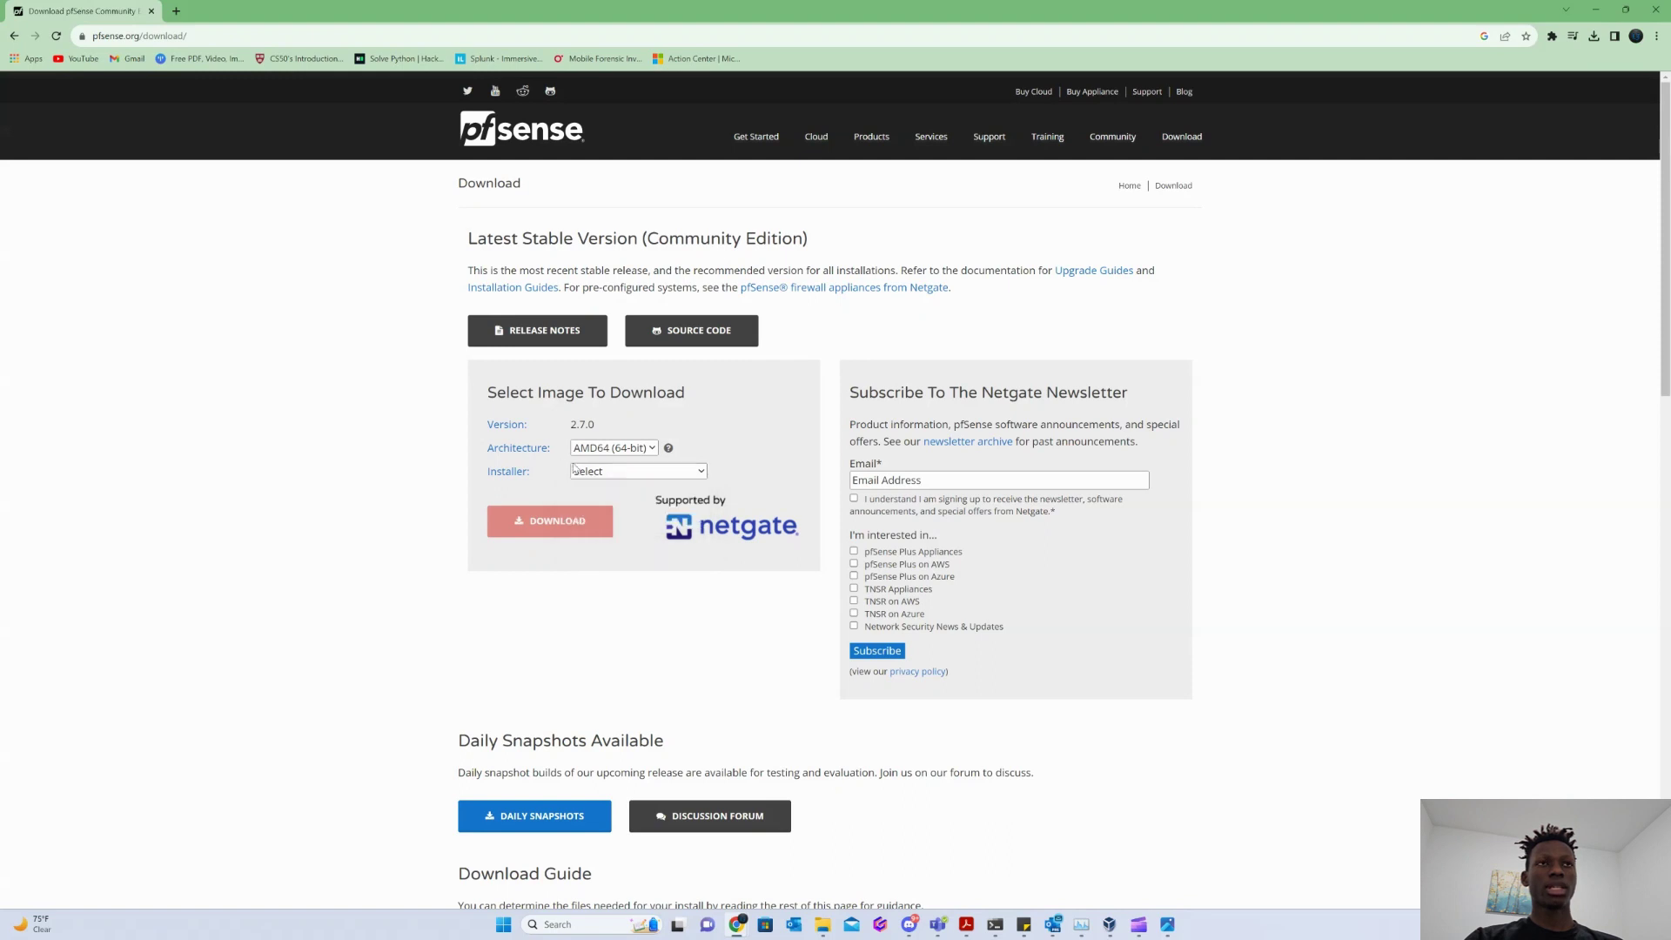
click(599, 475)
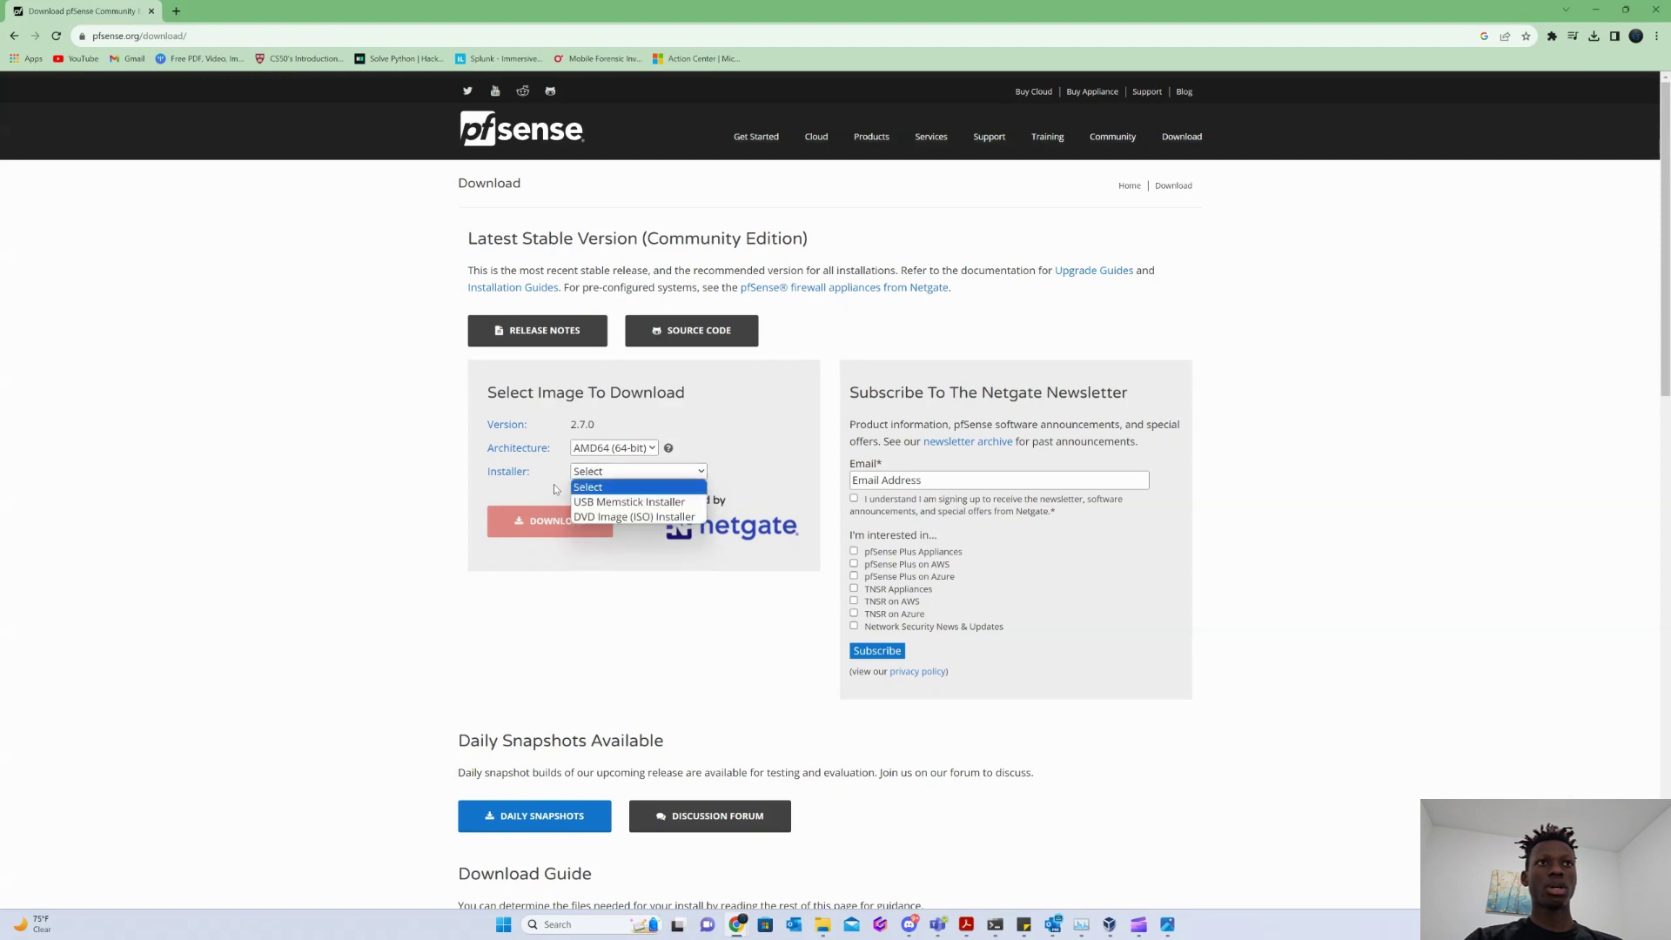
click(618, 513)
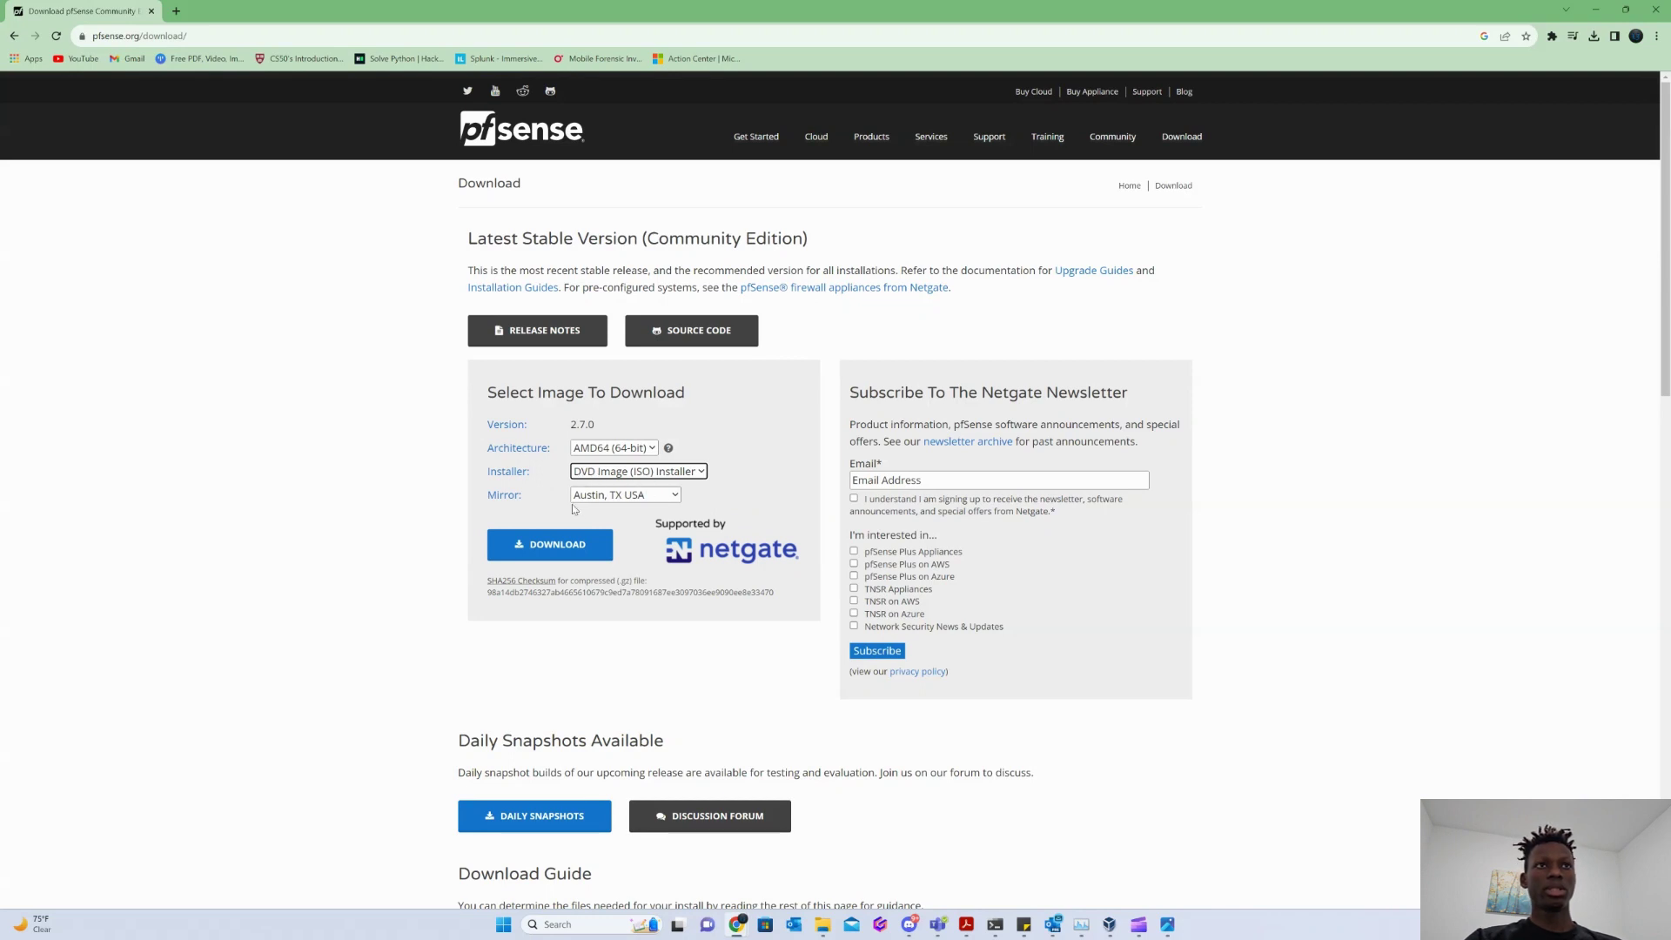
click(482, 527)
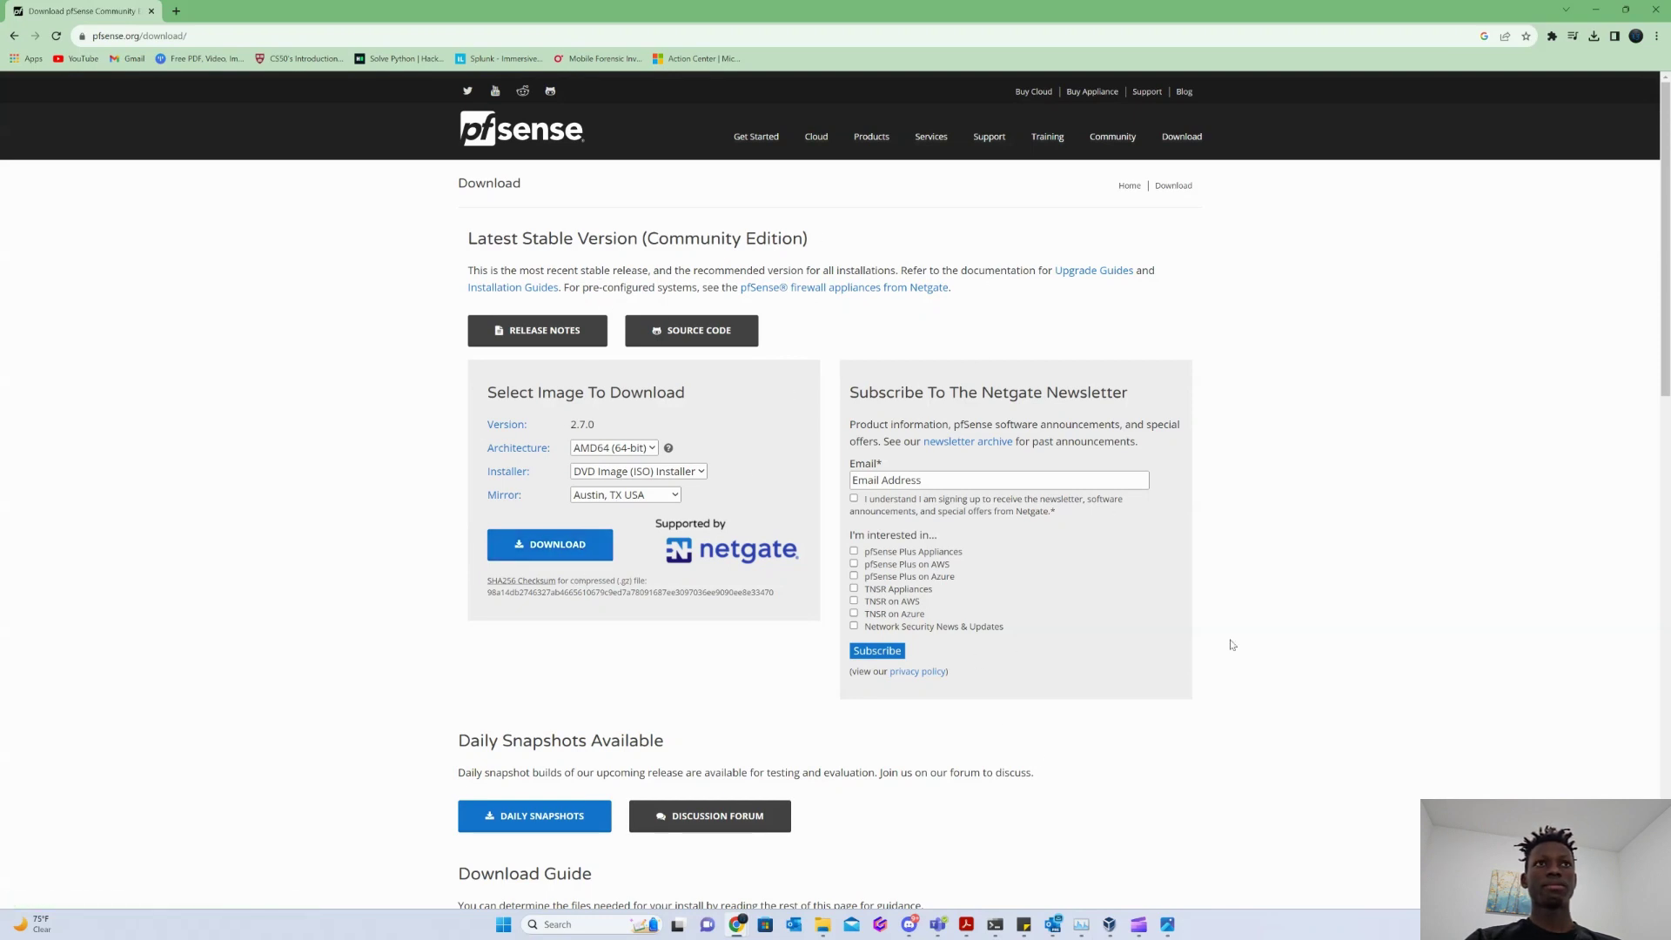
In VirtualBox, start a new VM named PfSense using the pfSense 2.7.0 ISO.
click(1109, 925)
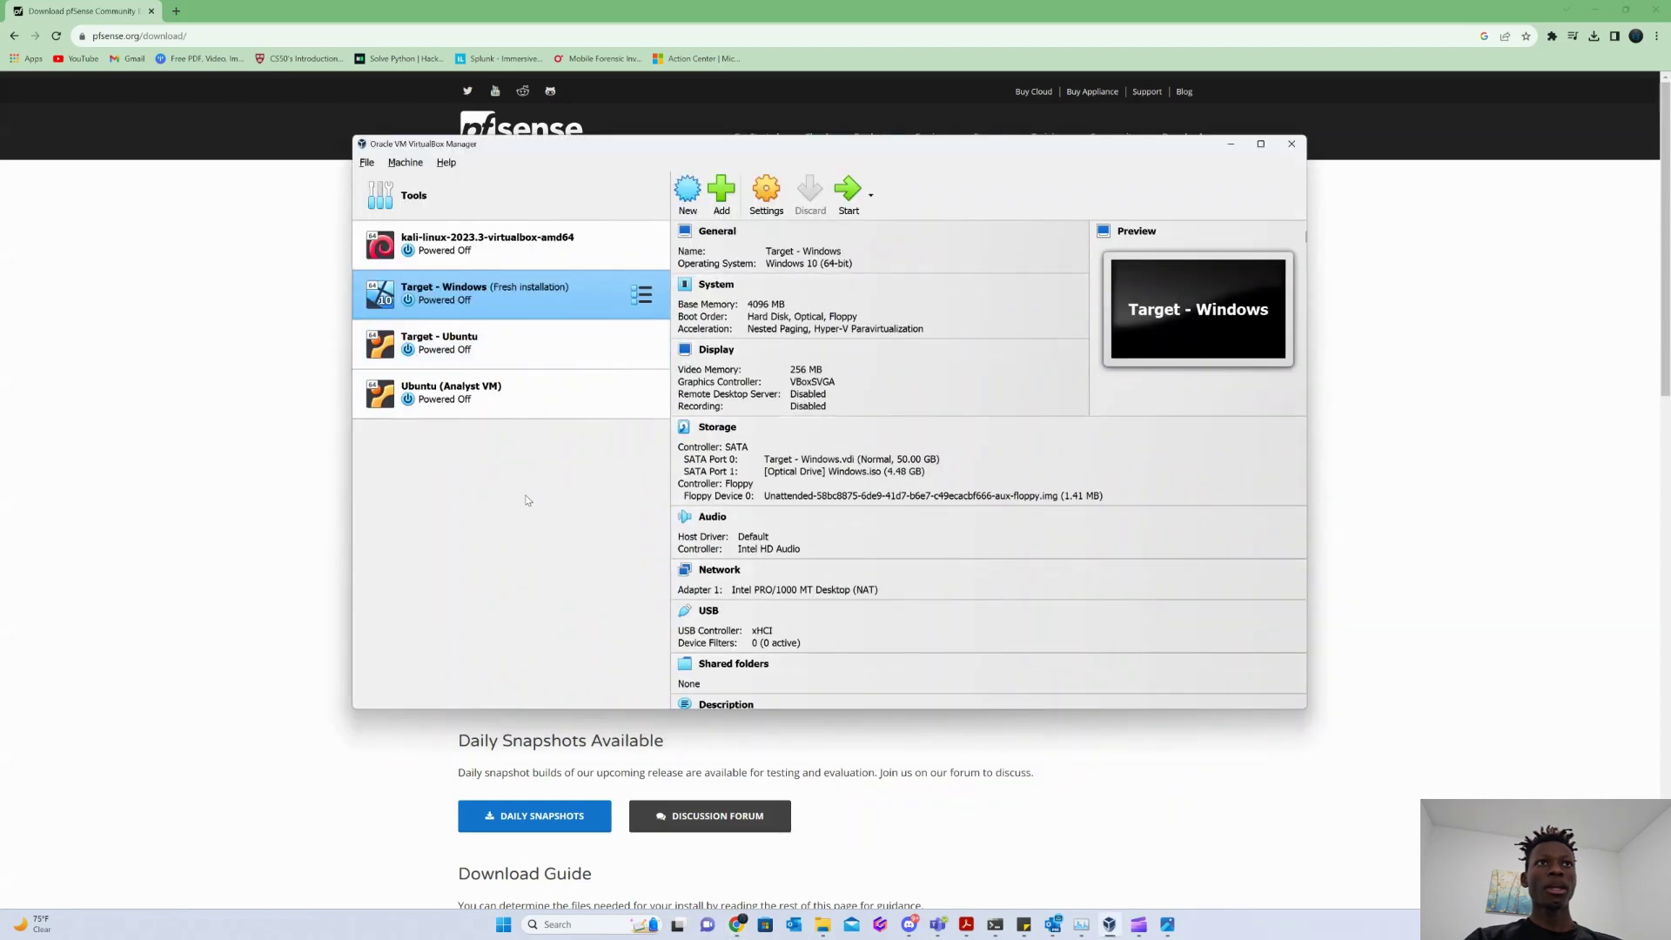
click(461, 393)
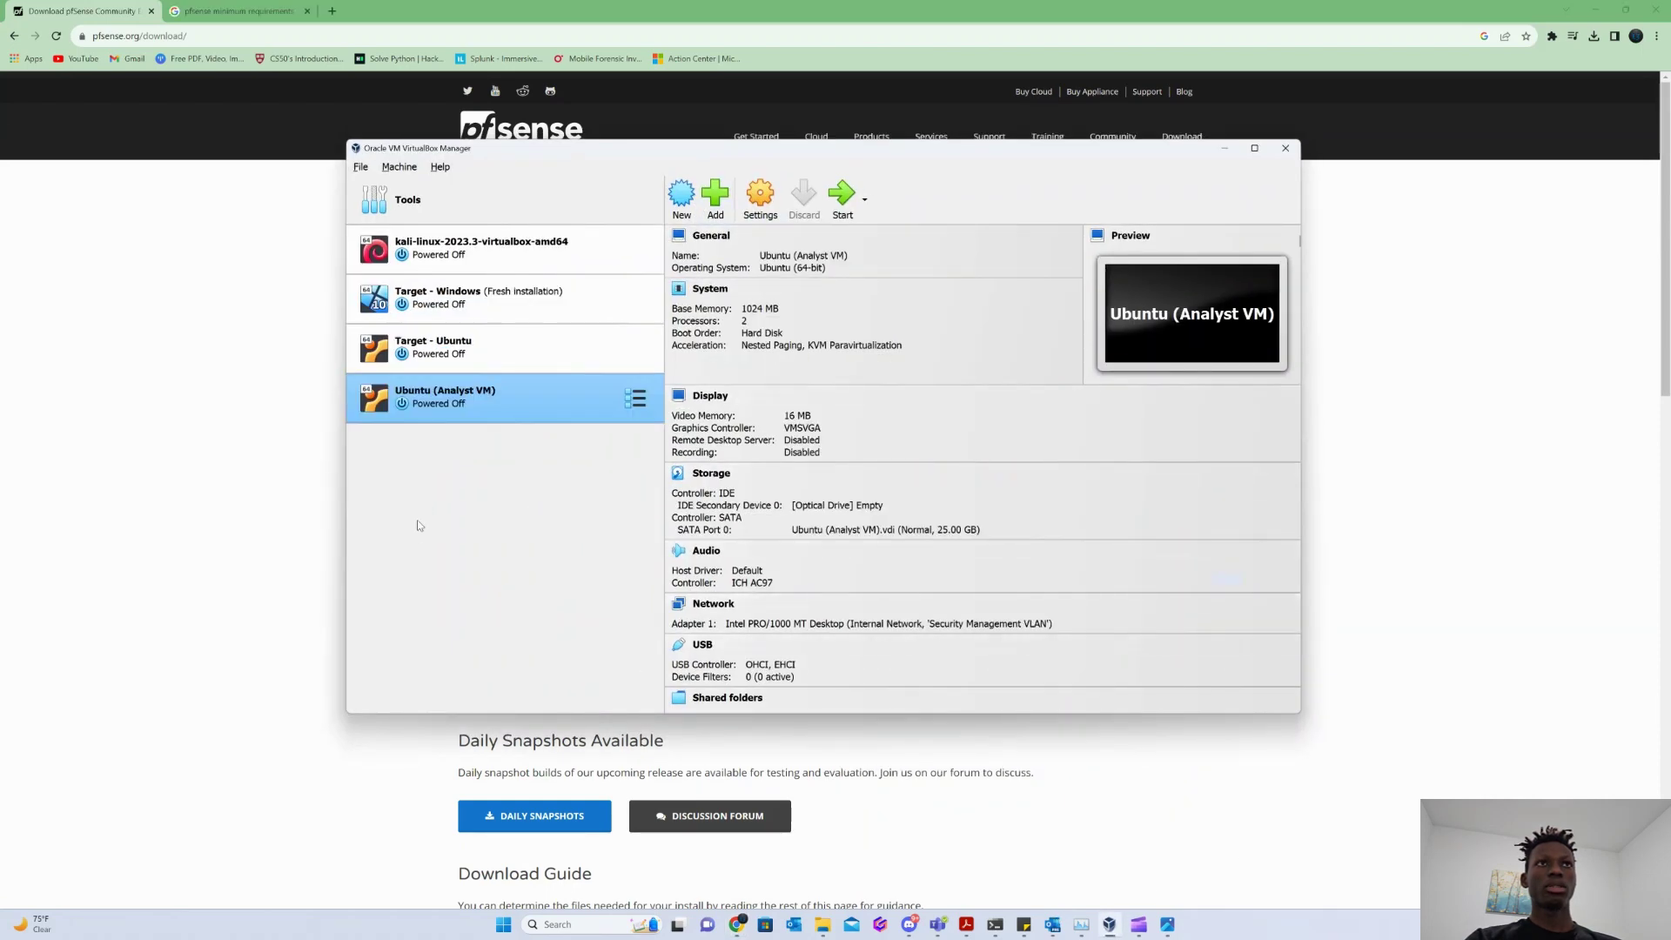
click(682, 196)
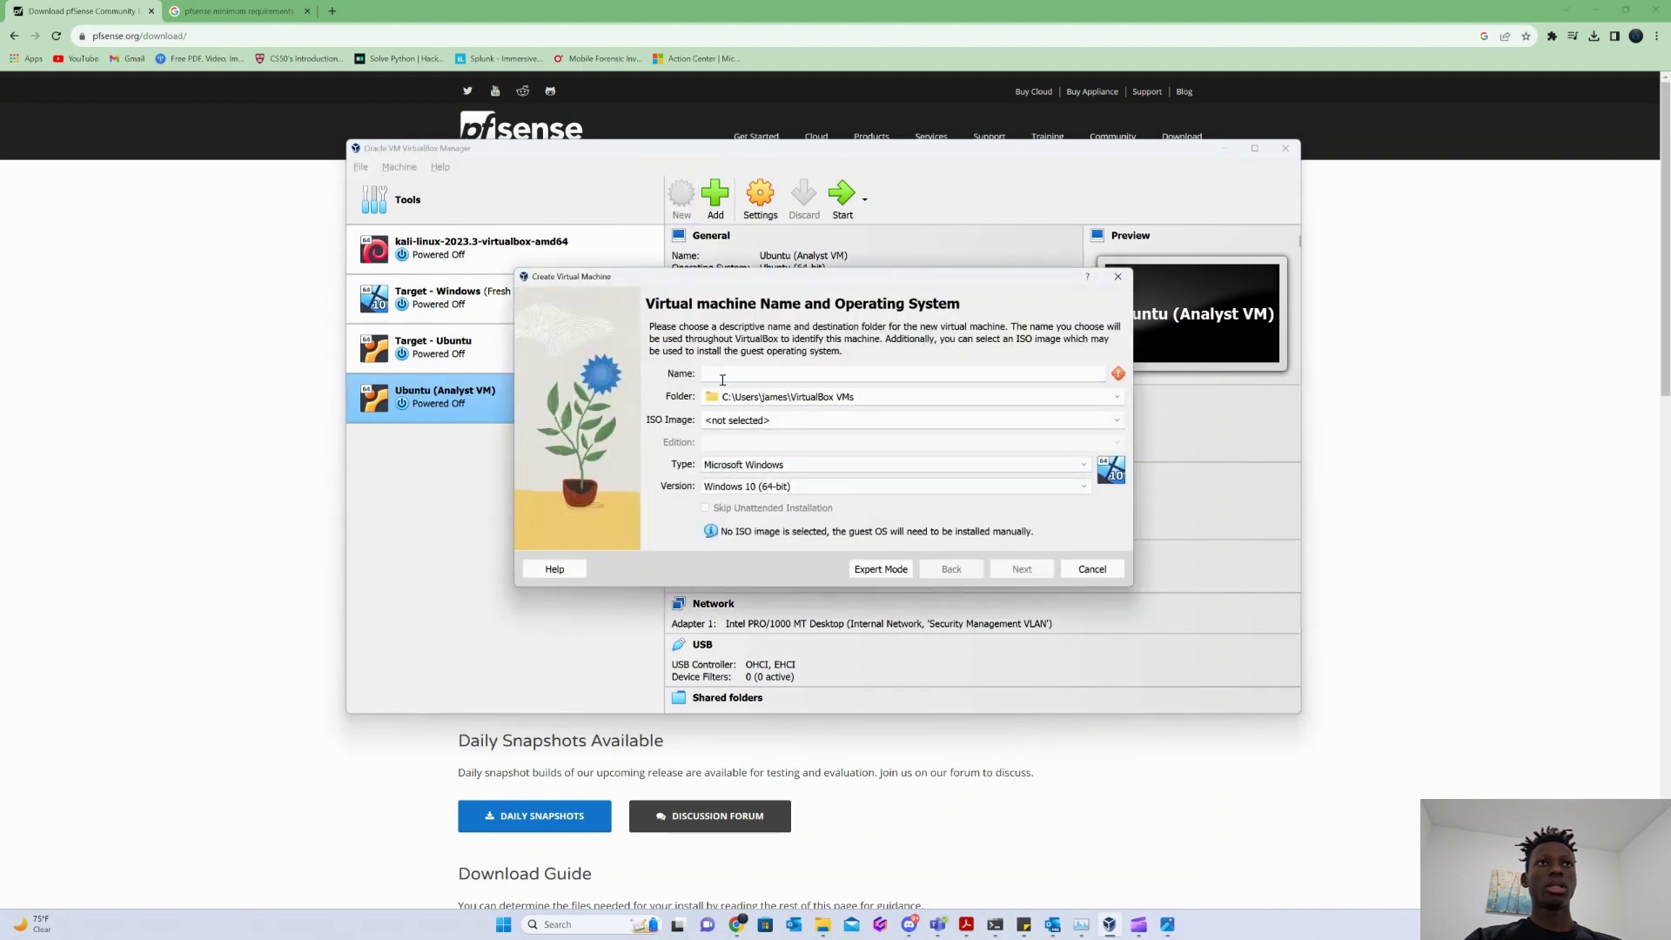
text(PfSense)
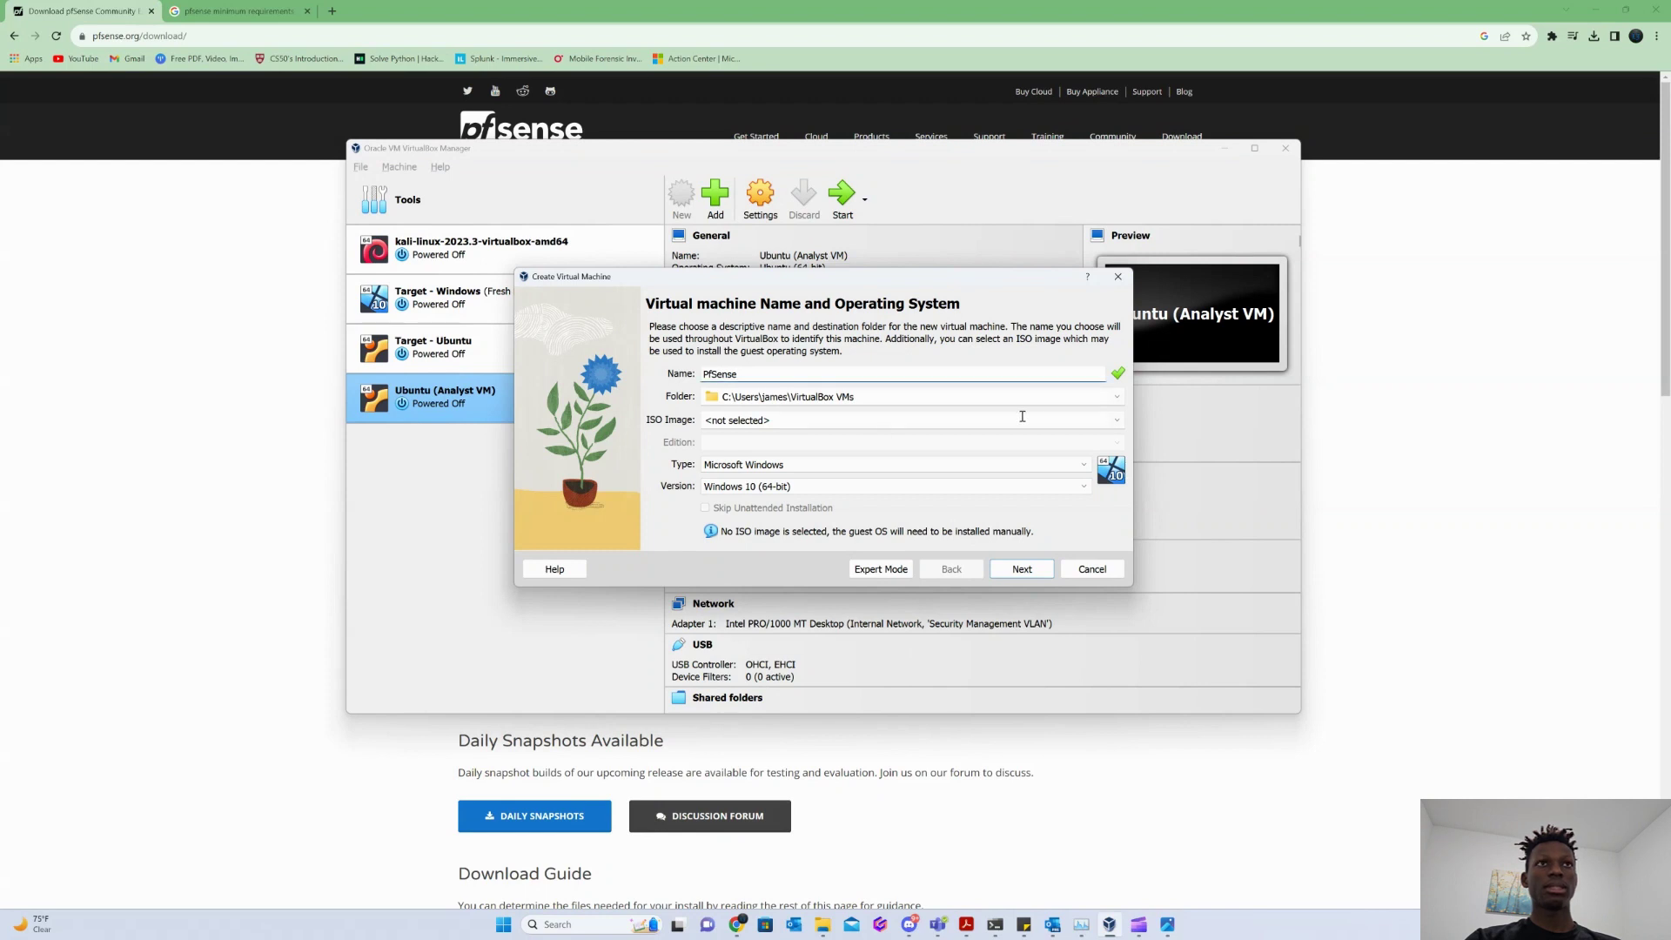
click(1117, 419)
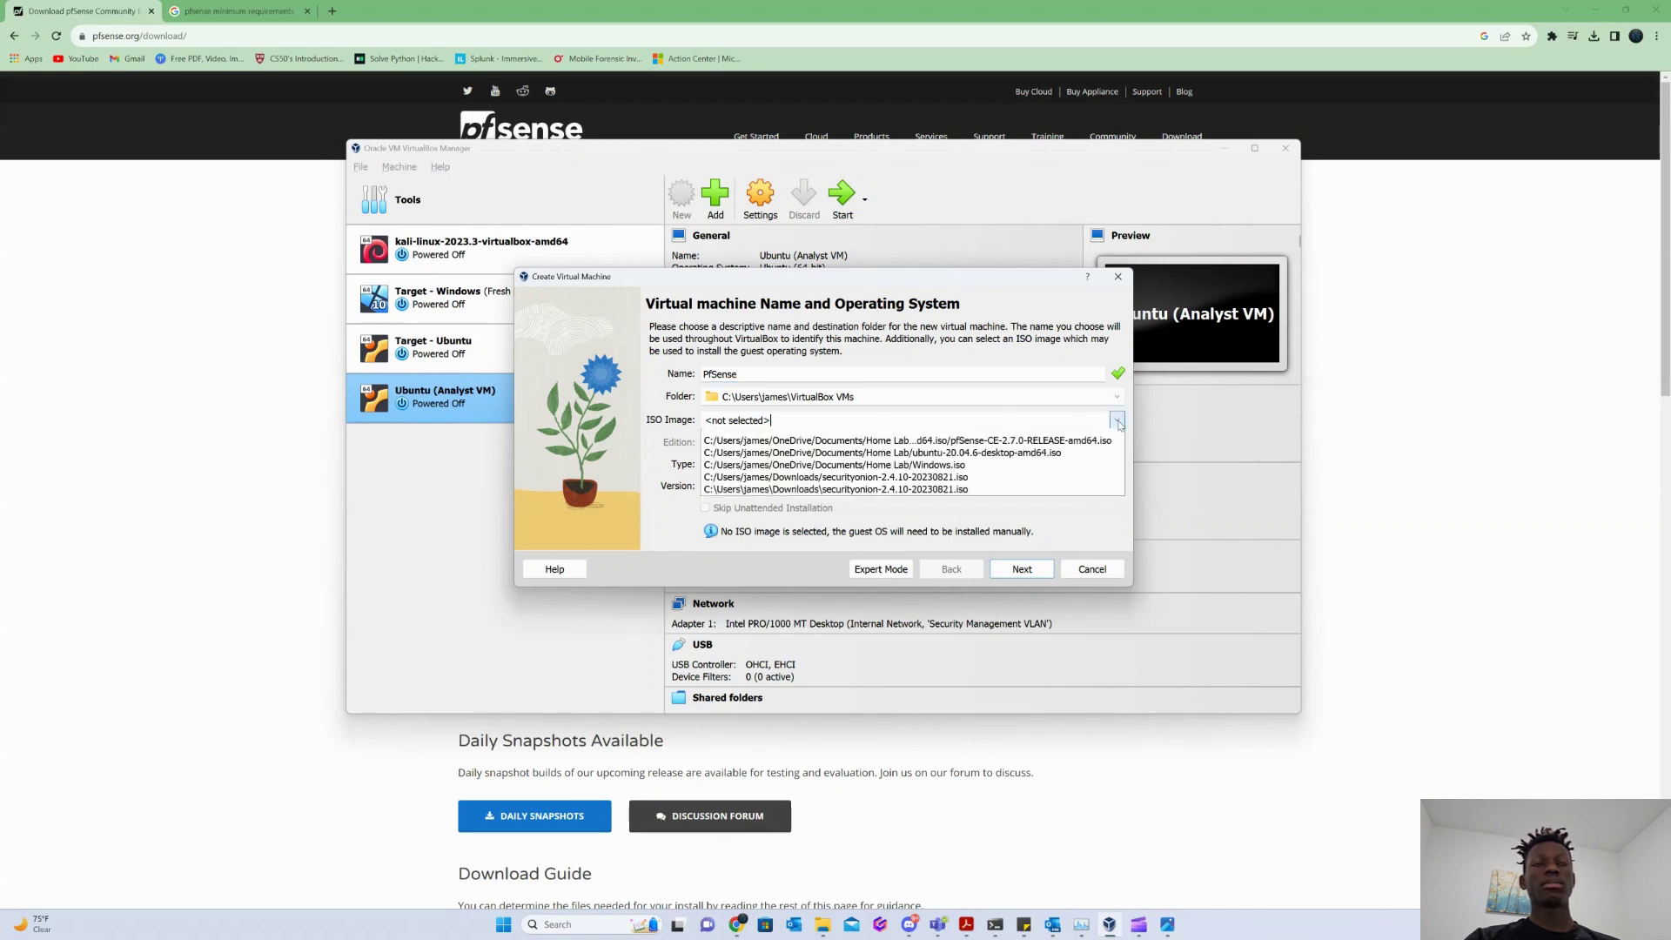
click(963, 473)
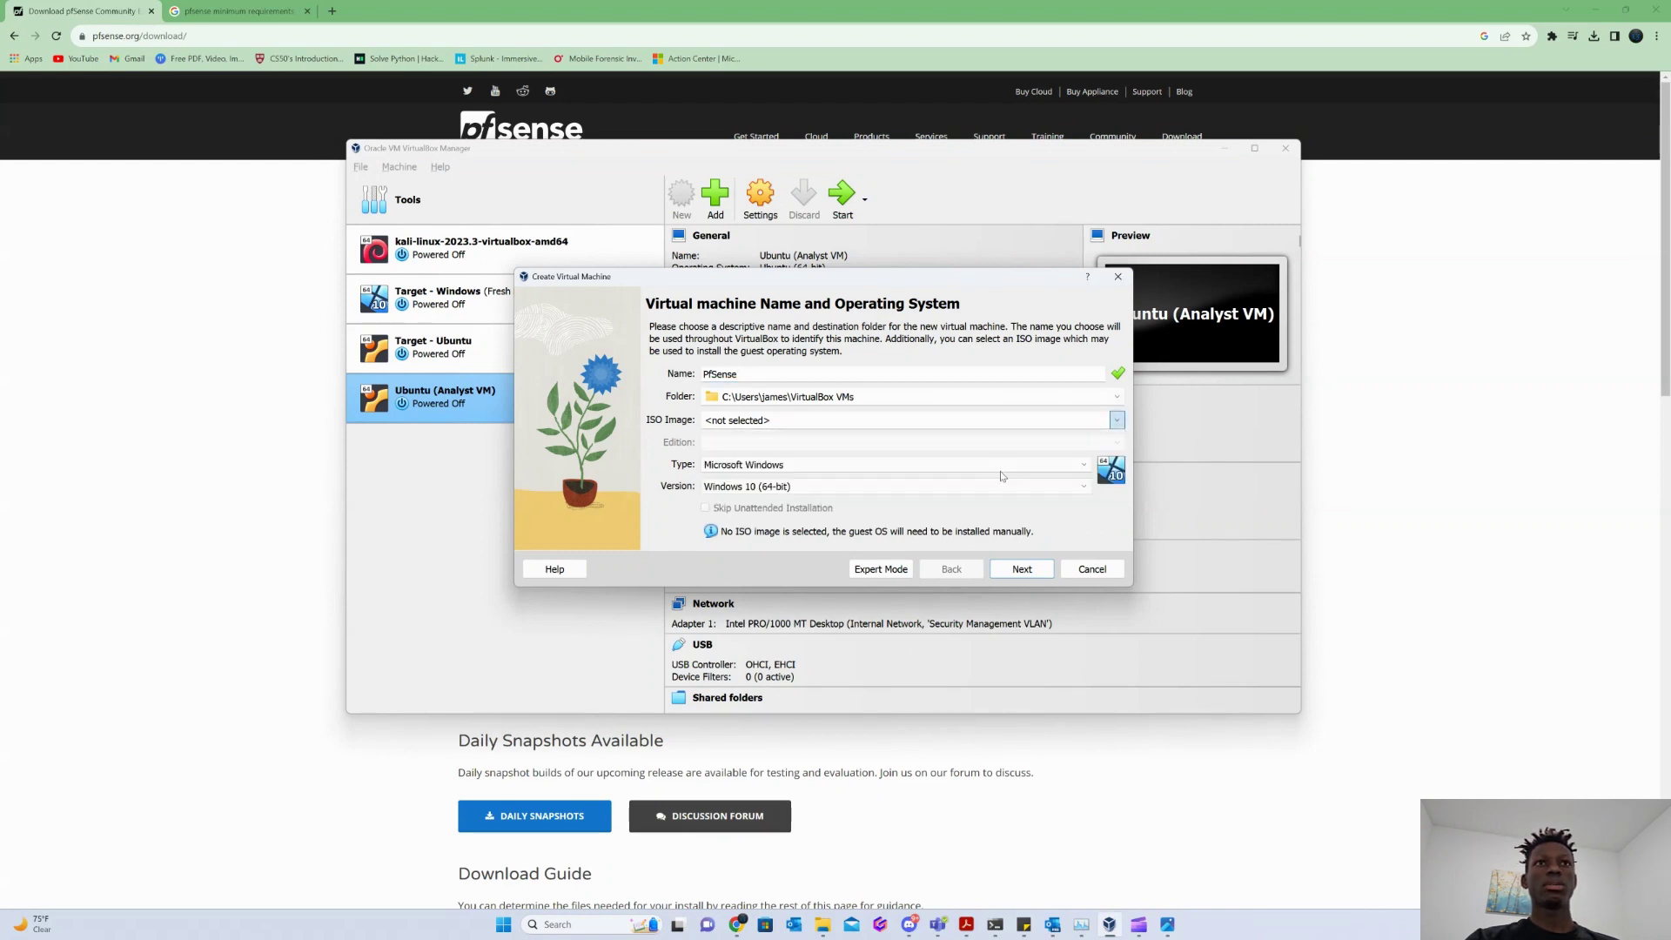
Set the OS type to Linux and version to Debian (64-bit), then continue to hardware.
click(754, 465)
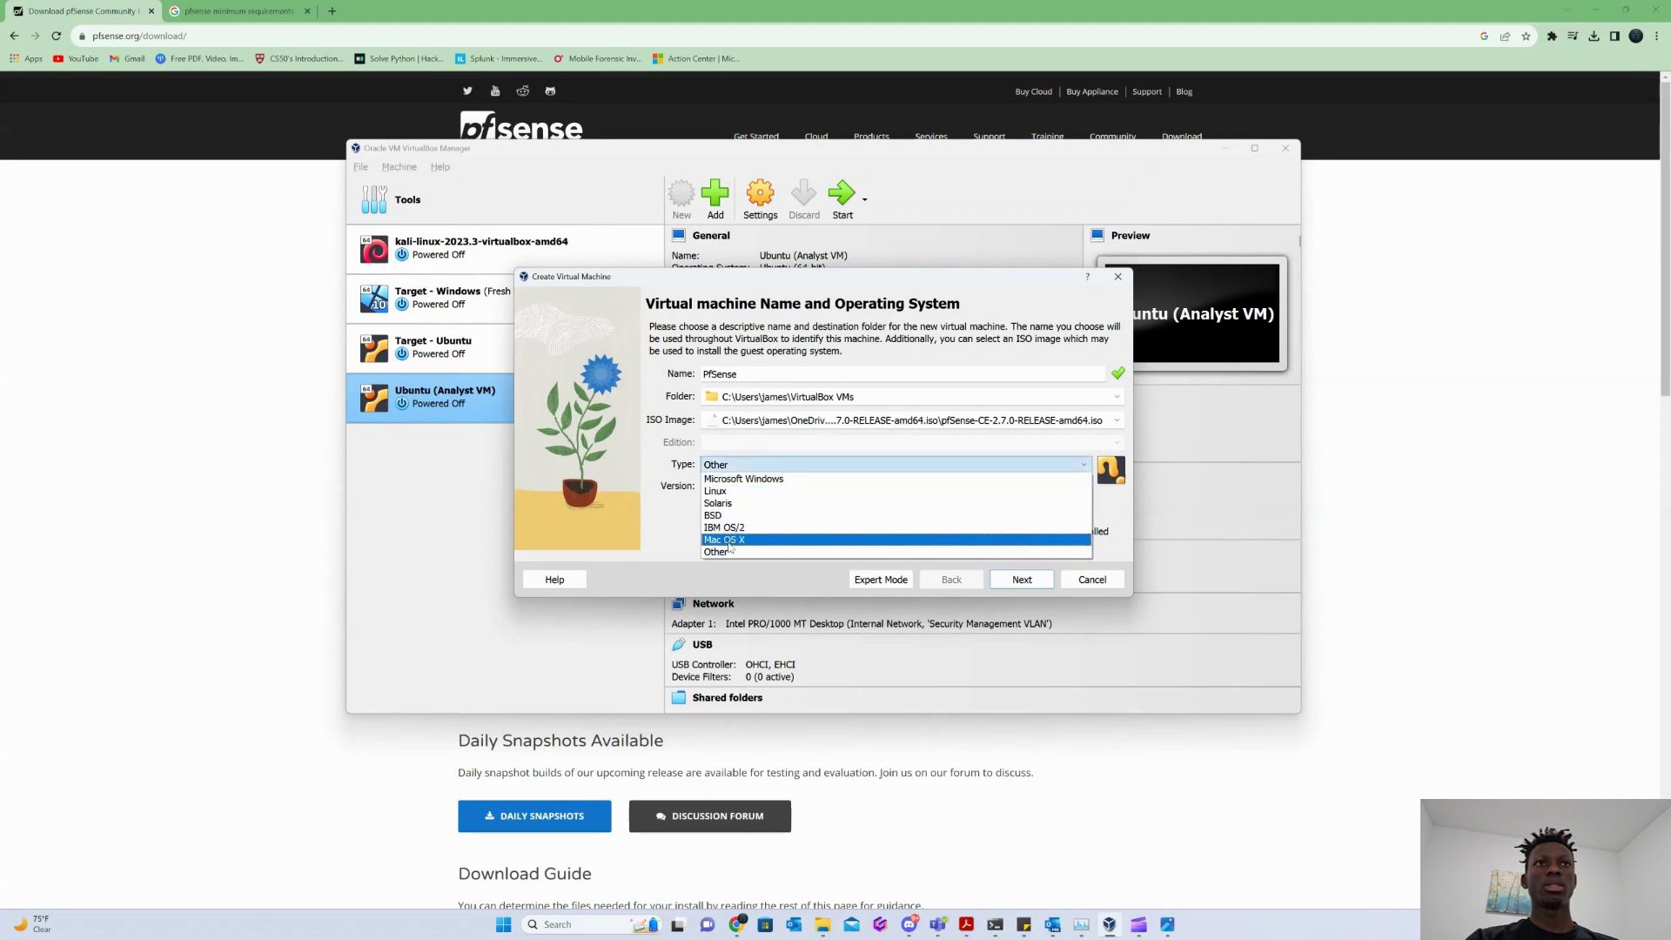
click(754, 491)
click(754, 486)
scroll(752, 529, down, 10)
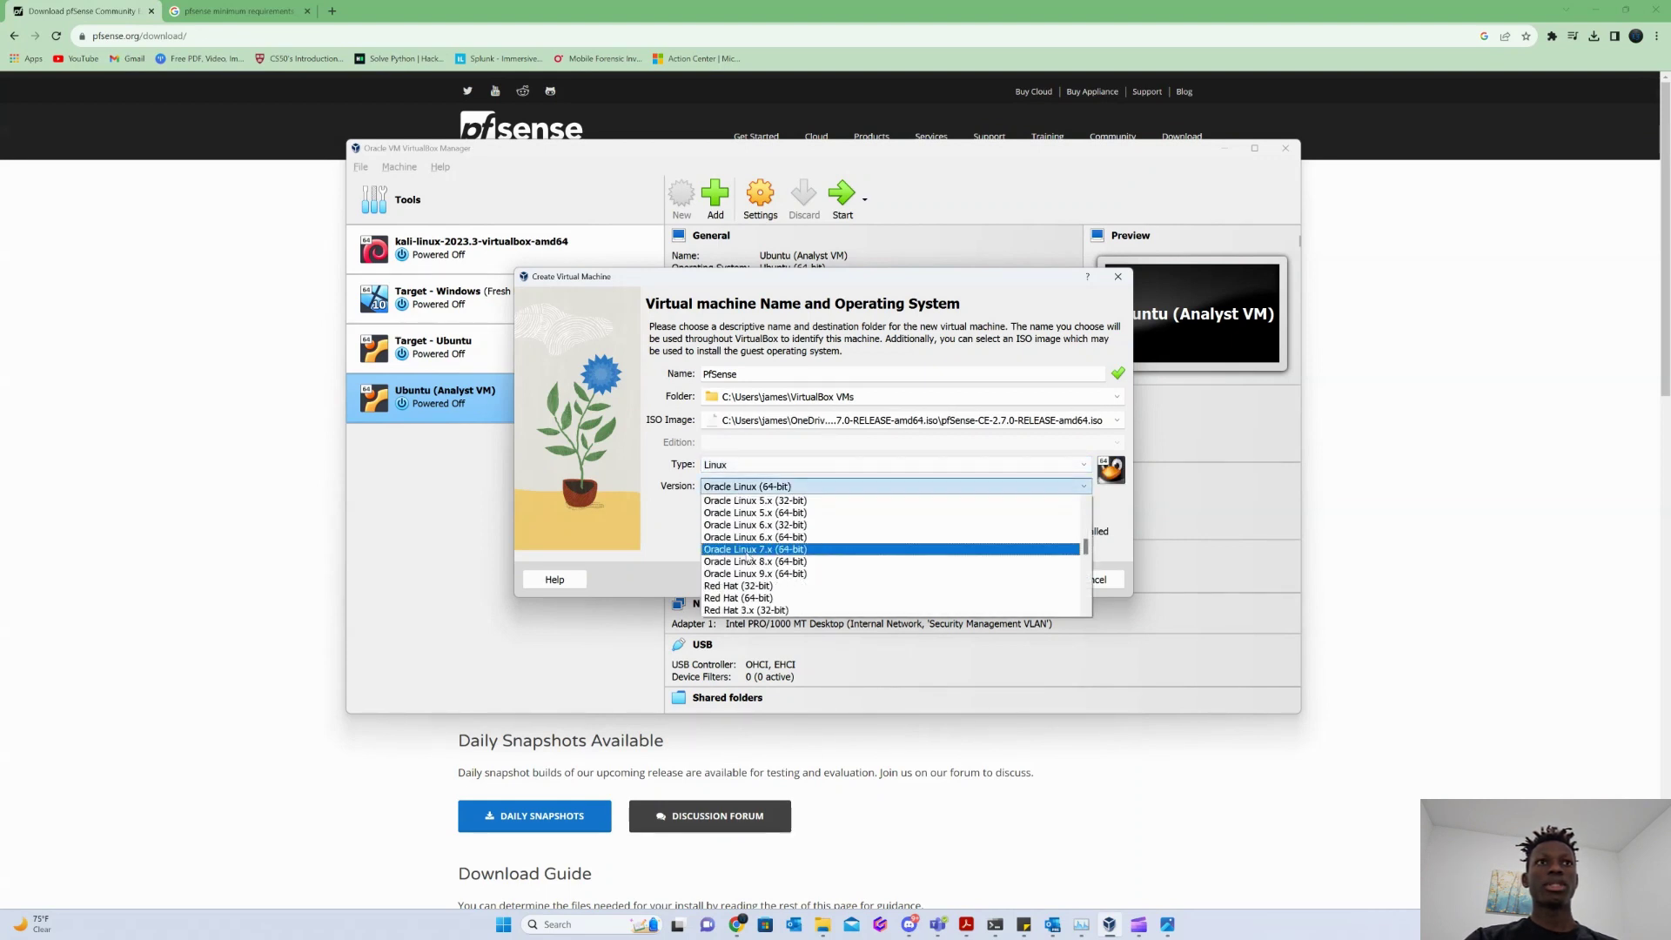
scroll(750, 559, down, 8)
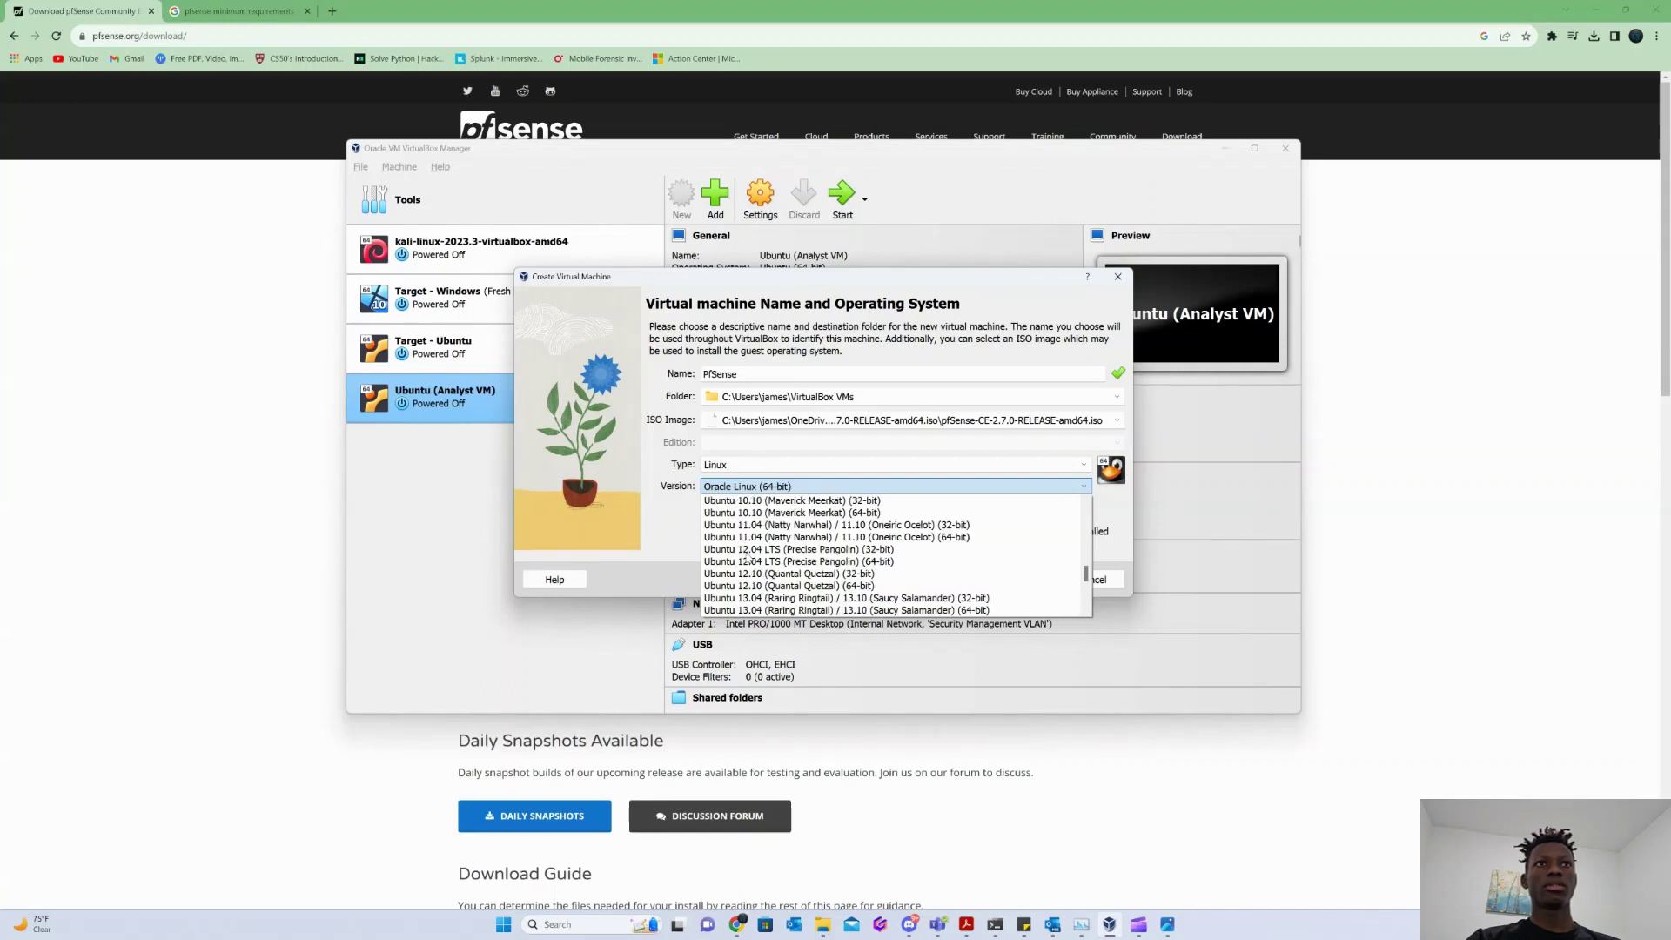
scroll(750, 561, up, 12)
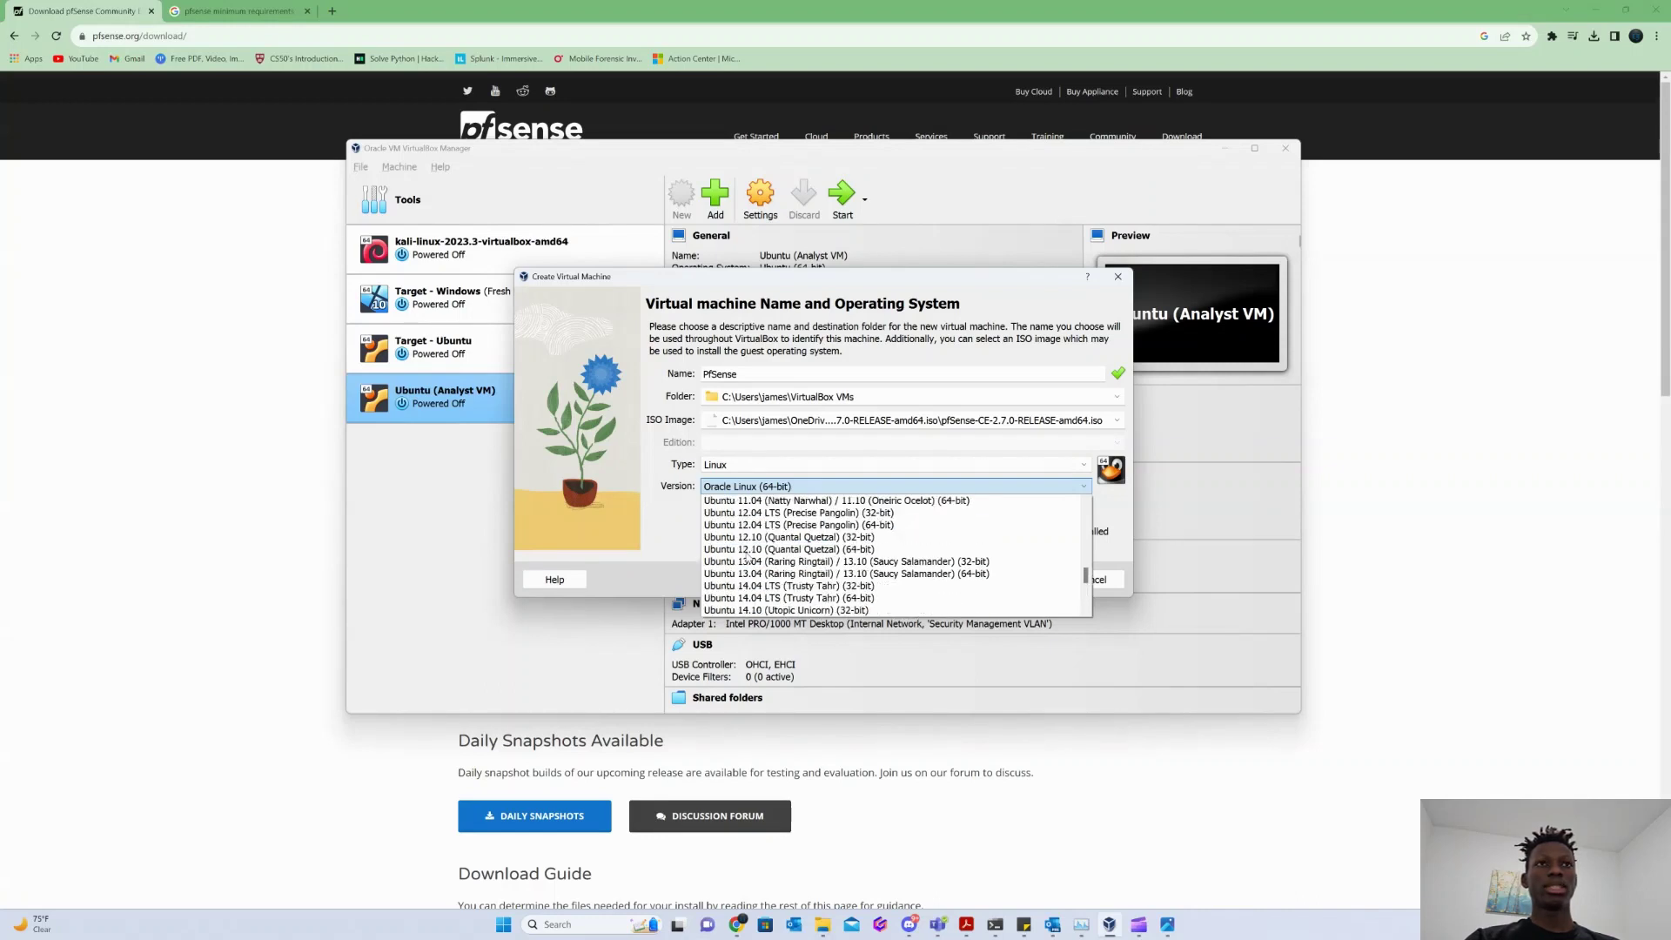
scroll(739, 552, up, 4)
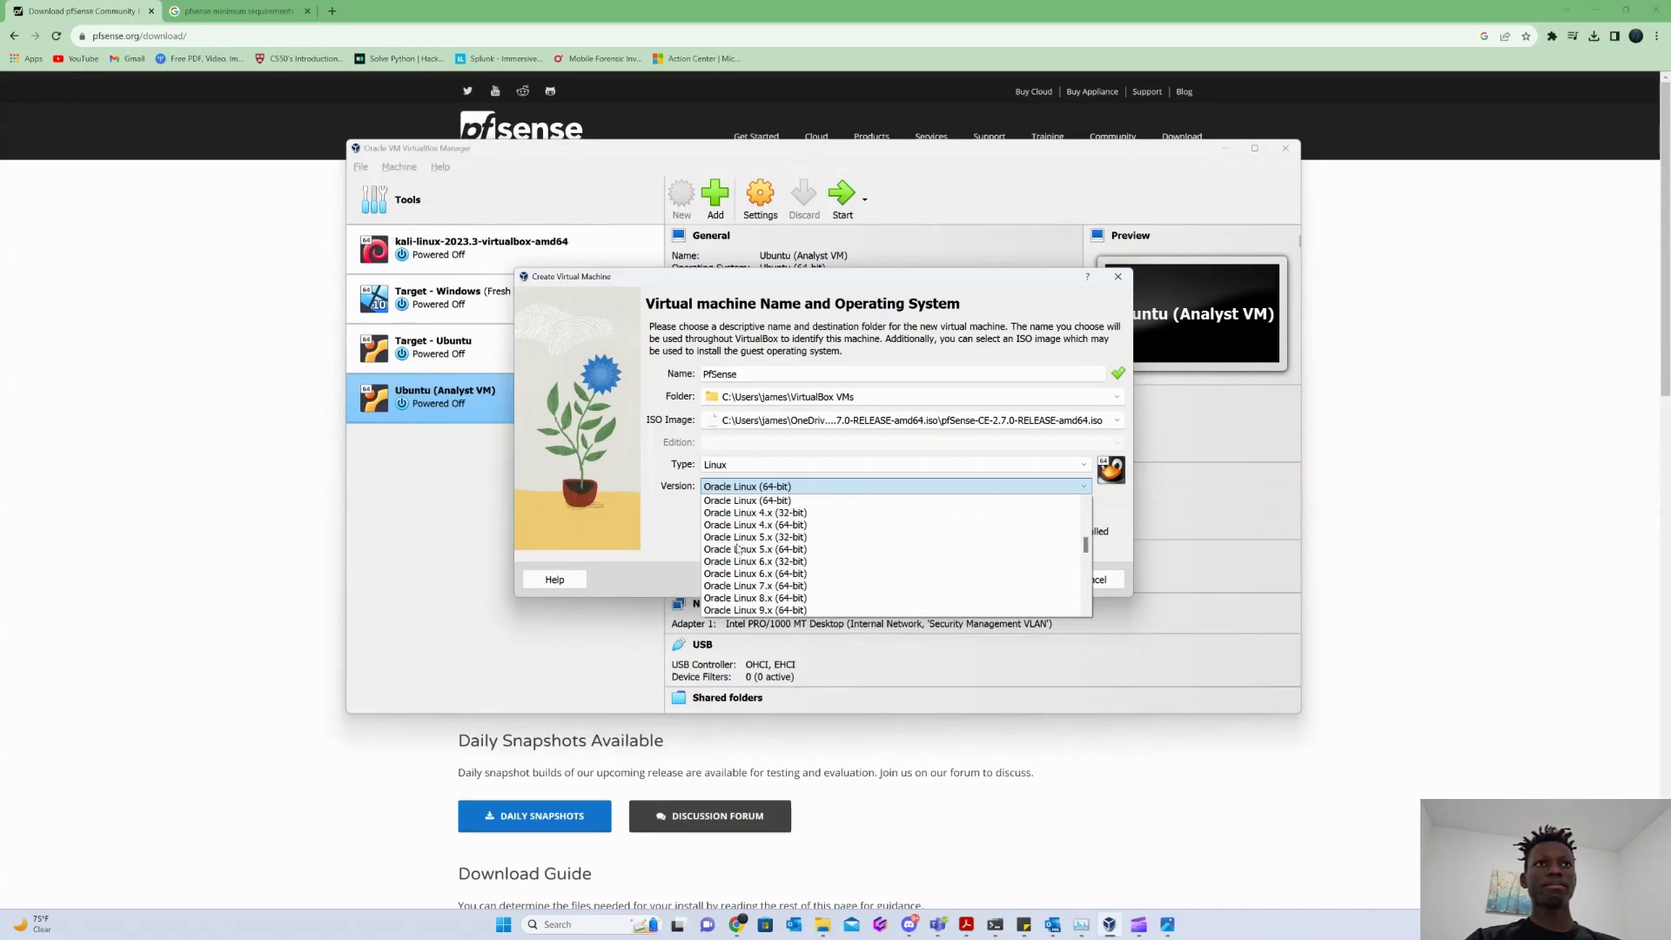
scroll(739, 550, up, 3)
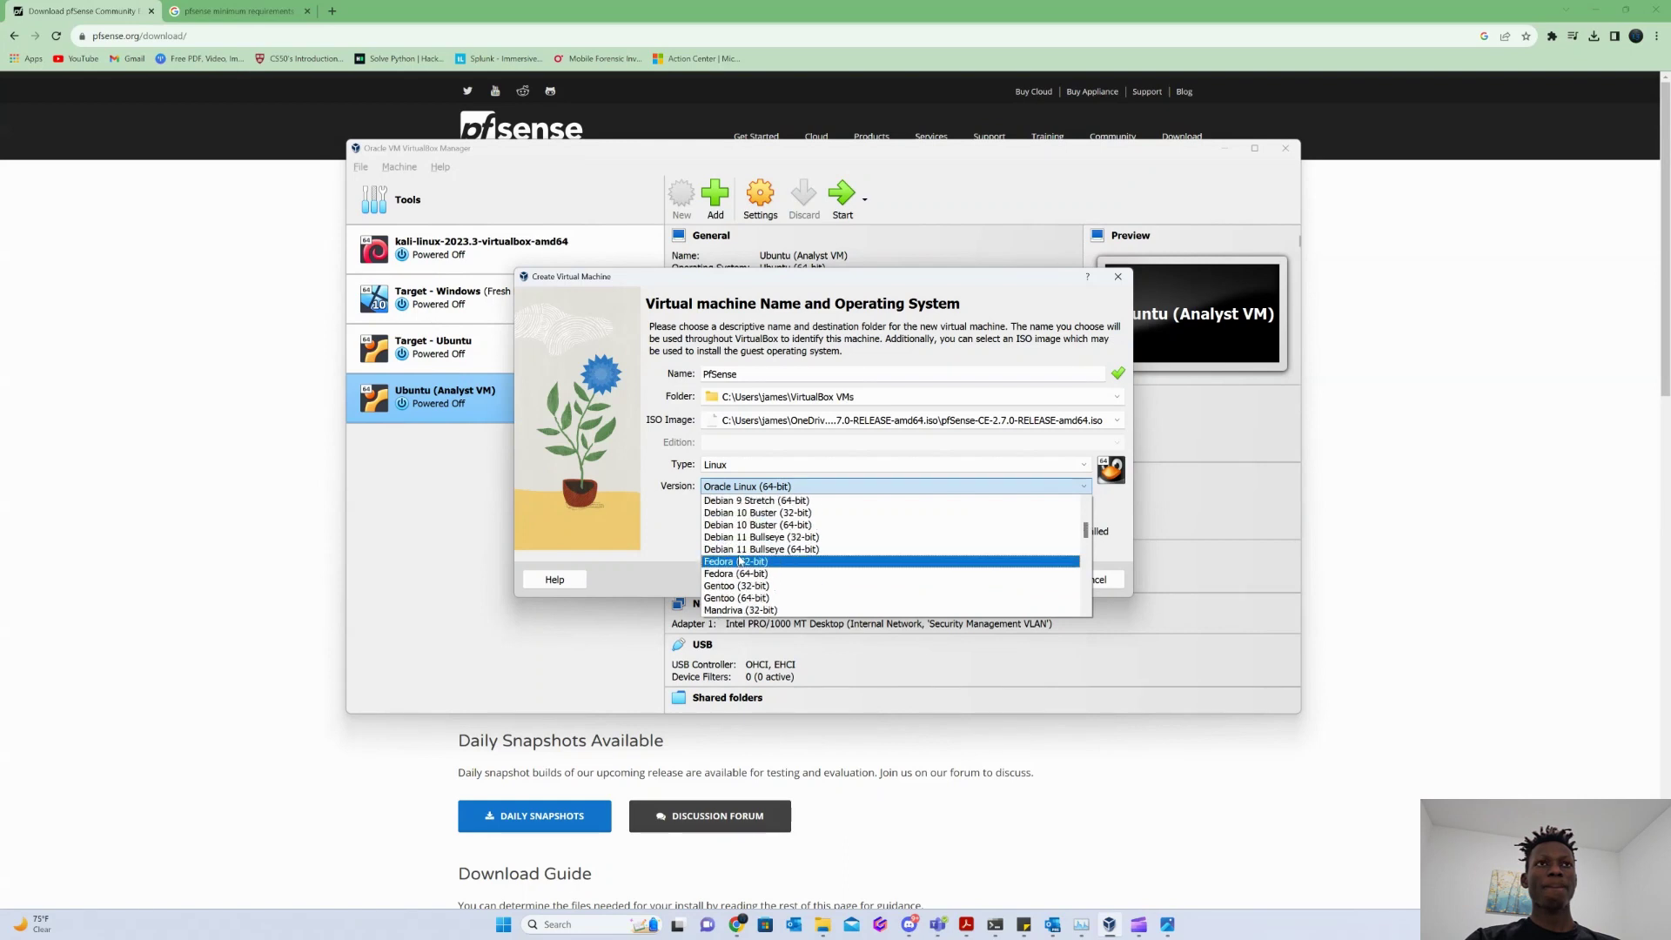
scroll(751, 544, up, 6)
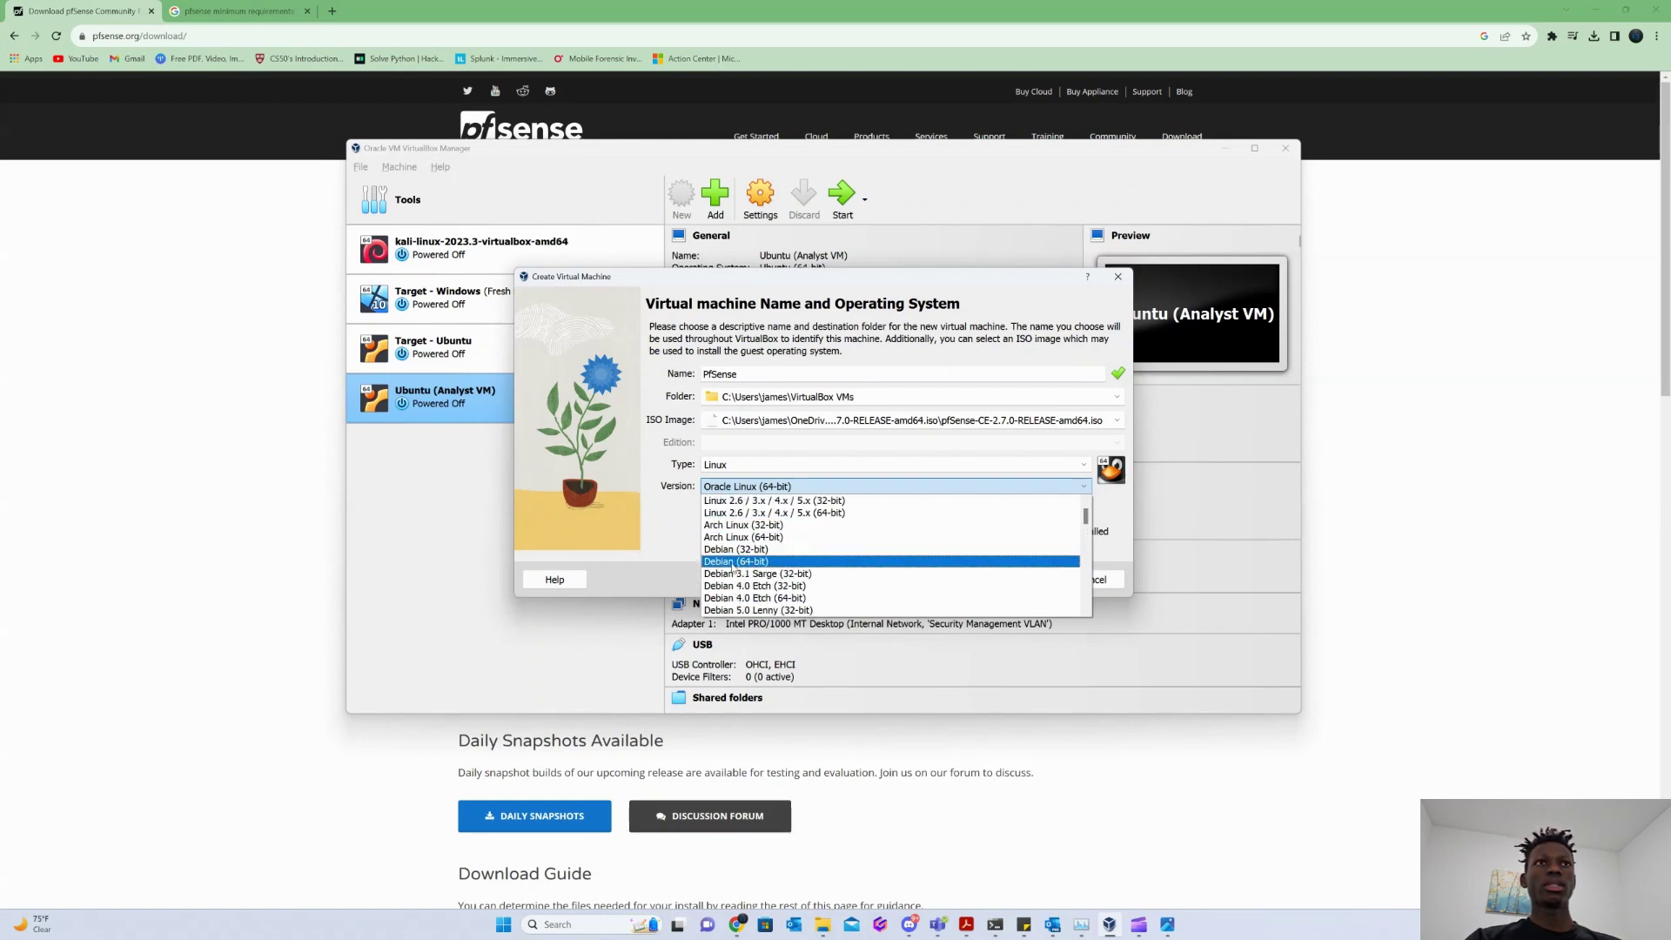
click(733, 564)
click(1022, 580)
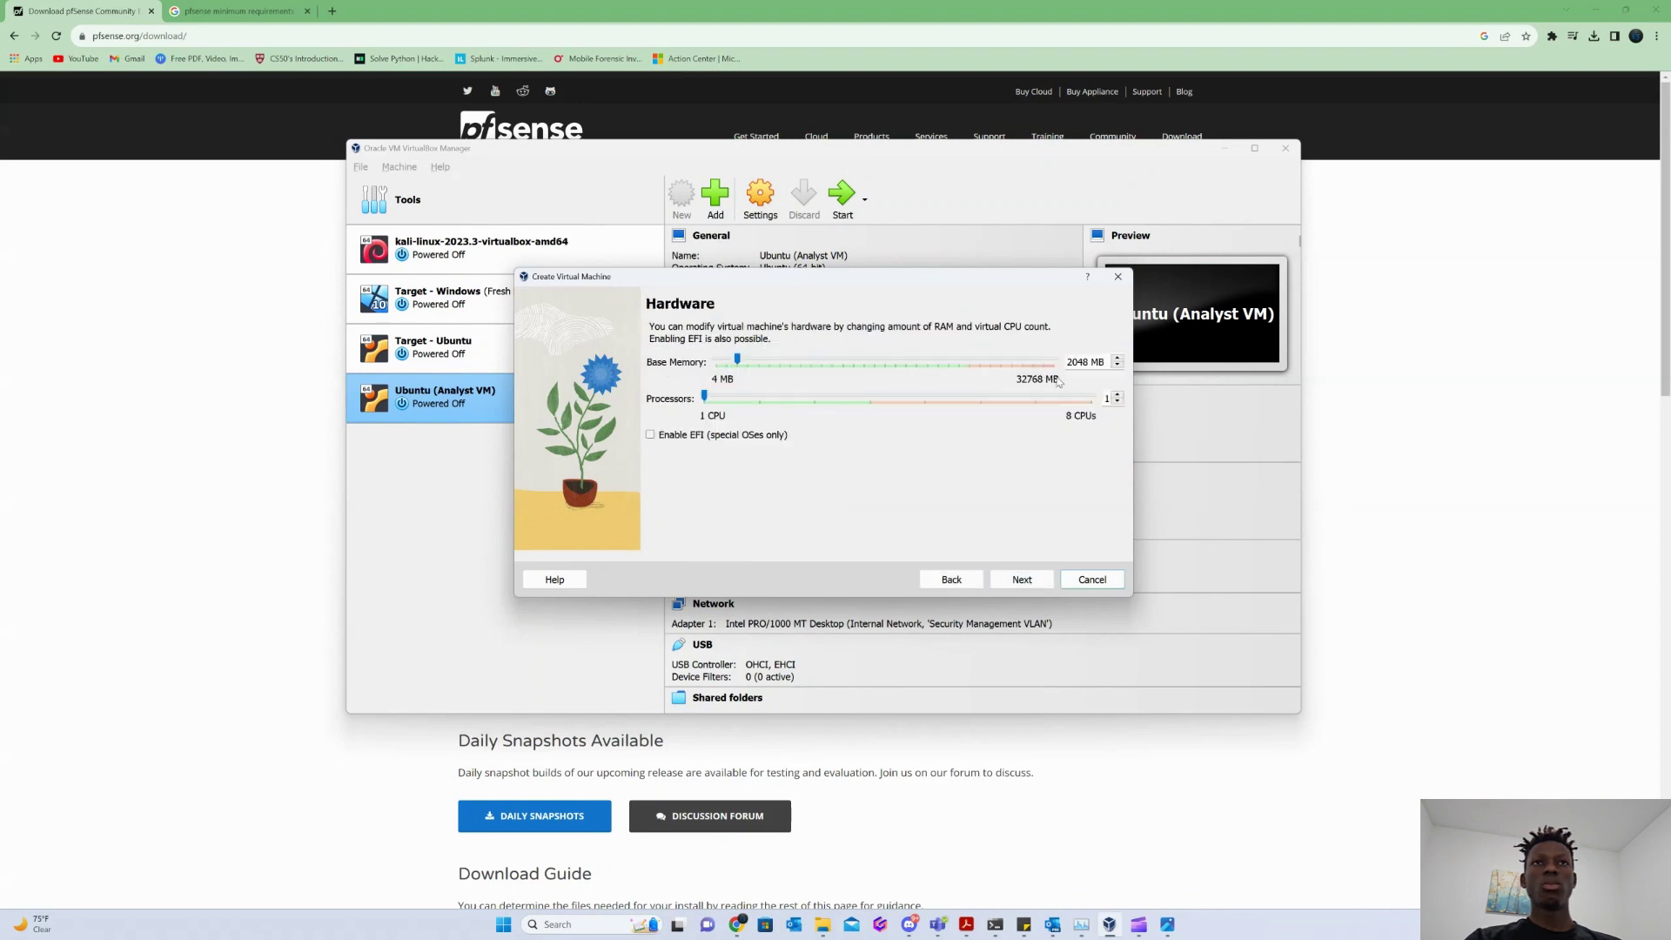
Give the PfSense VM 1024 MB base memory and 2 processors.
click(1081, 362)
key(BackSpace)
key(BackSpace)
key(BackSpace)
key(BackSpace)
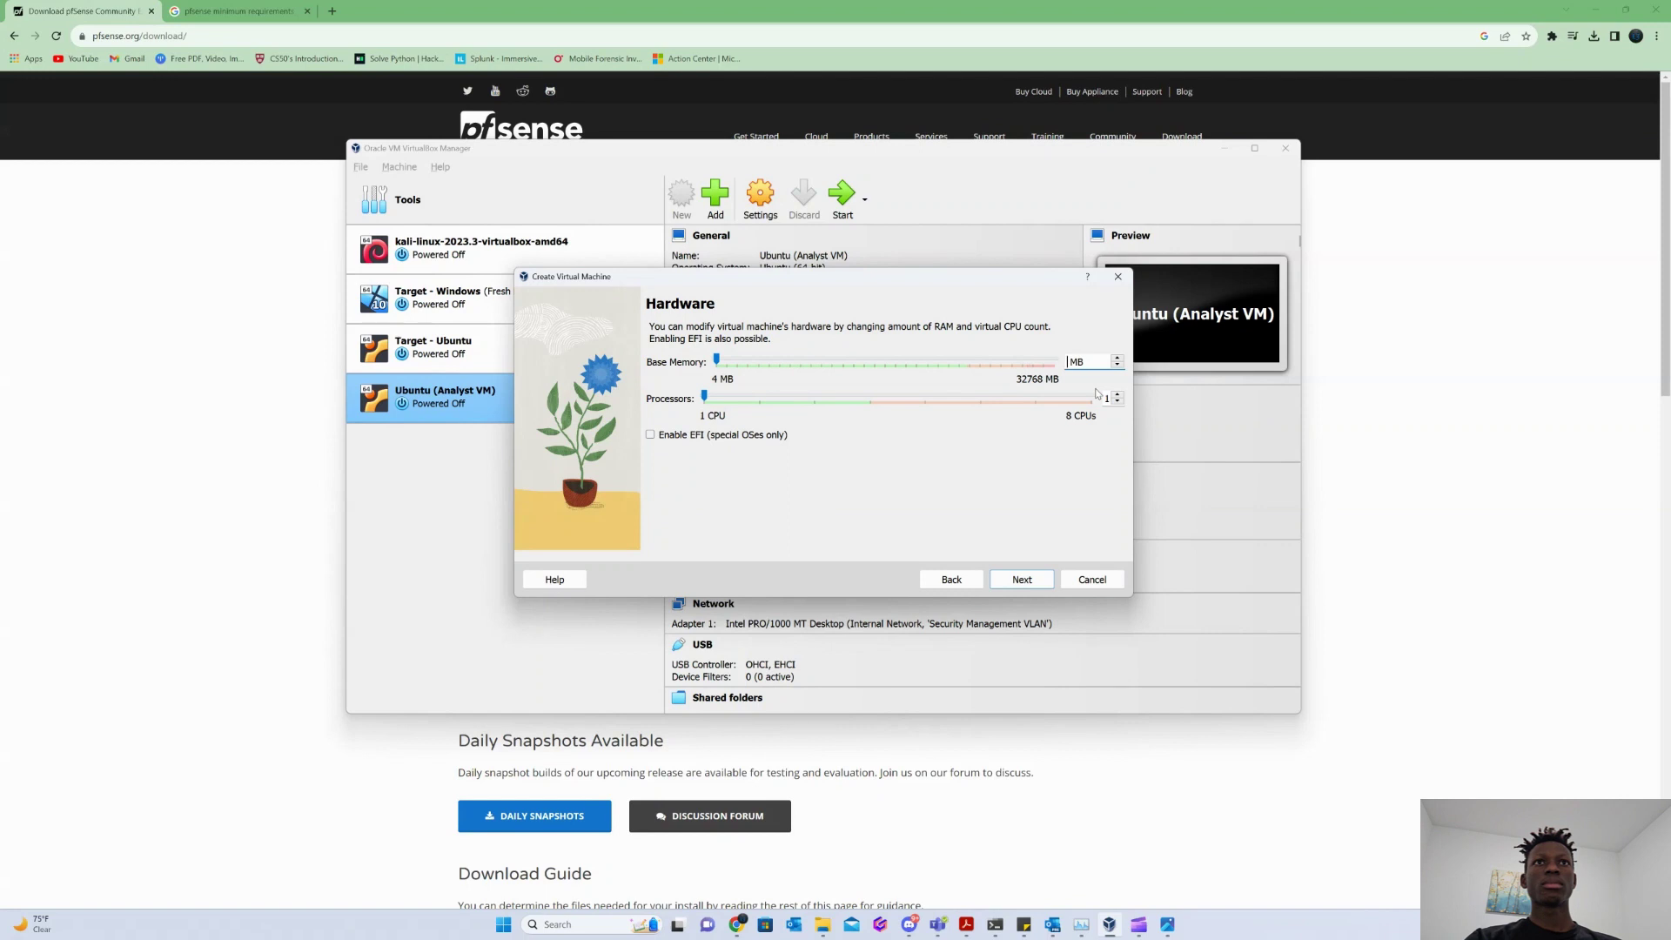
text(1024)
click(1118, 394)
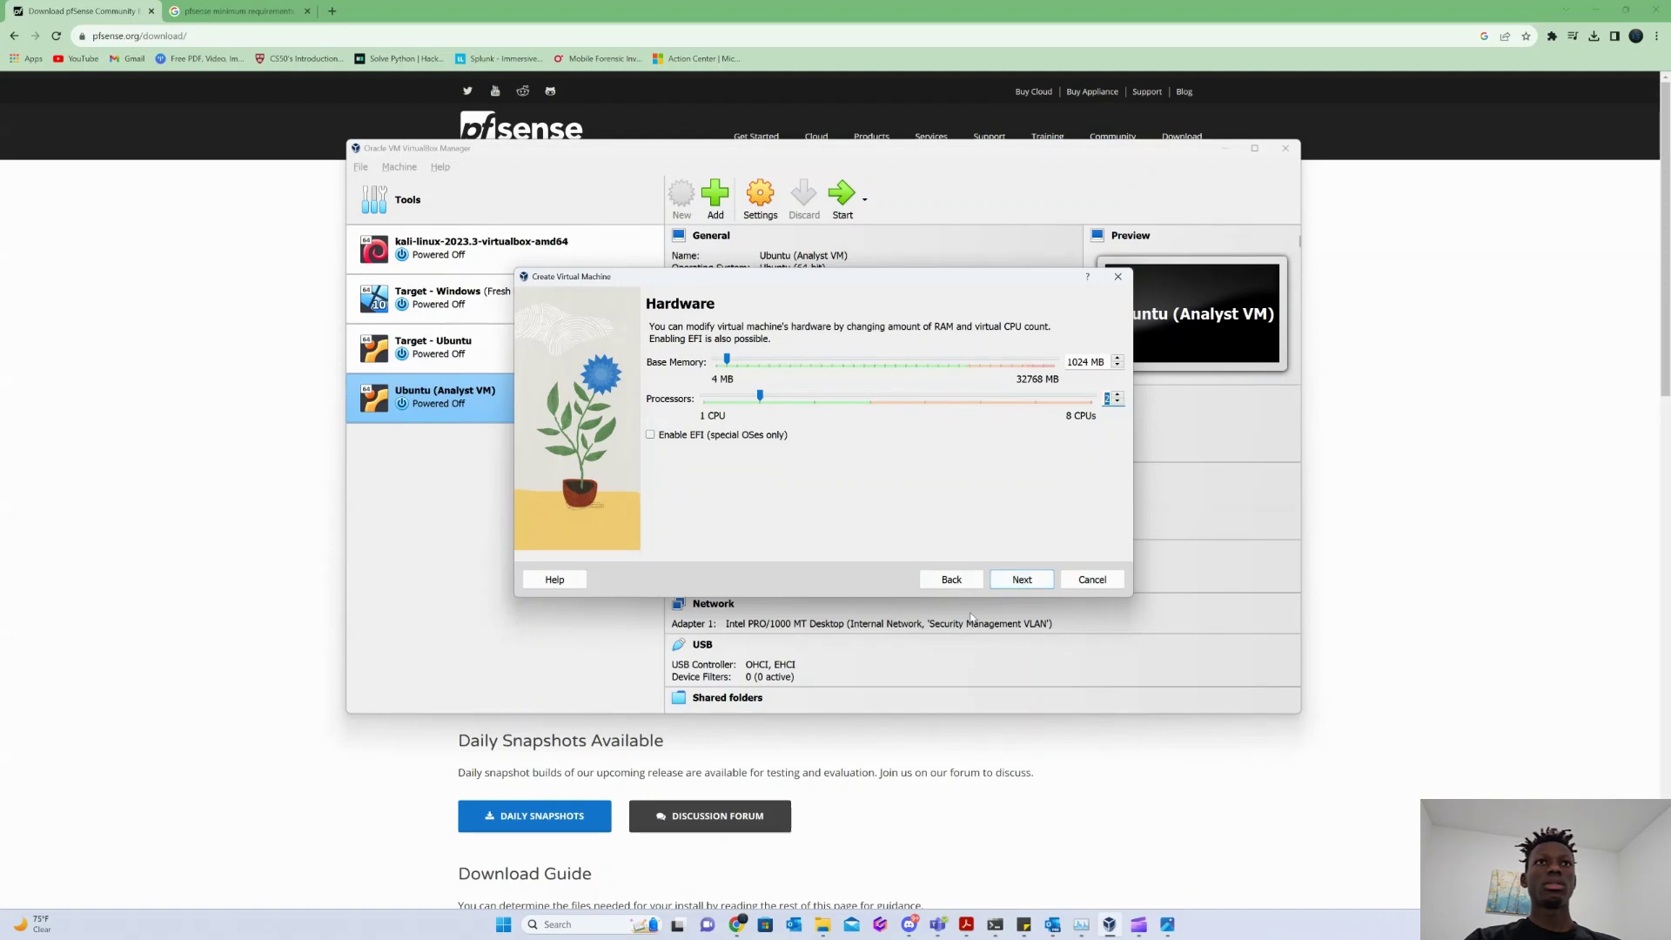
click(1019, 581)
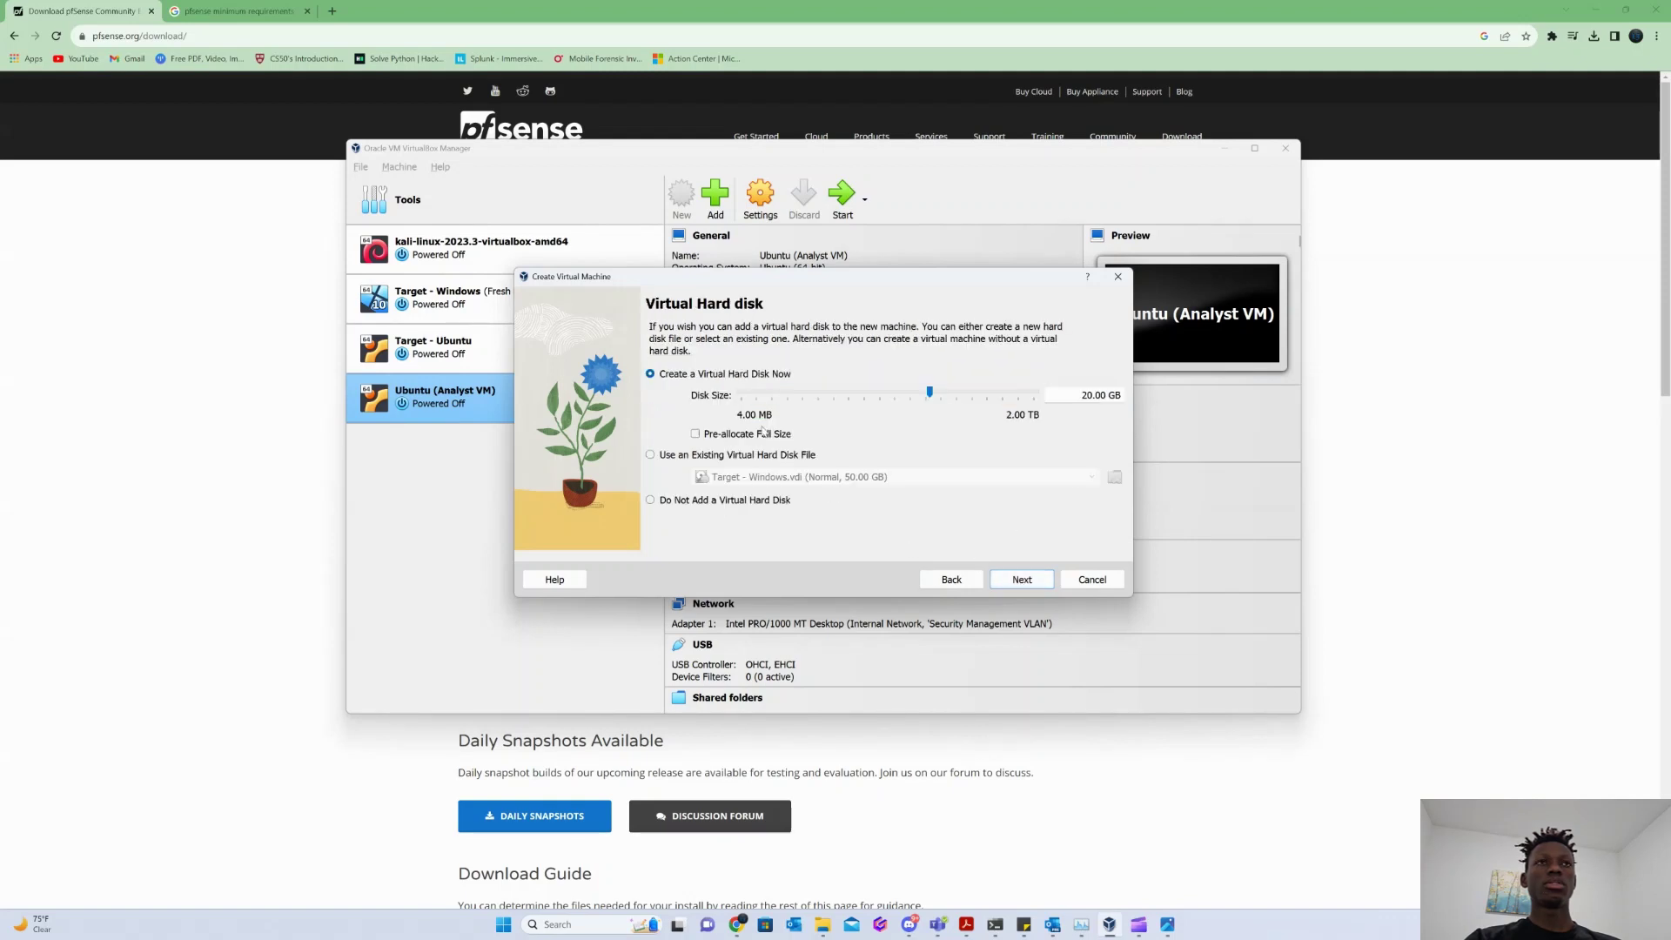
Set the virtual disk size to 10 GB and finish creating the VM.
click(1092, 395)
key(BackSpace)
key(BackSpace)
text(10)
click(177, 9)
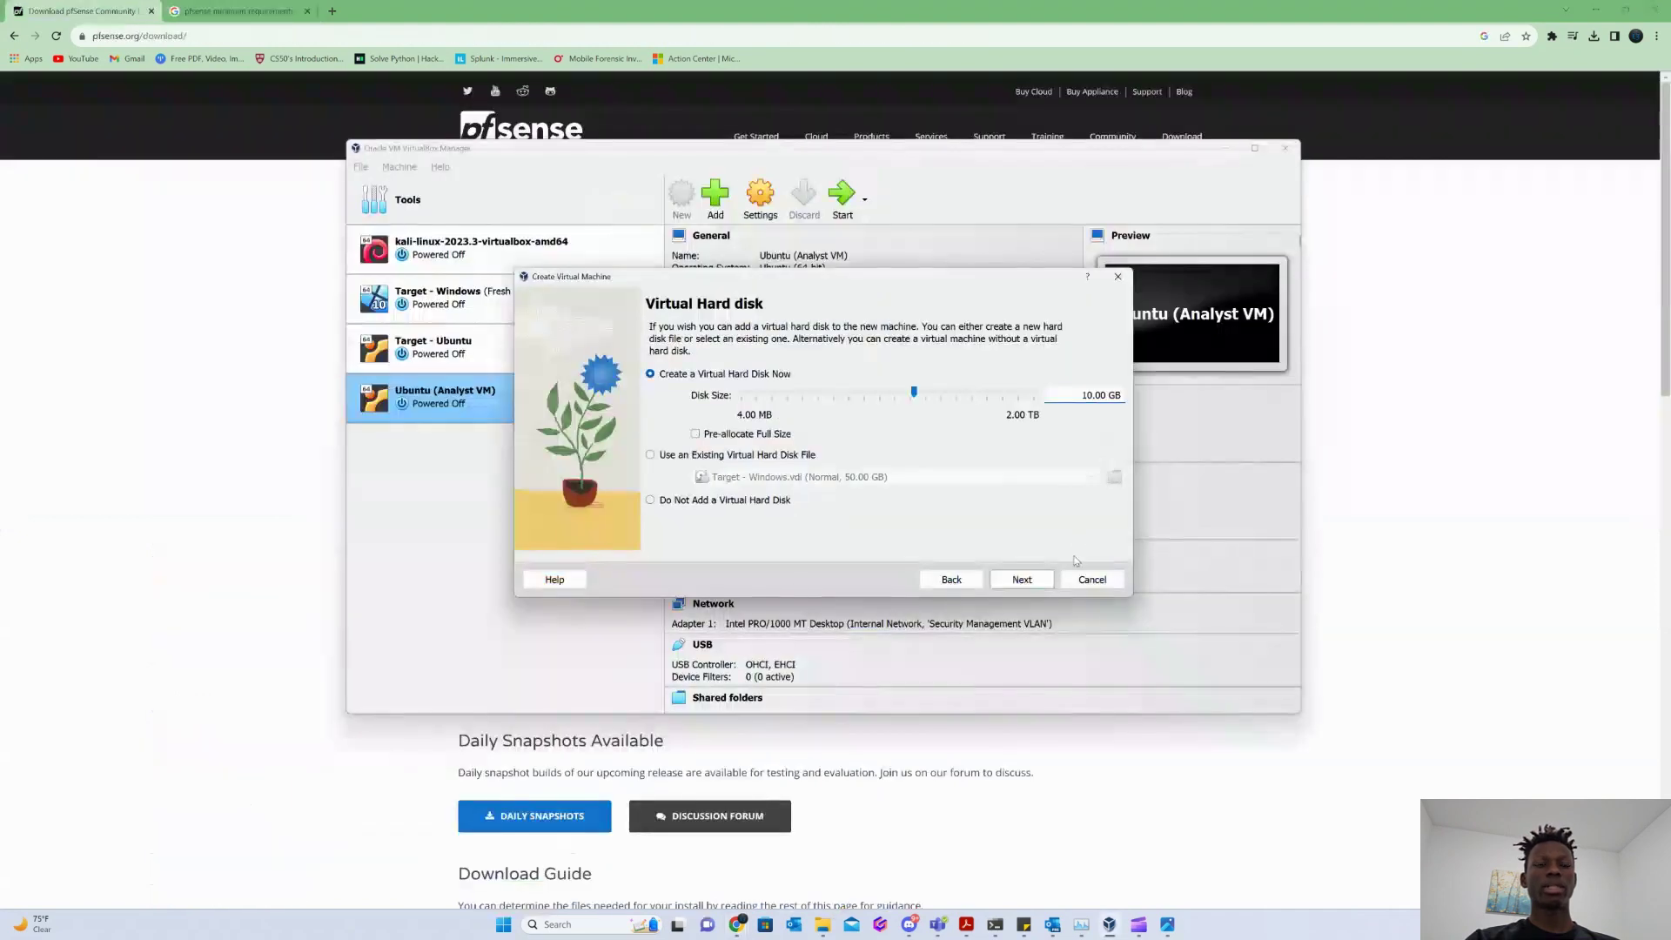
click(1041, 582)
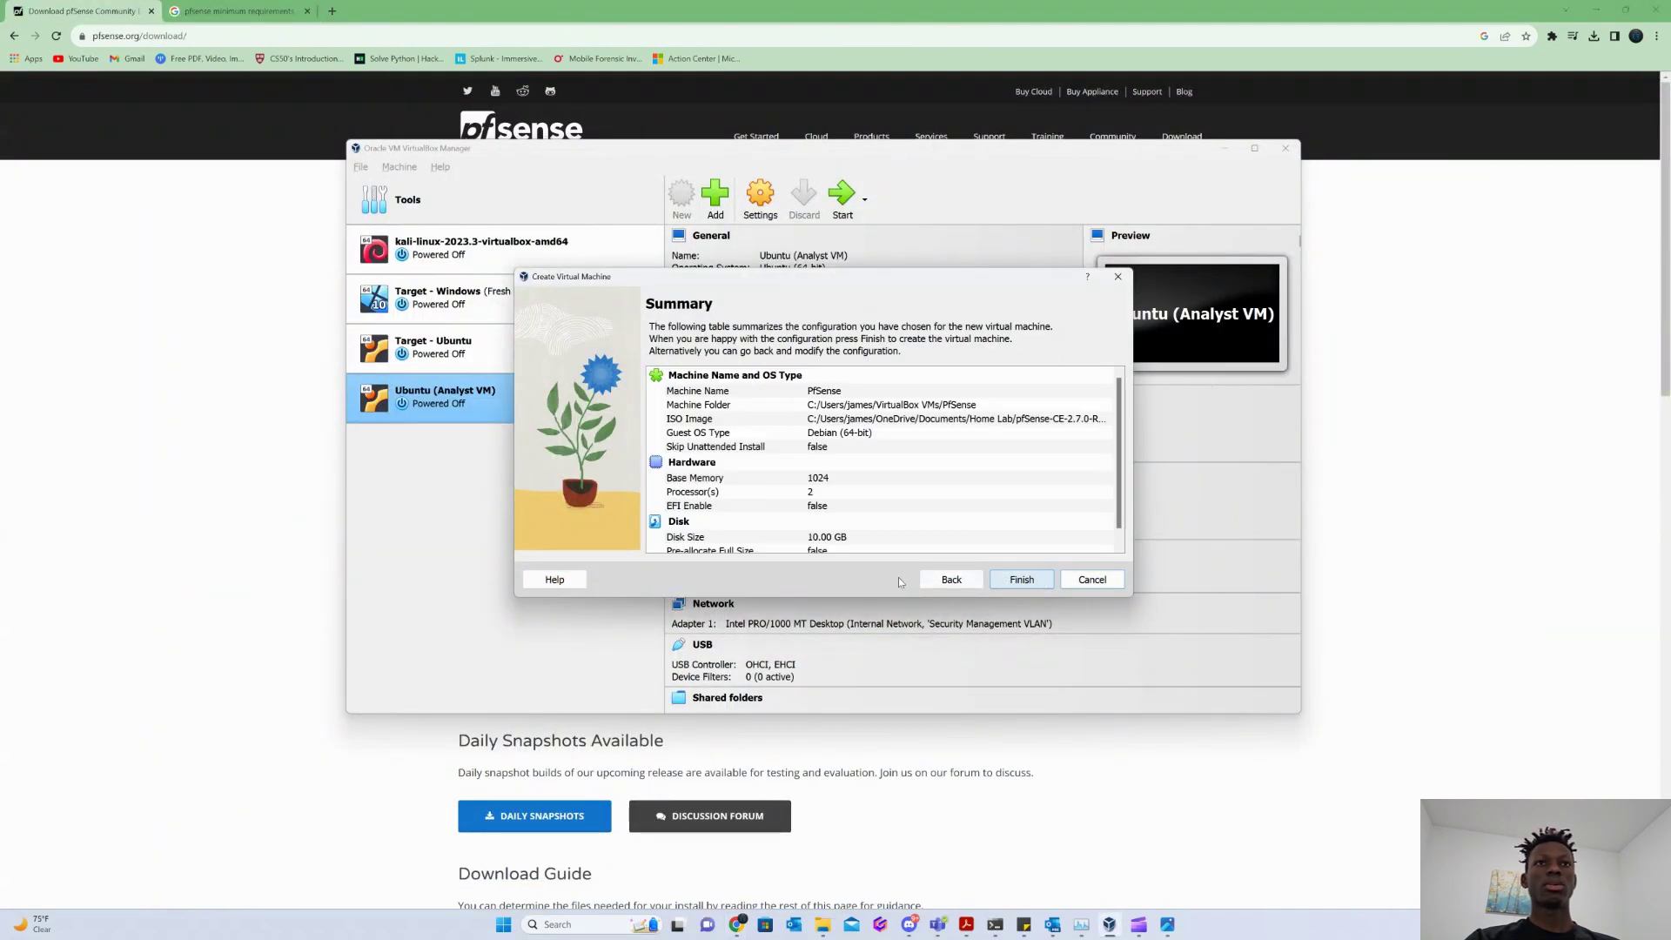
scroll(845, 472, down, 1)
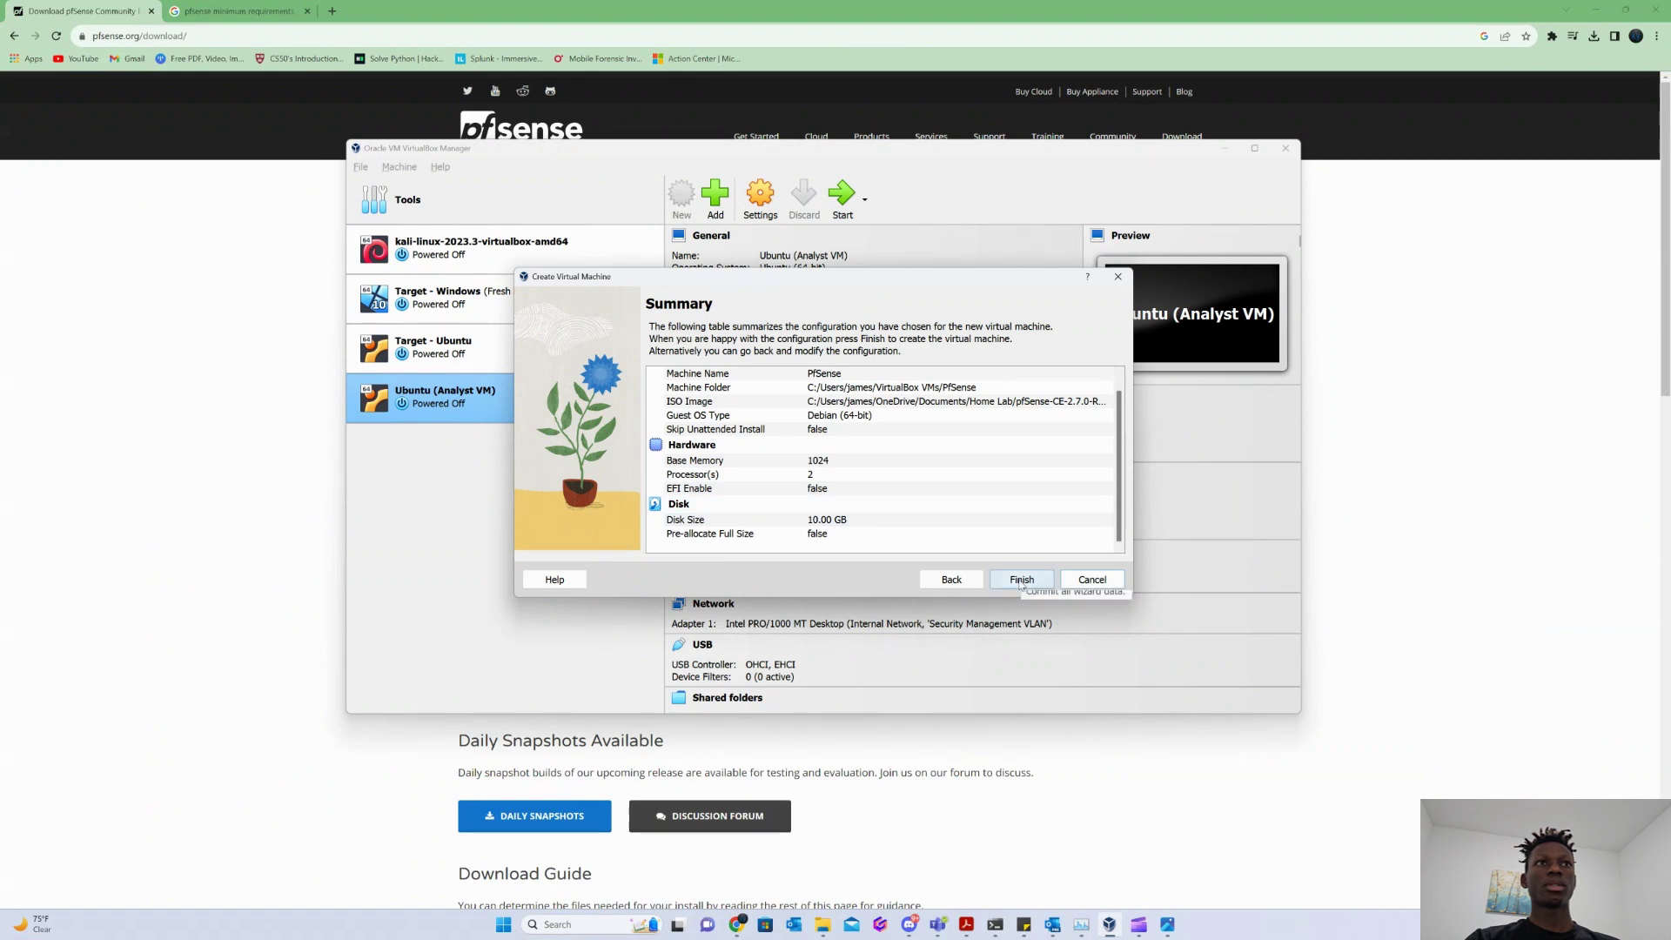
click(1021, 580)
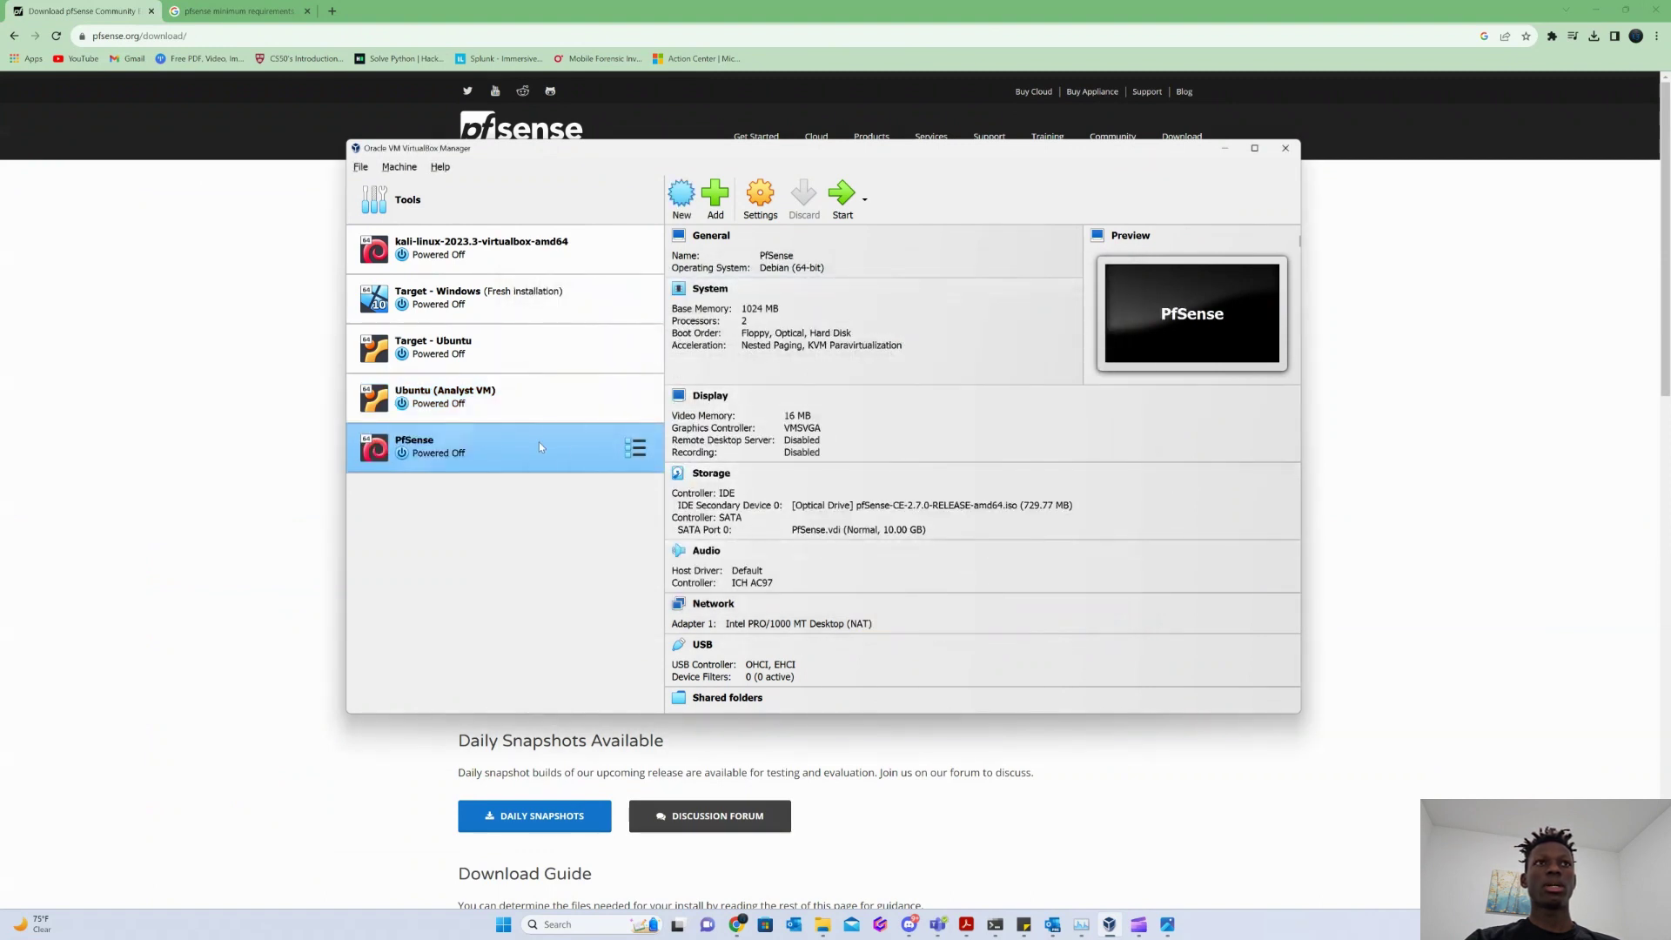
Enable Adapter 2 as an Internal Network on the Security Management VLAN.
right_click(538, 446)
click(588, 462)
click(605, 471)
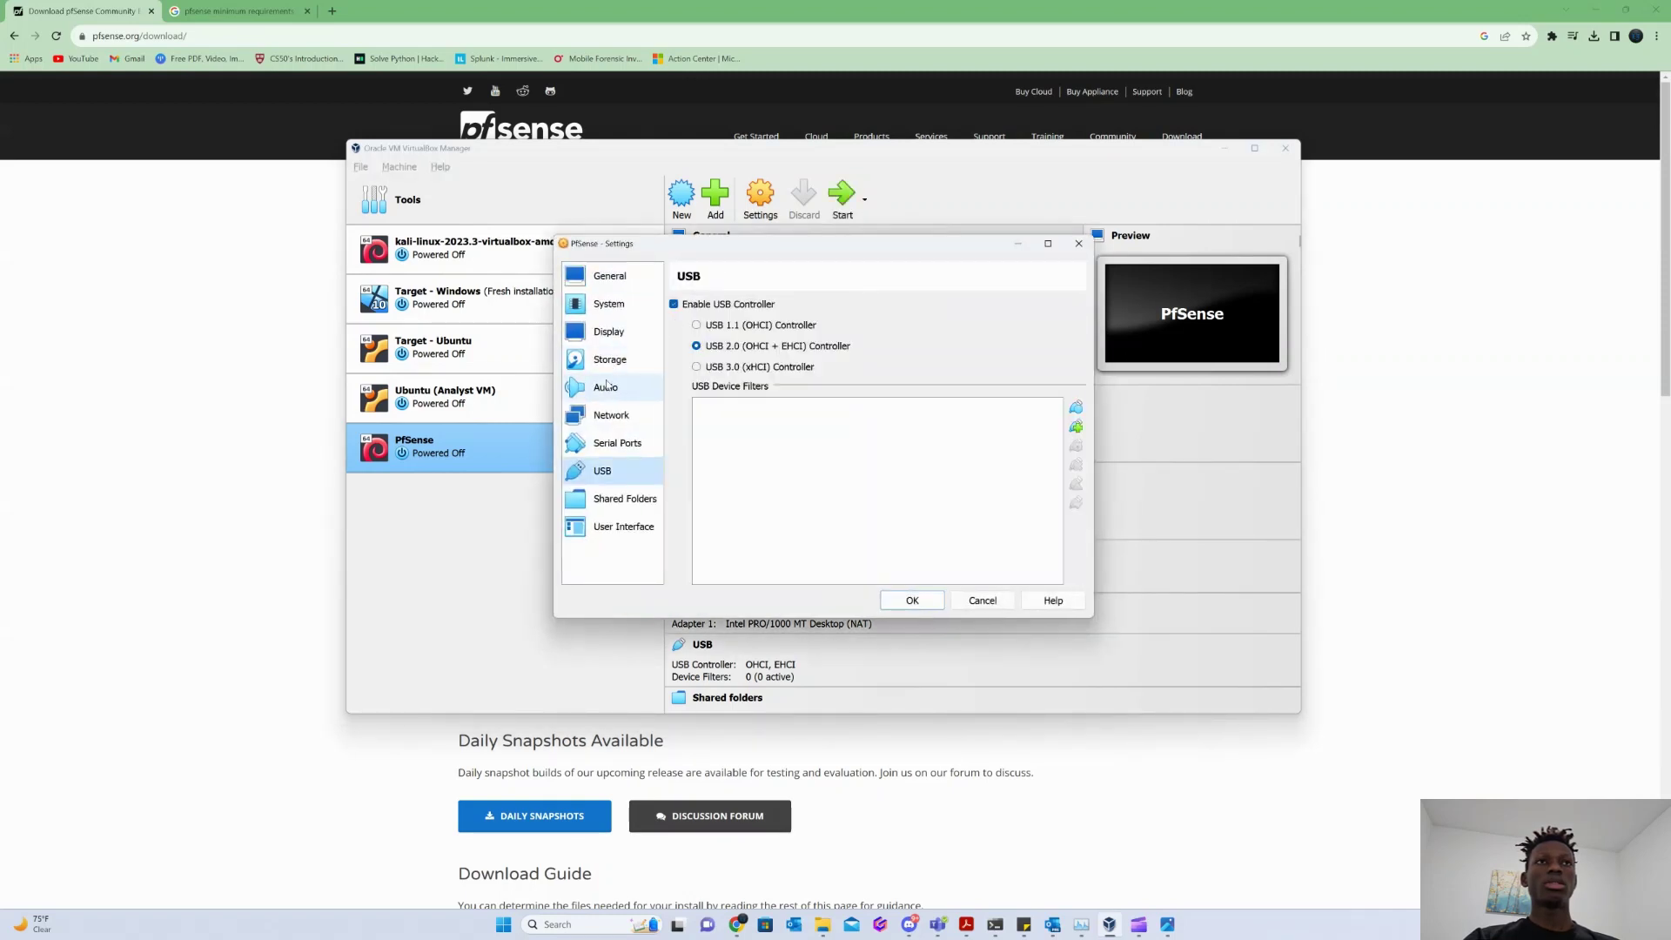
click(613, 416)
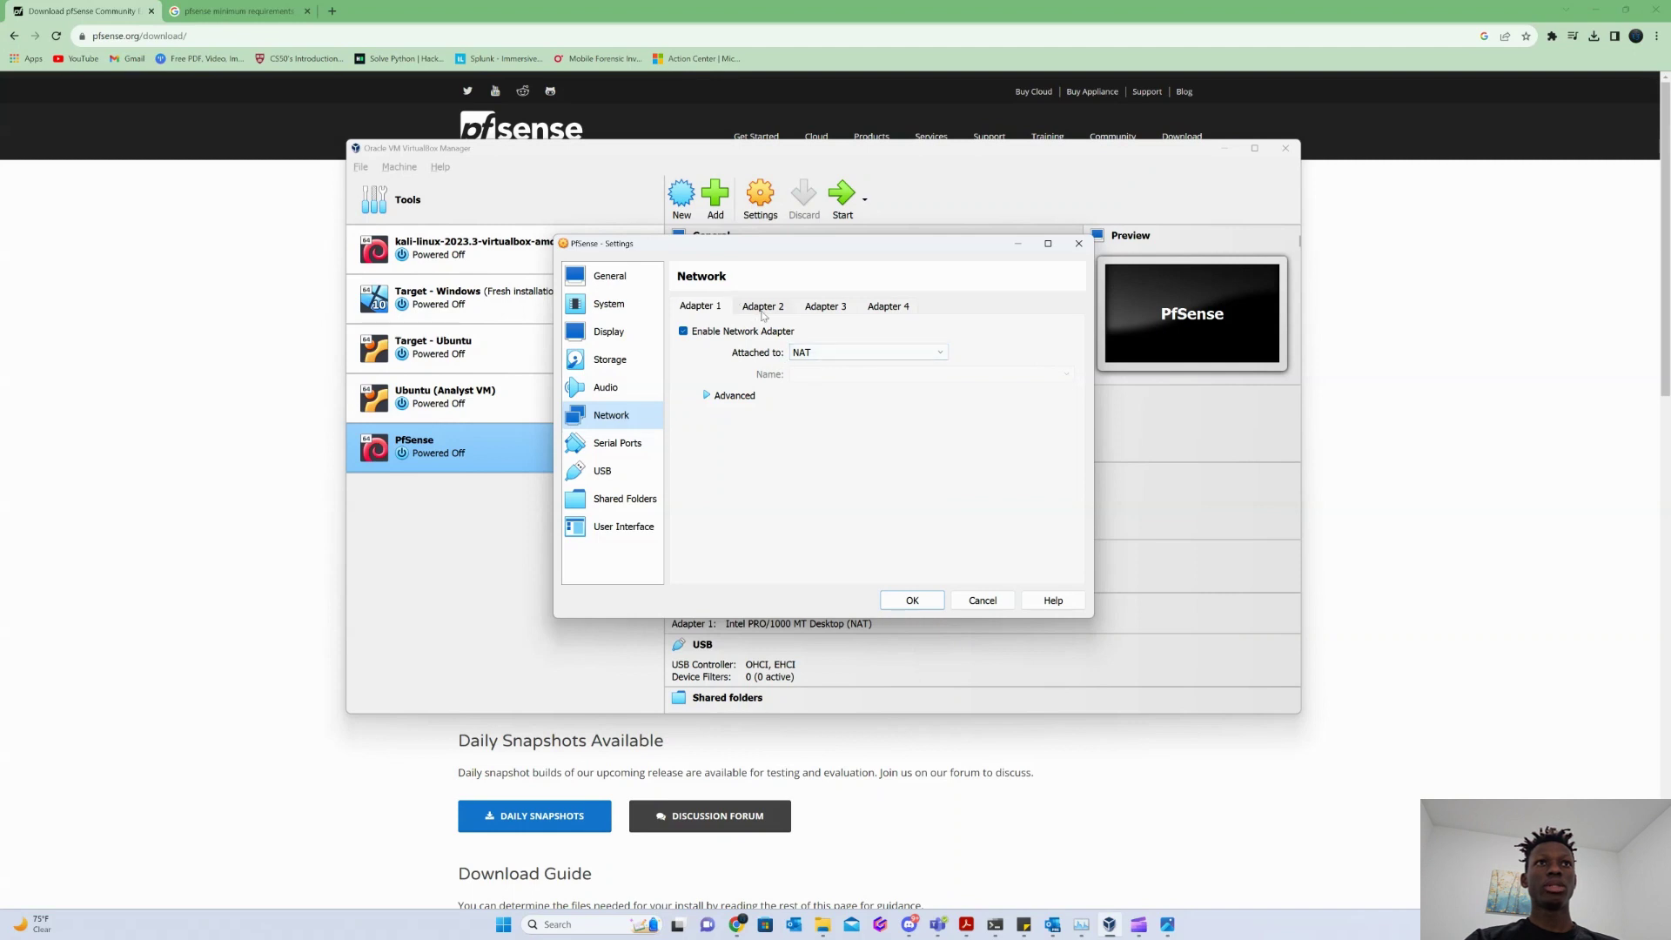
click(763, 307)
click(760, 331)
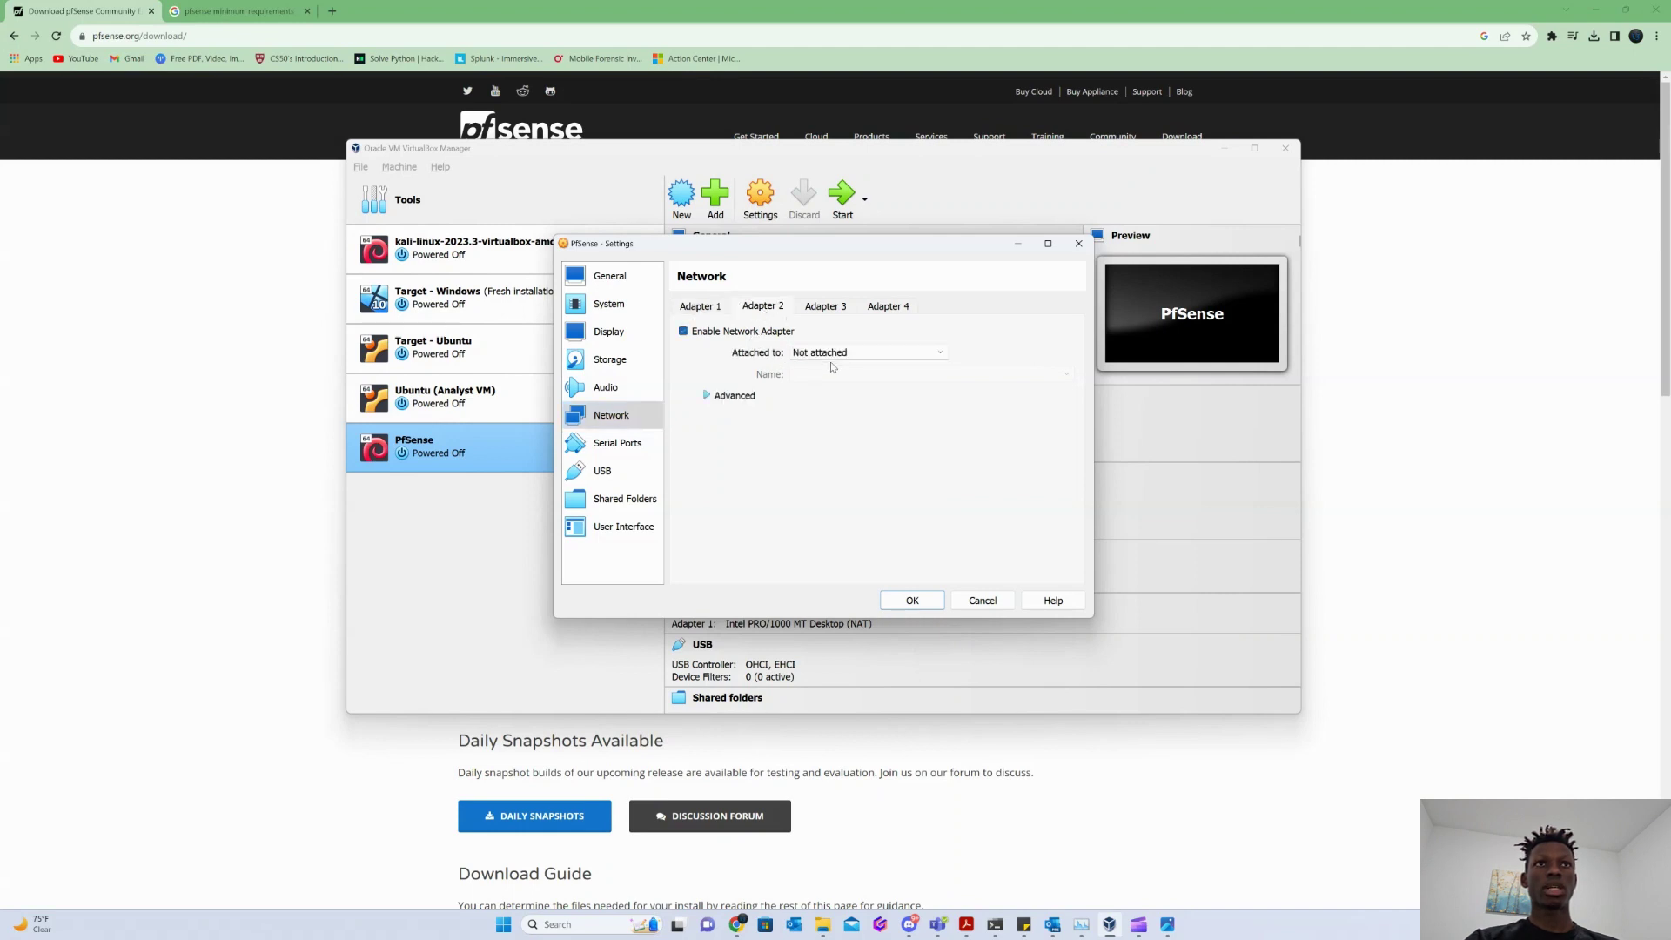
click(836, 352)
click(828, 391)
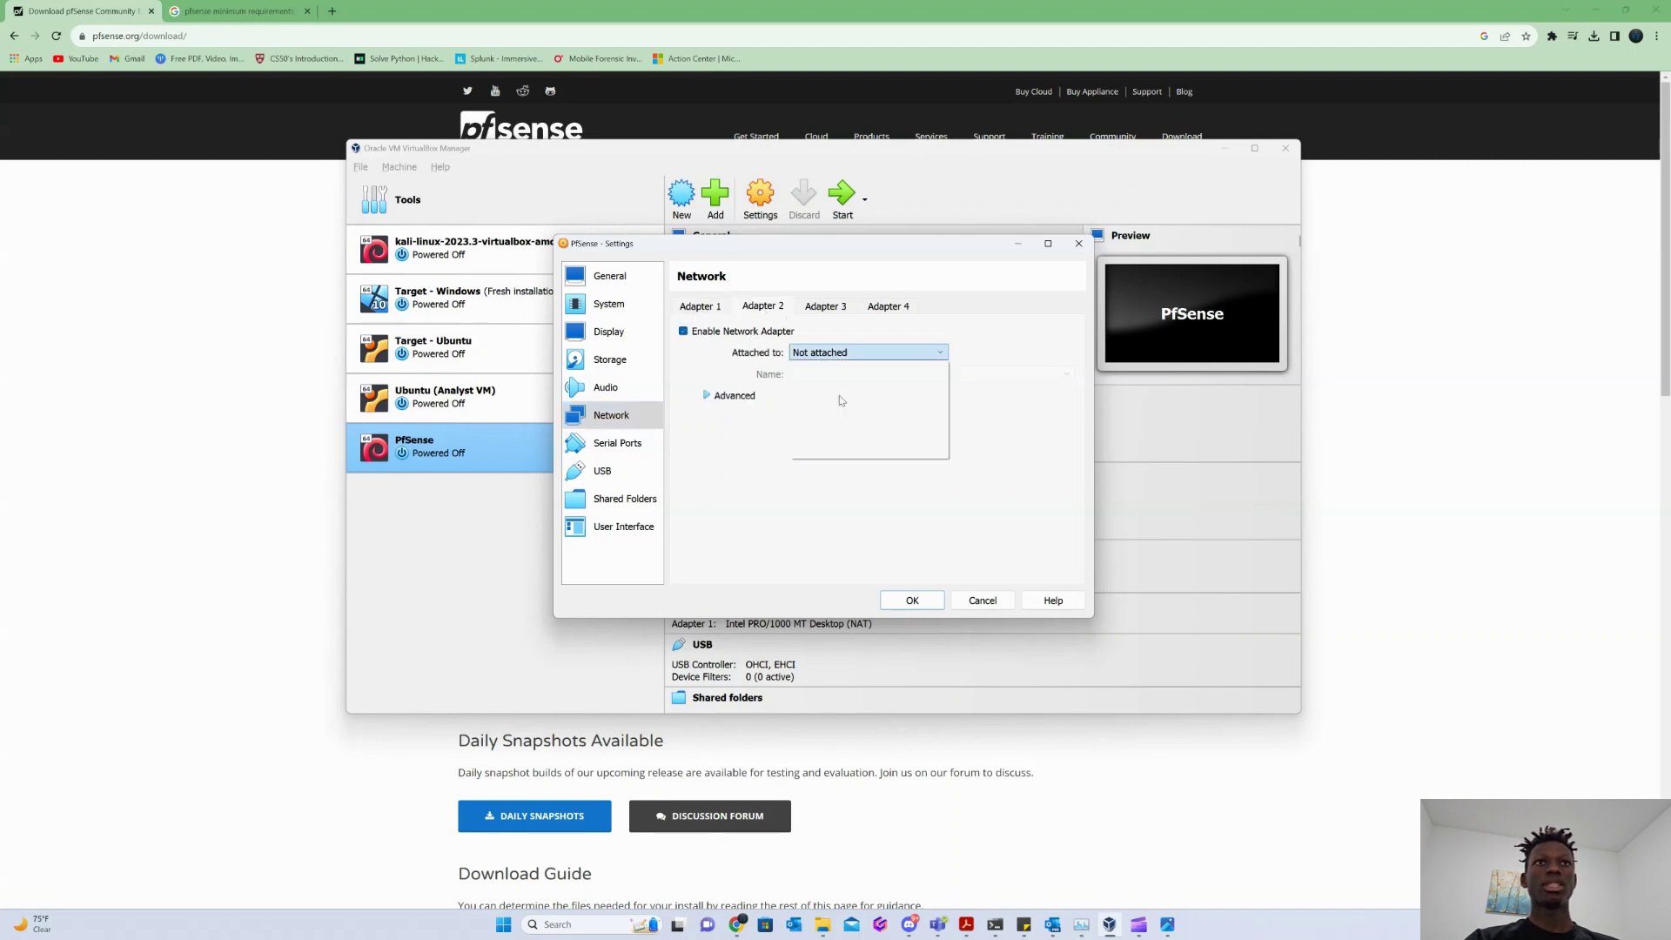
click(1067, 374)
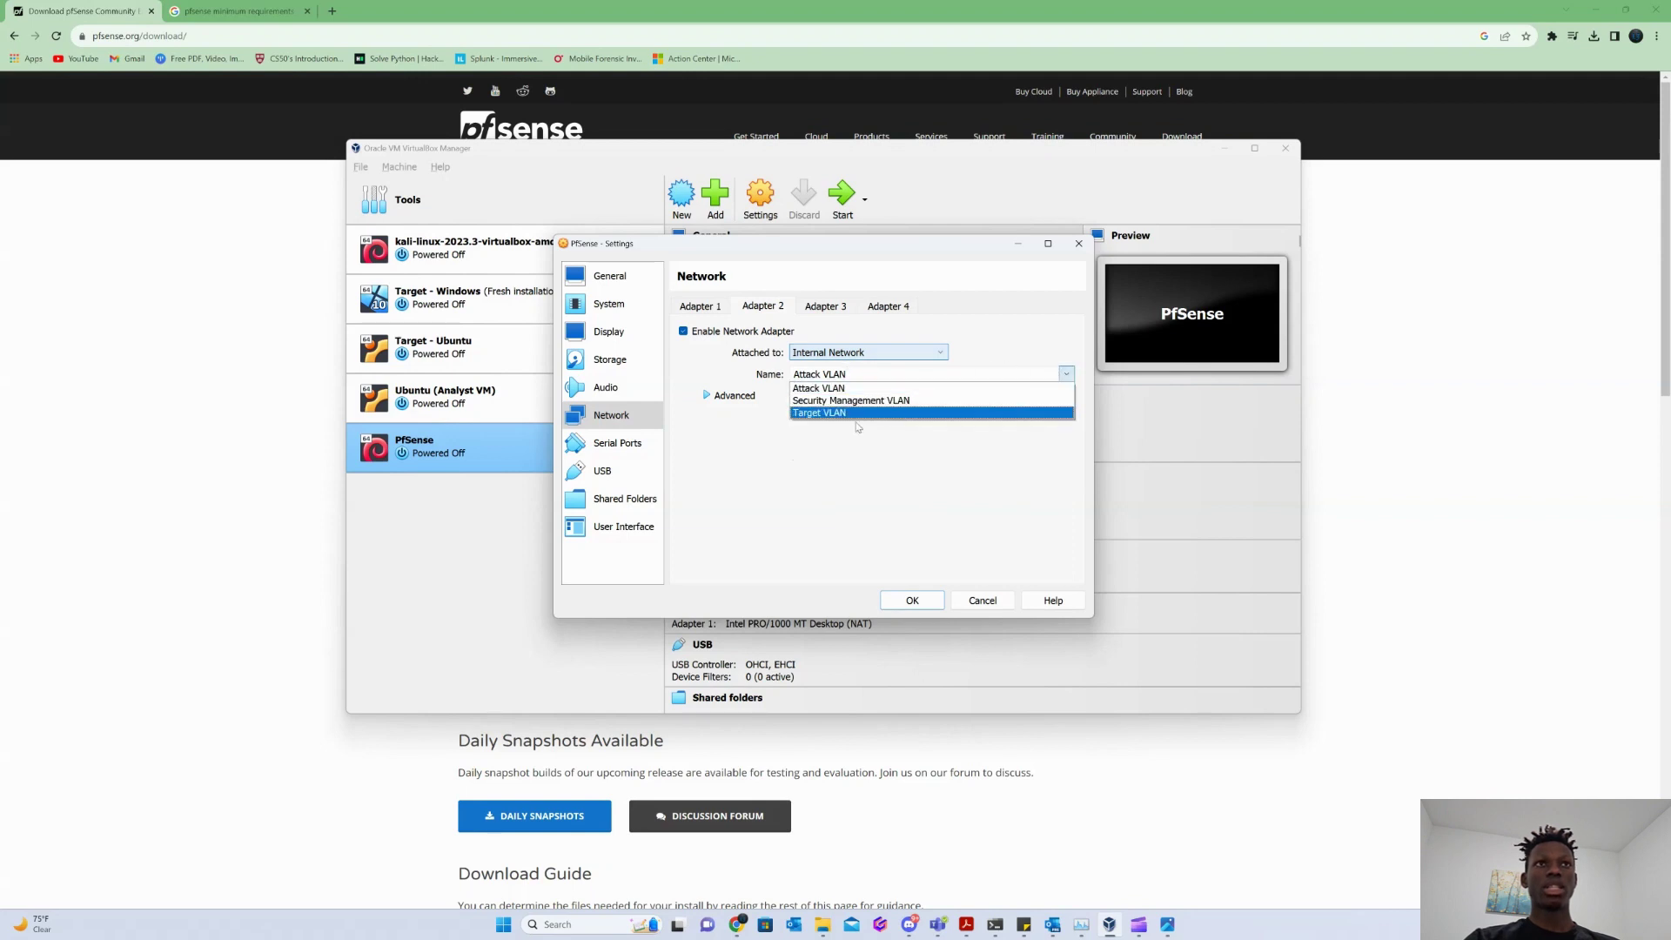
click(838, 417)
Enable Adapter 3 as an Internal Network on the Target VLAN.
click(825, 310)
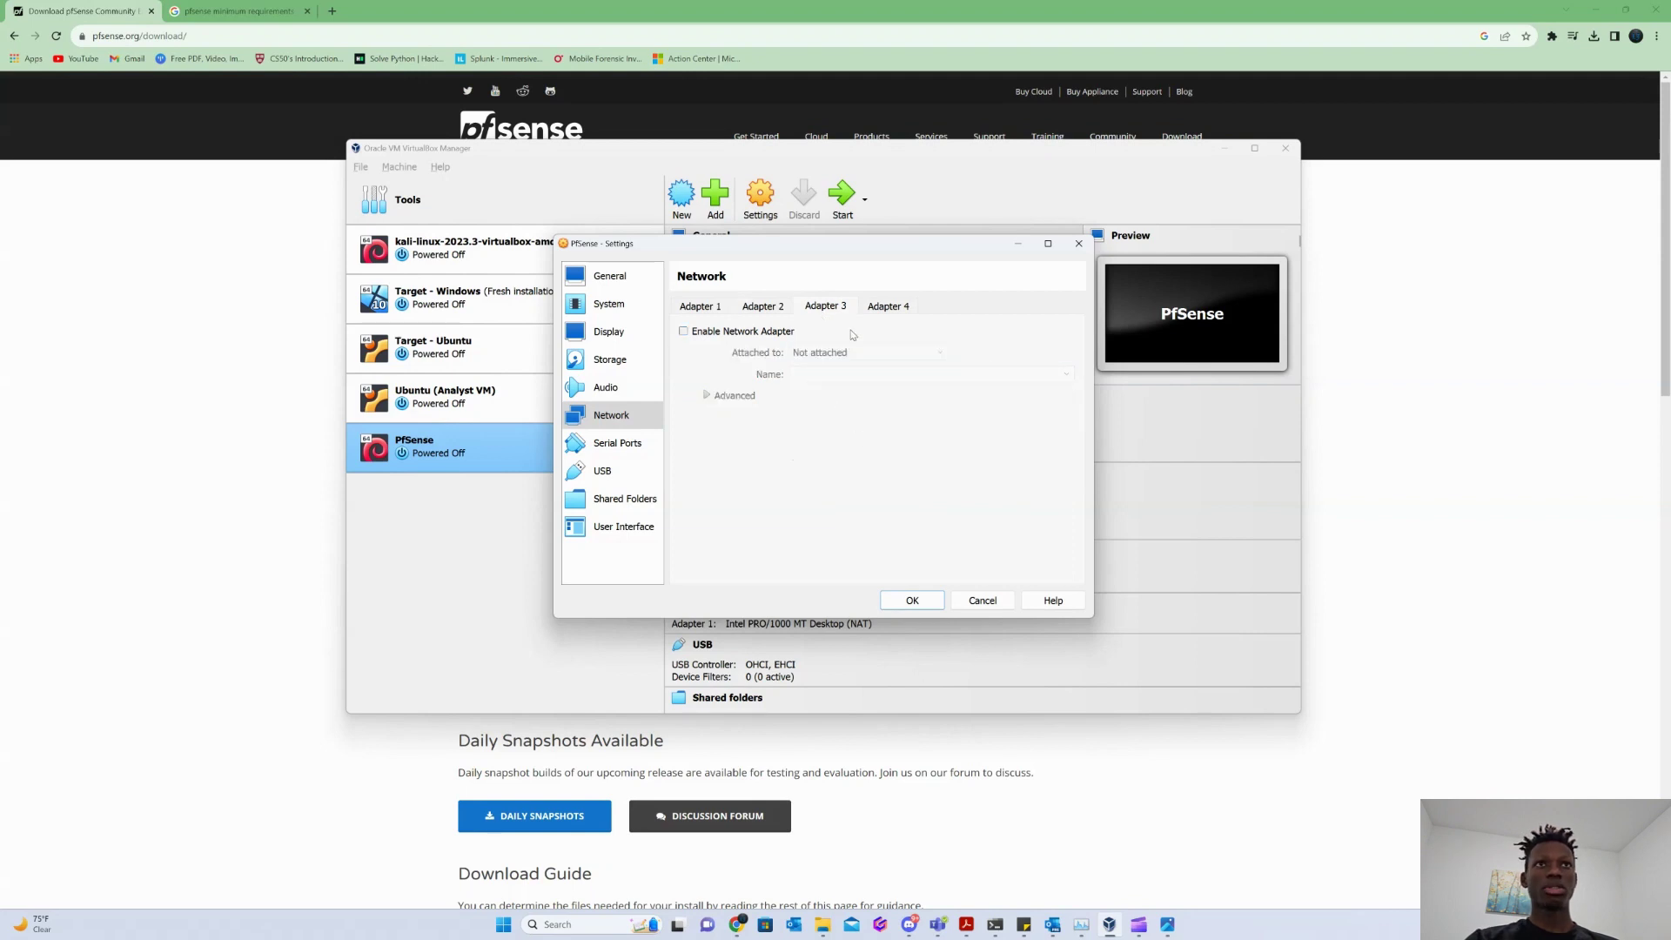
click(683, 331)
click(862, 352)
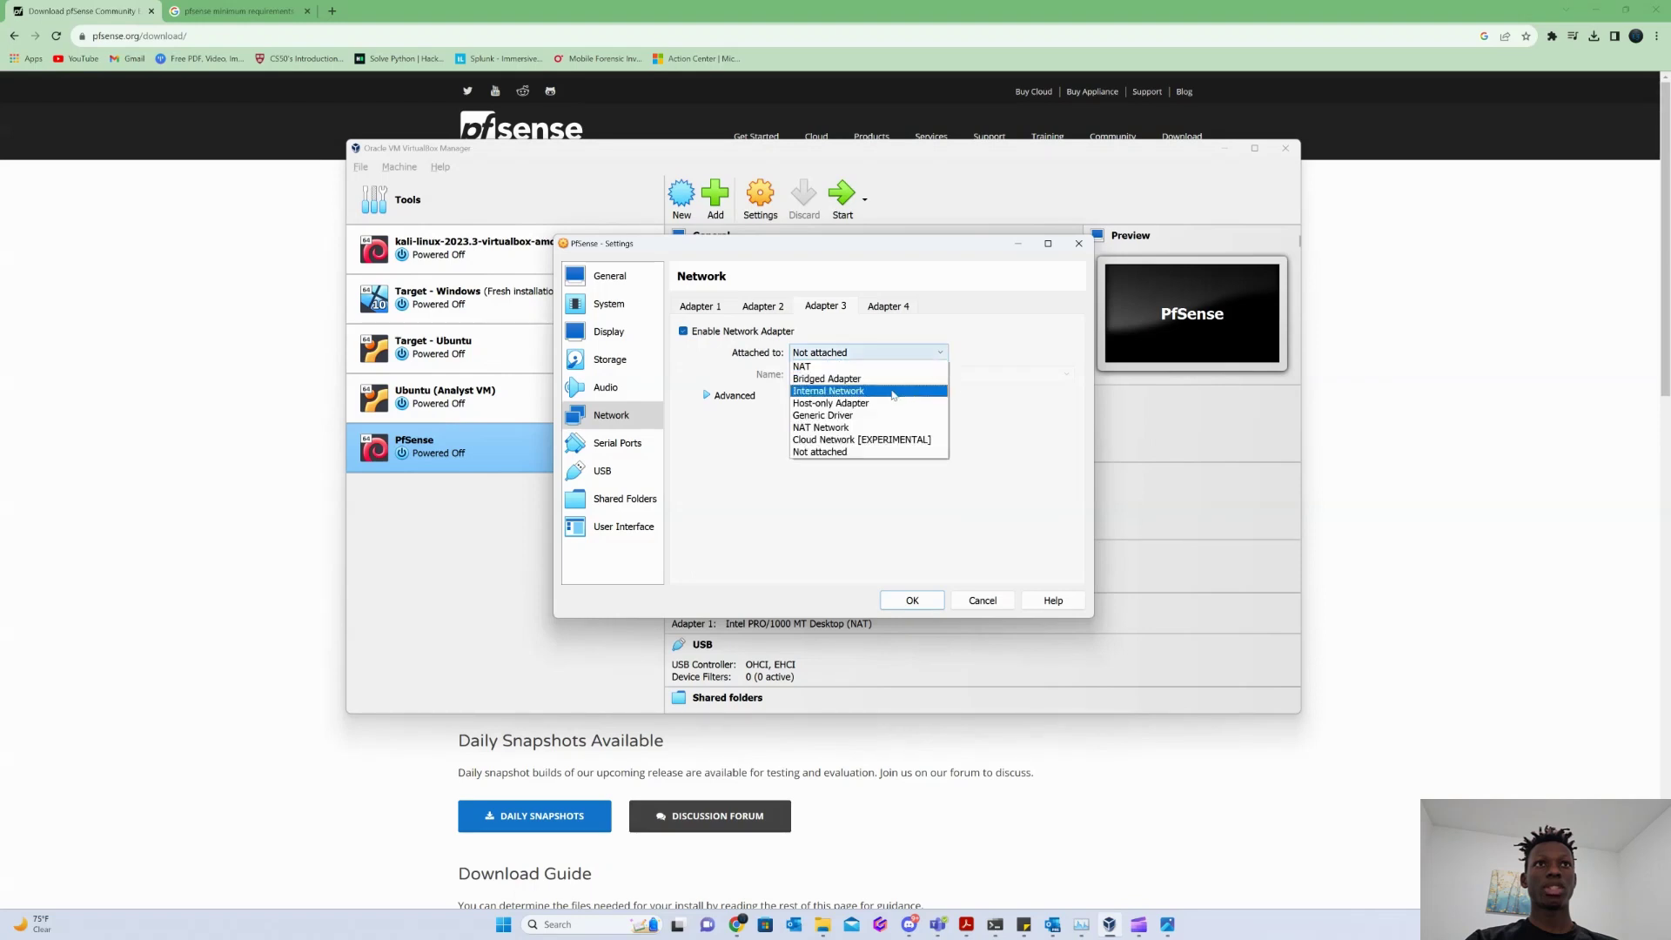
click(842, 385)
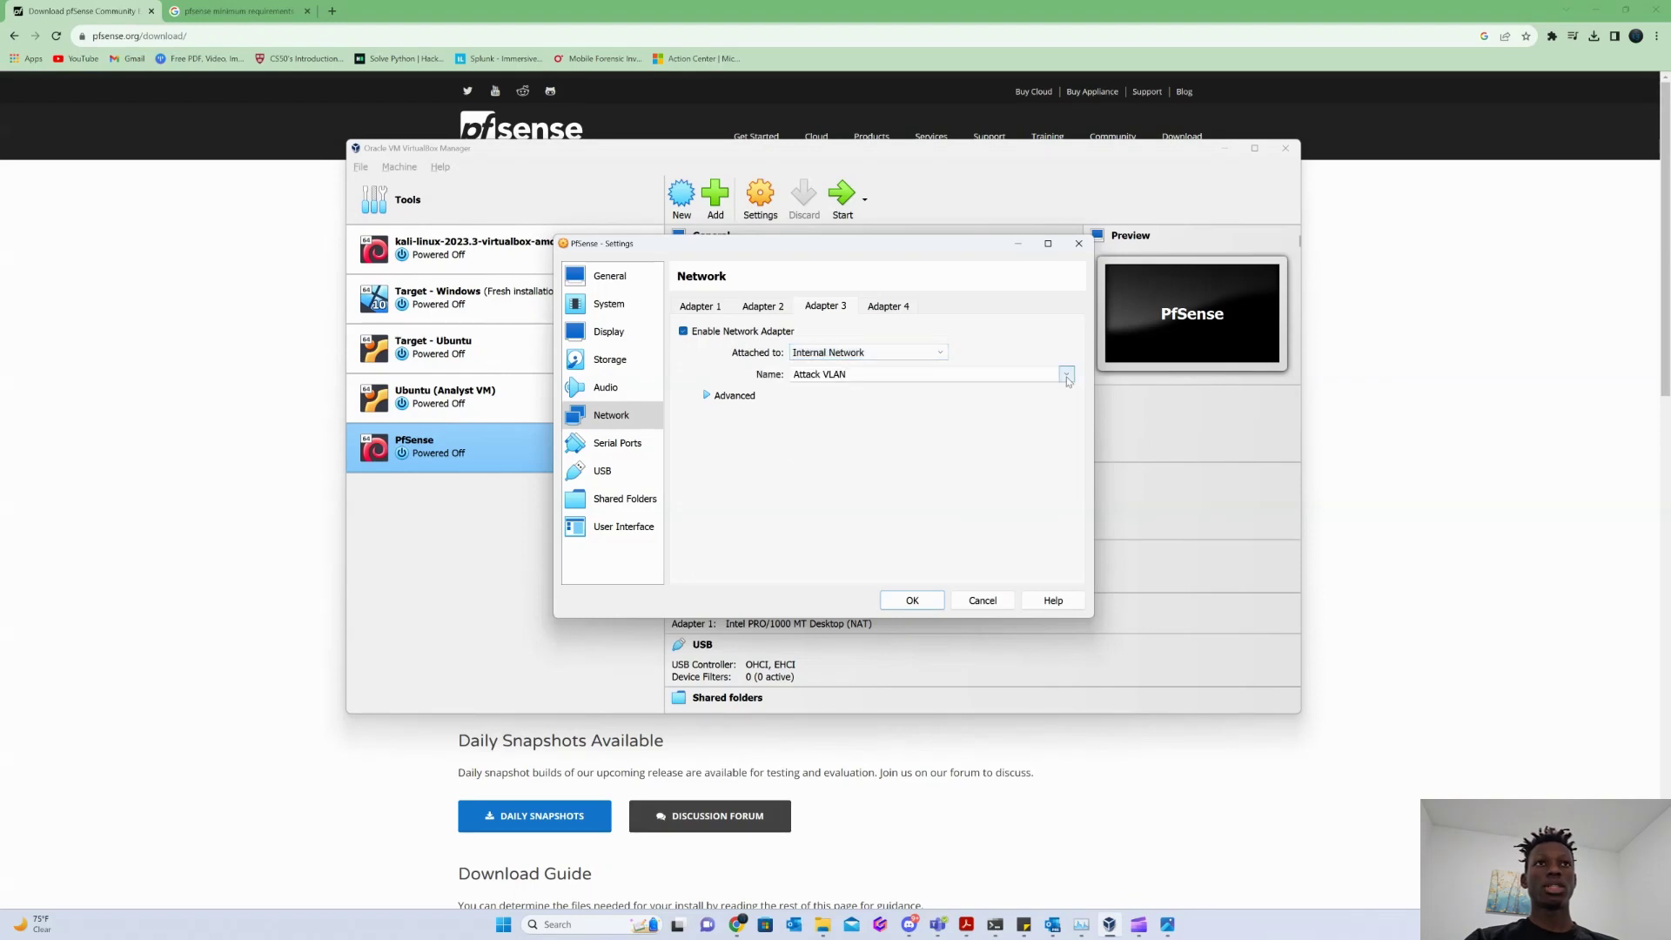
click(1066, 374)
click(855, 411)
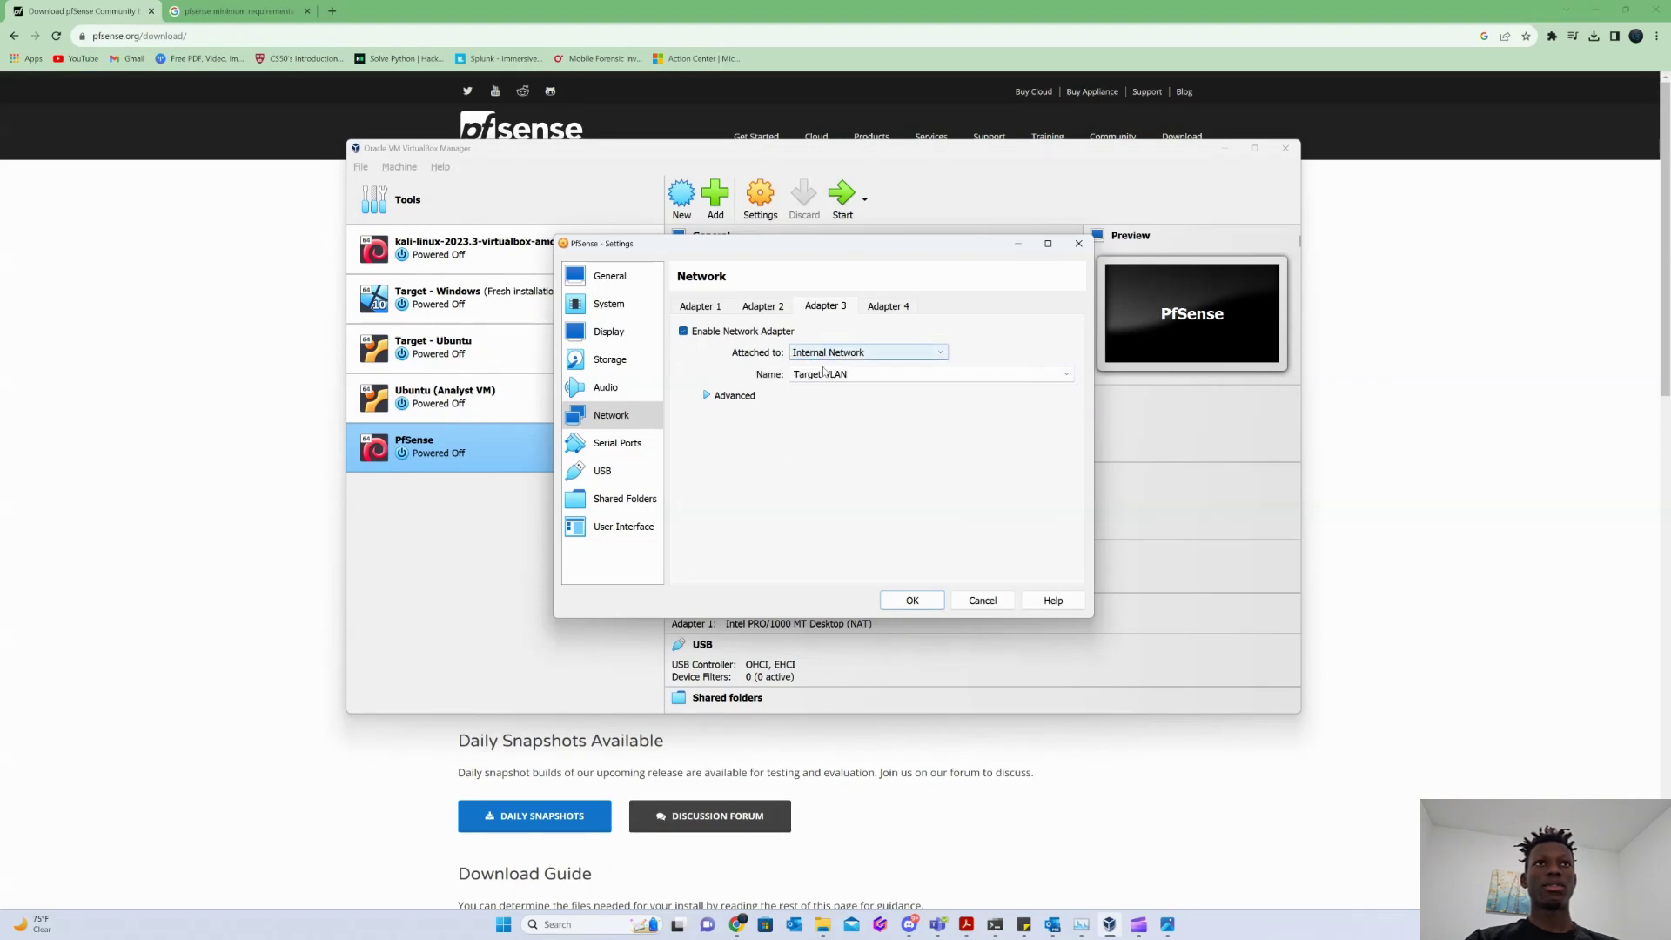
Enable Adapter 4 on the Attack VLAN internal network, save, and start the VM.
click(895, 310)
click(683, 331)
click(862, 352)
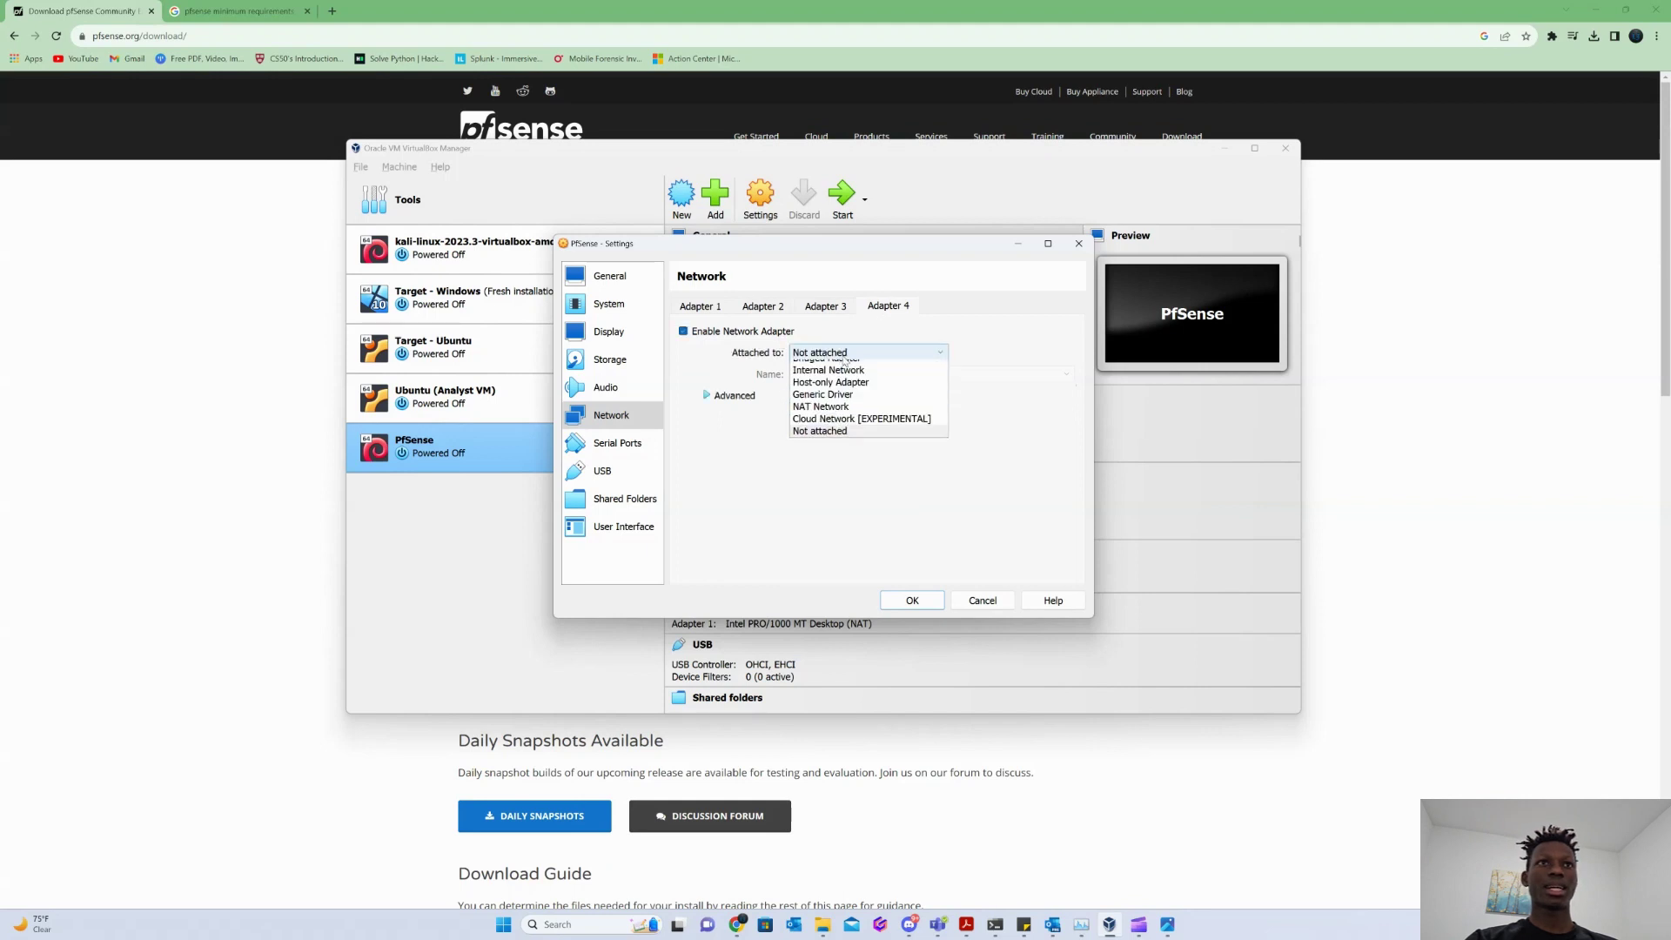
click(842, 388)
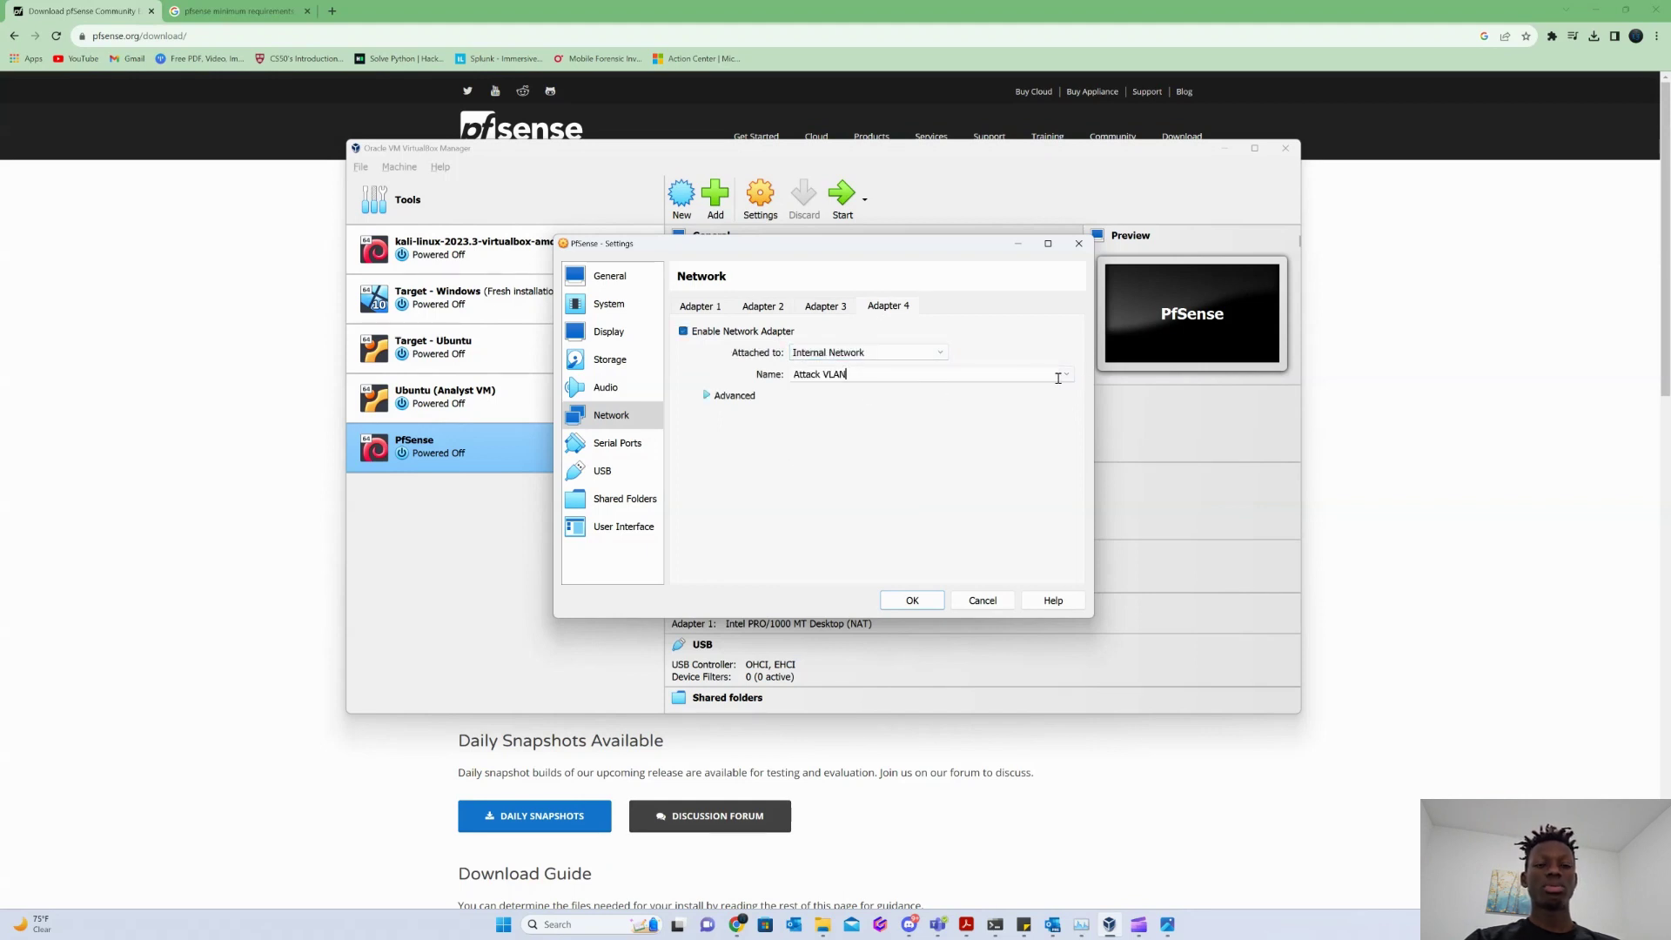
click(1059, 377)
click(823, 387)
click(911, 600)
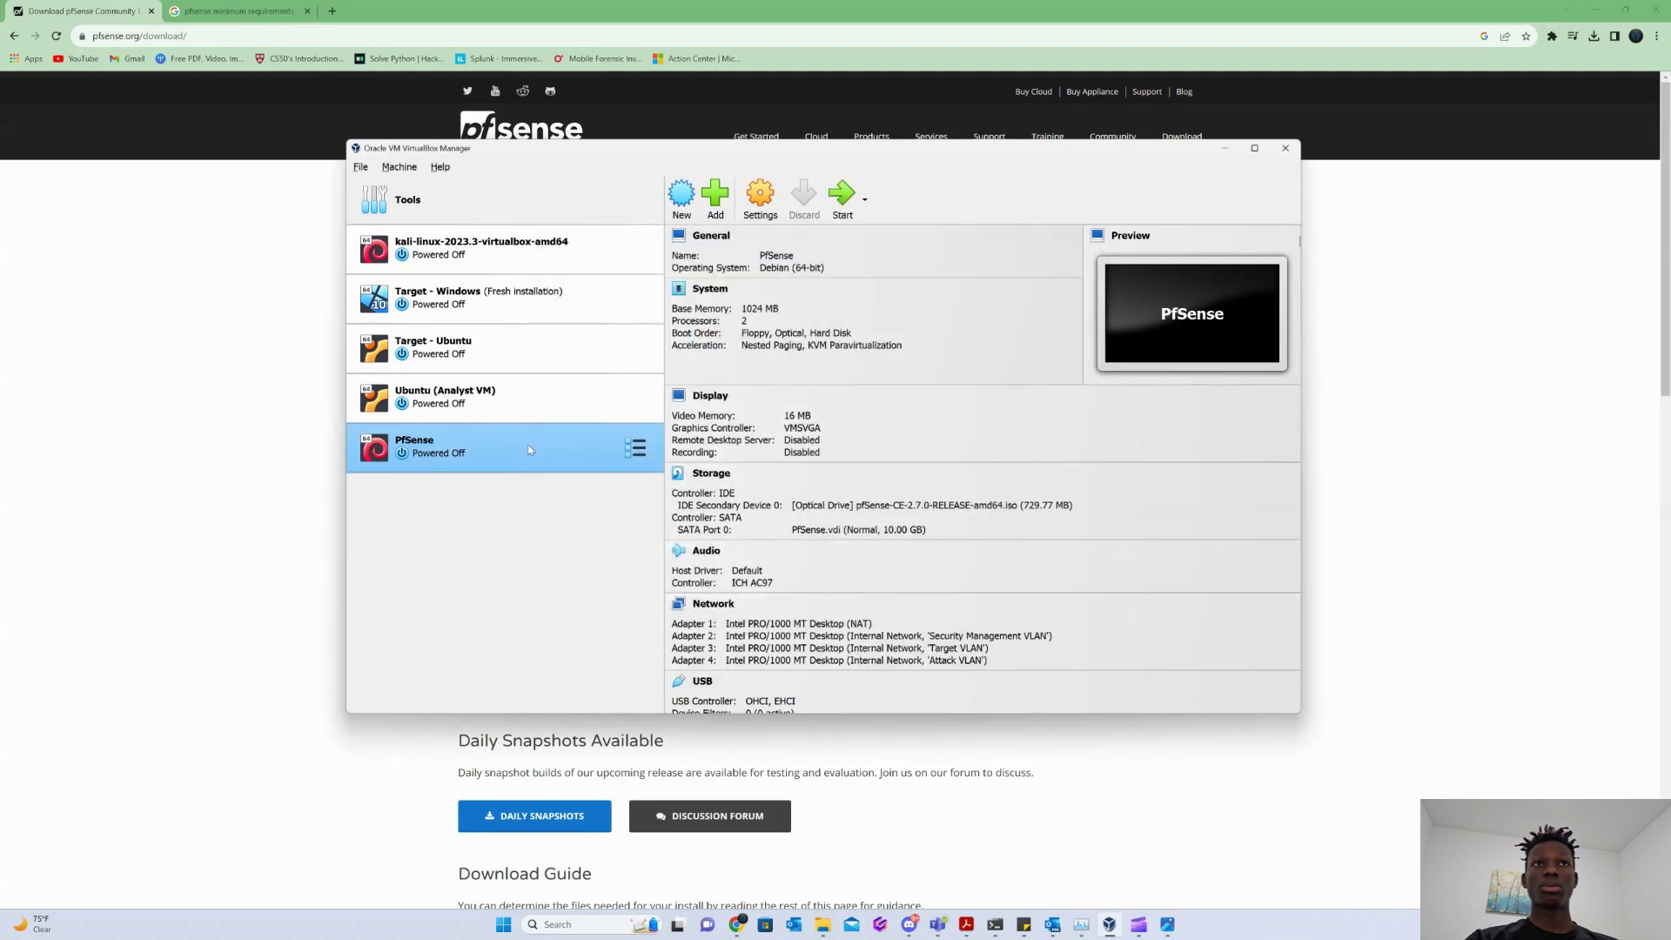
double_click(528, 446)
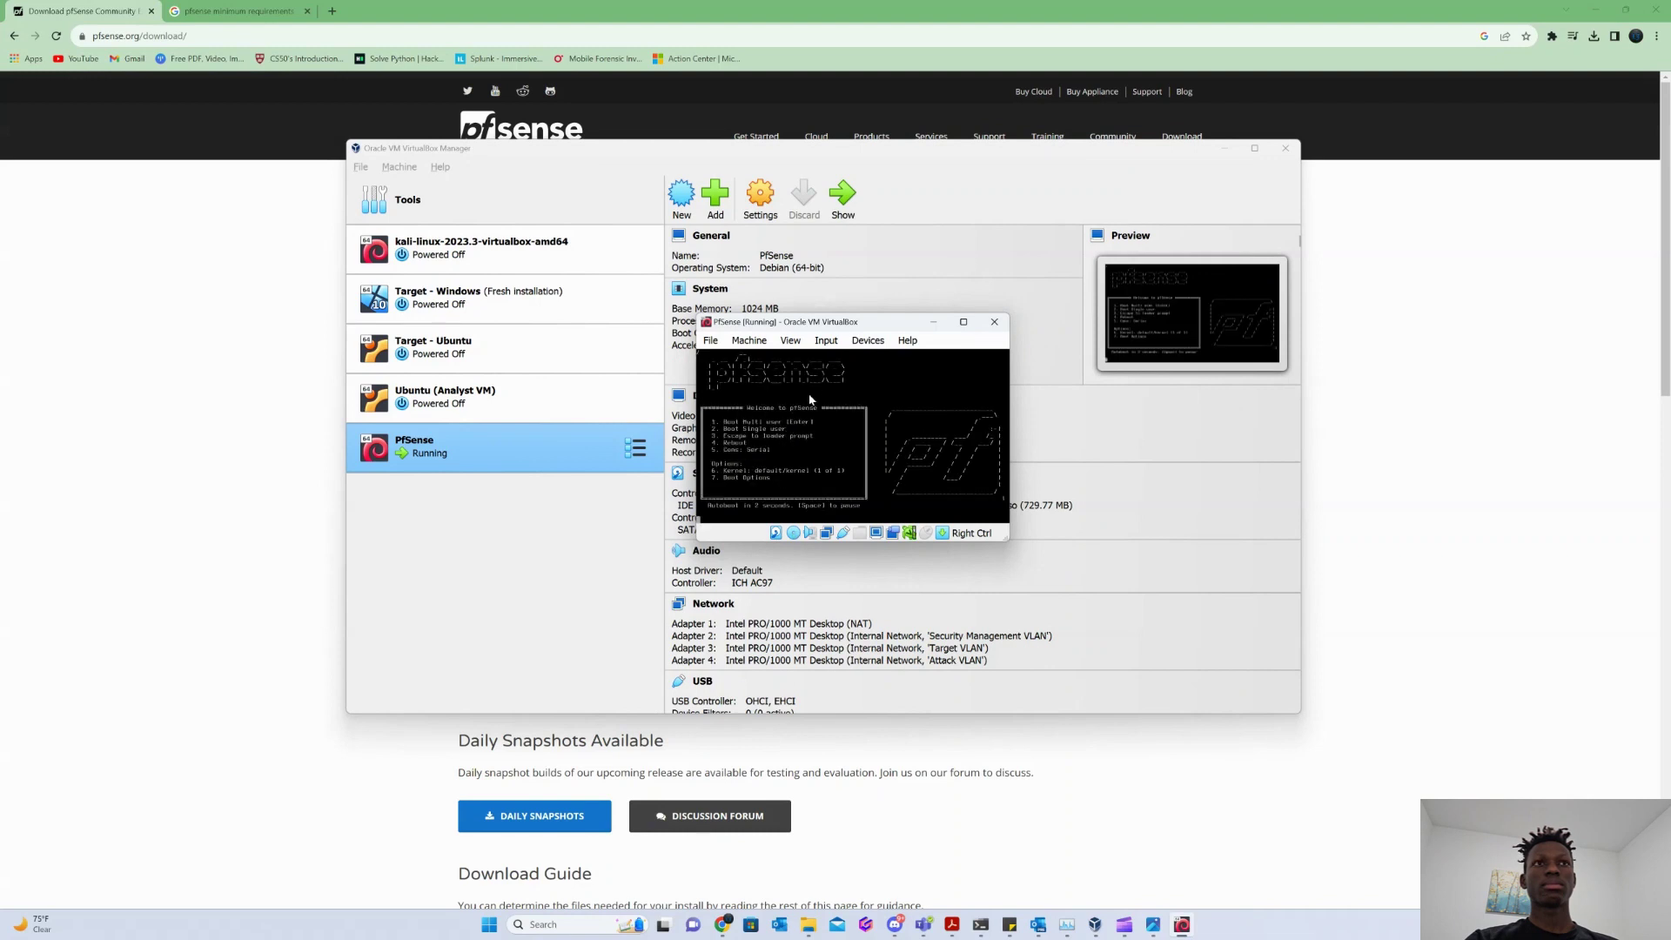
Accept the pfSense copyright notice and switch the VM window to Scaled Mode.
drag(875, 326, 750, 302)
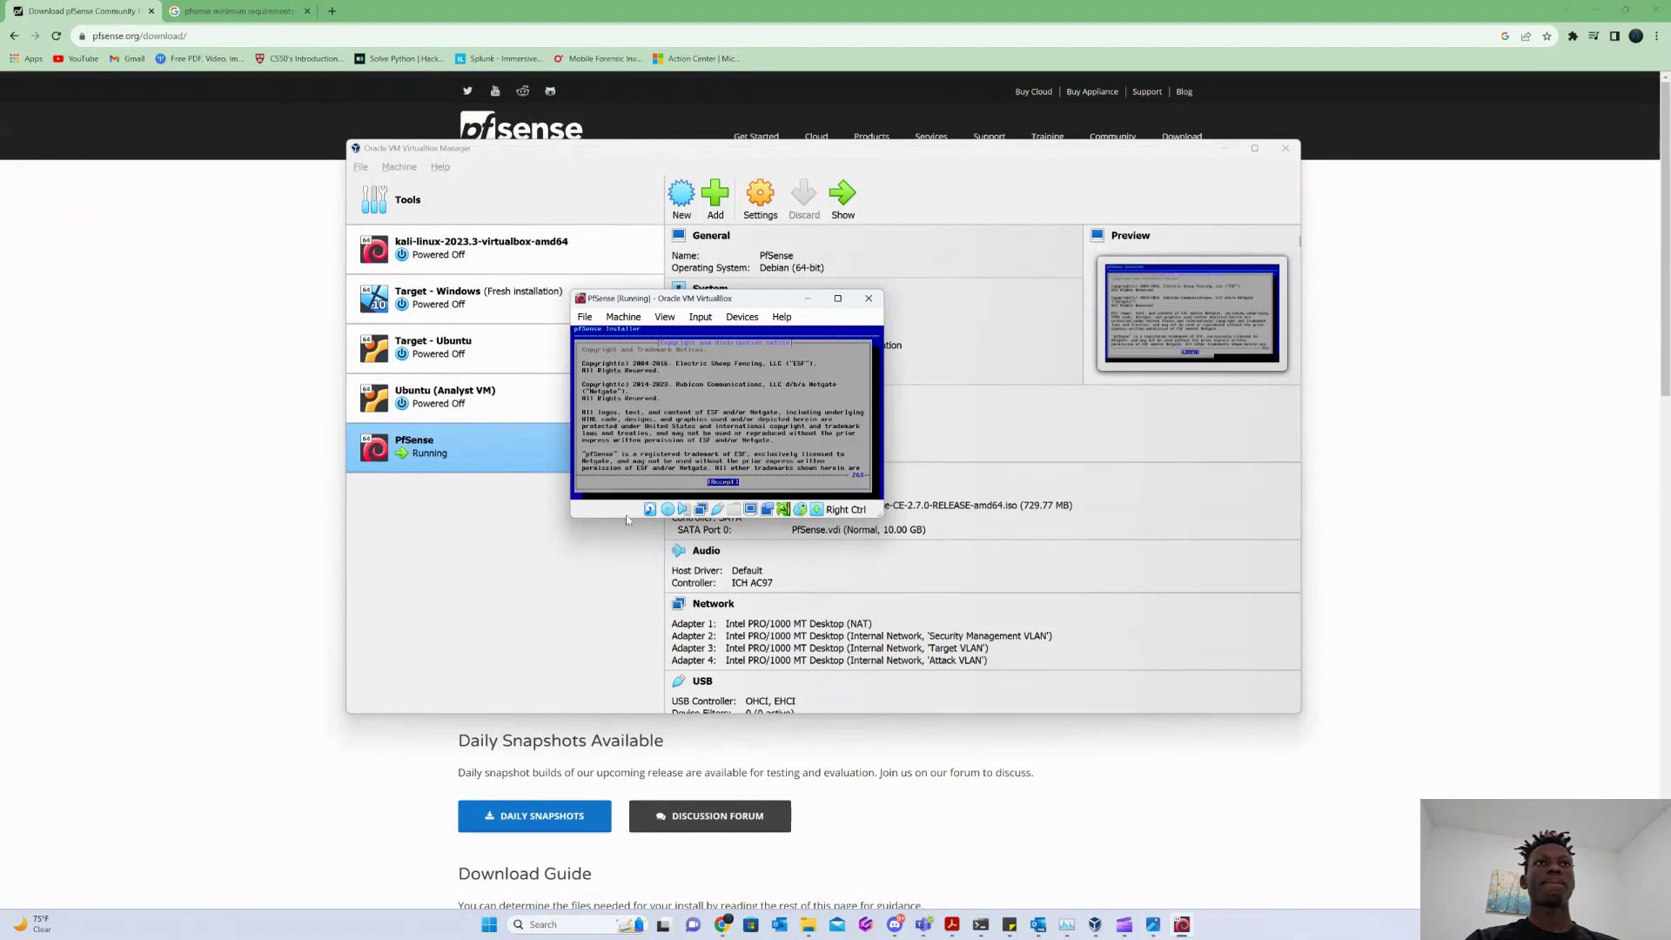
key(Return)
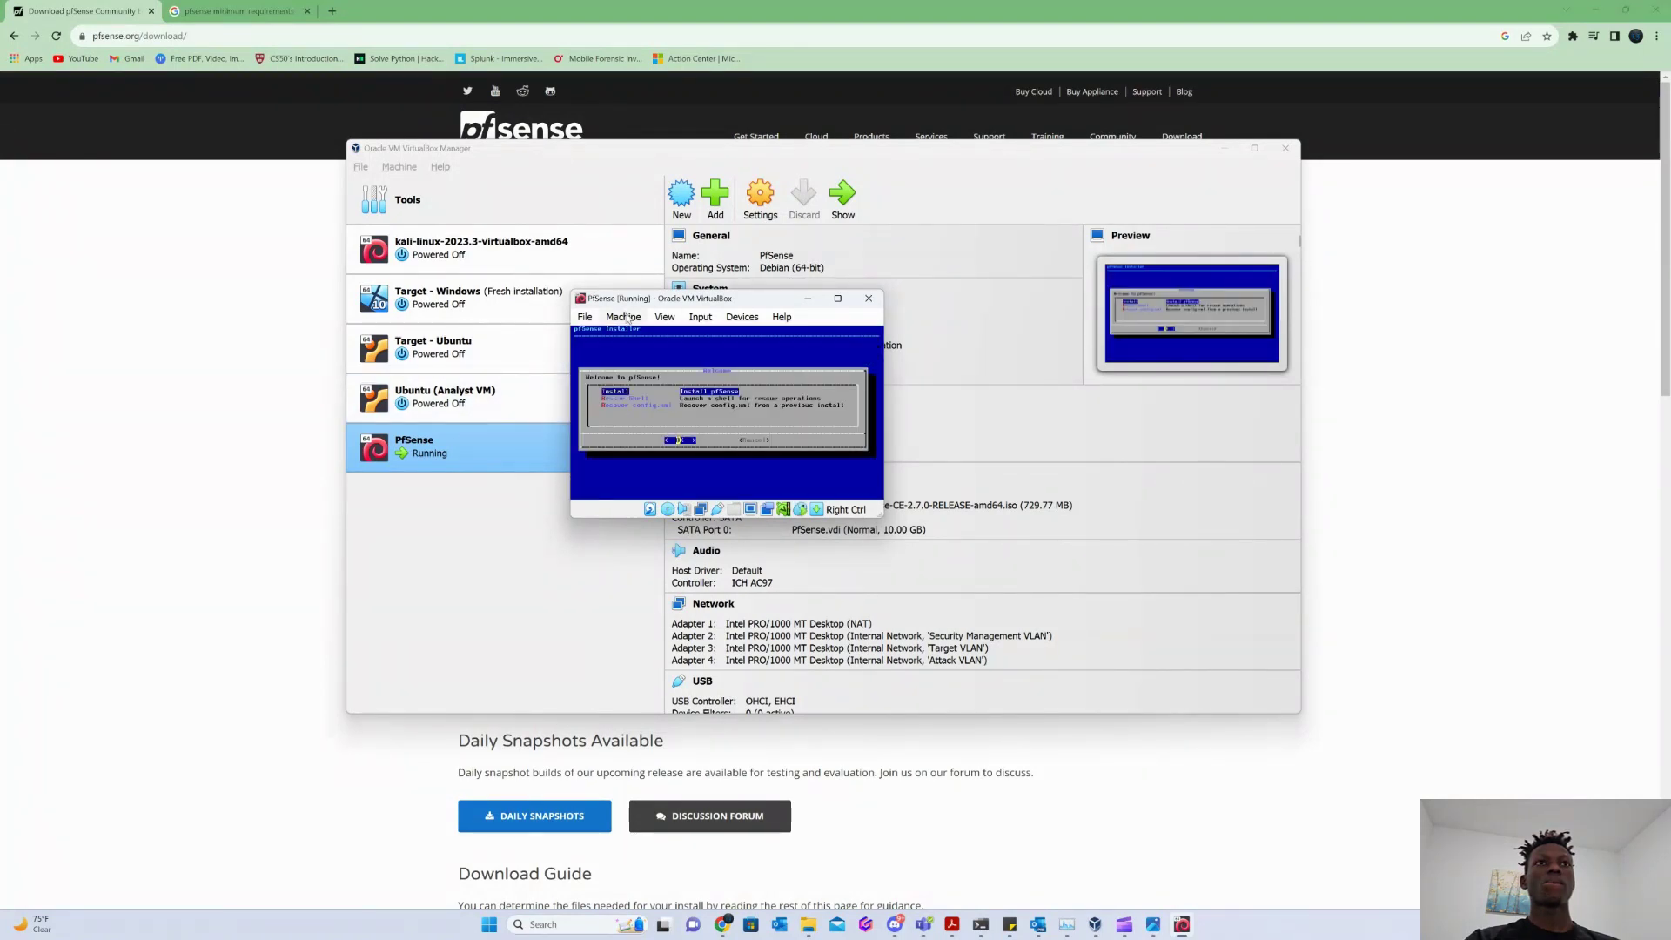
click(701, 317)
mouse_move(665, 317)
click(781, 373)
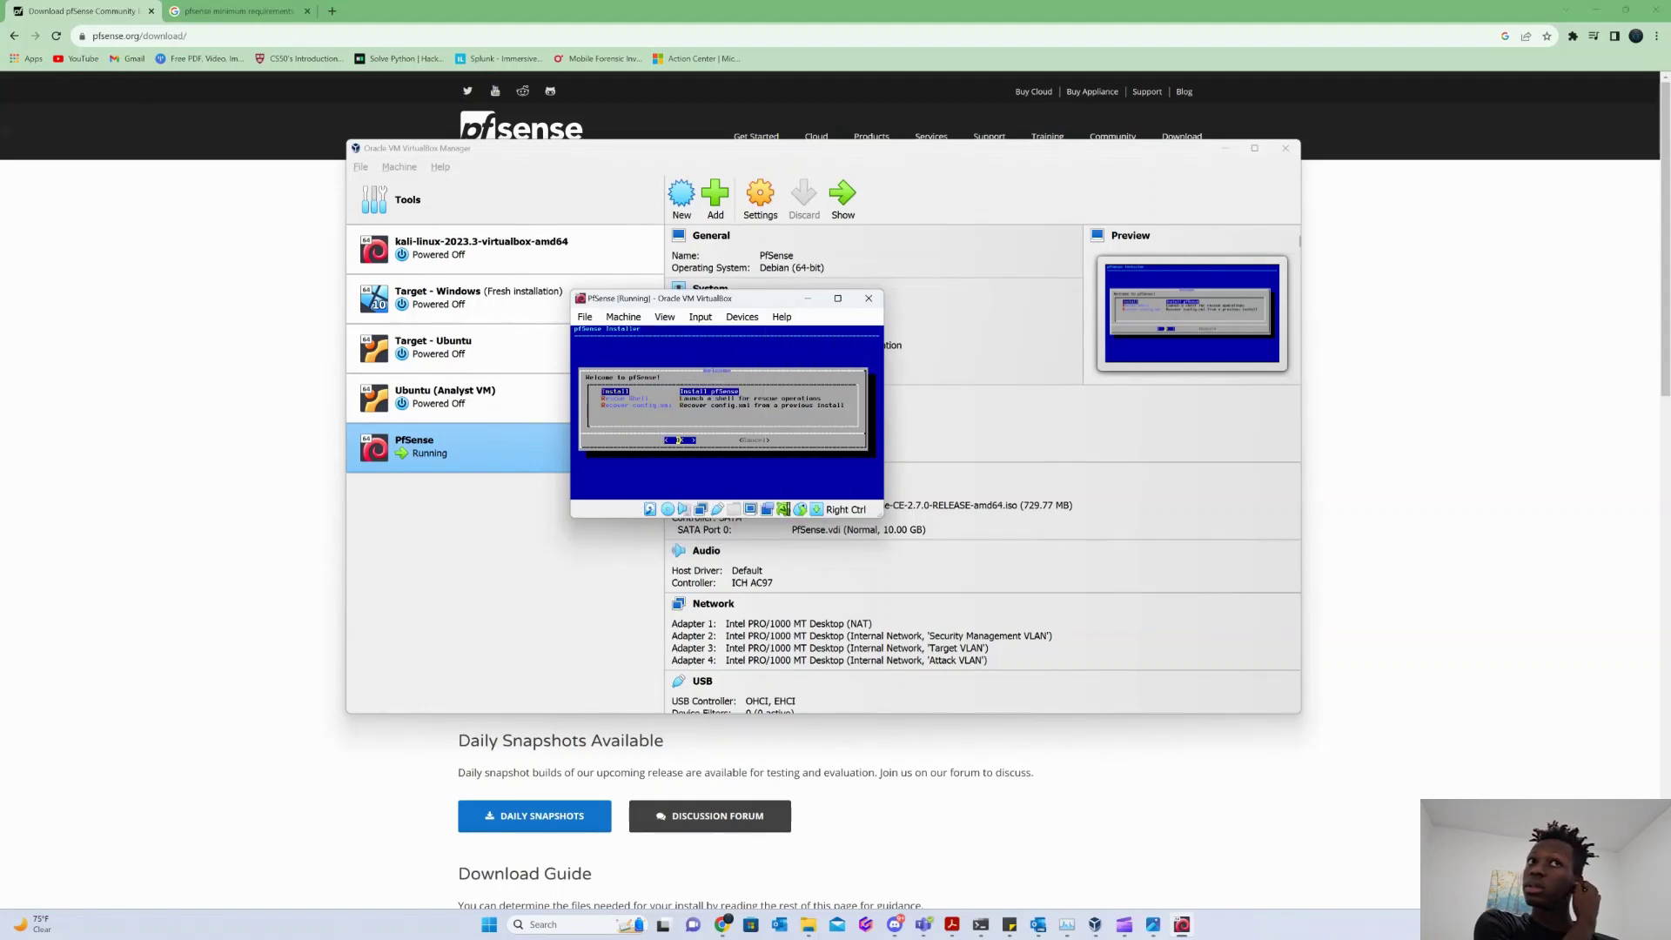
click(699, 370)
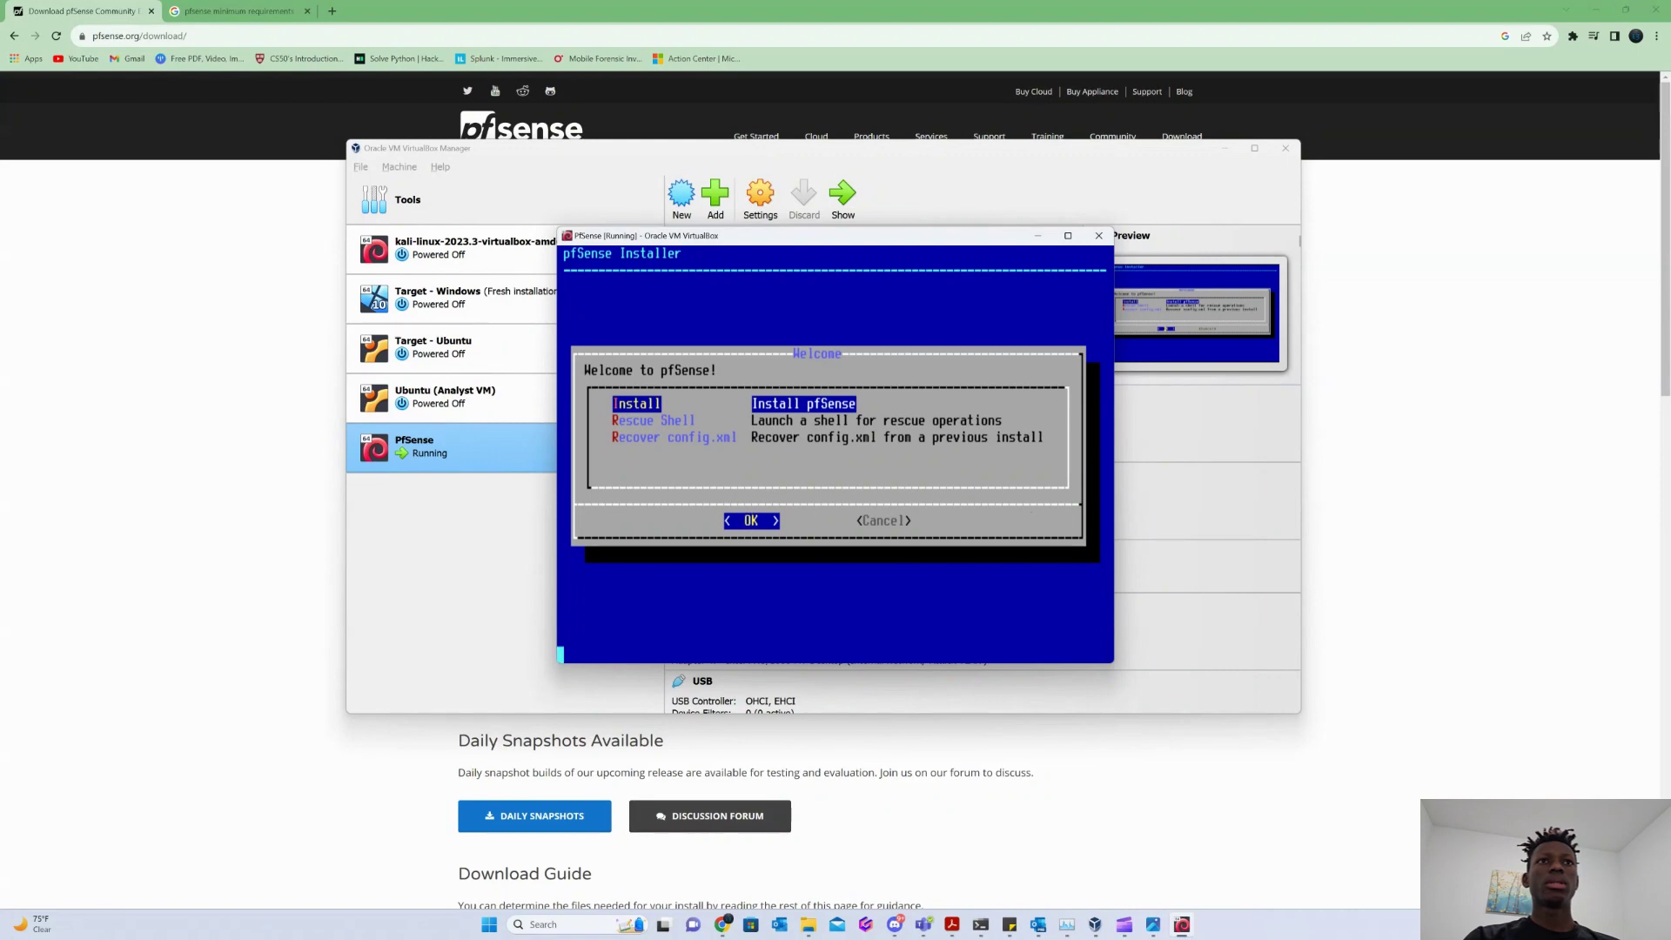
Install pfSense with Auto (UFS) on the entire disk using MBR, then finish and commit.
key(Return)
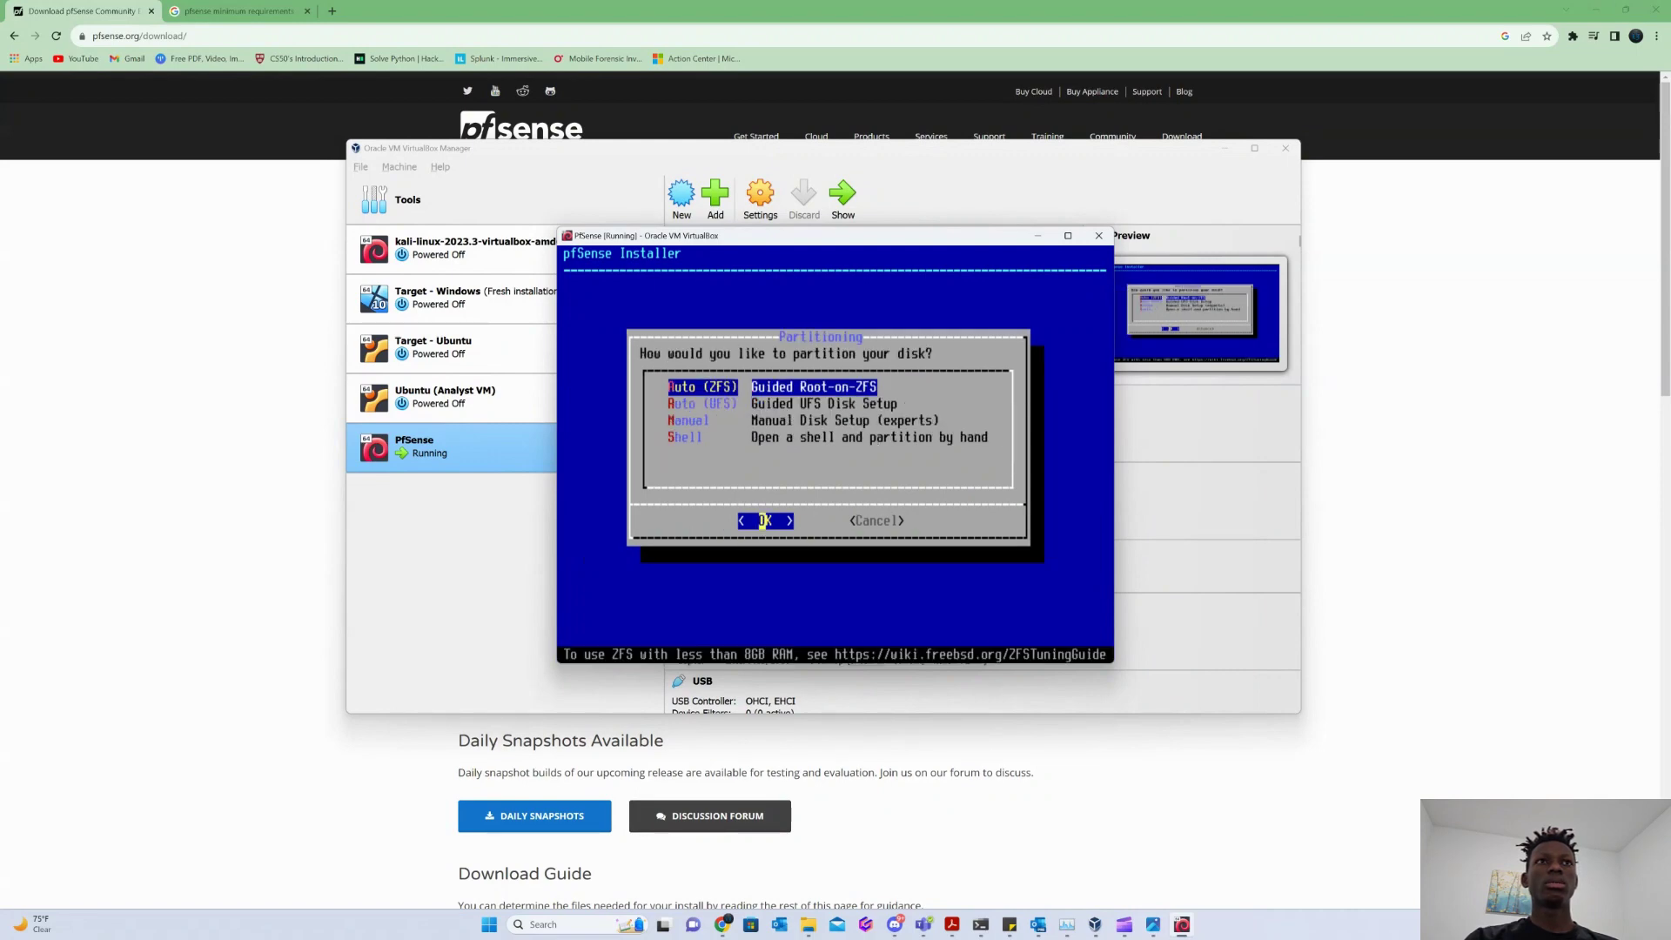
key(Down)
key(Return)
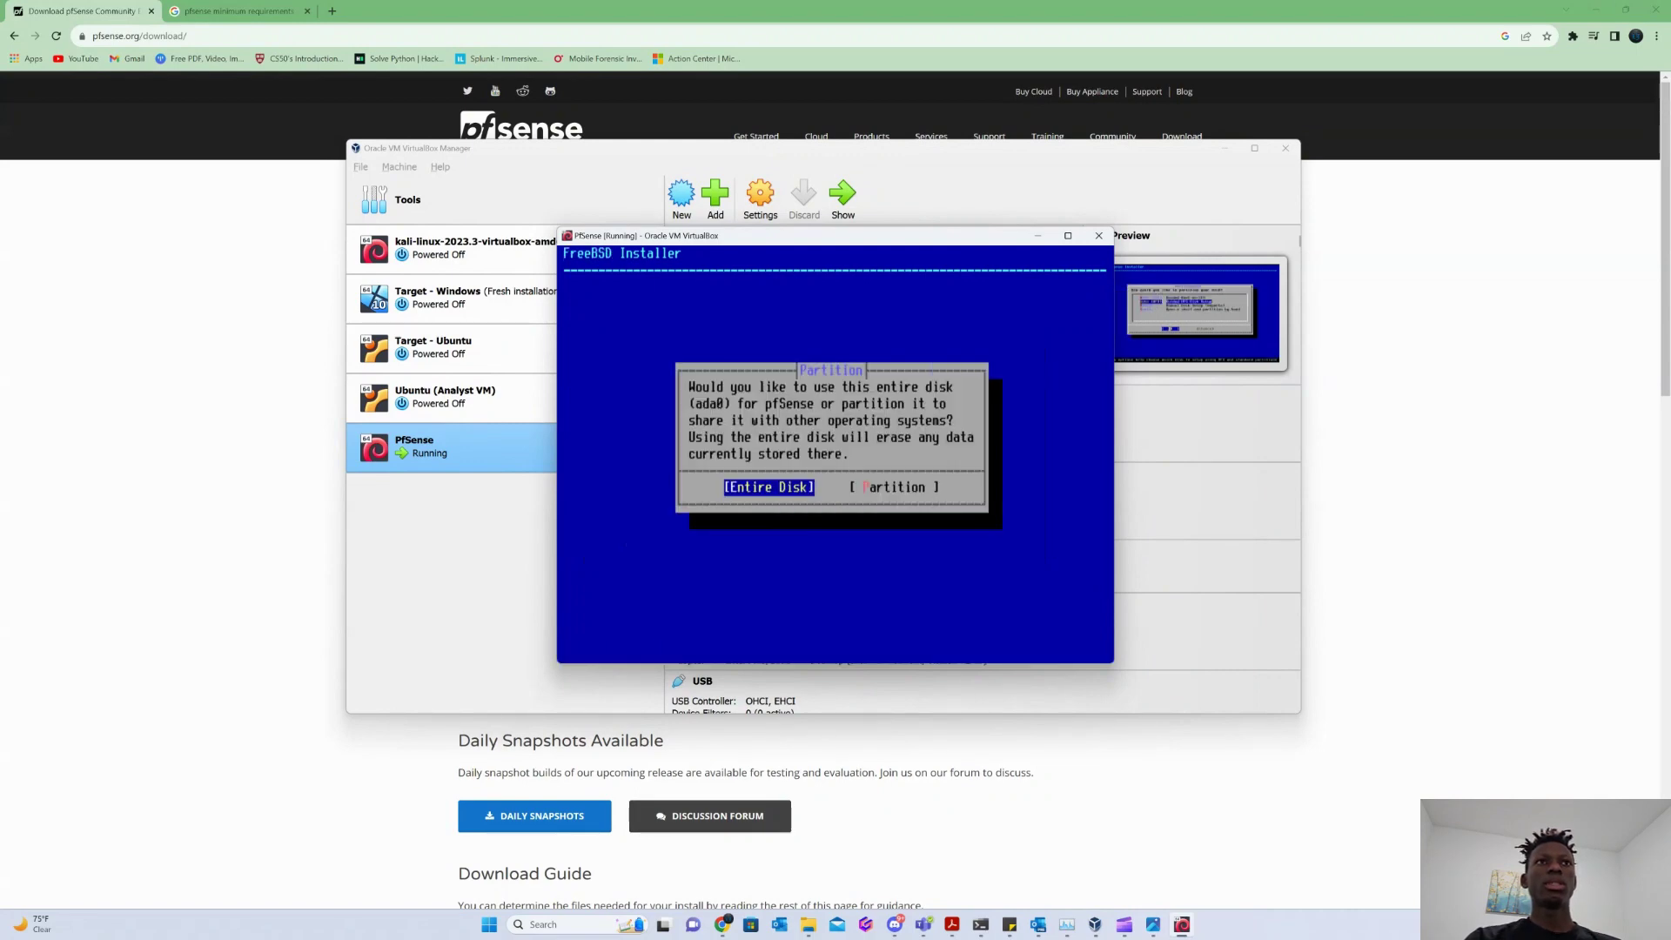
key(Return)
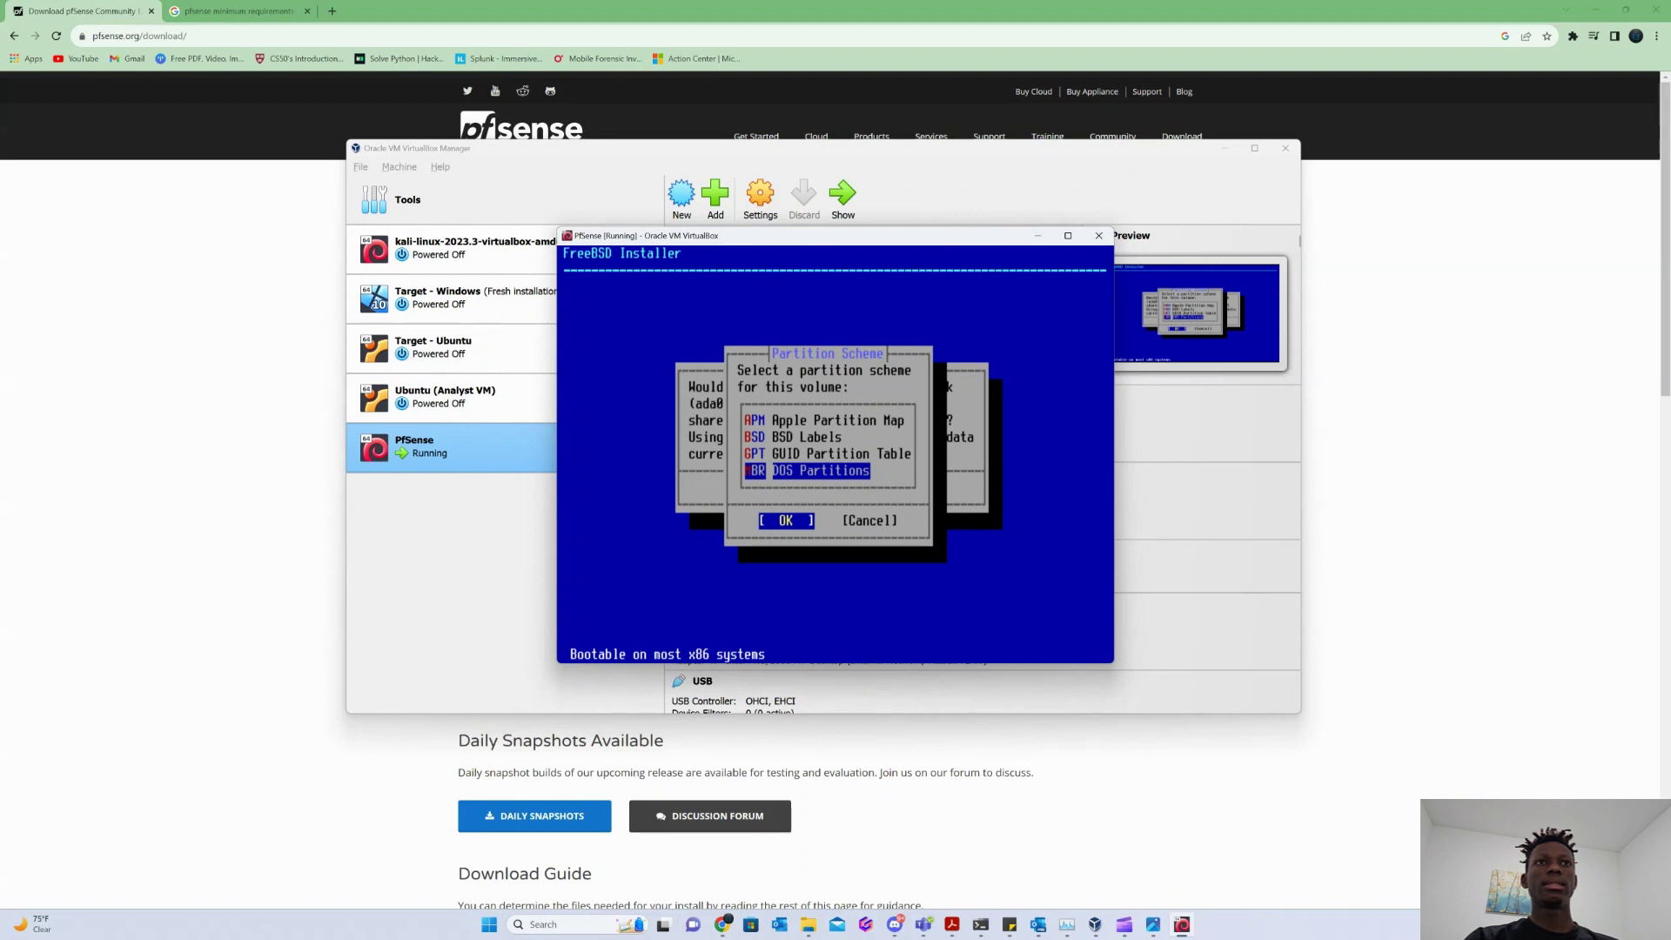
key(Return)
key(Return)
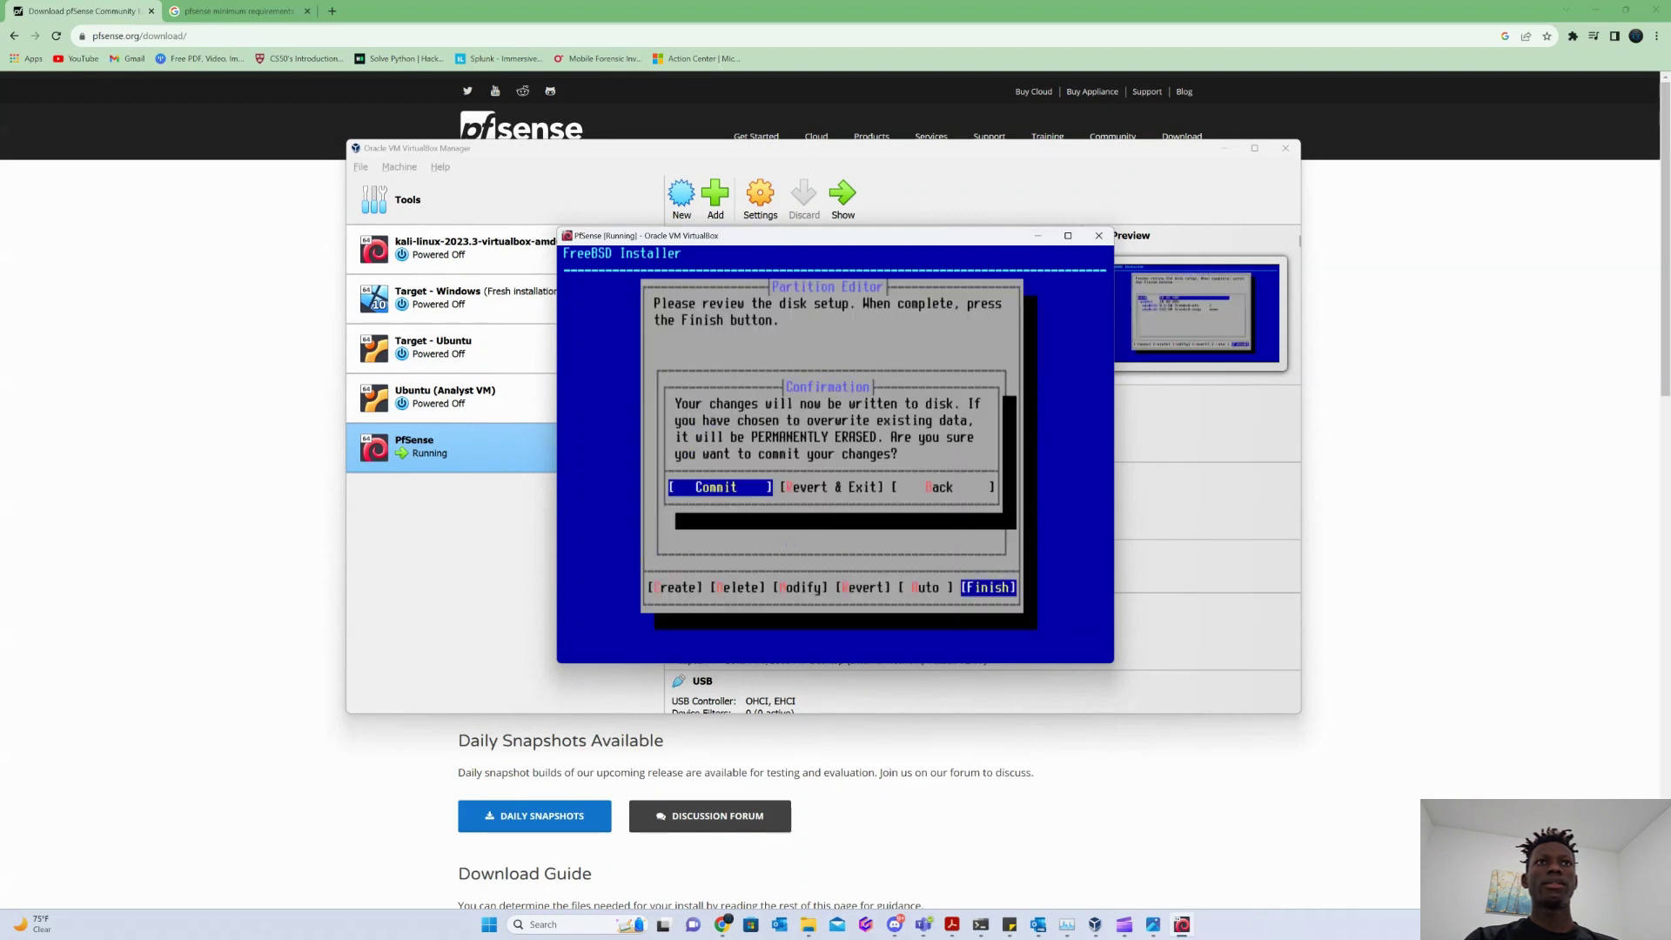
key(Return)
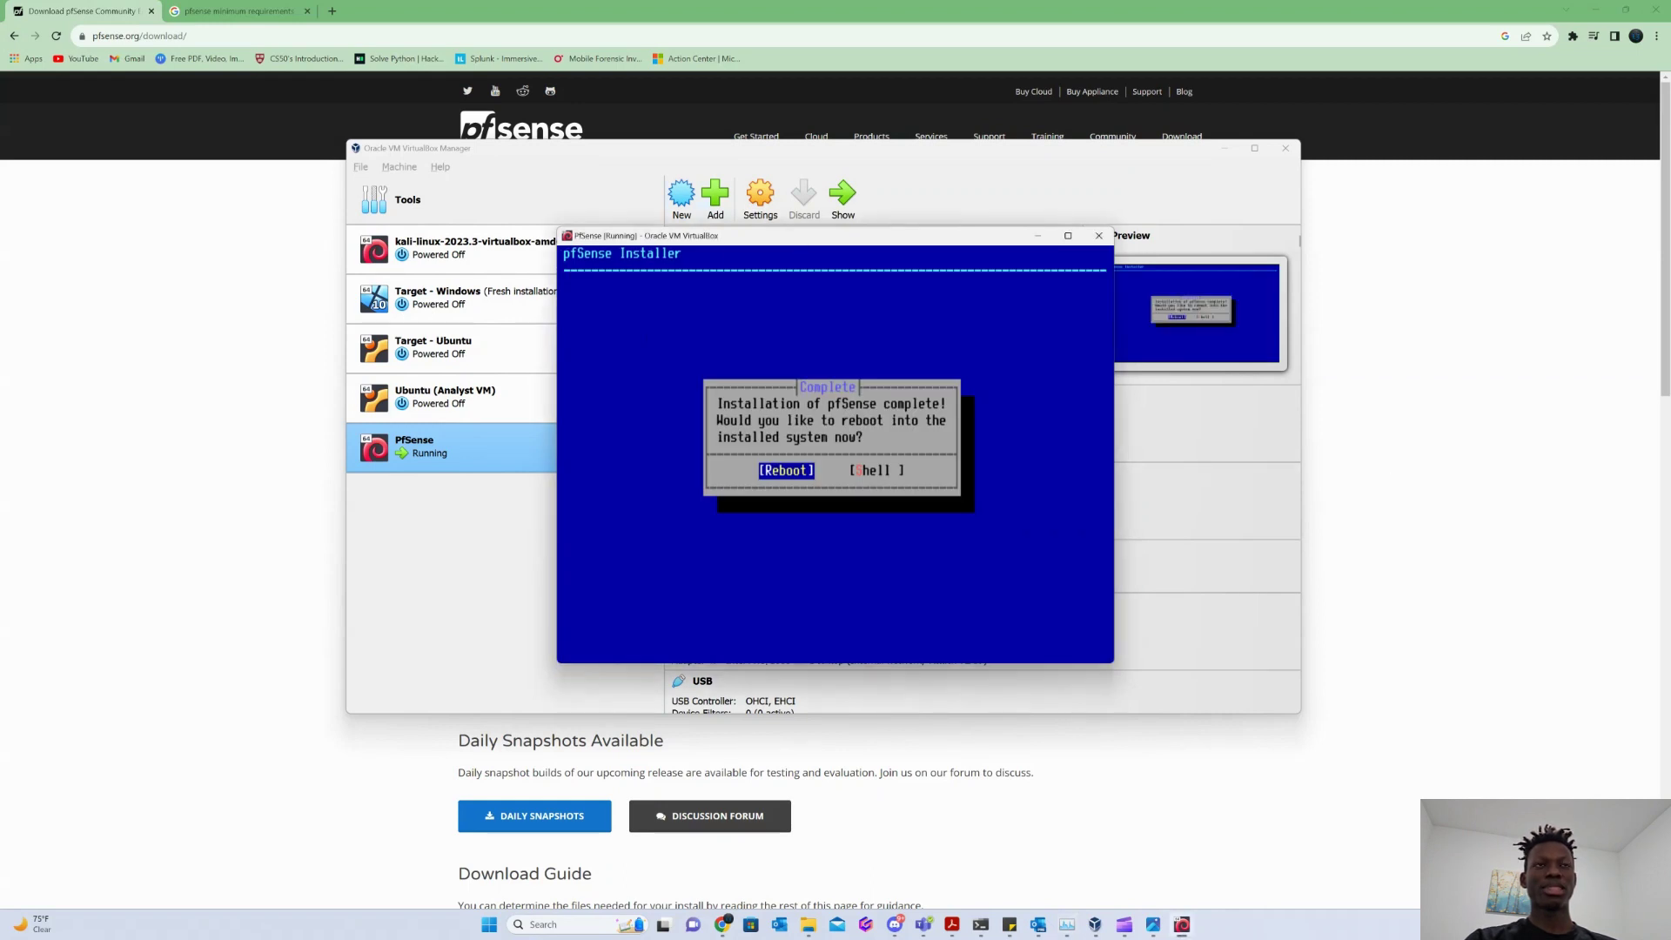
Reboot after installation, then power off the PfSense VM.
key(Return)
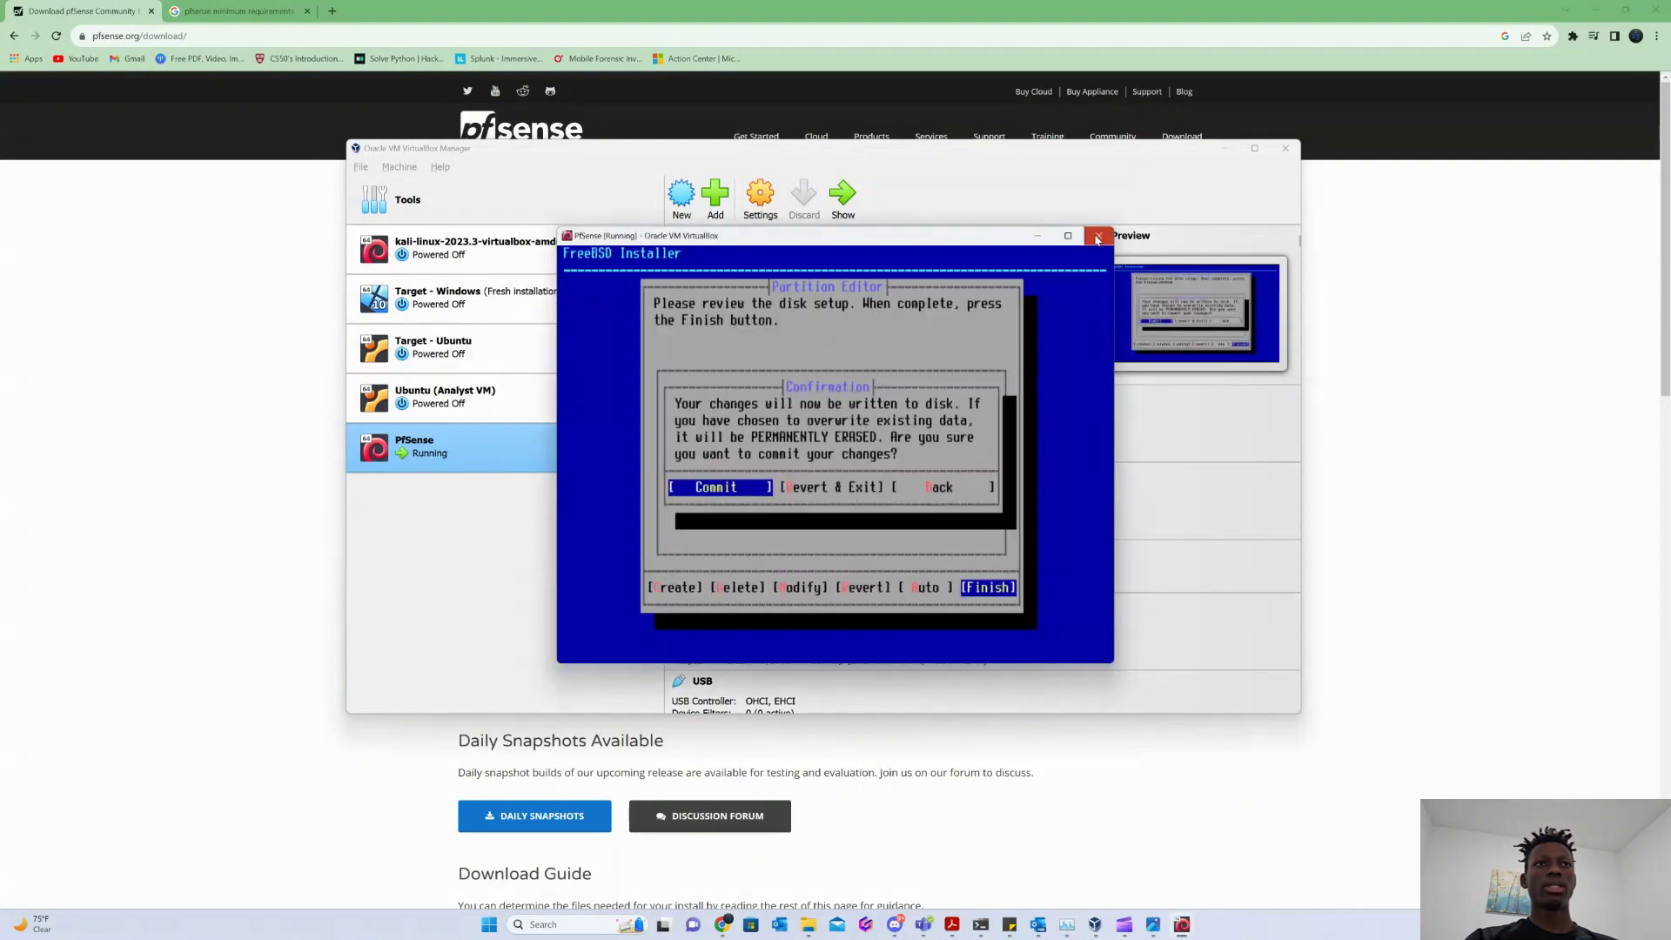
click(1098, 235)
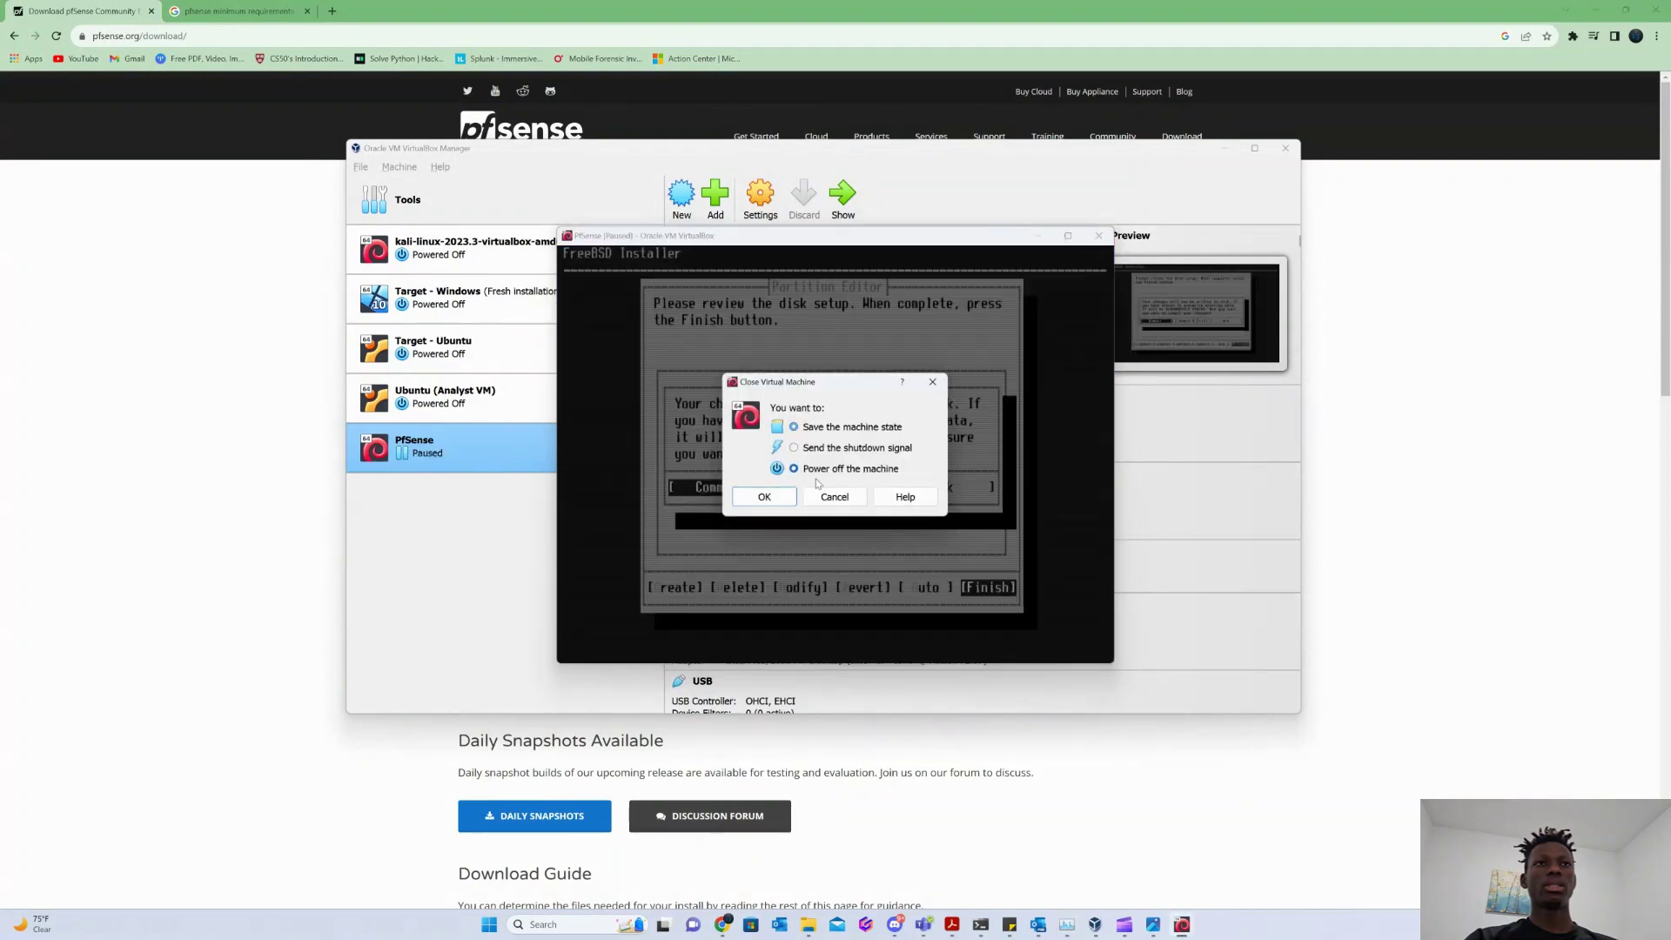
click(765, 496)
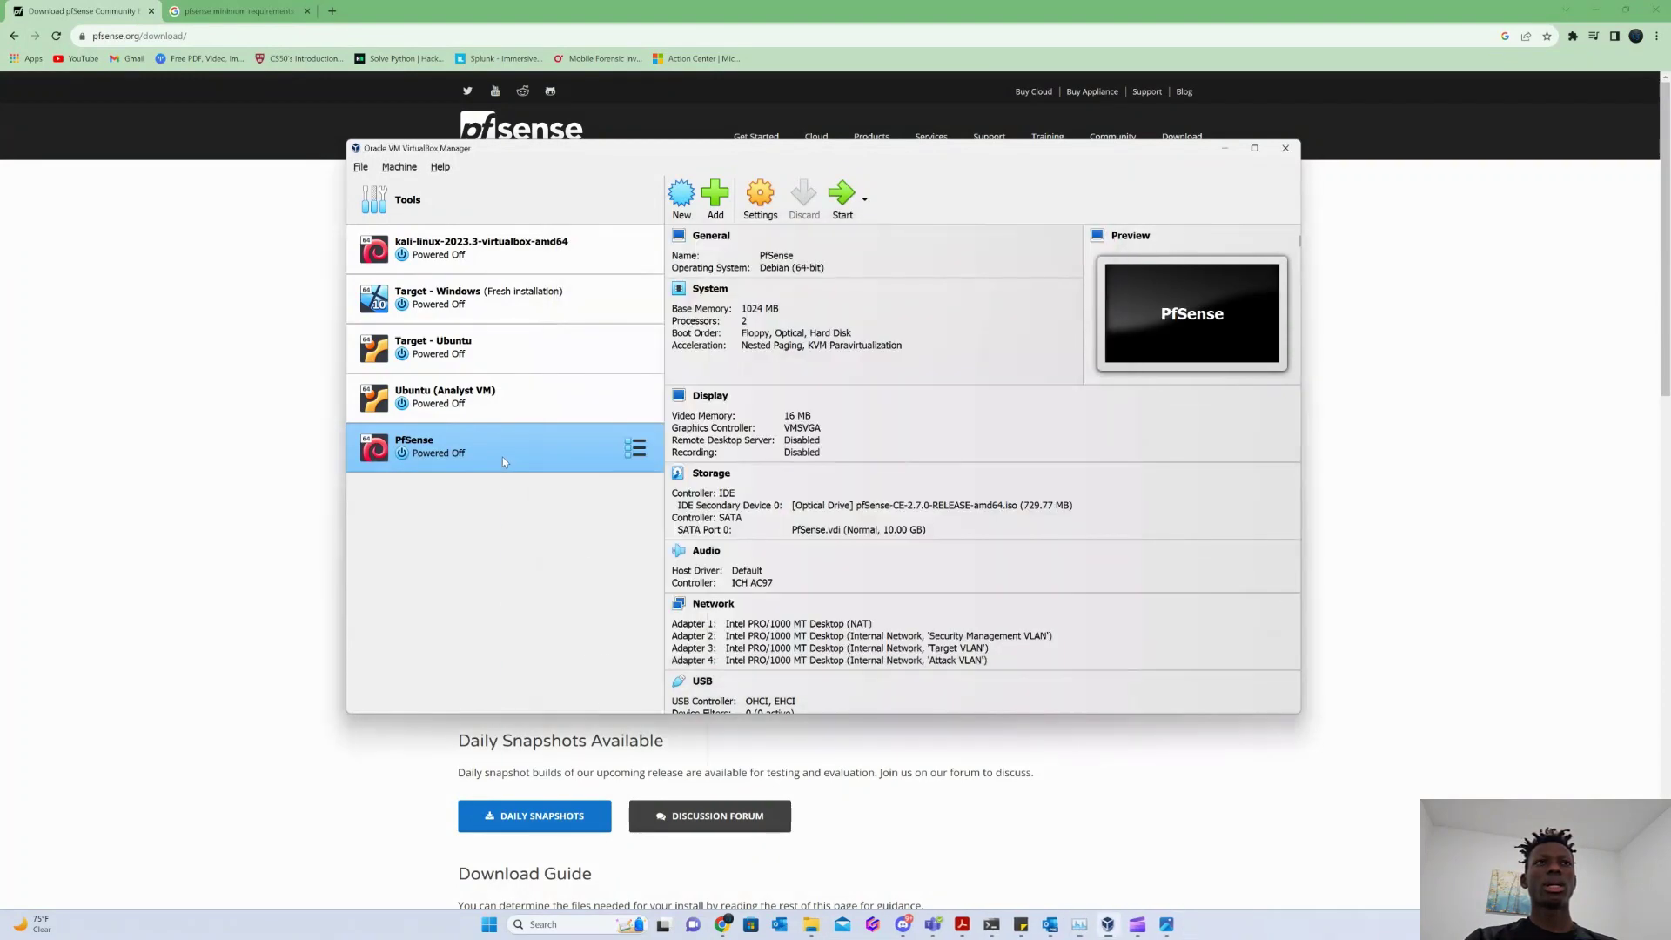
Put Hard Disk first in the boot order, uncheck Optical, save, and restart PfSense.
right_click(503, 457)
click(551, 474)
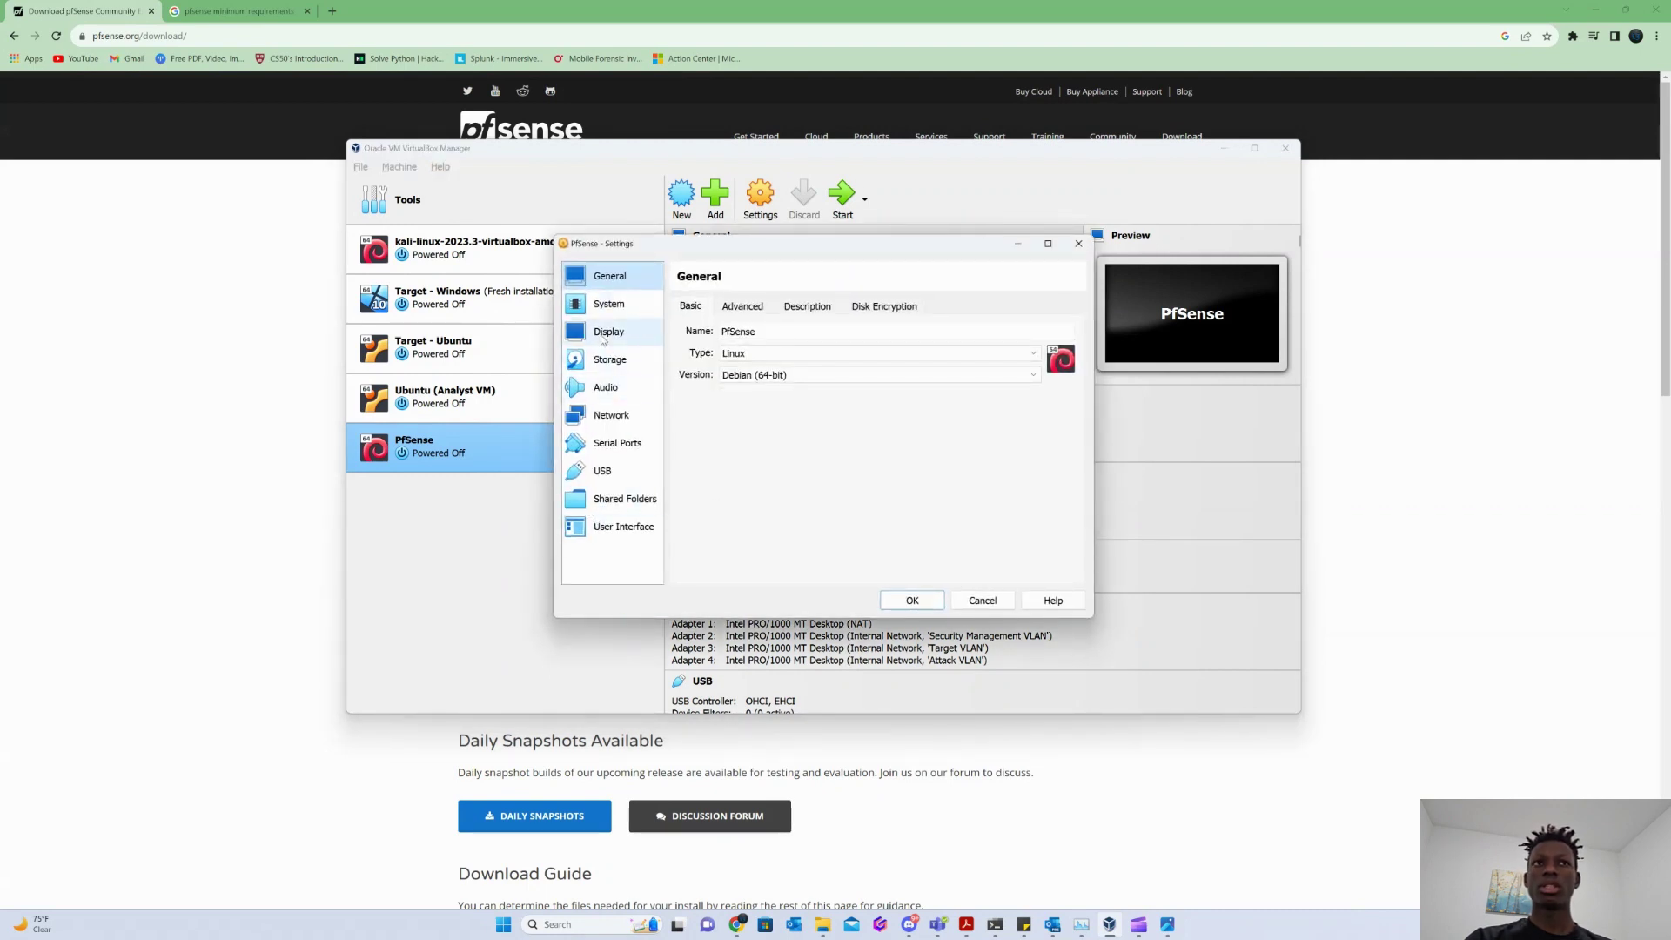
click(609, 304)
click(835, 406)
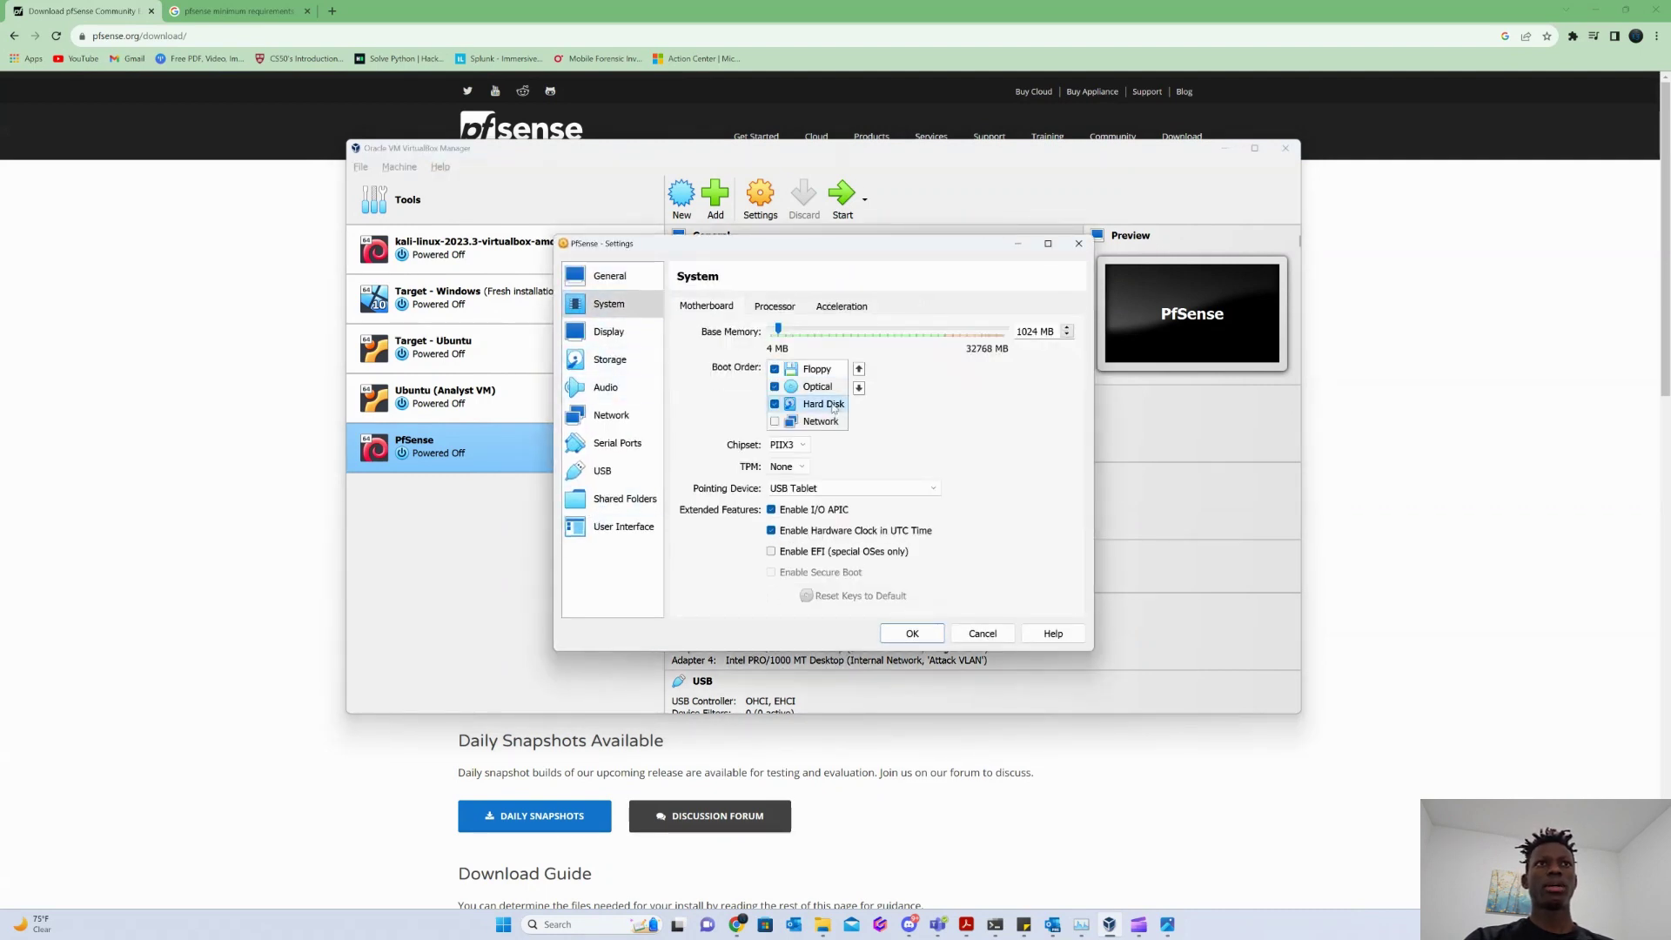
click(858, 369)
click(858, 370)
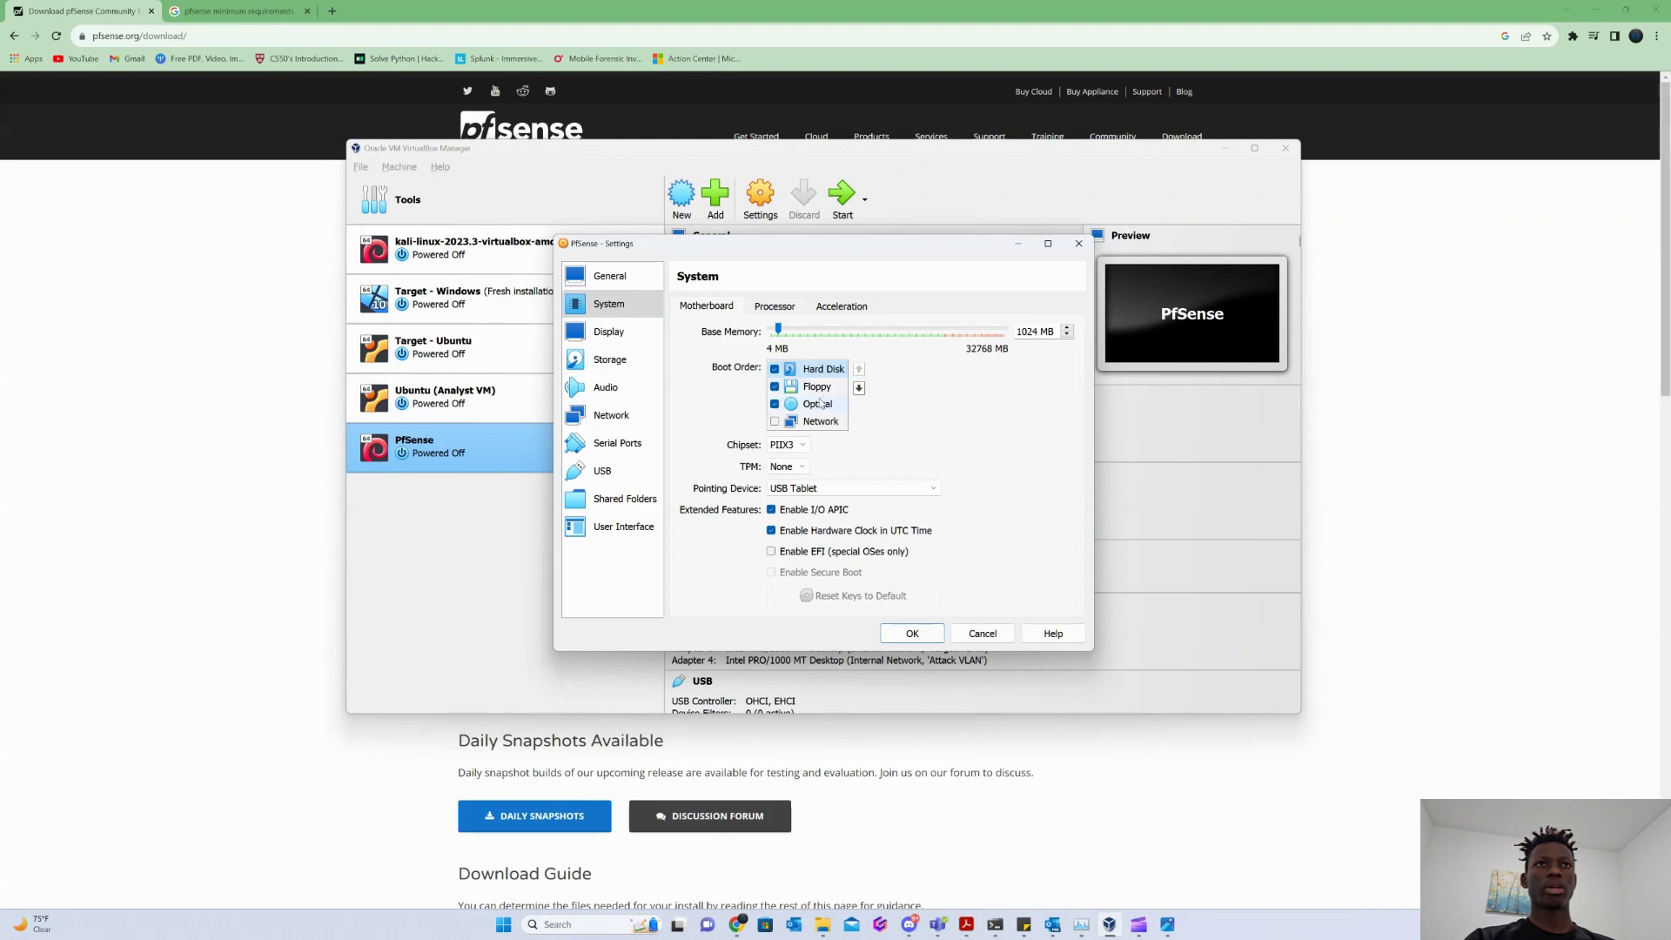
click(776, 405)
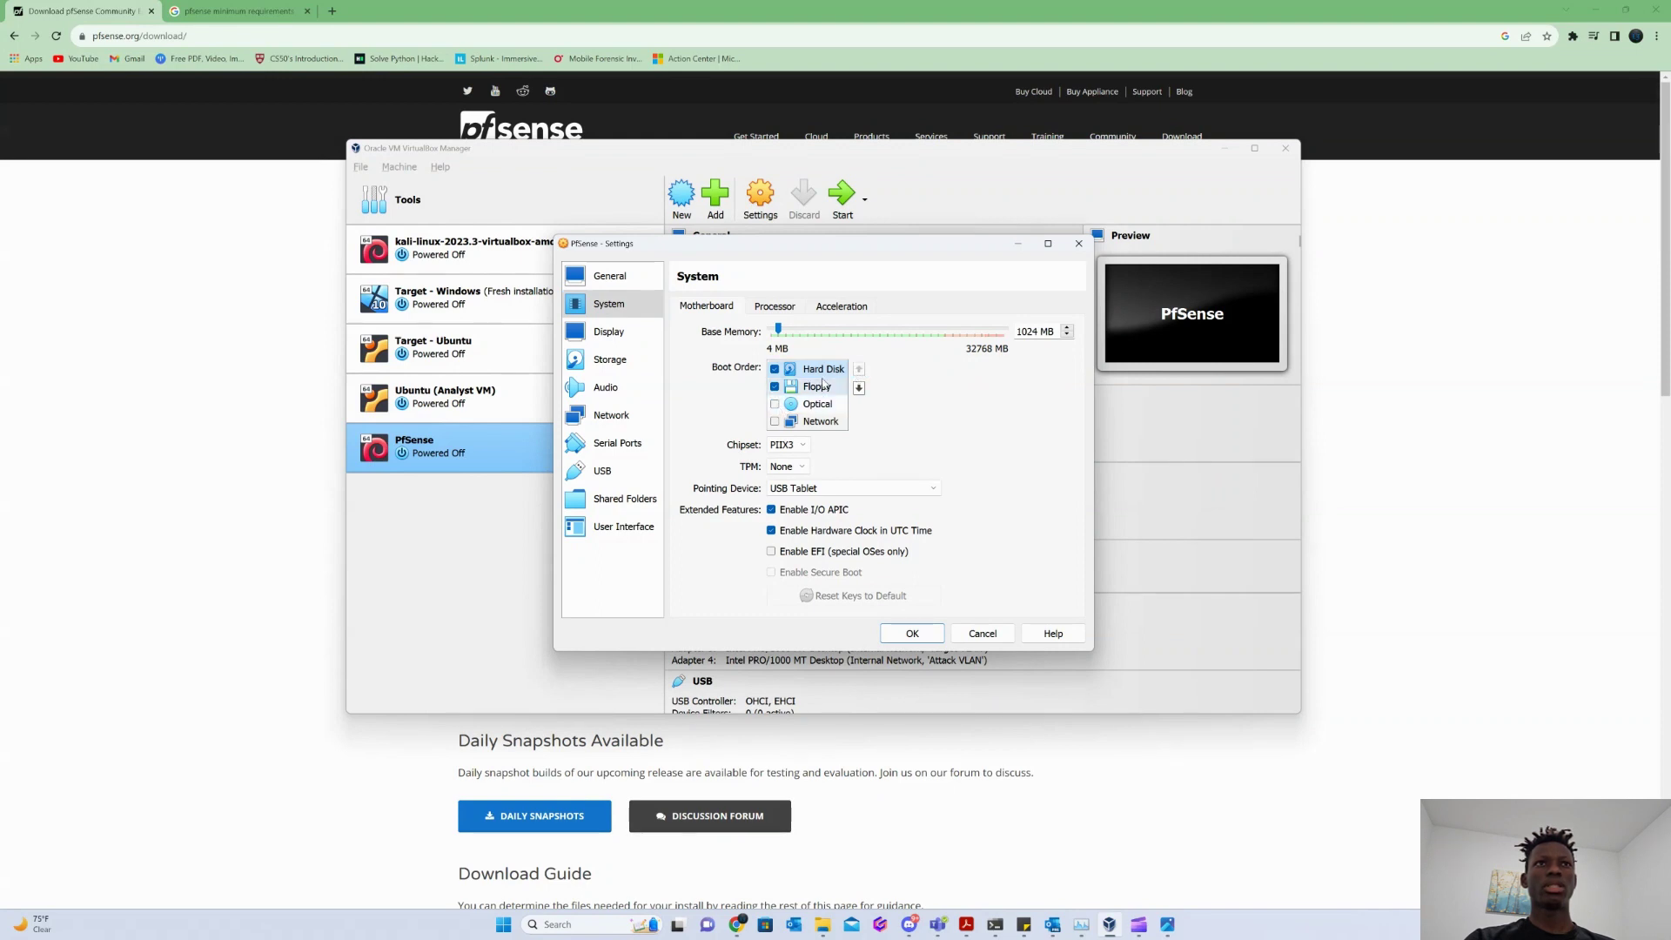
click(913, 636)
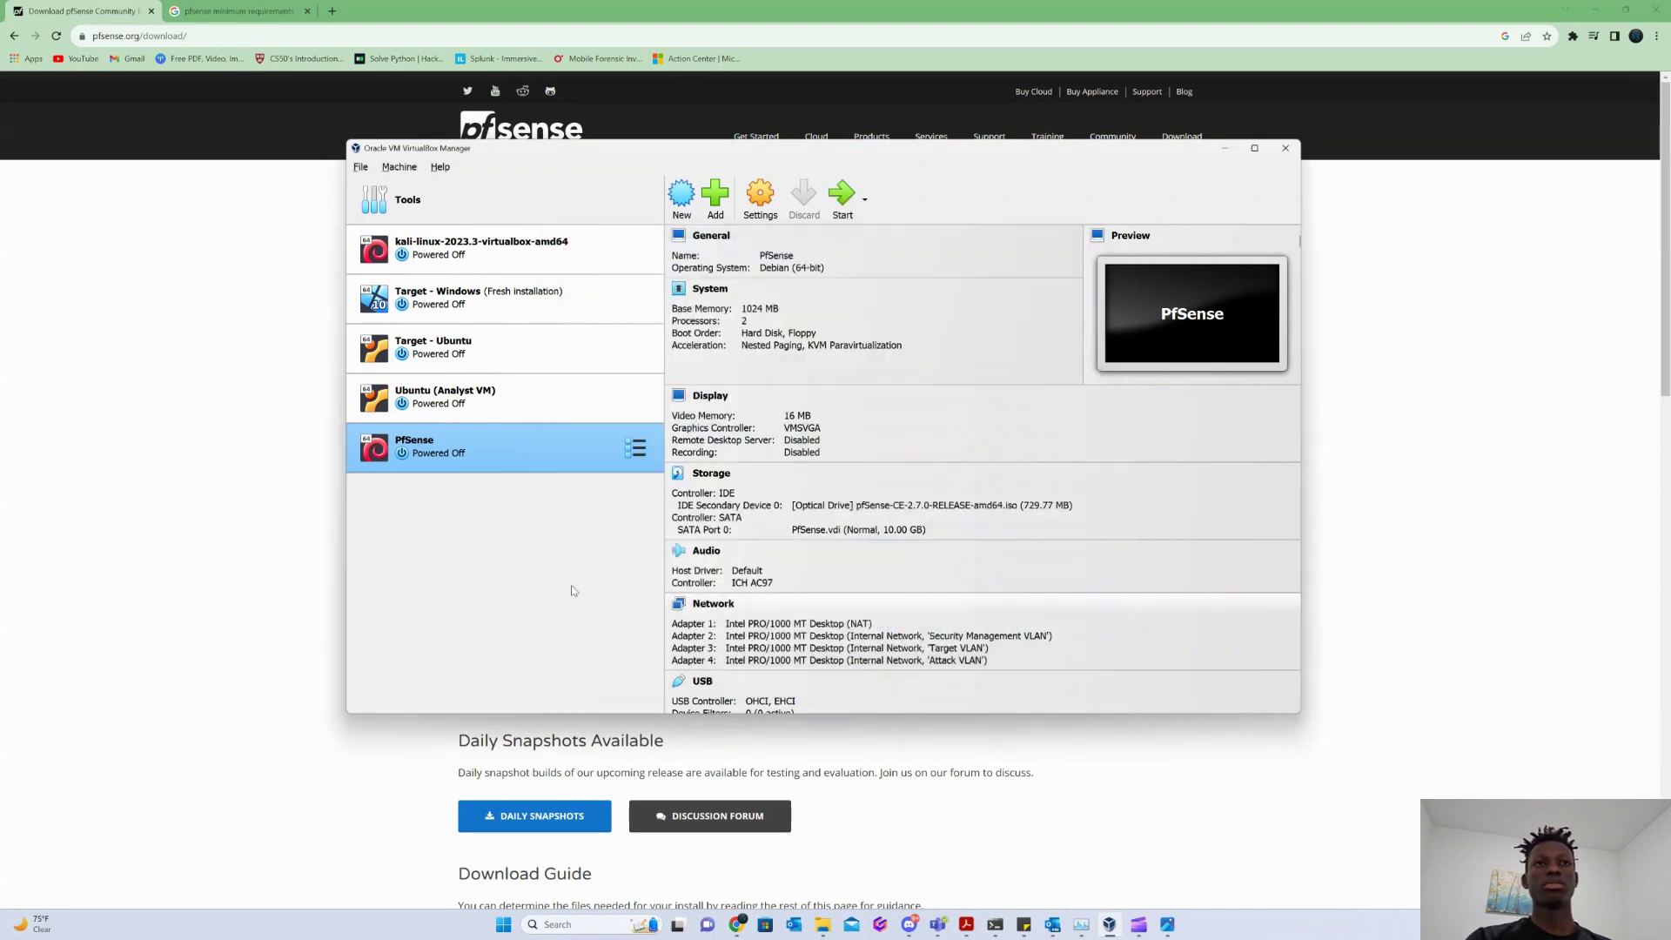
double_click(504, 448)
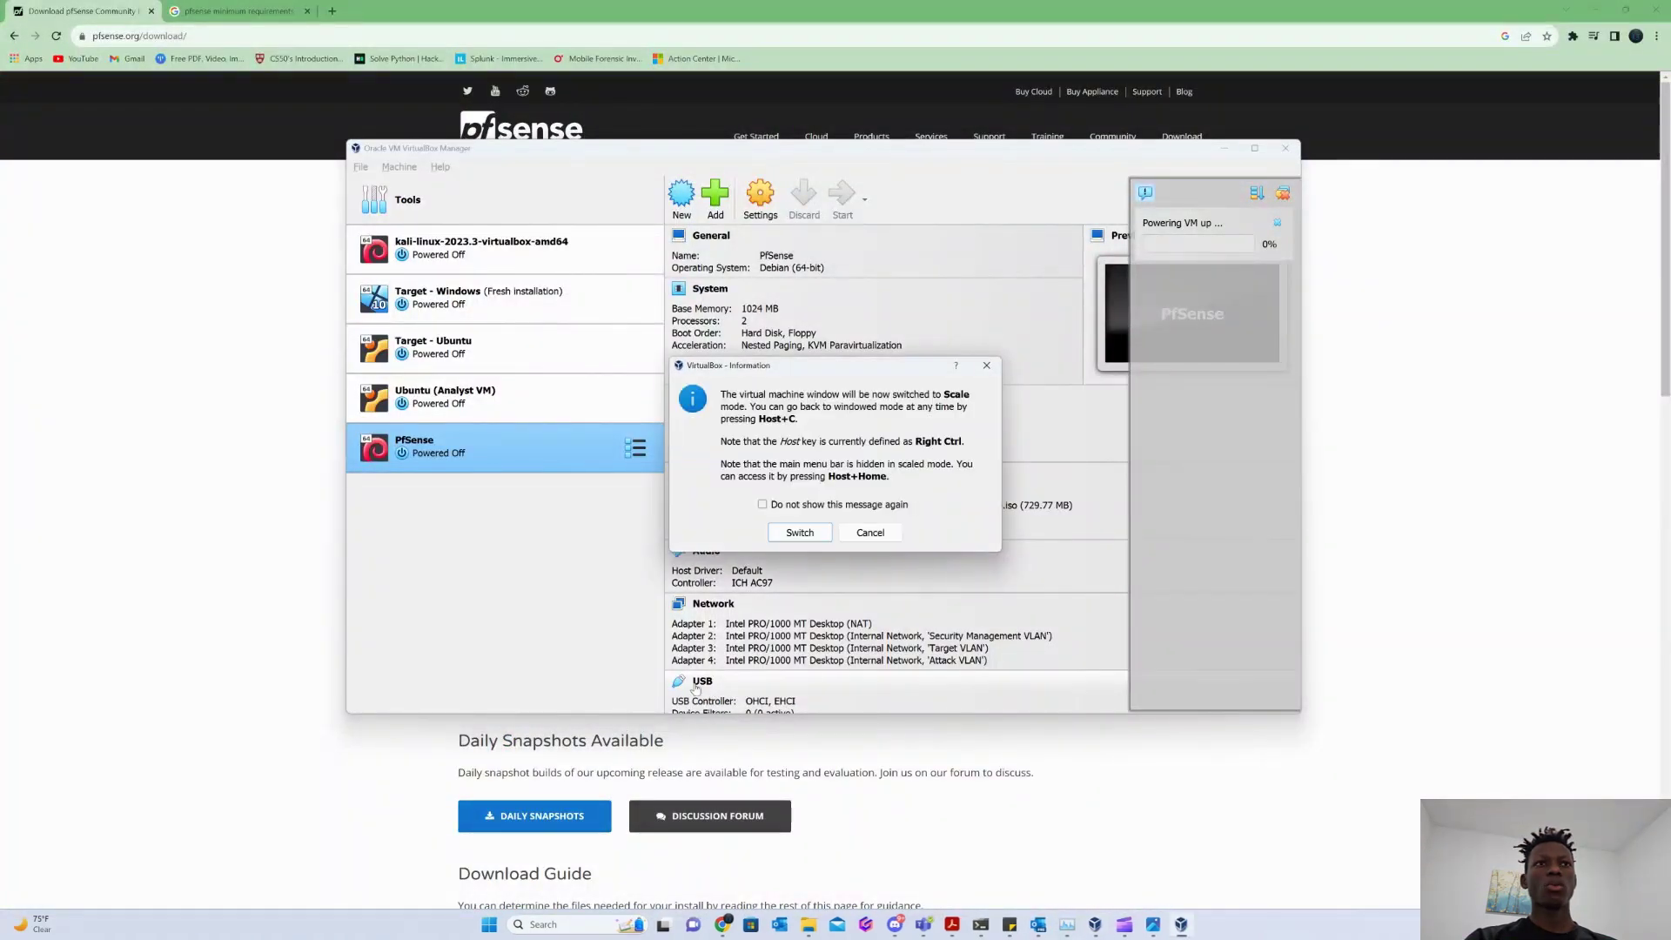
Show the booted pfSense VM in Scaled Mode and enter option 1 at the console menu.
click(891, 537)
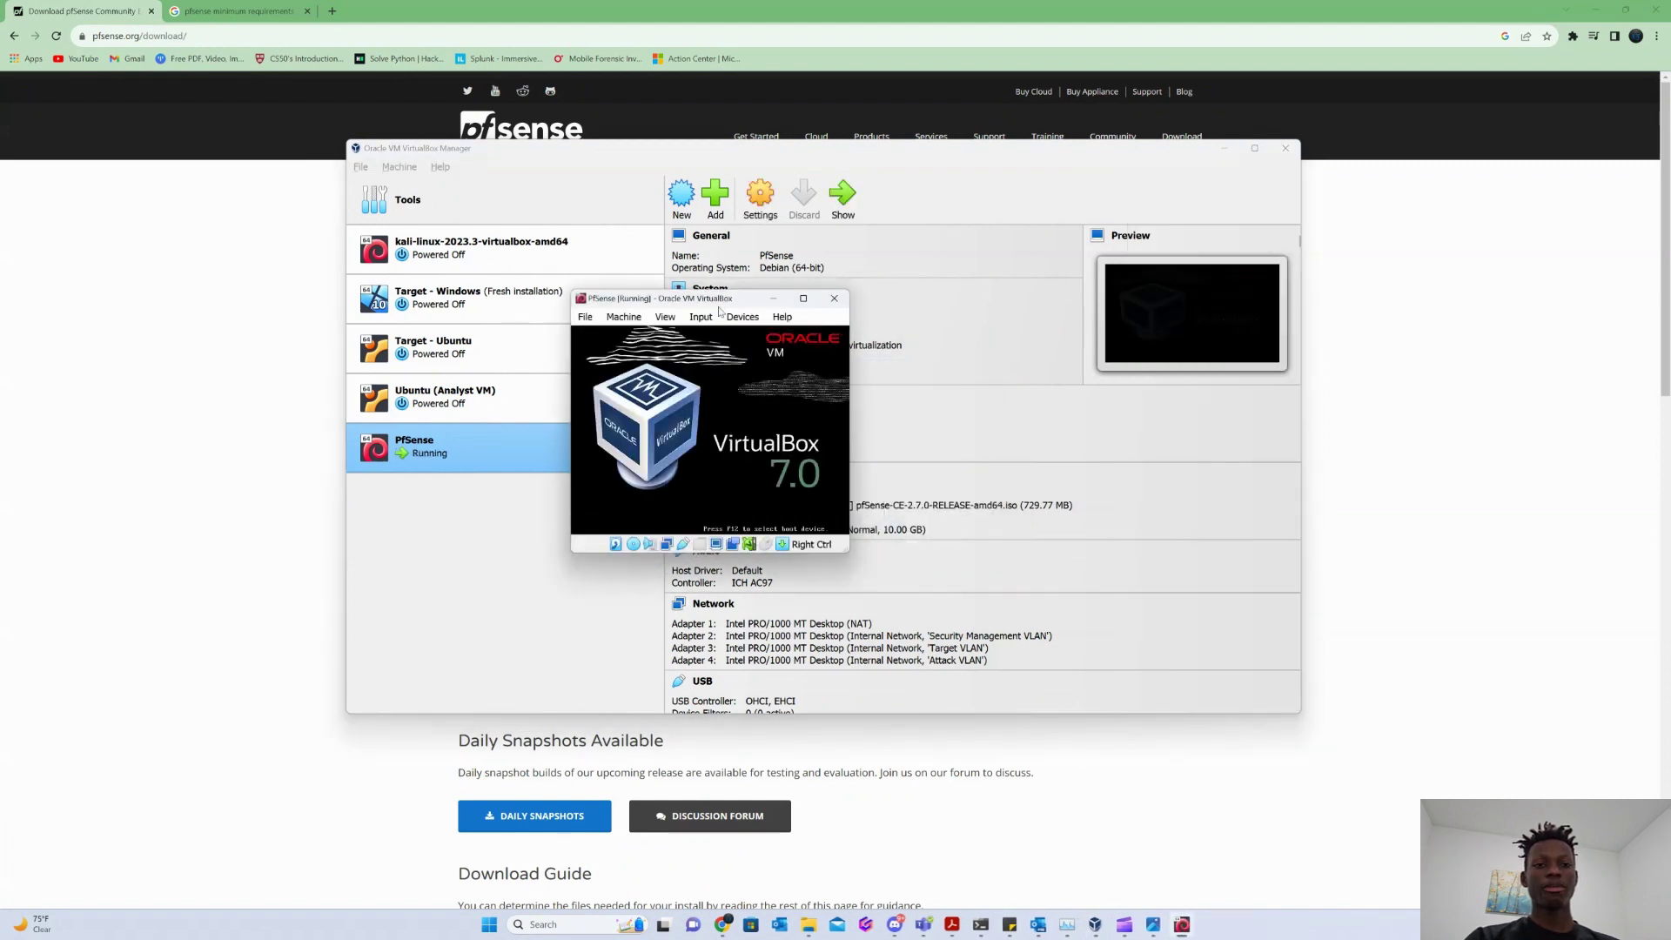
click(665, 317)
click(712, 370)
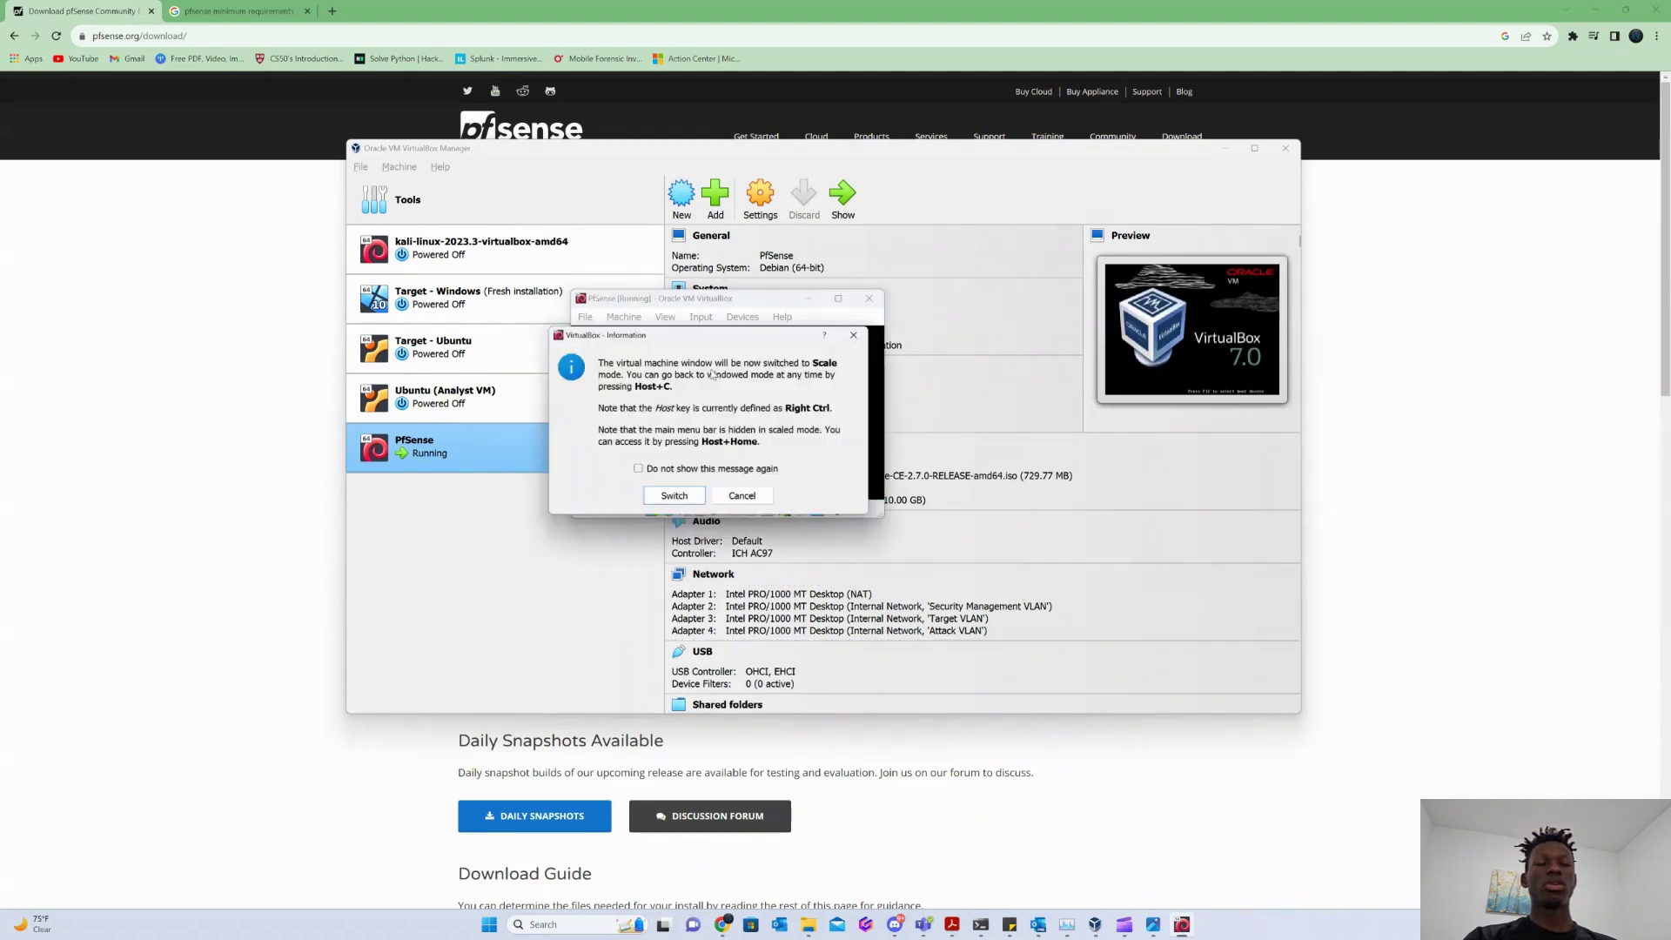
click(744, 500)
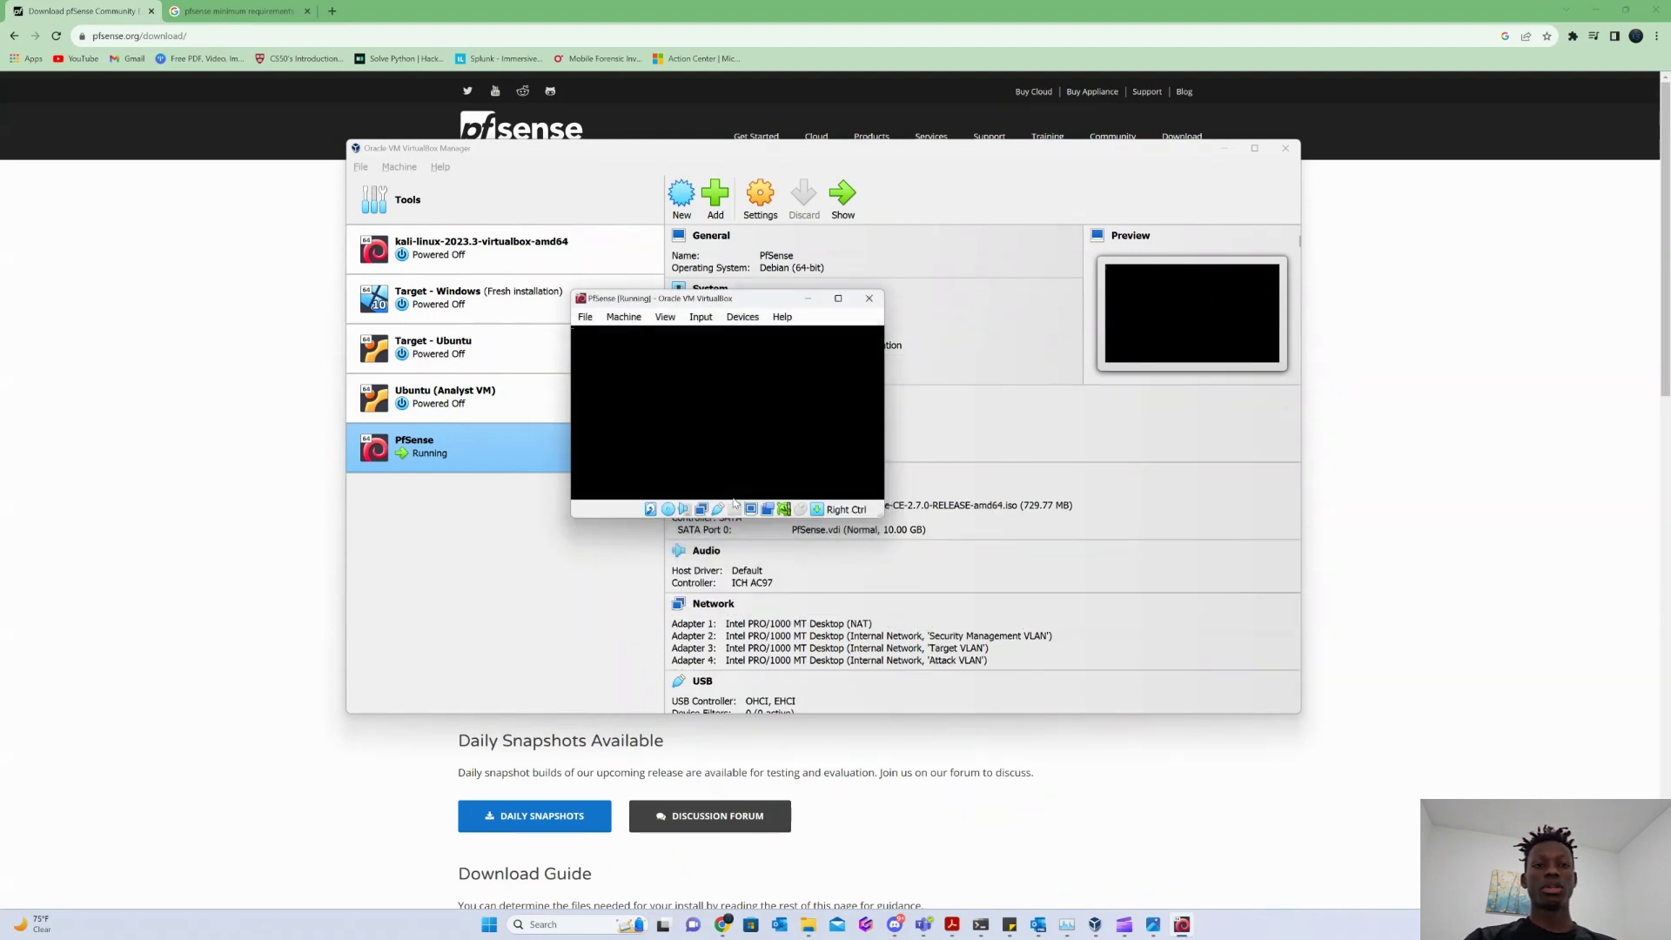
click(665, 317)
click(712, 368)
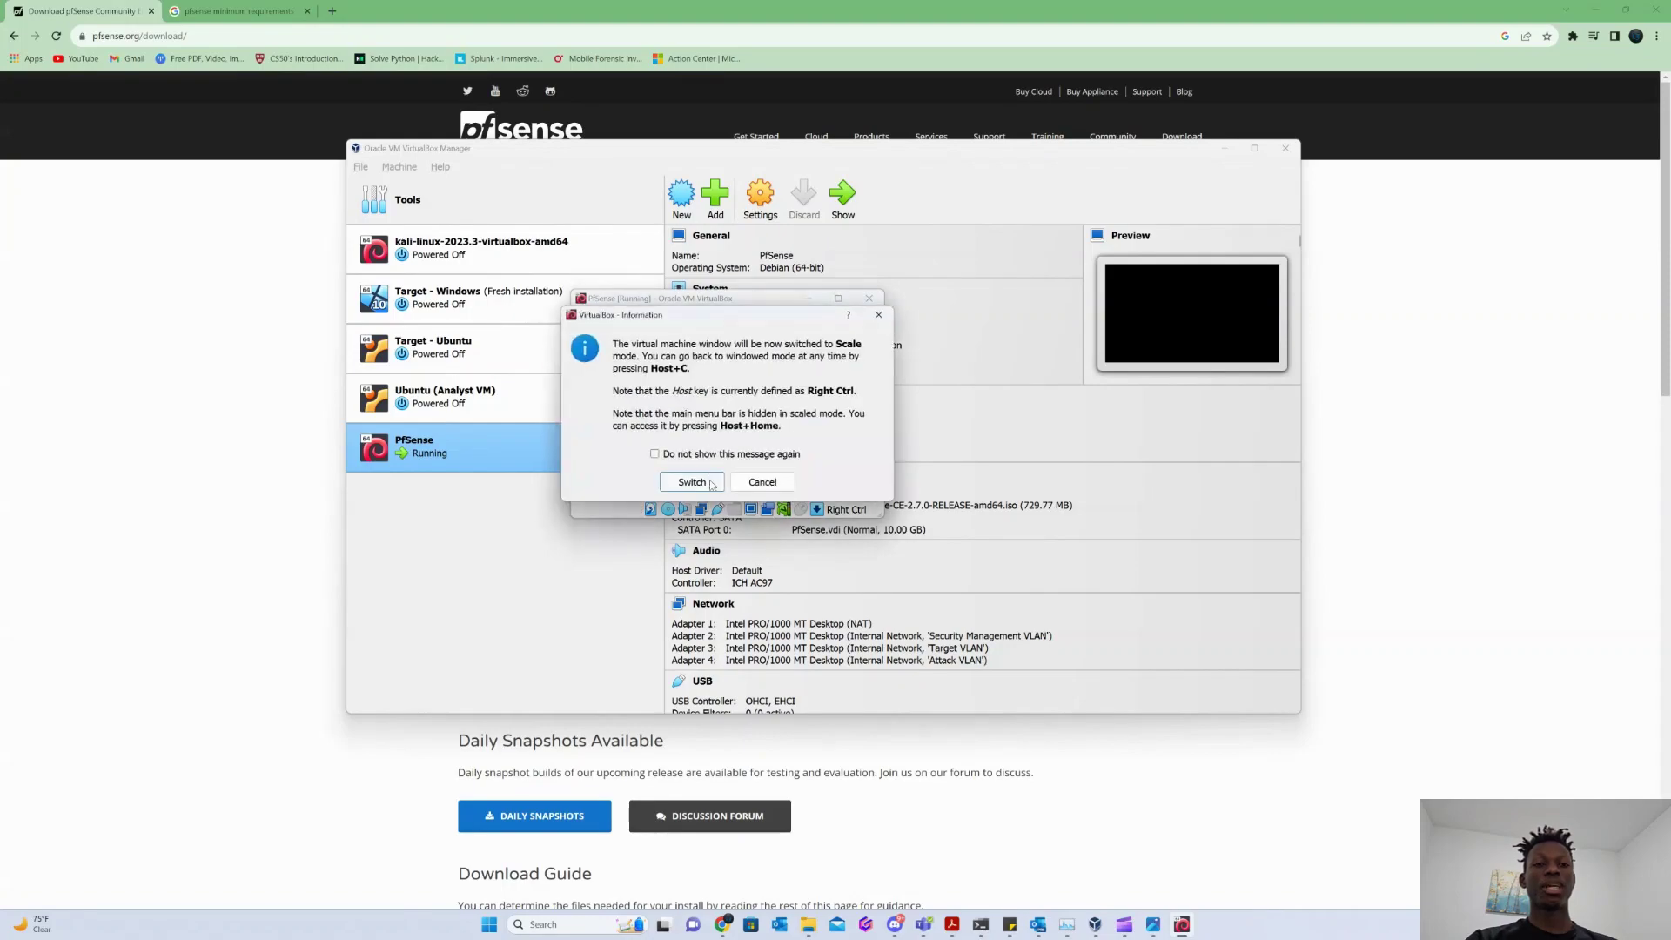
click(705, 484)
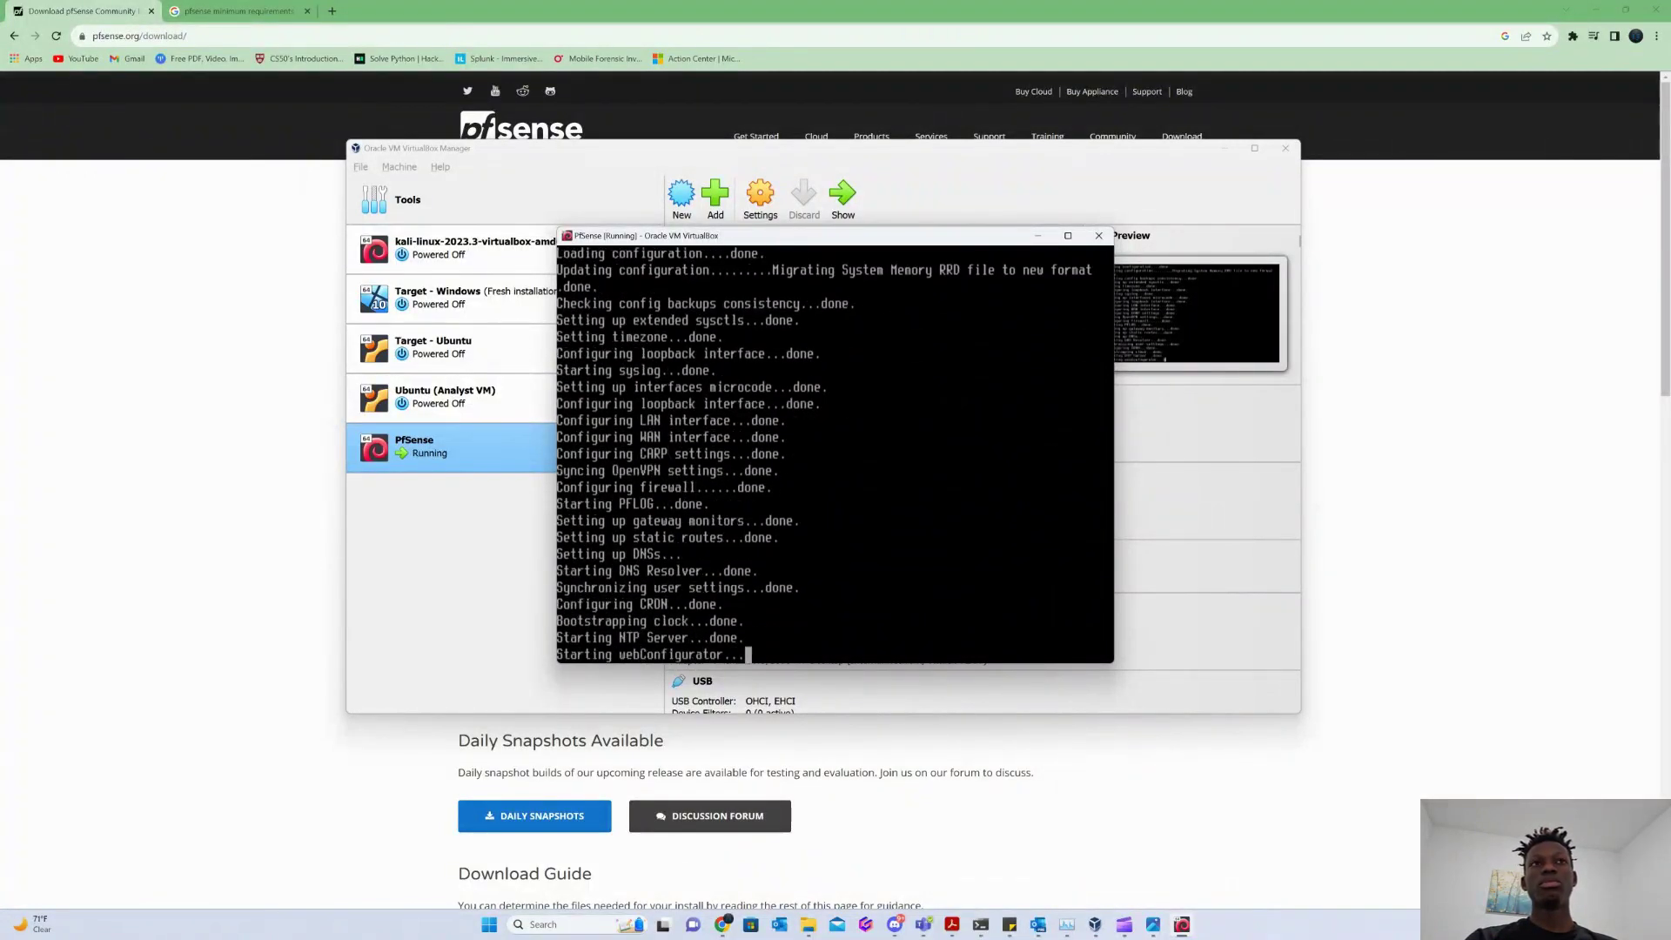
text(1)
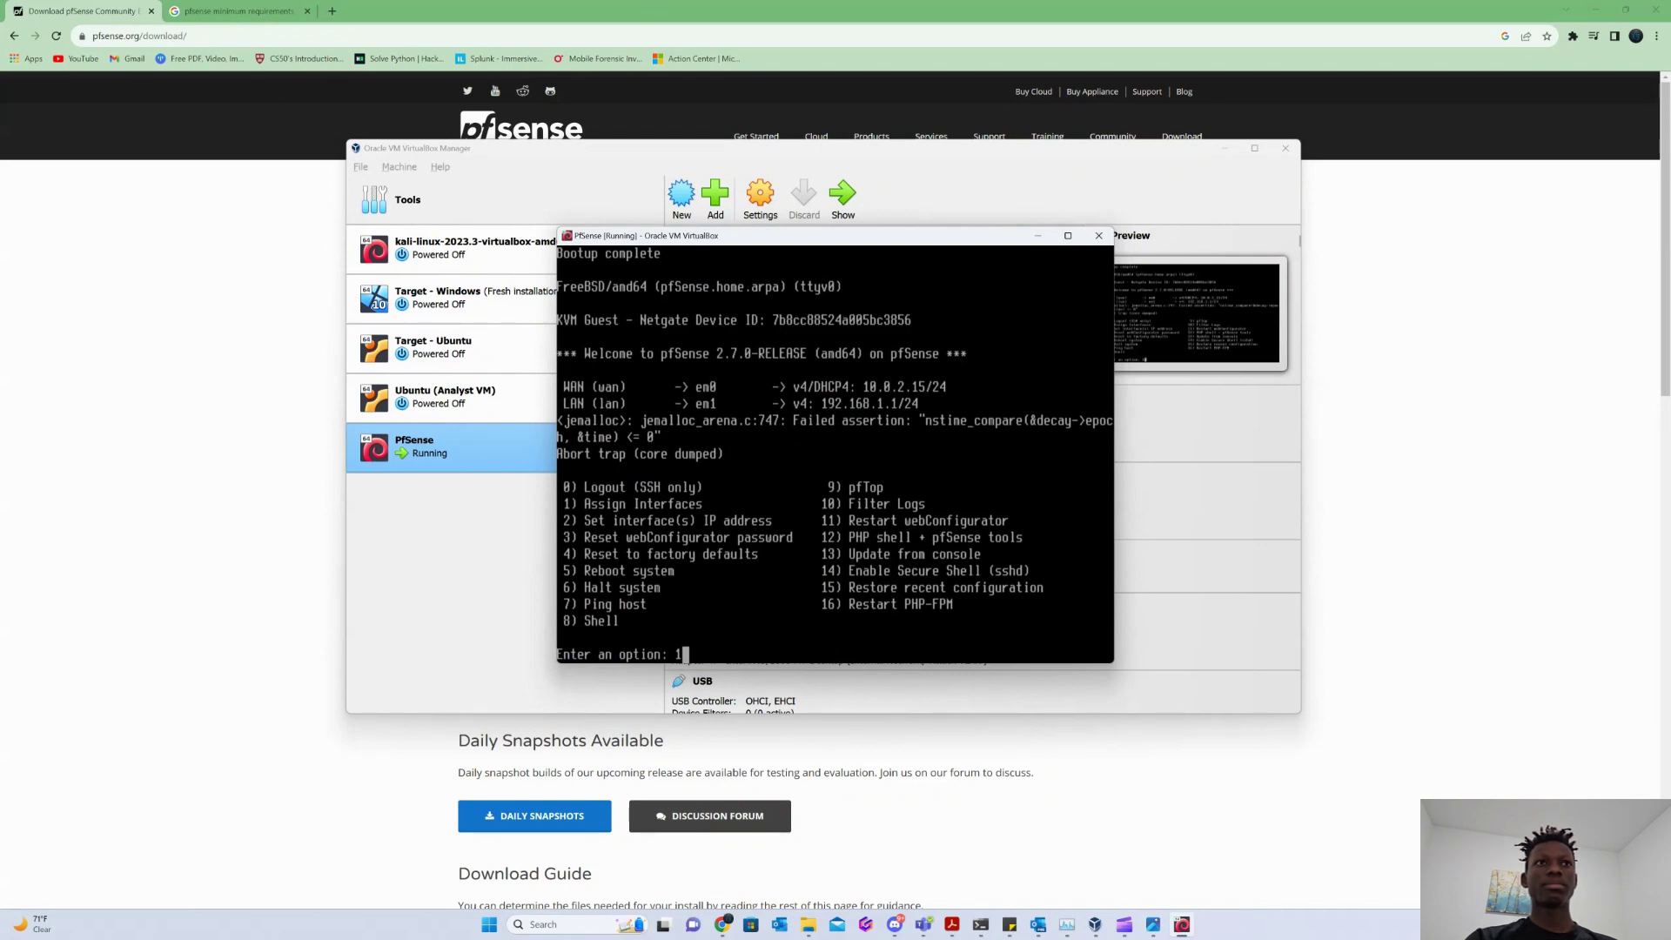
text(1)
Start interface assignment with option 1, accepting VLAN setup but skipping the parent interface.
key(BackSpace)
key(Return)
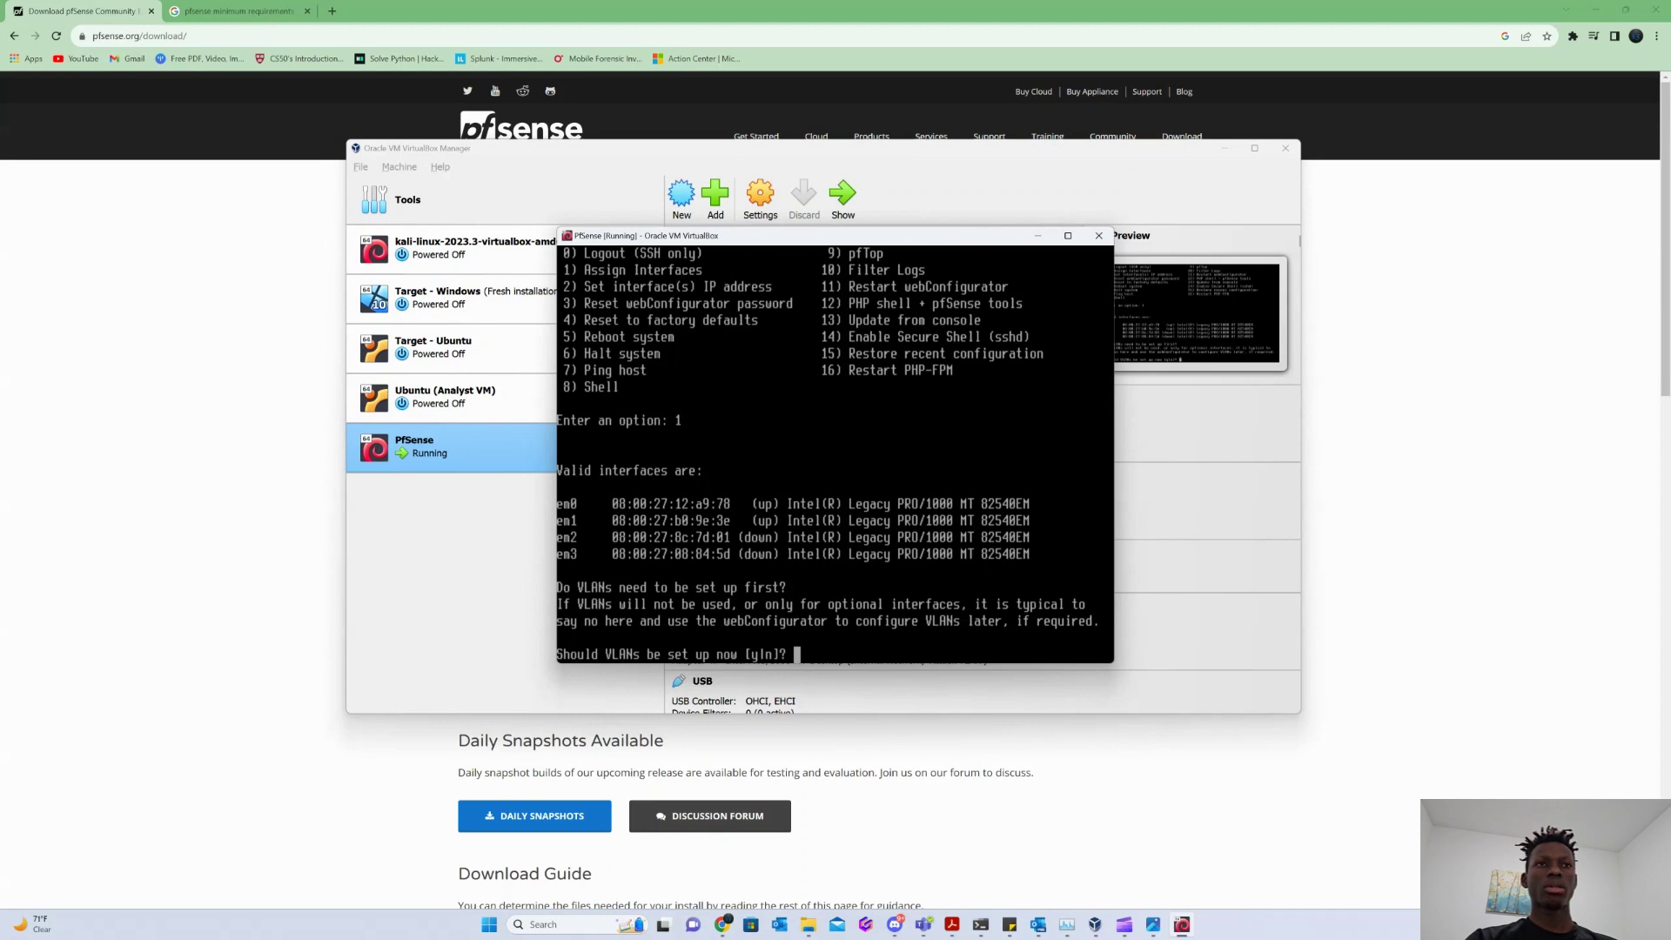
text(y)
key(Return)
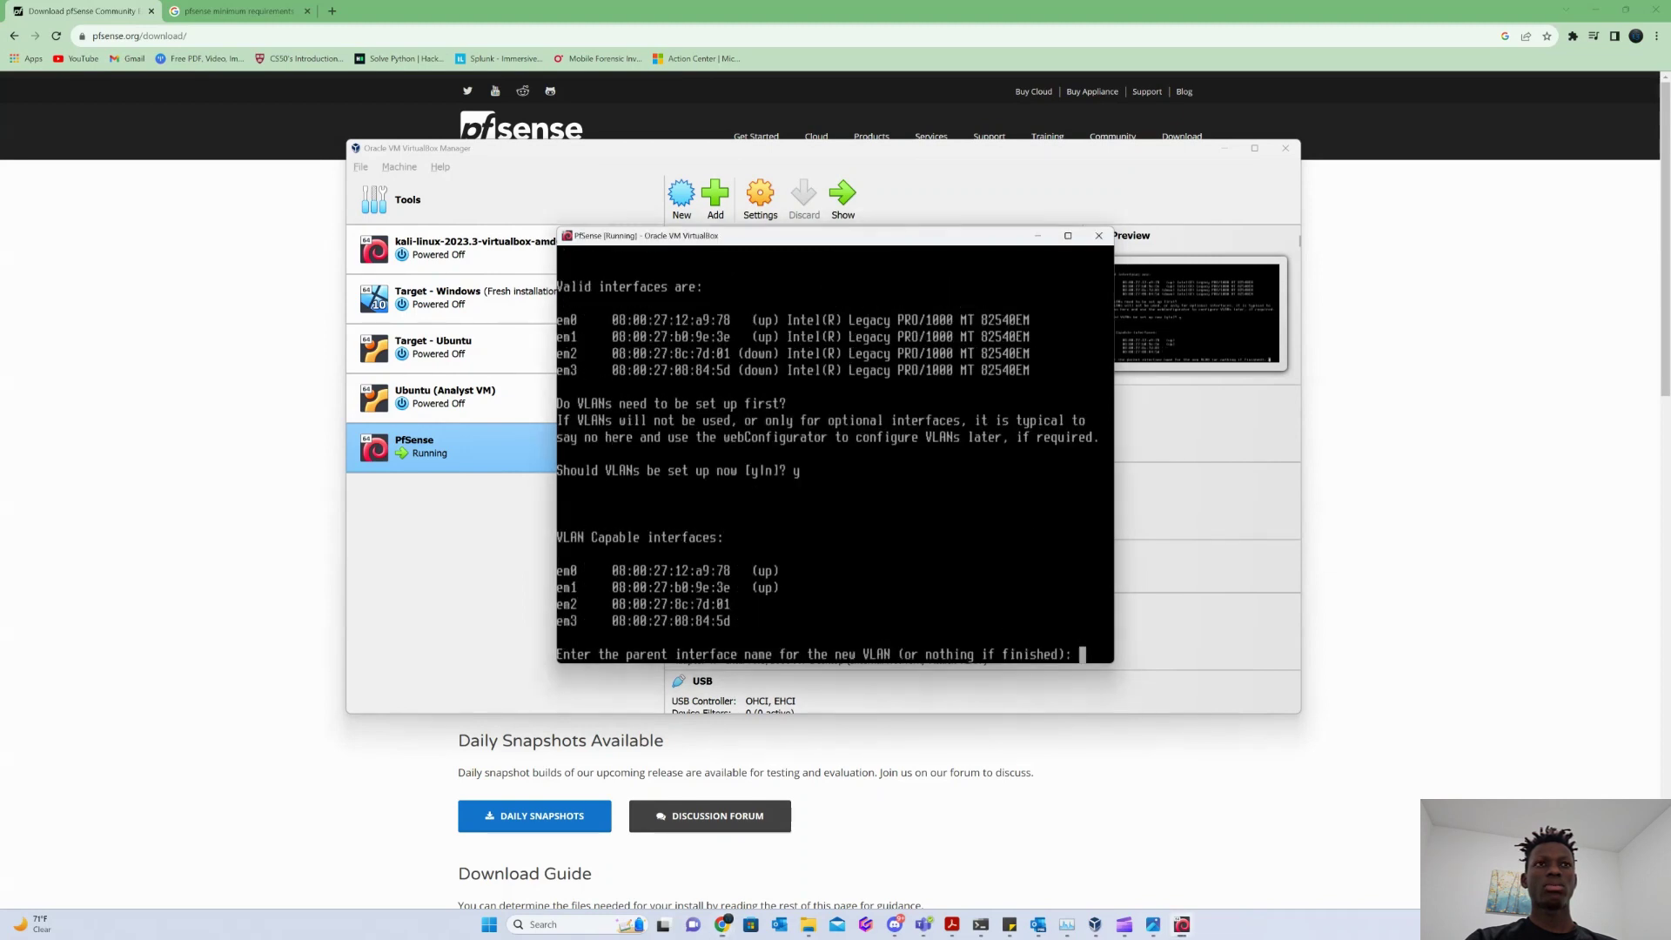
key(Return)
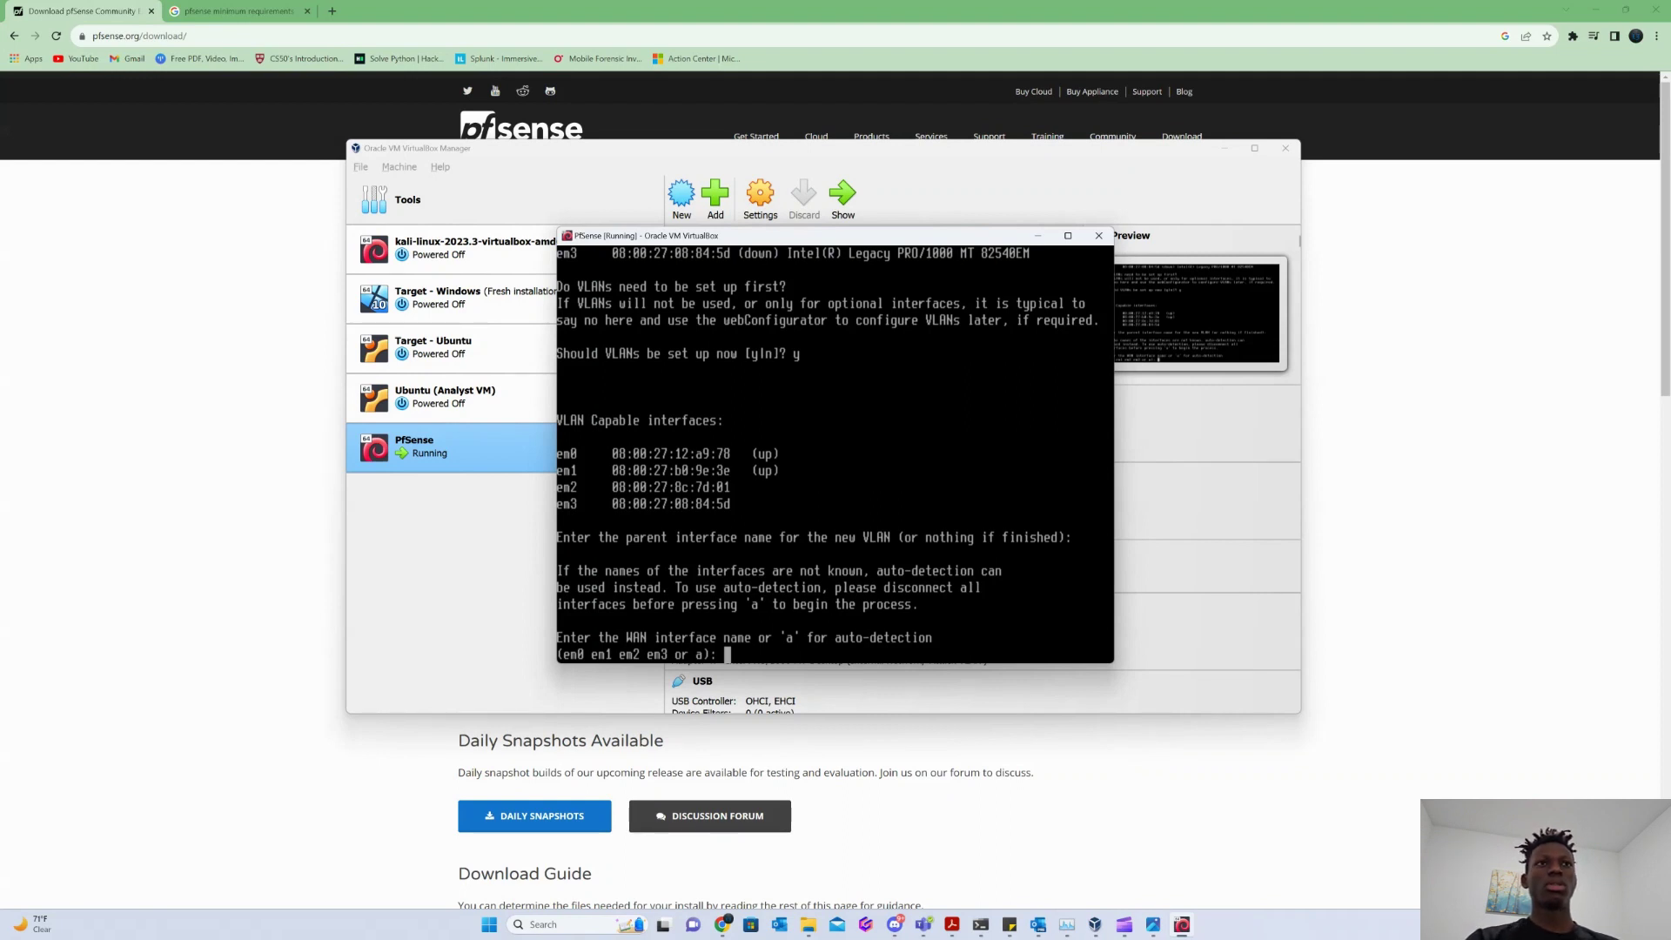
Assign em0 as WAN, em1 as LAN, em2 as OPT1 and em3 as OPT2, then confirm.
text(em0)
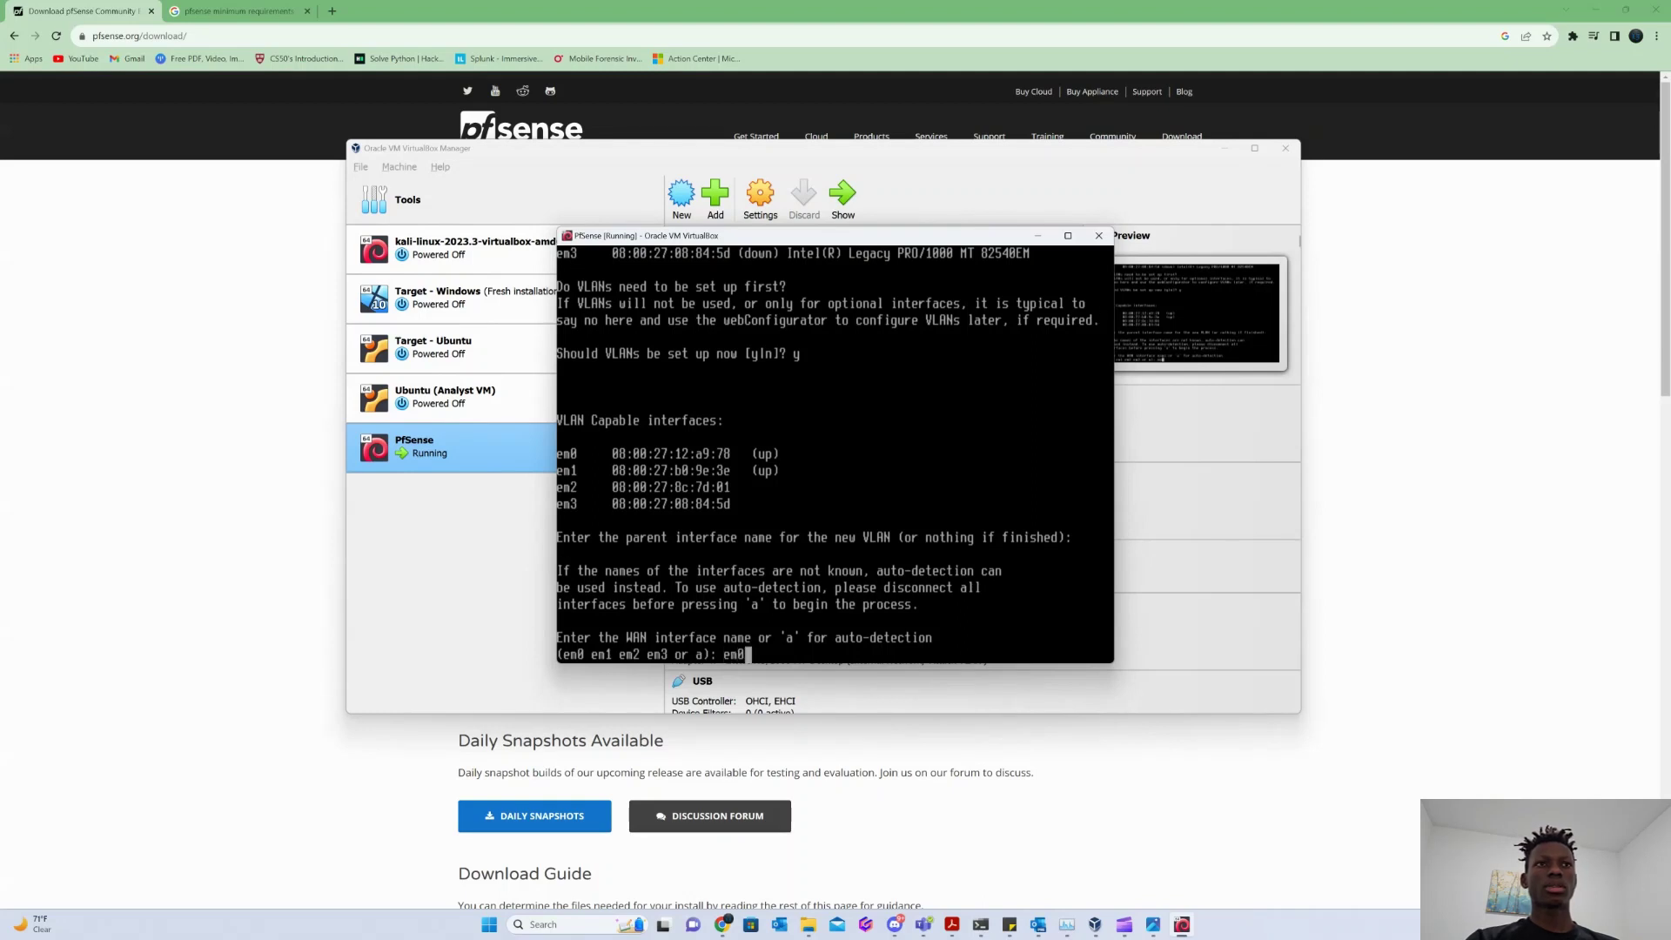
key(Return)
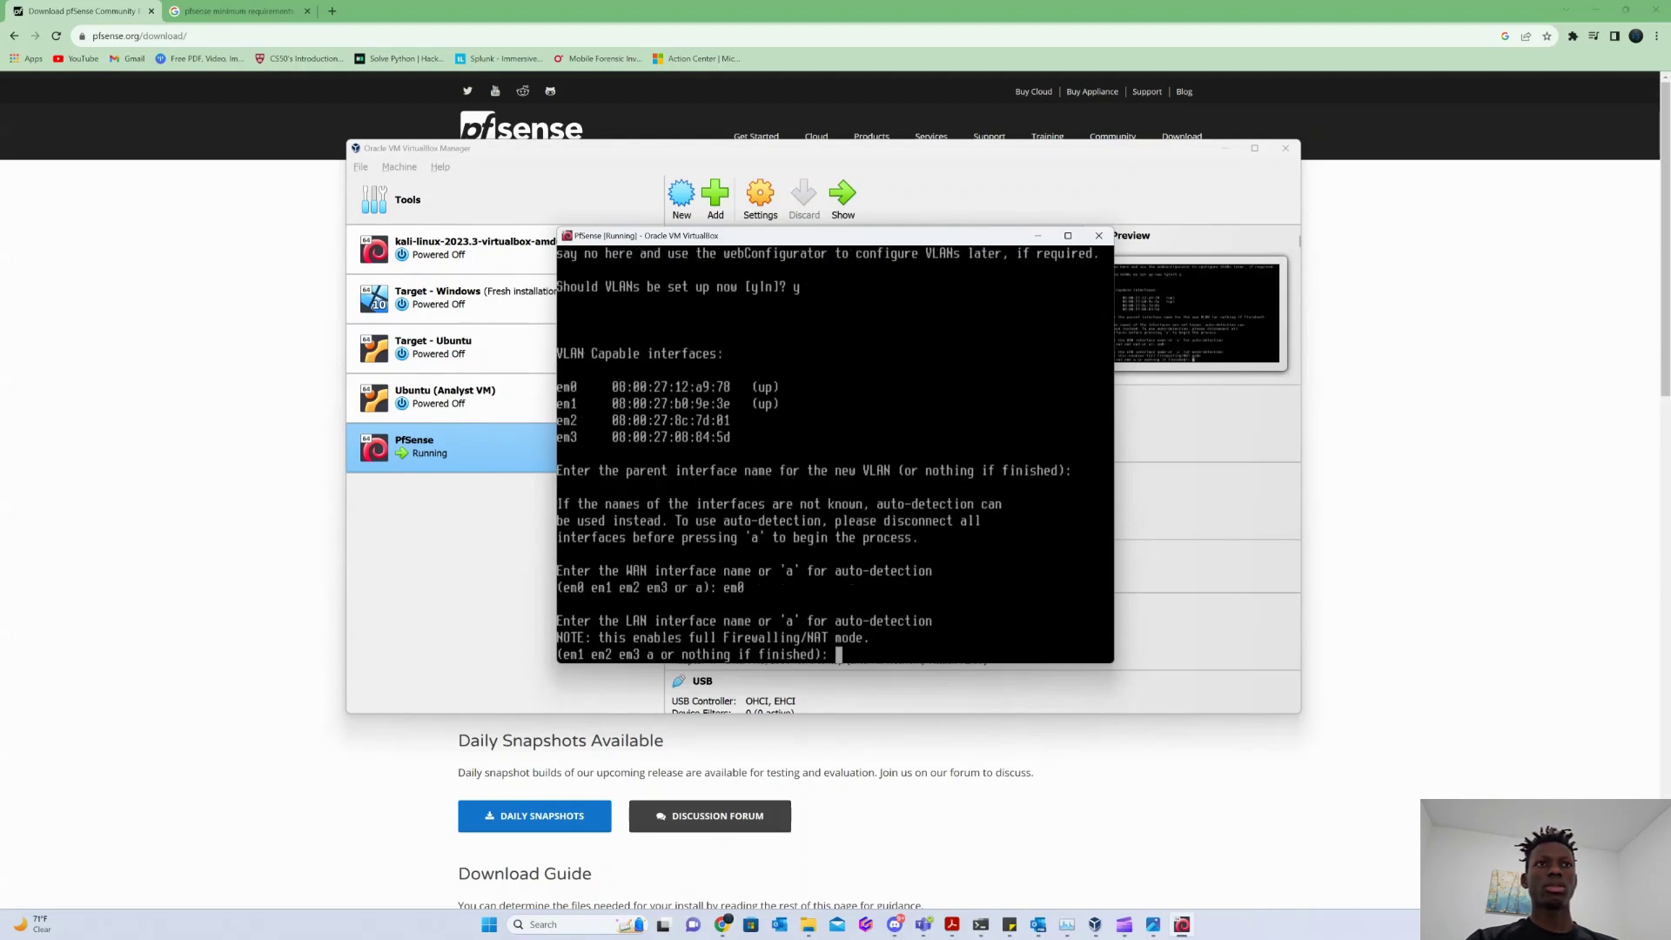
text(em1)
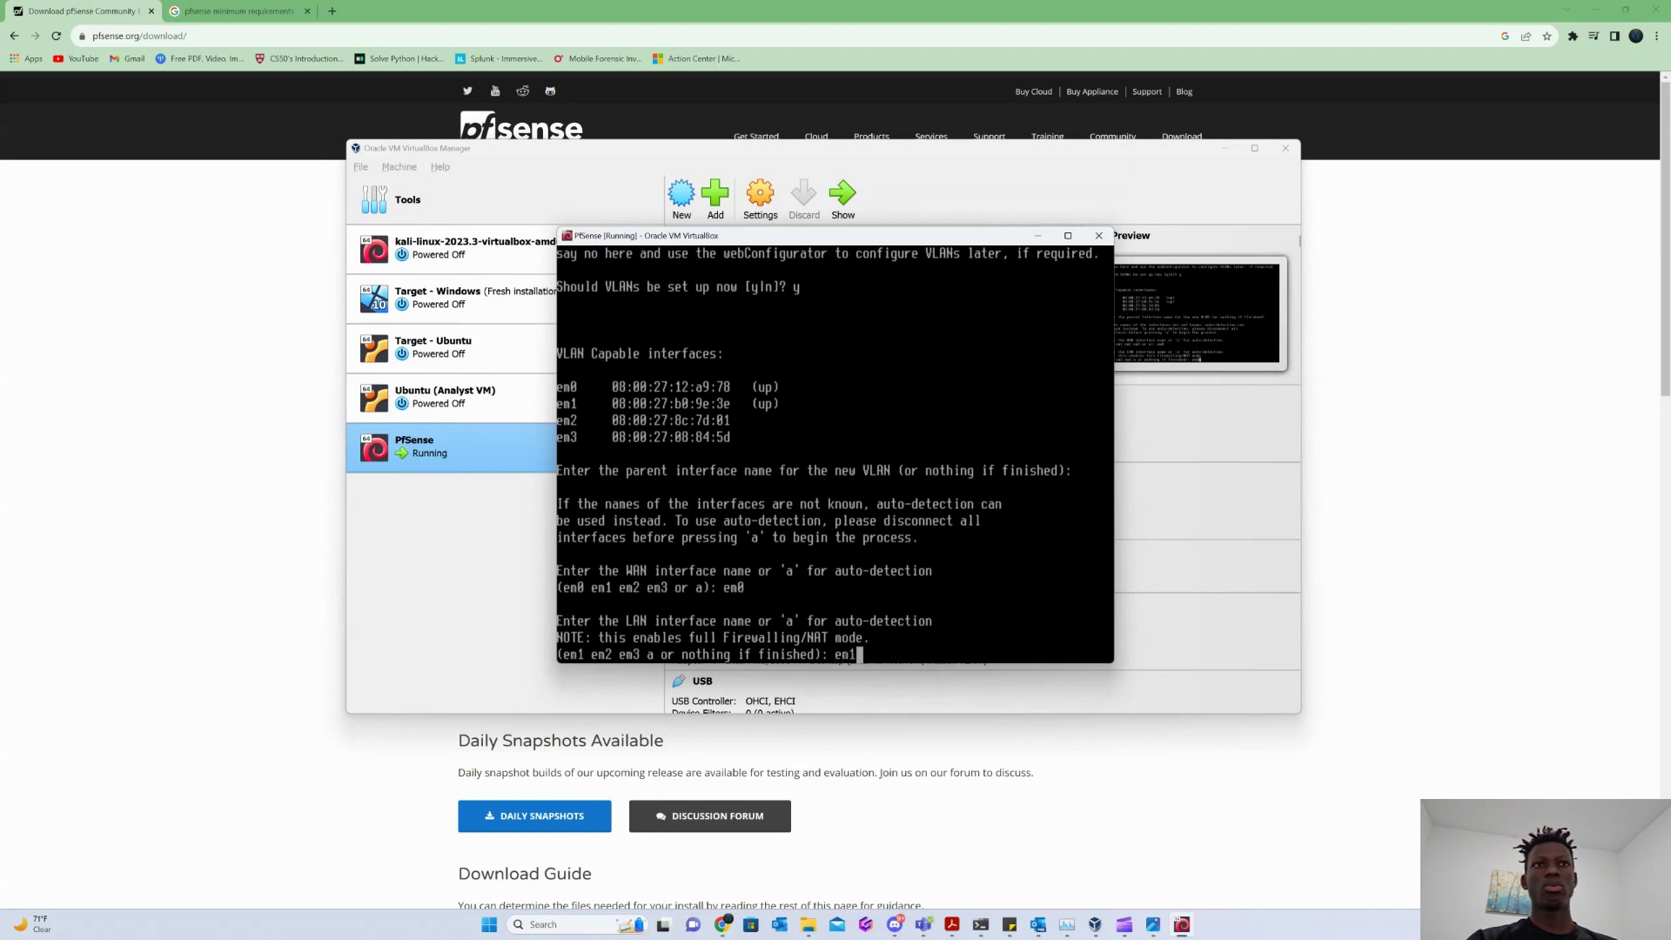
key(Return)
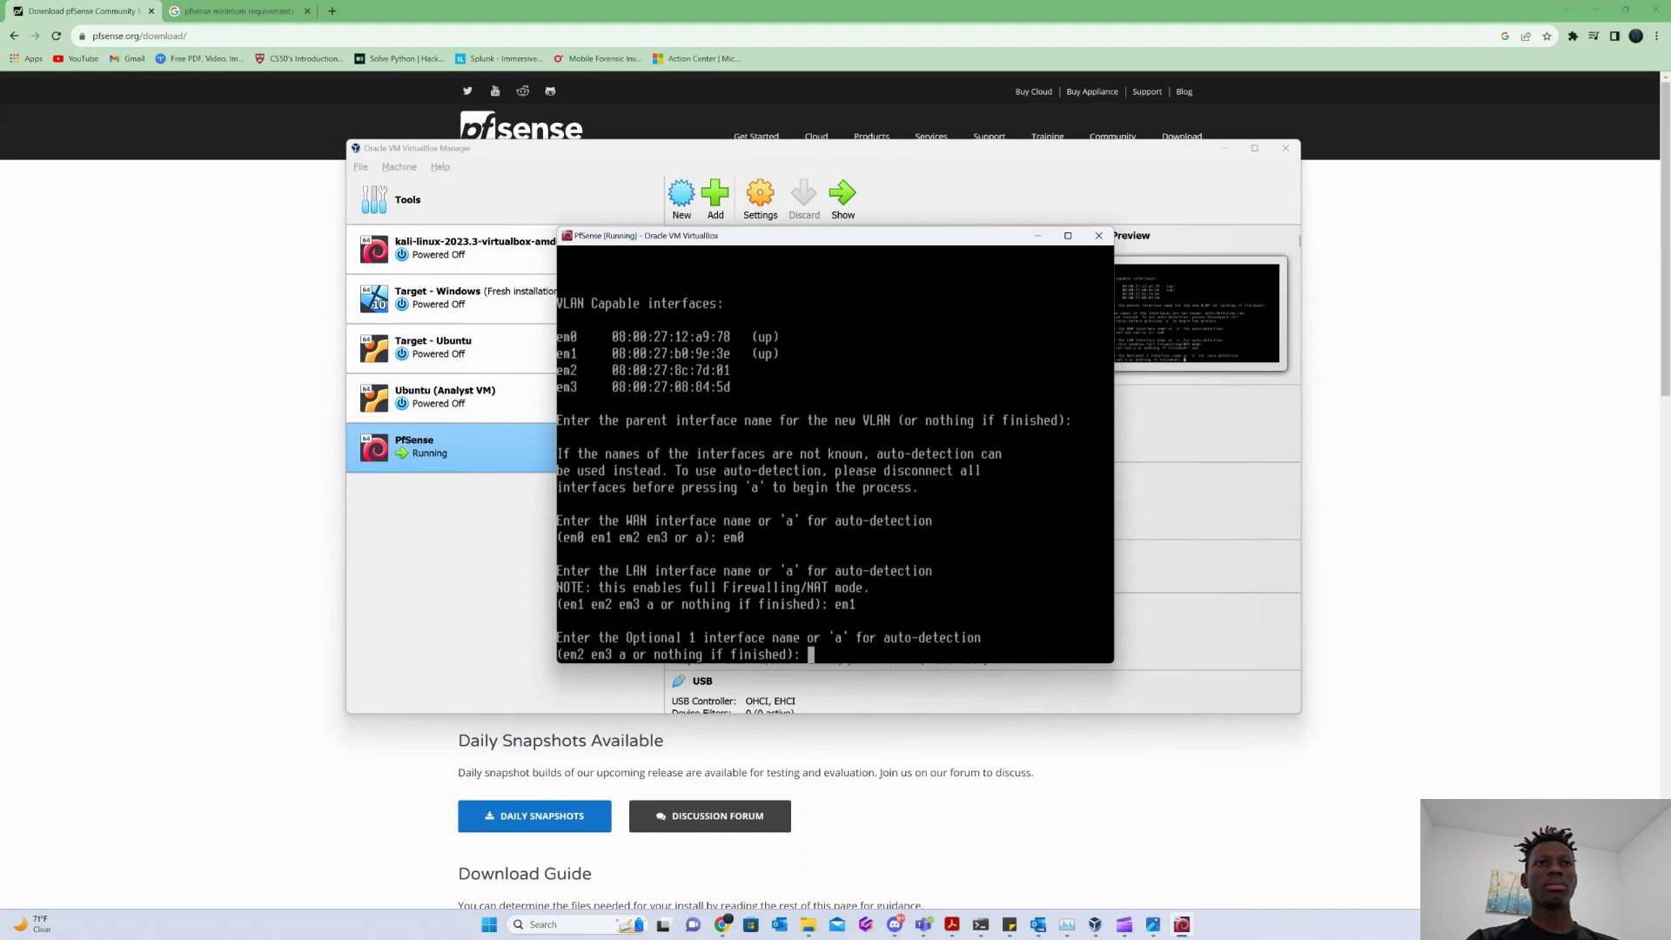
text(em2)
key(Return)
text(em3)
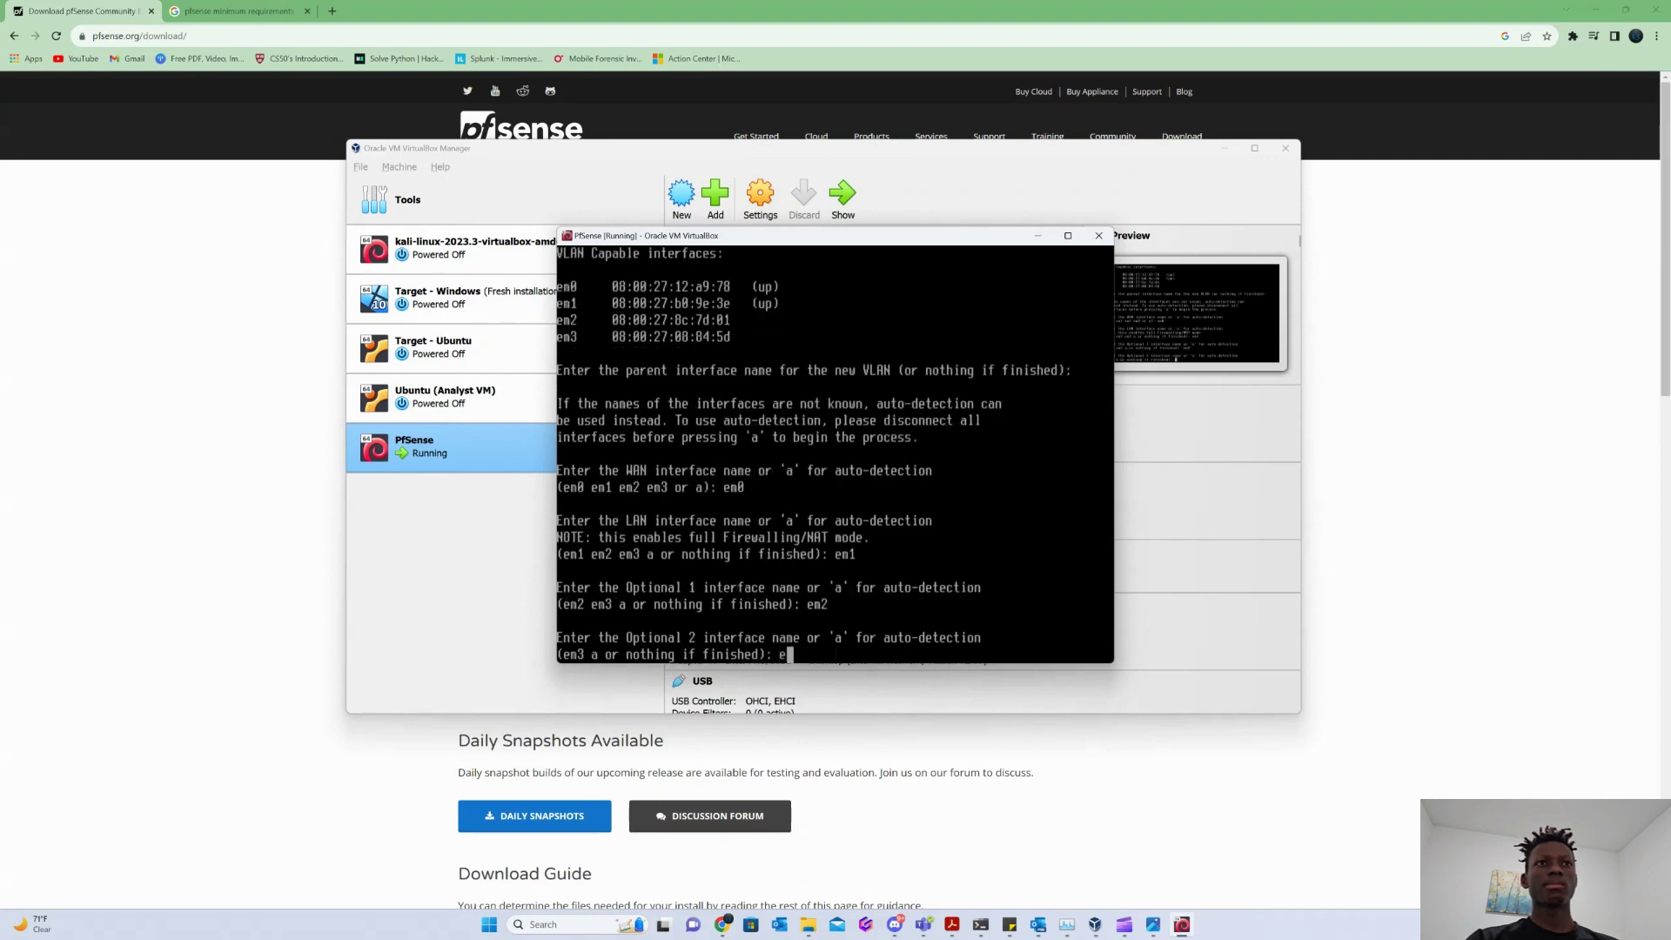
key(Return)
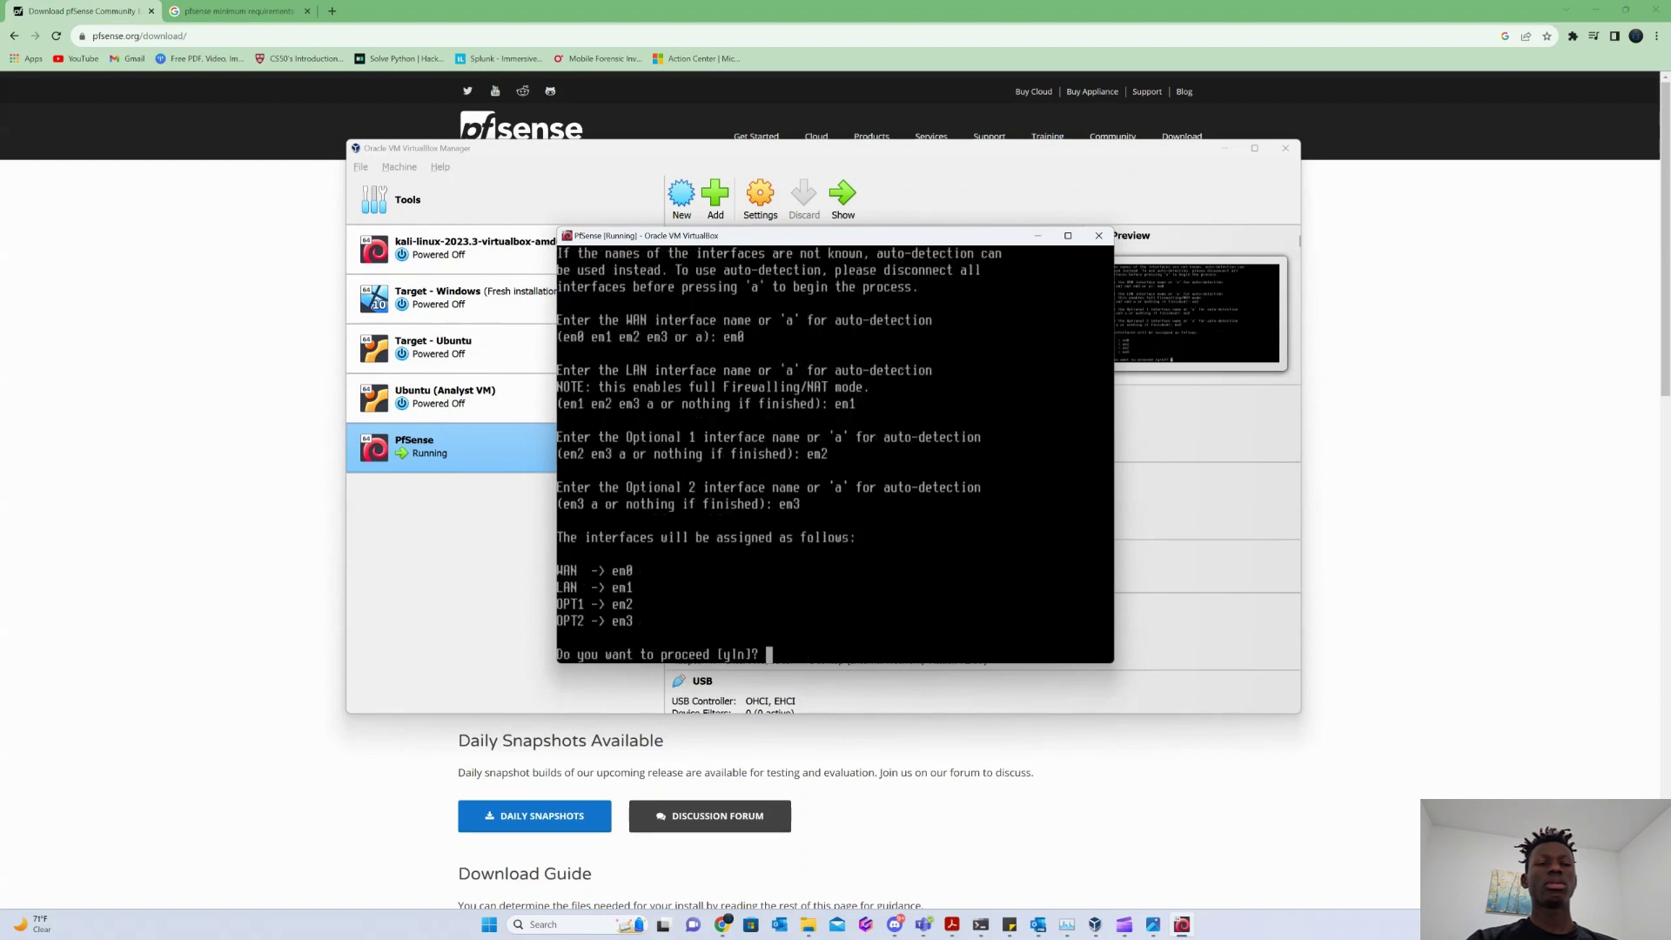
text(y)
key(Return)
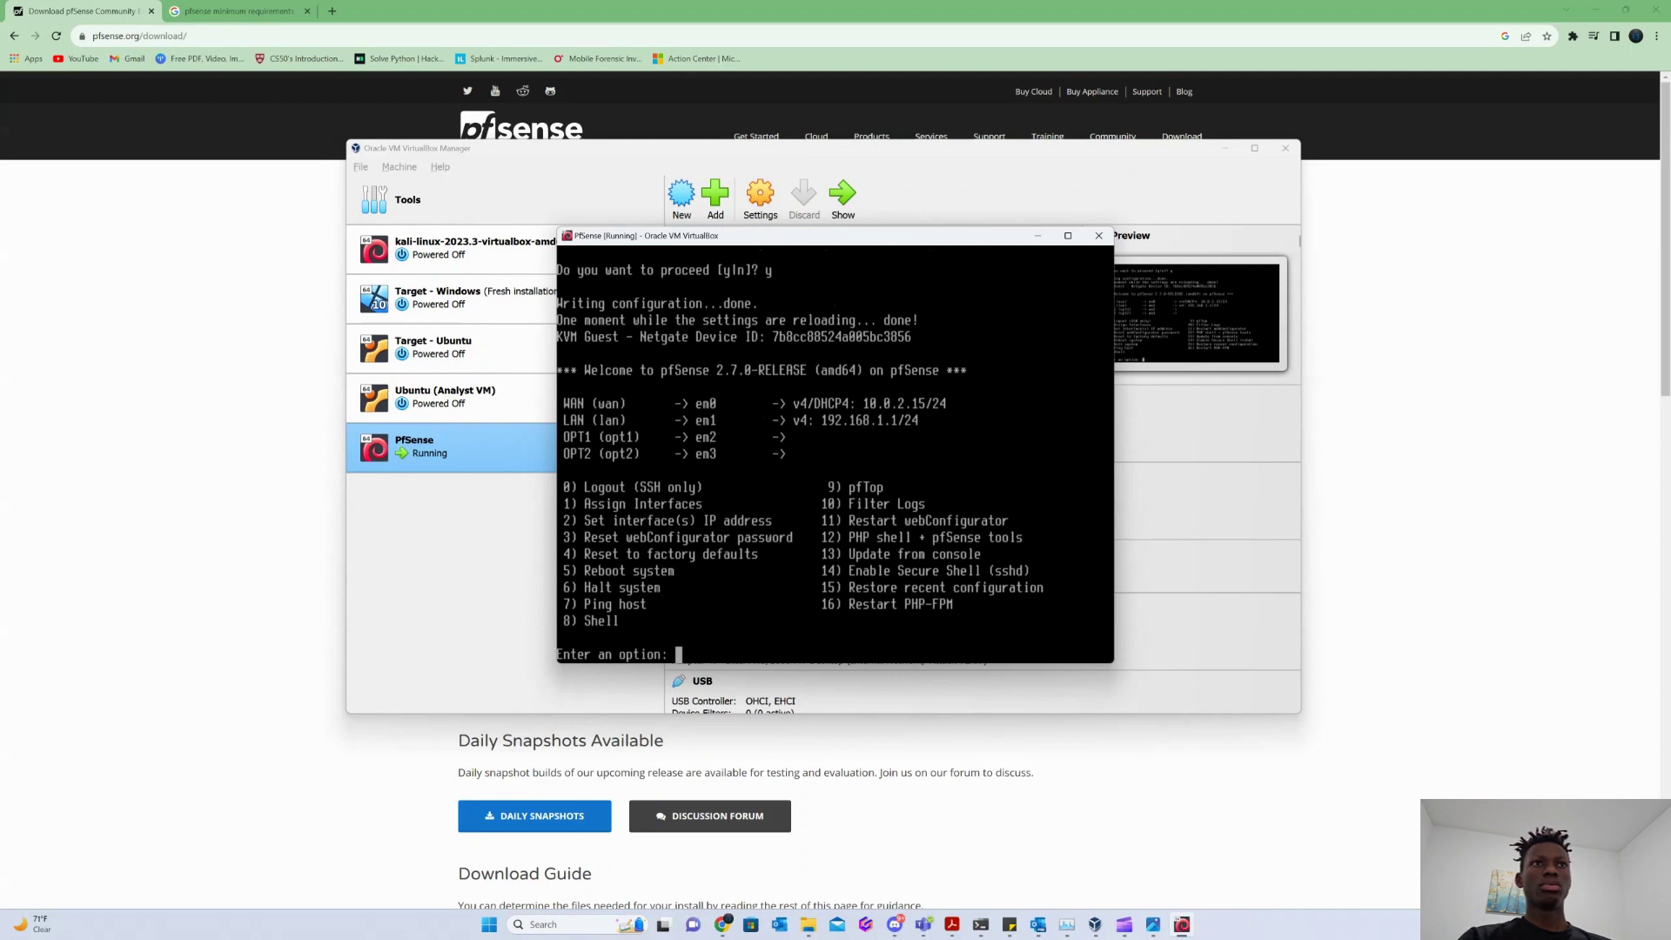
Set WAN (interface 1) to DHCP IPv4, decline DHCP6, leave IPv6 blank and keep HTTPS.
text(2)
key(Return)
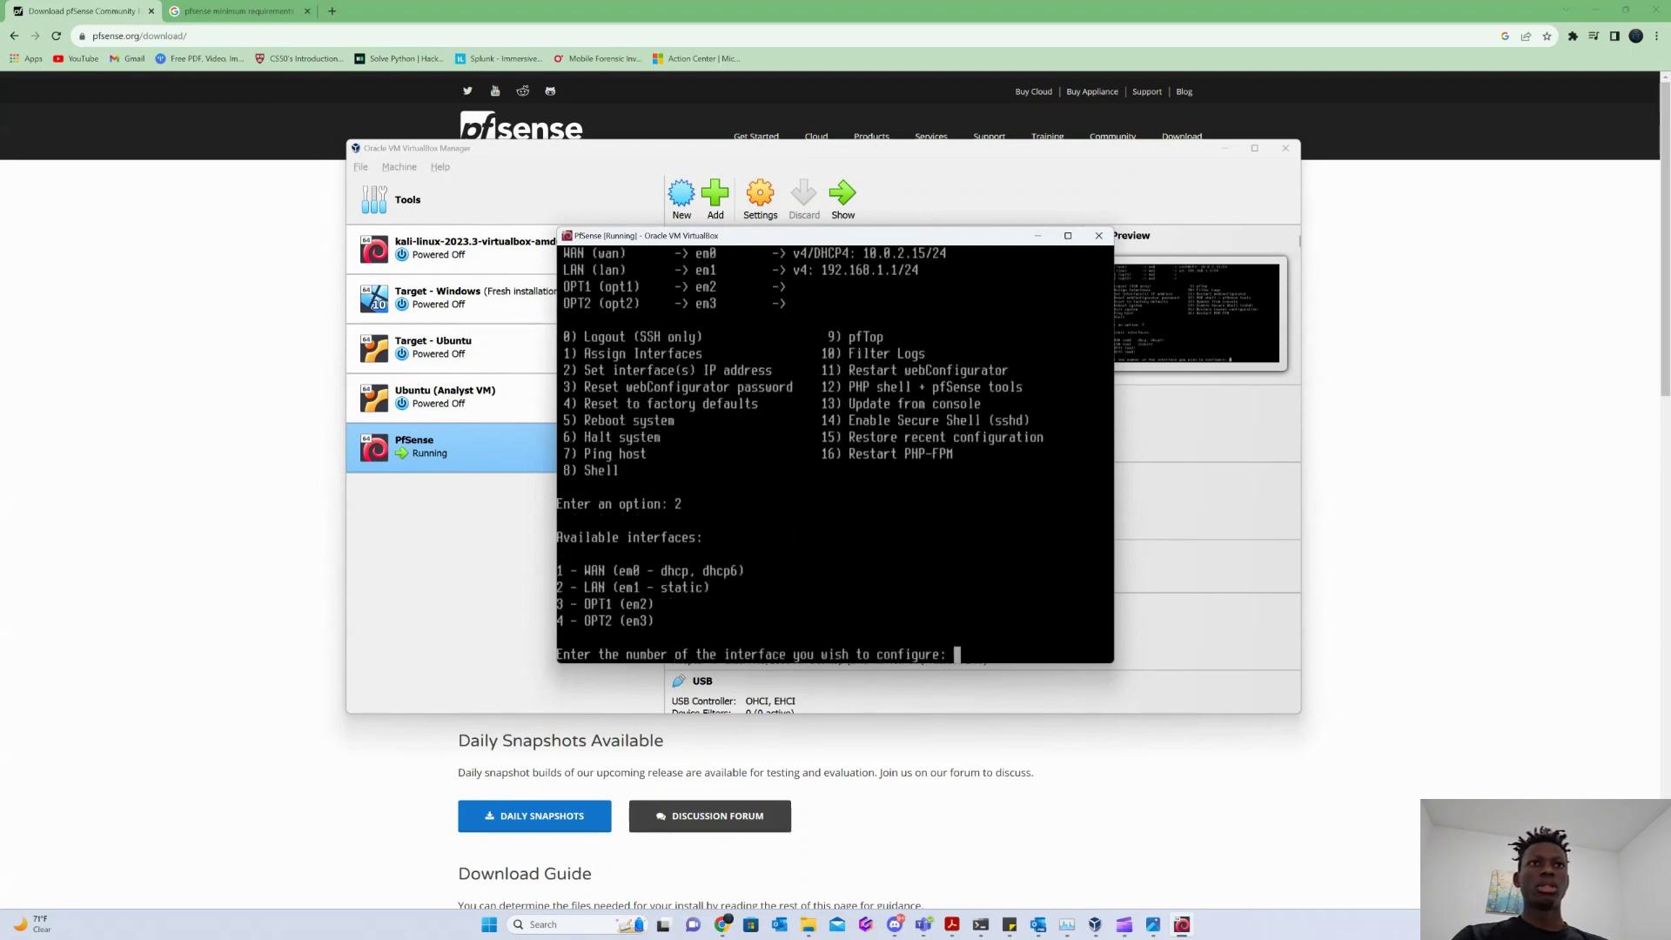
text(1)
key(Return)
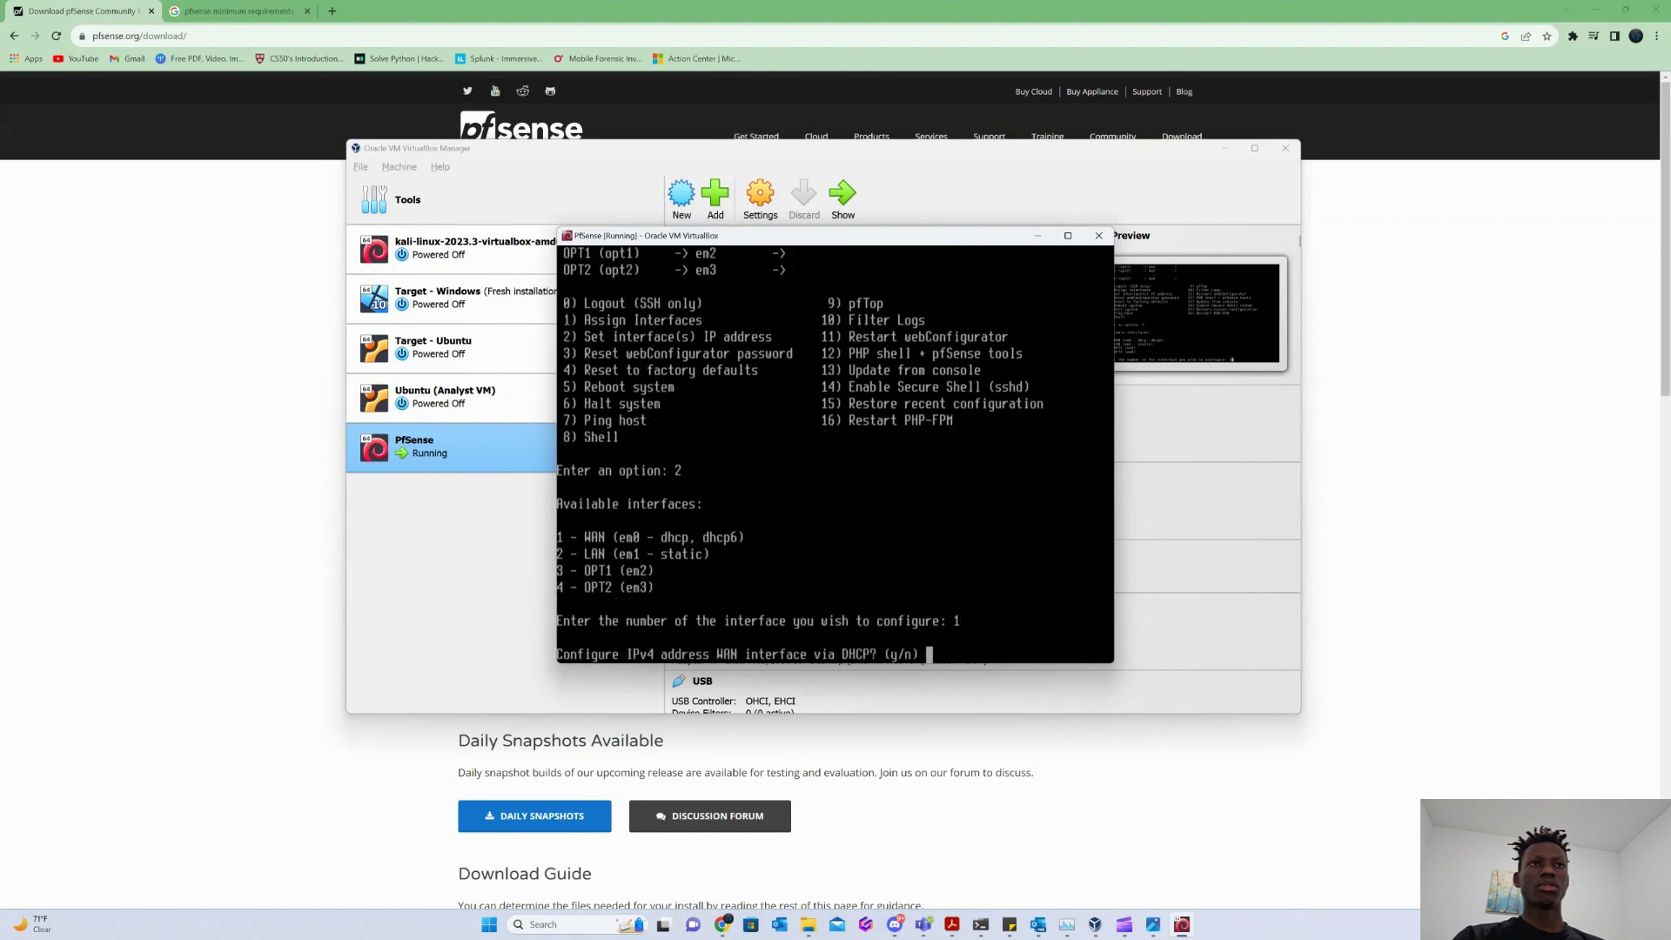
text(y)
key(Return)
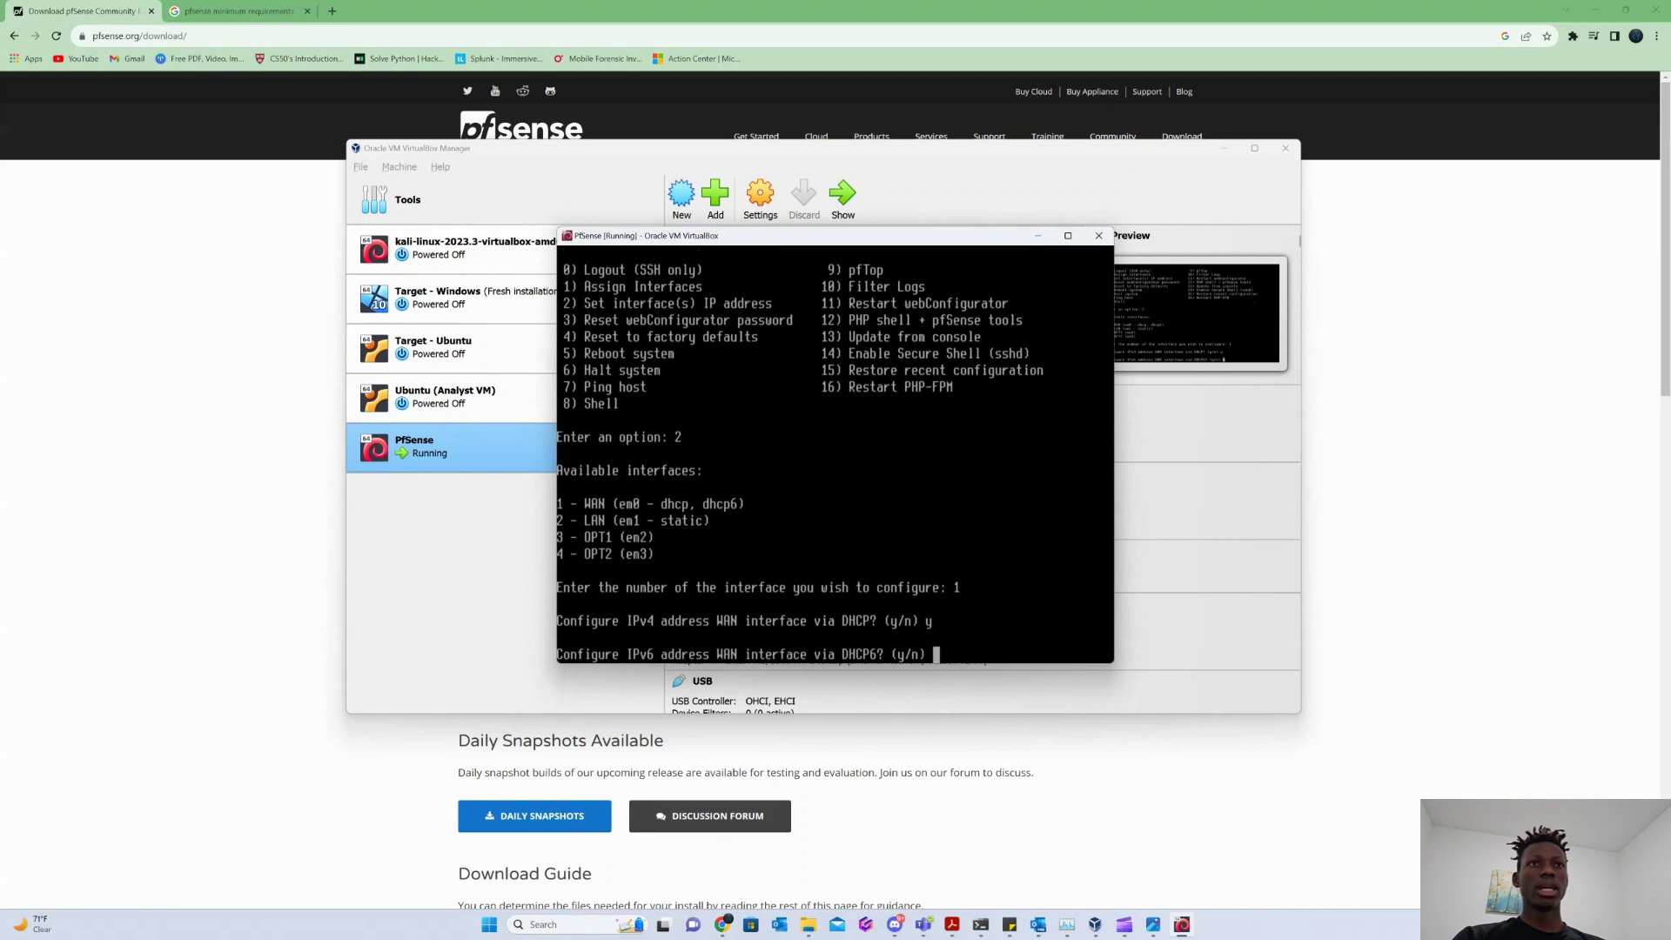
text(n)
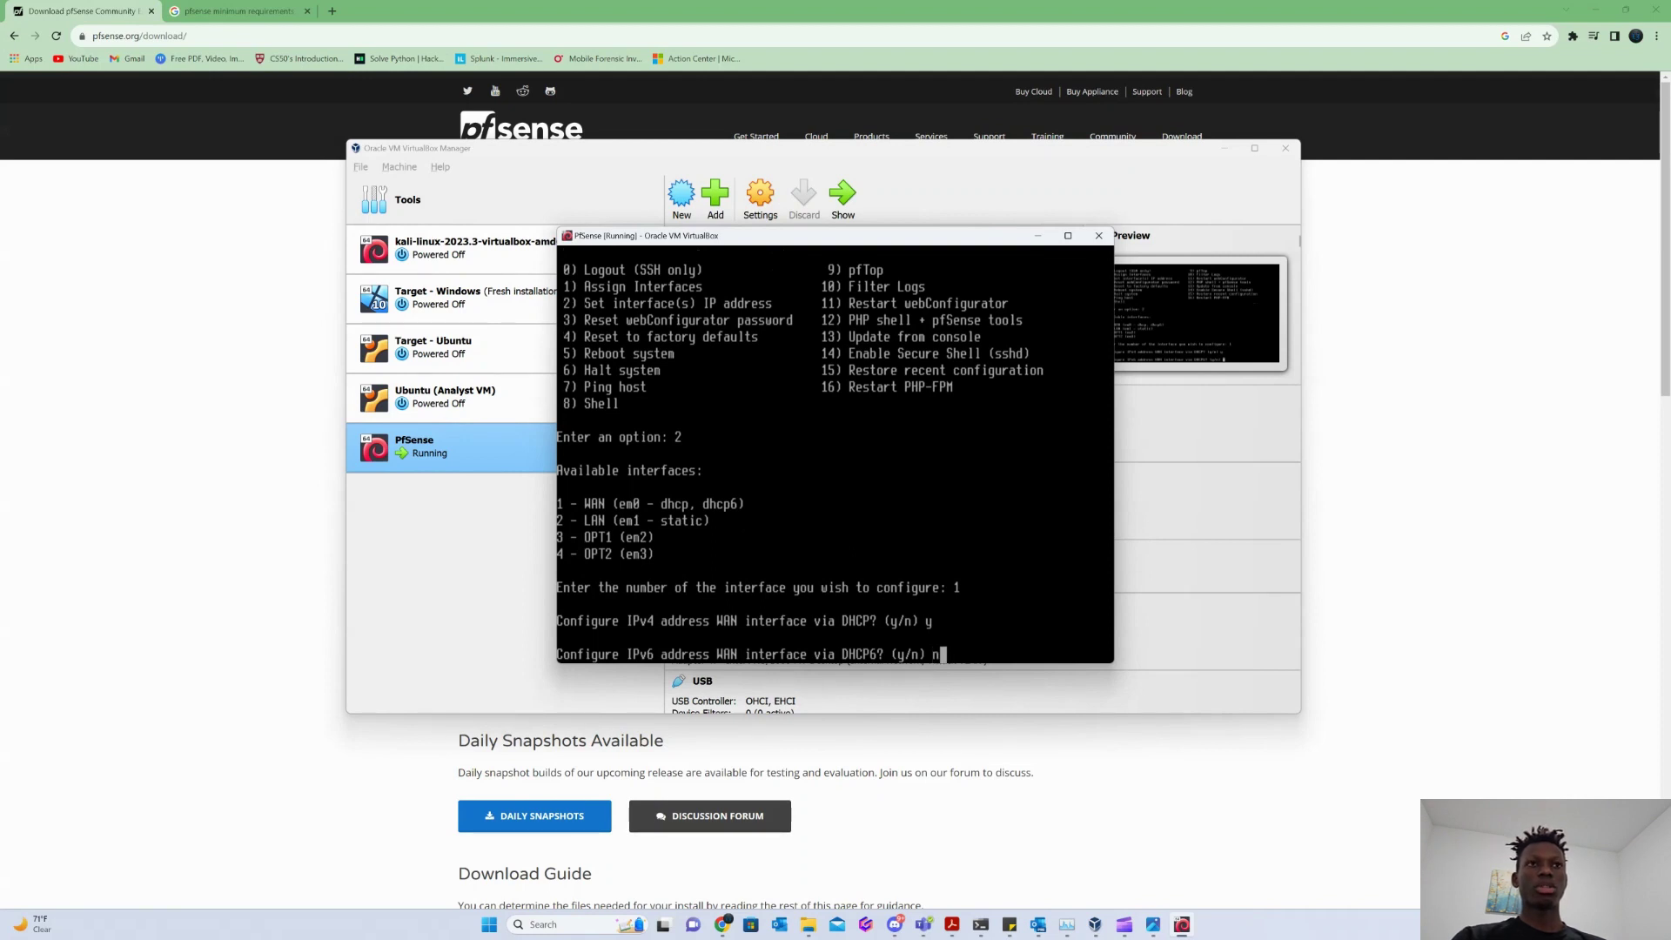
key(Return)
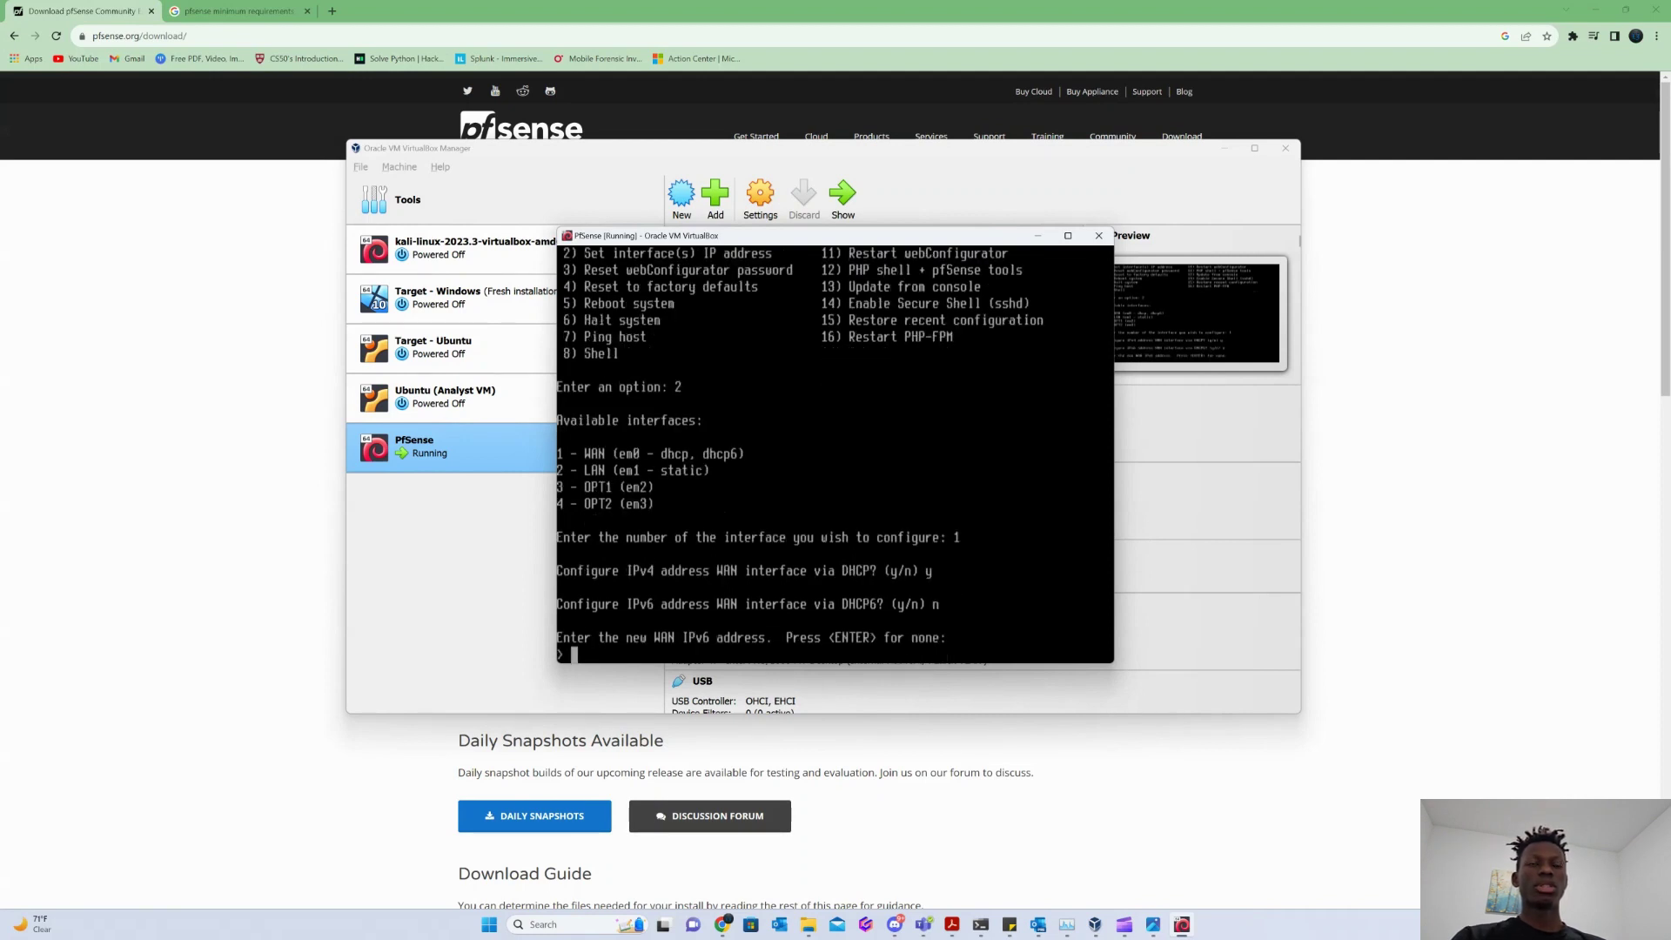
key(Return)
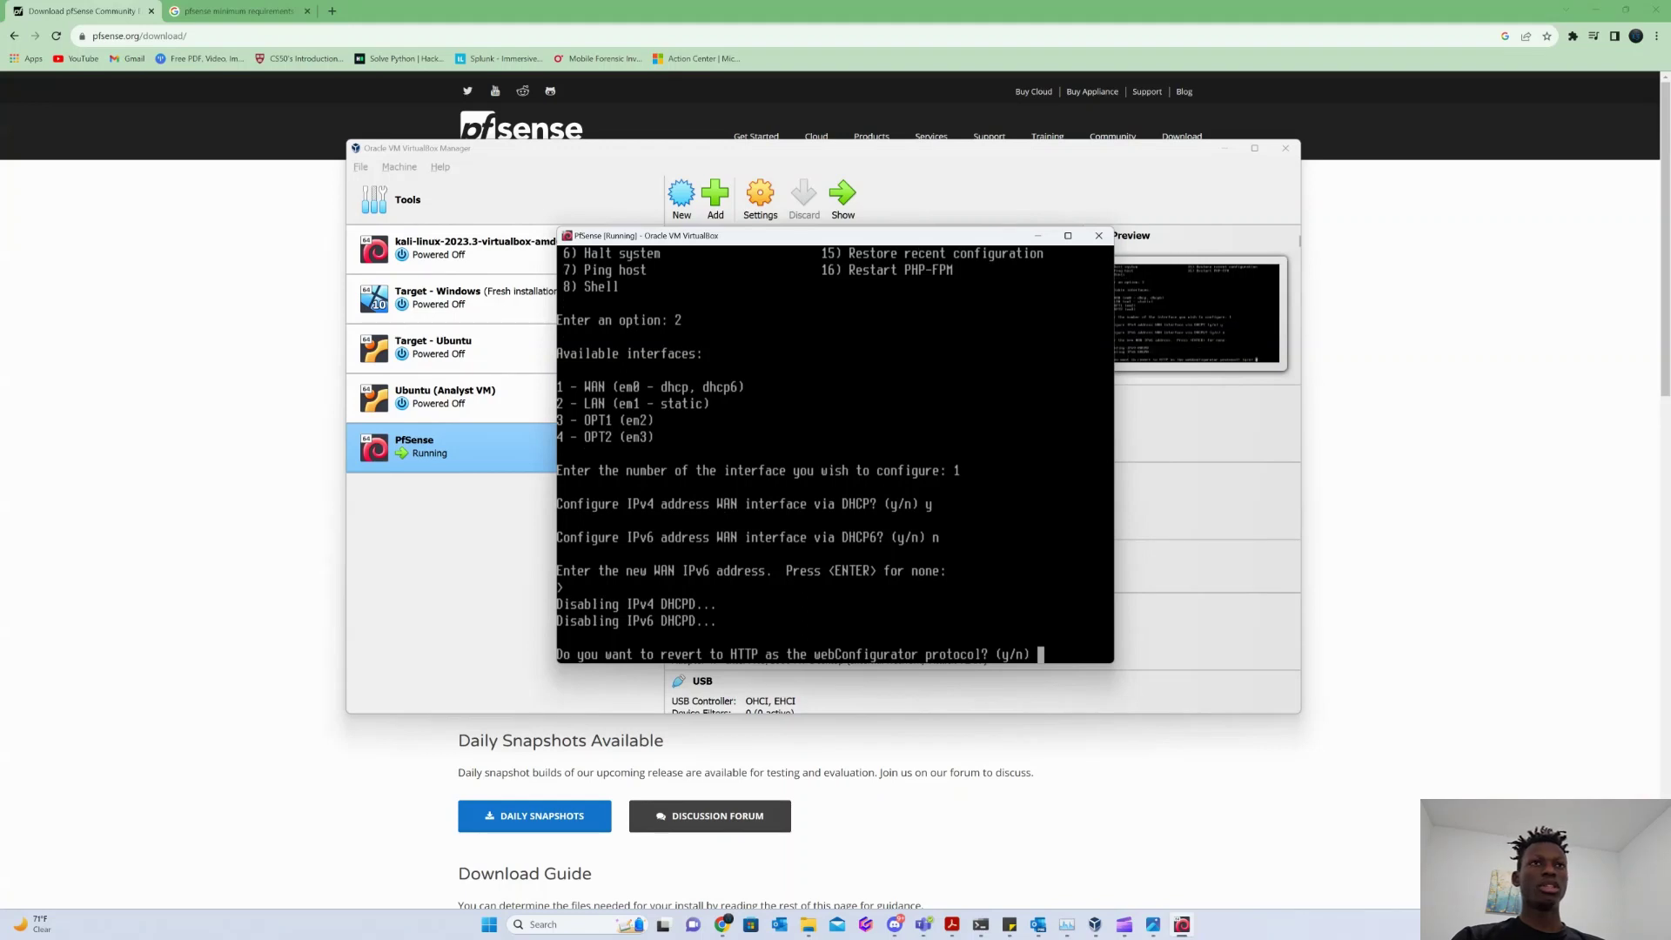
text(n)
key(Return)
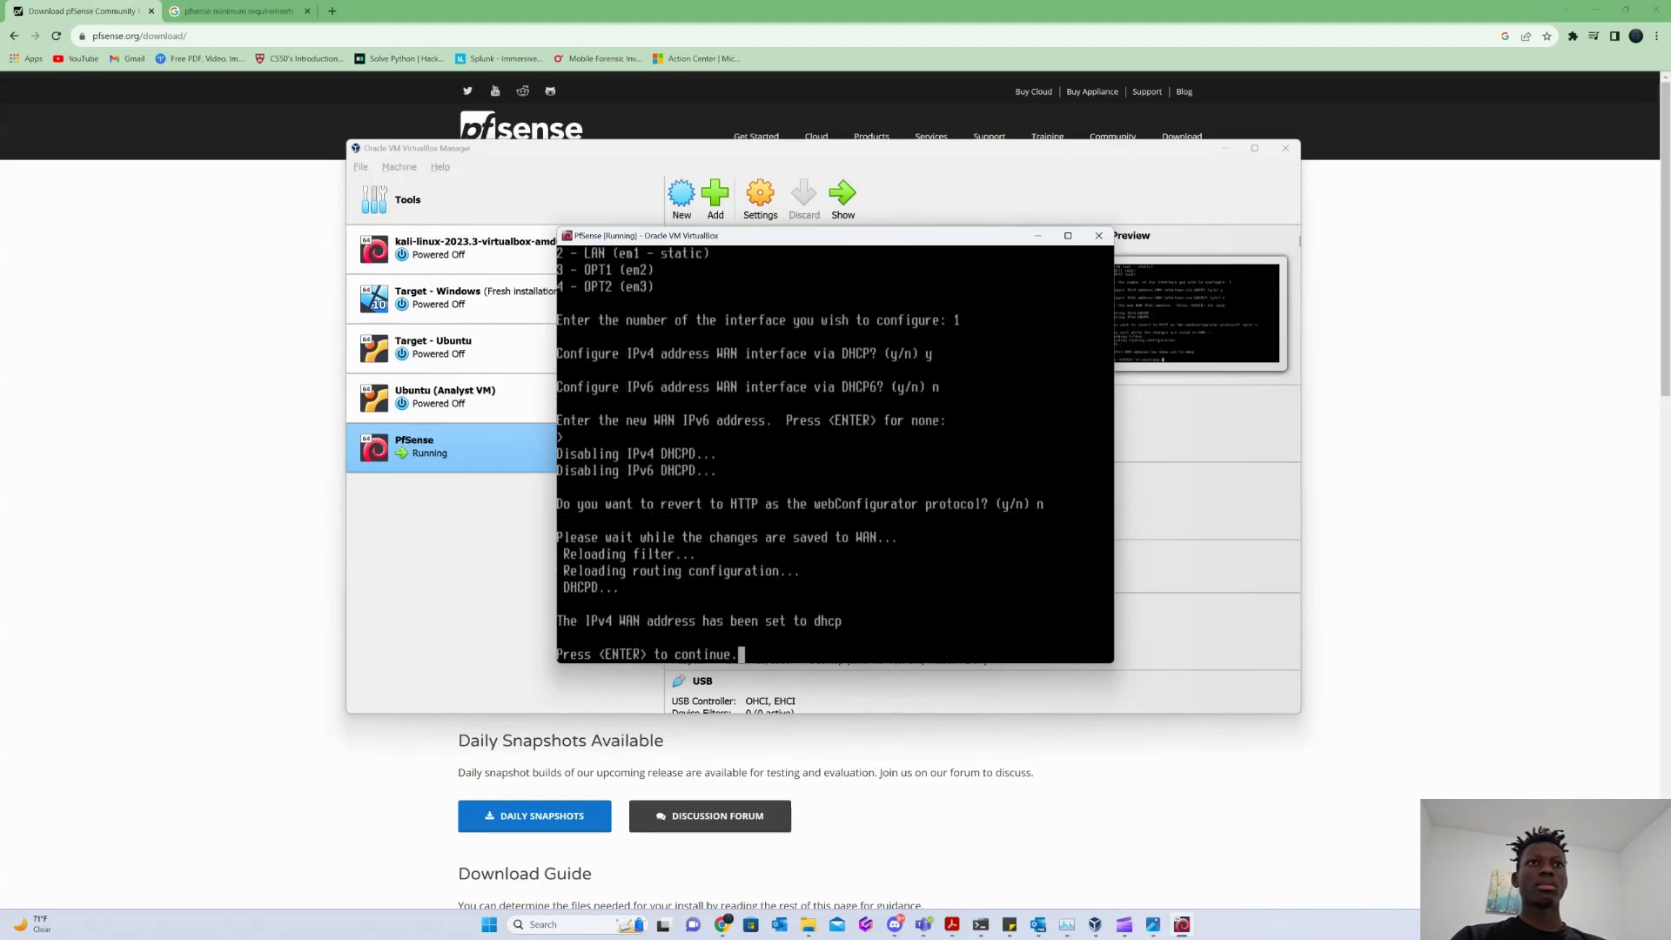
Begin setting the LAN (interface 2) address via option 2, declining DHCP for IPv4.
key(Return)
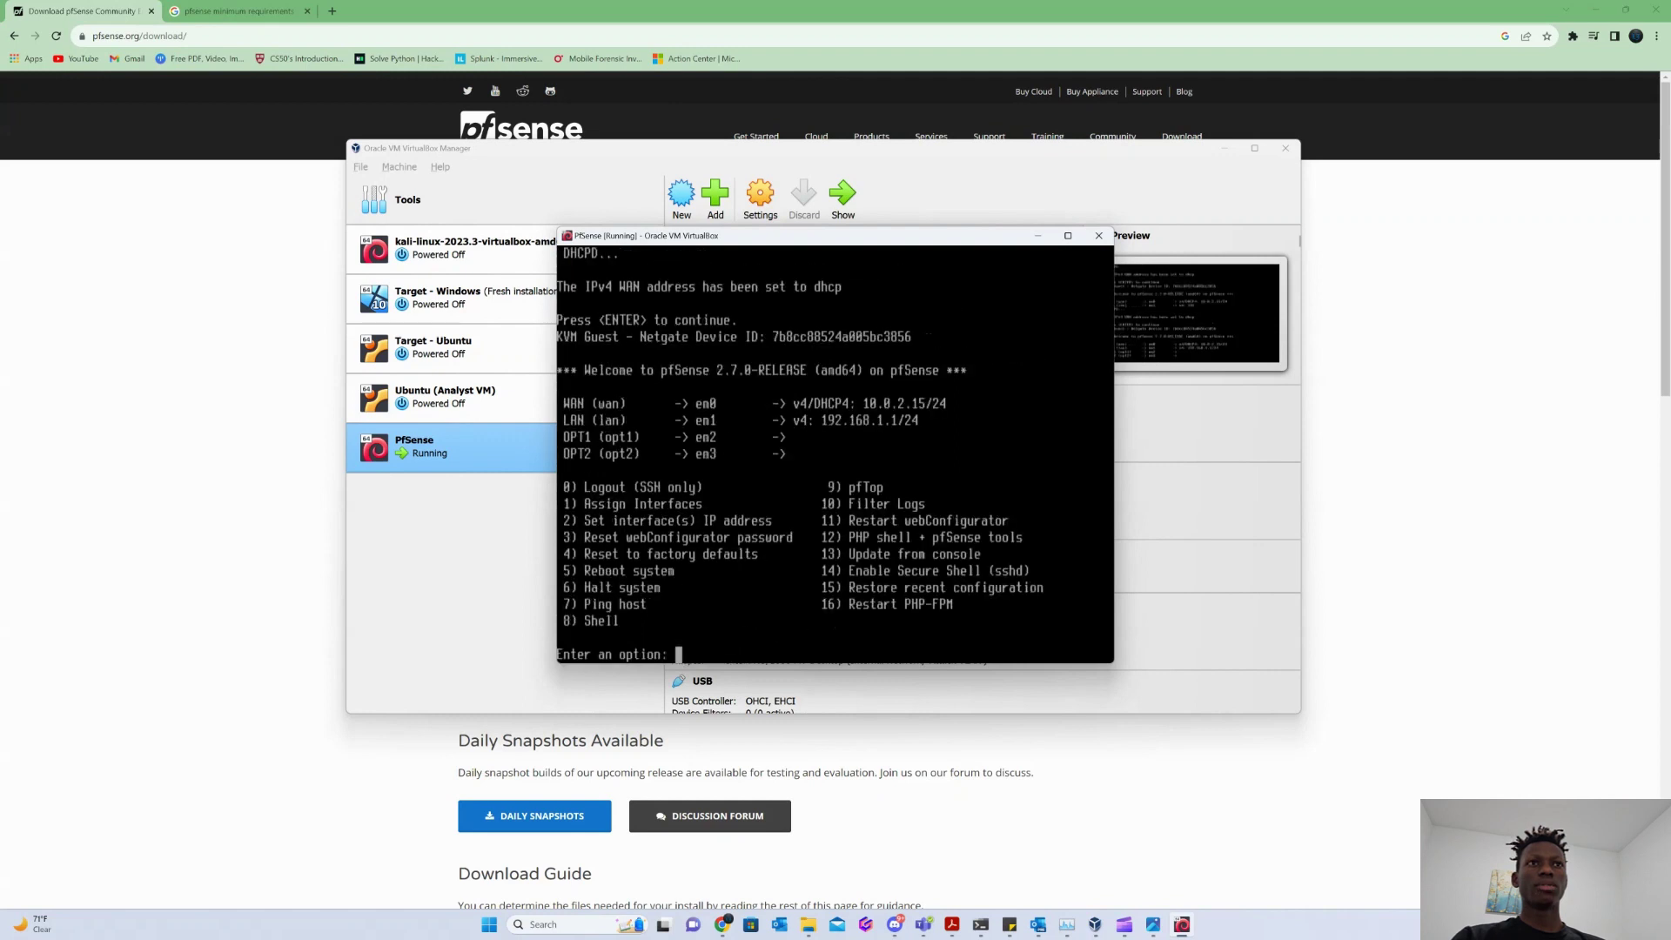
text(2)
key(Return)
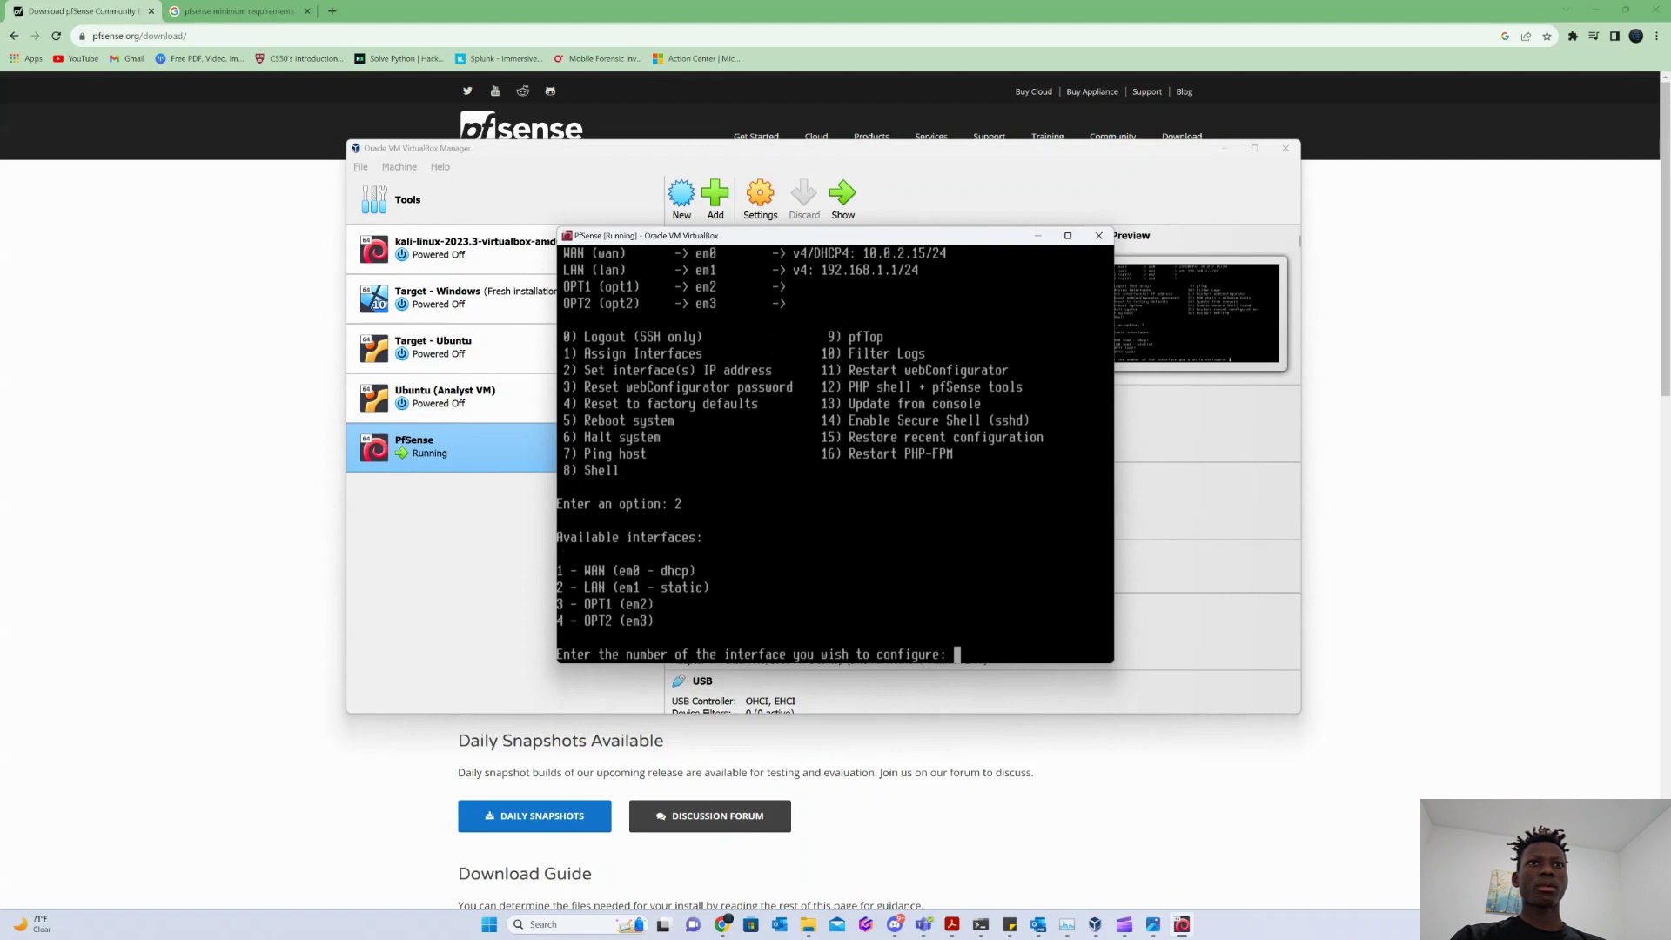
text(2)
key(Return)
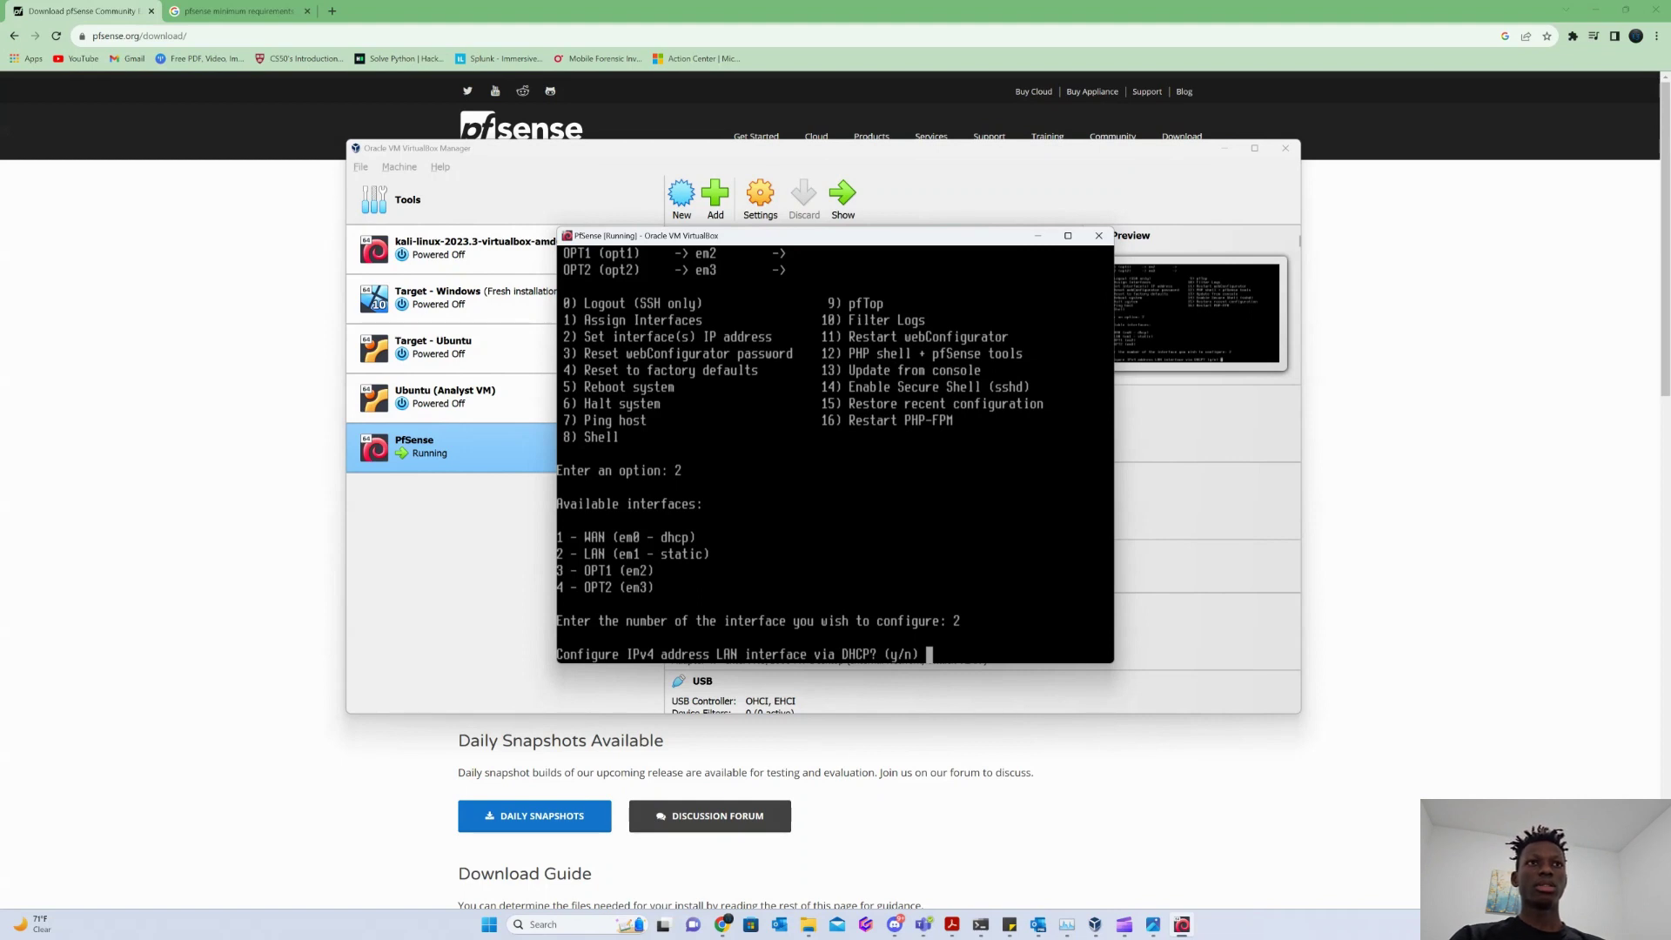
text(n)
key(Return)
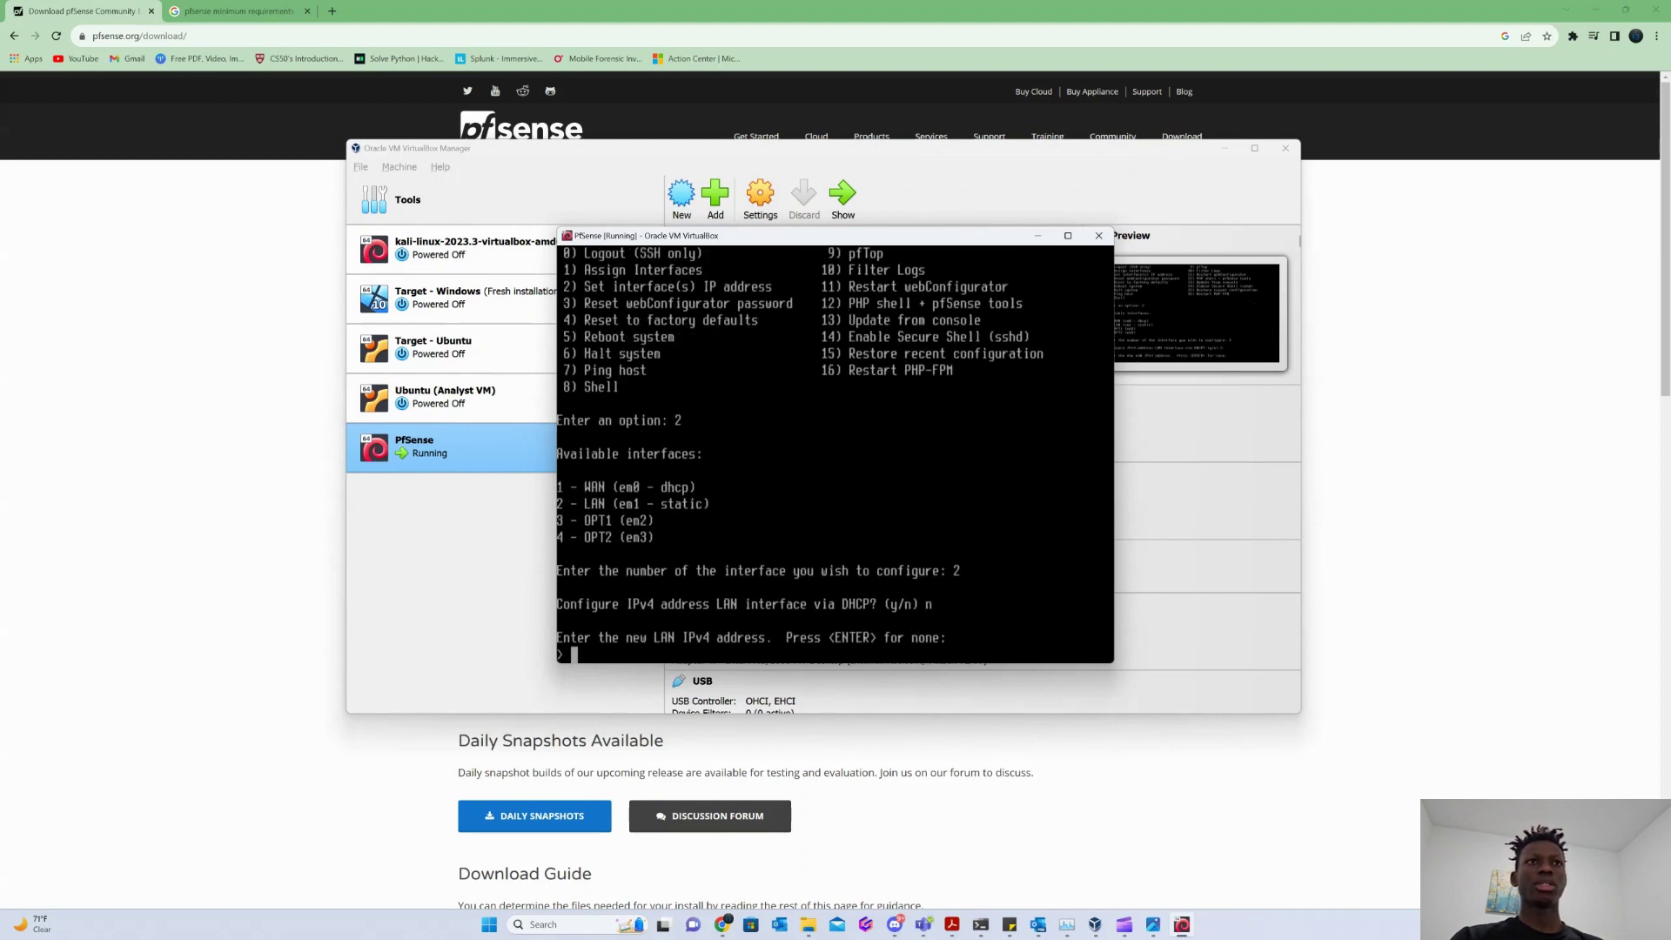
Clear stray characters and enter 192.168.20.1 as the LAN address, then view the network diagram.
key(End)
key(Page_Up)
key(Down)
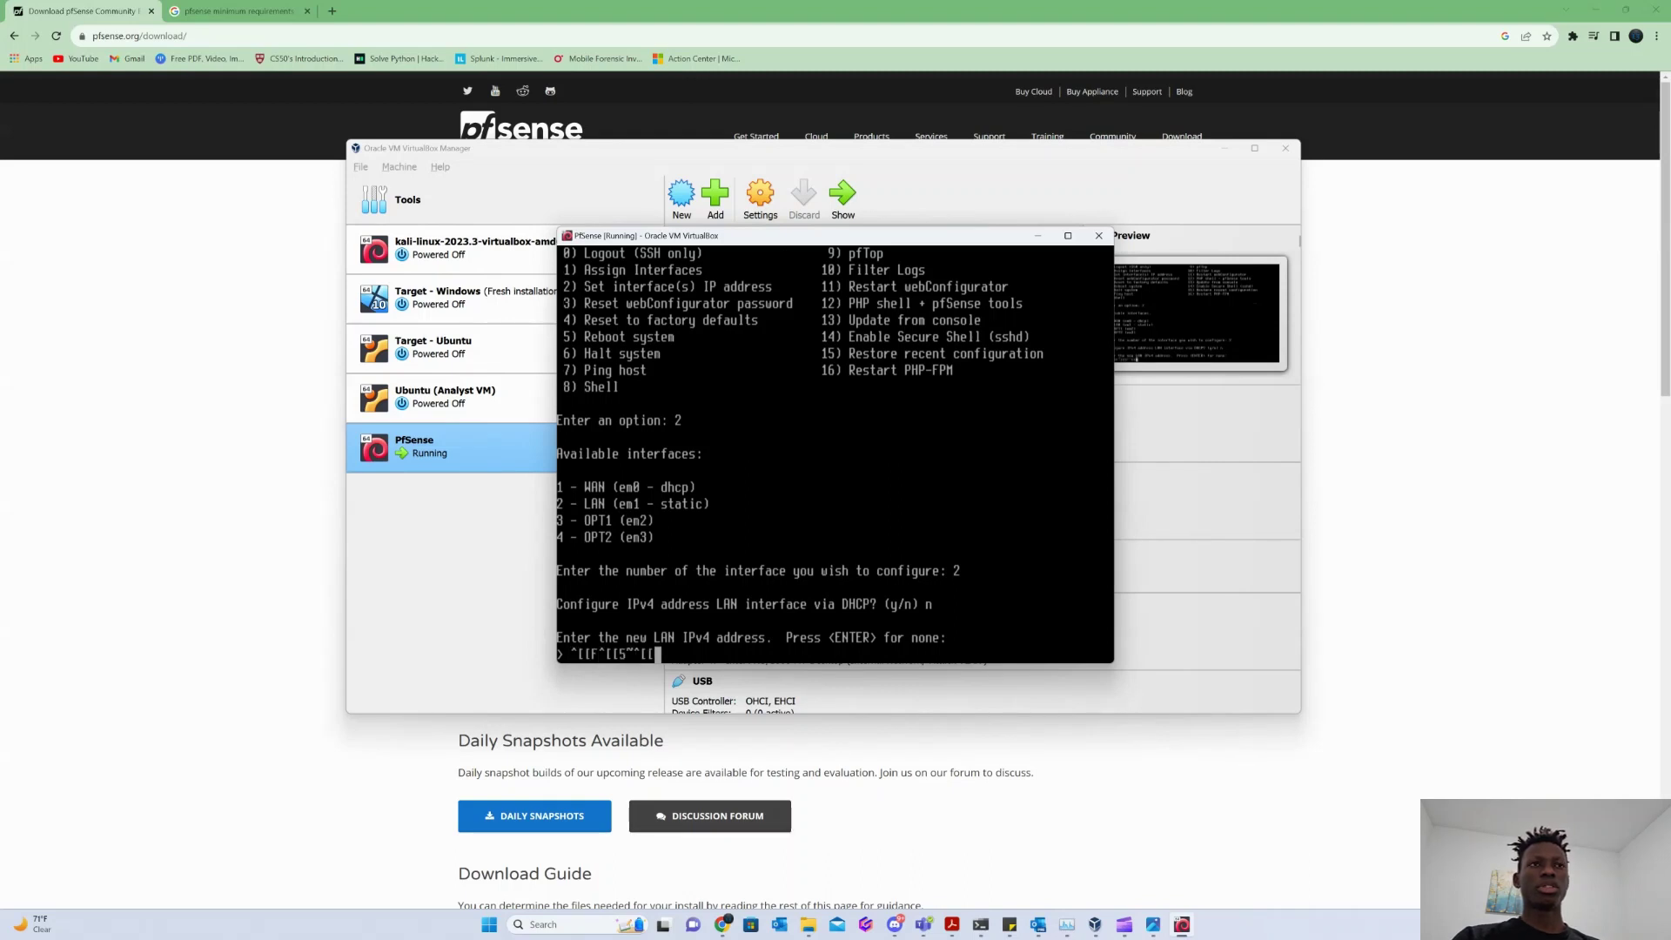
key(BackSpace)
key(BackSpace)
key(BackSpace)
key(BackSpace)
key(BackSpace)
key(BackSpace)
key(BackSpace)
key(BackSpace)
key(BackSpace)
key(BackSpace)
key(BackSpace)
key(BackSpace)
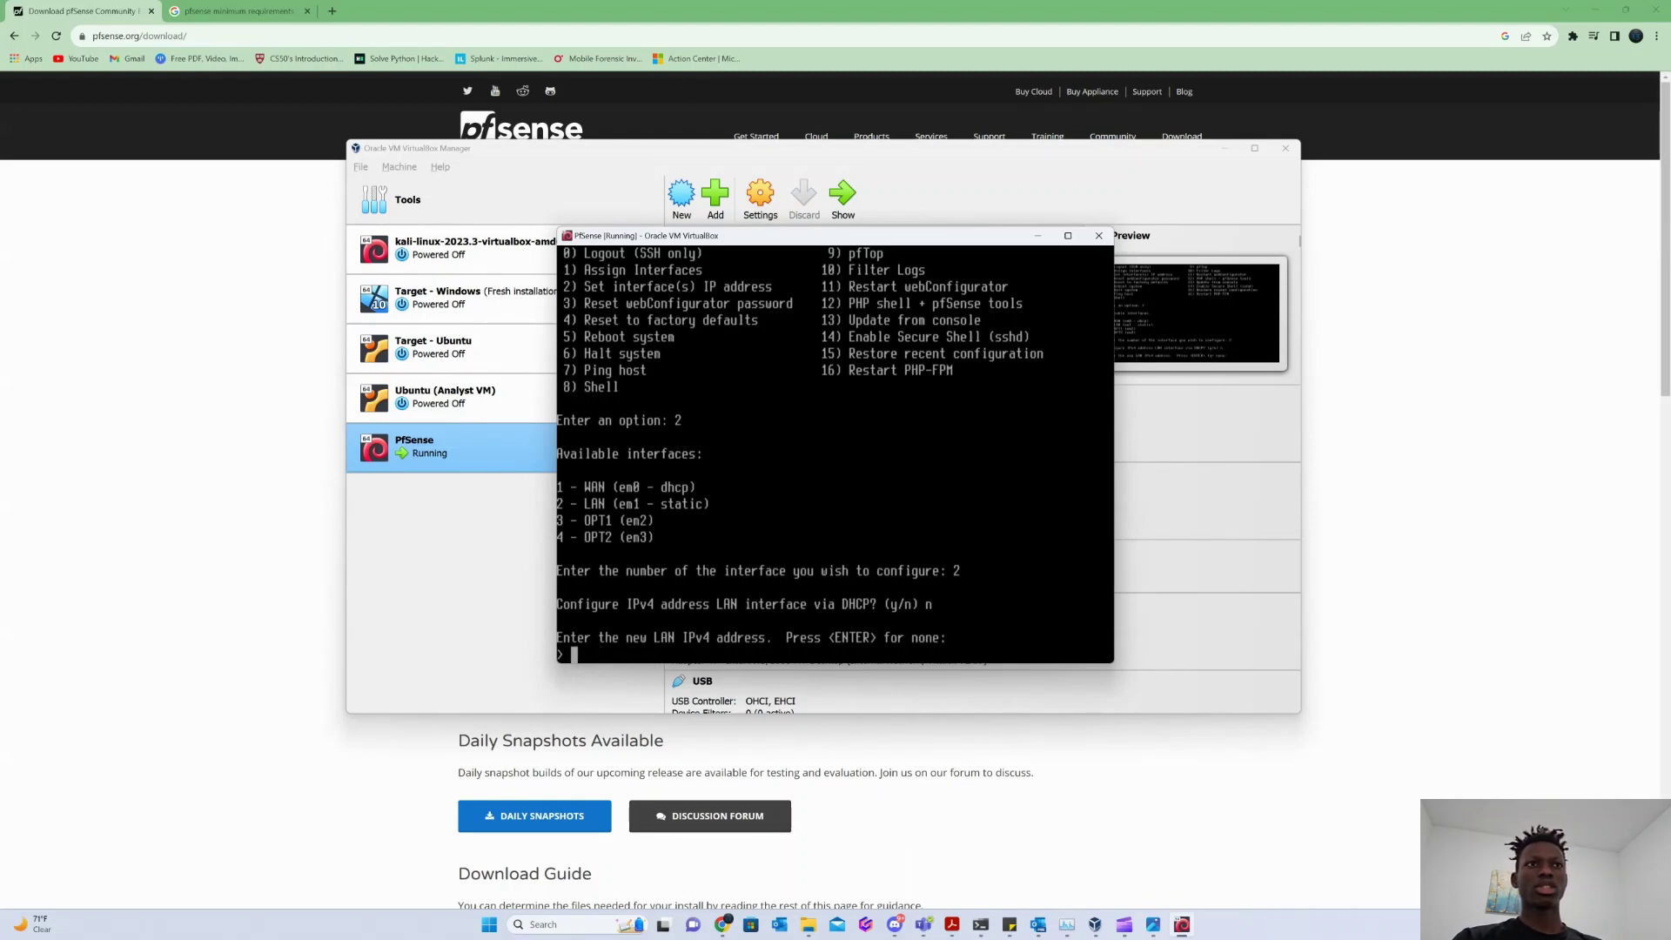
text(192.1)
text(68)
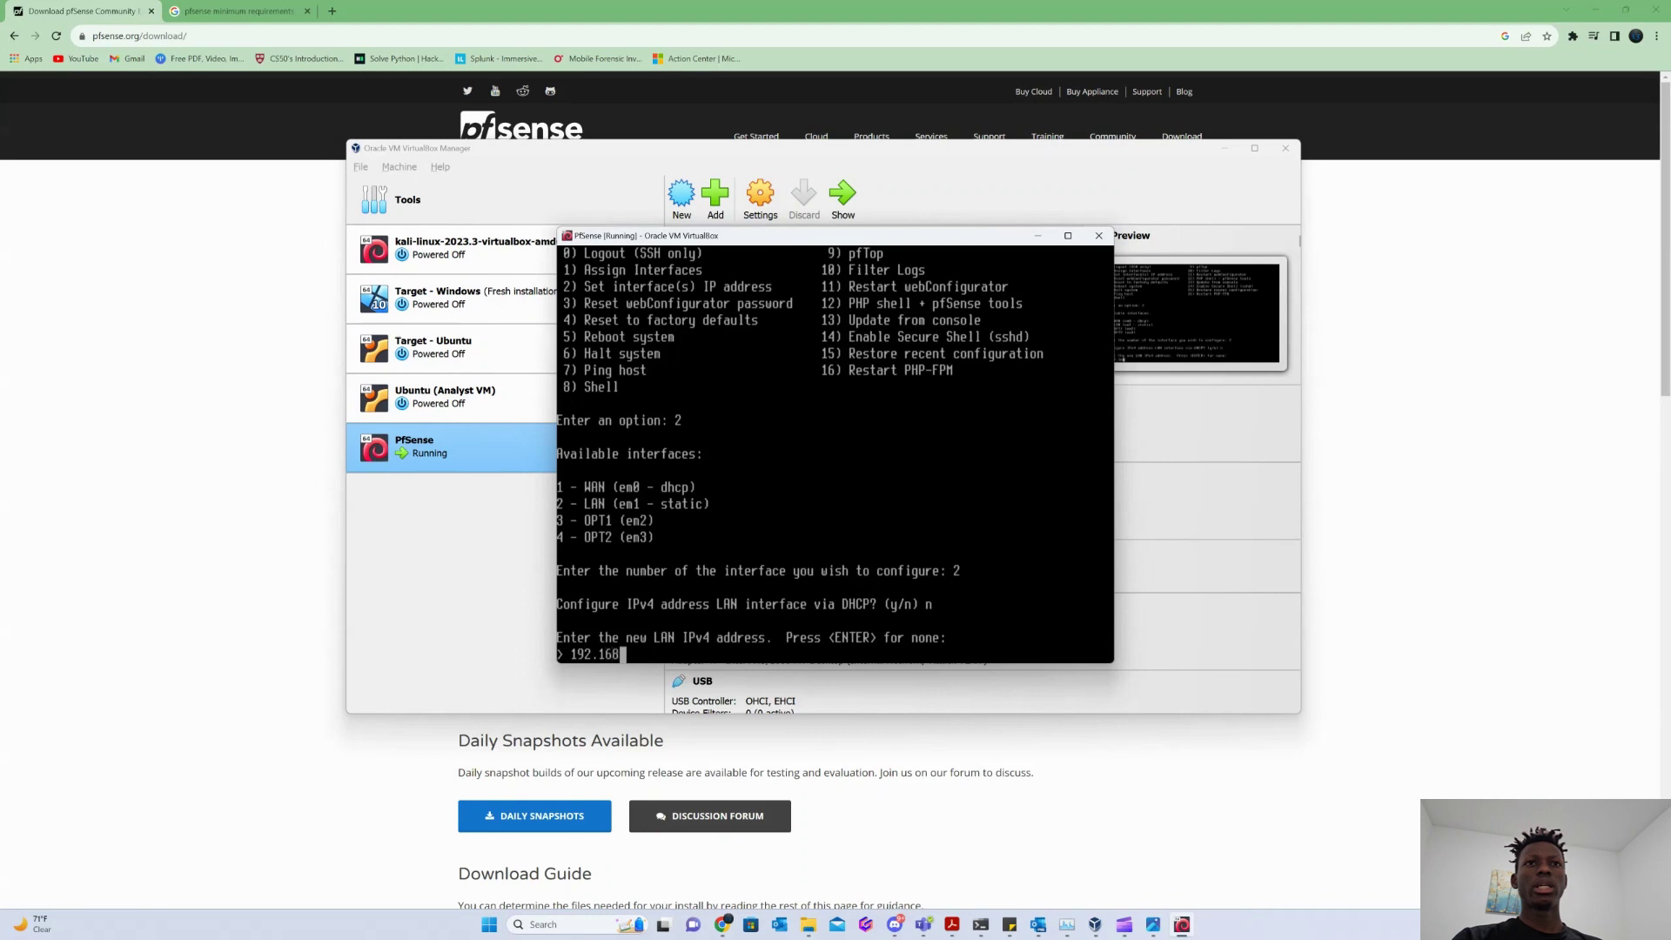
text(.20.1)
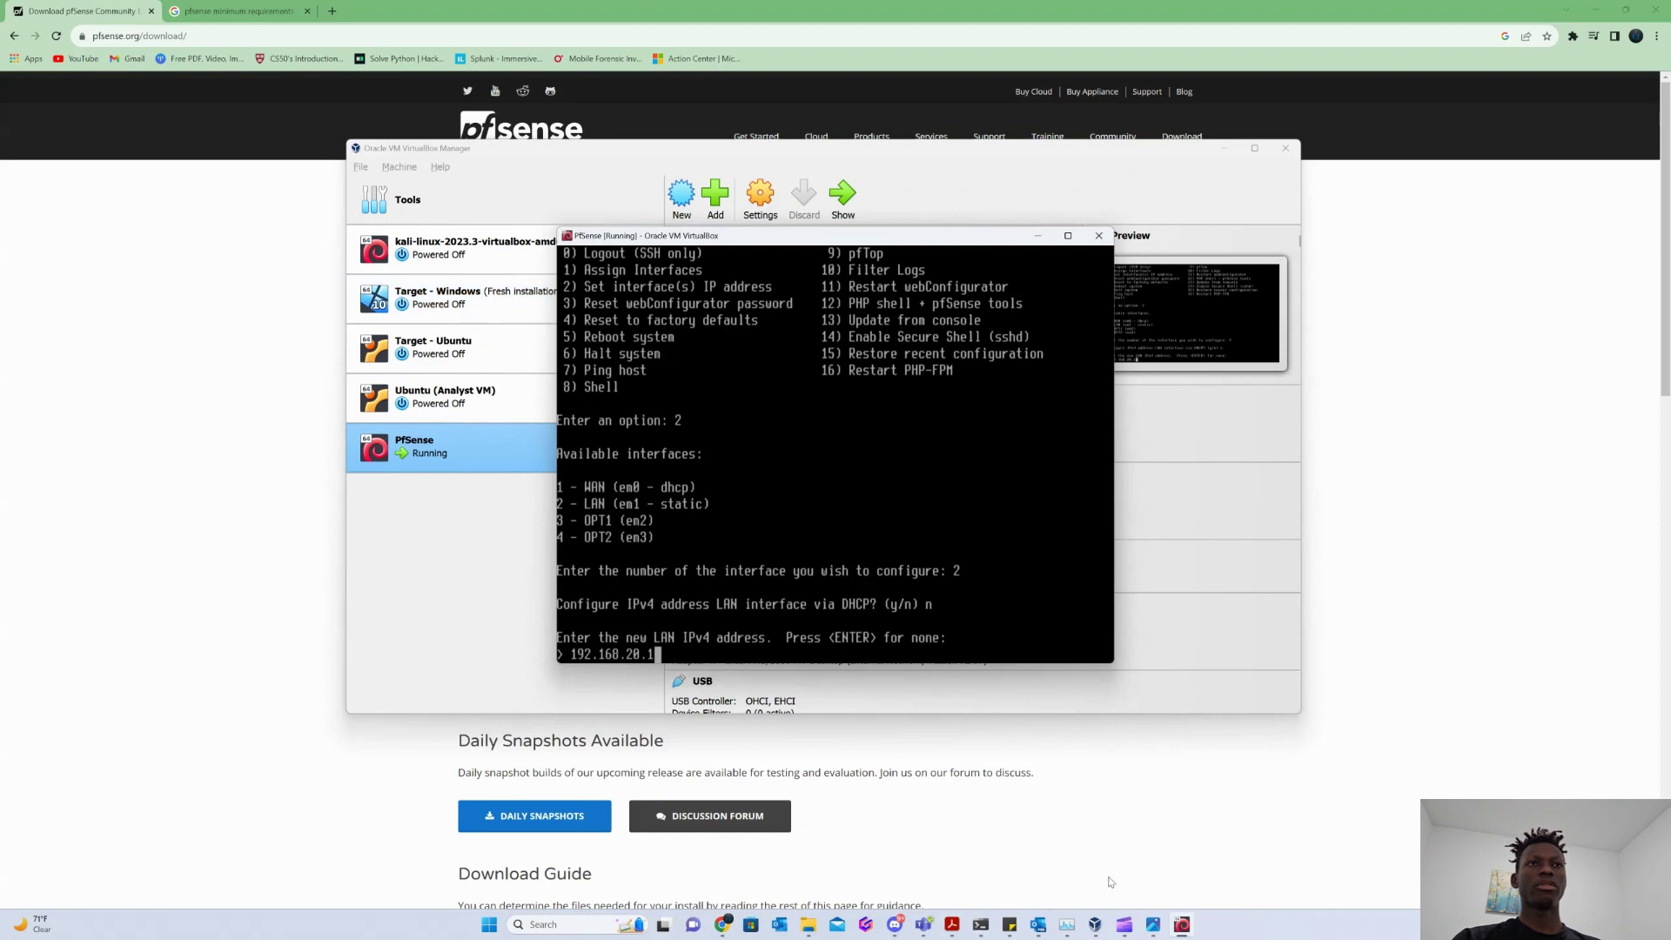
click(1154, 925)
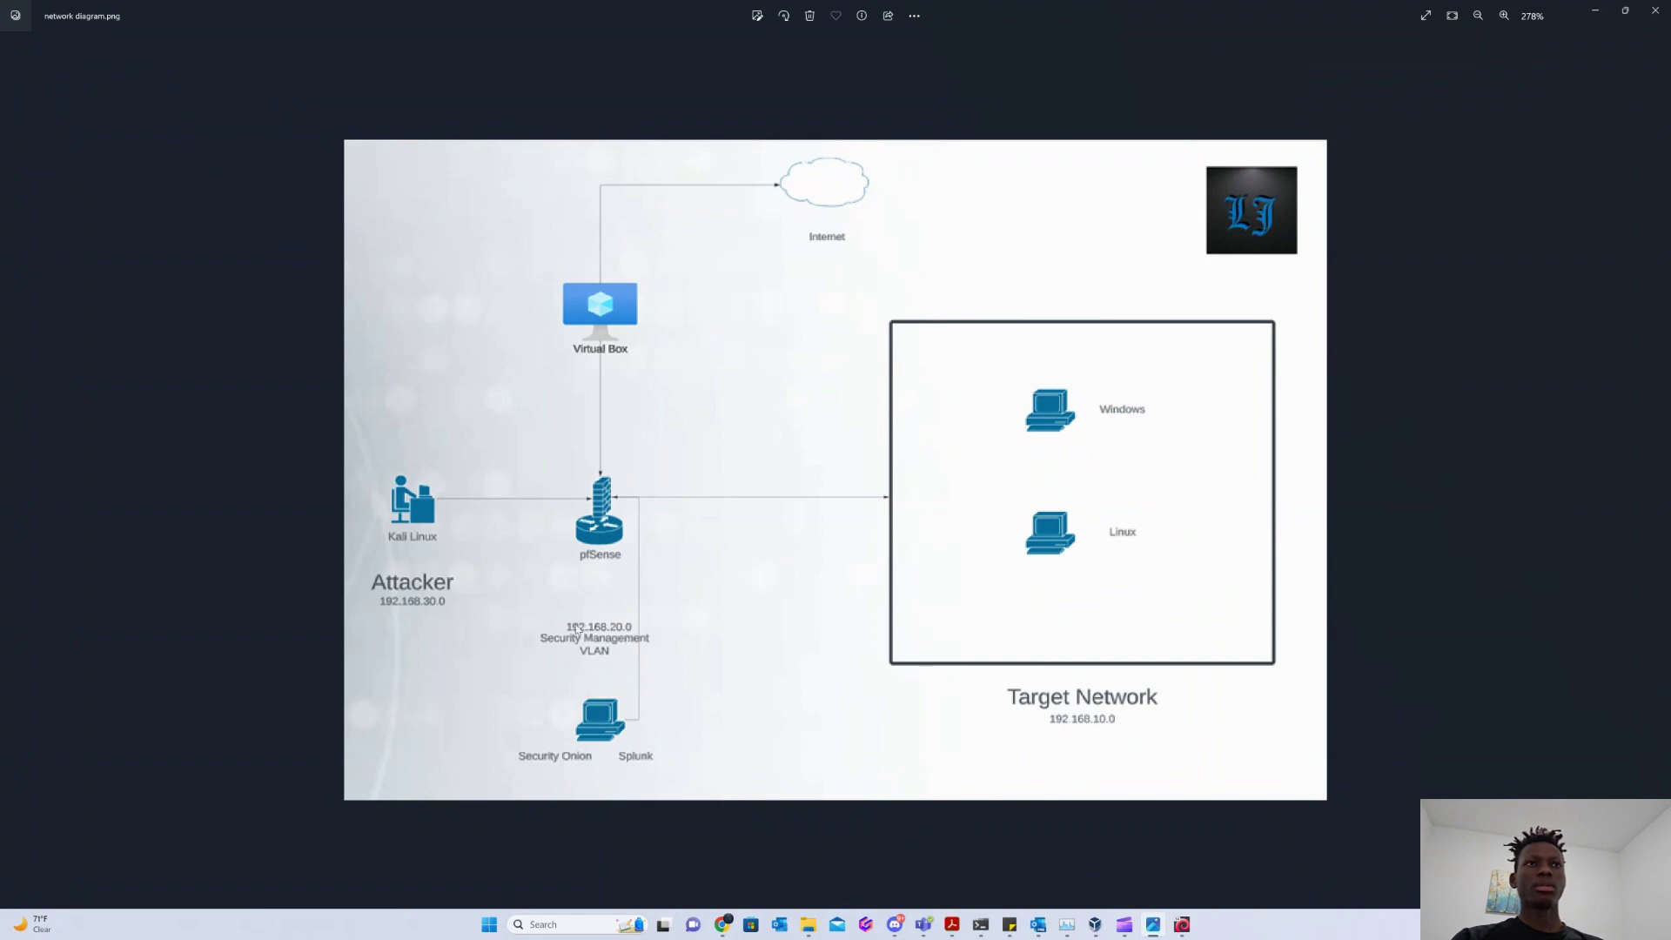
Switch from the network diagram back to the pfSense console with Alt+Tab.
key(alt+Tab)
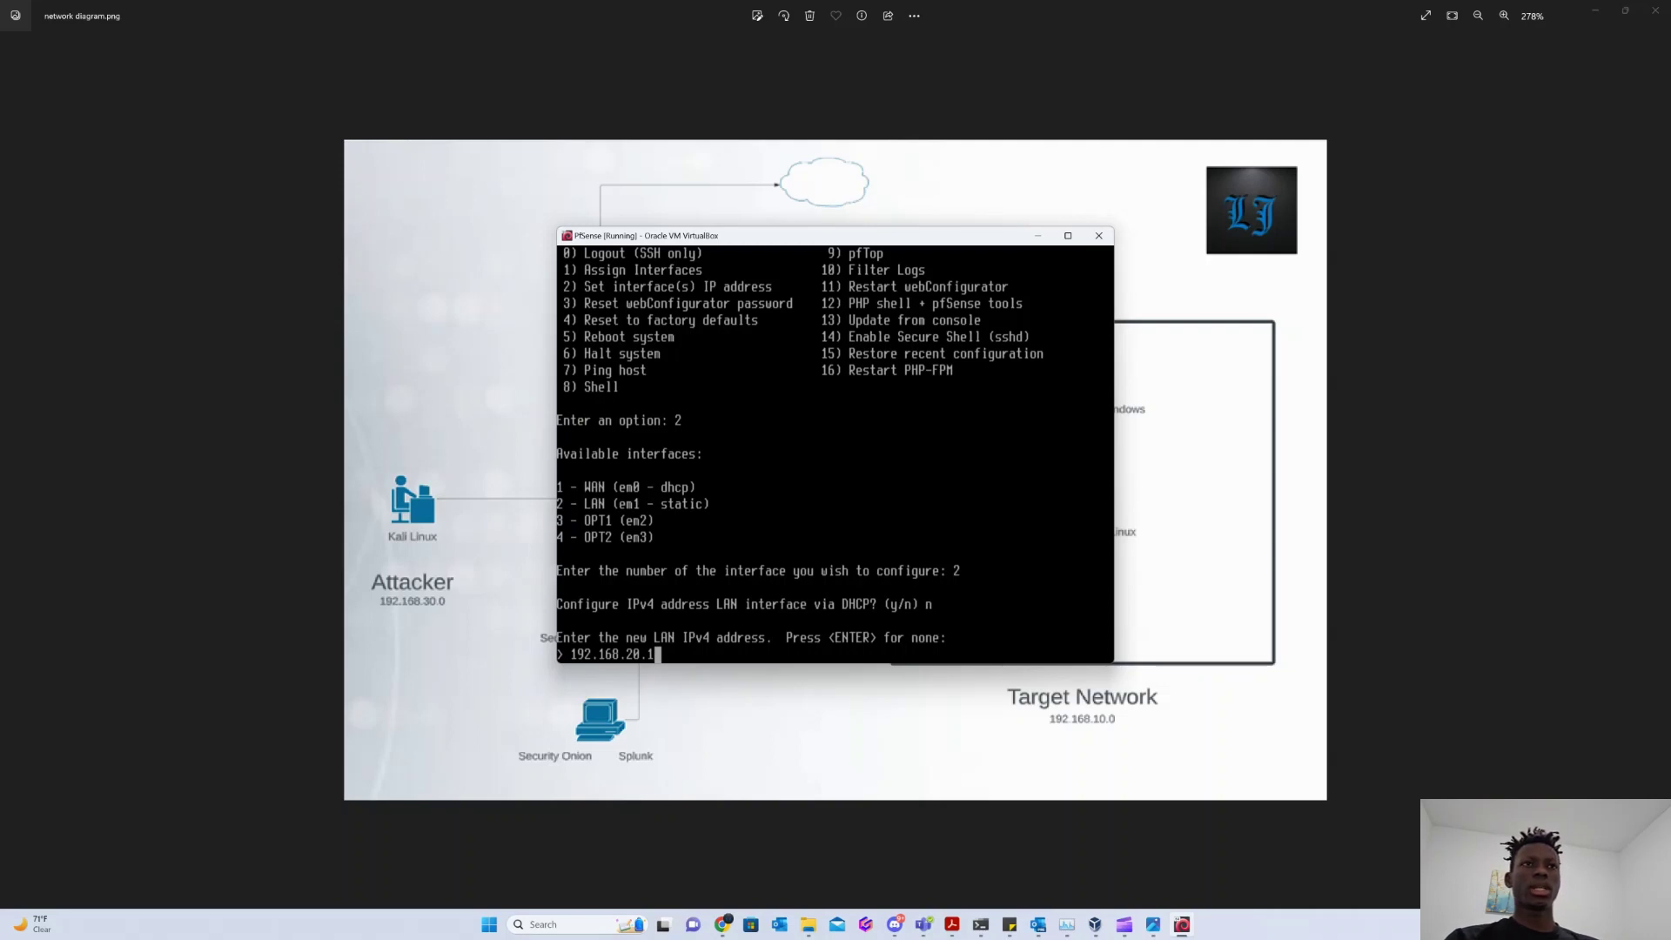
Confirm LAN address 192.168.20.1 with a /24 subnet, no gateway and no IPv6.
key(Return)
text(24)
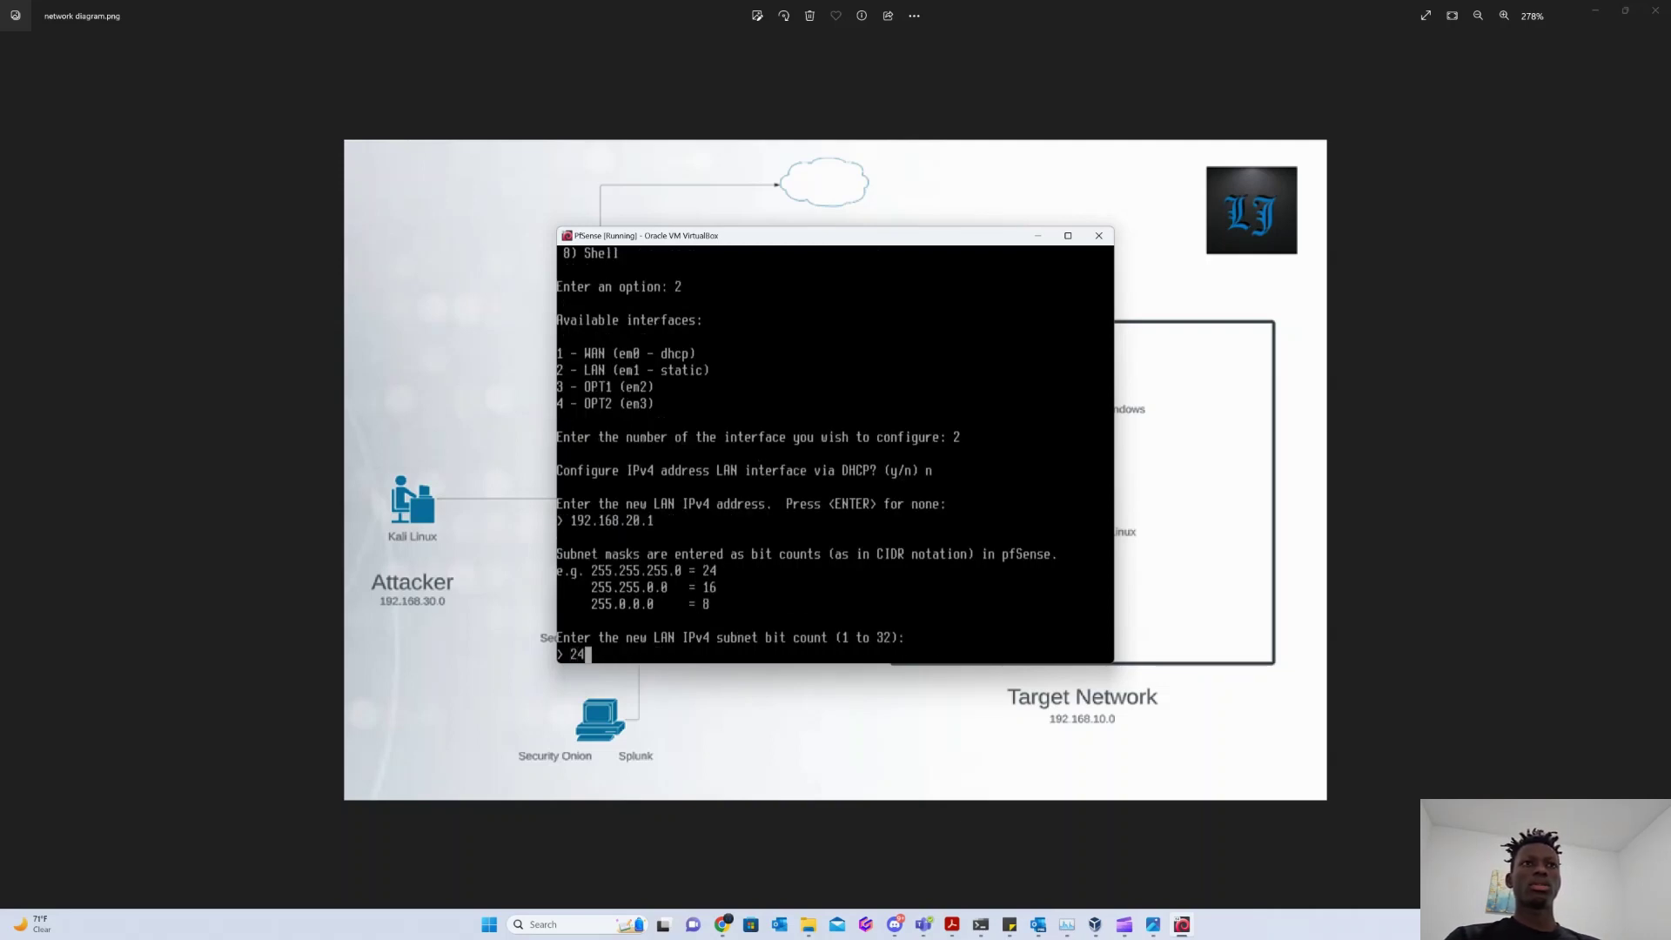
key(Return)
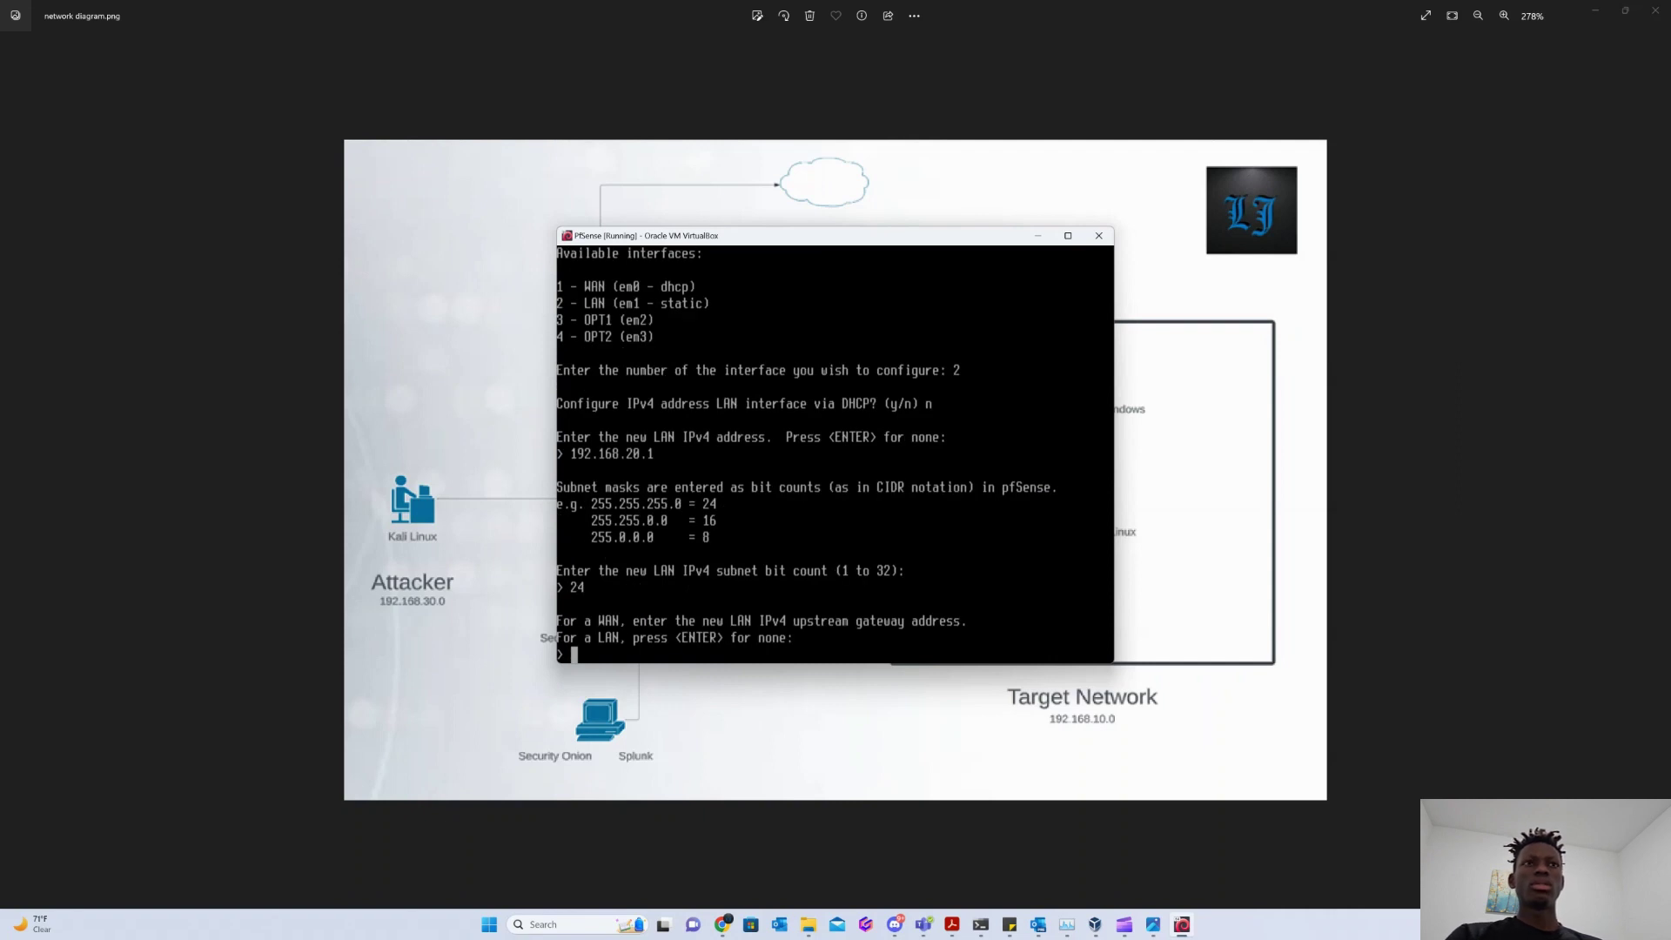
key(Return)
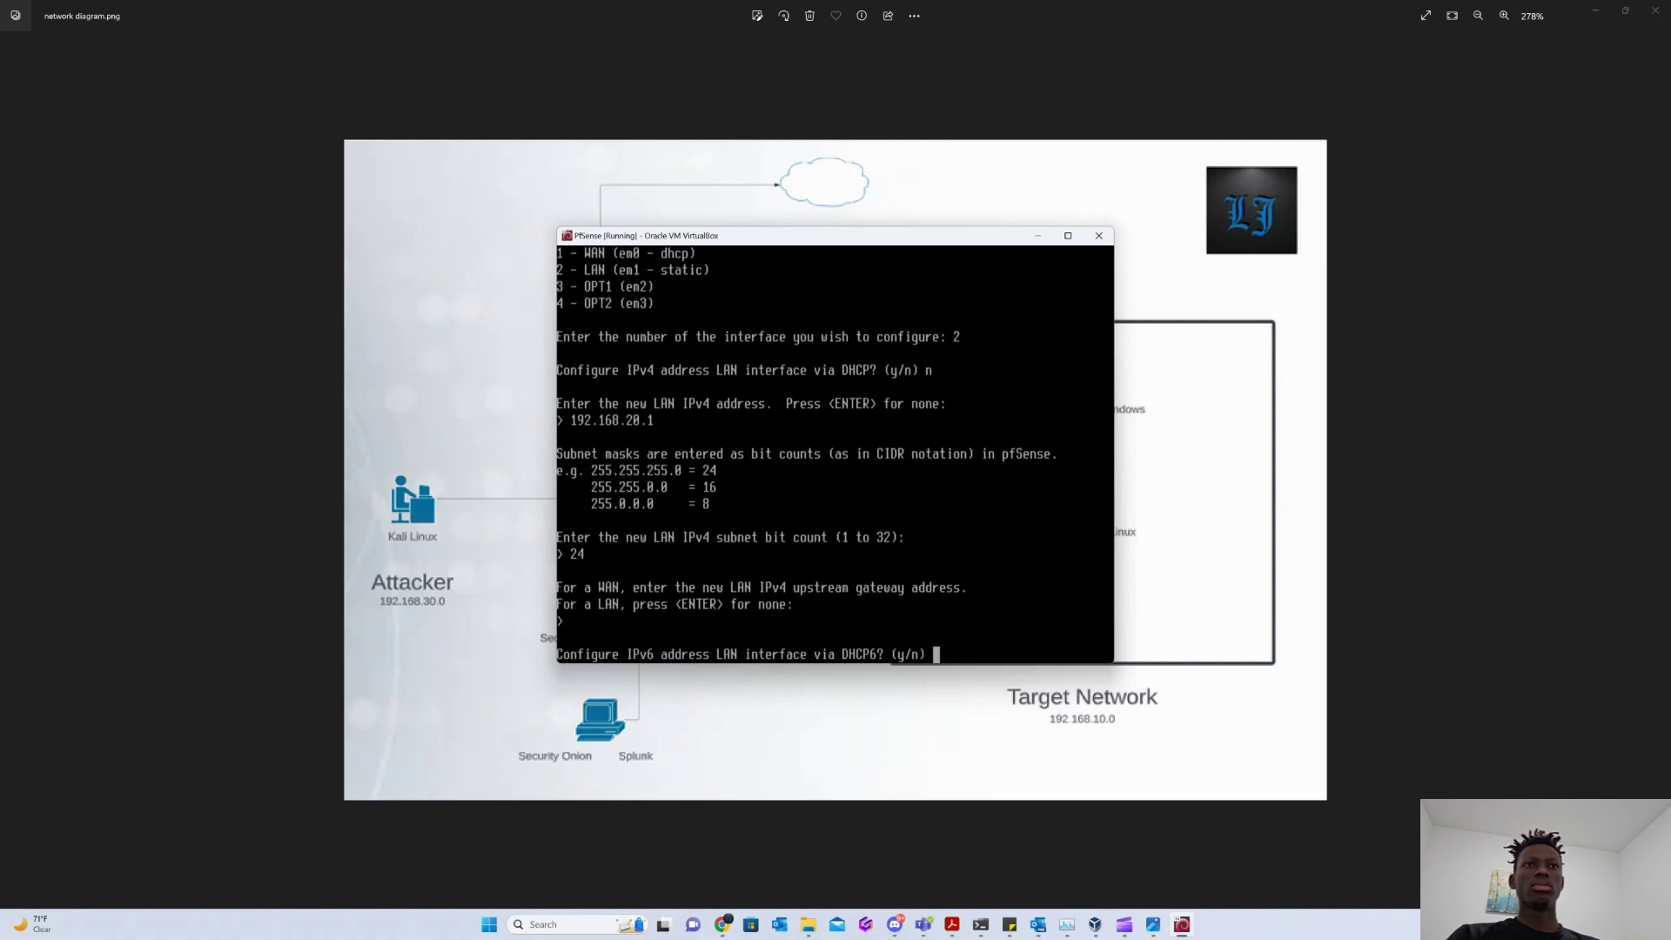
text(n)
key(Return)
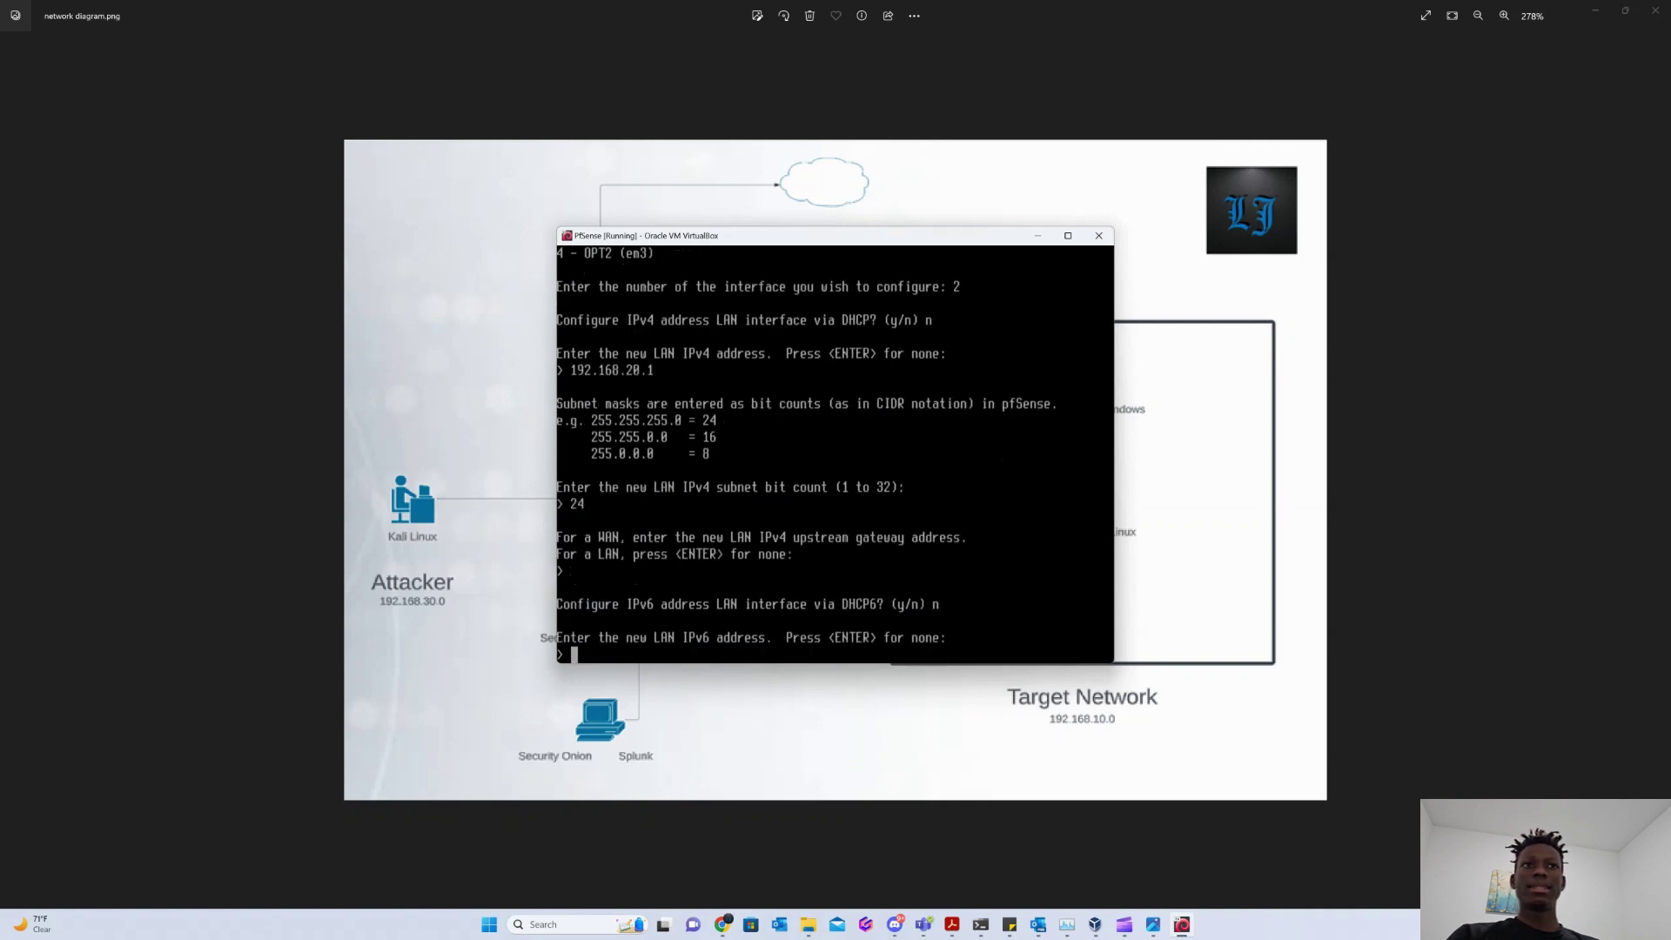
key(Return)
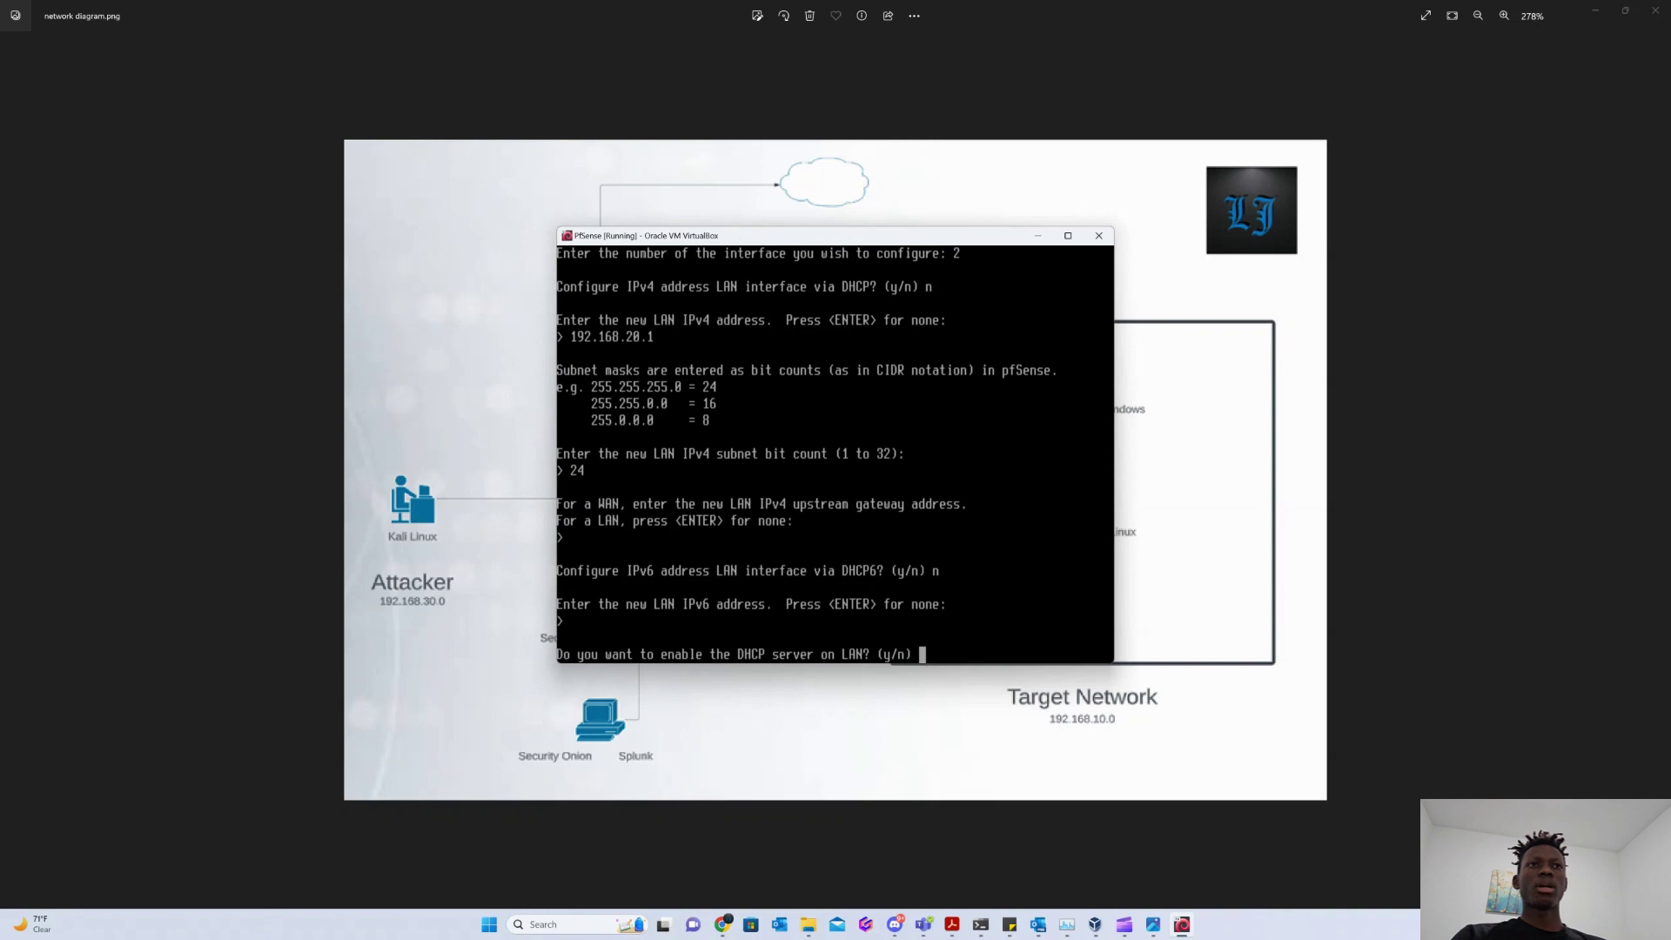
Enable the LAN DHCP server for 192.168.20.2–192.168.20.254, keep HTTPS and save.
text(y)
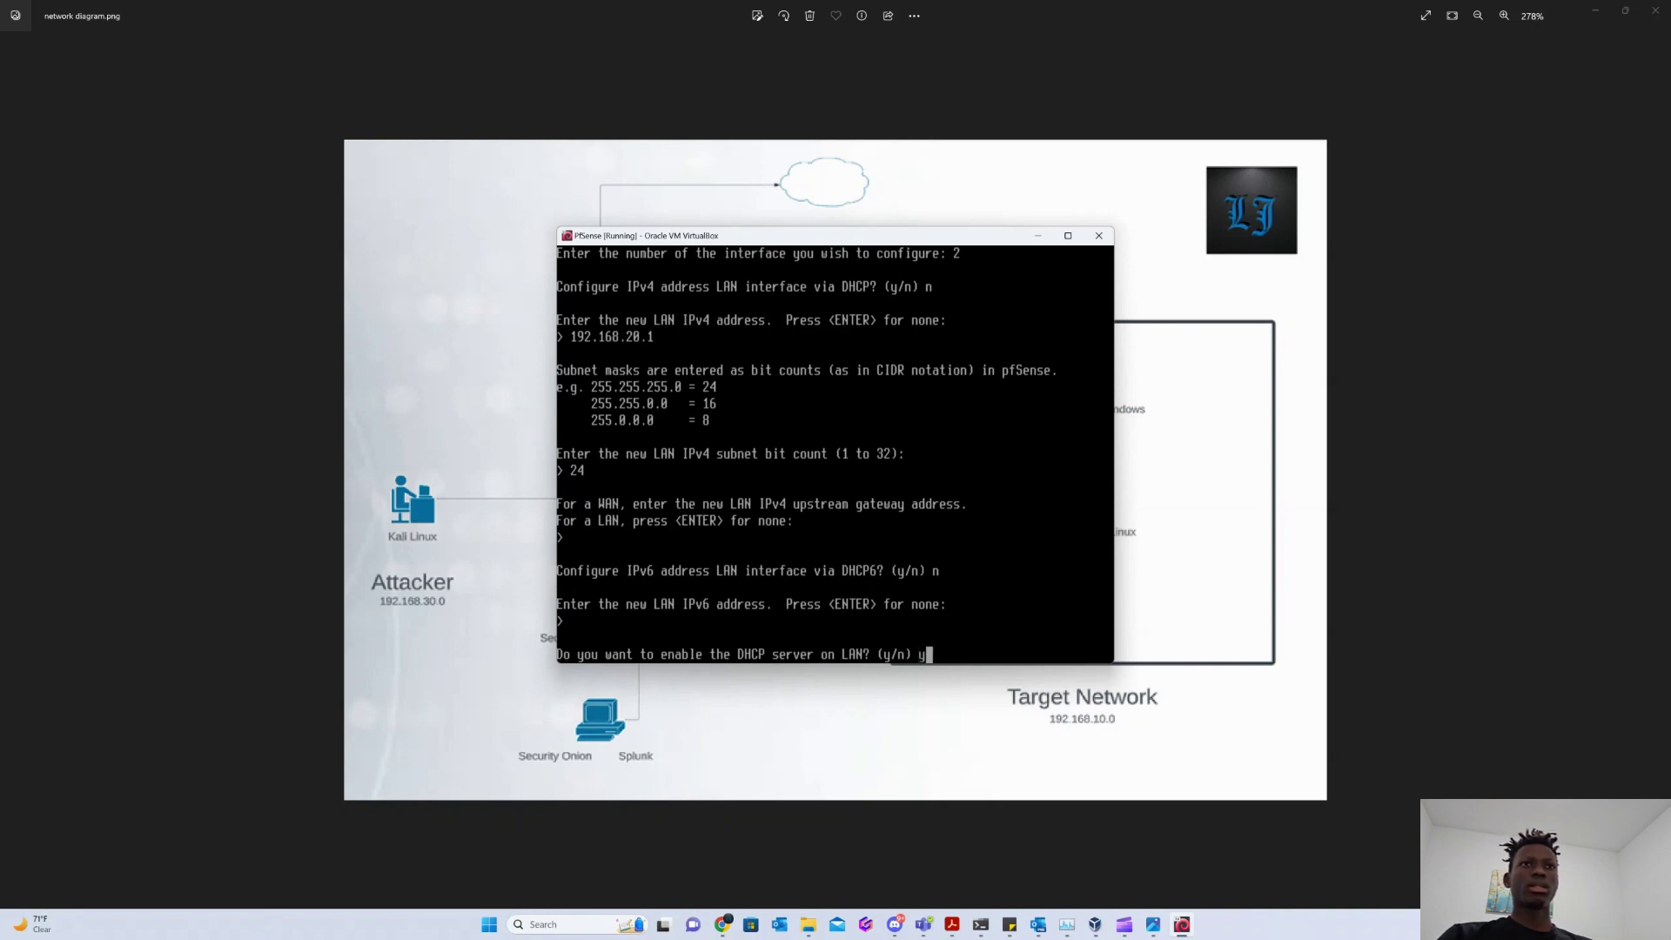
key(Return)
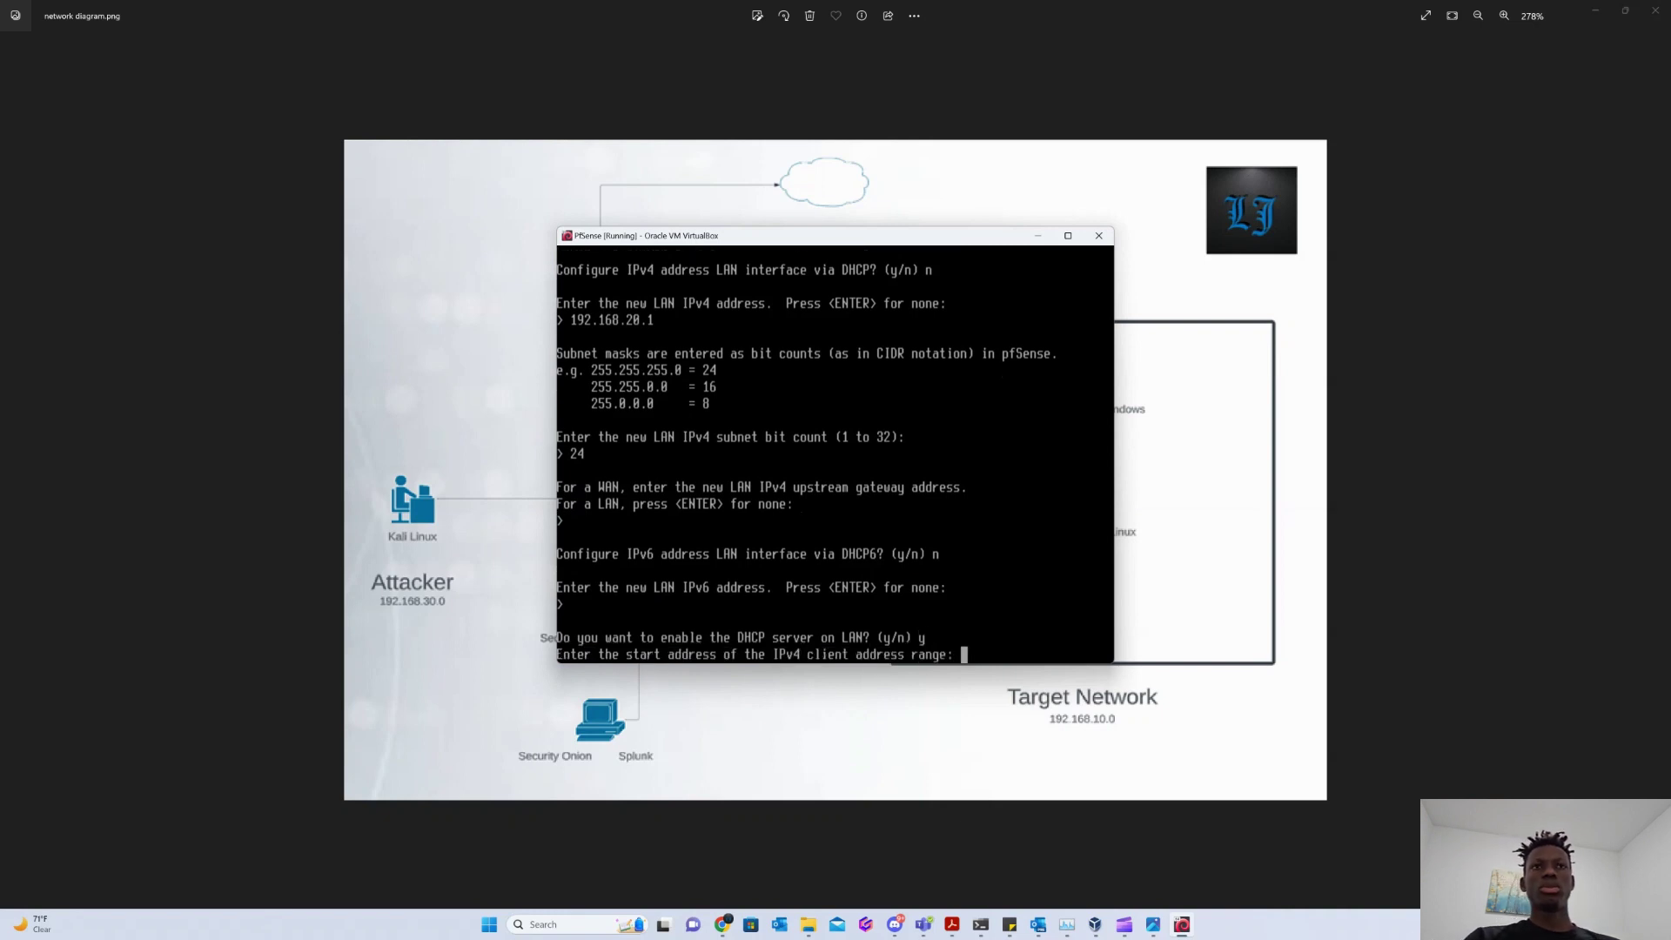
text(192.)
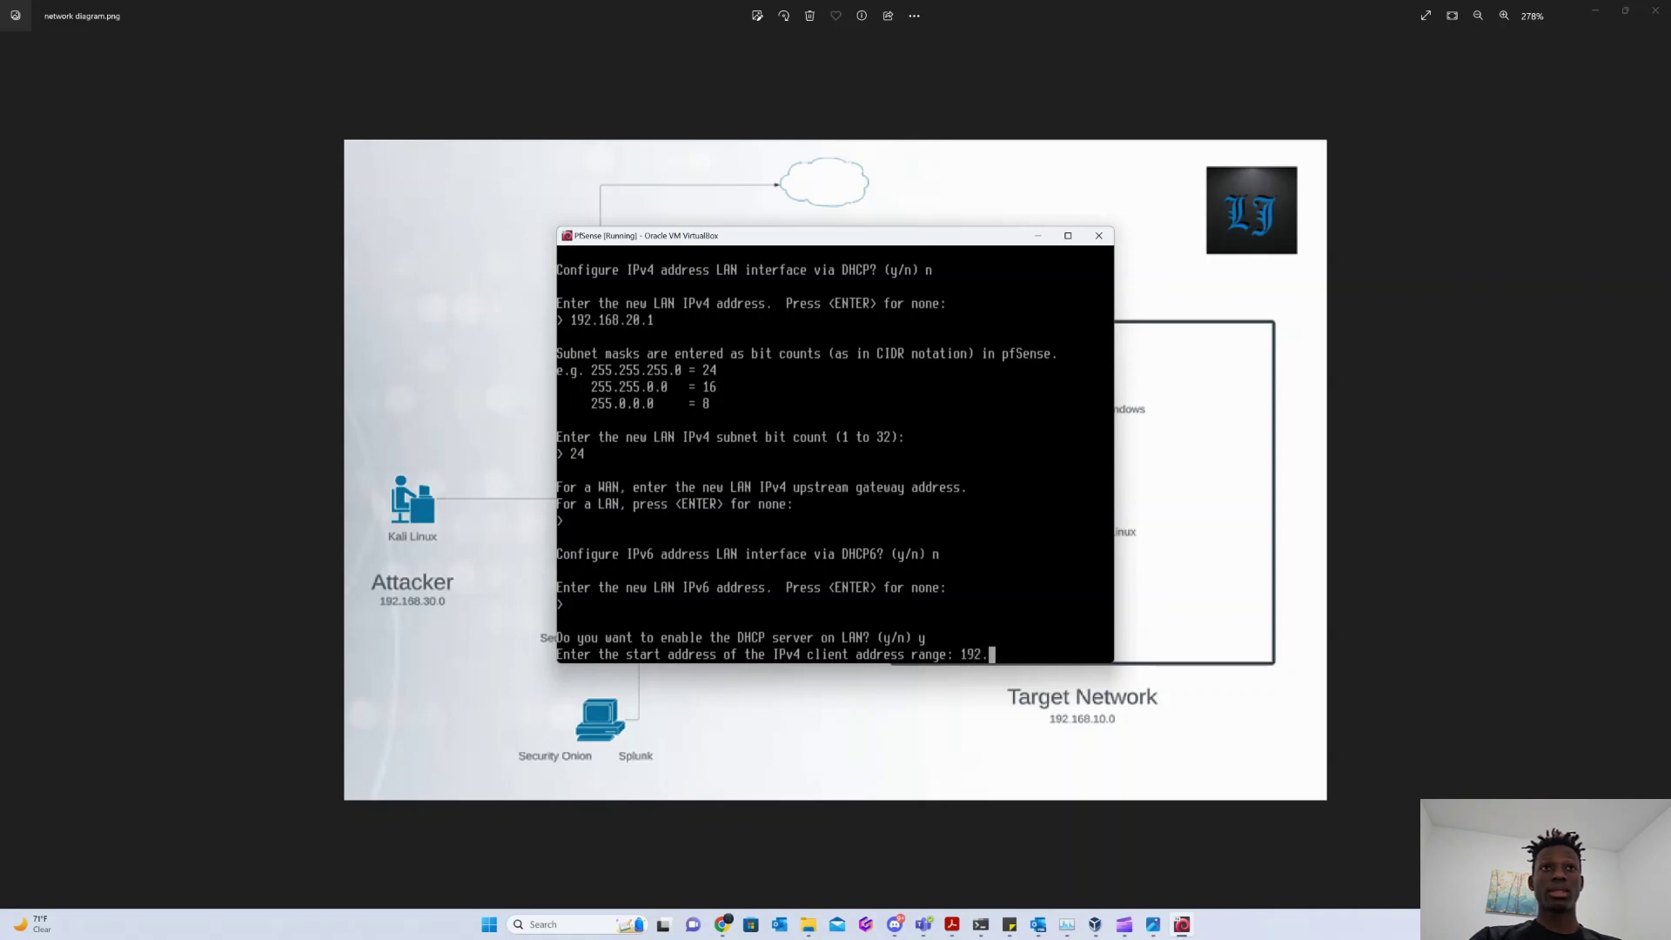
text(168.20.2)
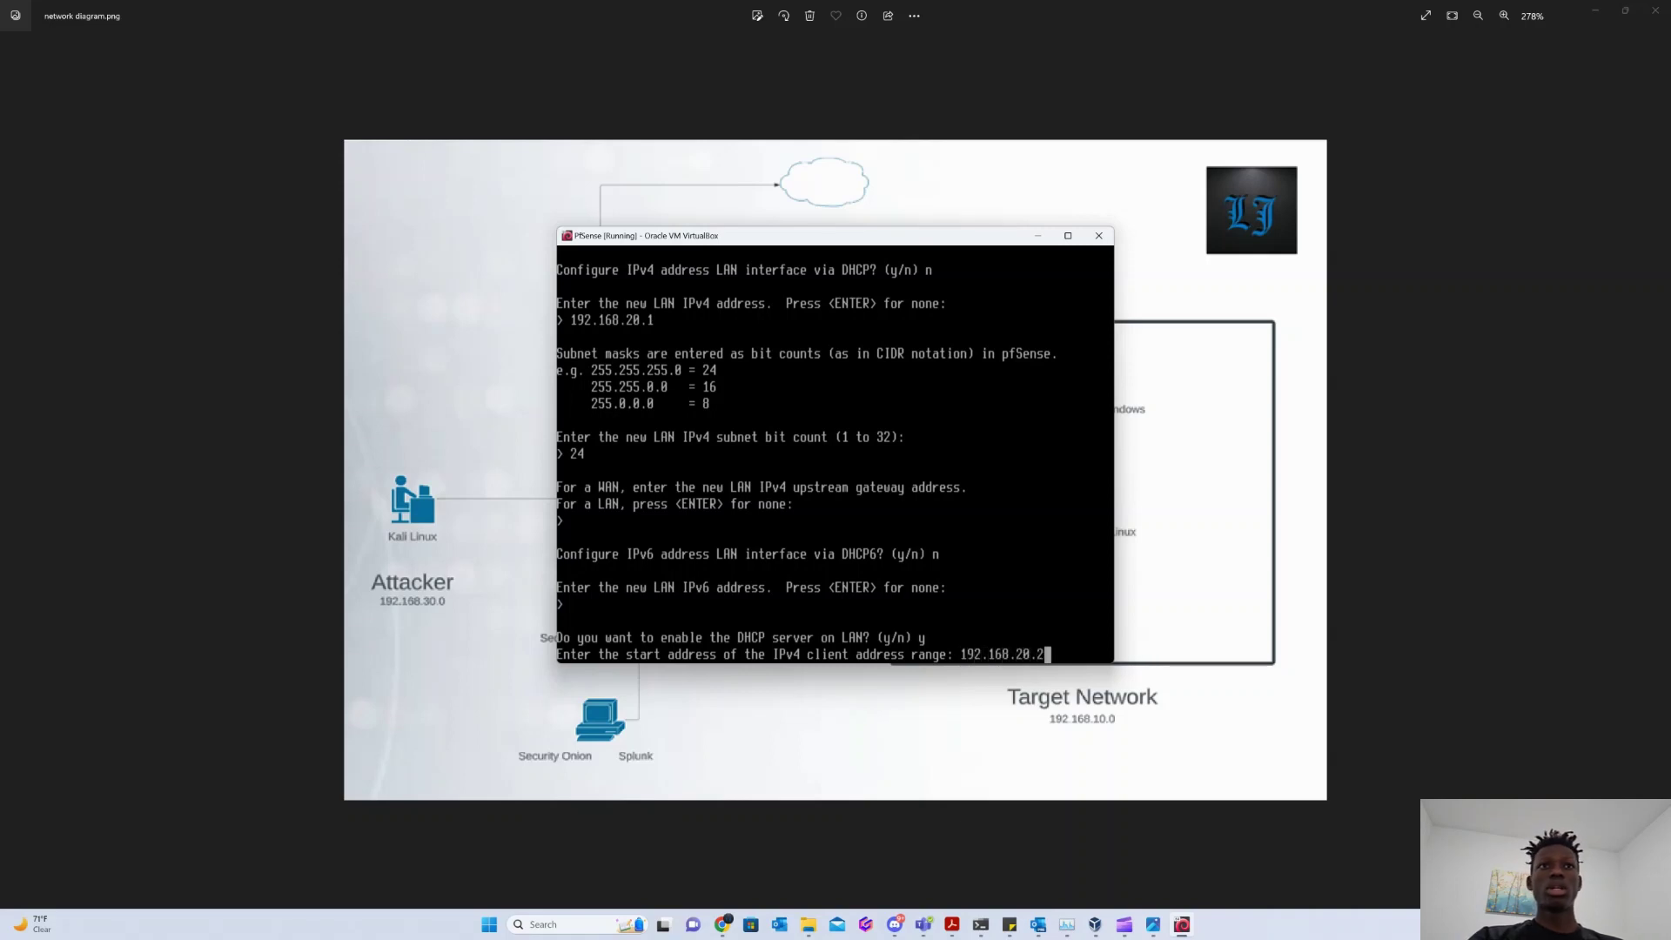
key(Return)
text(1)
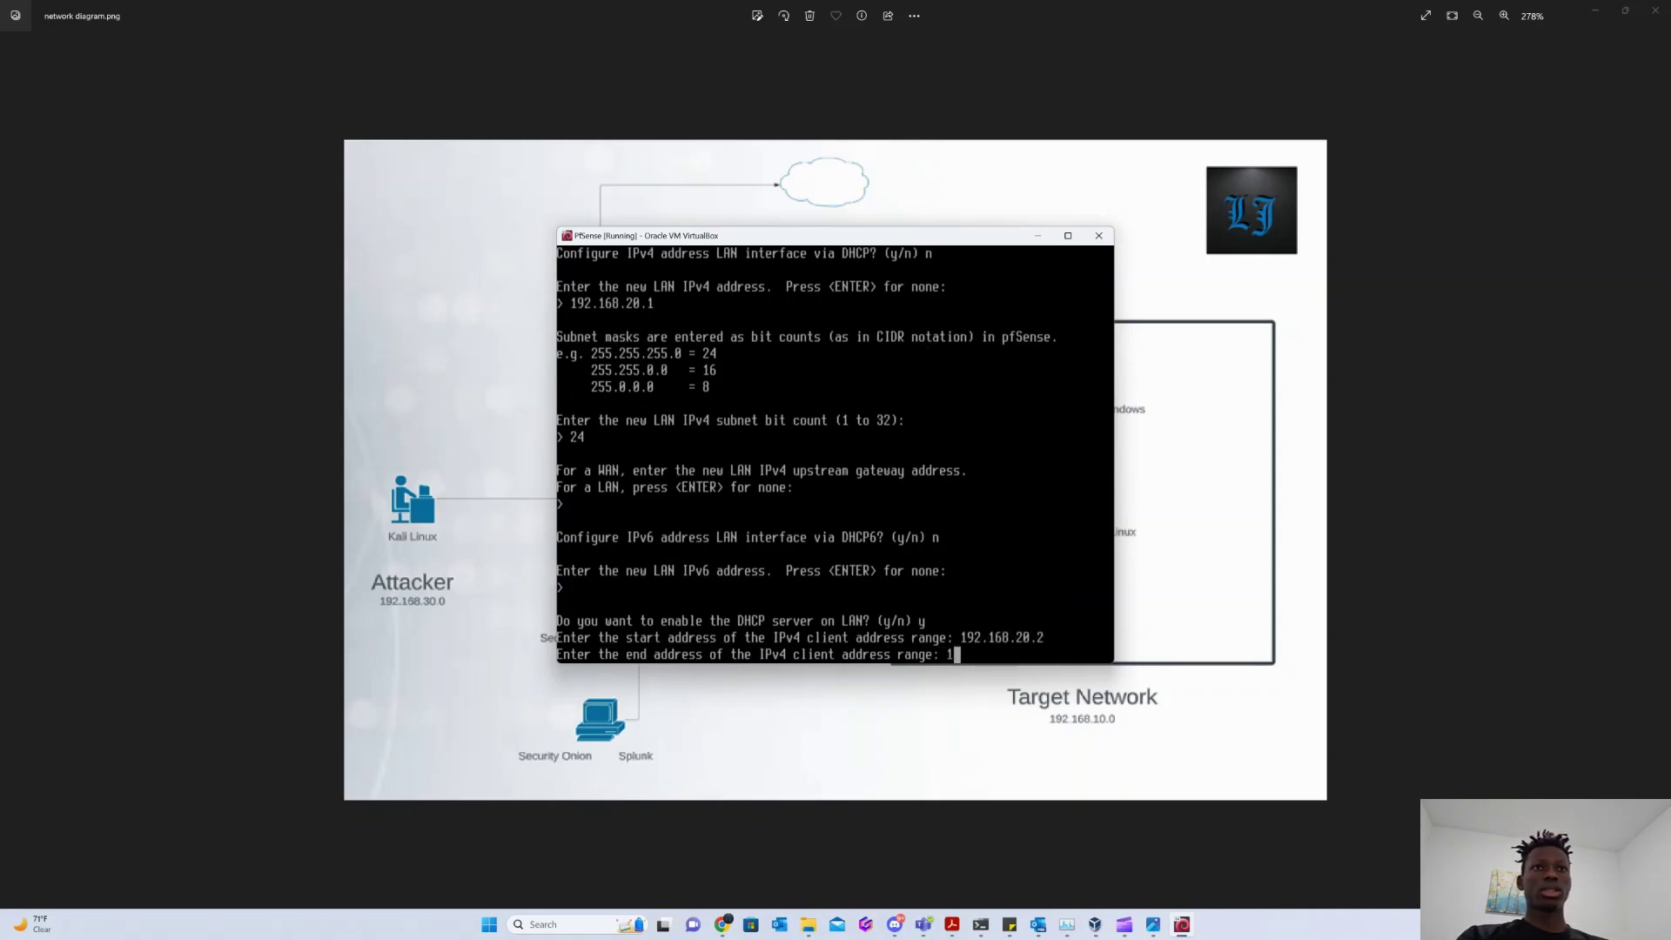
text(92.168.20)
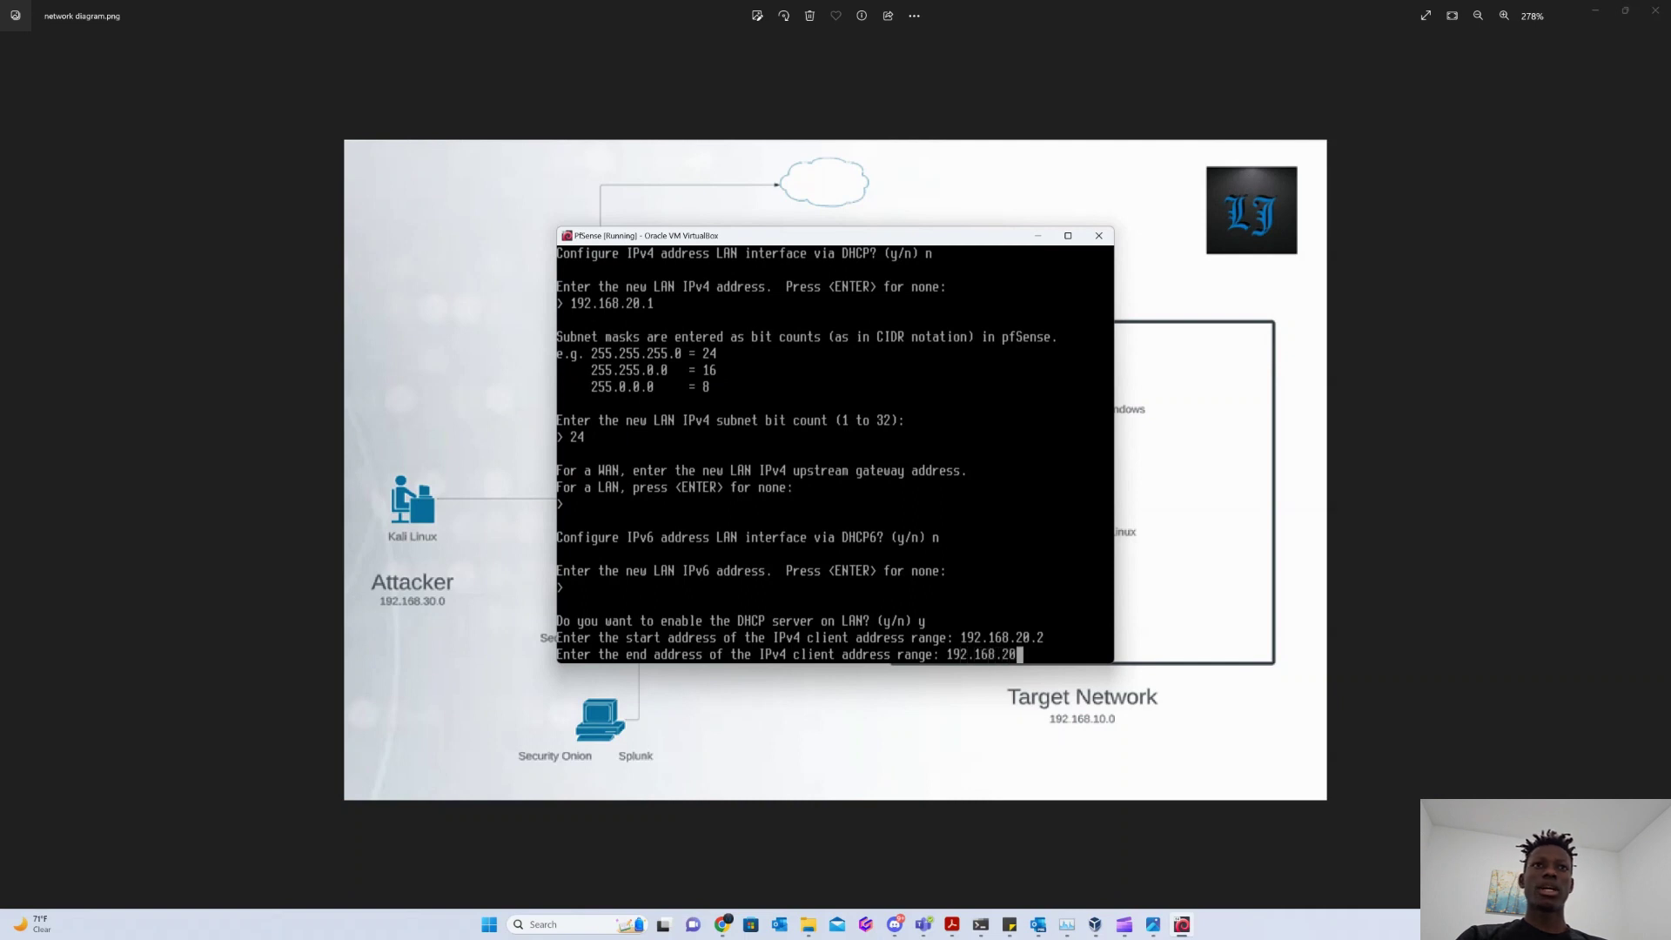
text(.25)
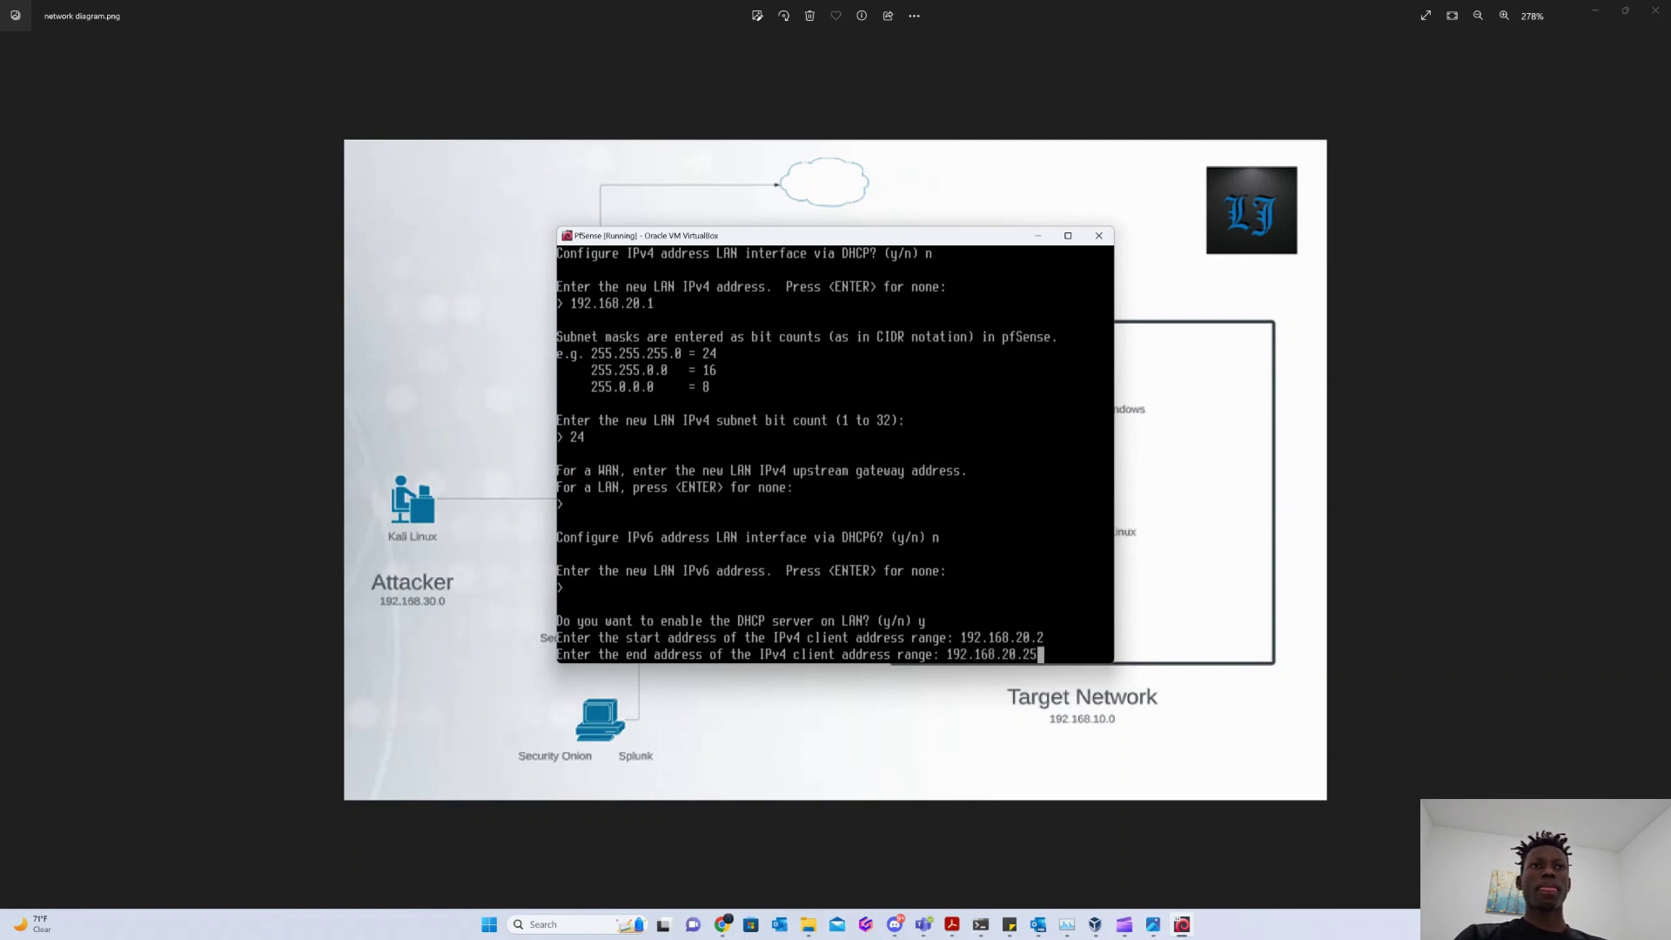
text(4)
key(Return)
text(n)
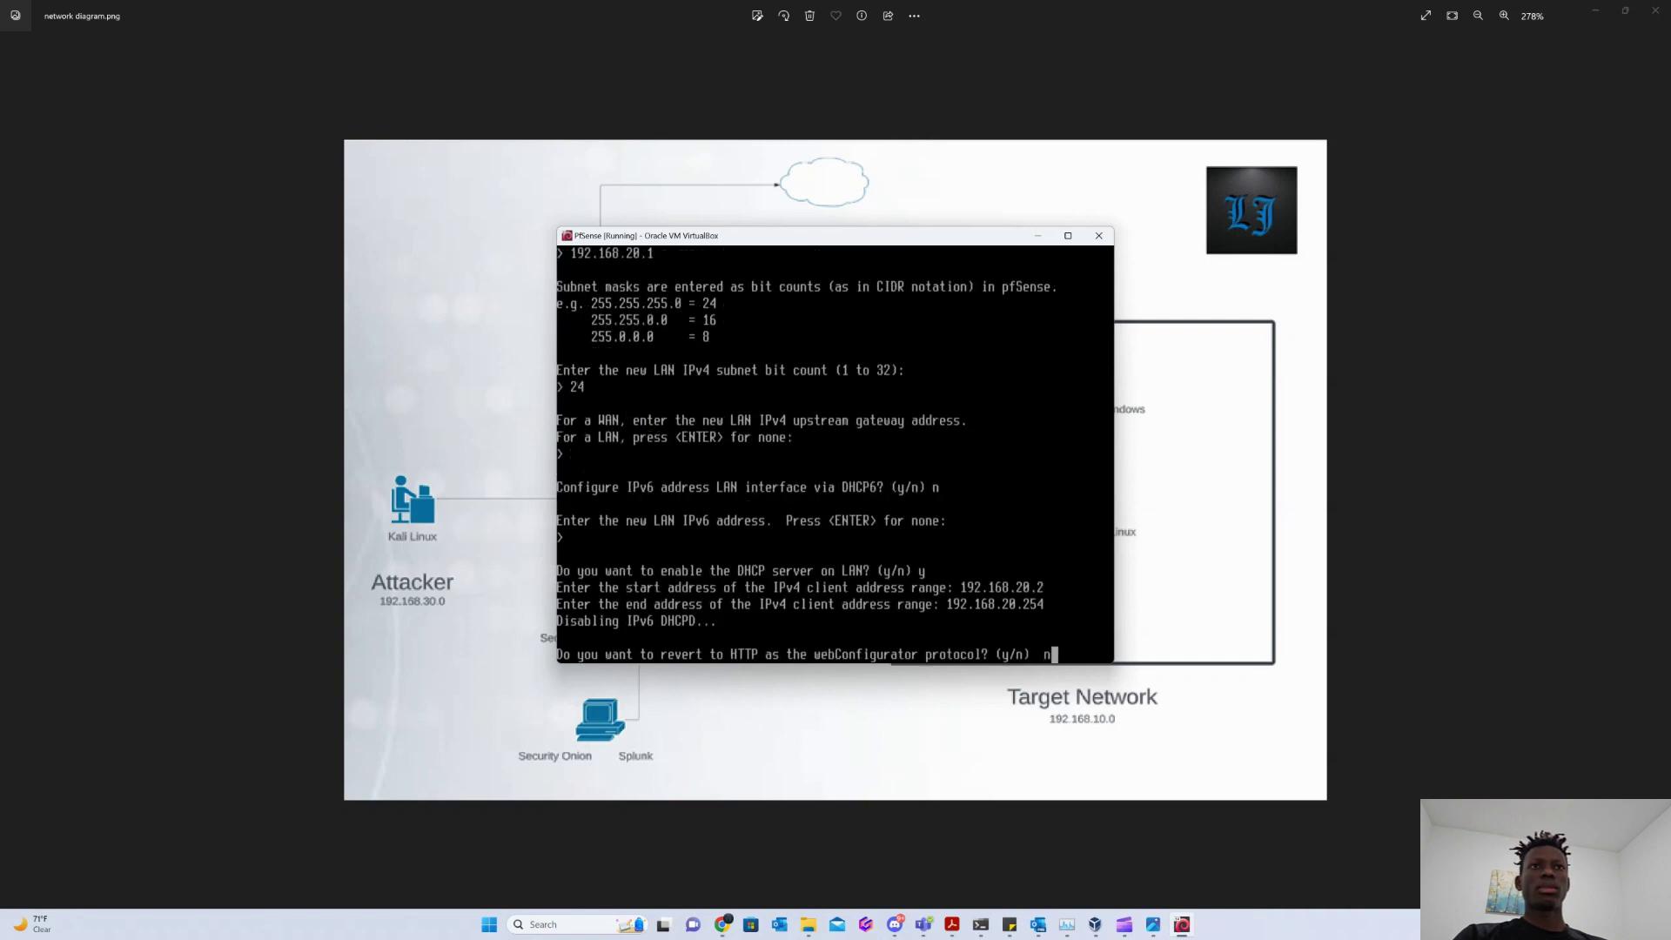
key(Return)
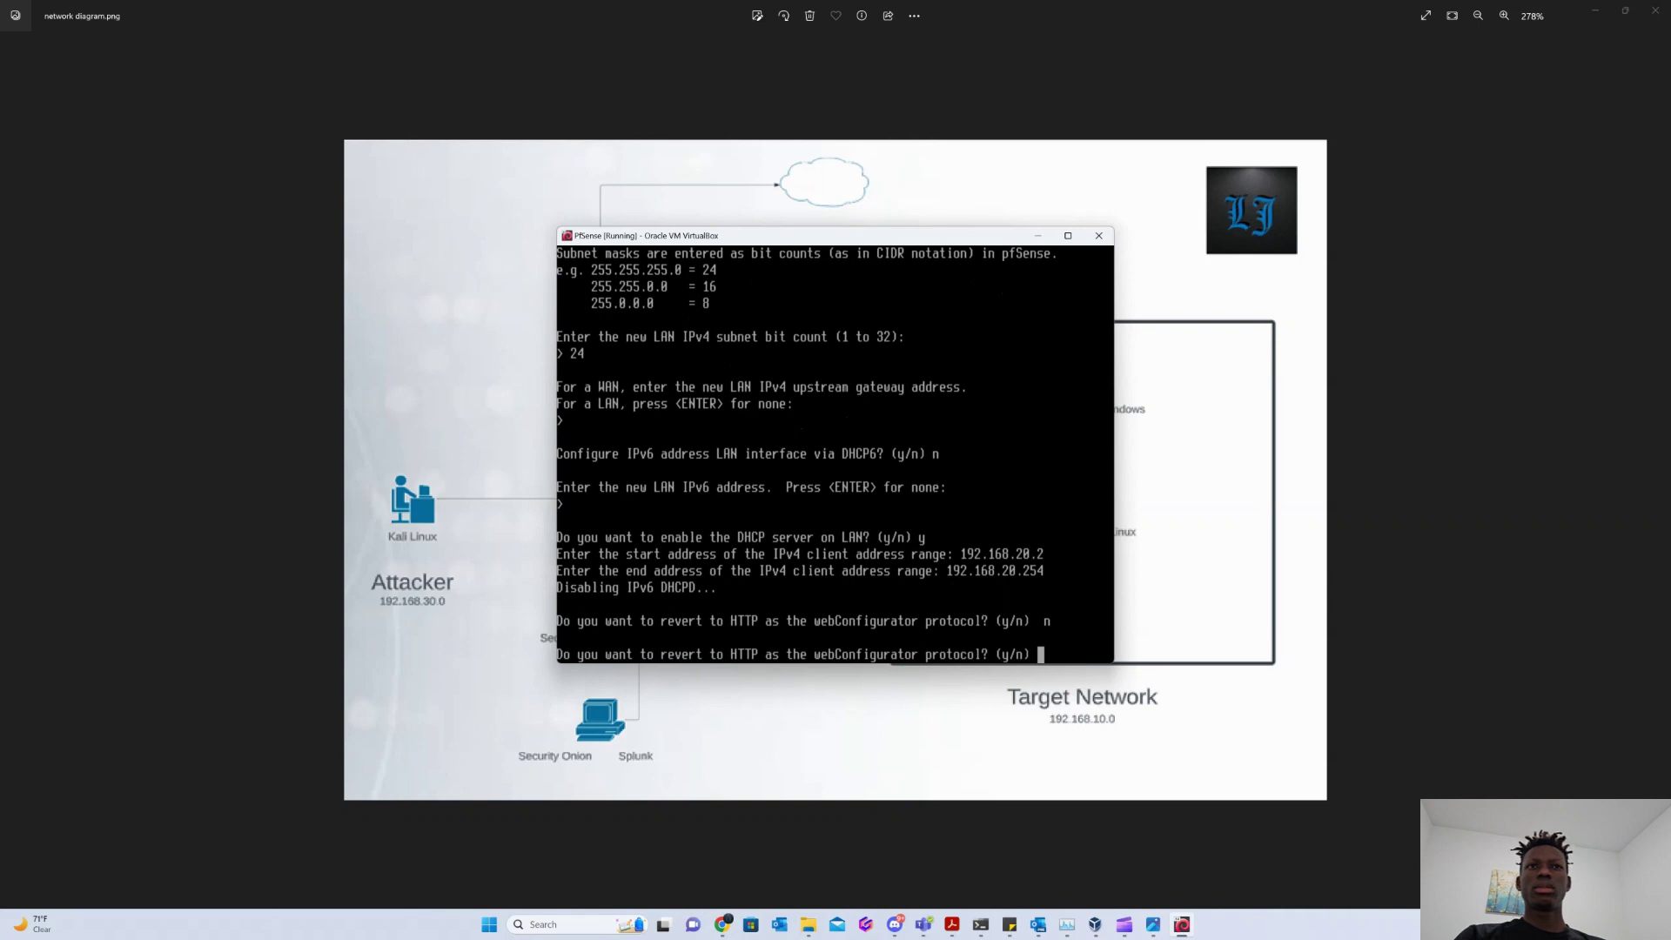
text(n)
key(Return)
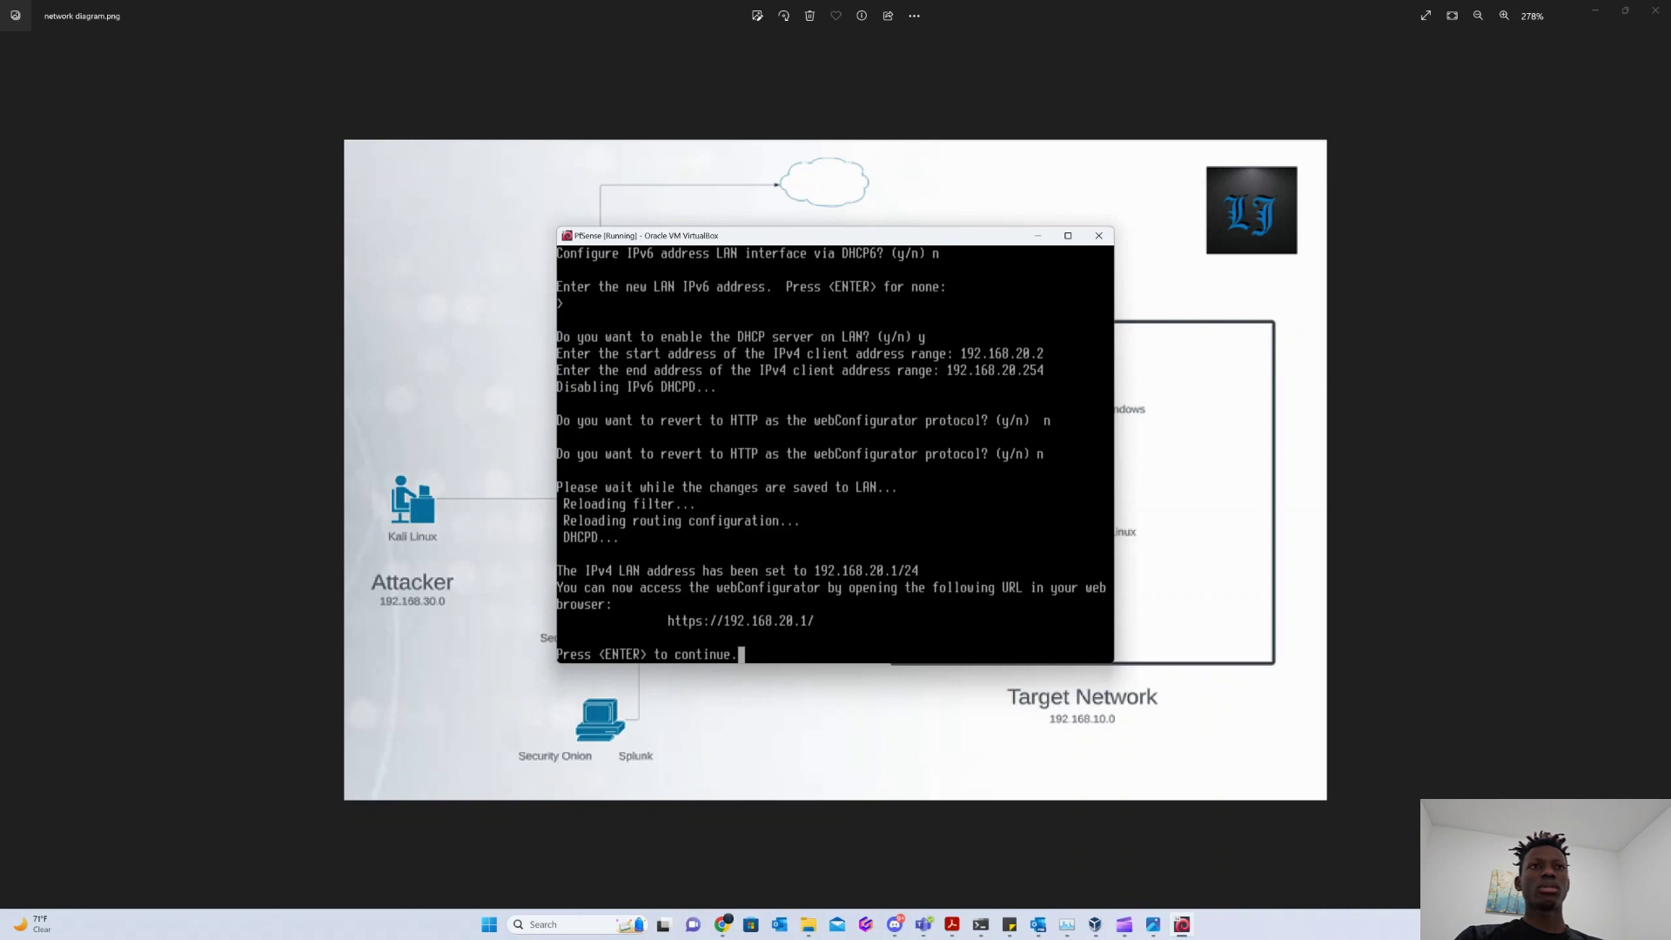
key(Return)
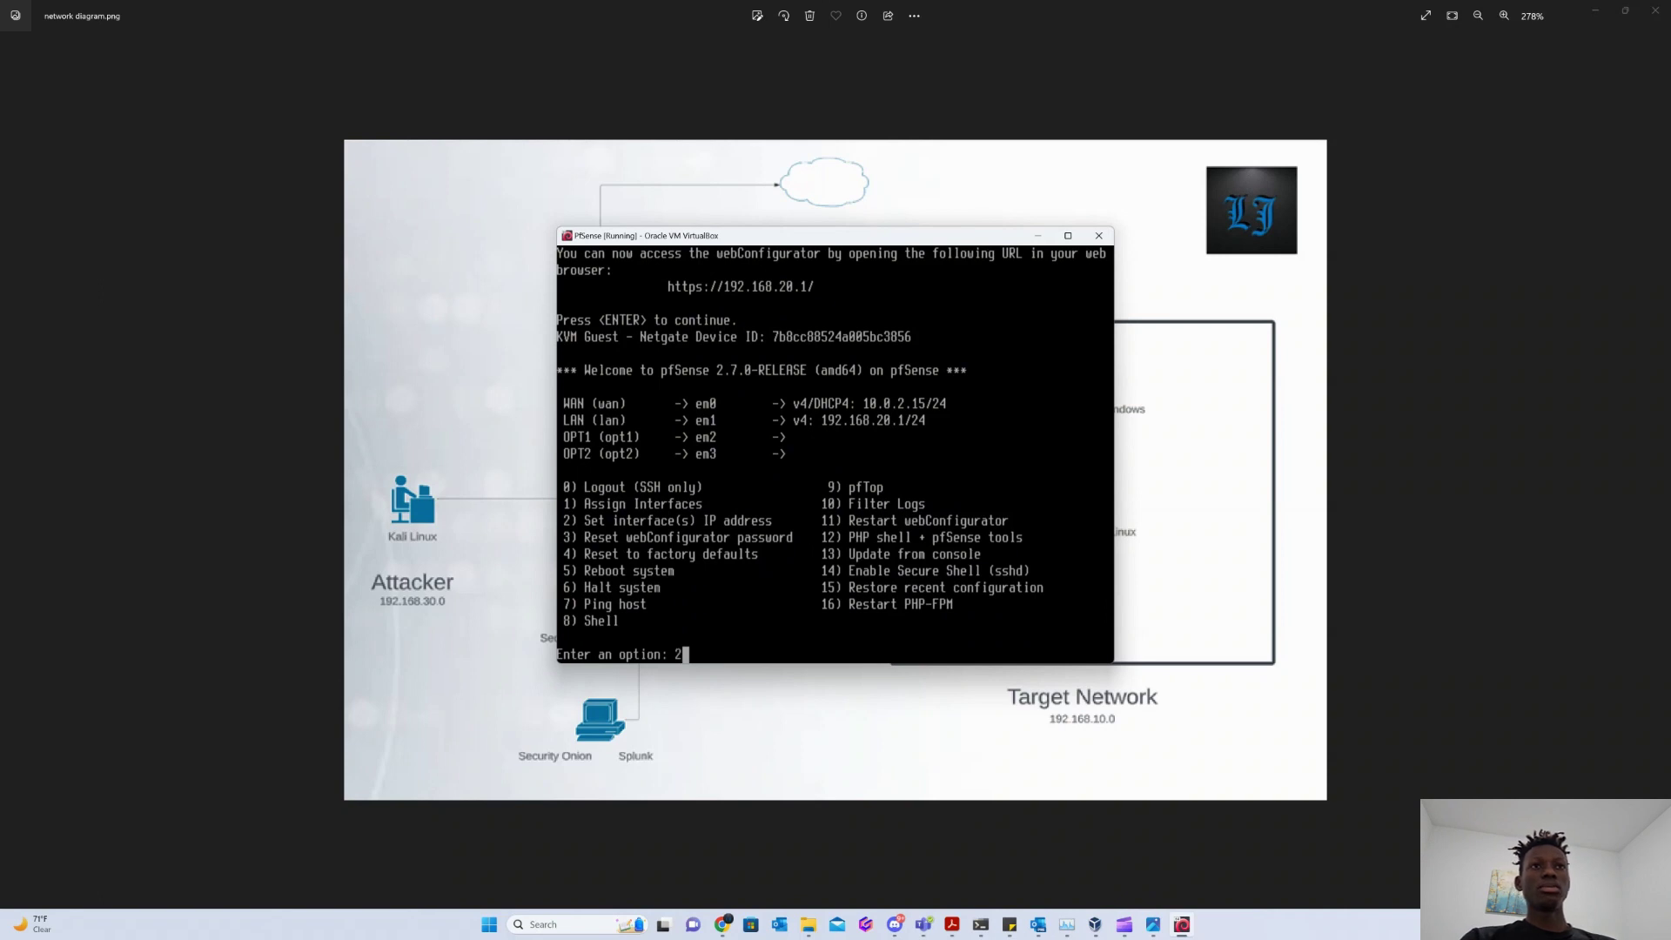
Give OPT1 (interface 3) static address 192.168.10.1/24 with no gateway and no IPv6.
text(2)
key(Return)
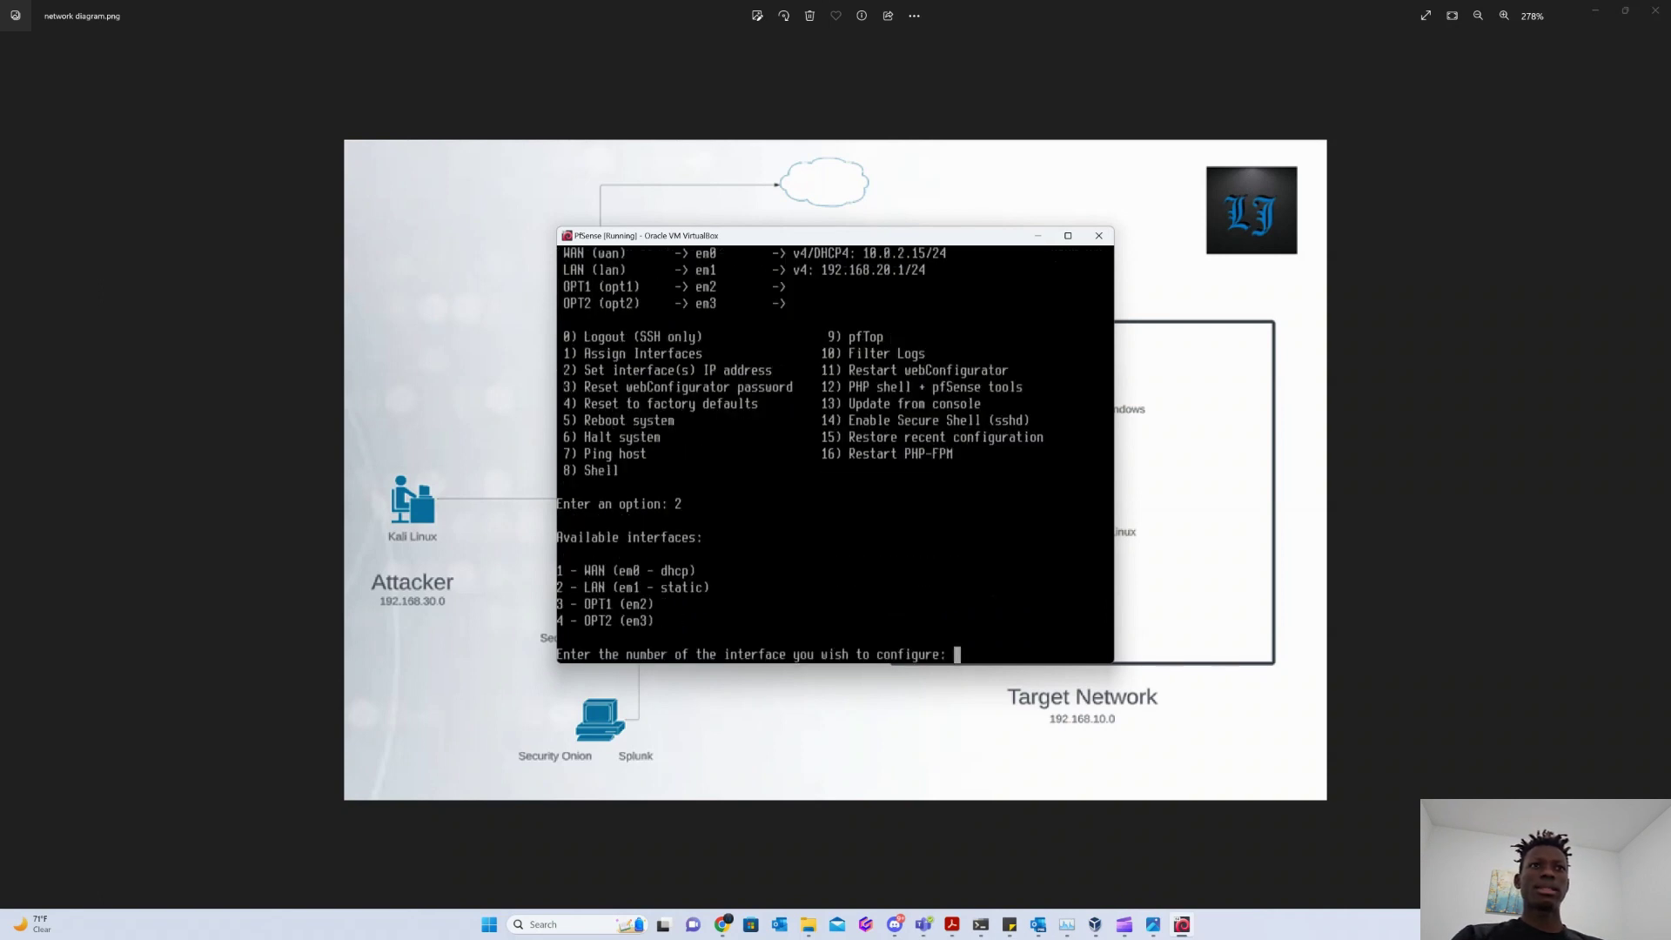
text(3)
key(Return)
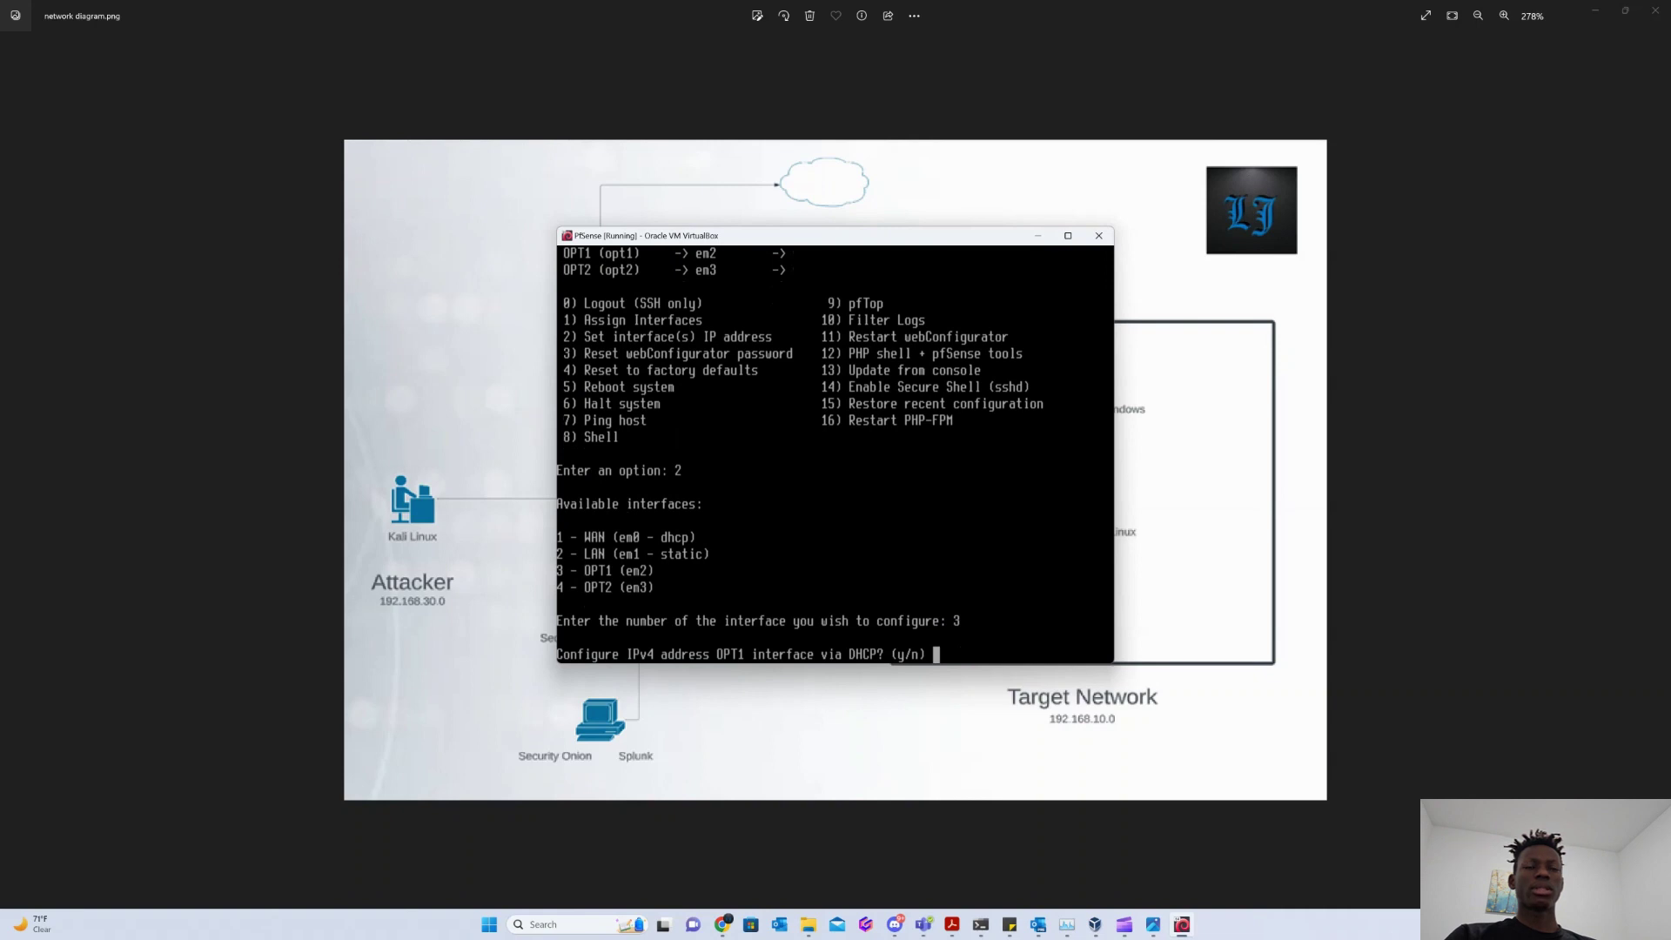
text(n)
key(Return)
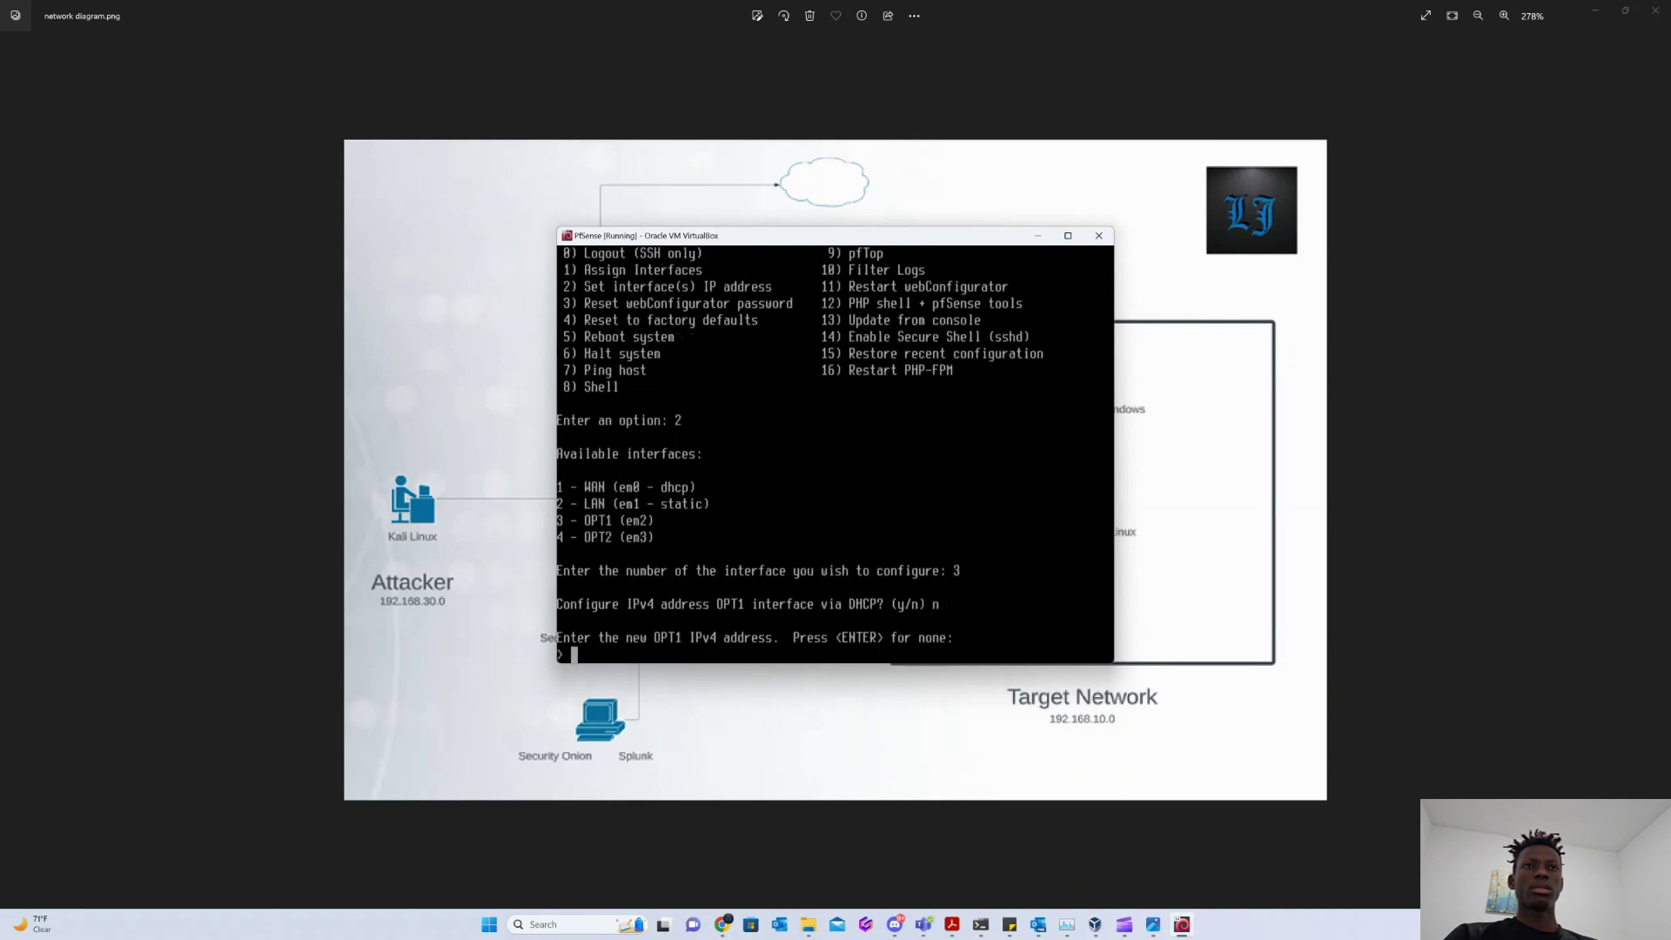
text(192.168.10.1)
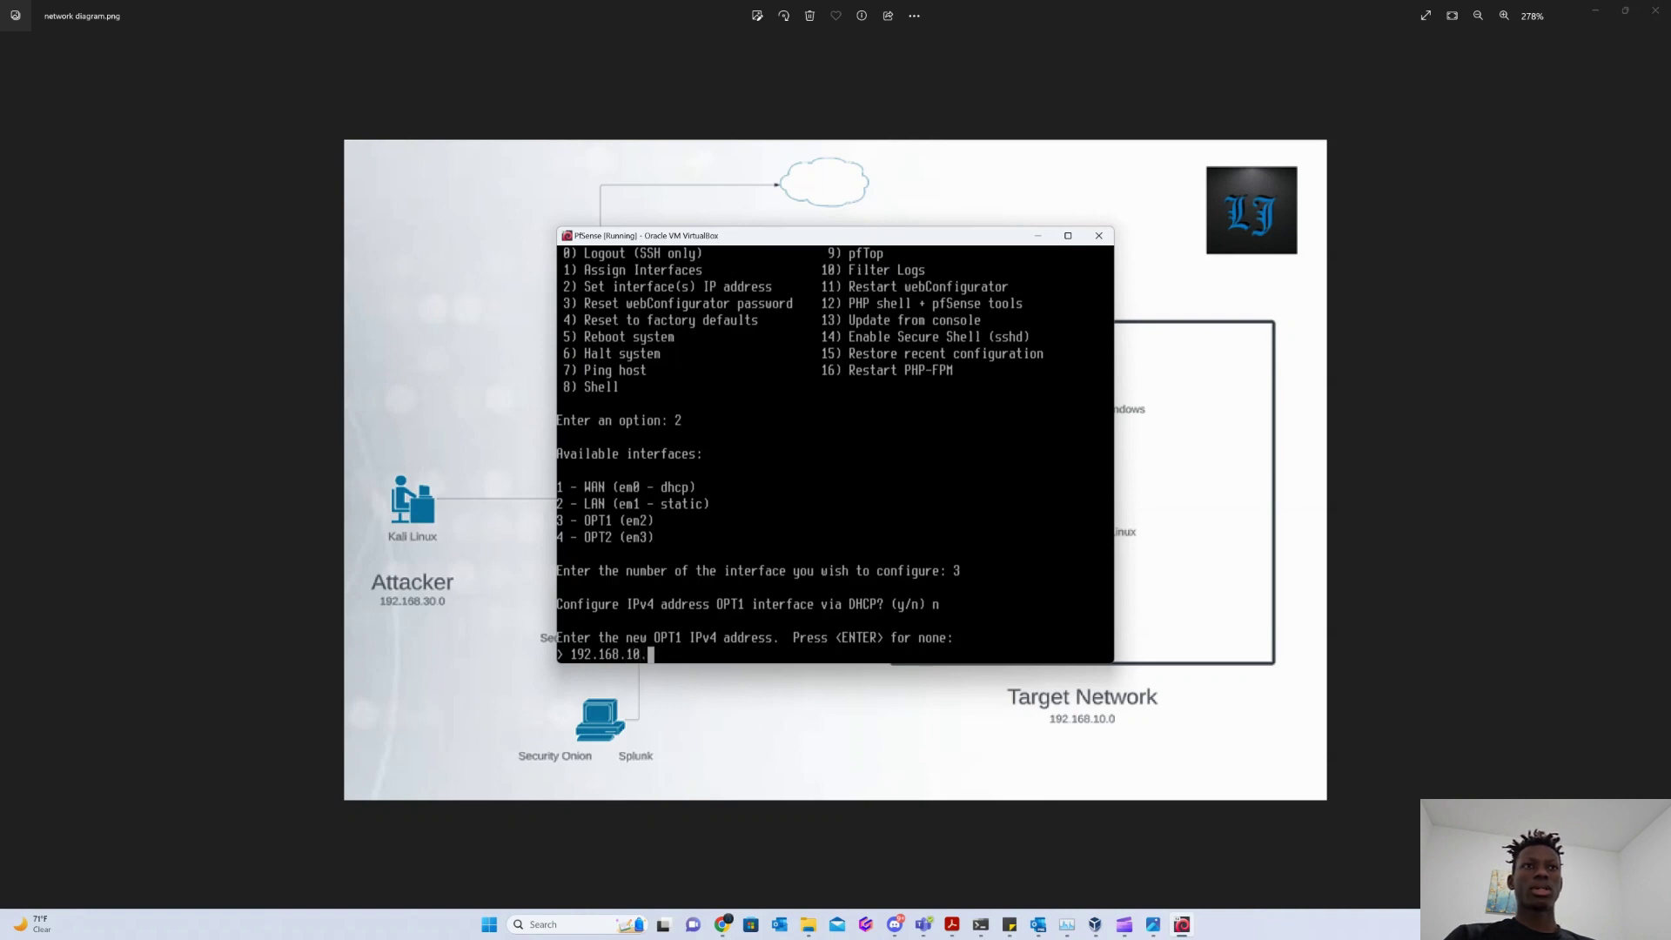
key(Return)
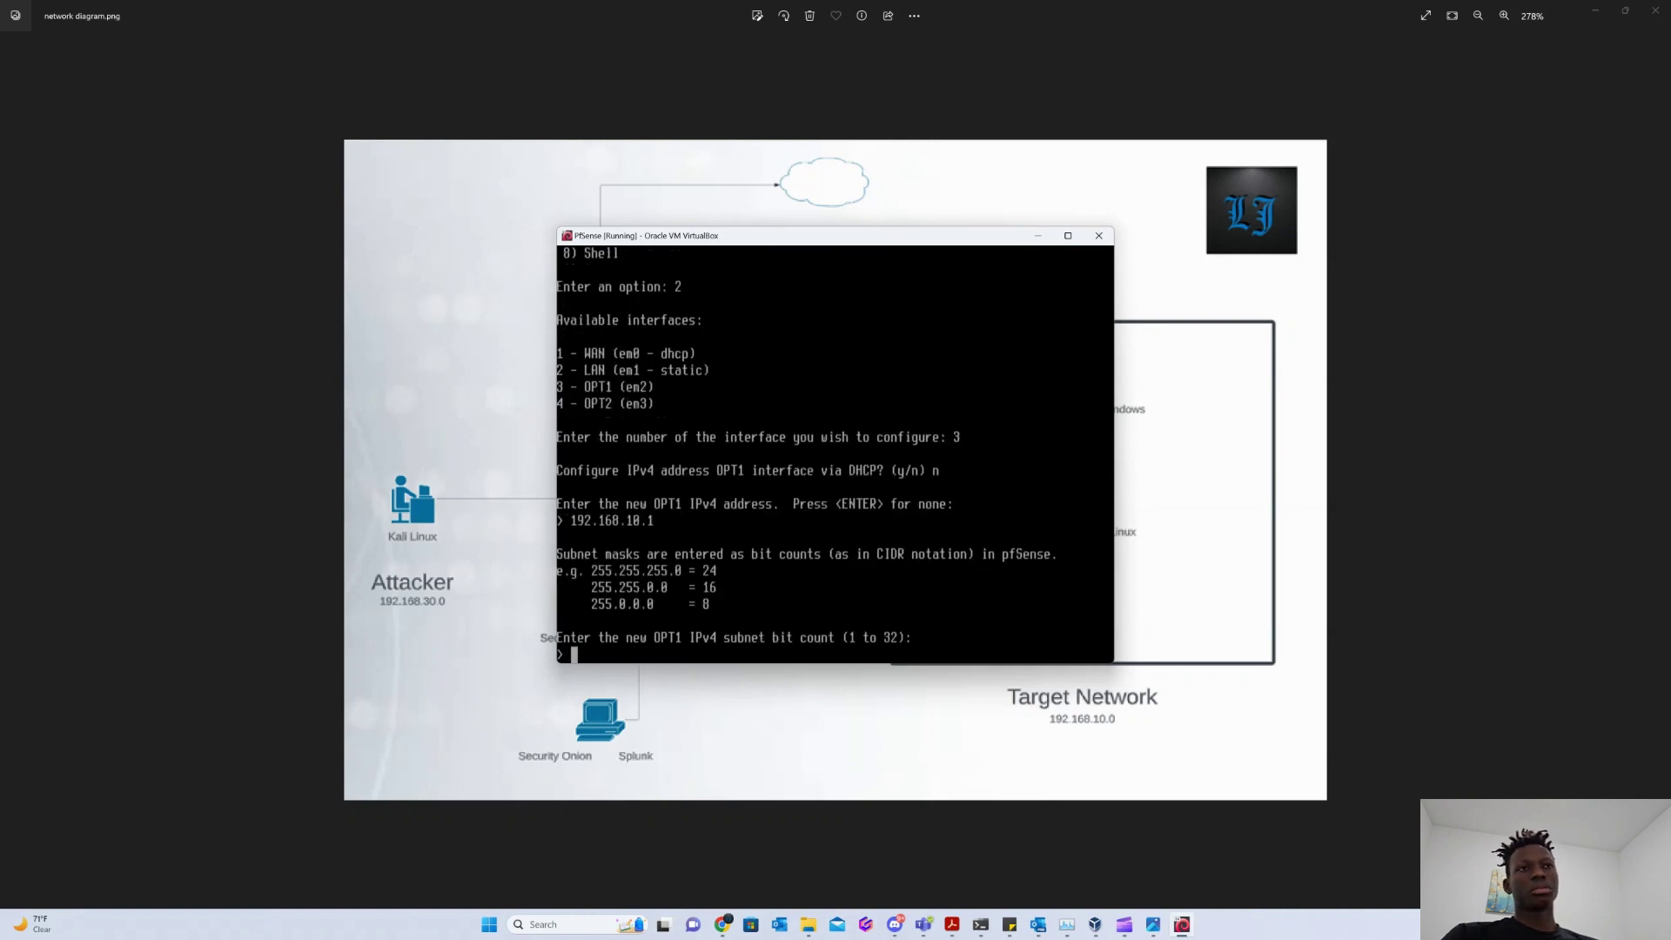
text(24)
key(Return)
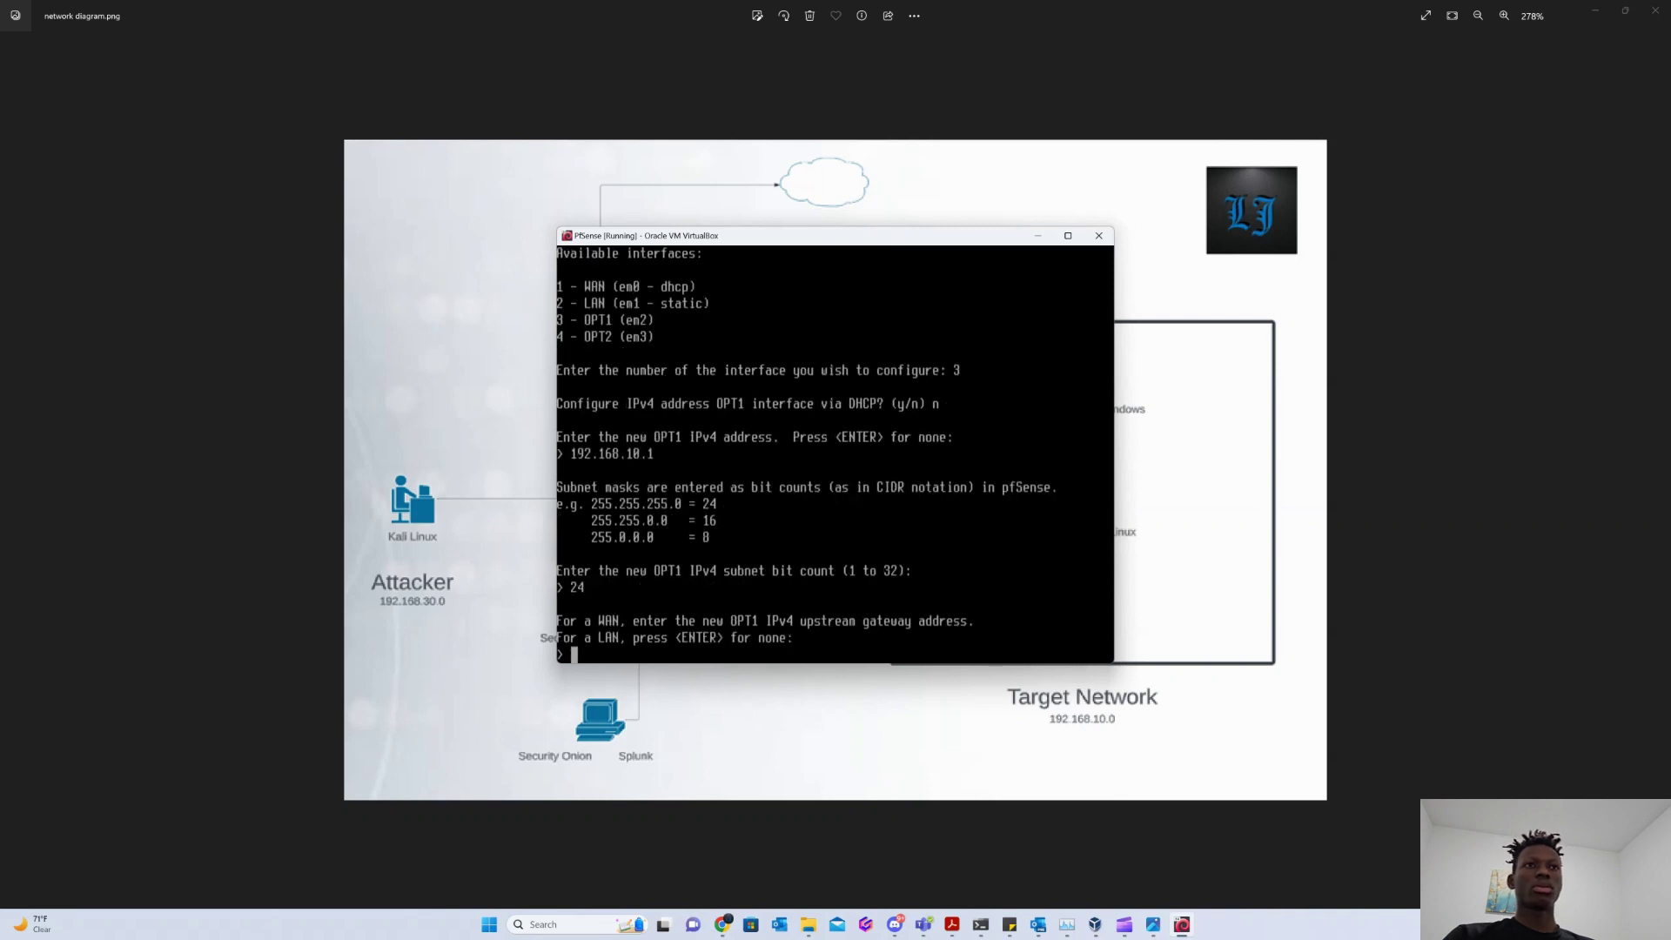
key(Return)
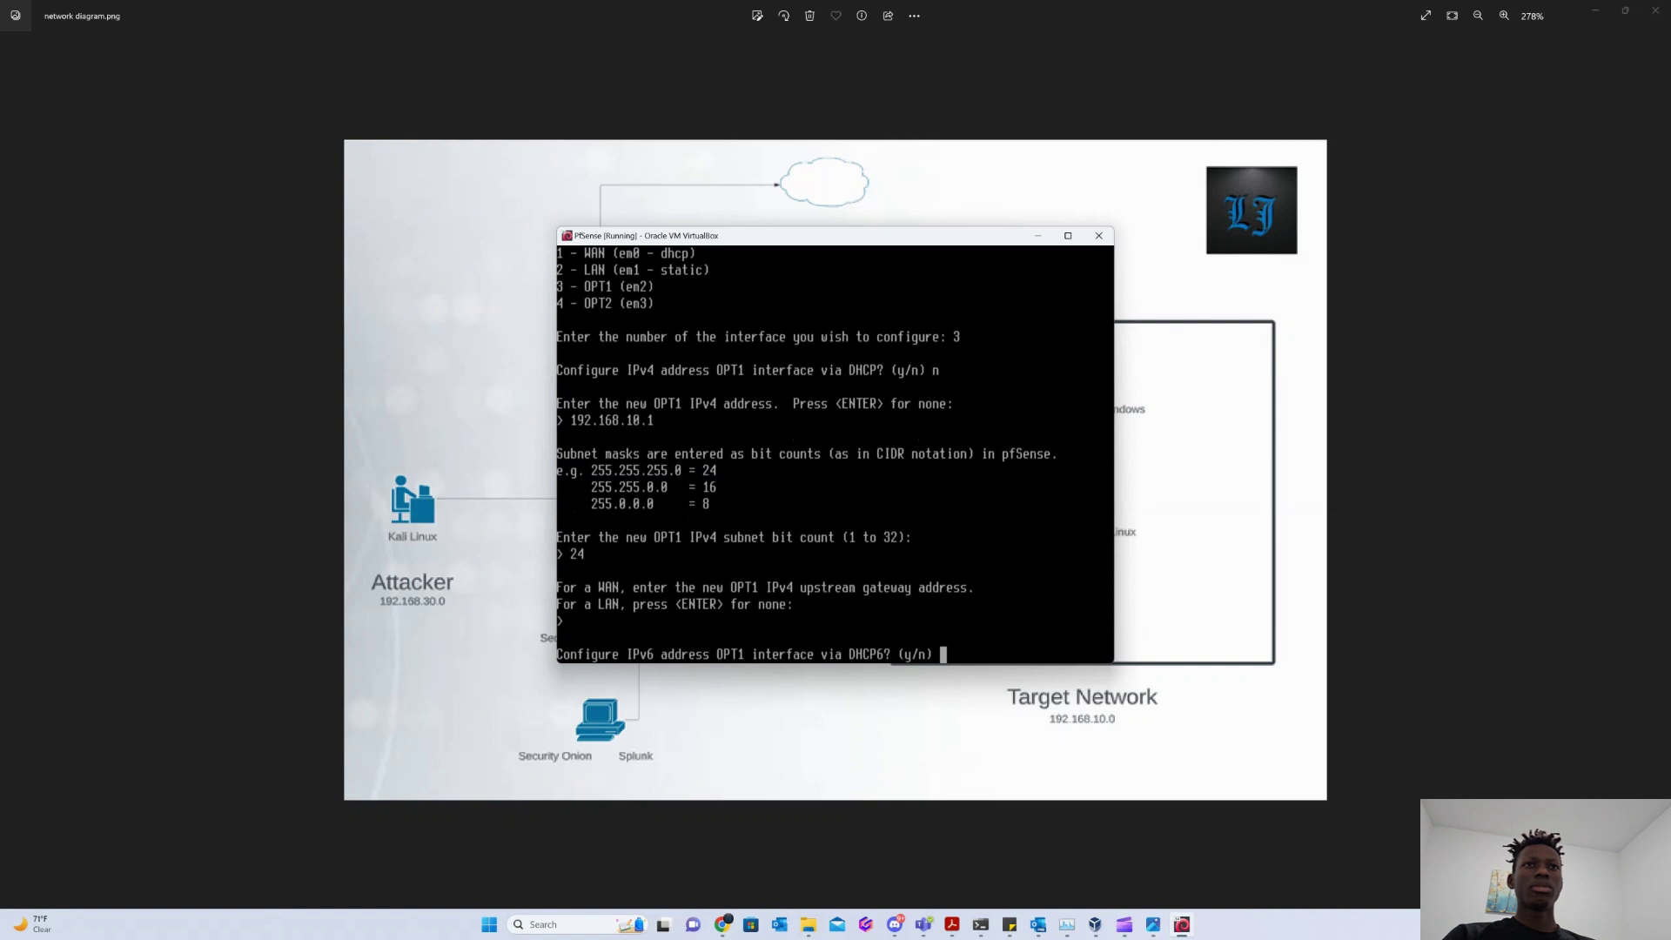
text(n)
key(Return)
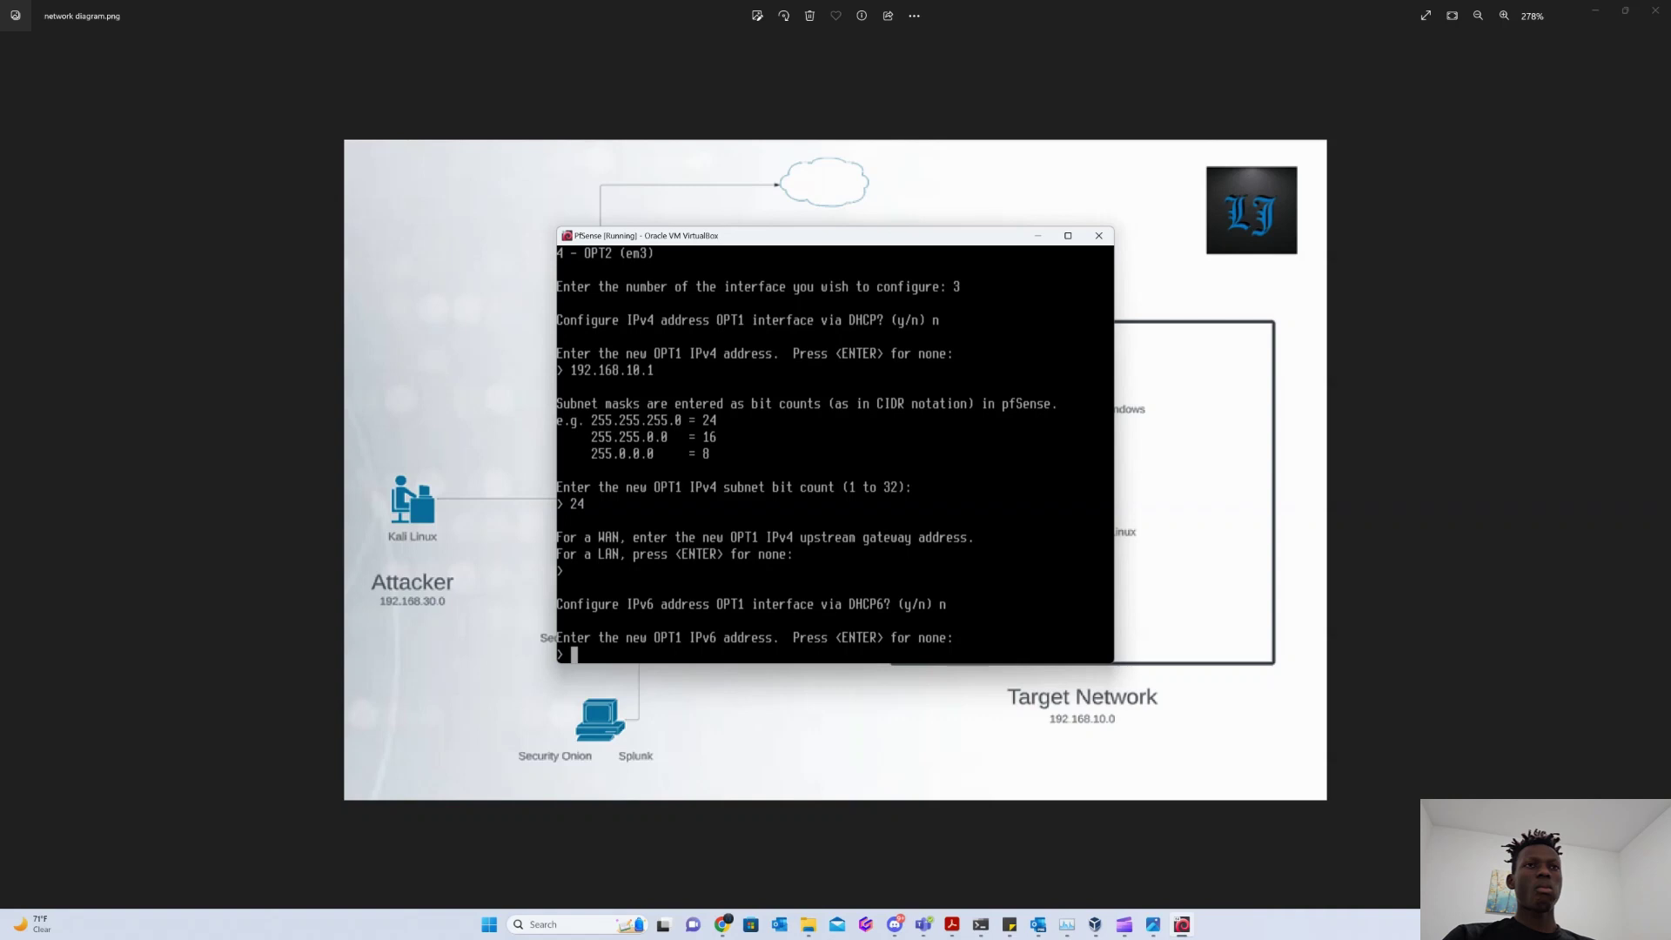
key(Return)
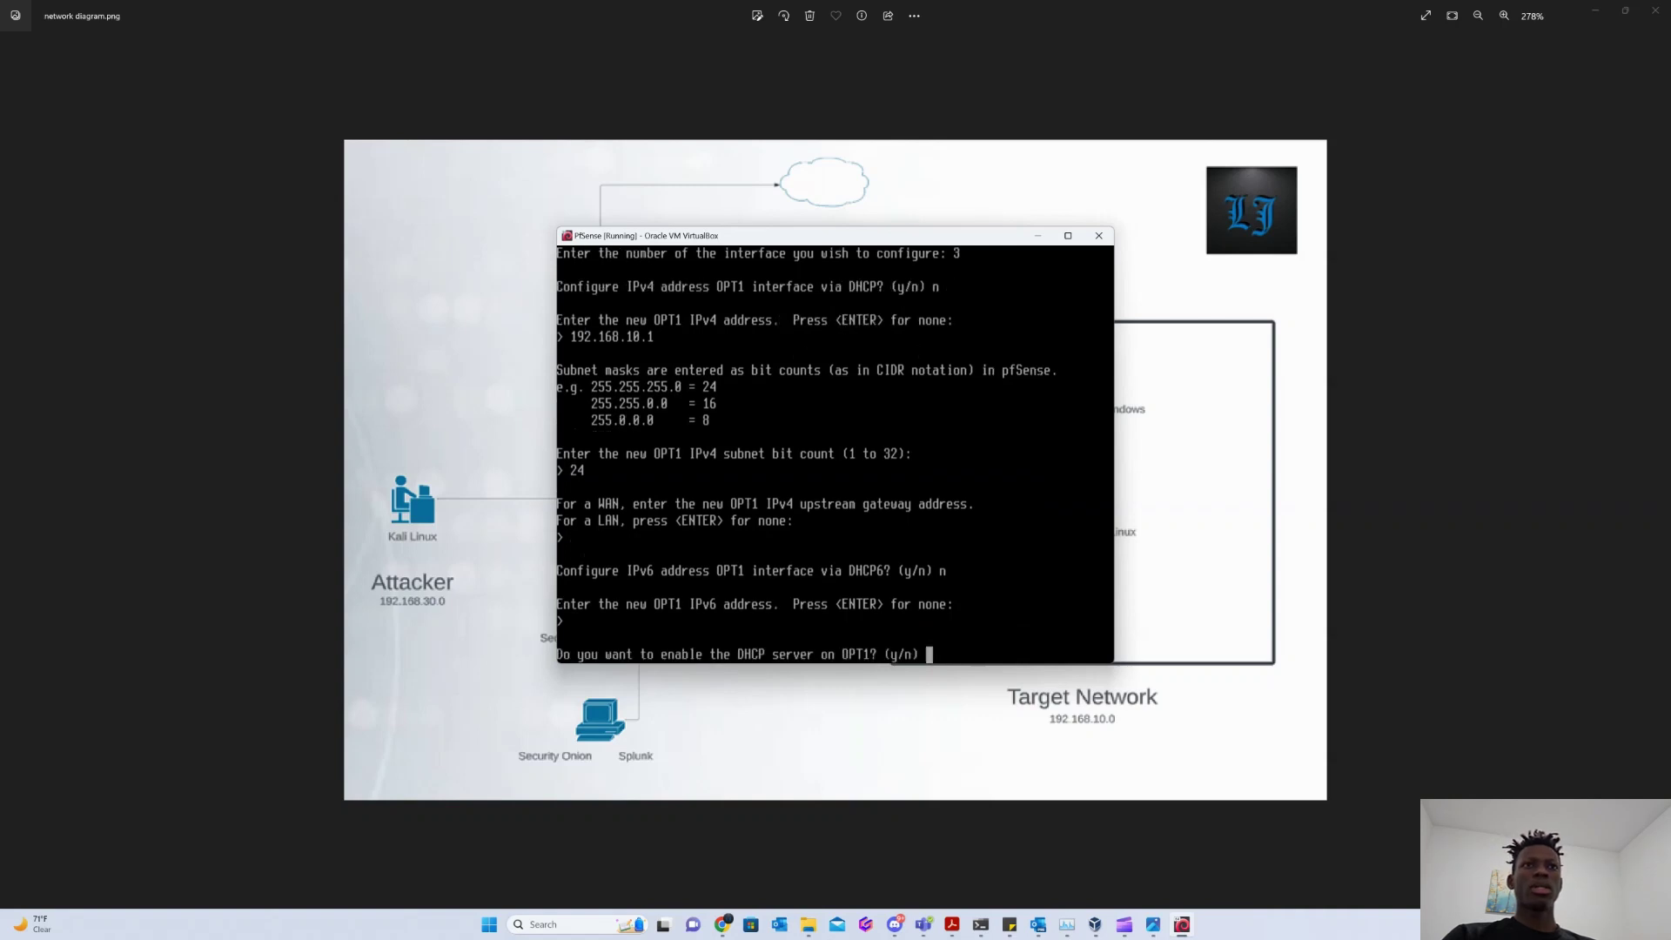
Enable OPT1 DHCP for 192.168.10.2–192.168.10.254, keep HTTPS, save, and choose option 2 again.
text(y)
key(Return)
text(19)
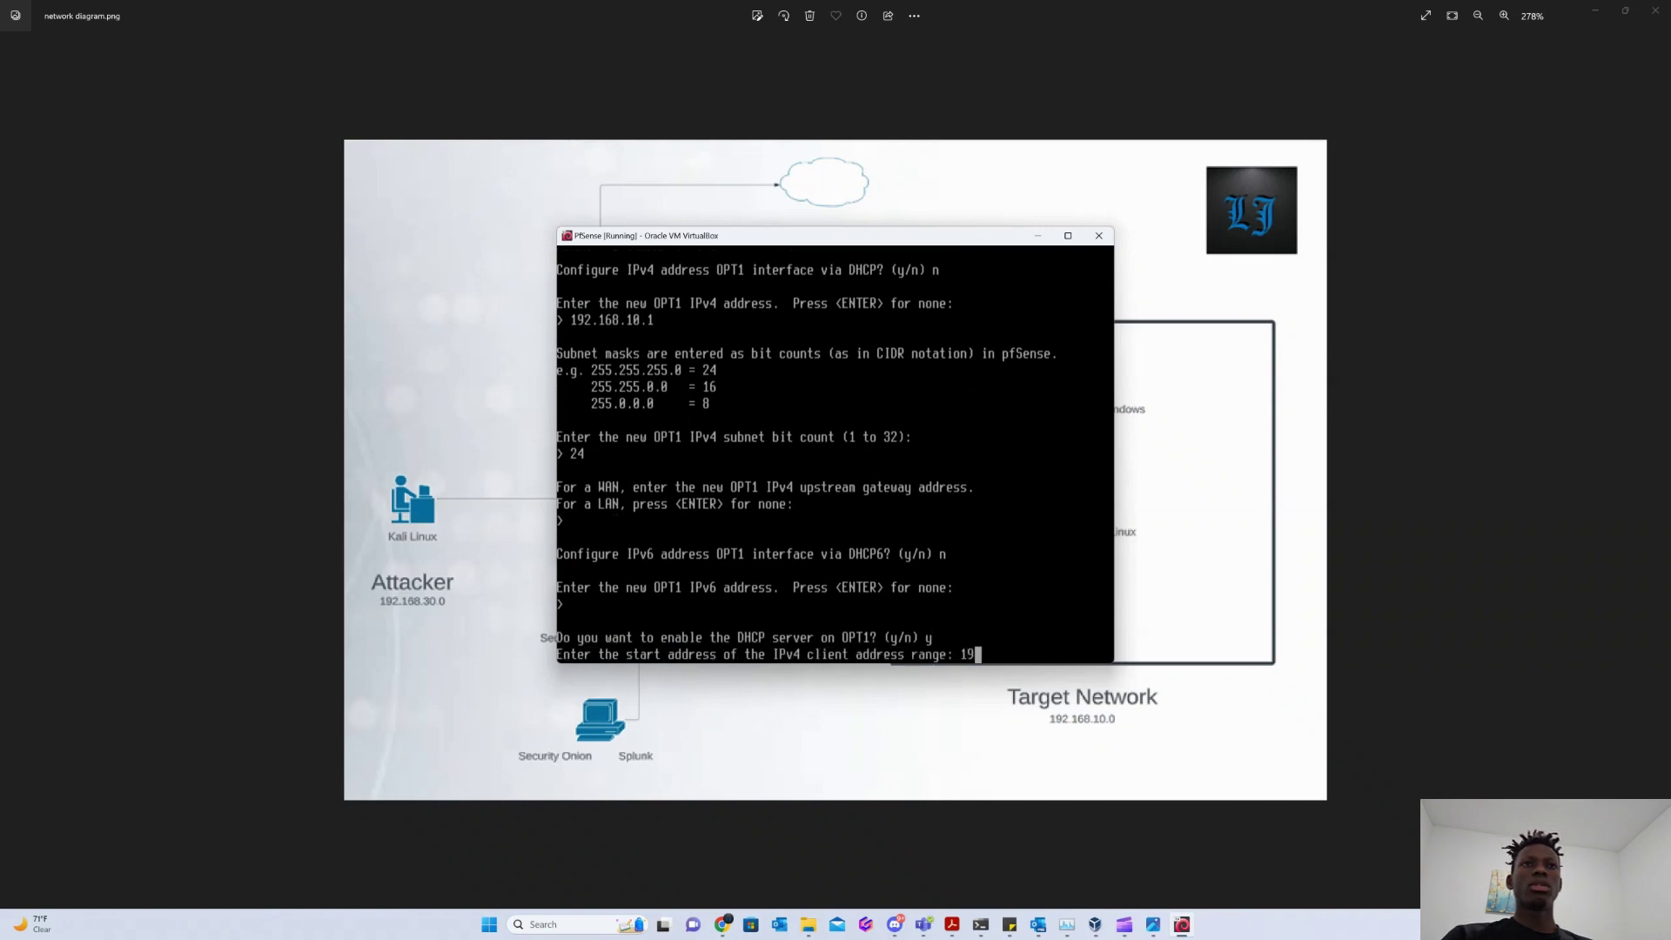
text(2.168.10.)
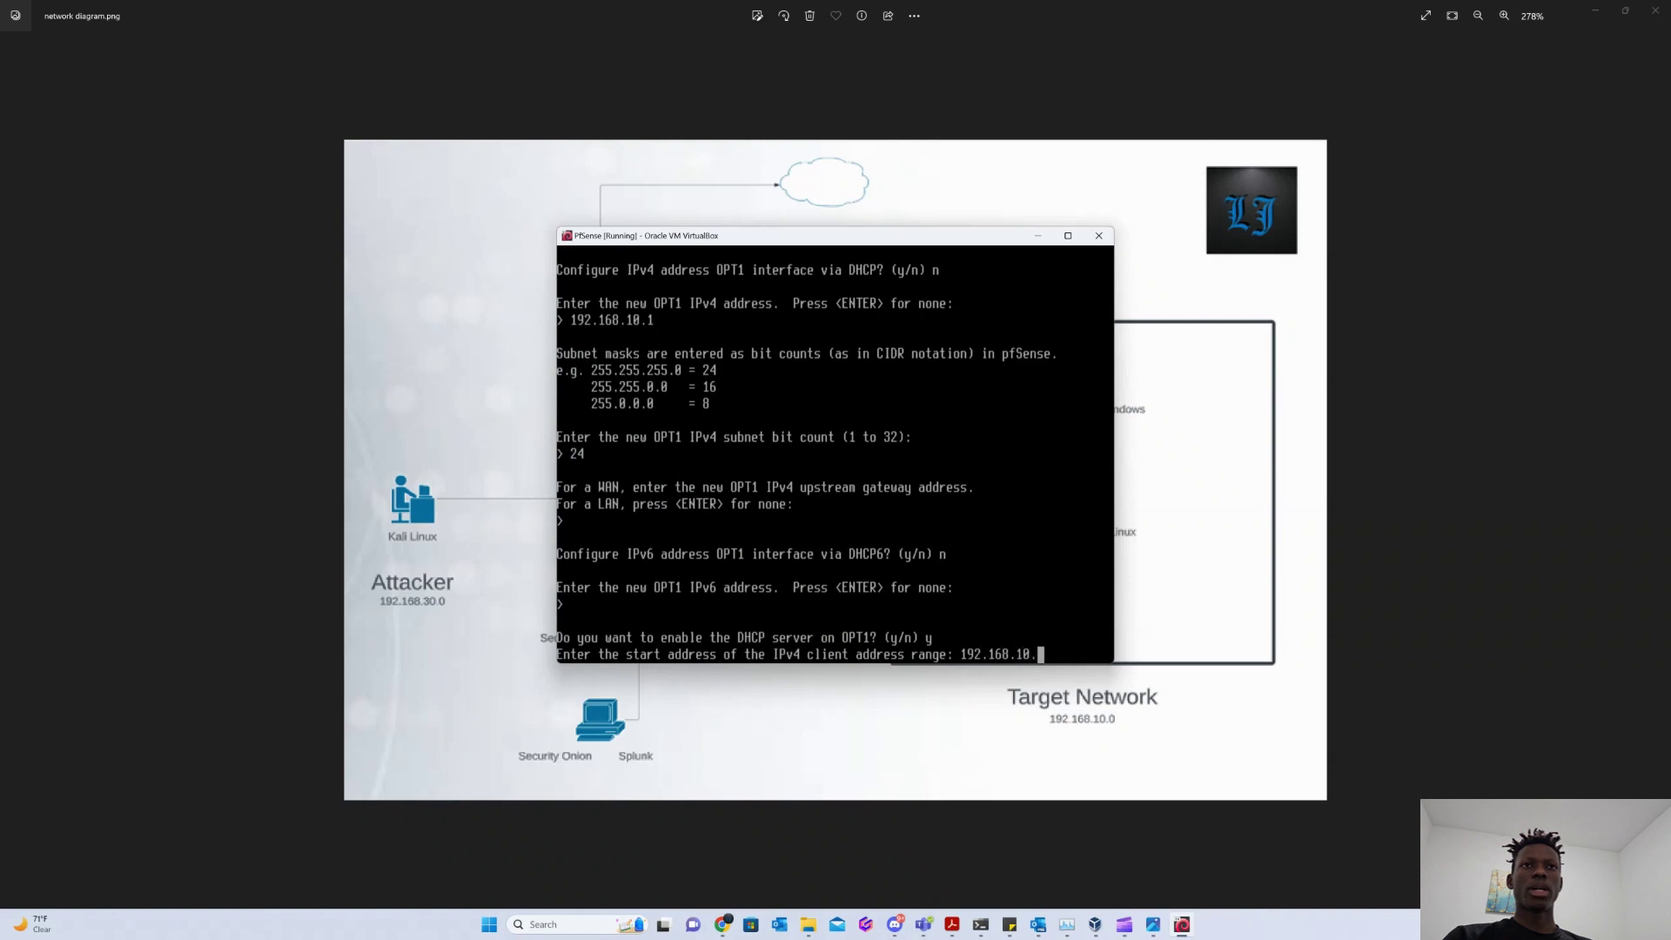
text(1)
key(BackSpace)
text(2)
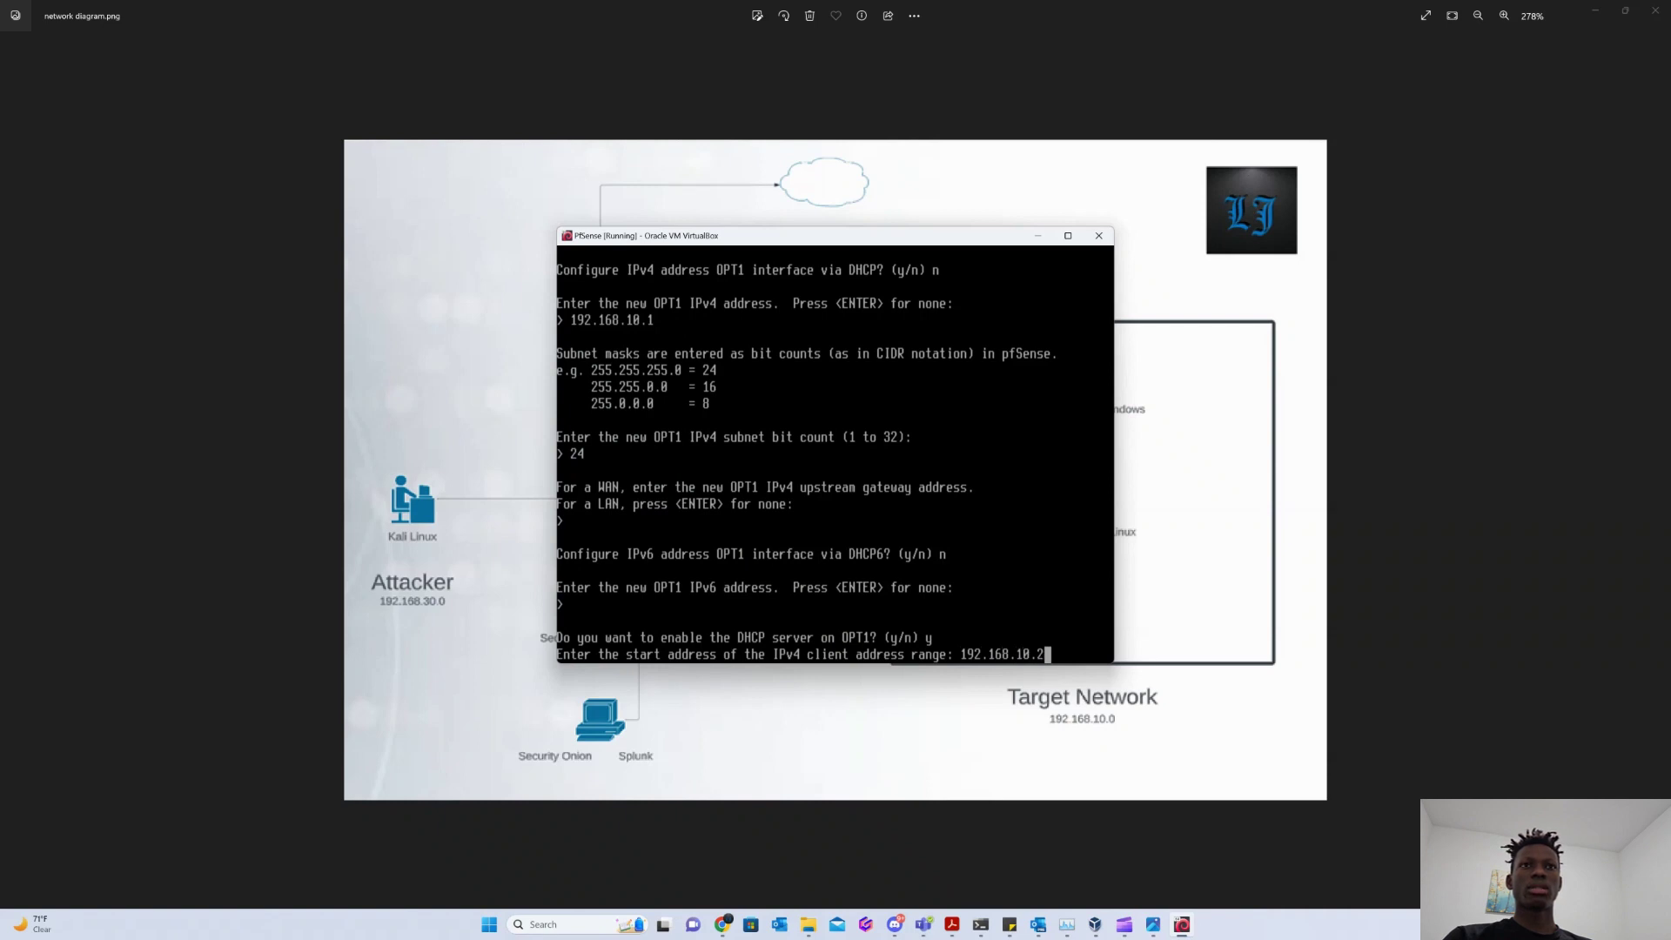
key(Return)
text(192.)
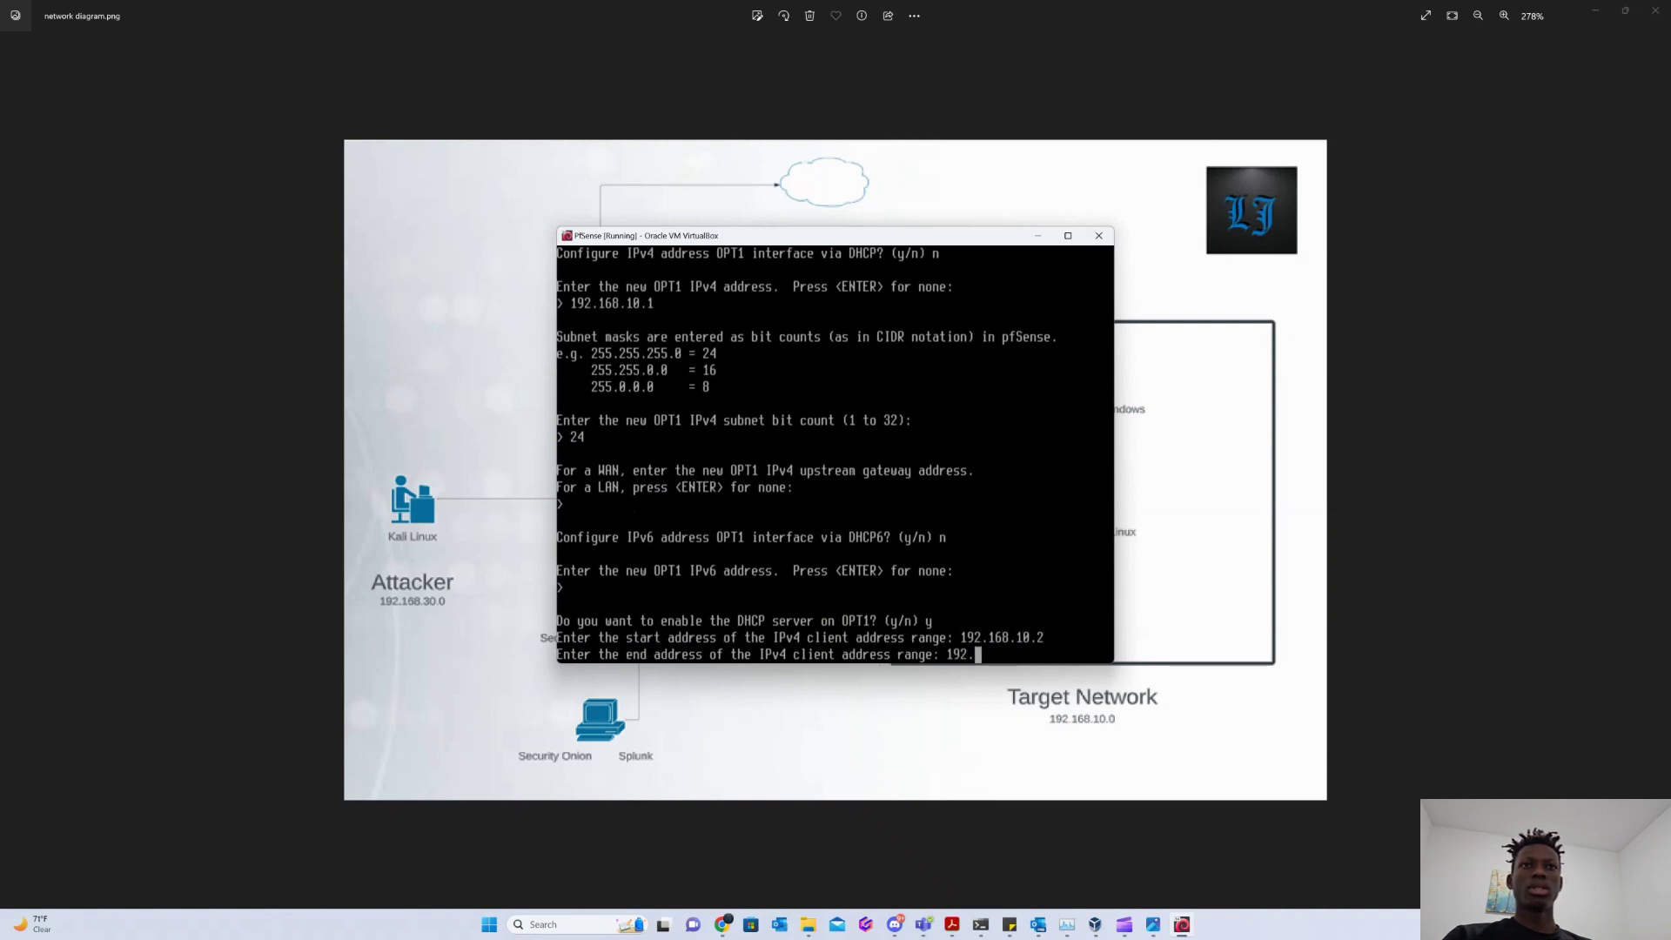
text(168.10.254)
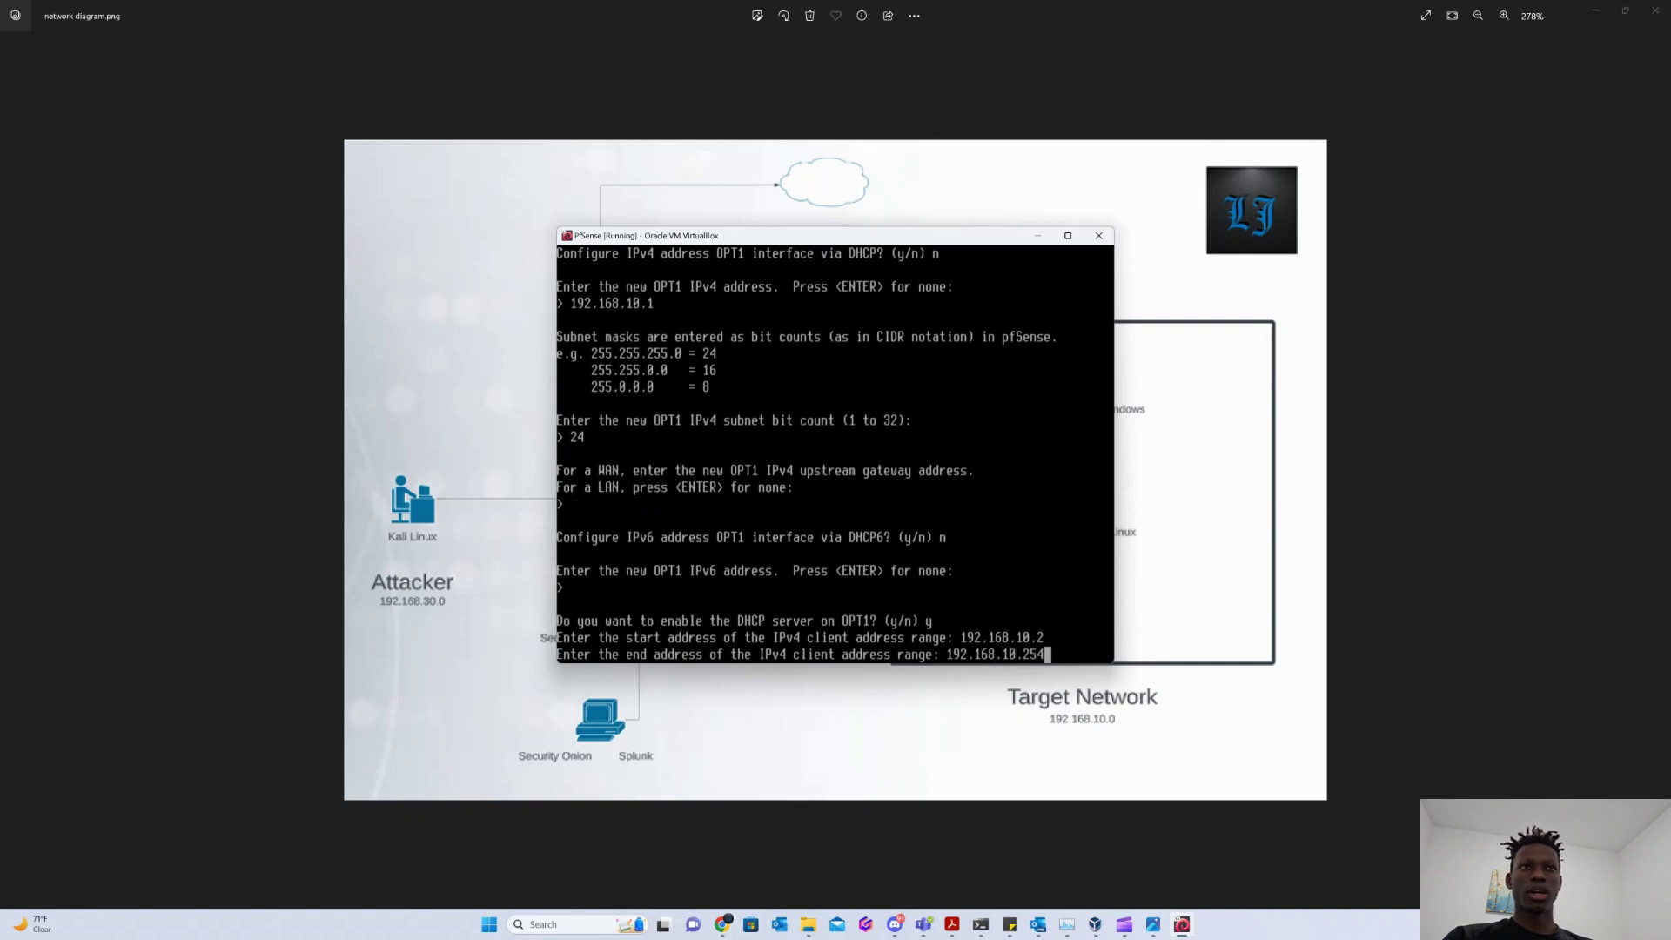
key(Return)
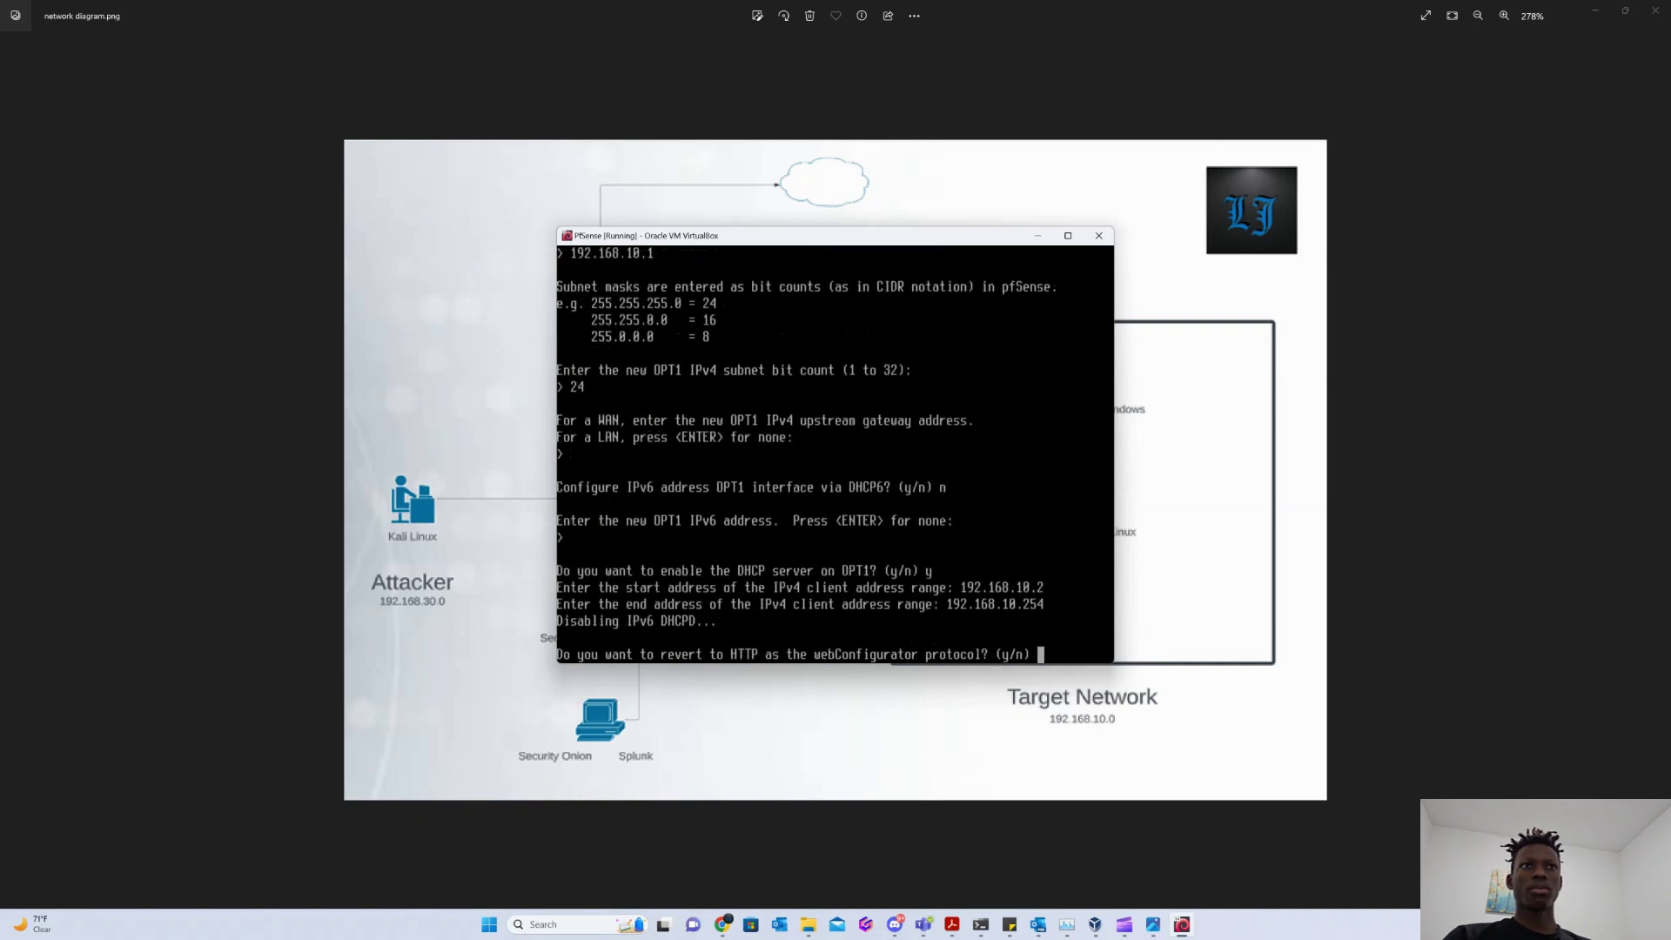
text(n)
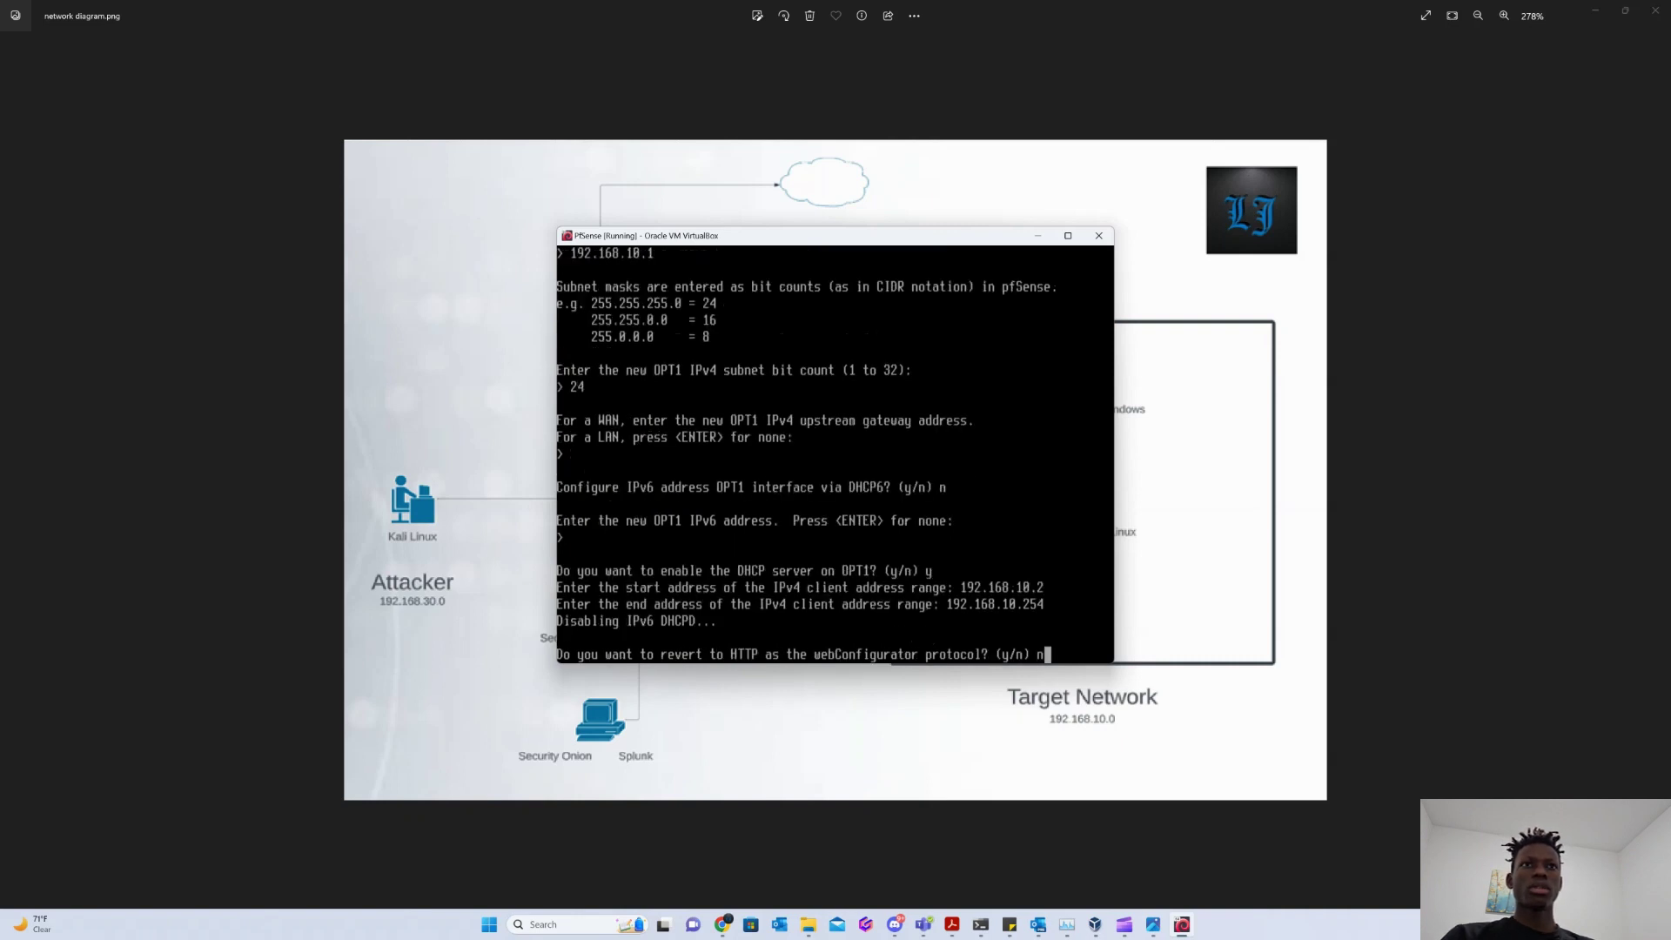
key(Return)
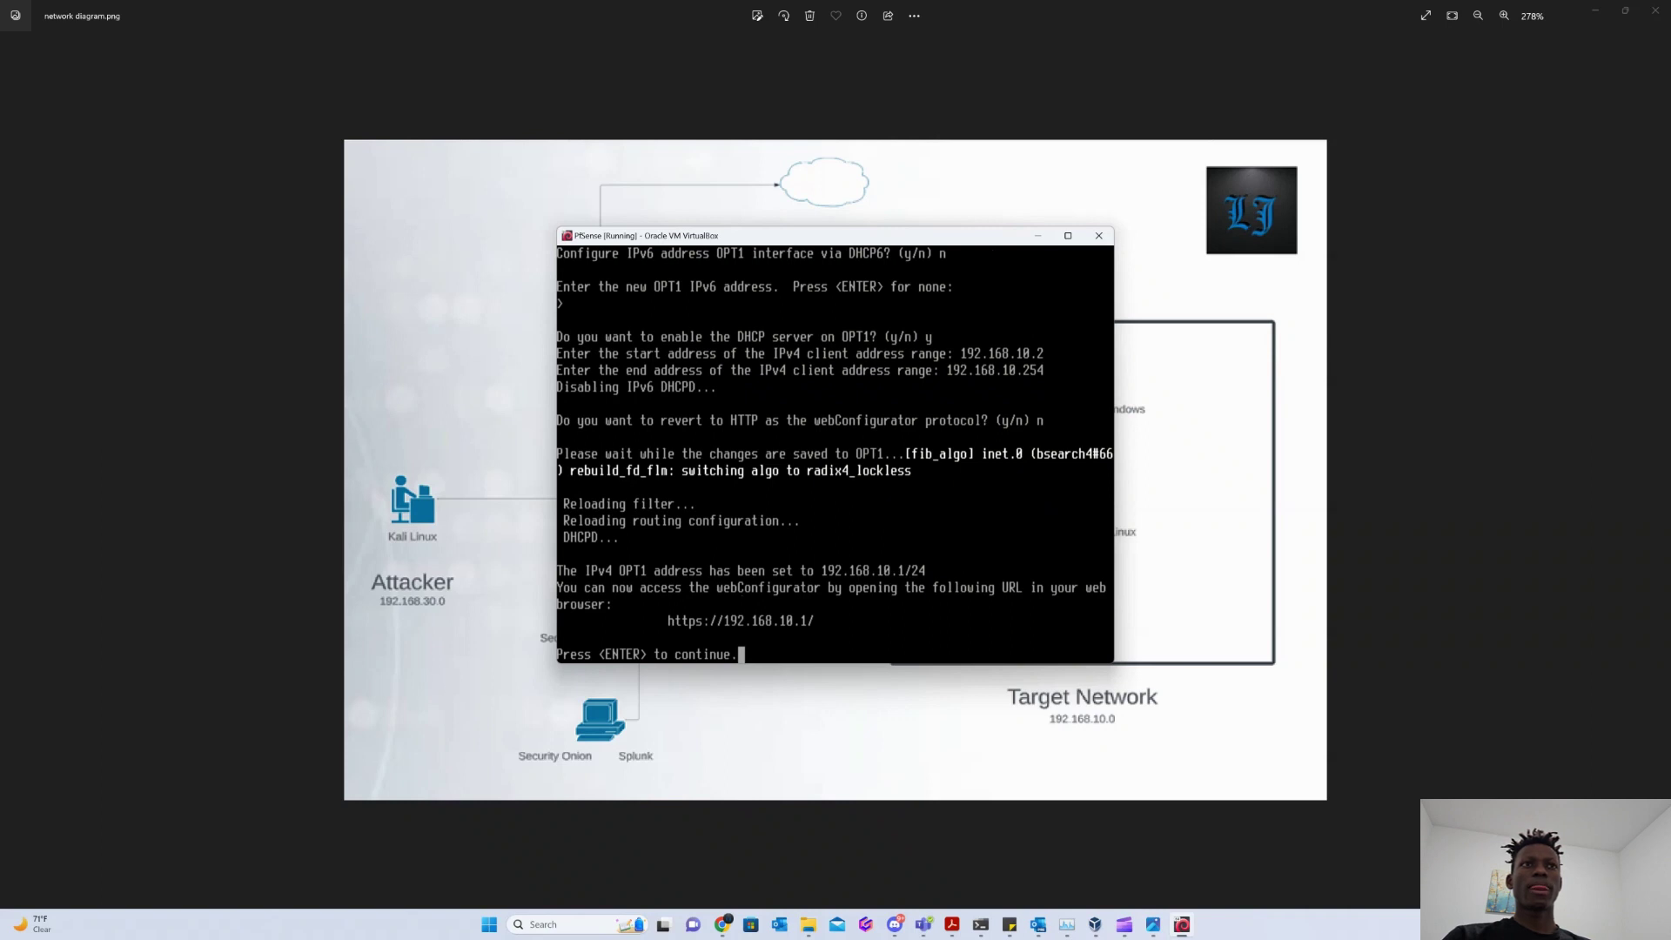
key(Return)
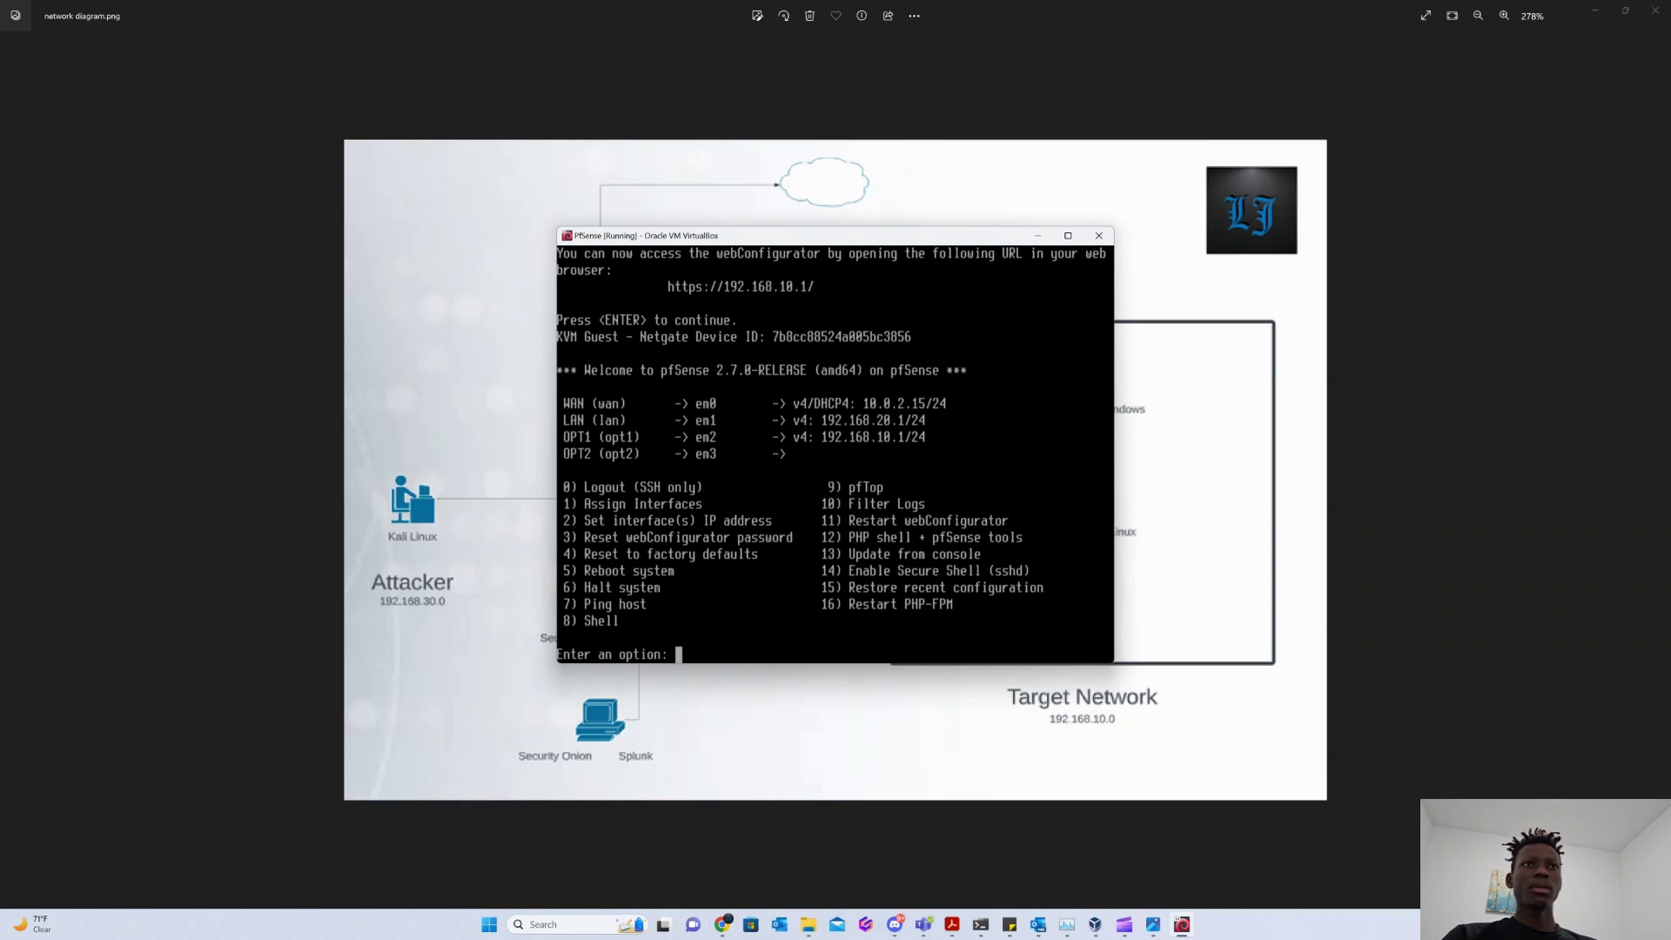
text(2)
key(Return)
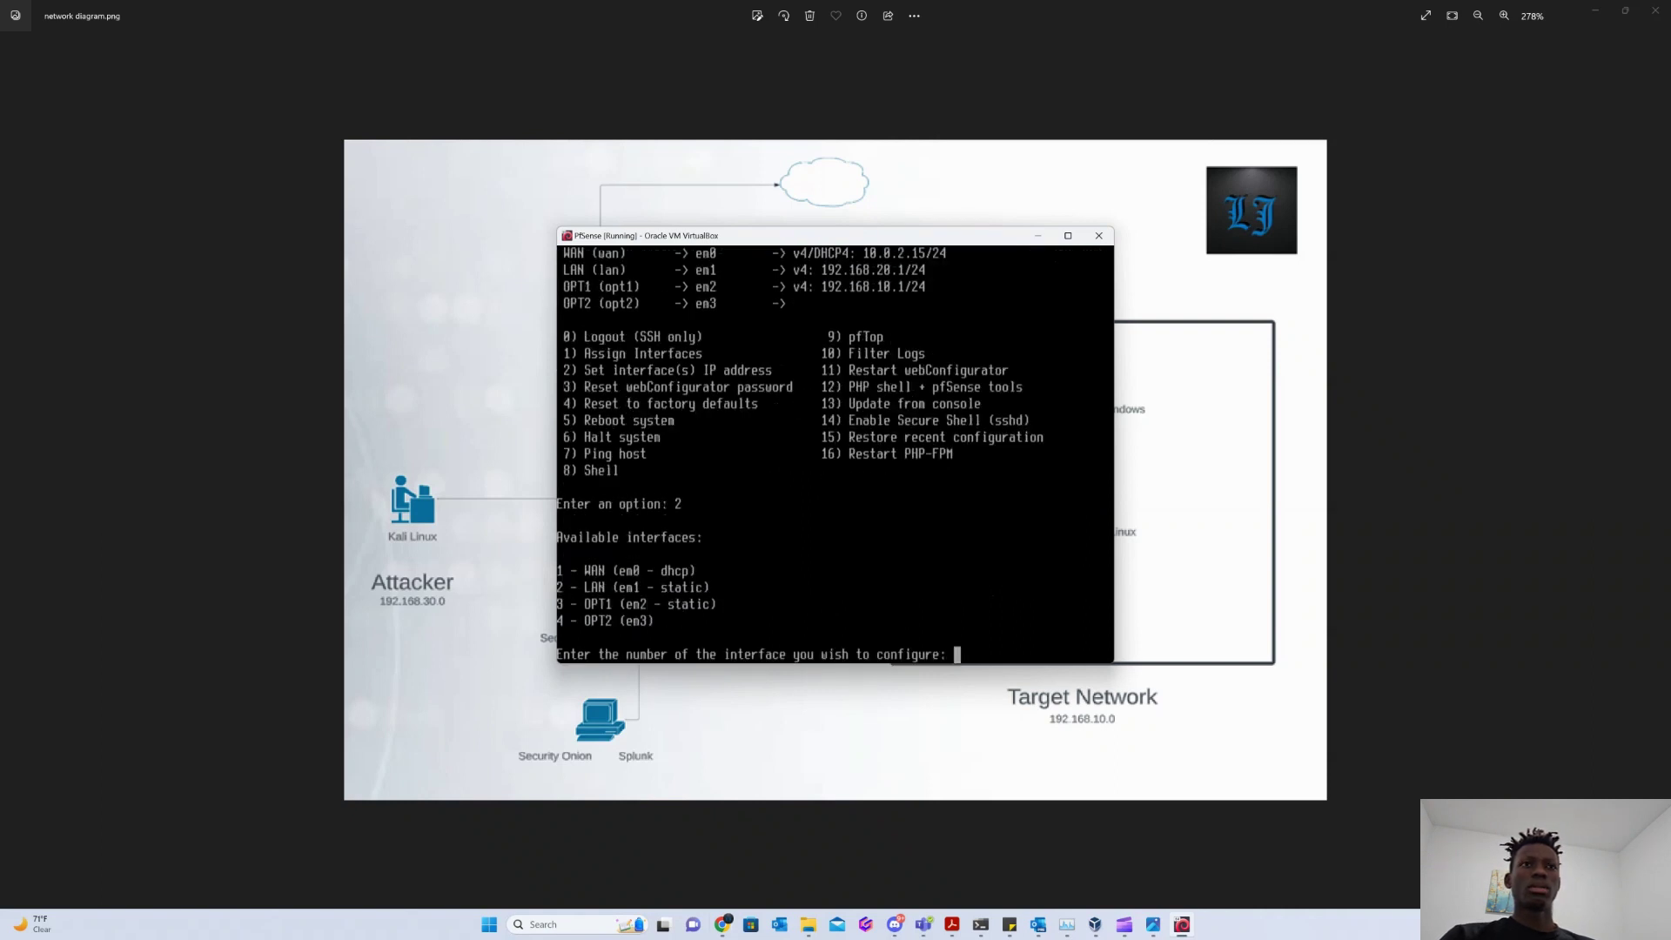
Give OPT2 (interface 4) static address 192.168.30.1/24 with no gateway and no IPv6.
text(4)
key(Return)
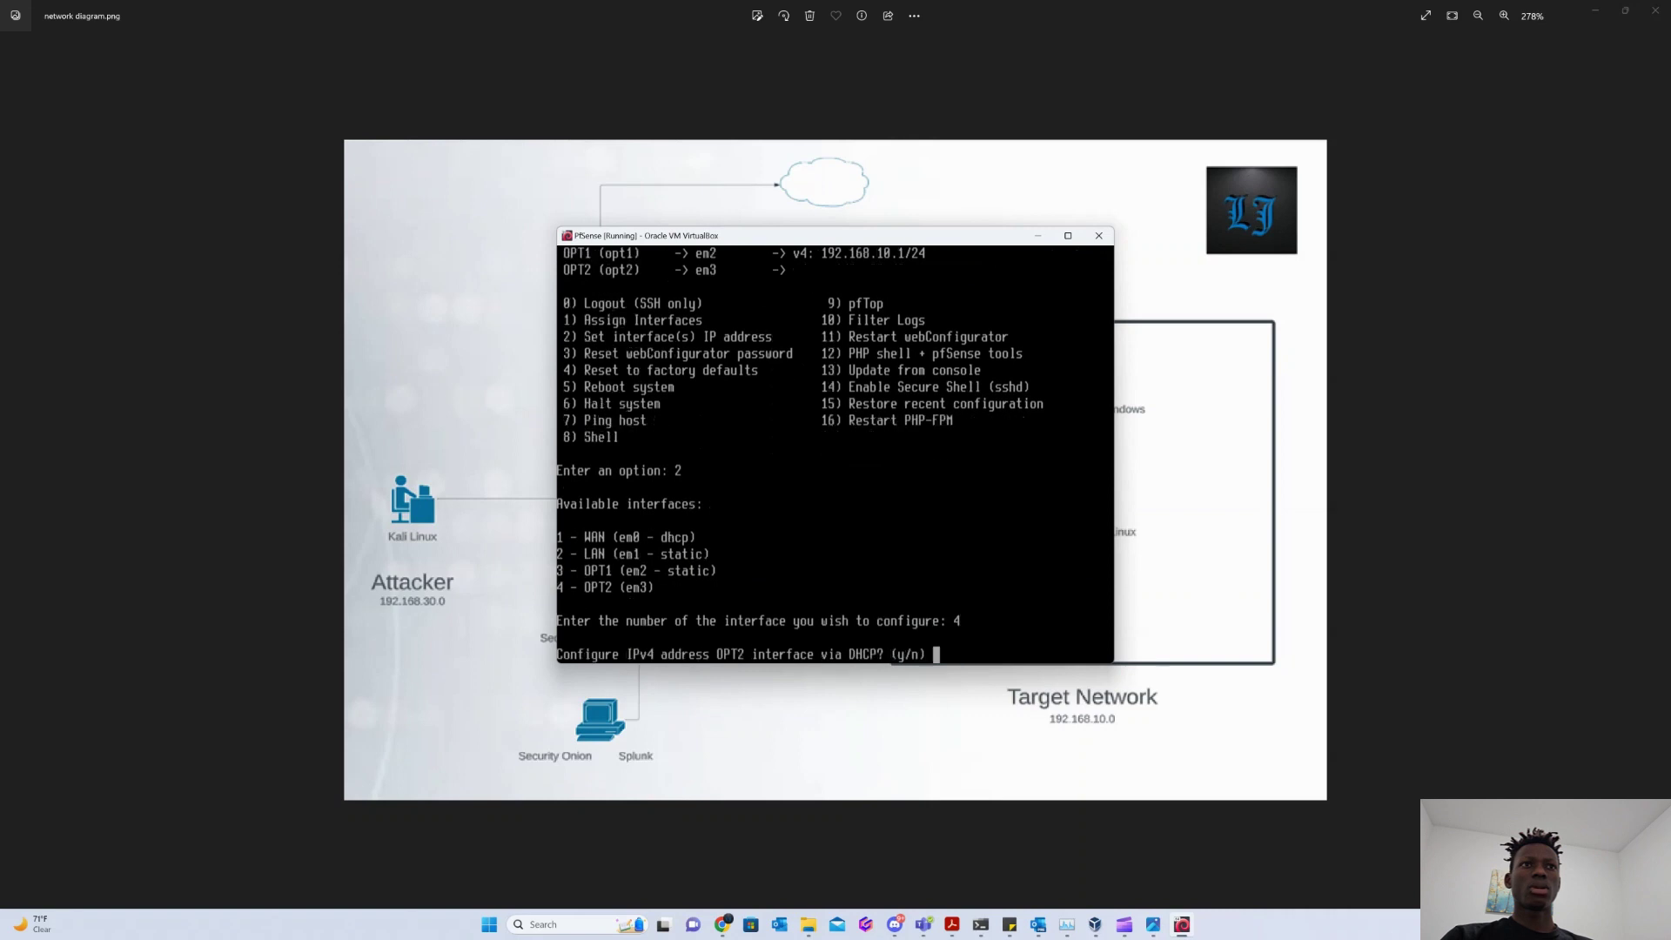
text(n)
key(Return)
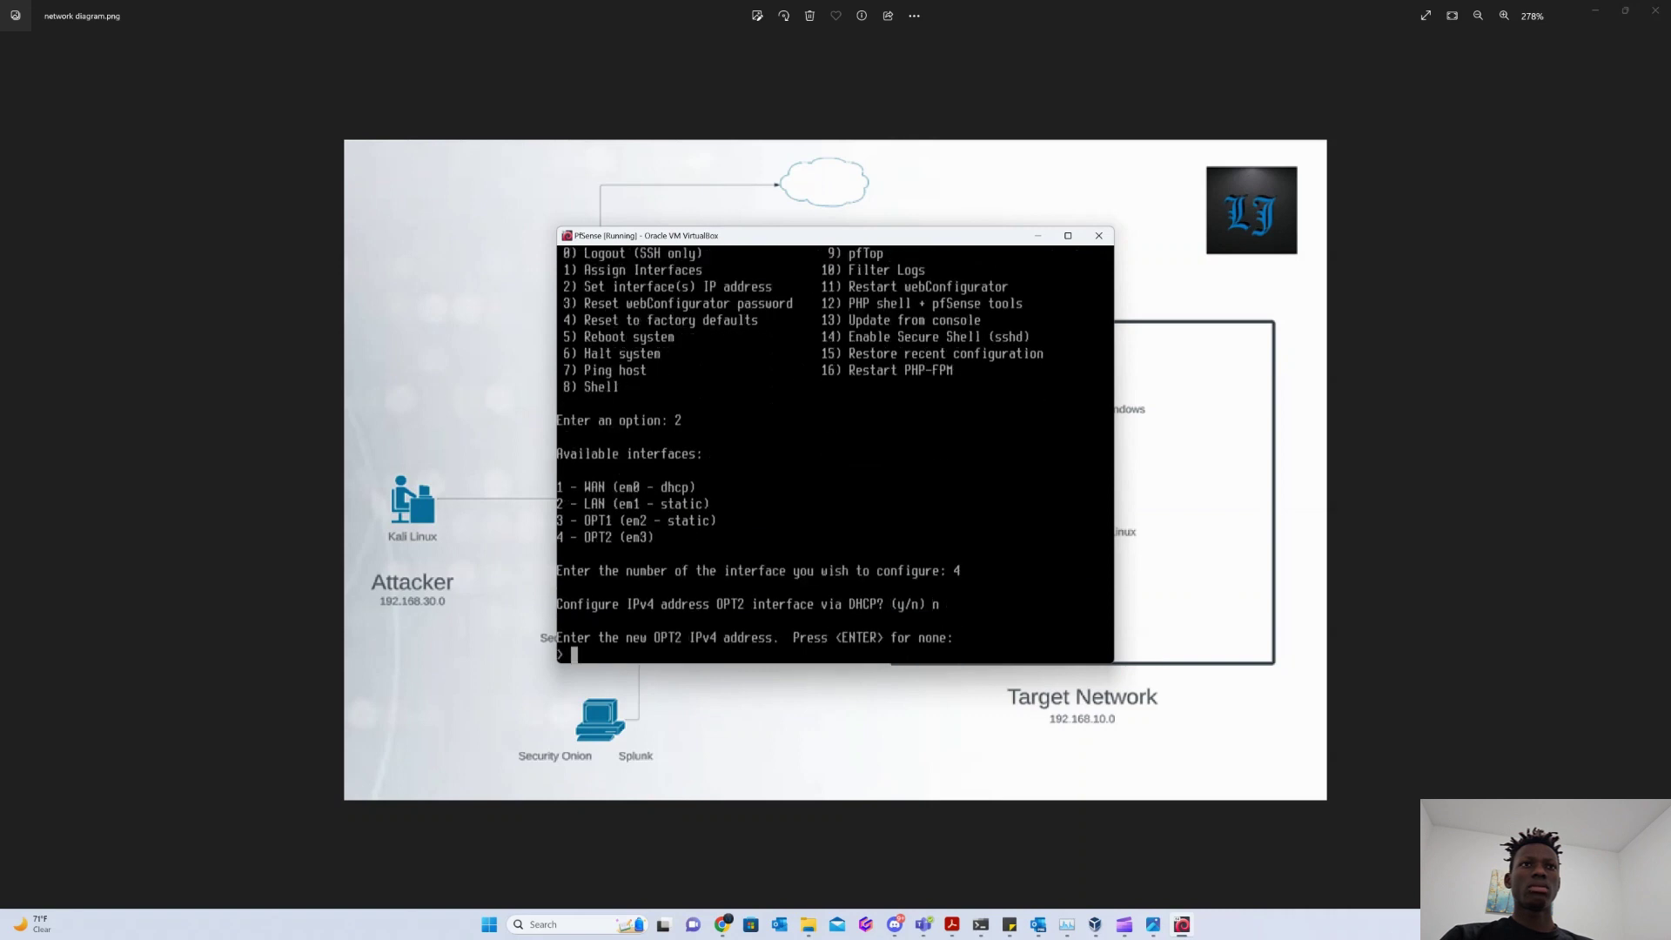
text(192.168.30.1)
key(Return)
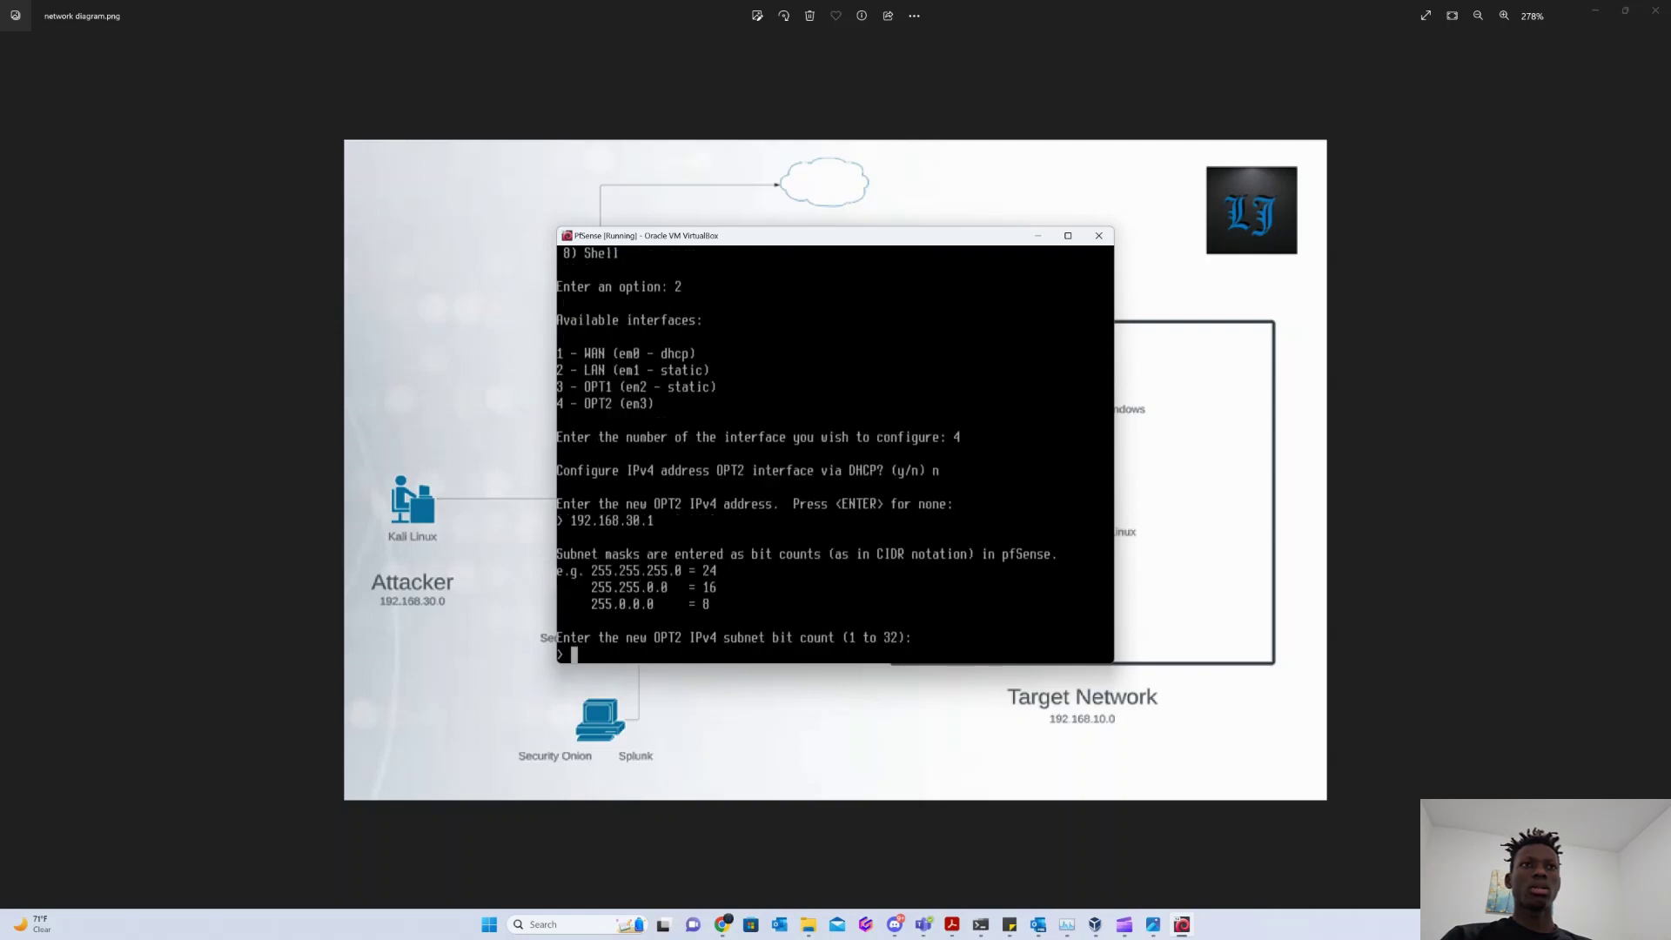
text(24)
key(Return)
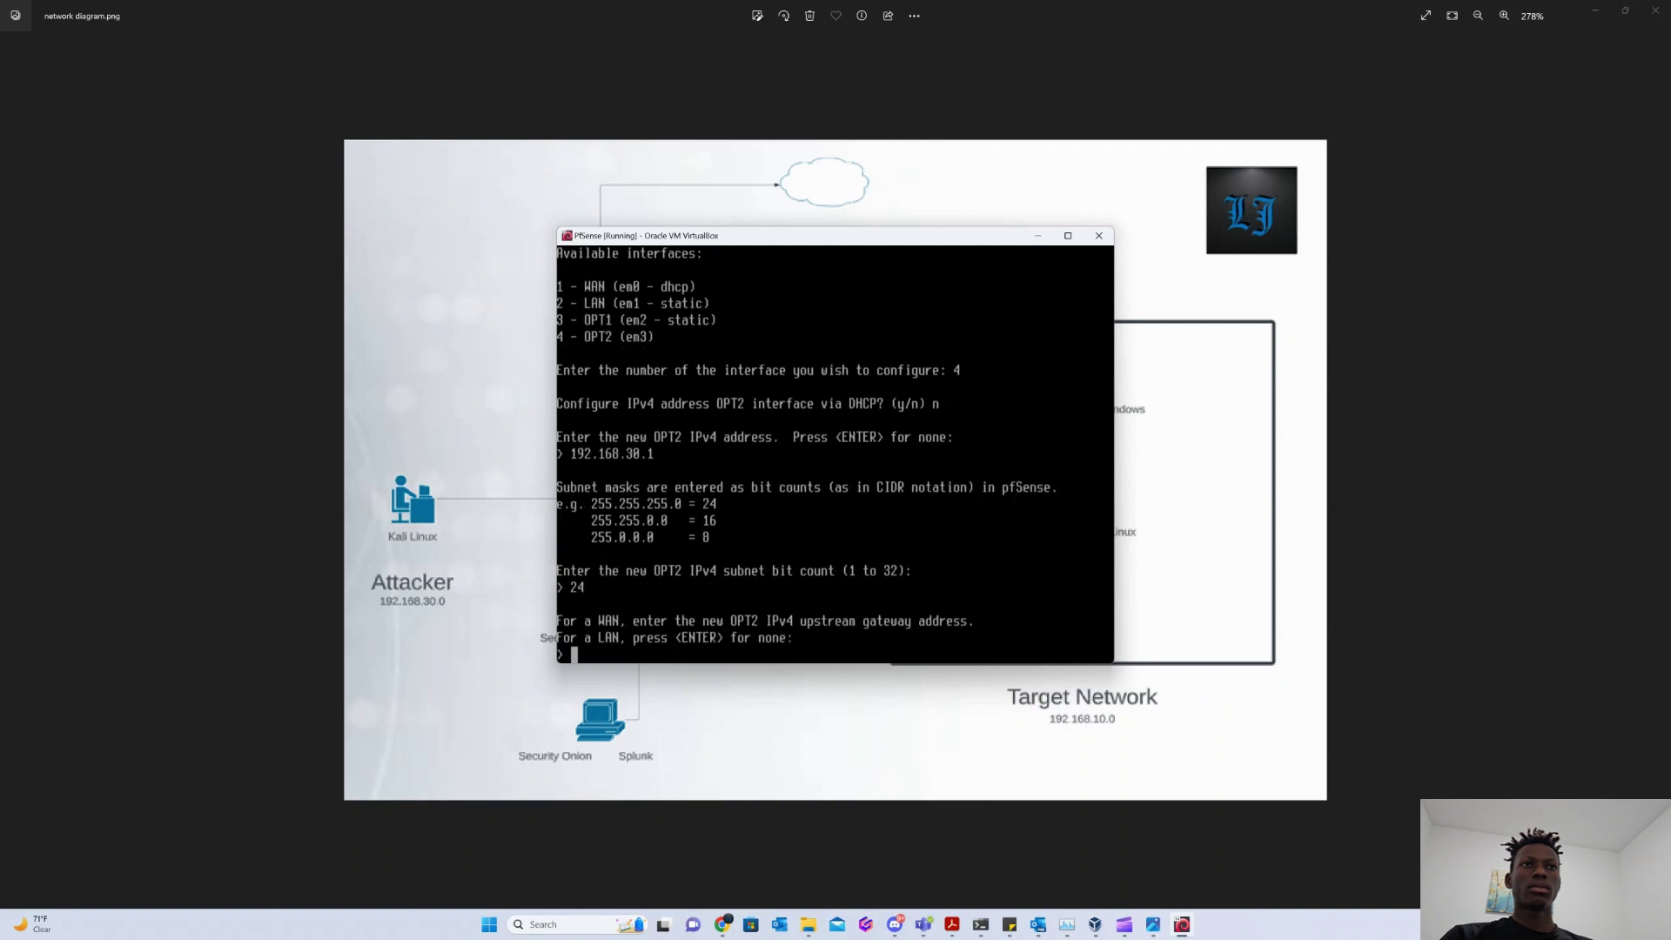
key(Return)
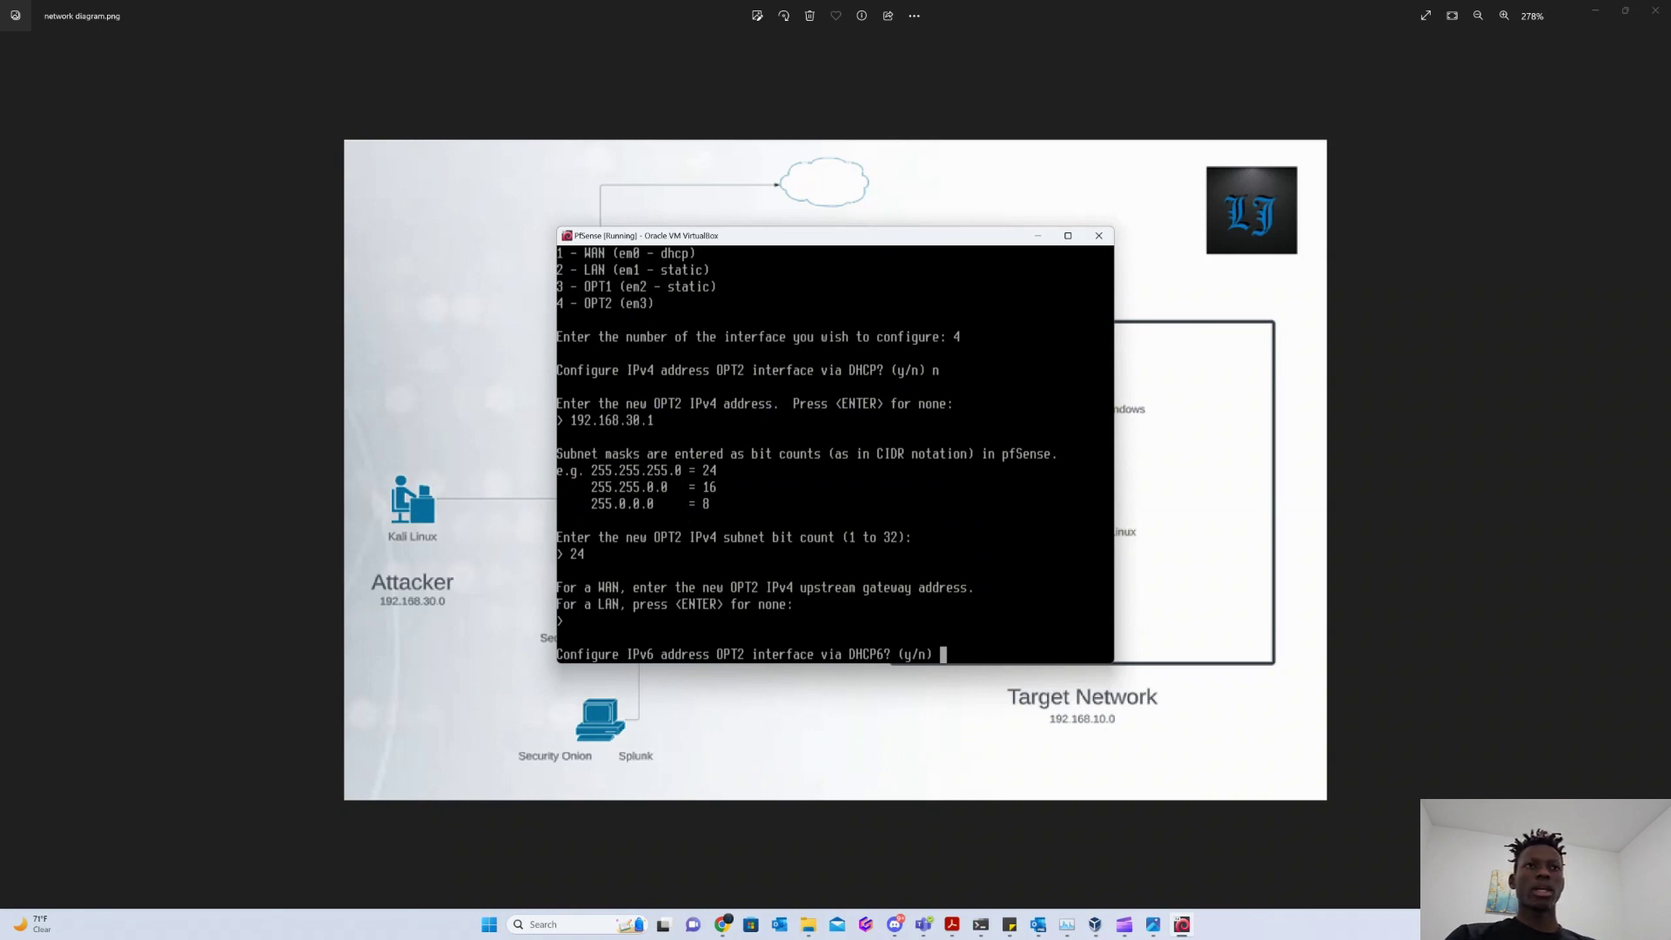
text(n)
key(Return)
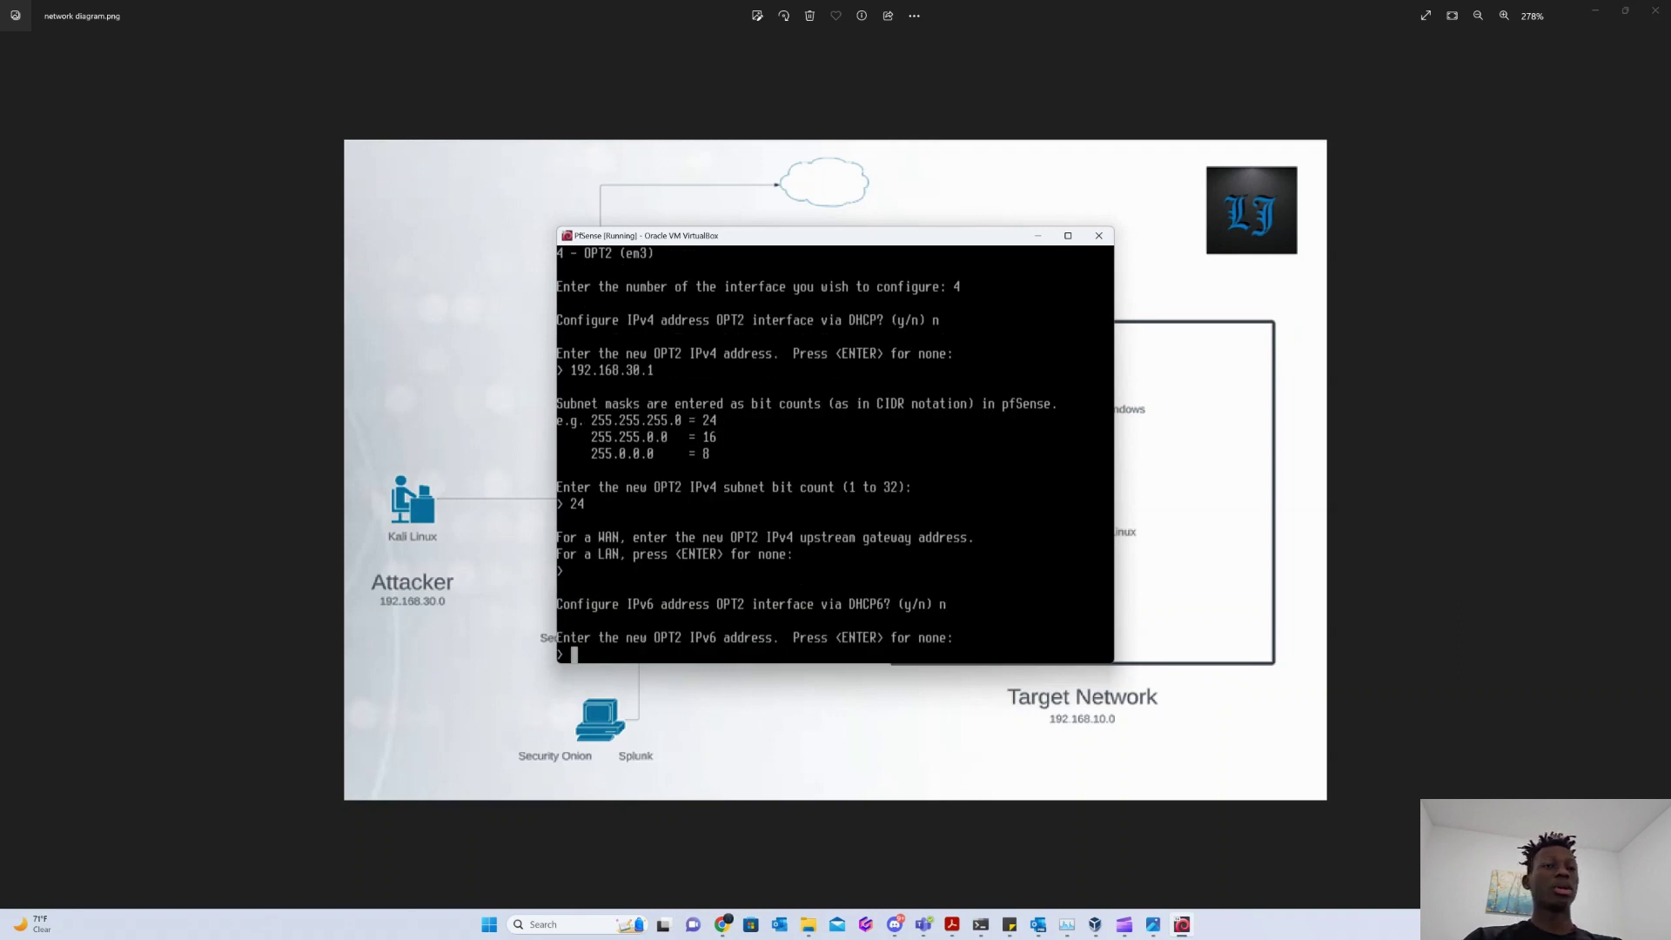
key(Return)
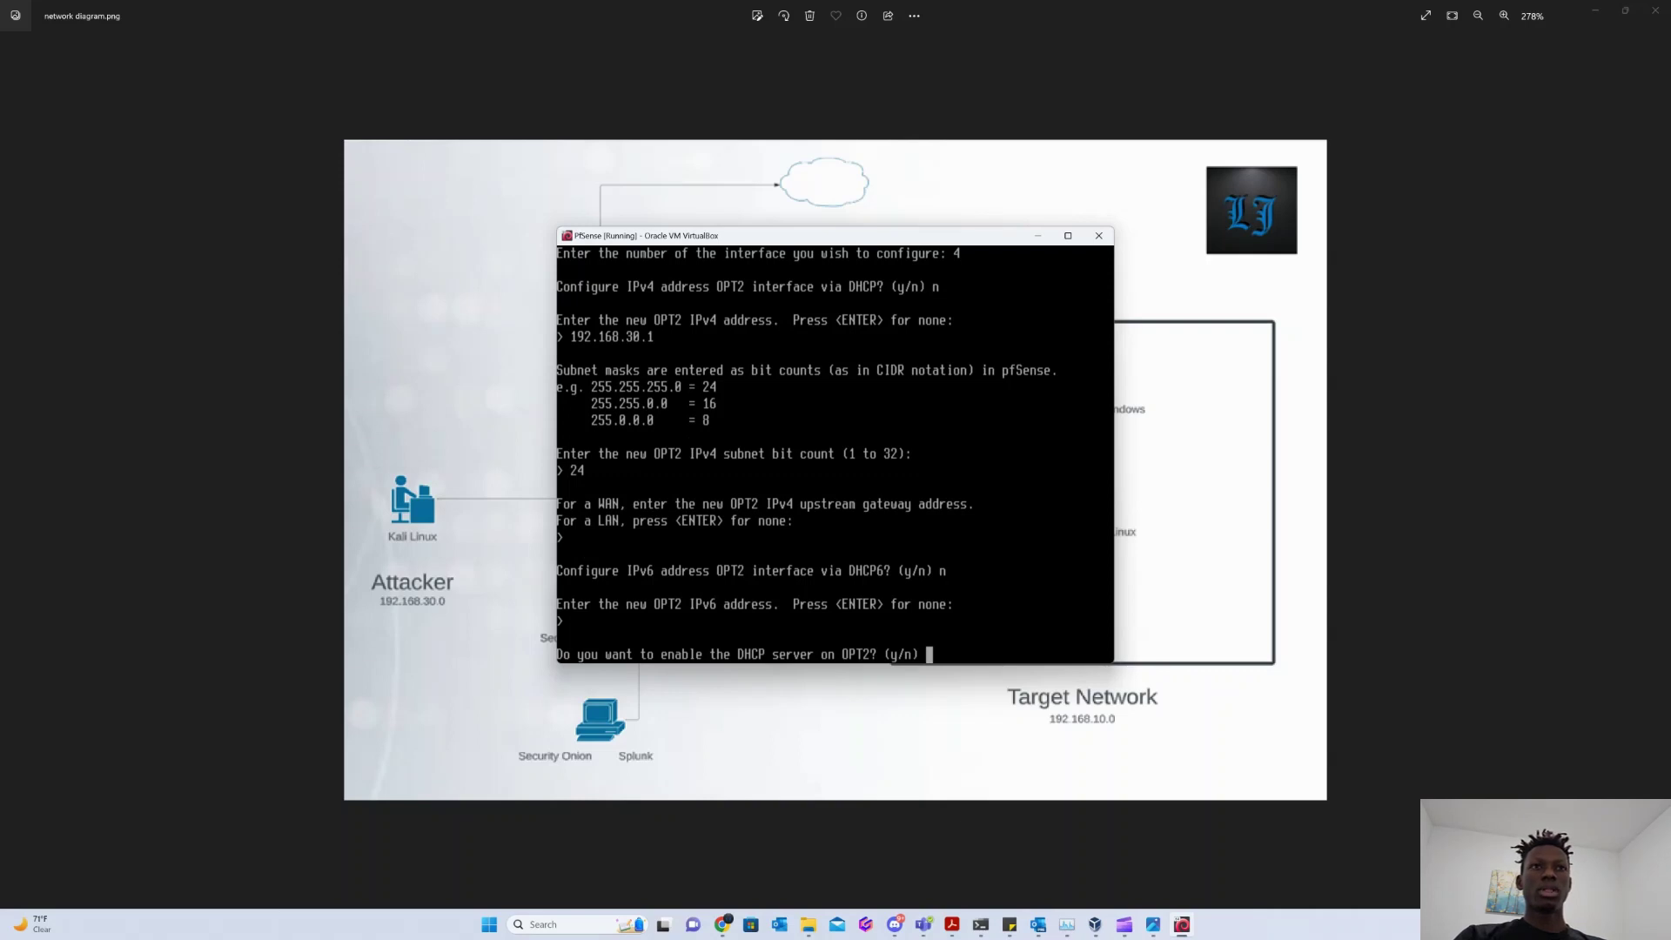
Enable OPT2 DHCP for 192.168.30.2–192.168.30.254, keep HTTPS and save.
text(y)
key(Return)
text(192)
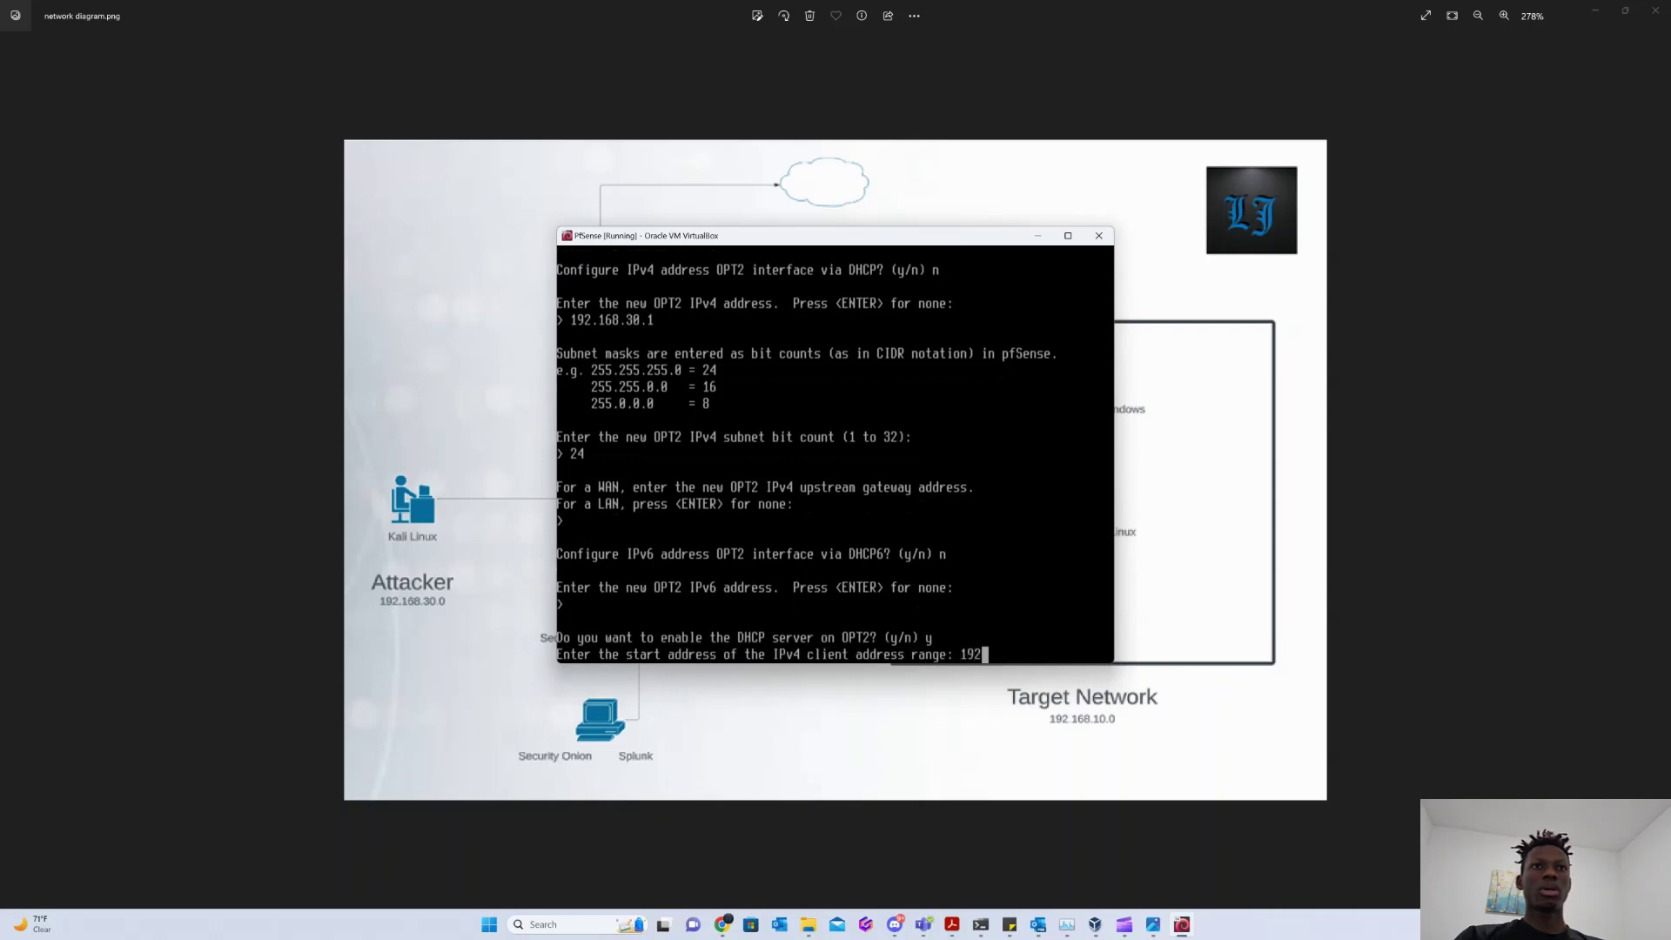
text(.168.30)
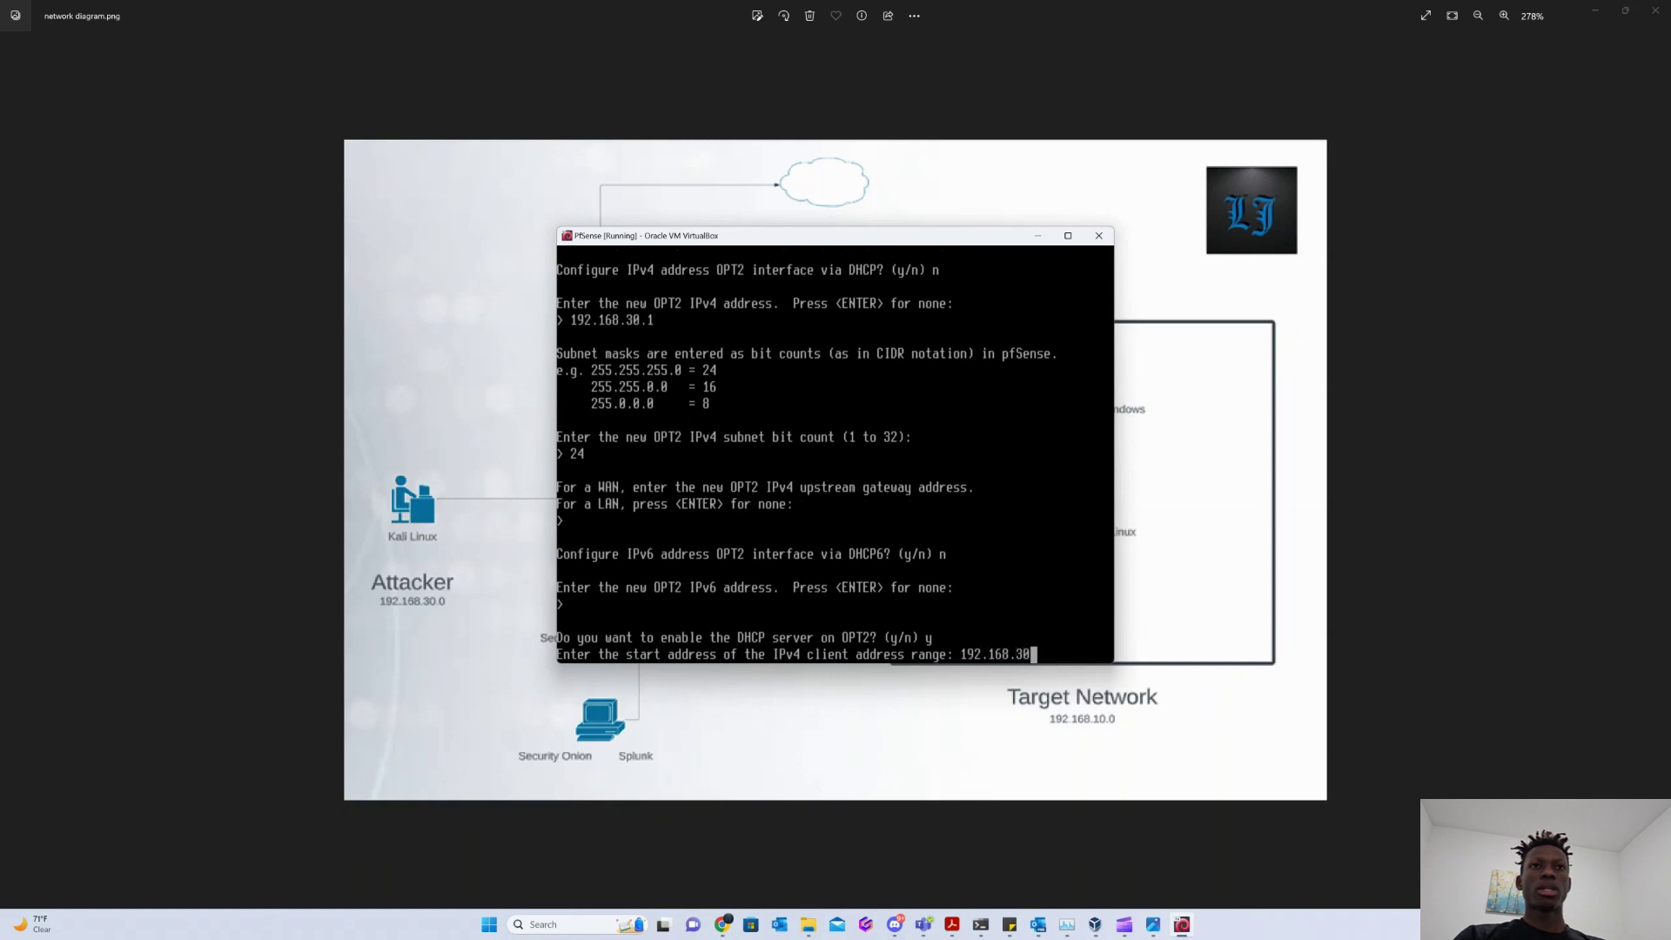
text(.2)
key(Return)
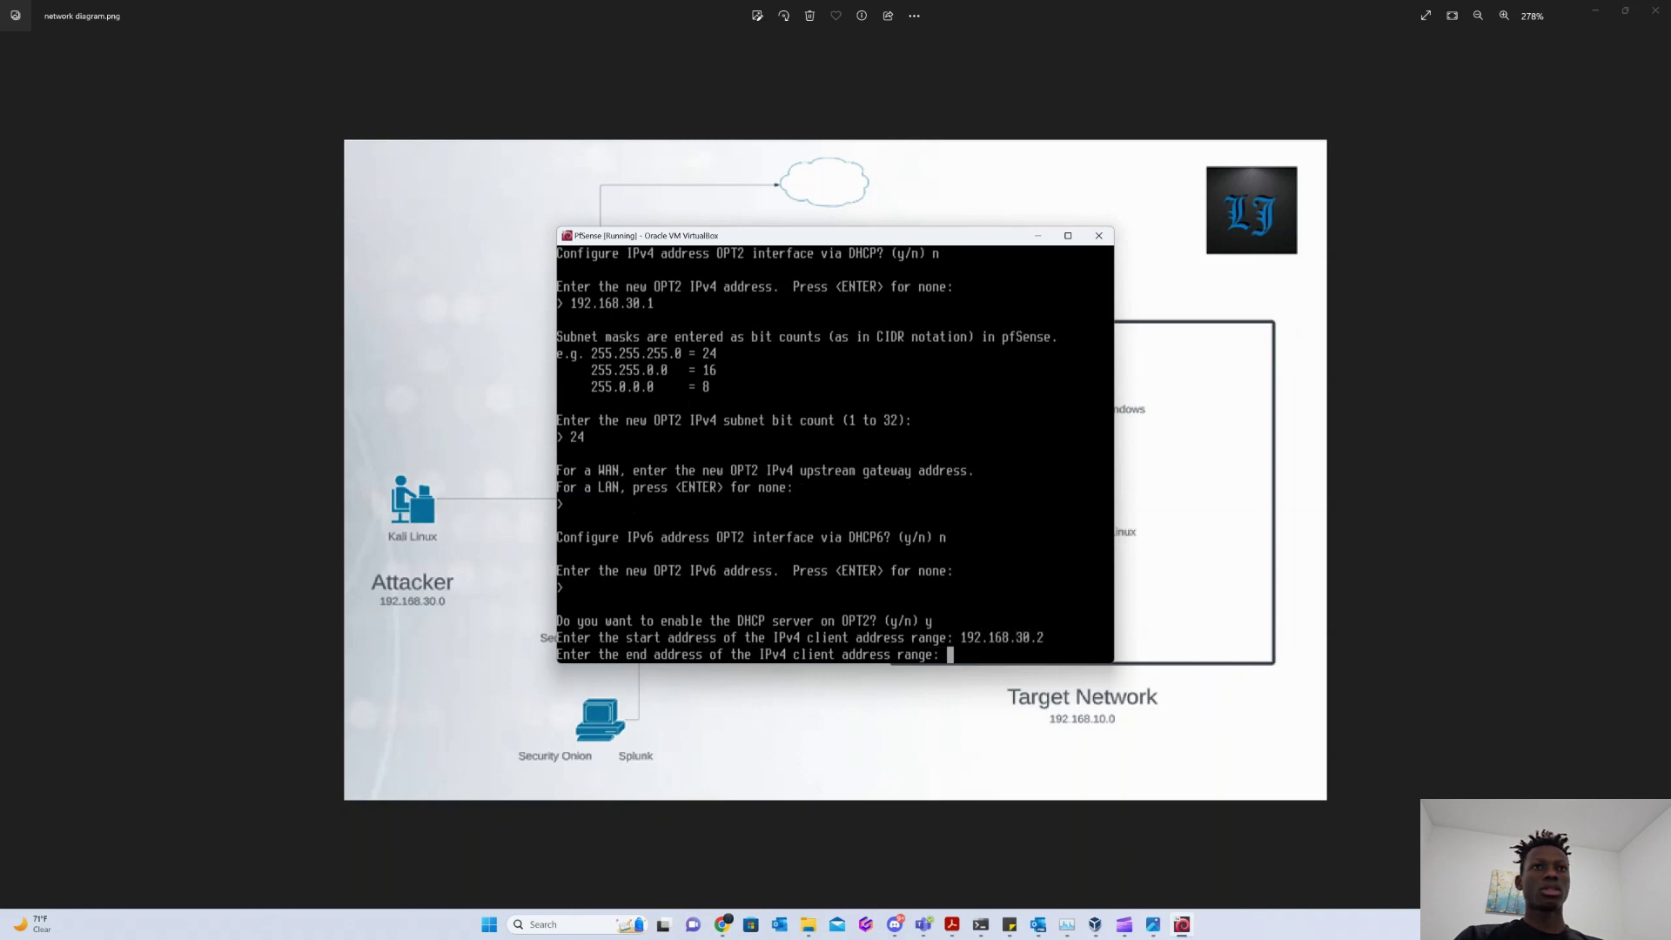
text(192.168.)
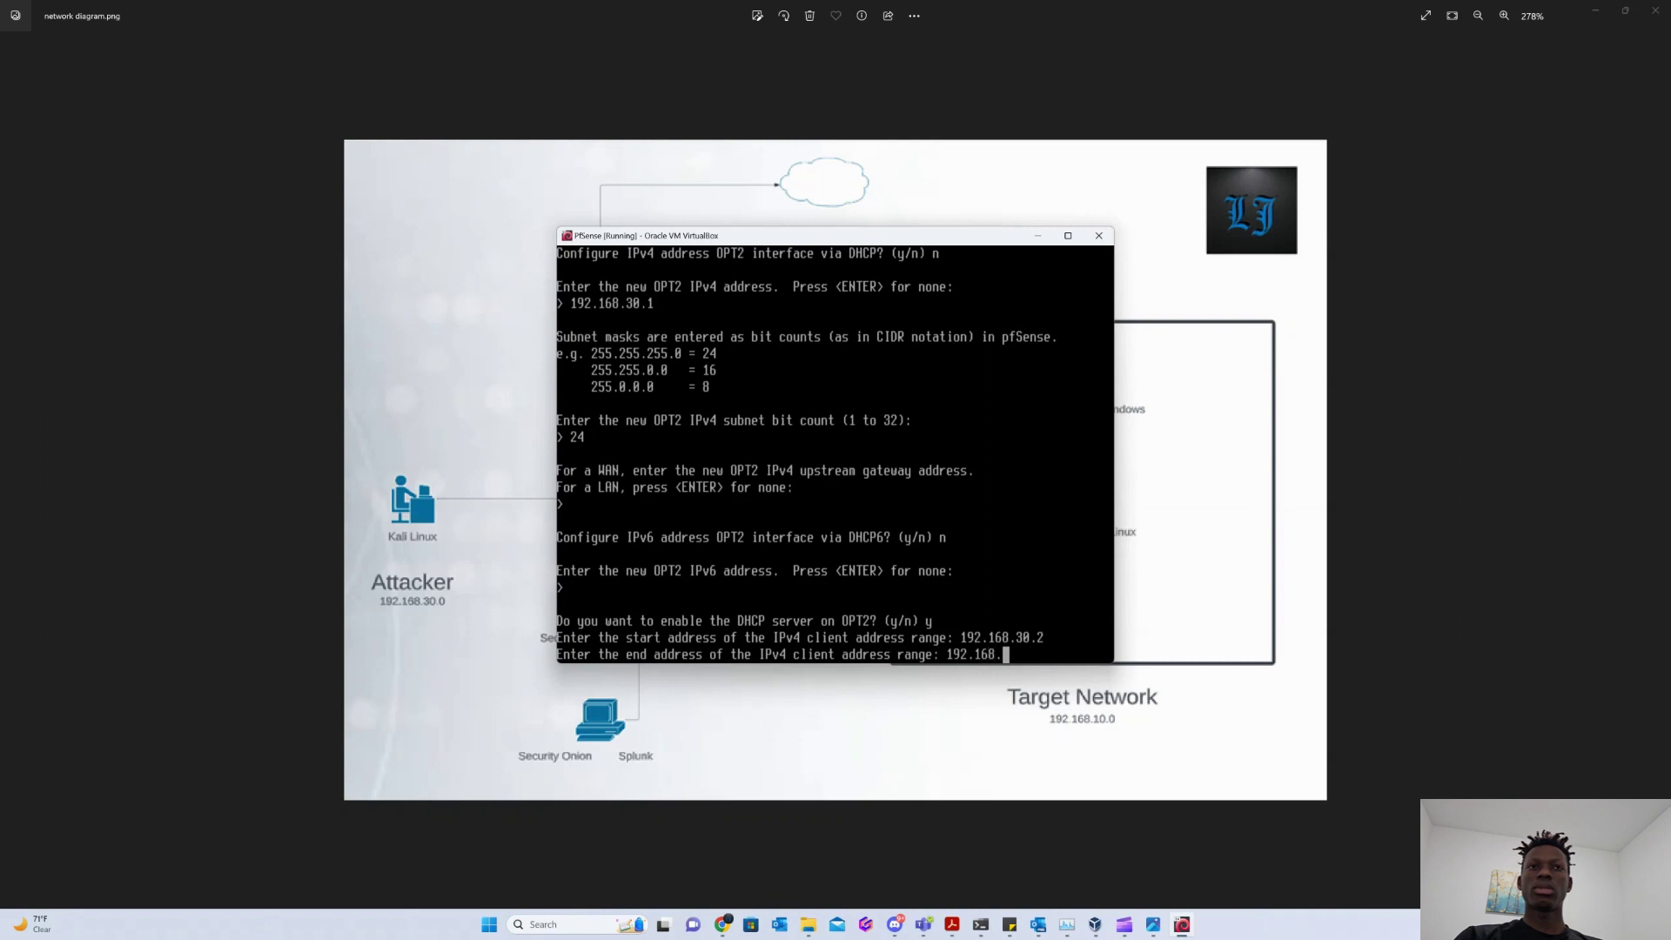
text(30.)
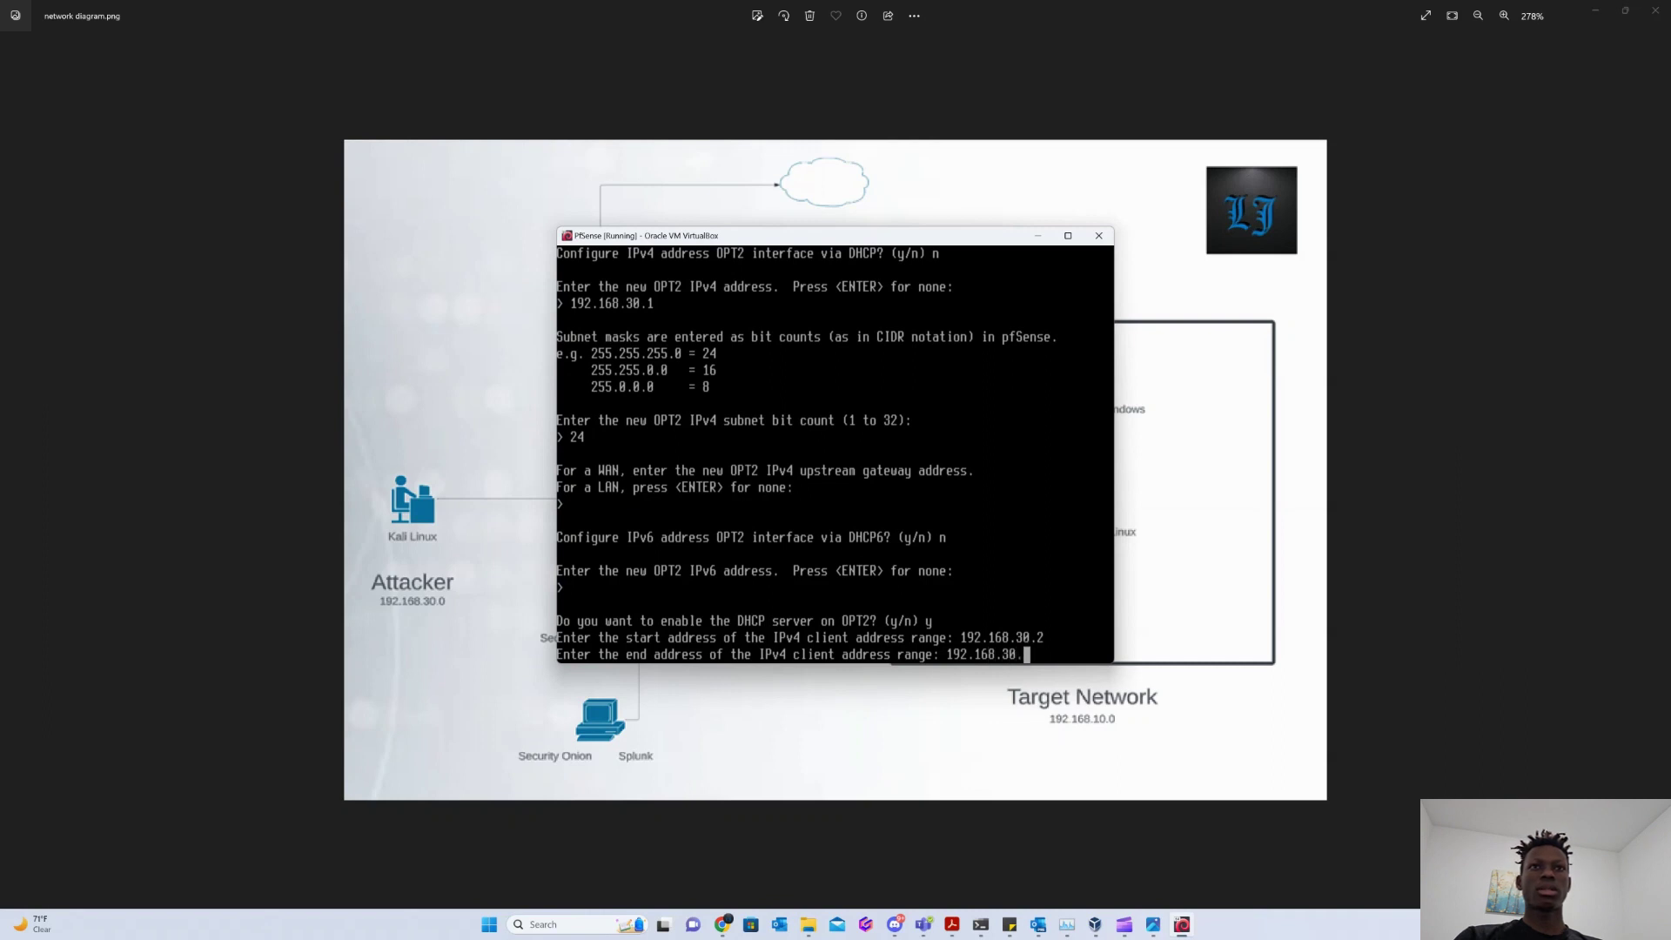
text(254)
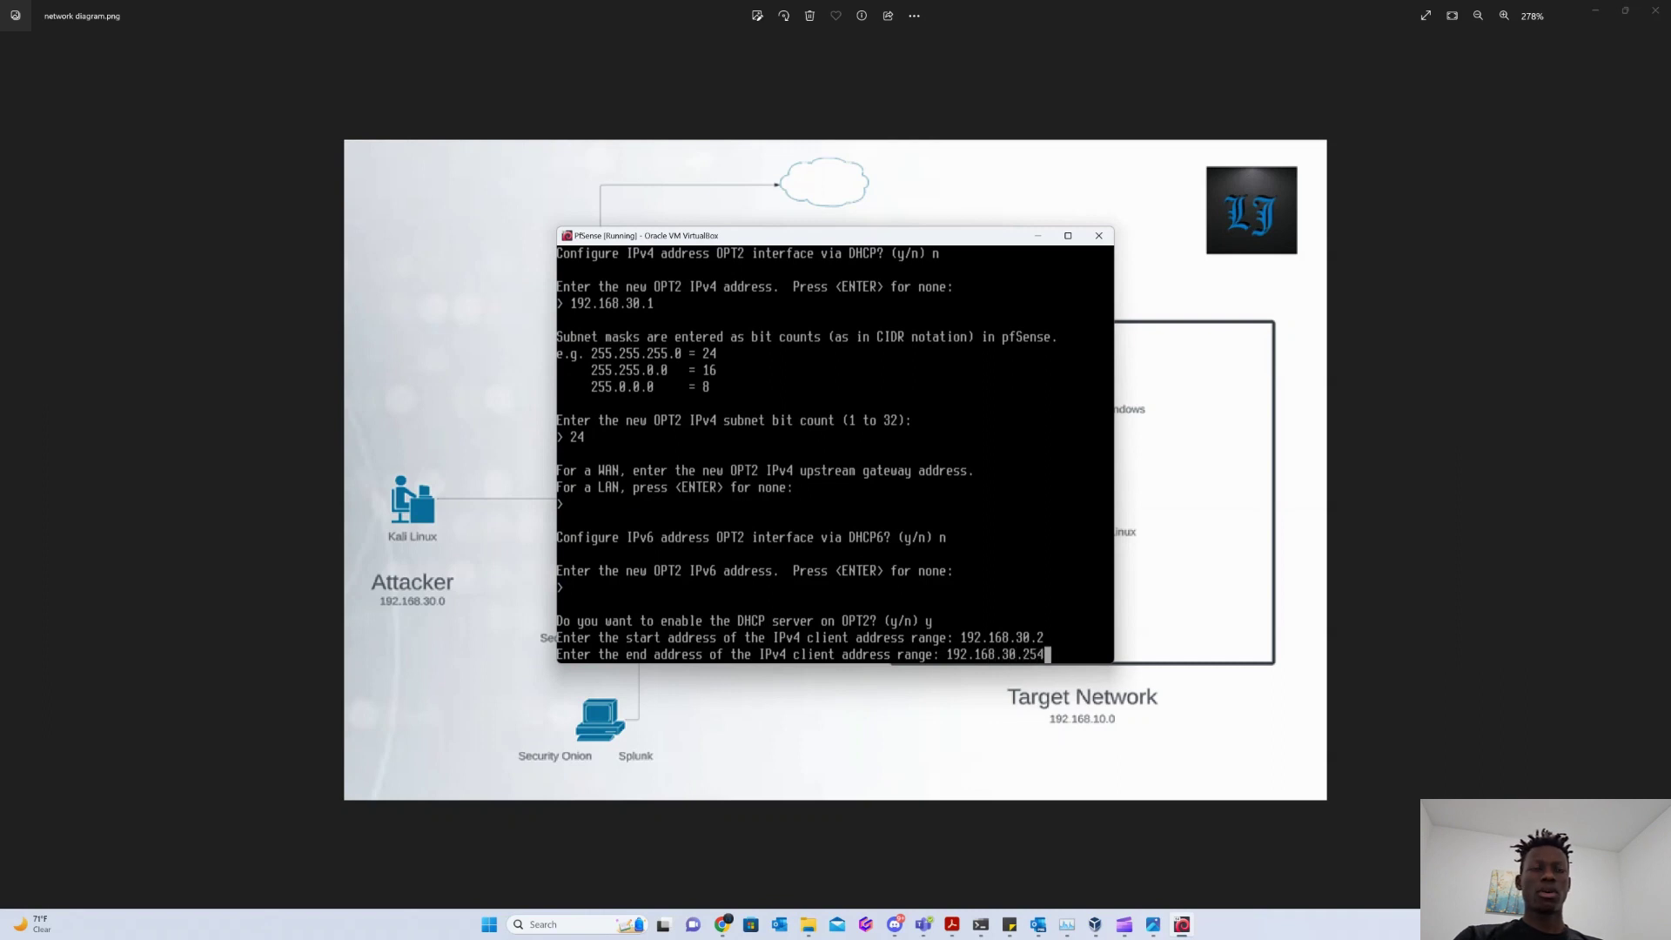
key(Return)
text(n)
key(Return)
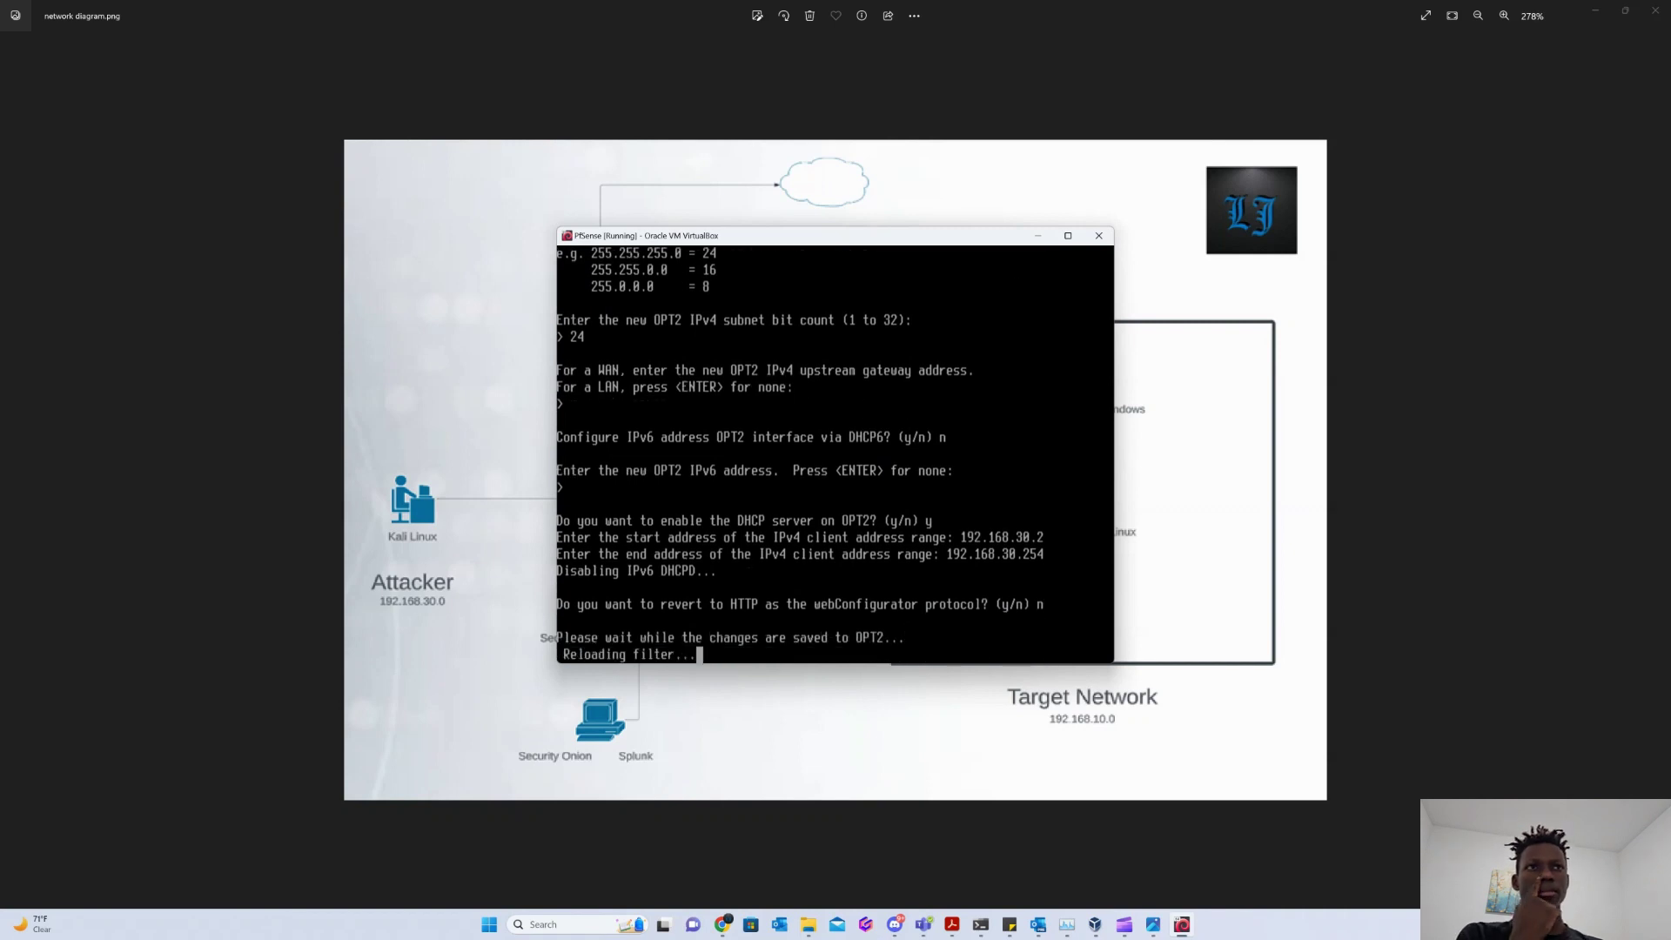
key(Return)
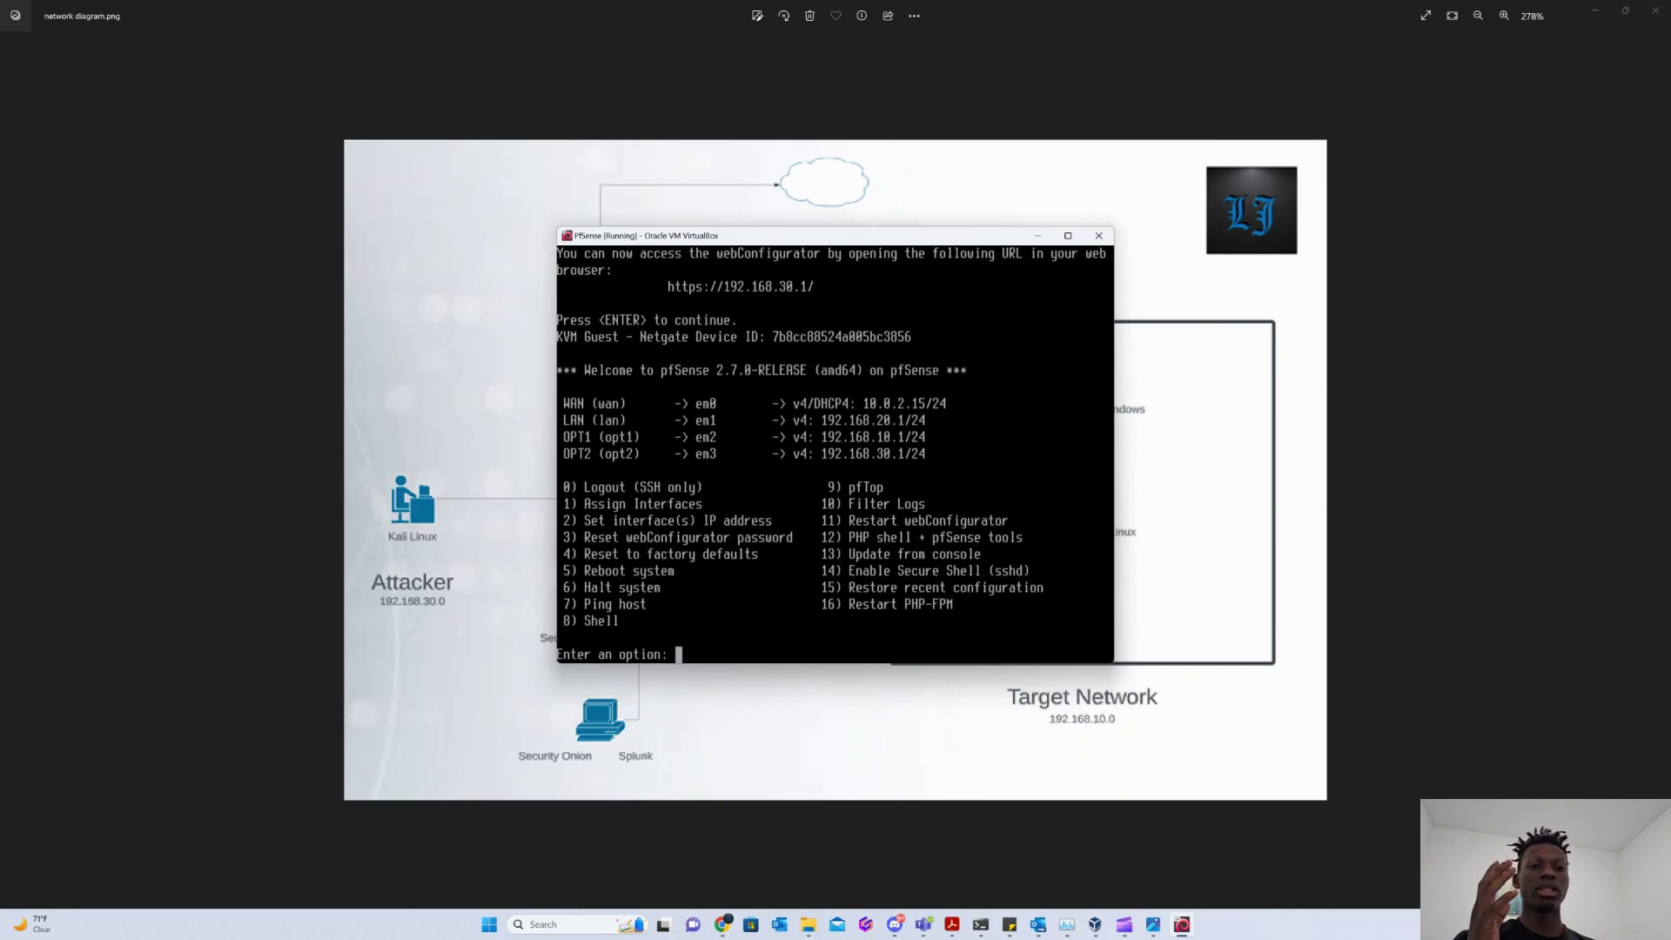
Minimize the pfSense console and close the network diagram to reveal VirtualBox Manager.
click(1037, 235)
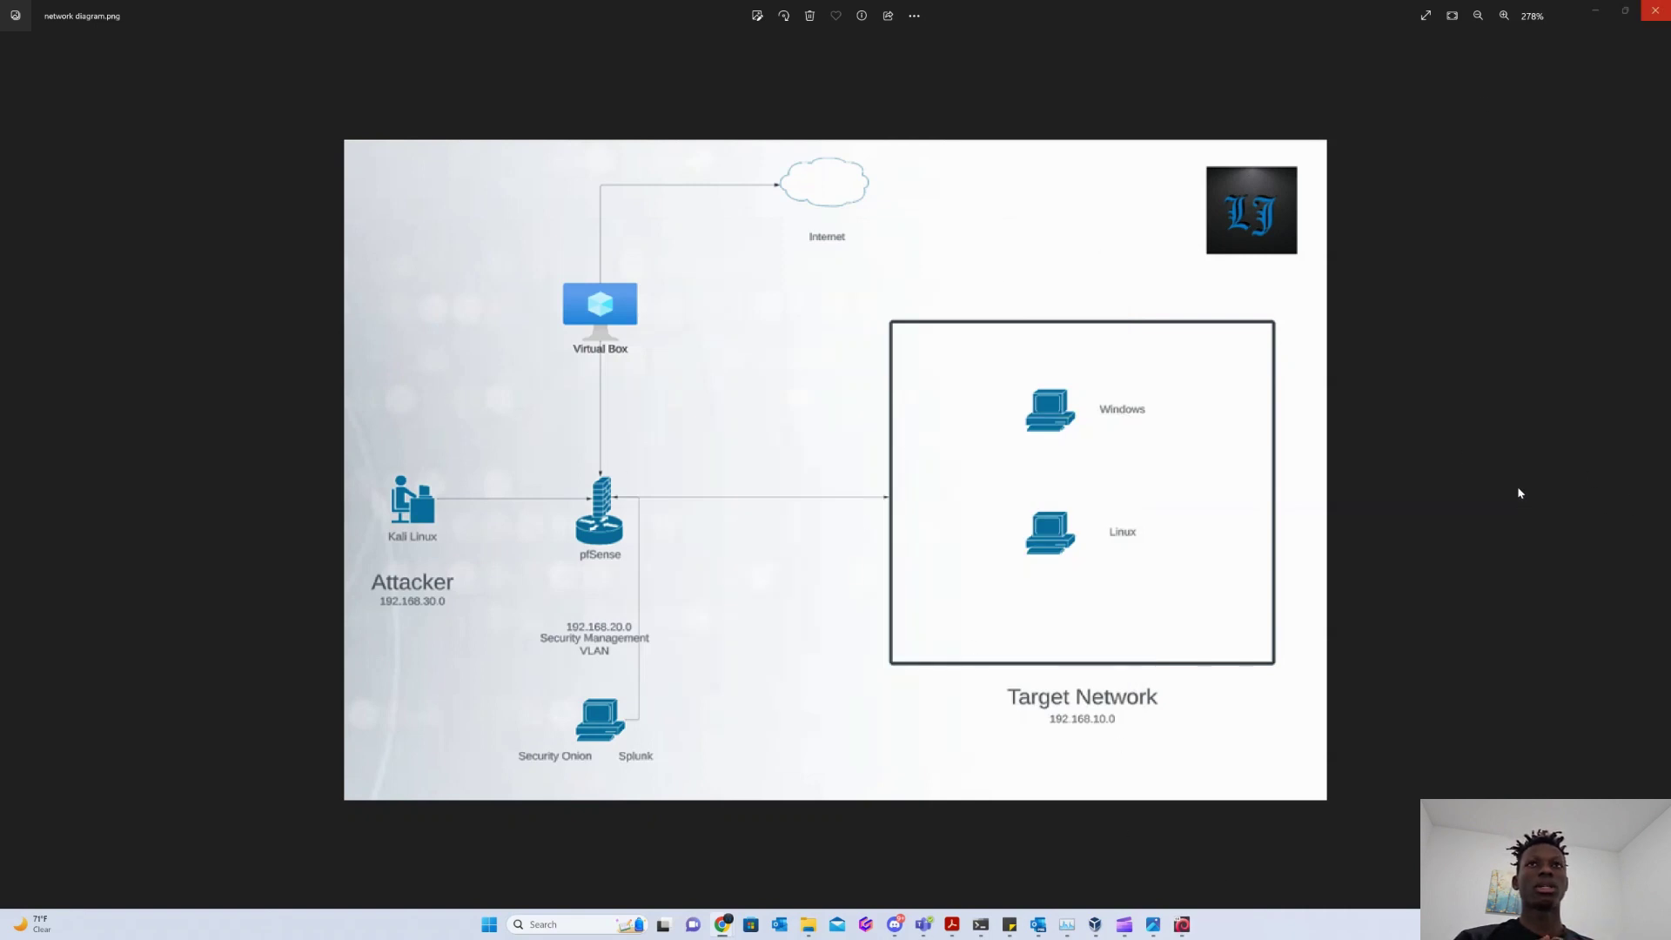
click(1596, 10)
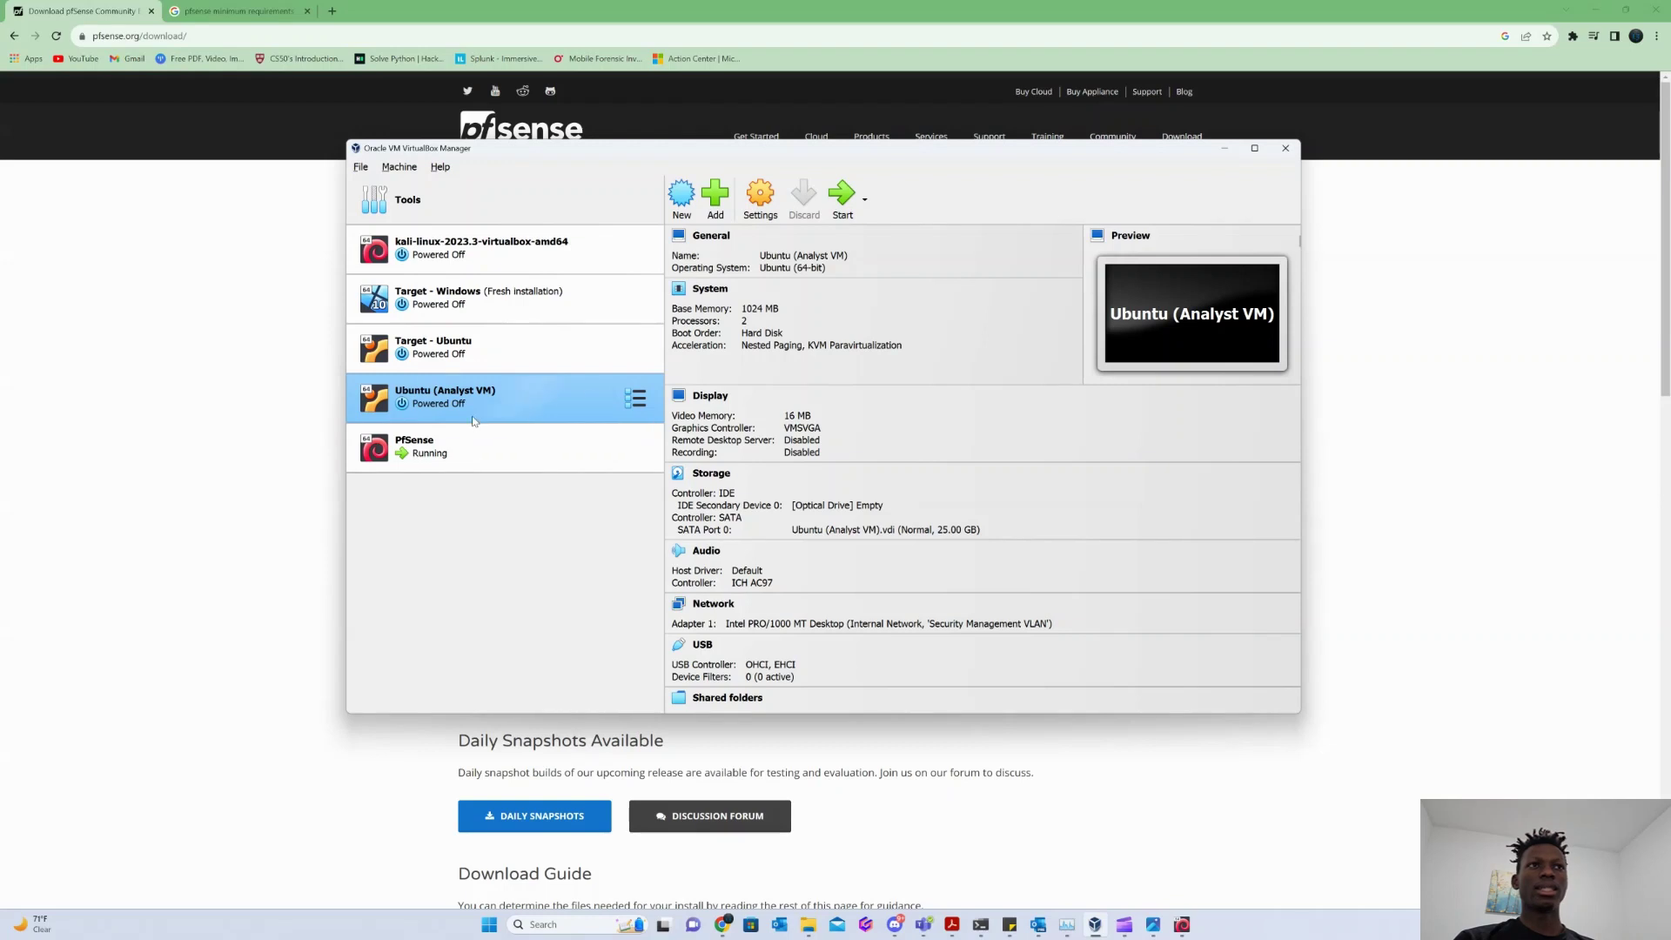
Review Ubuntu (Analyst VM)'s network adapter in Settings, then start the VM.
click(426, 348)
right_click(423, 355)
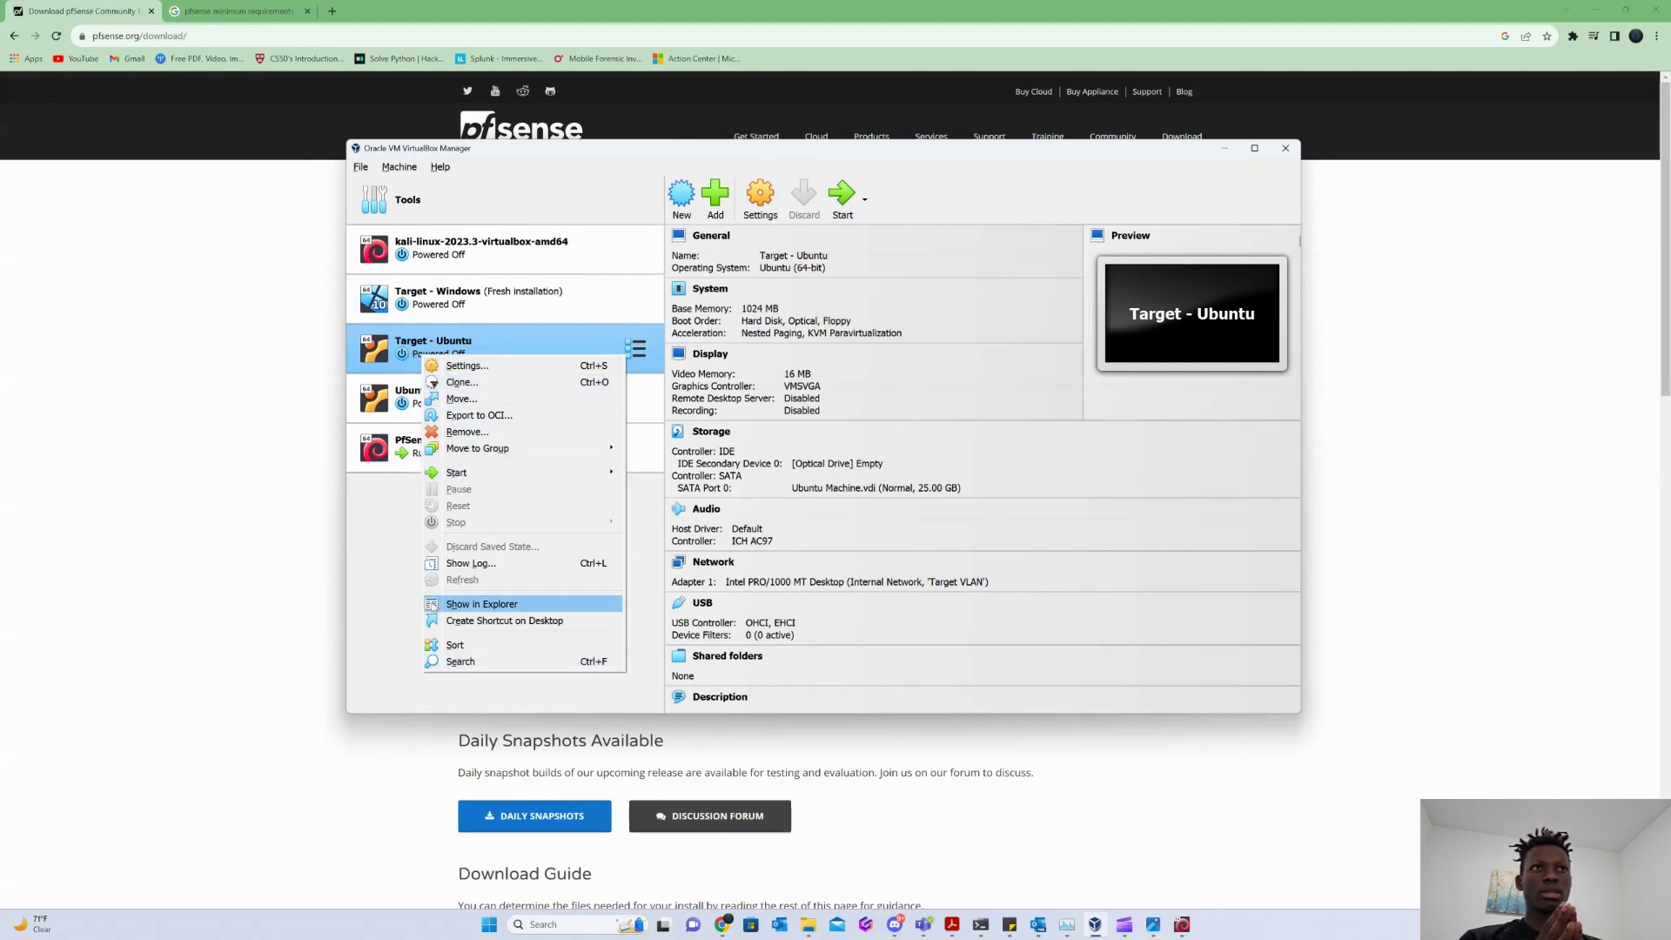
click(439, 405)
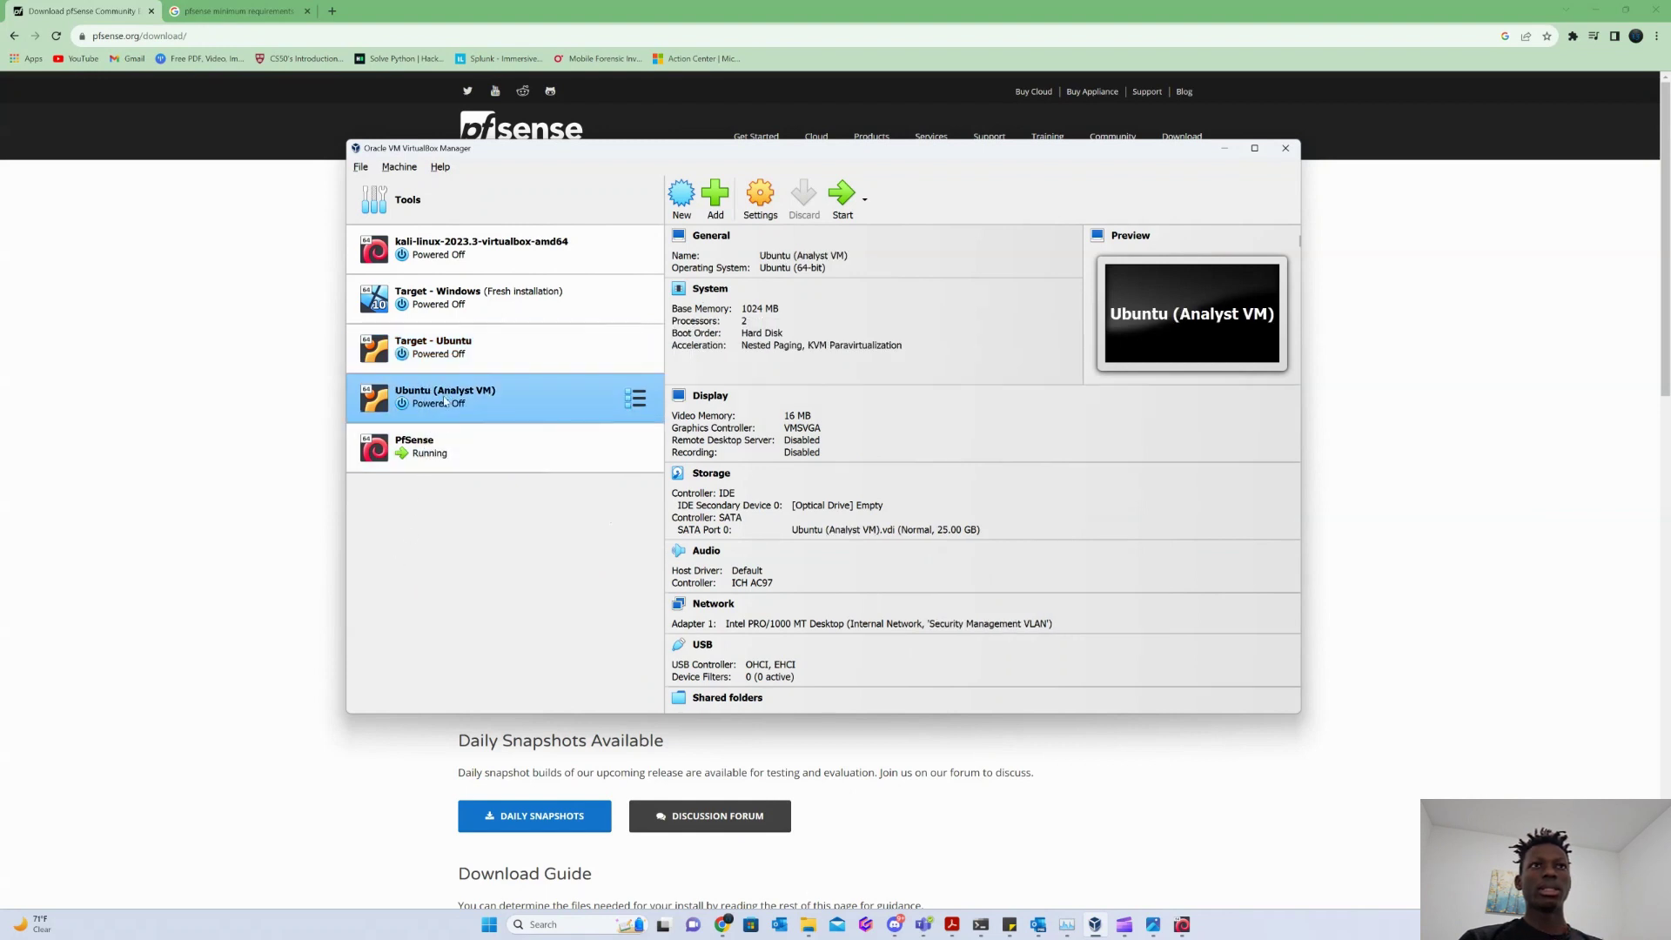
right_click(452, 393)
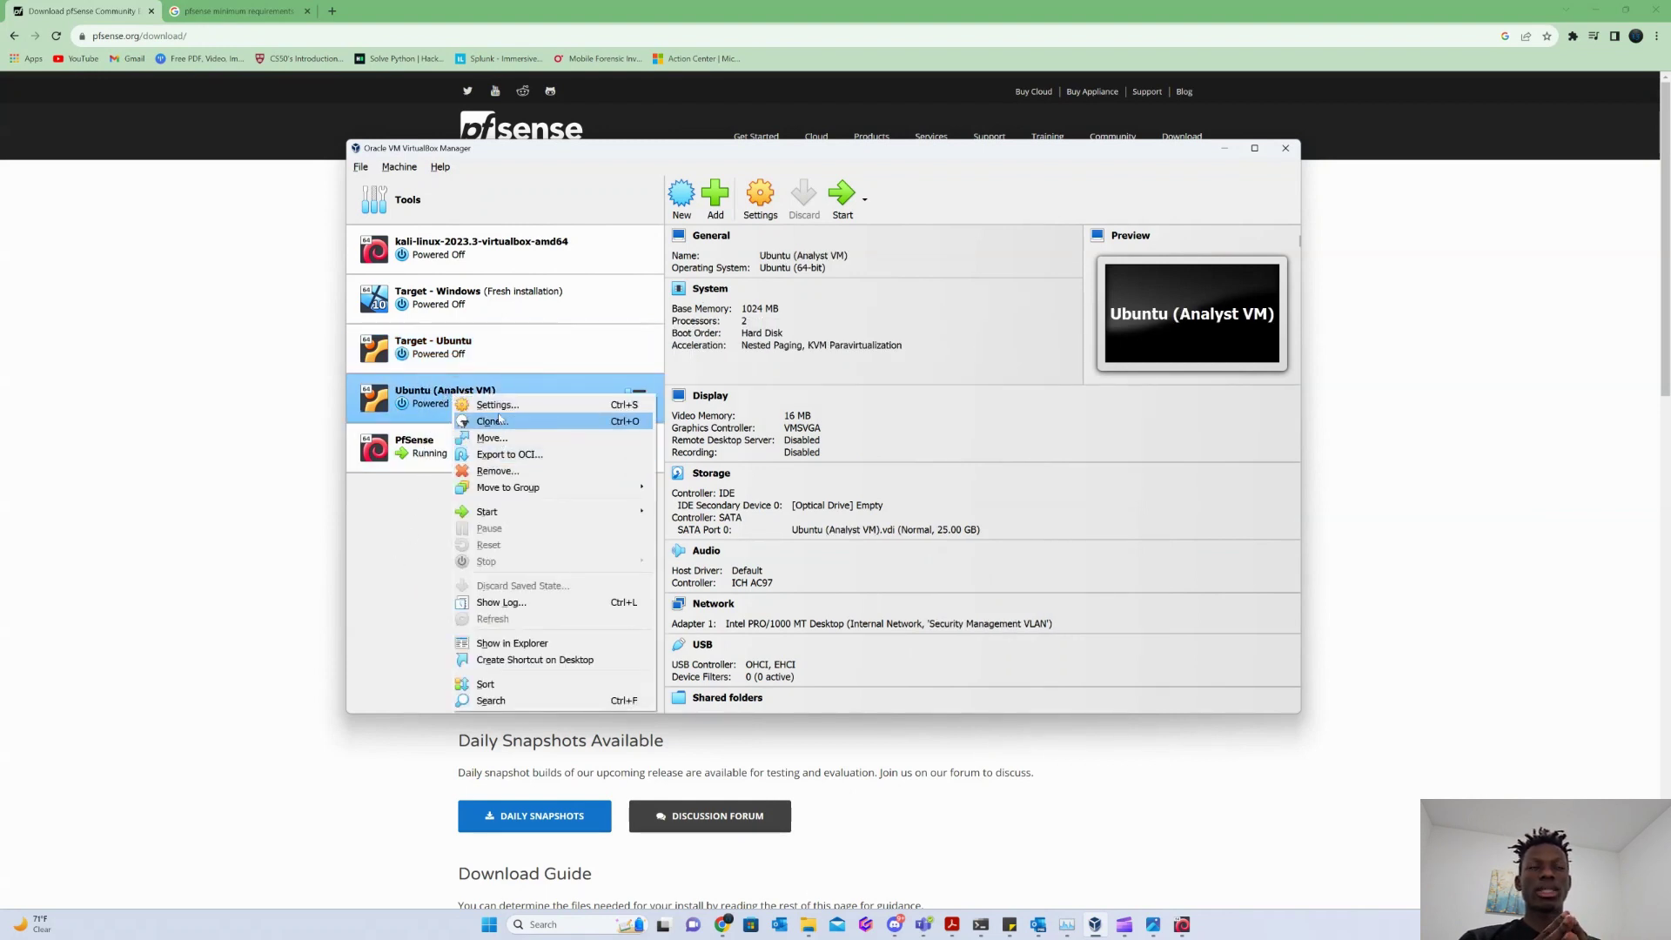
click(499, 417)
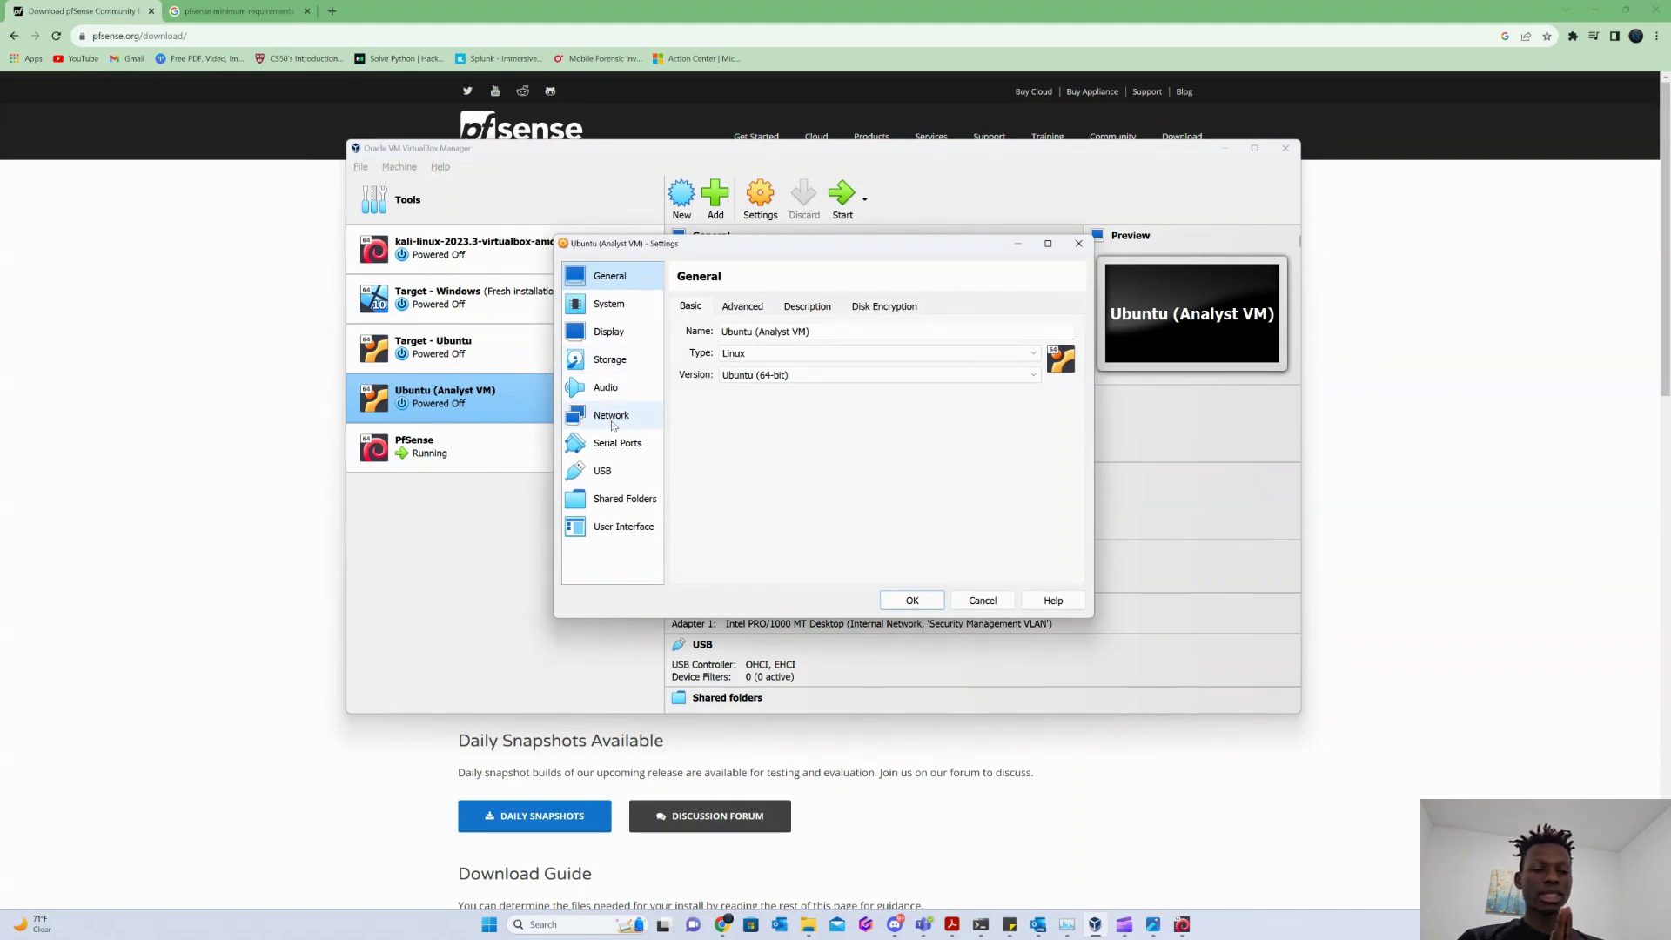
click(623, 415)
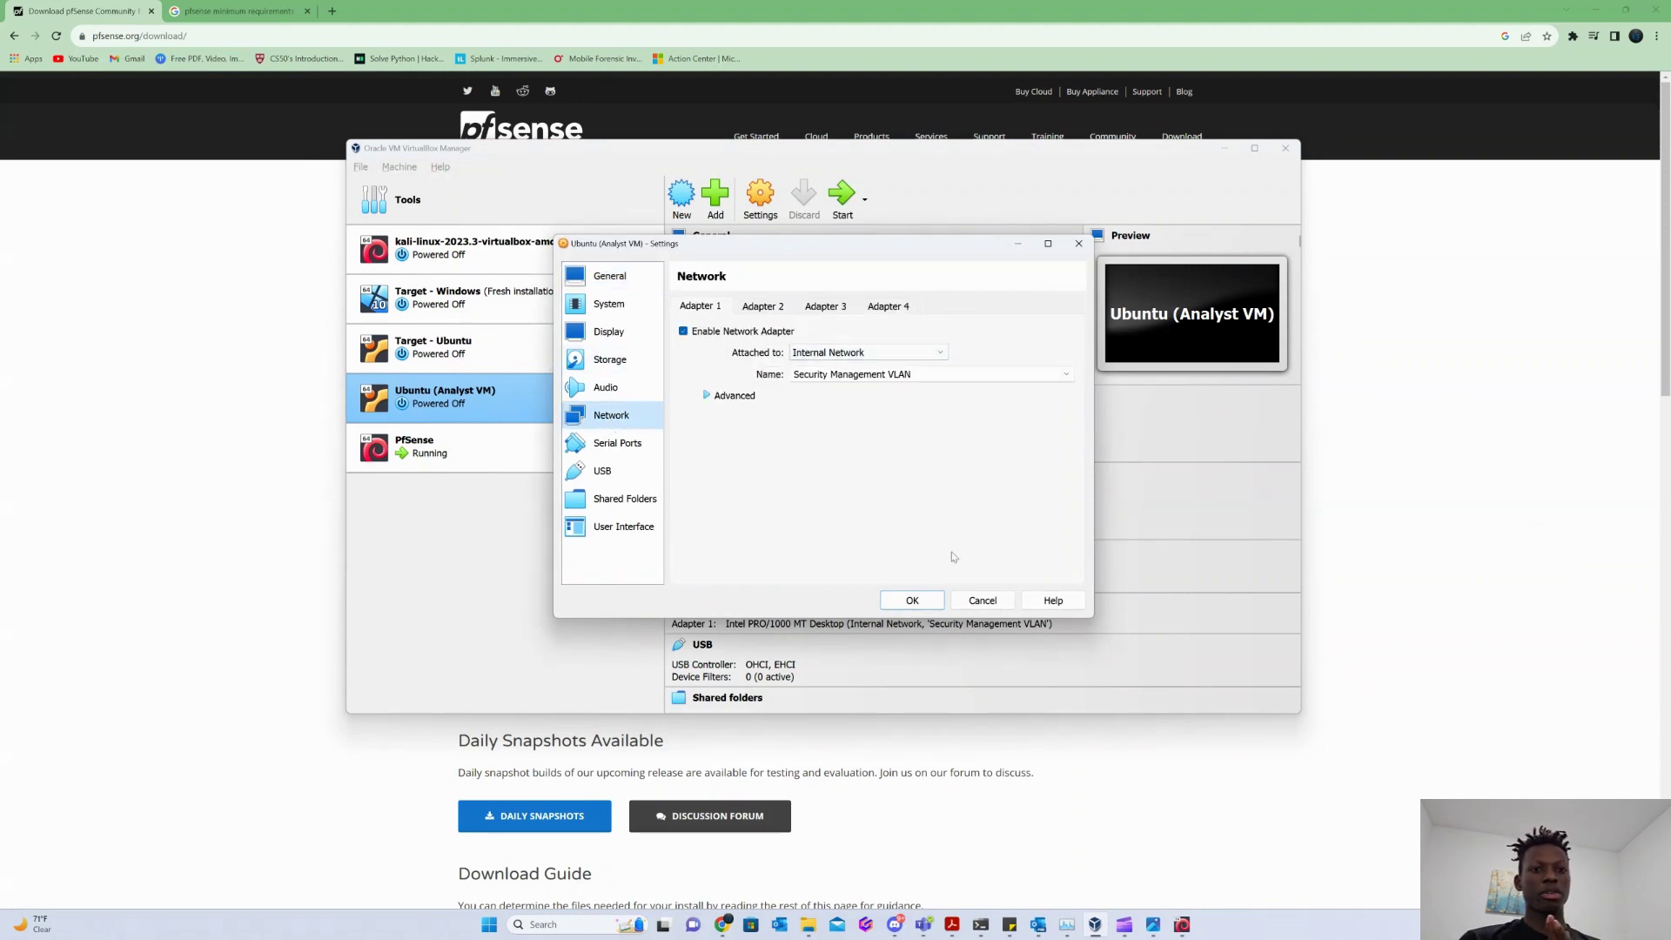
click(912, 600)
double_click(459, 406)
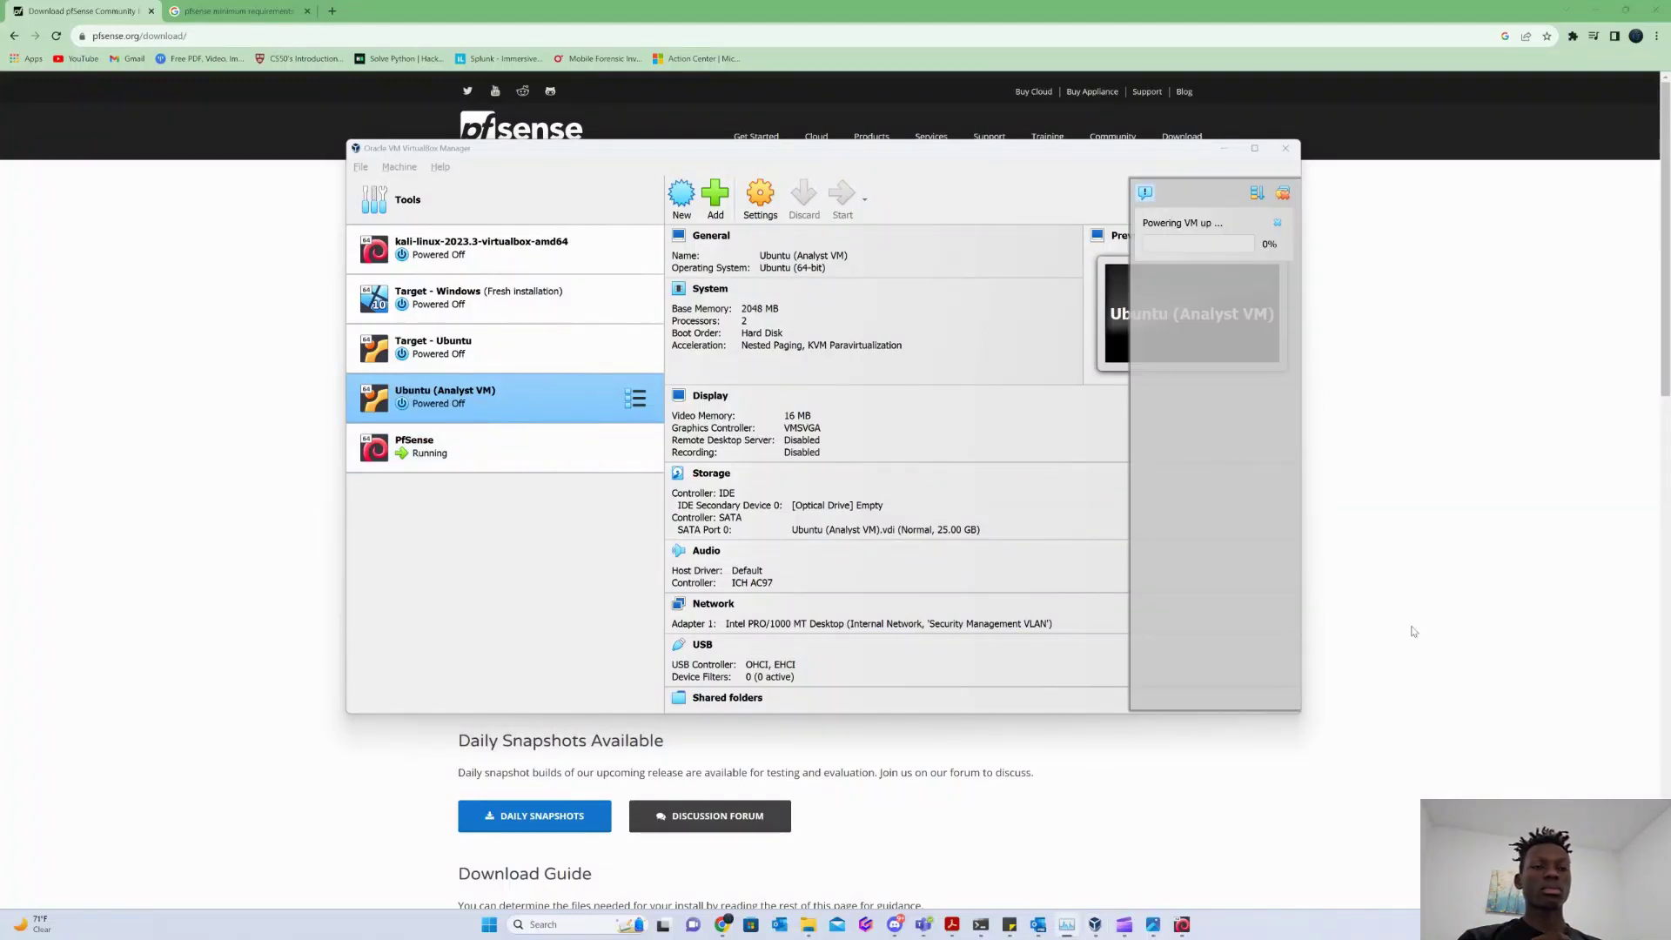
Log into the Ubuntu analyst desktop with the account password and launch Firefox.
click(799, 532)
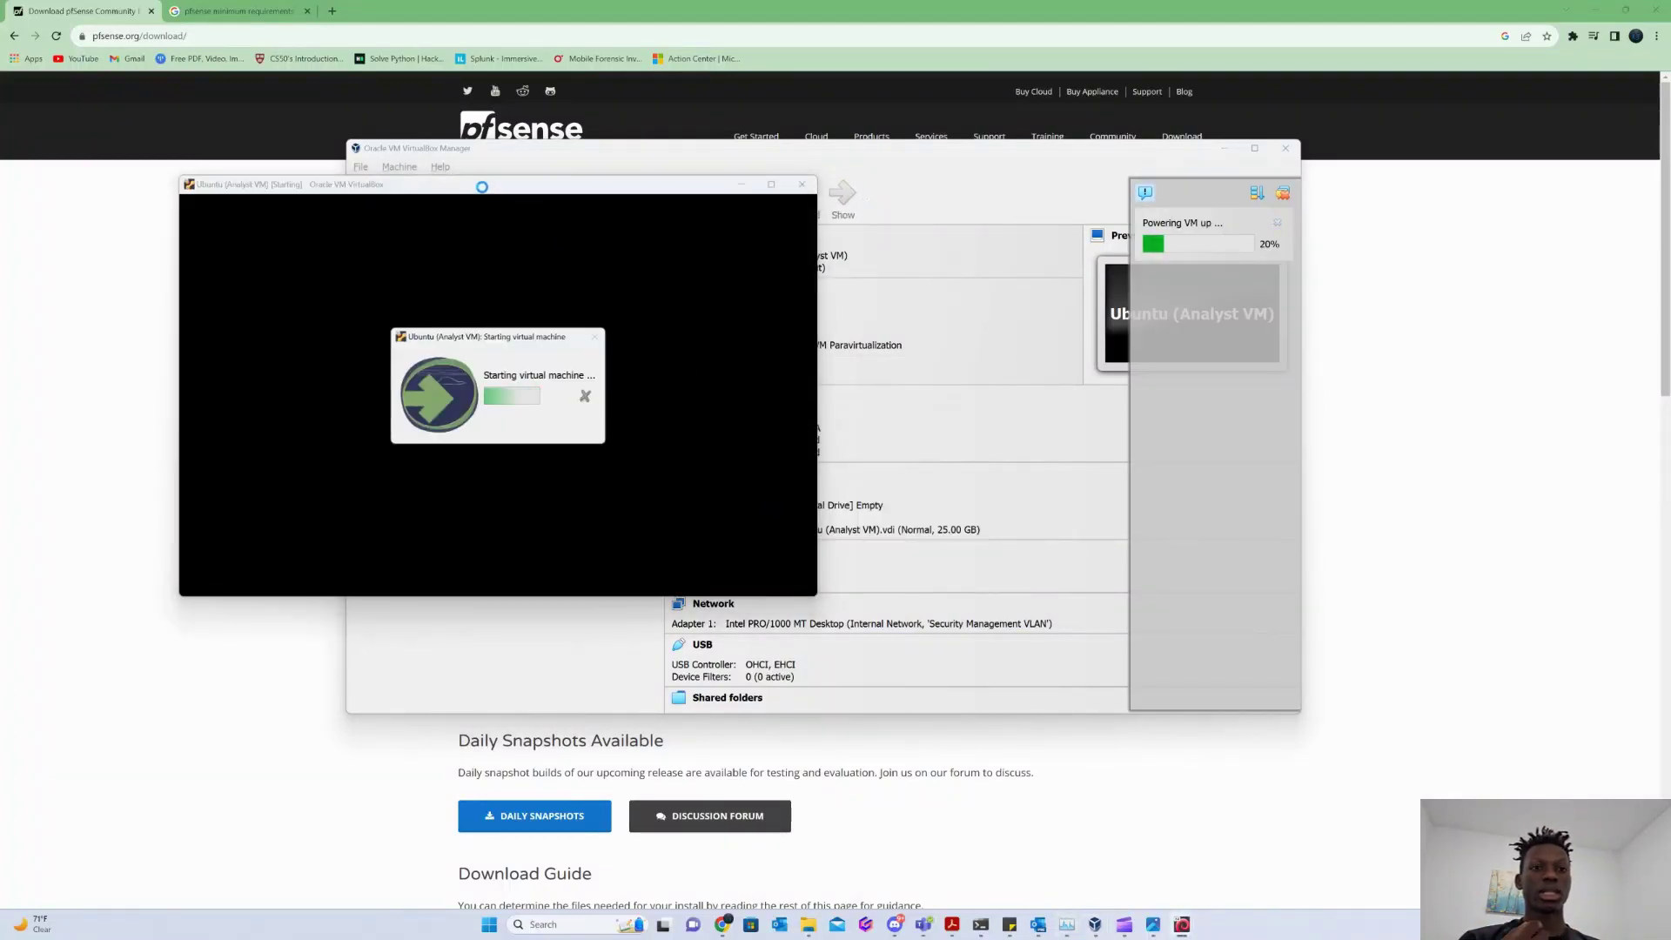
drag(470, 176, 745, 256)
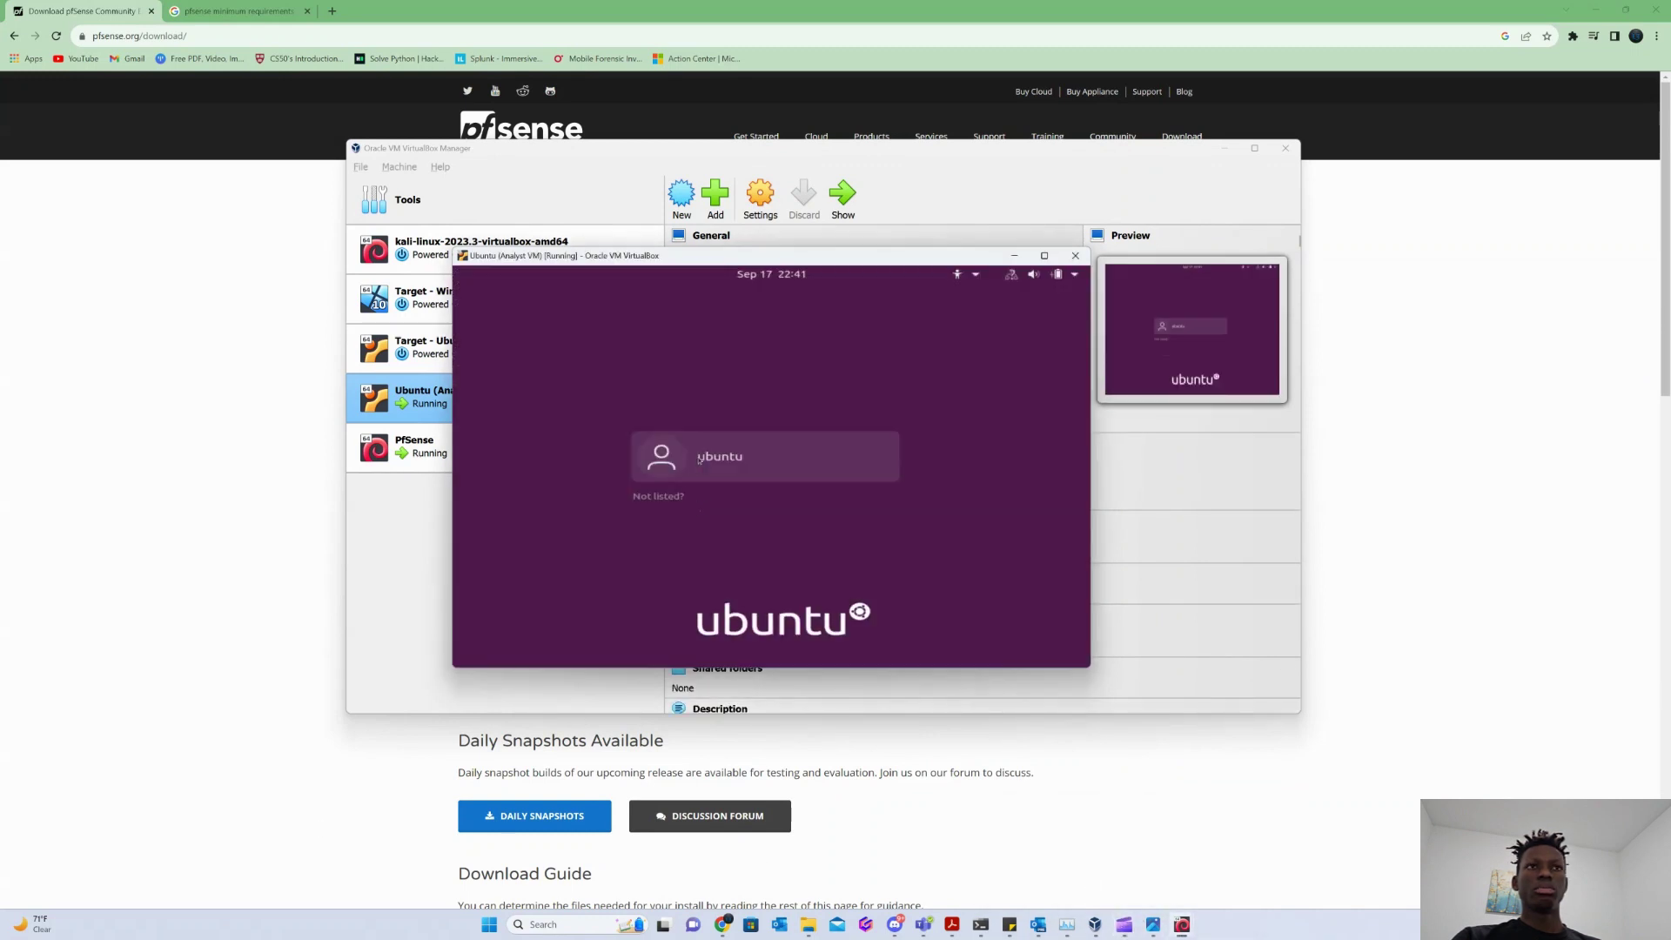
click(699, 460)
text(ubuntu)
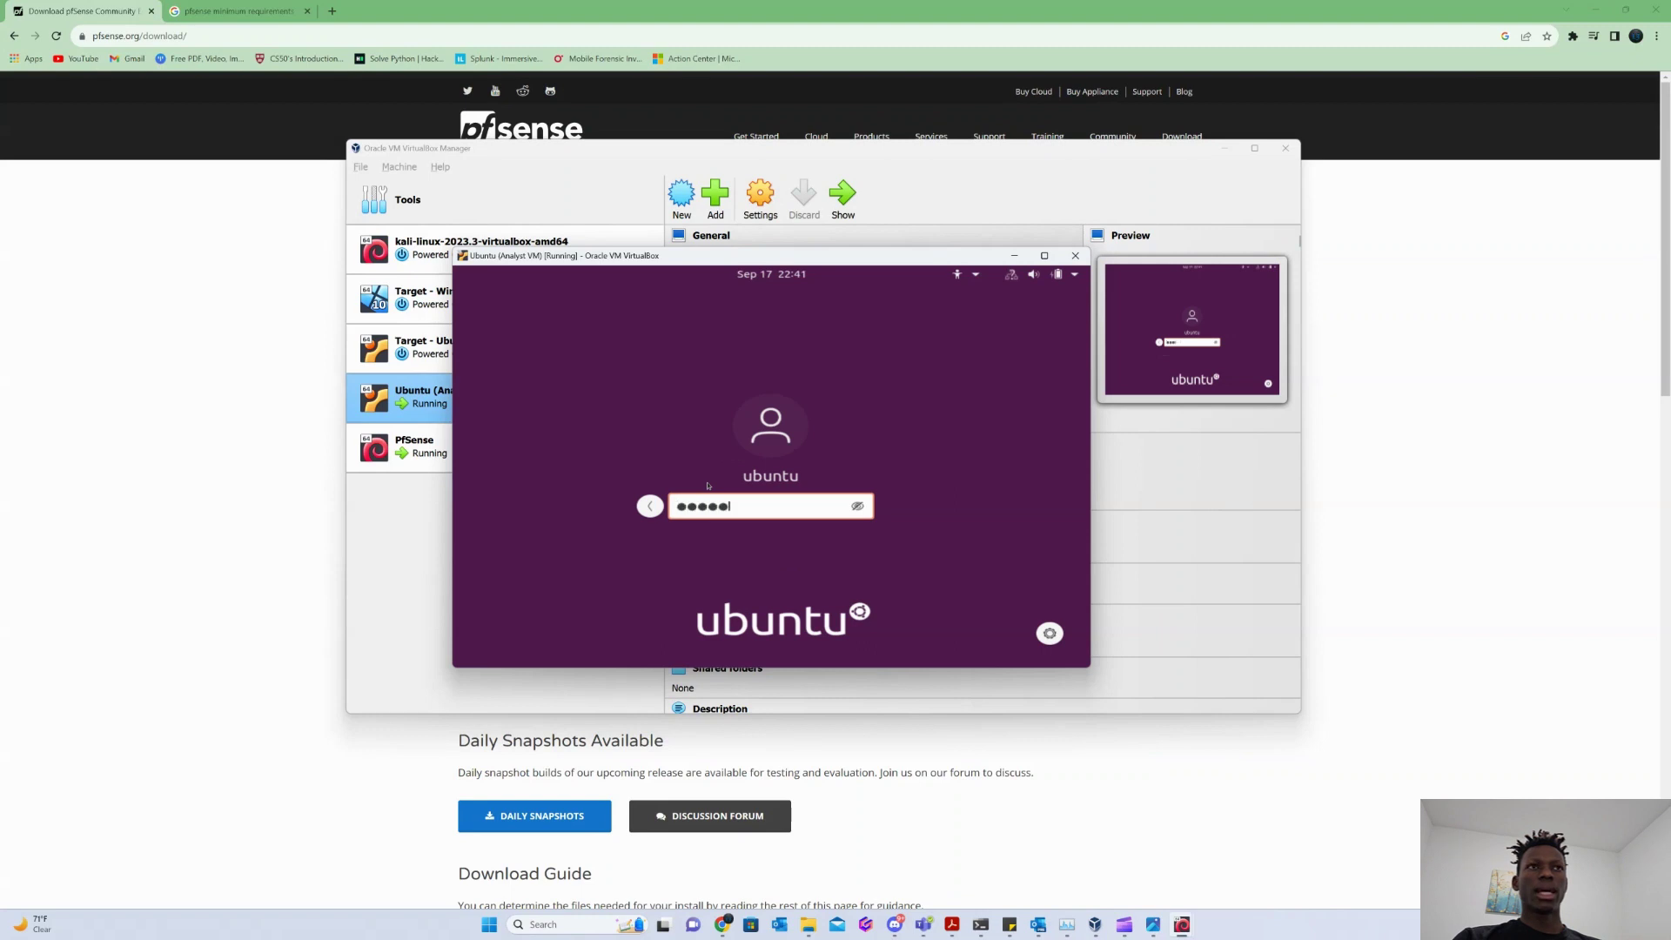
text(●●●)
key(Return)
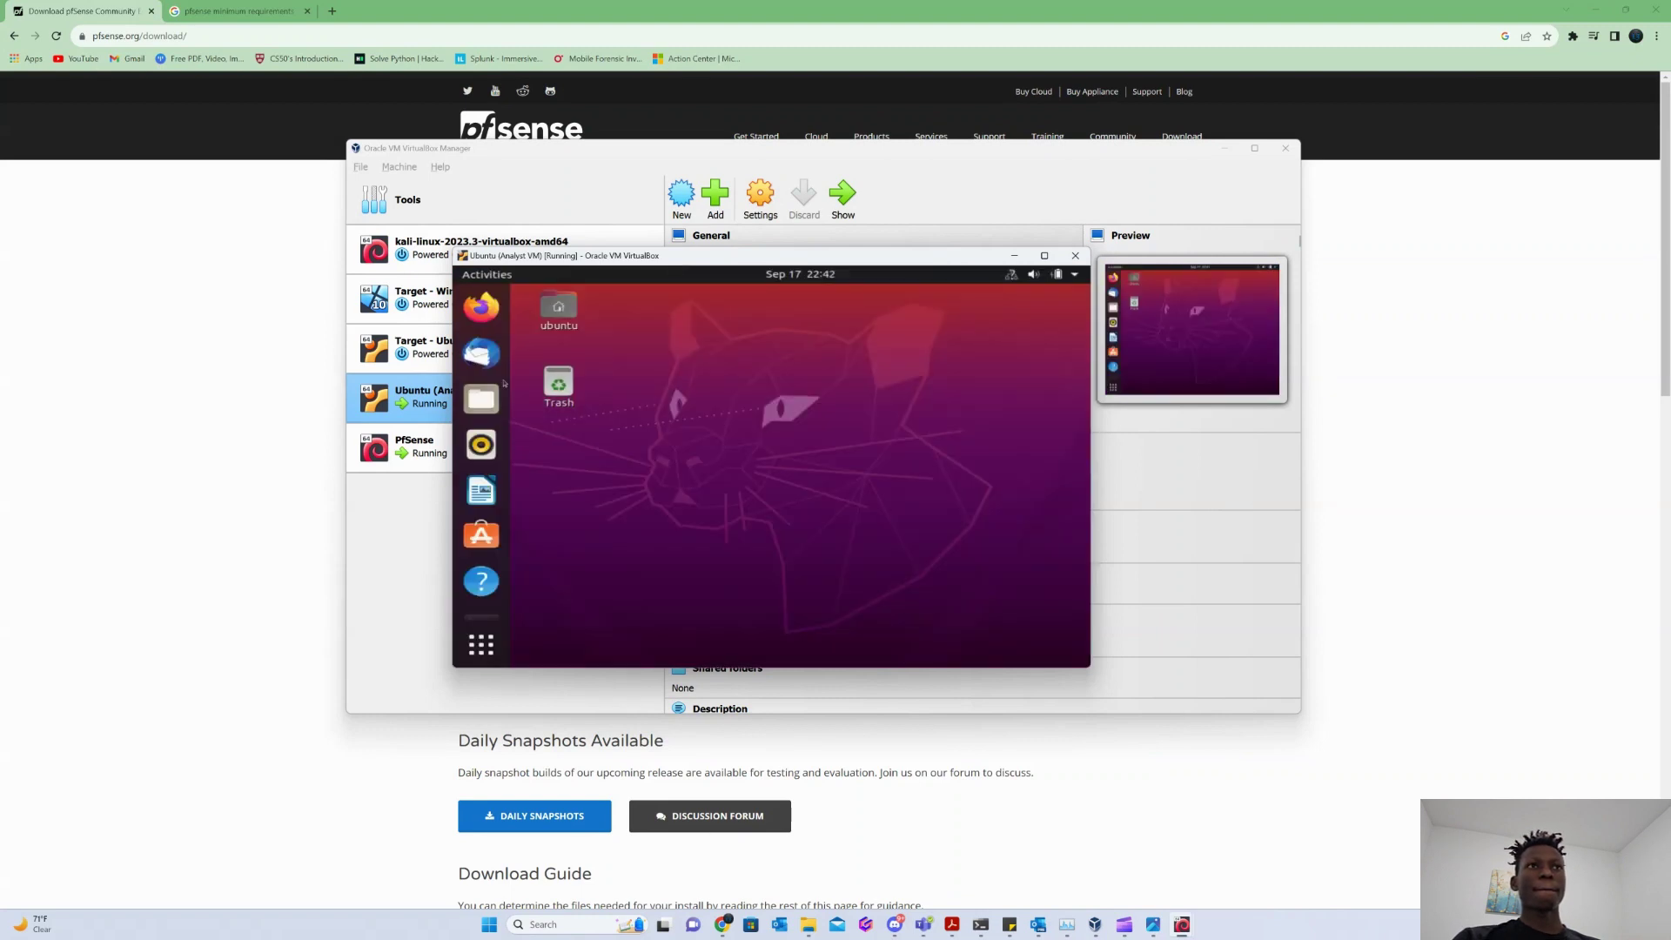
click(481, 307)
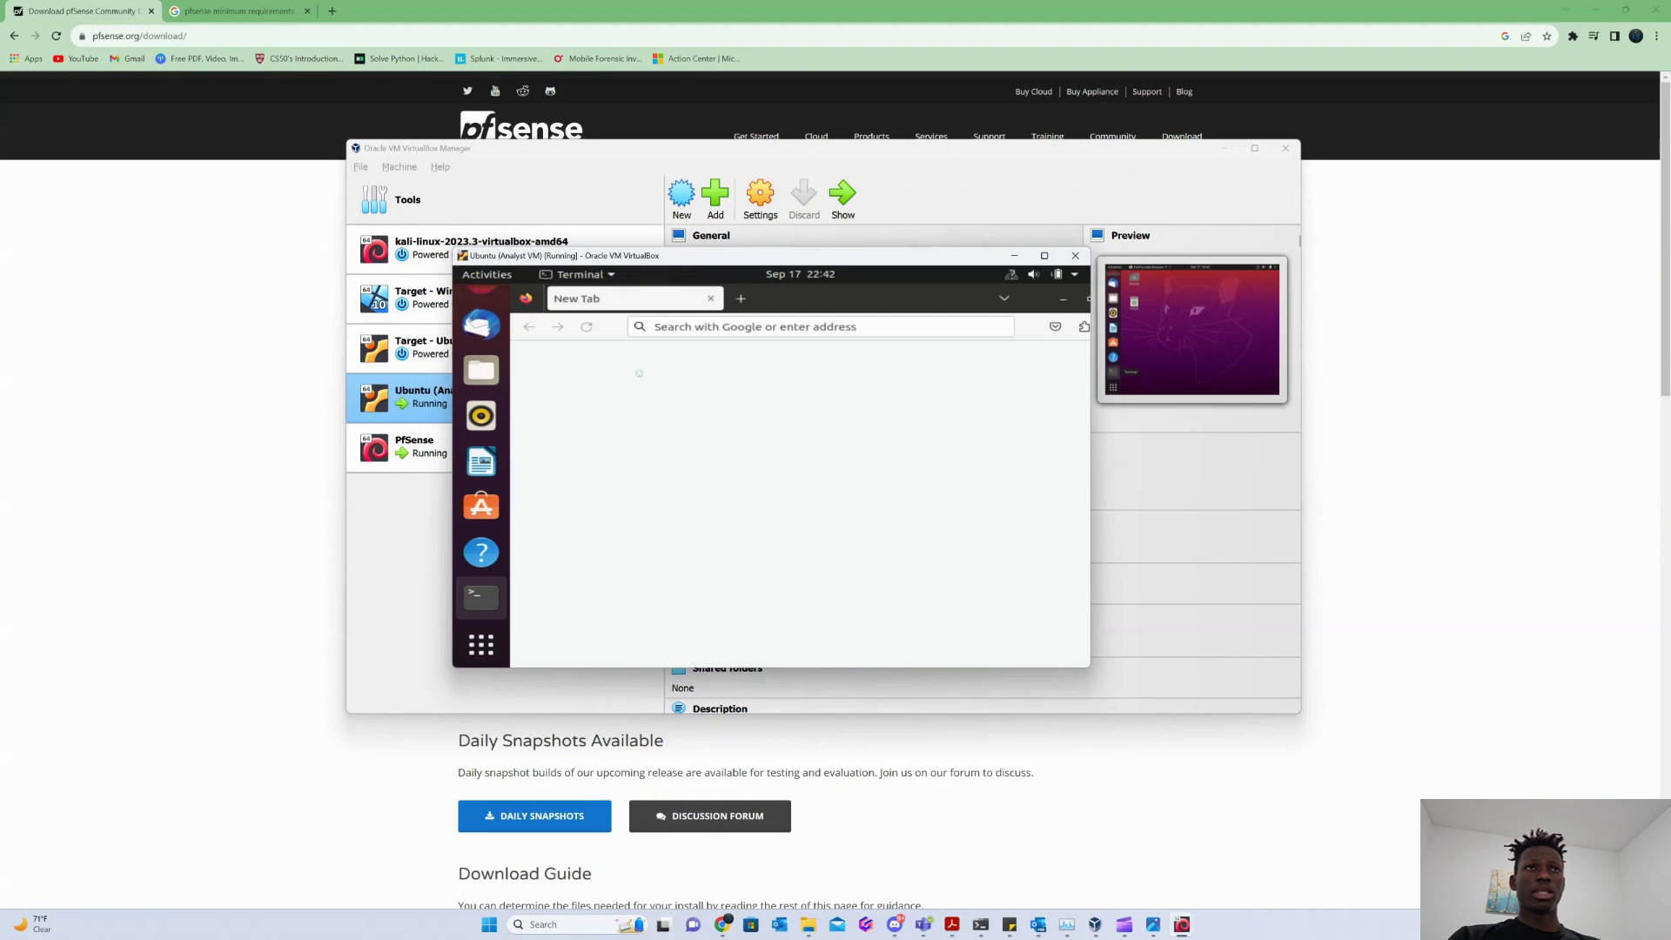
click(917, 671)
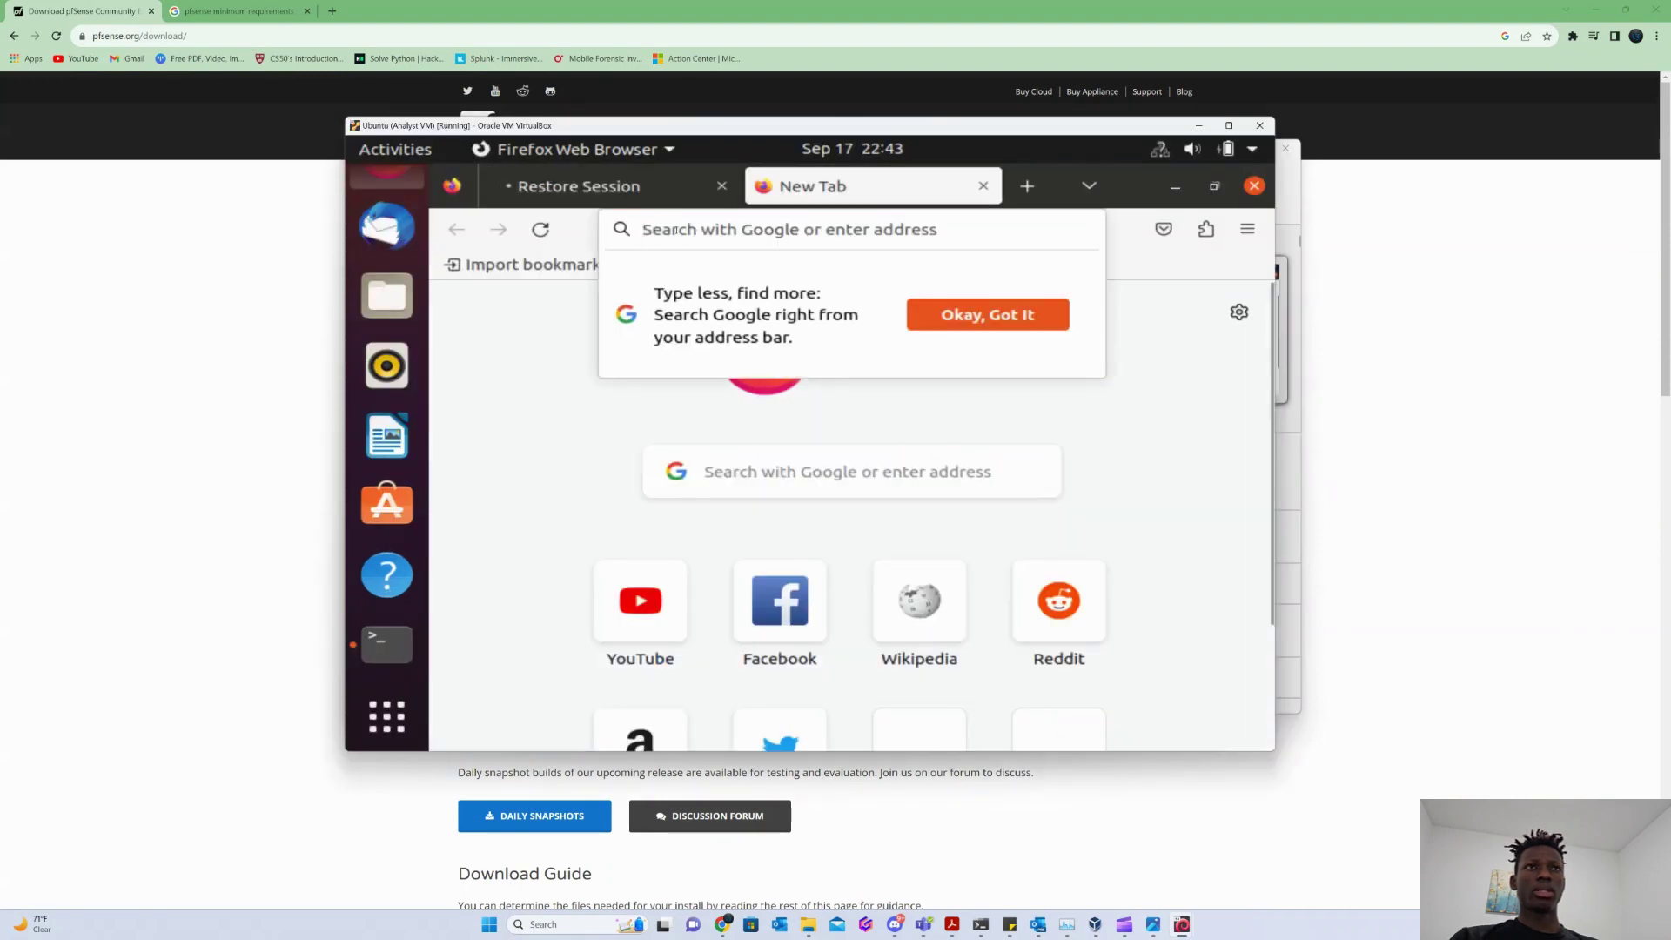
text(https://192)
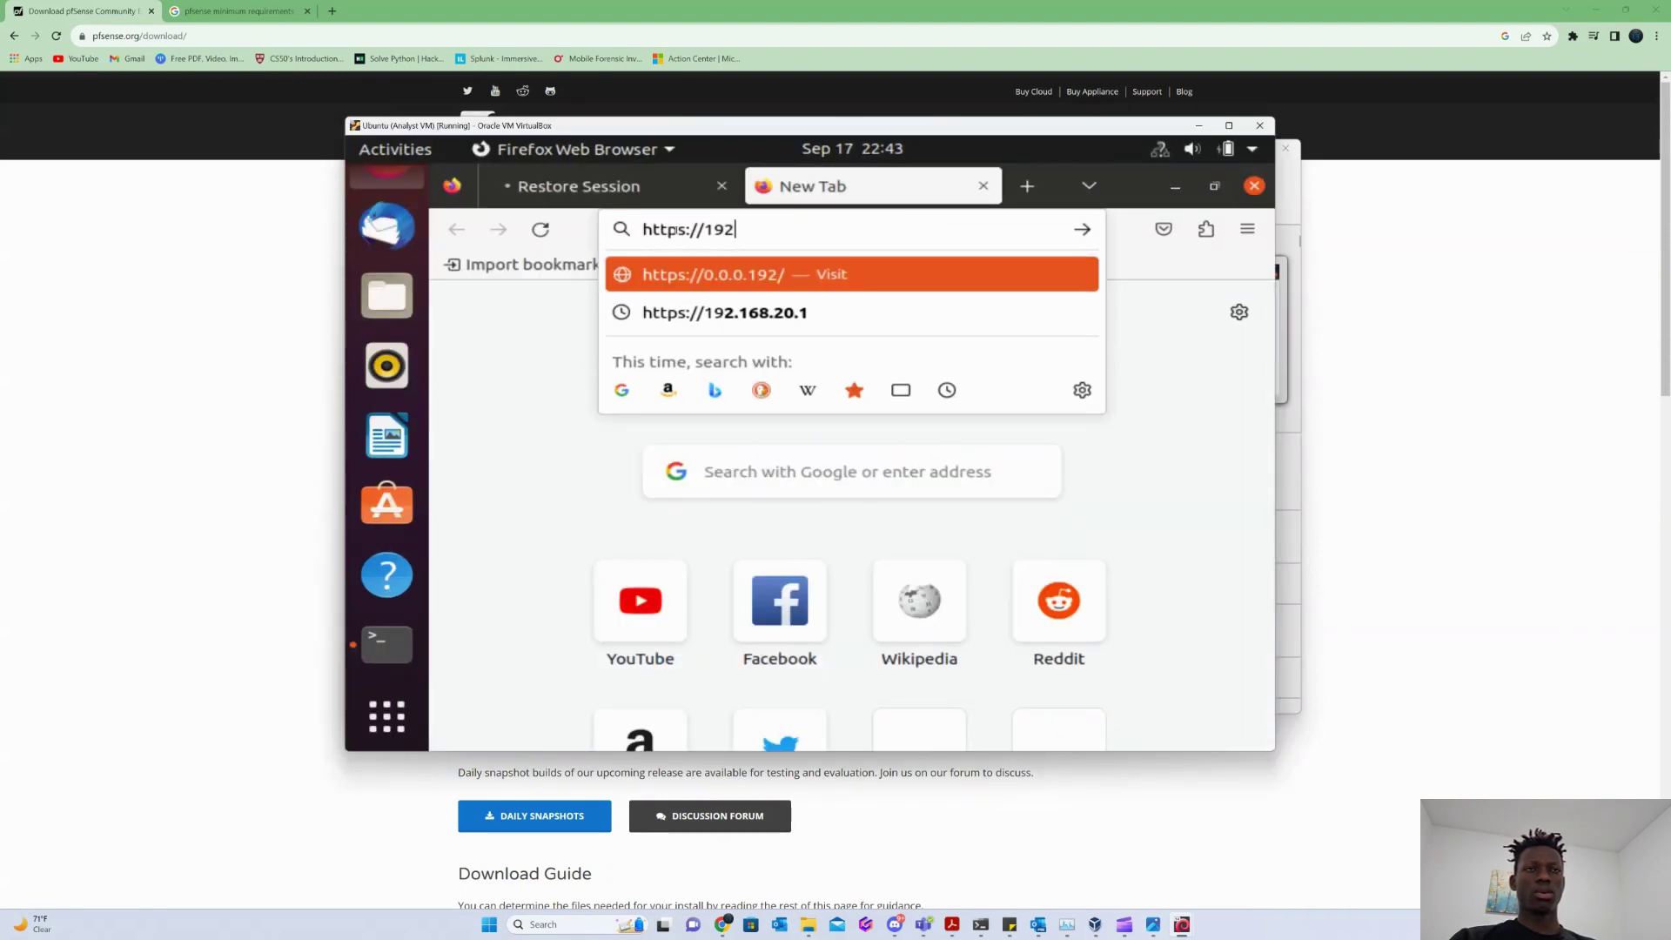
text(.168.20.1)
key(Return)
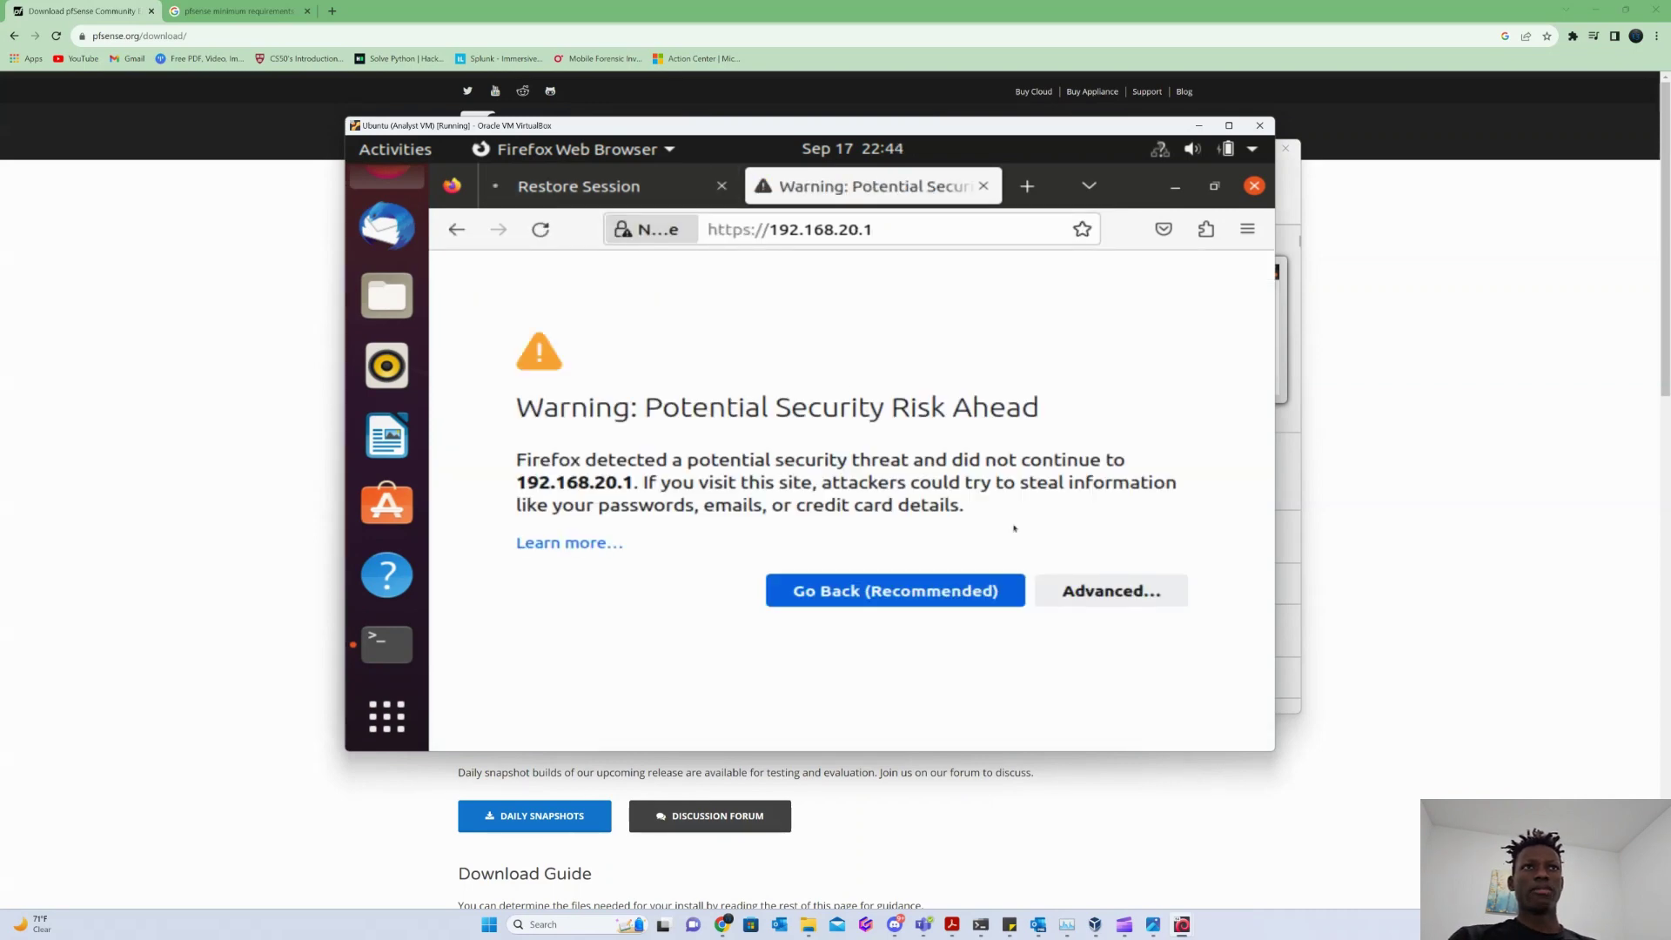
Close the leftover Restore Session tab and accept the self-signed certificate risk.
click(1112, 592)
click(722, 186)
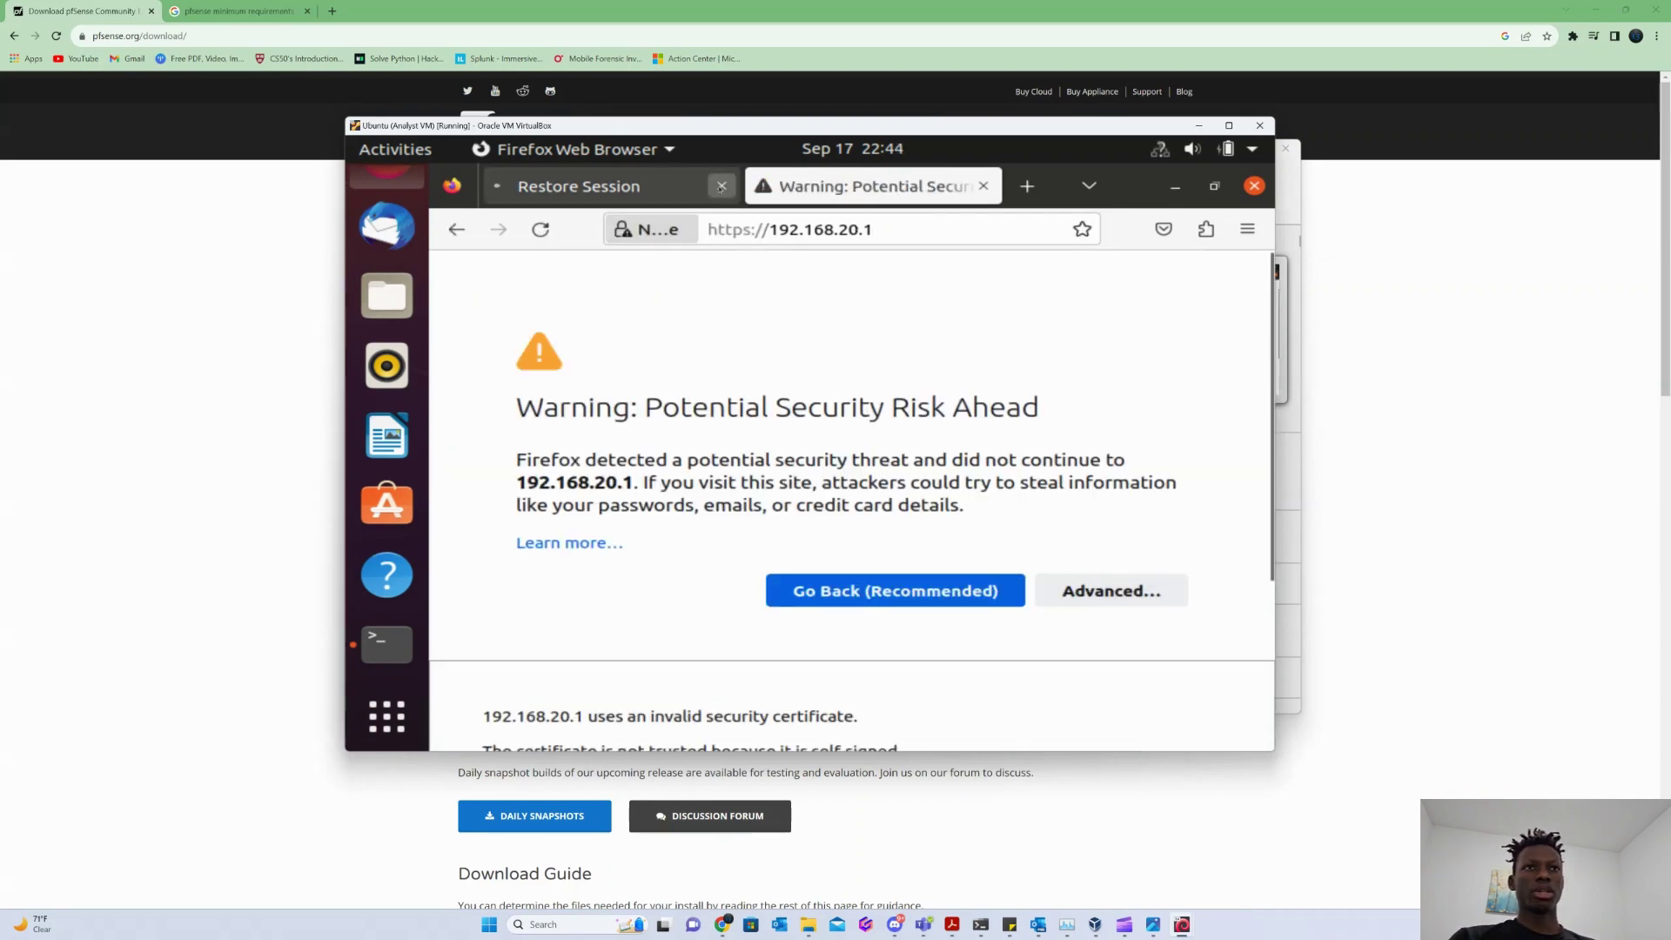
scroll(952, 579, down, 3)
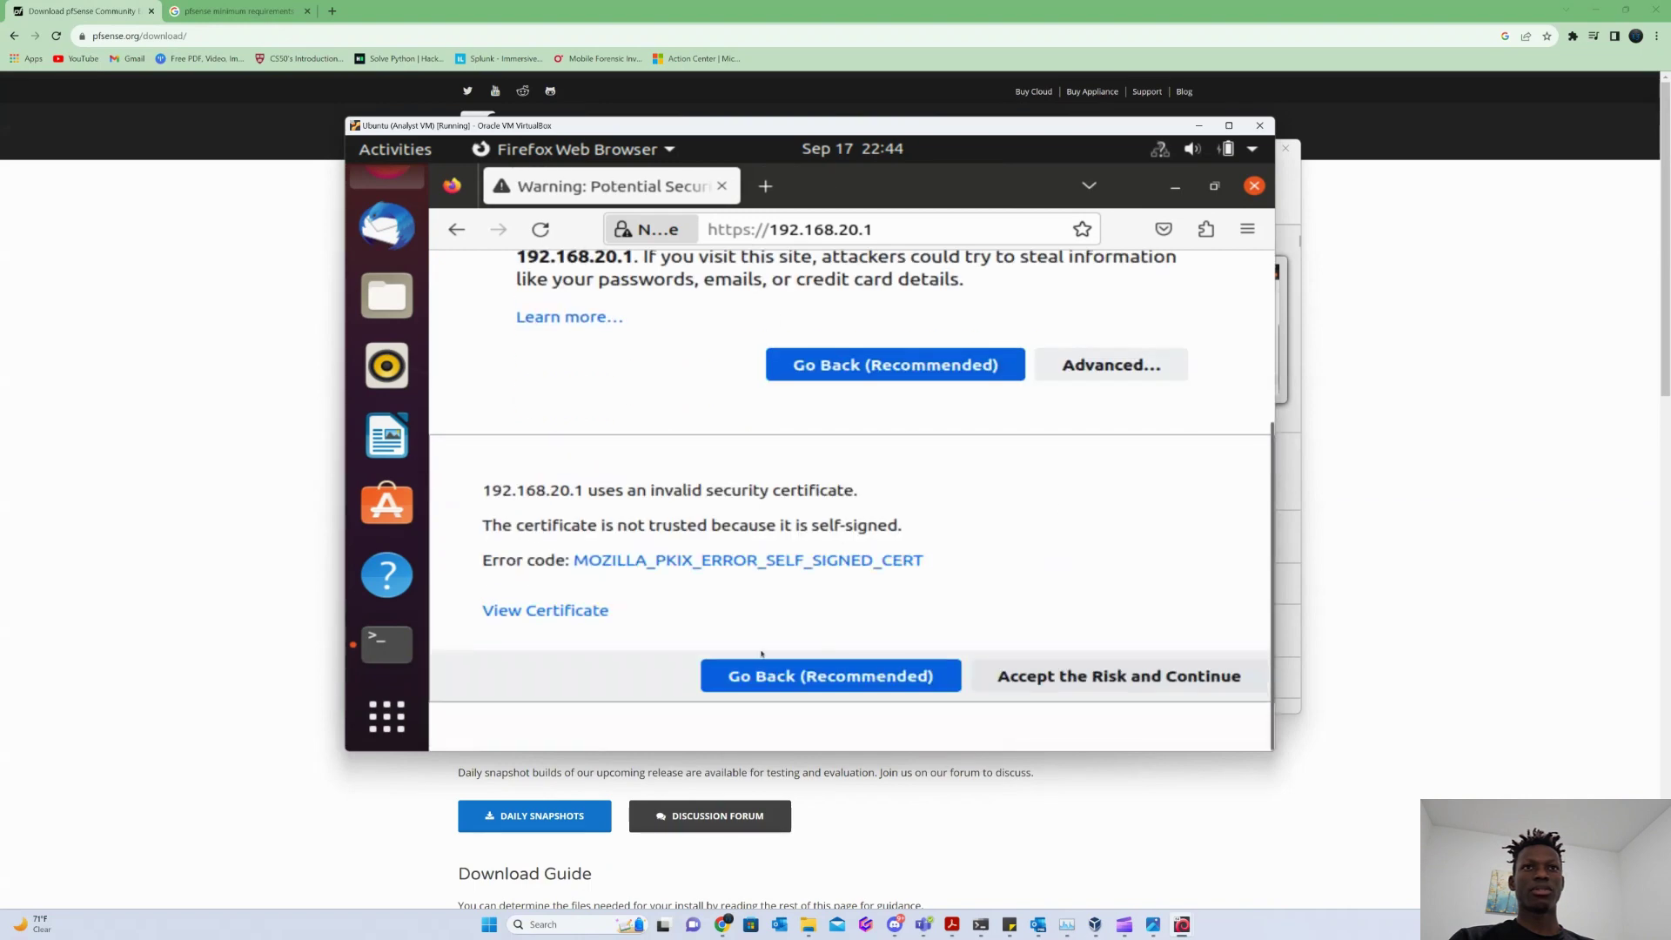
click(1067, 681)
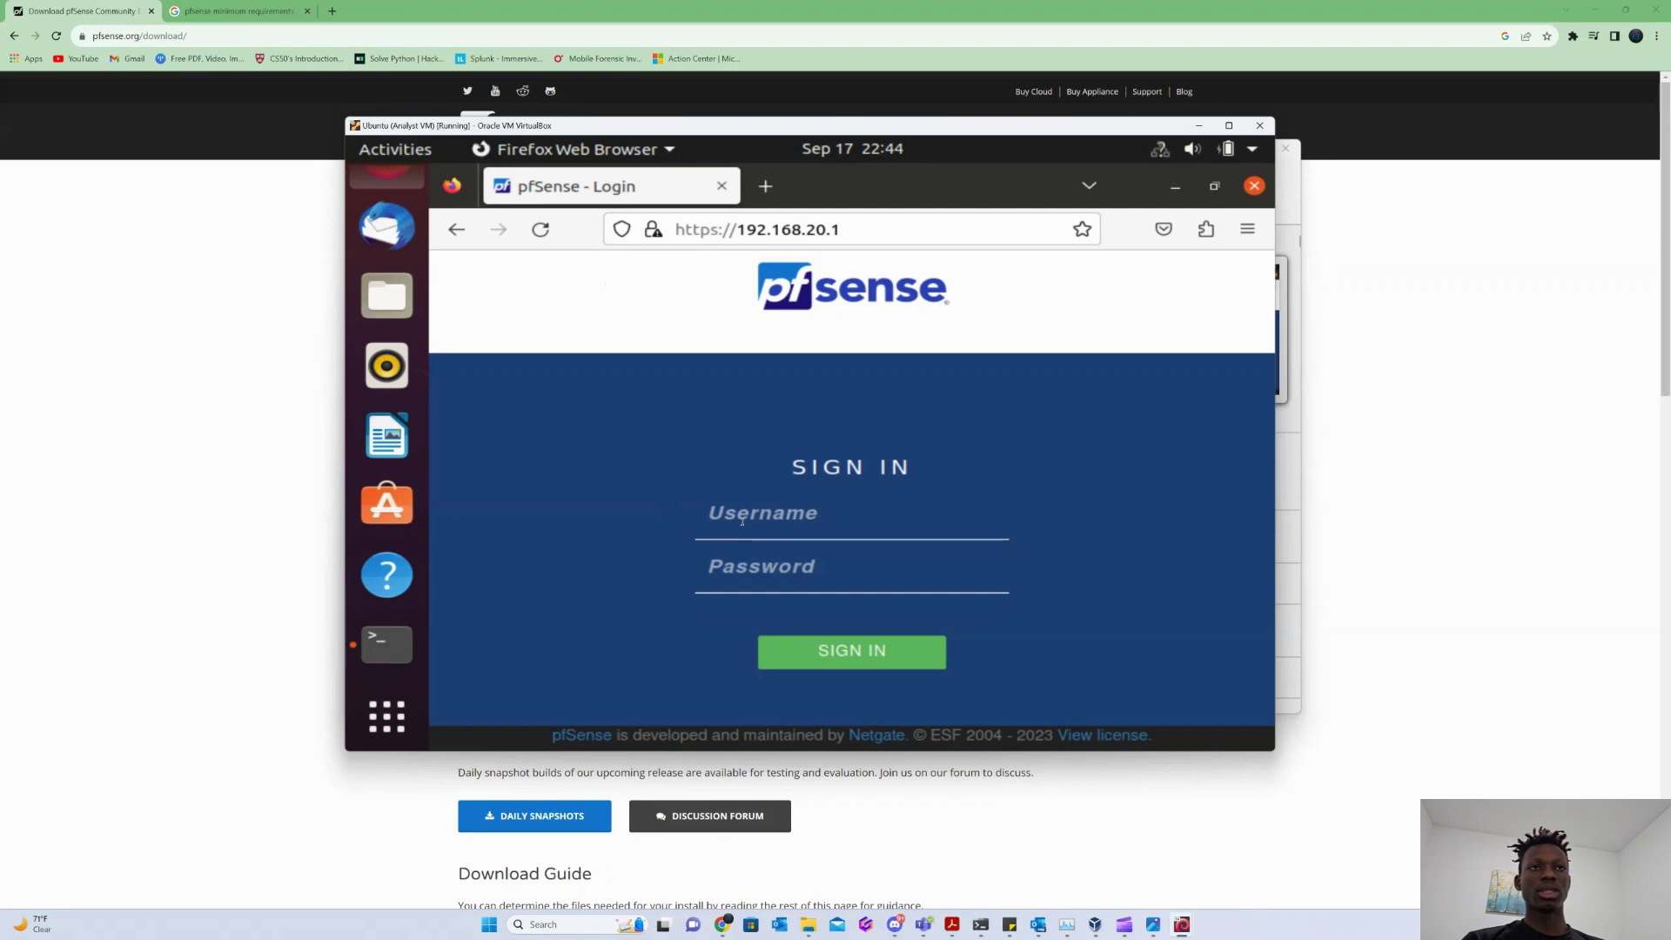
Attempt to sign in as admin with a mistyped password, declining to save the login.
text(admin)
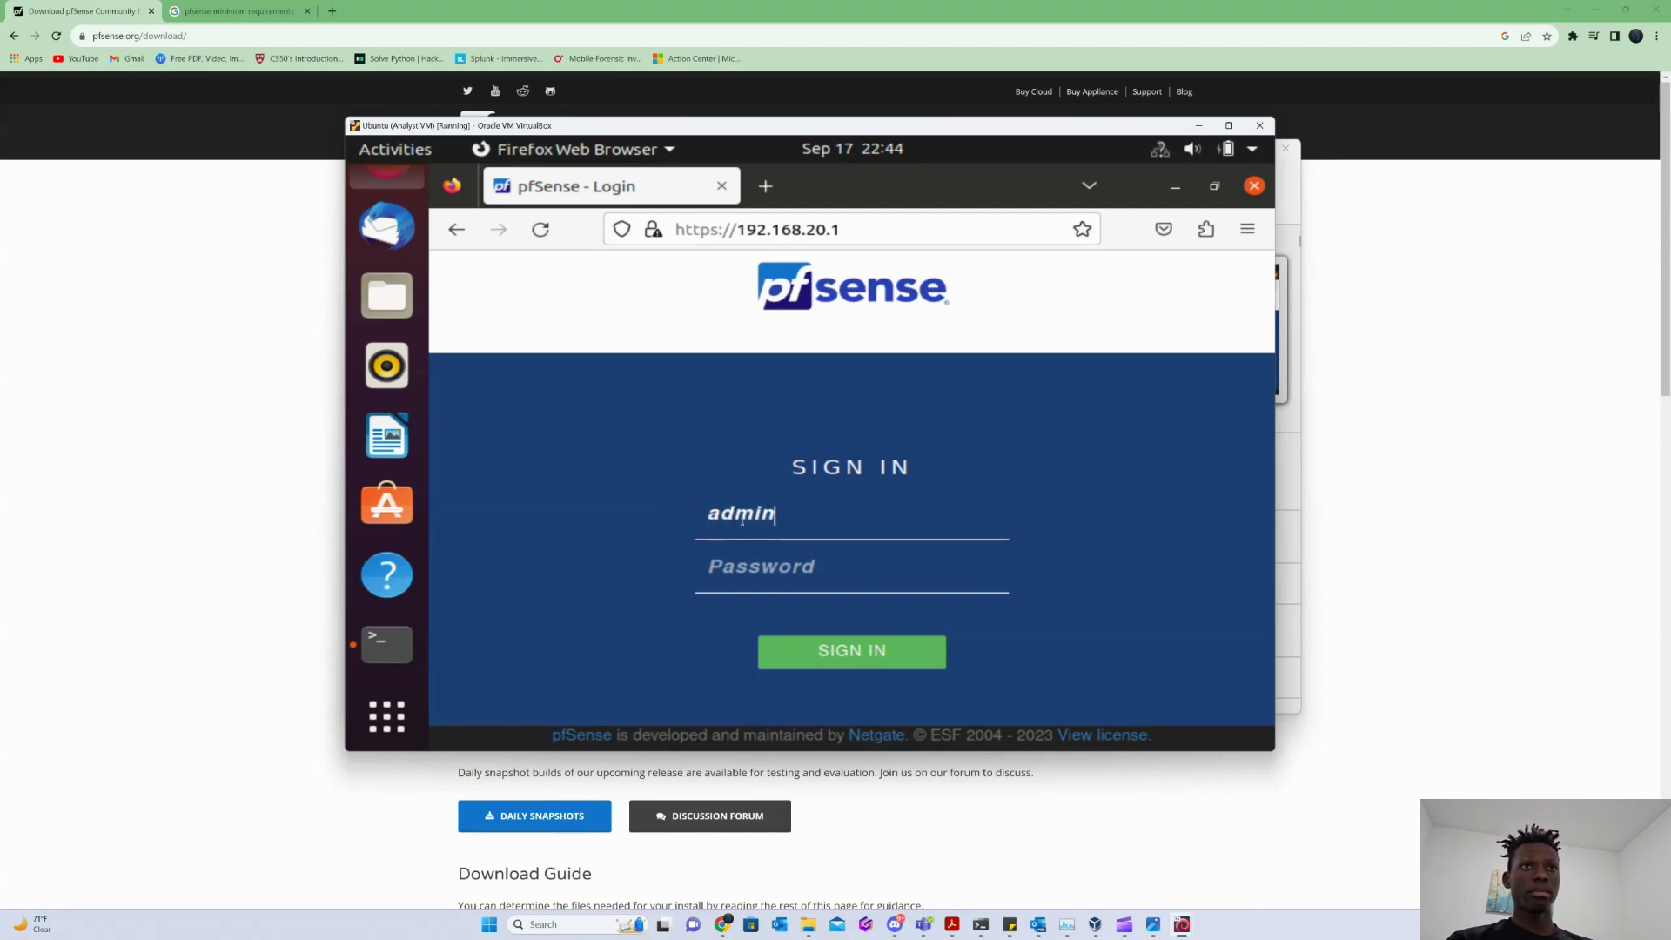
key(Tab)
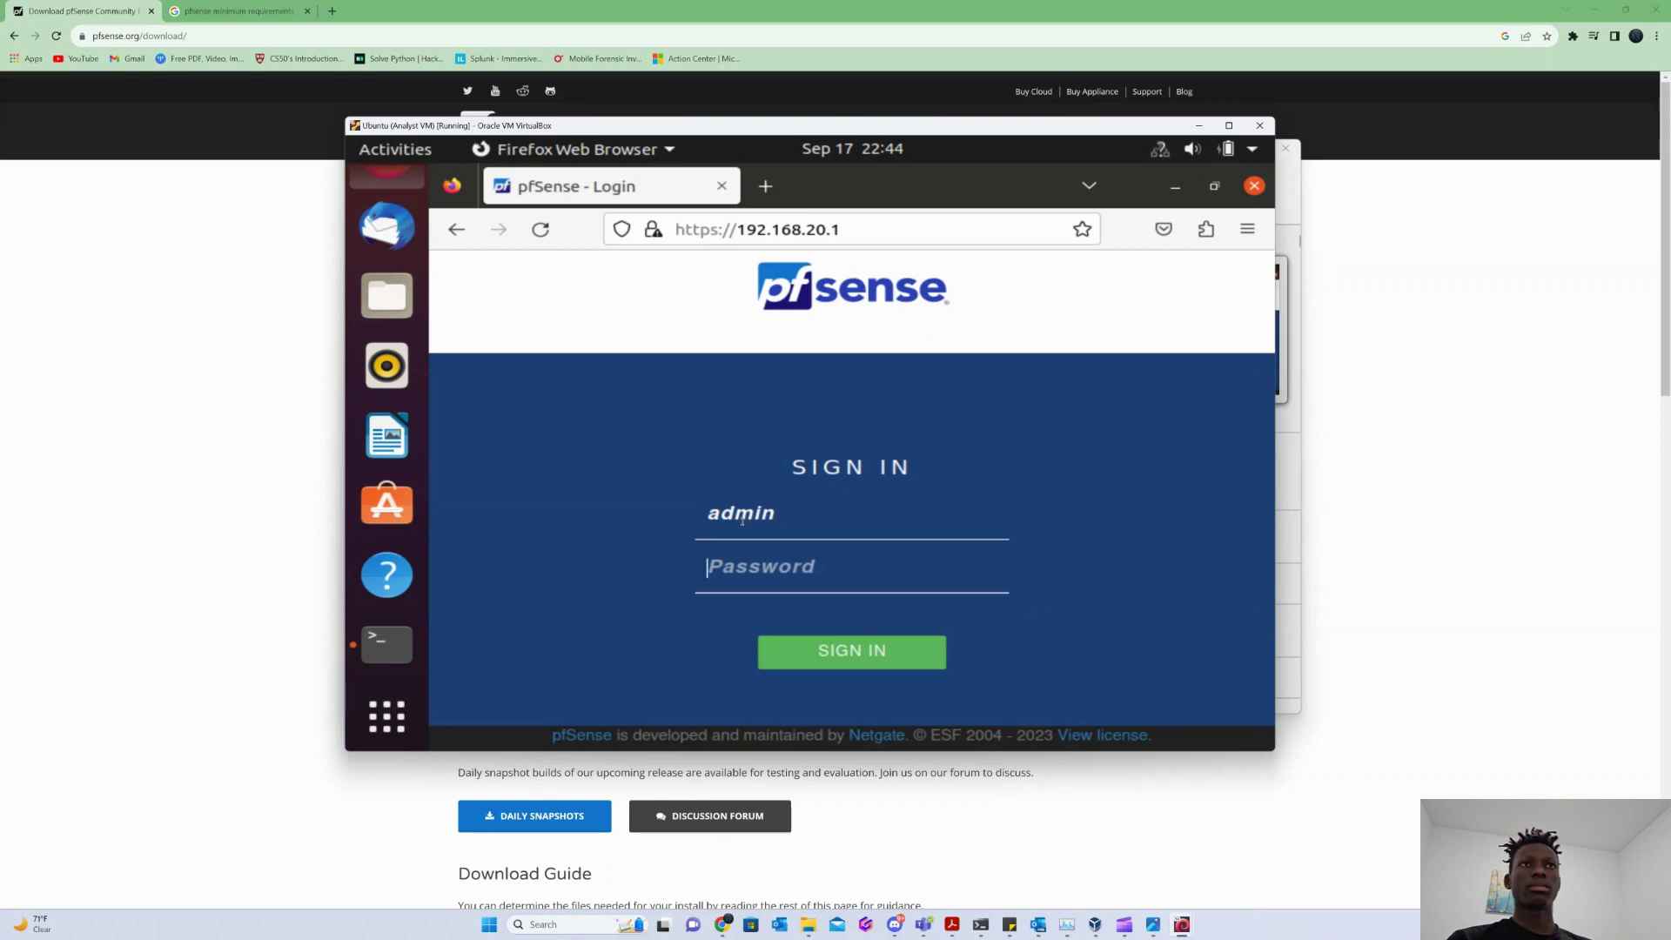
text(pfsense1)
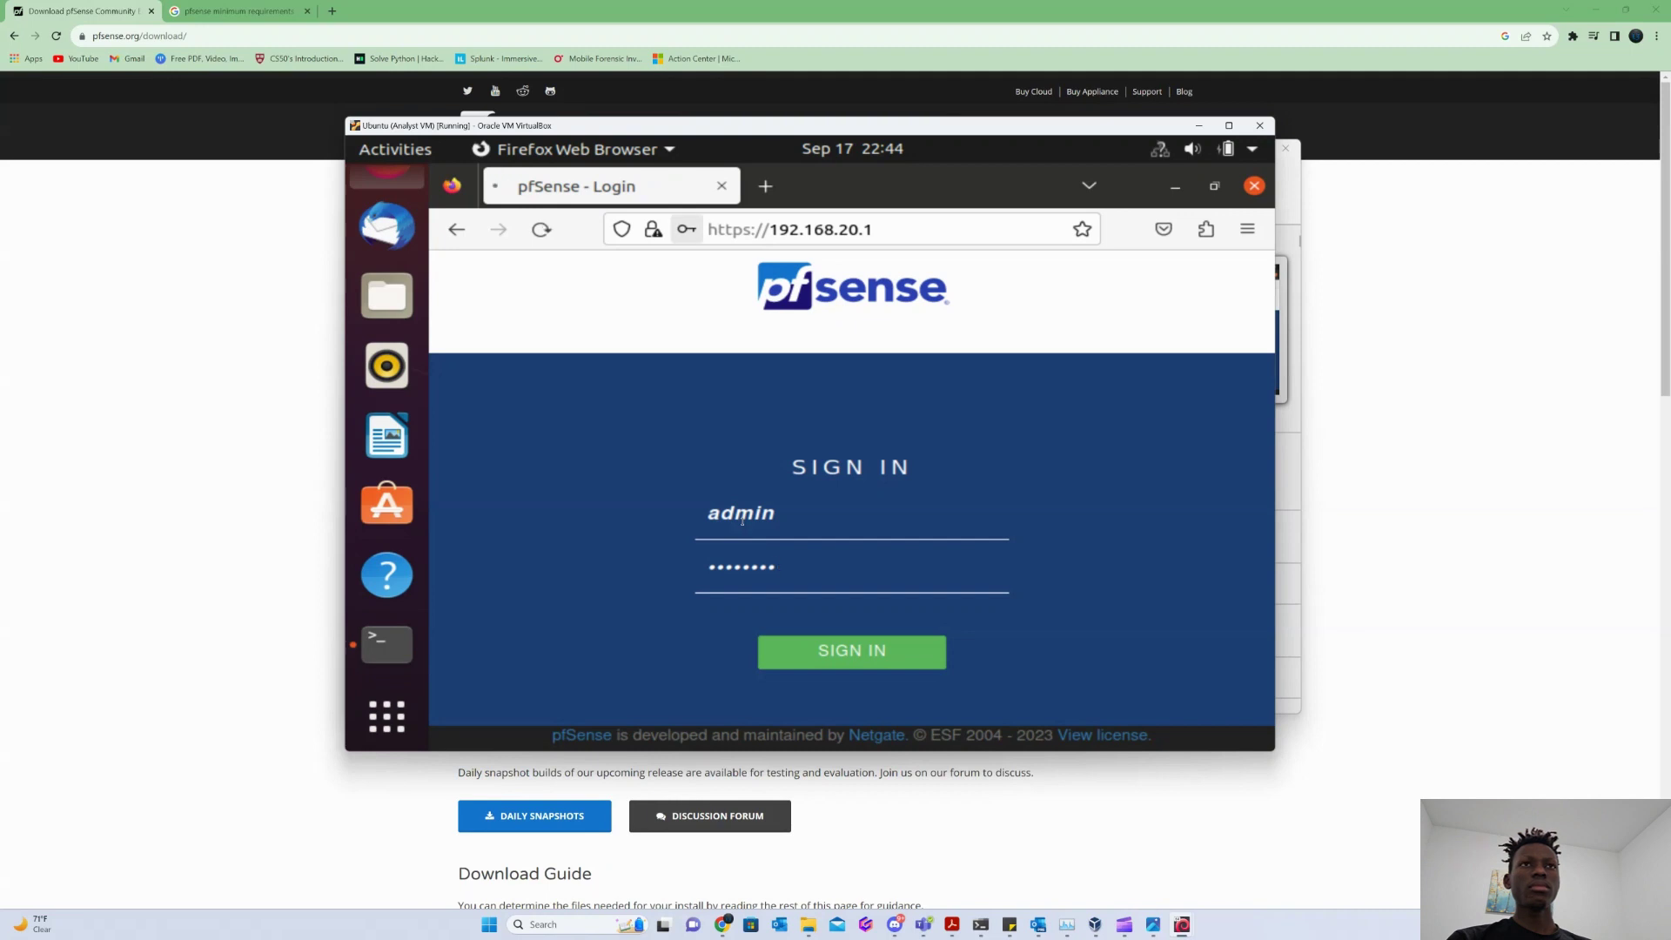
key(Return)
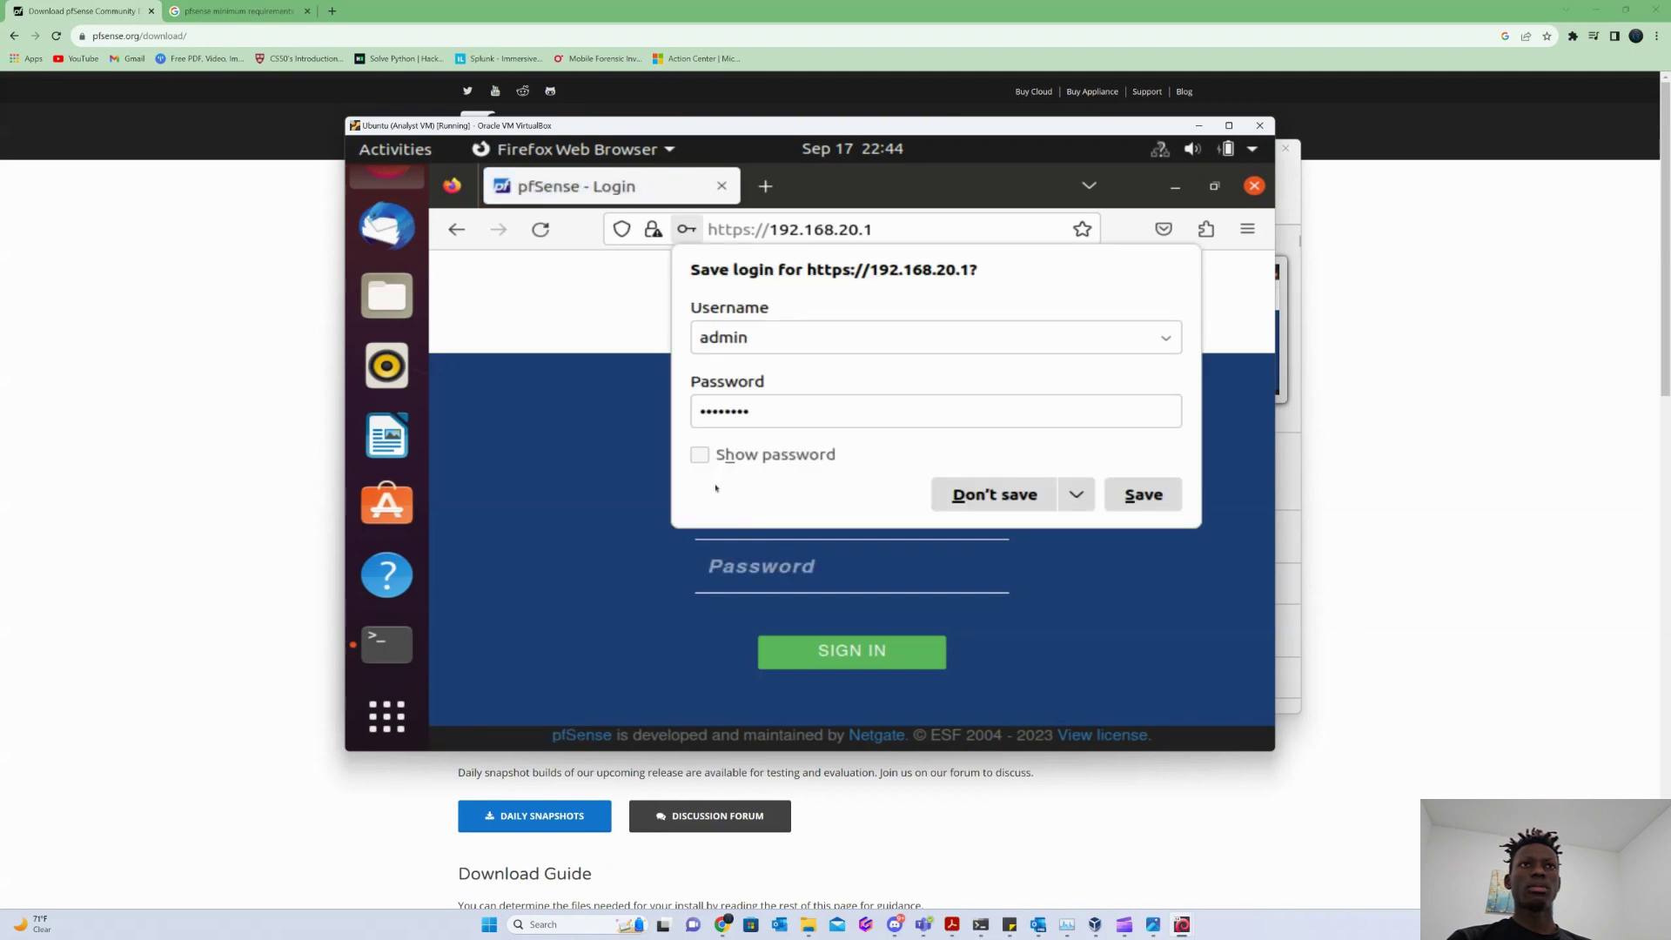
click(1006, 505)
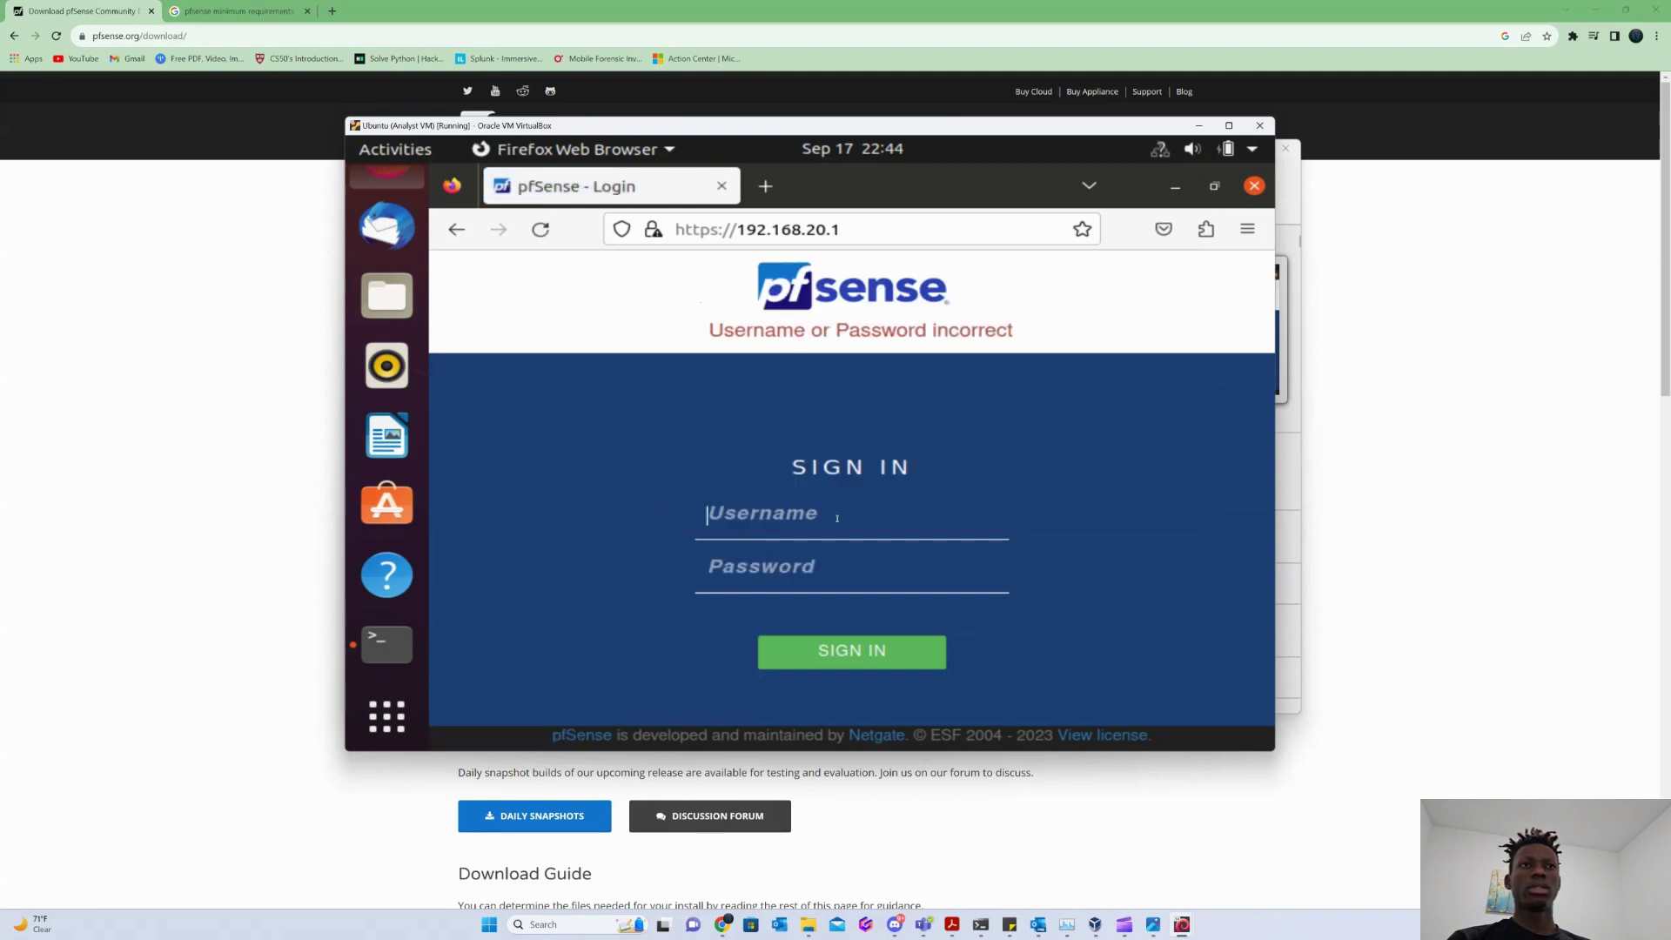
Sign in again as admin with the default password, without saving the login.
text(admin)
click(732, 577)
text(p)
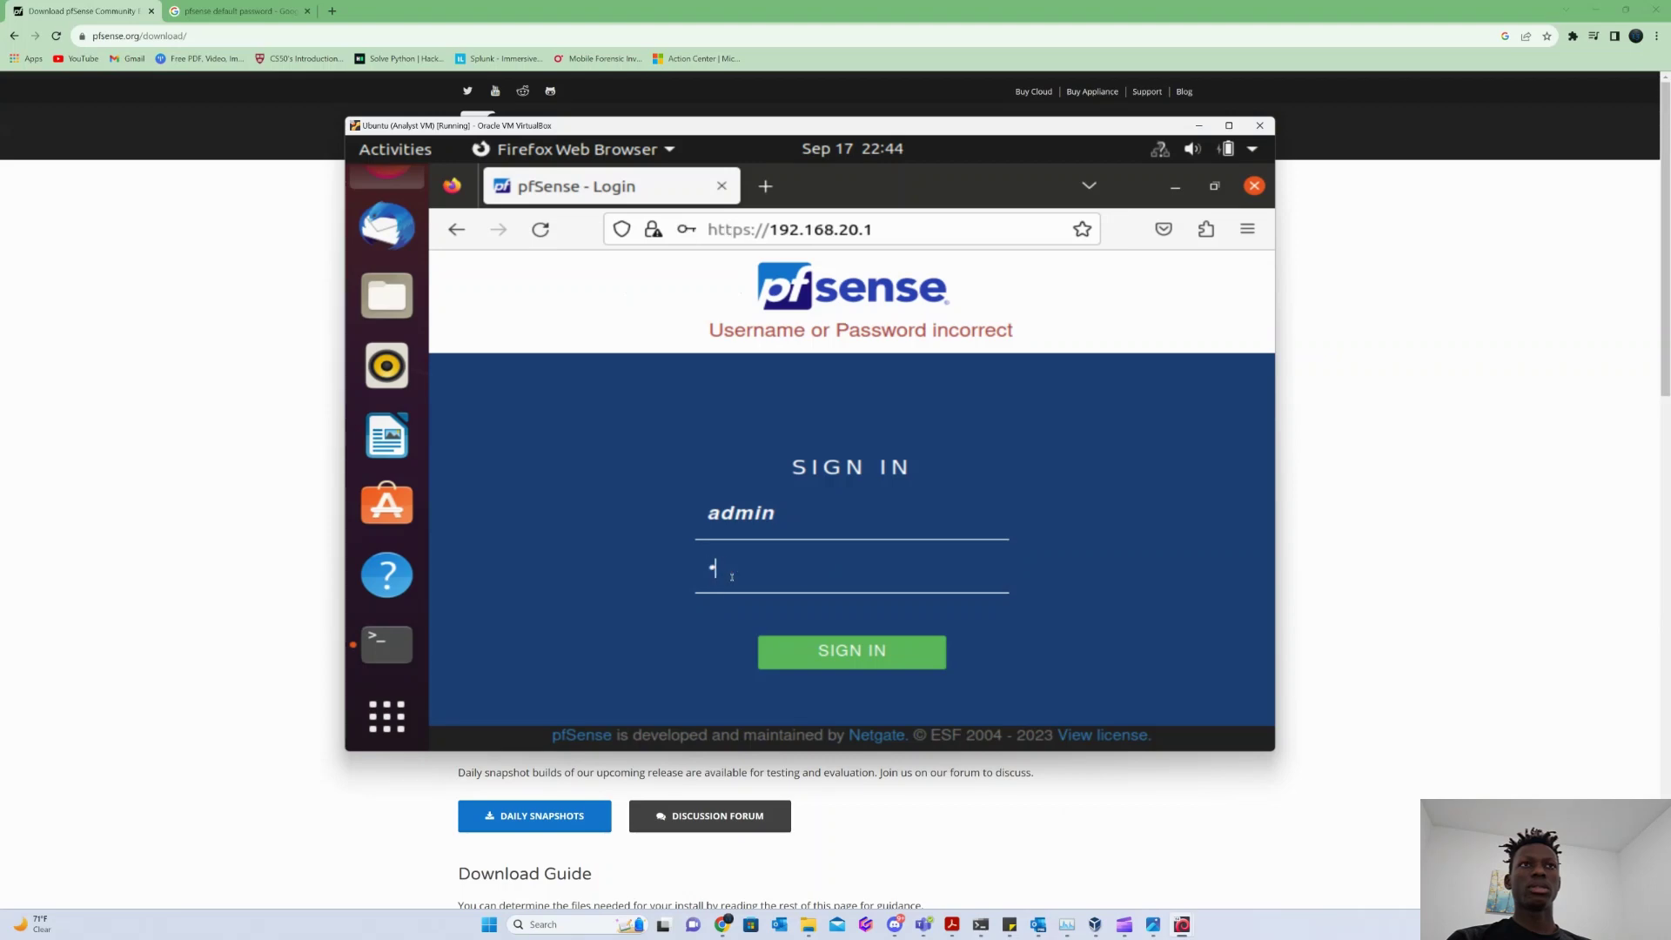
text(fsense)
key(Return)
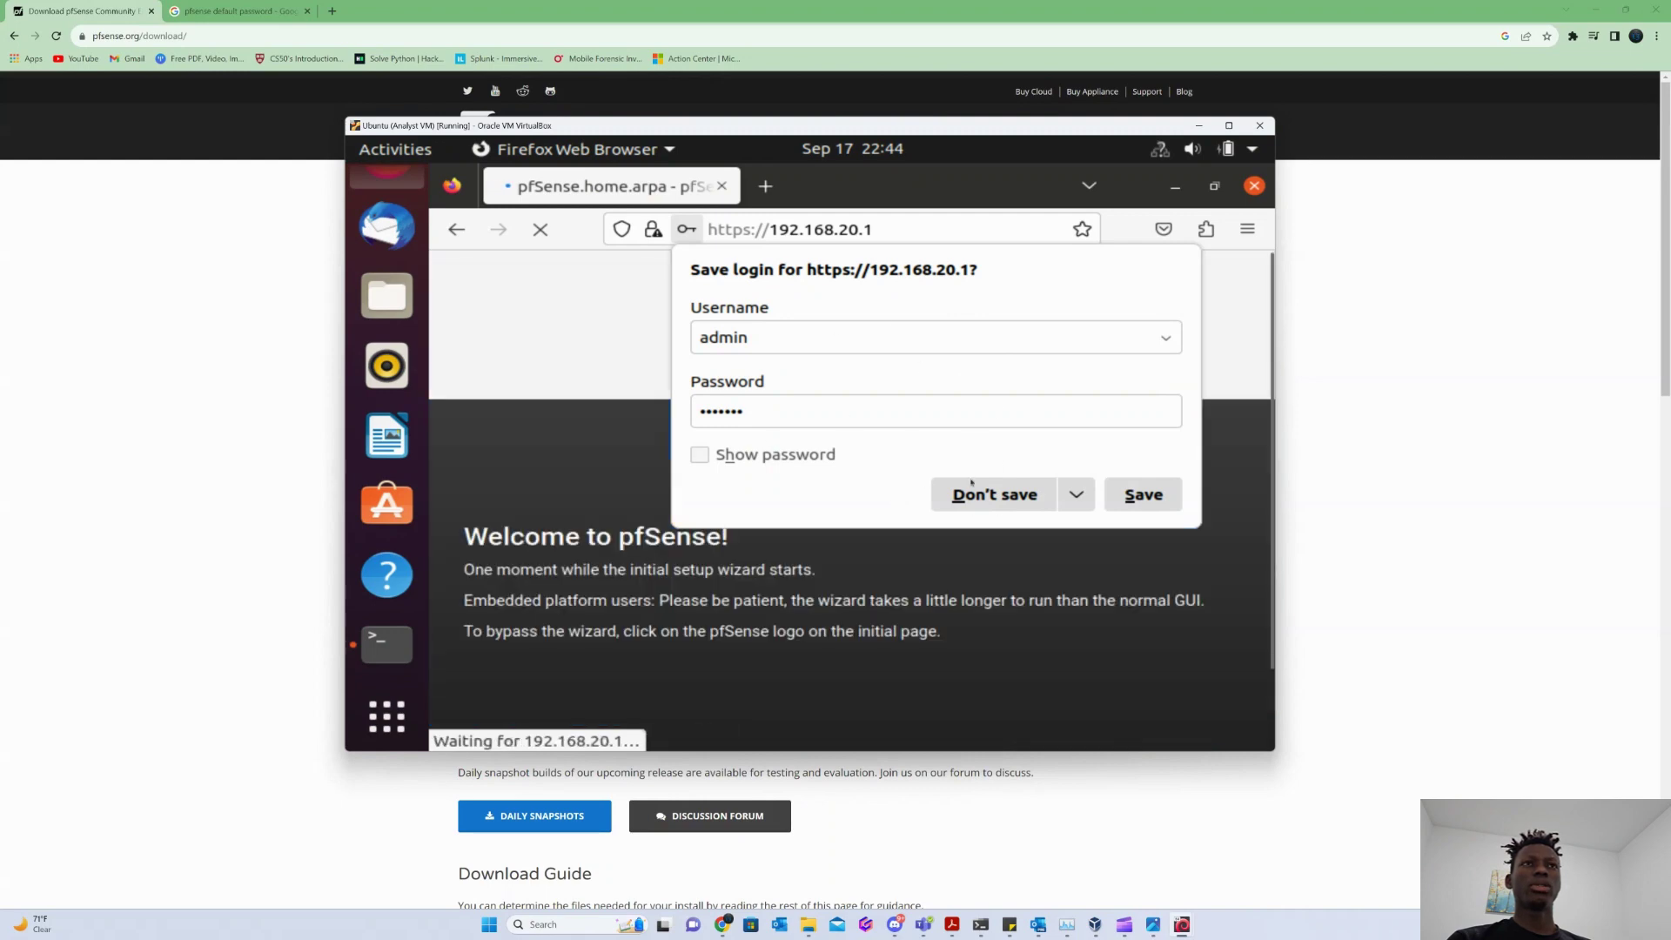
click(994, 494)
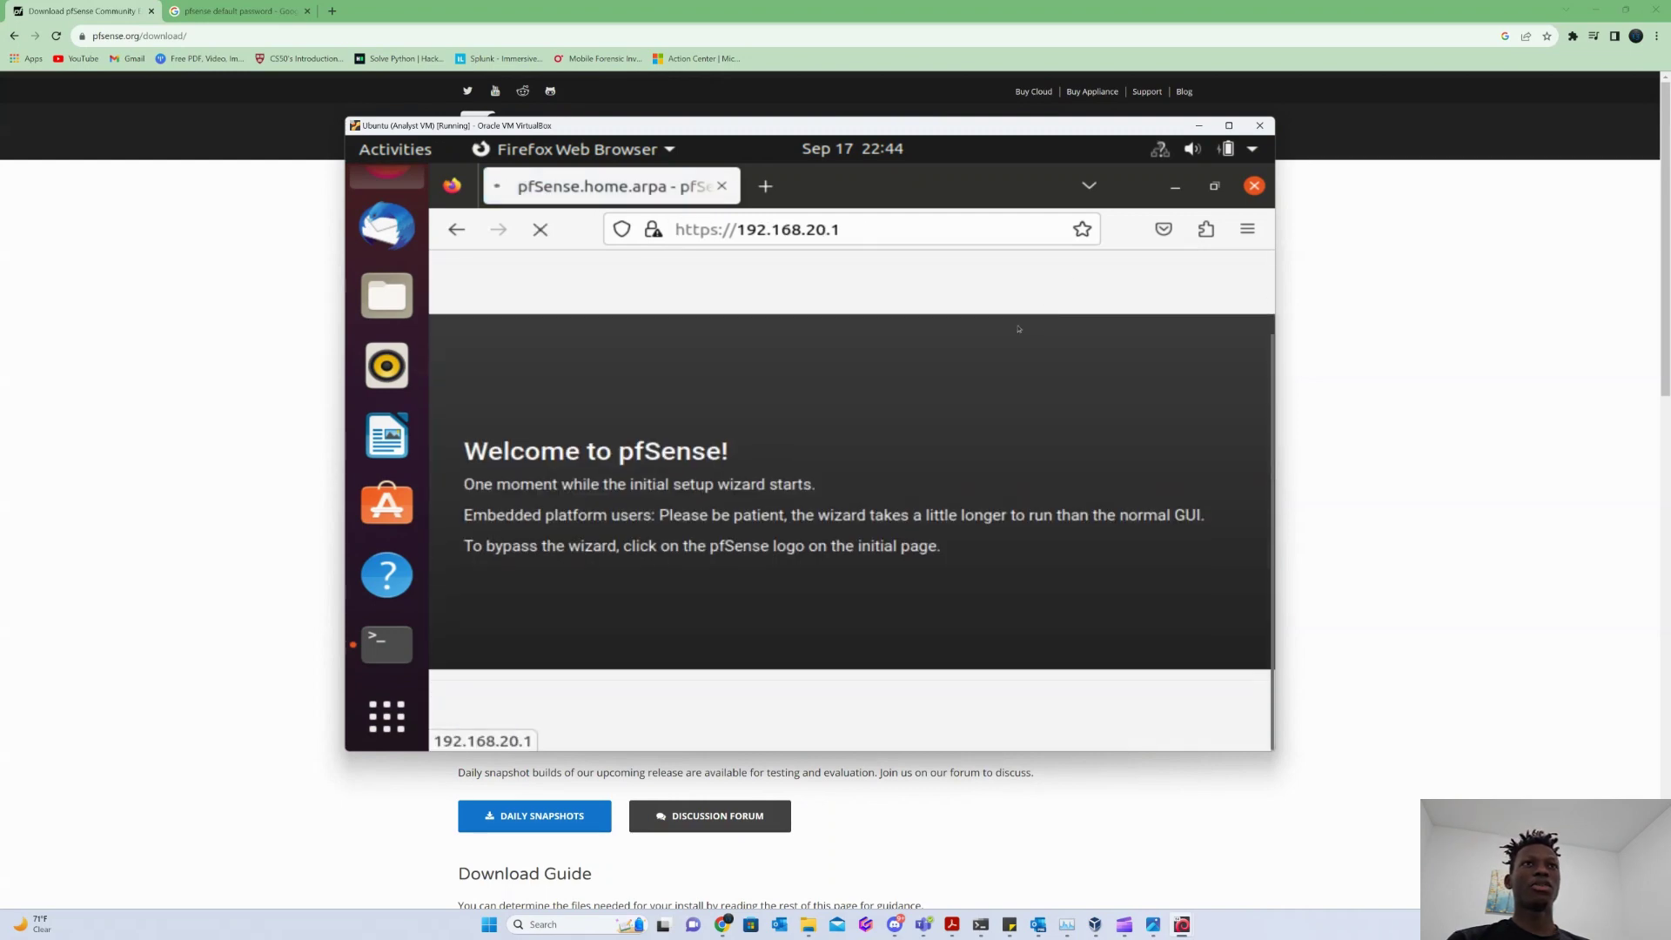
click(1229, 126)
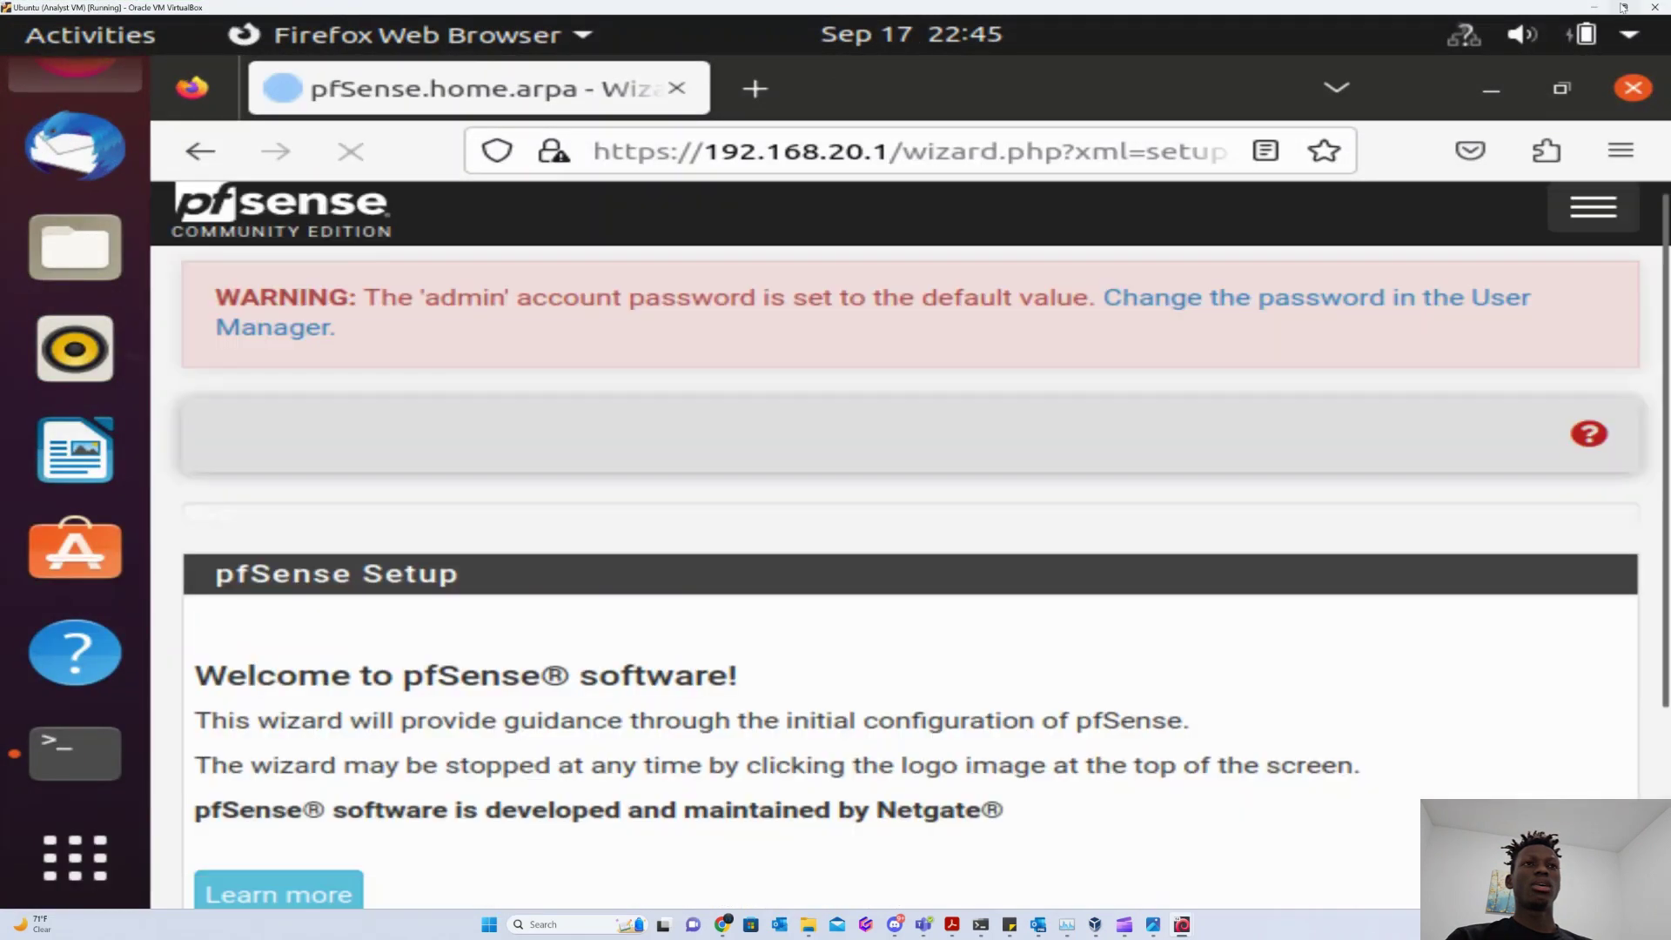
Advance the setup wizard past the welcome page and the Netgate support step.
click(1624, 7)
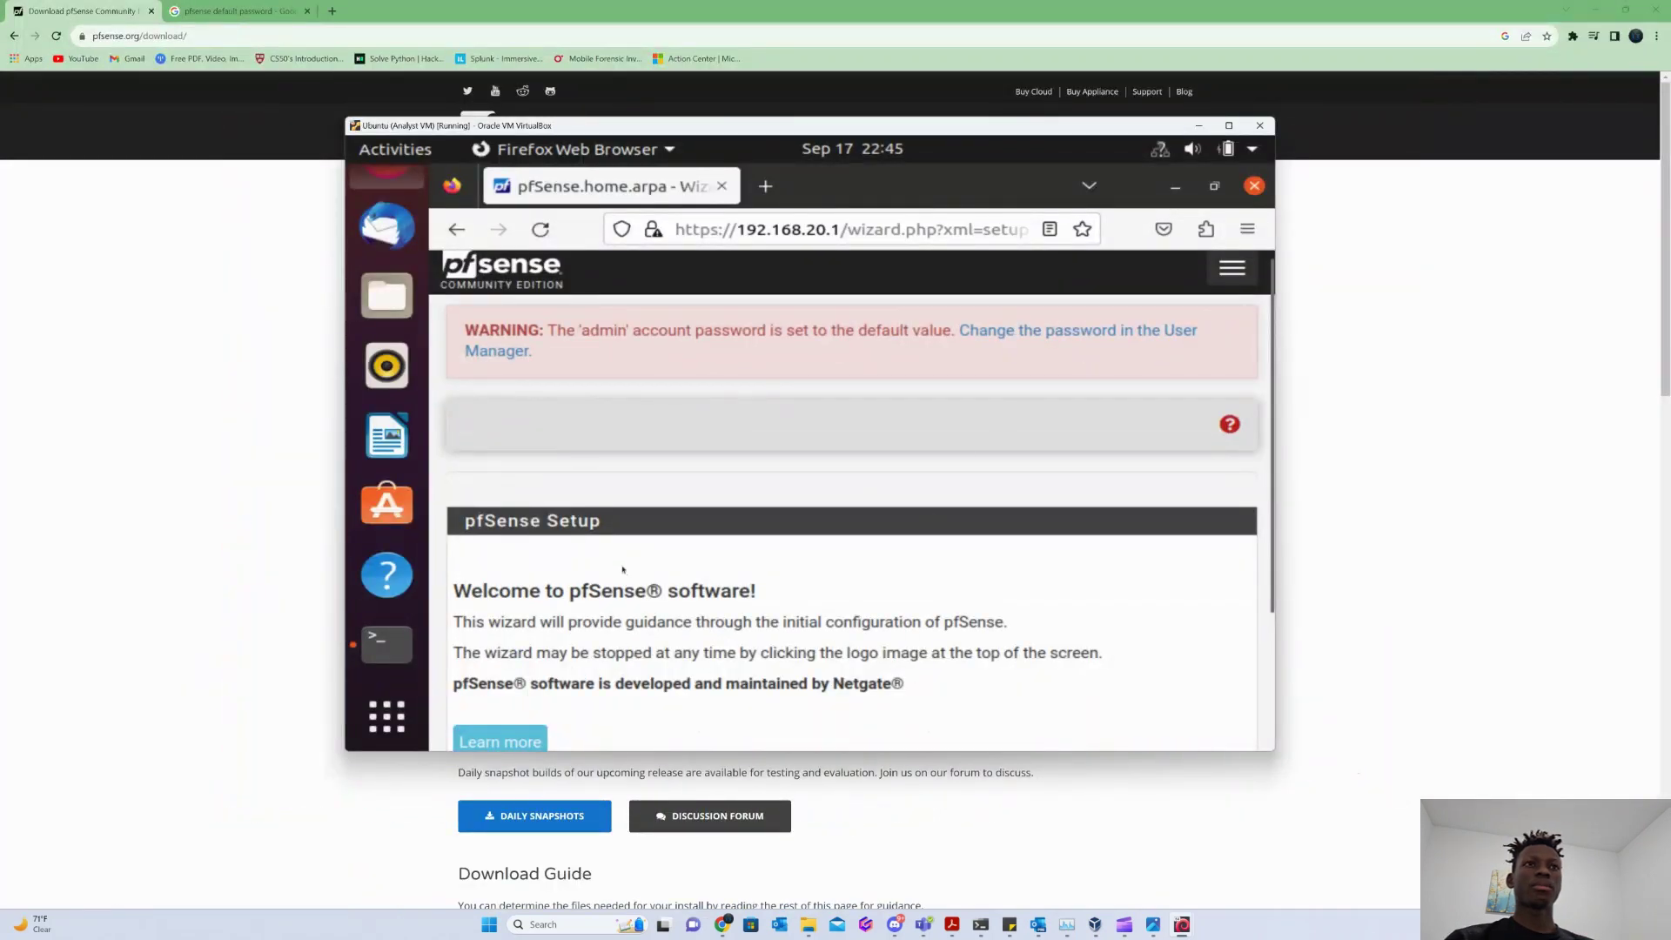
scroll(623, 569, down, 3)
scroll(566, 610, up, 3)
scroll(488, 662, down, 3)
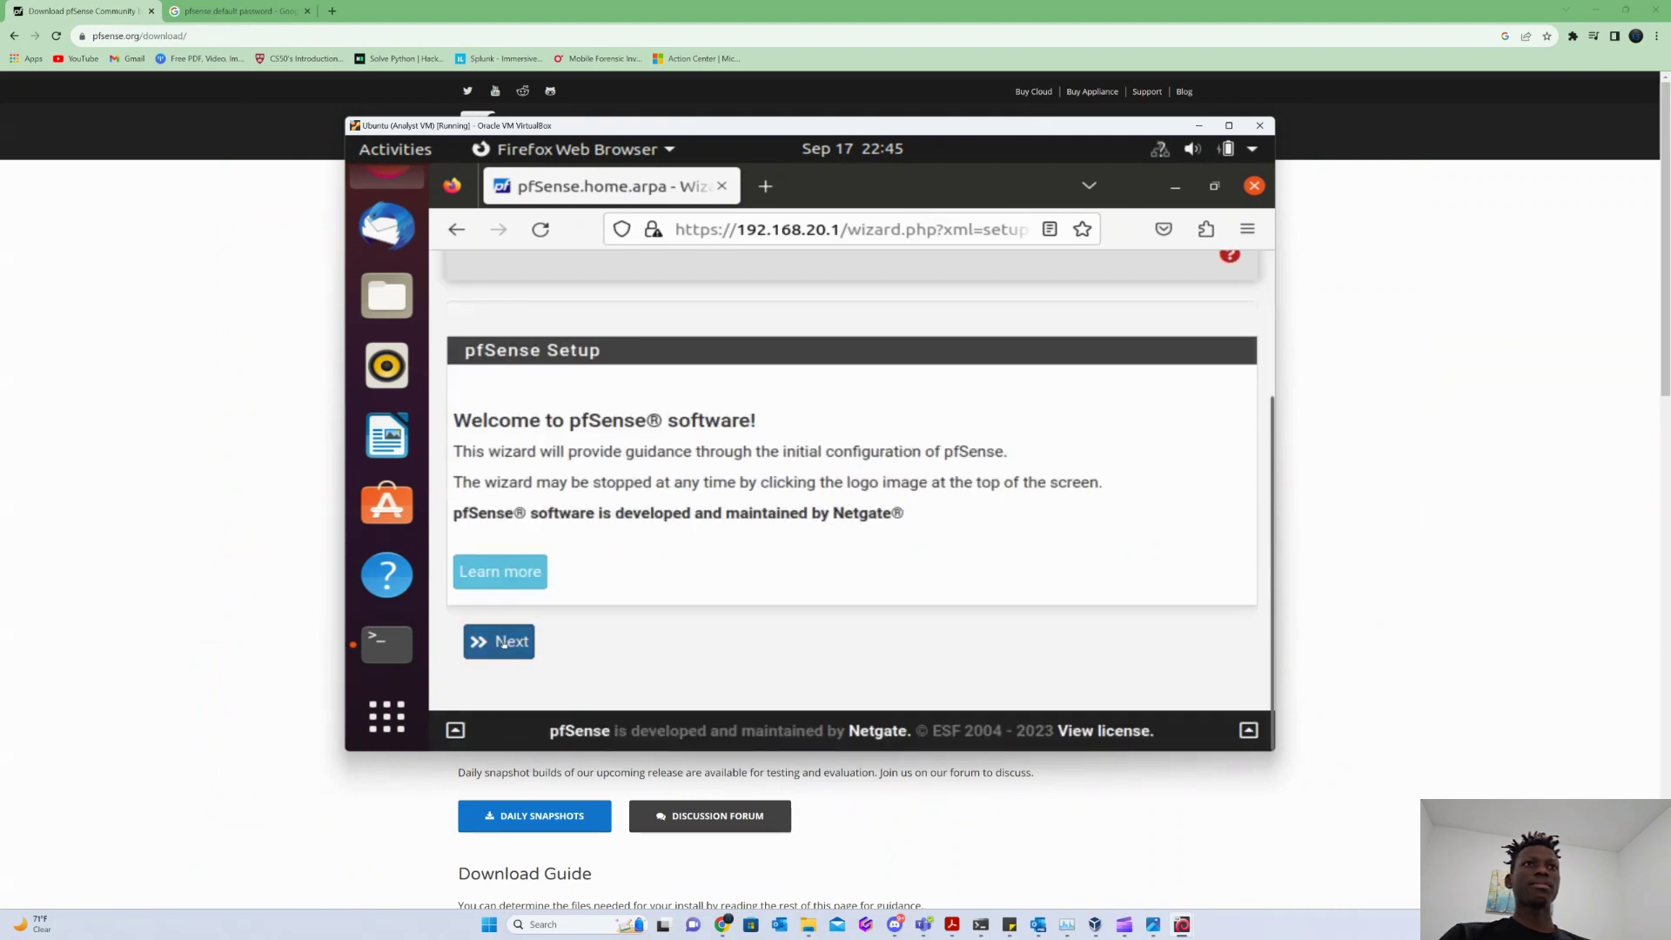
click(503, 642)
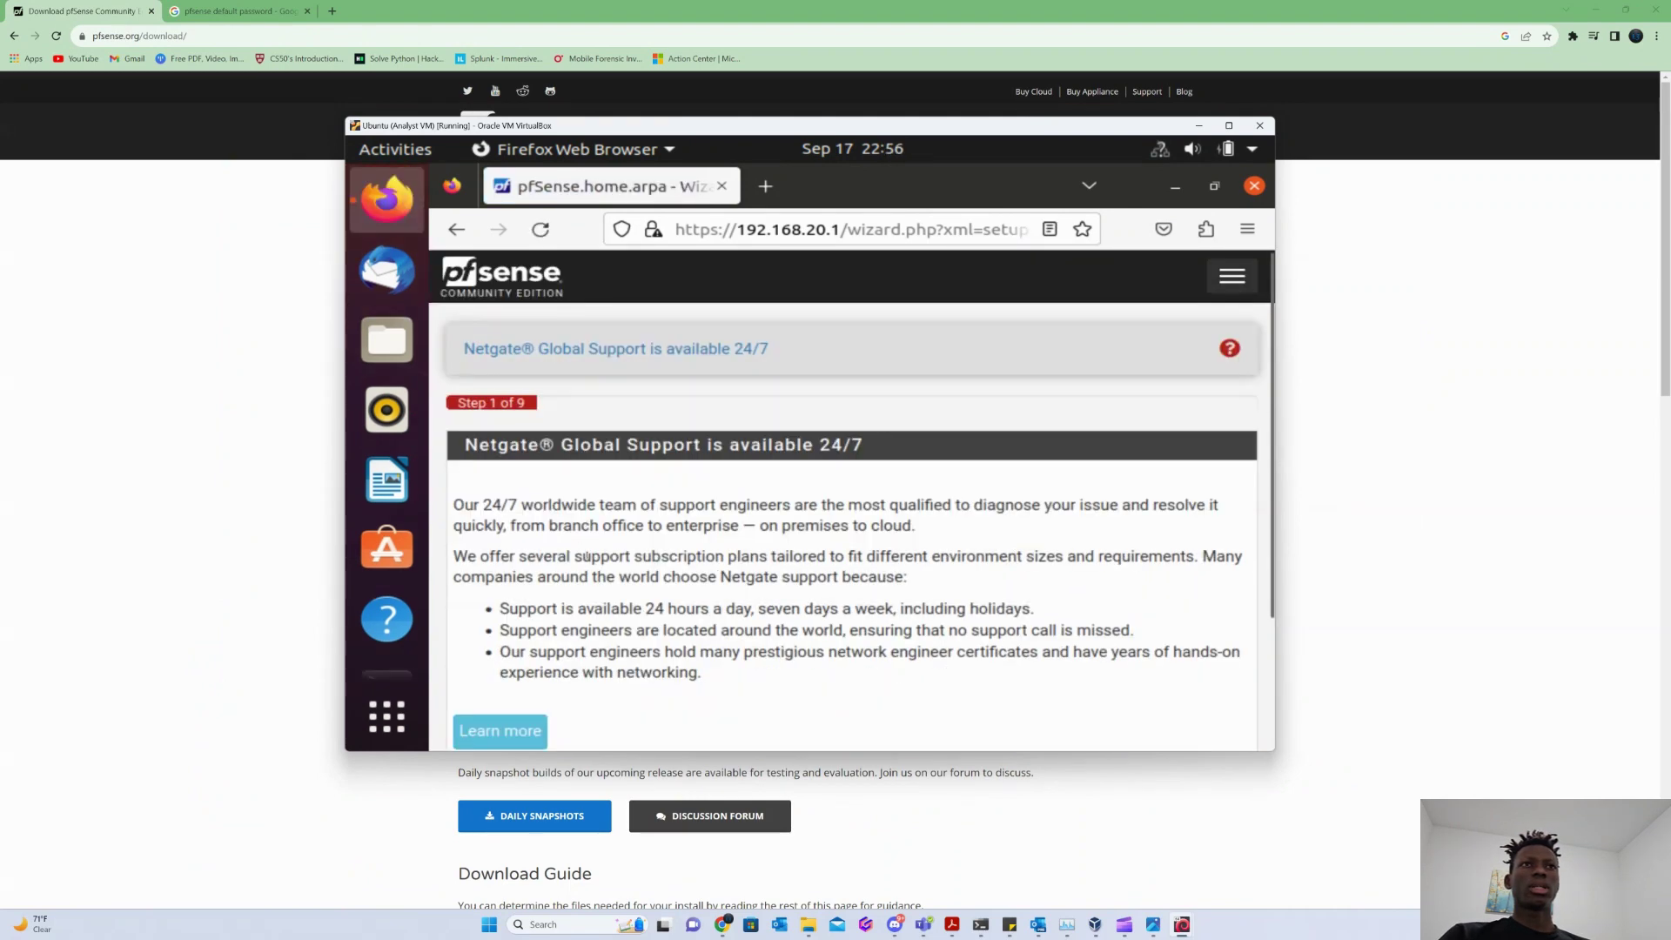
scroll(588, 557, down, 3)
click(499, 642)
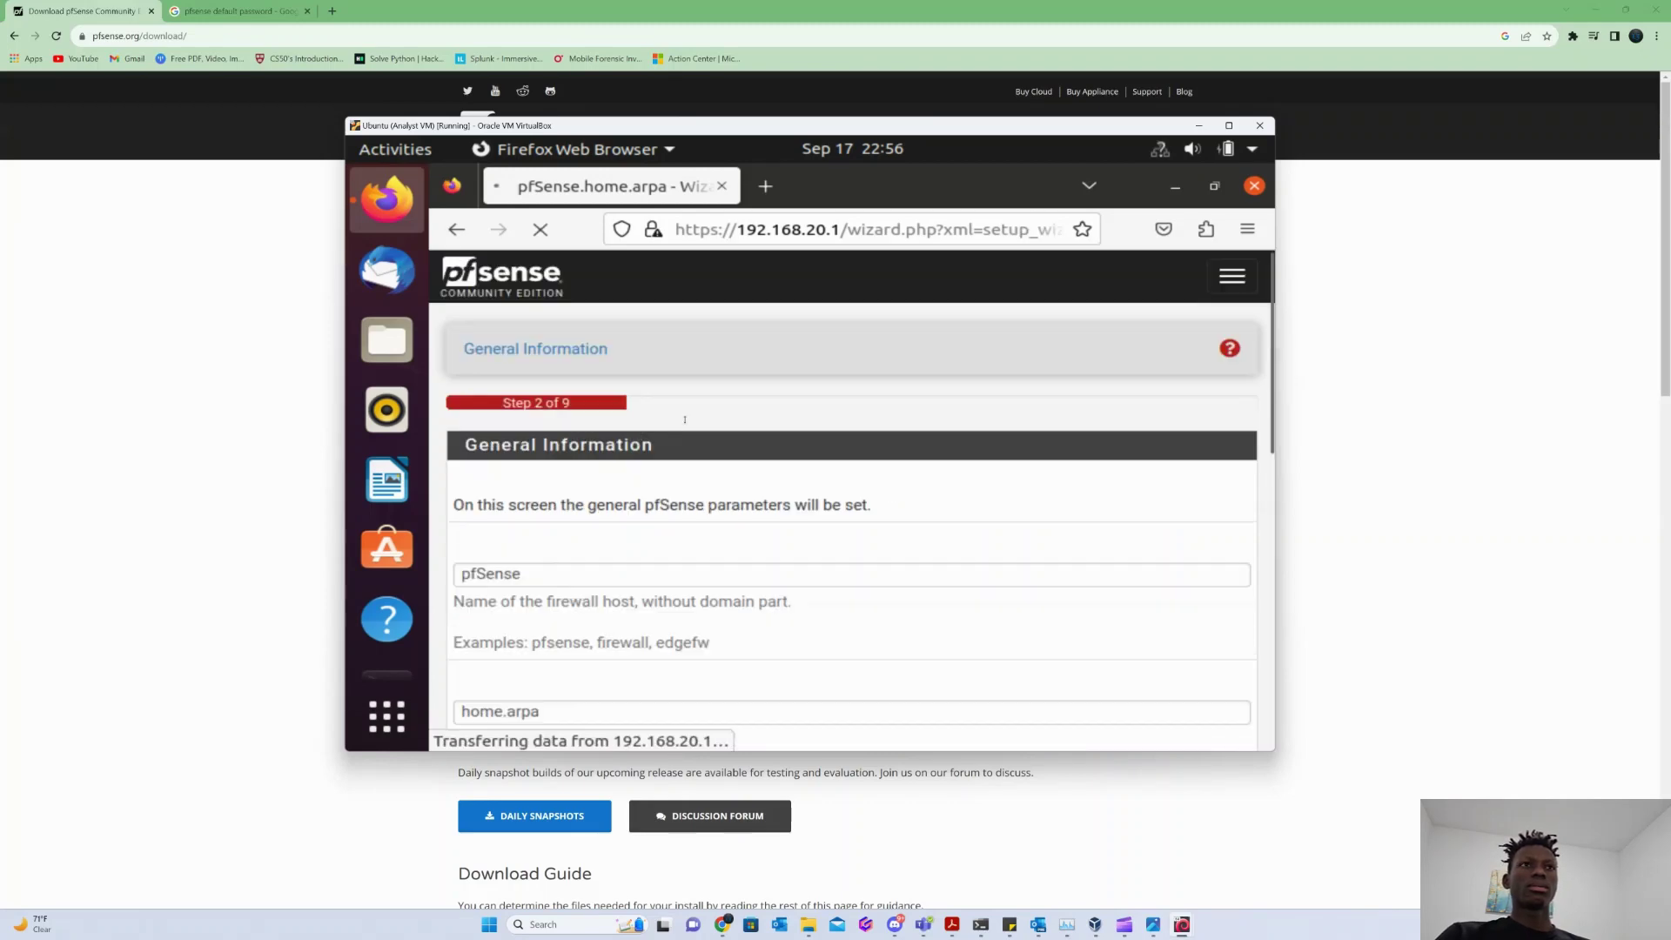
Enter 8.8.8.8 as primary DNS and 4.4.4.4 as secondary DNS.
scroll(624, 456, down, 3)
scroll(624, 456, down, 5)
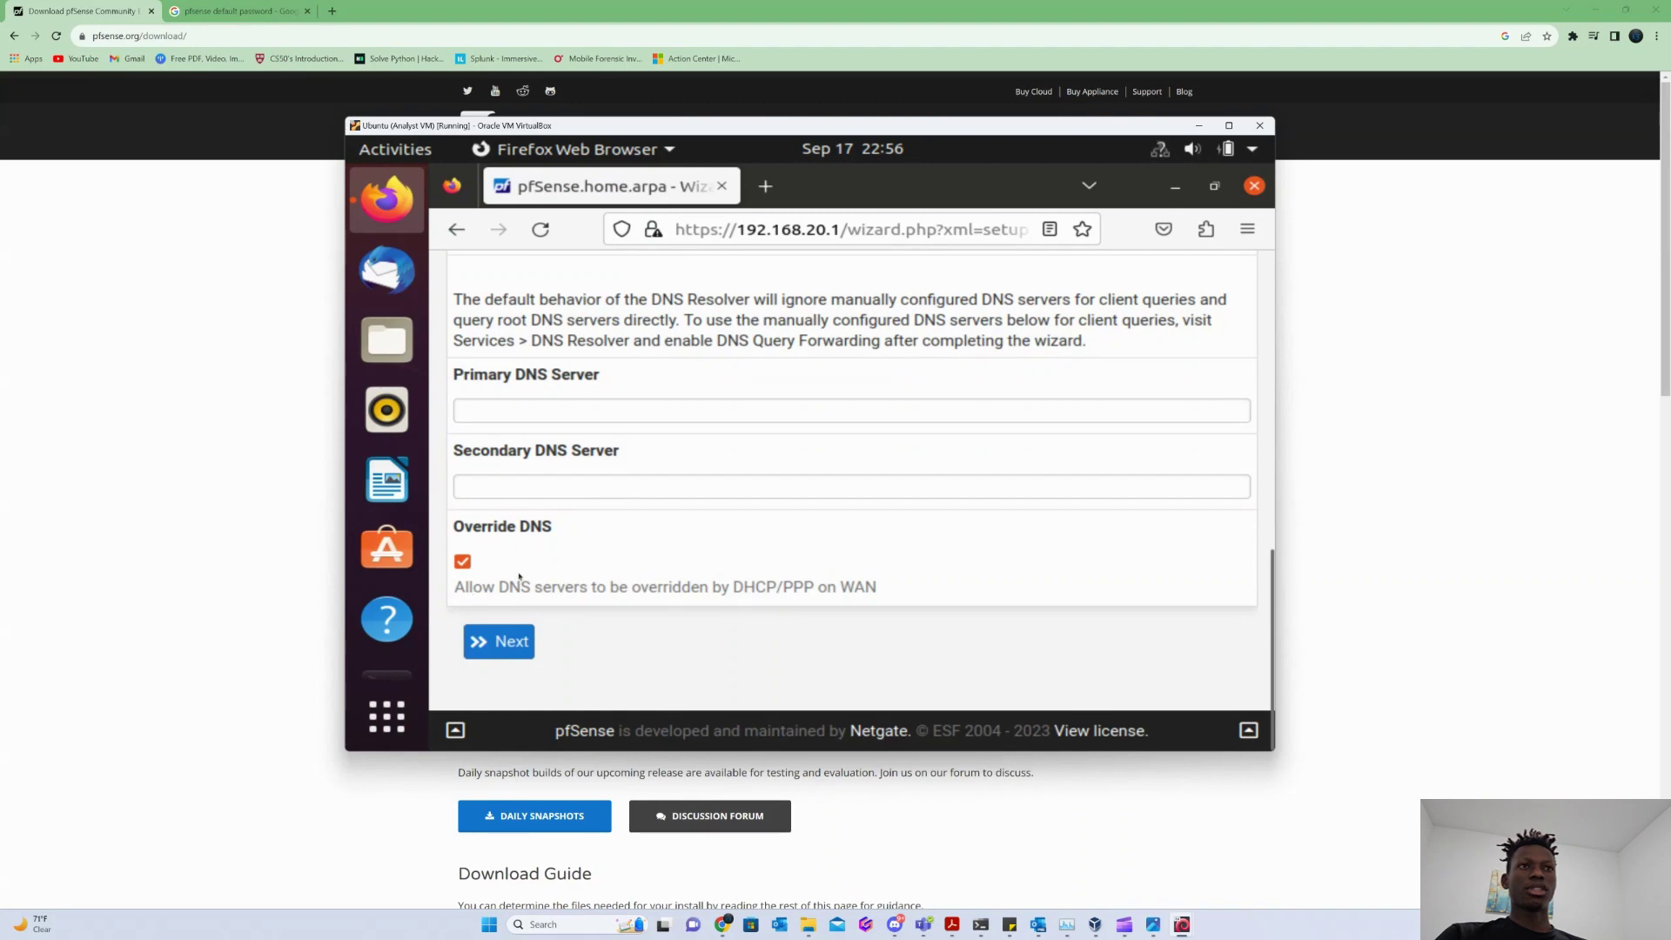
scroll(520, 576, up, 2)
click(488, 537)
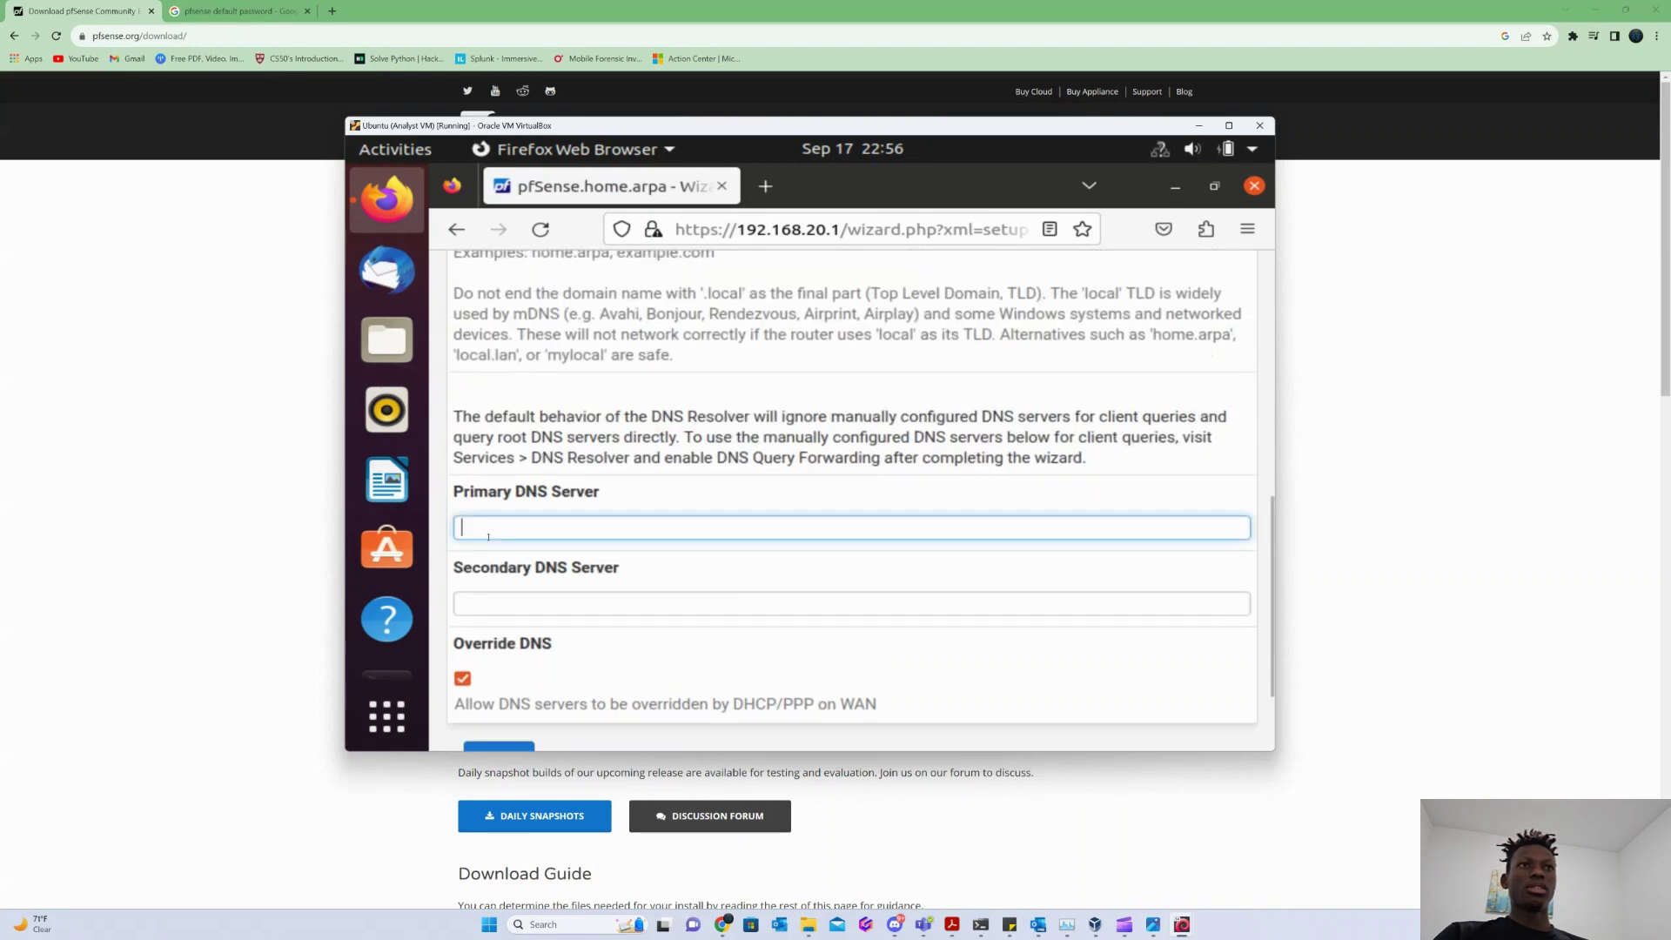
text(8.8.8.8)
click(476, 602)
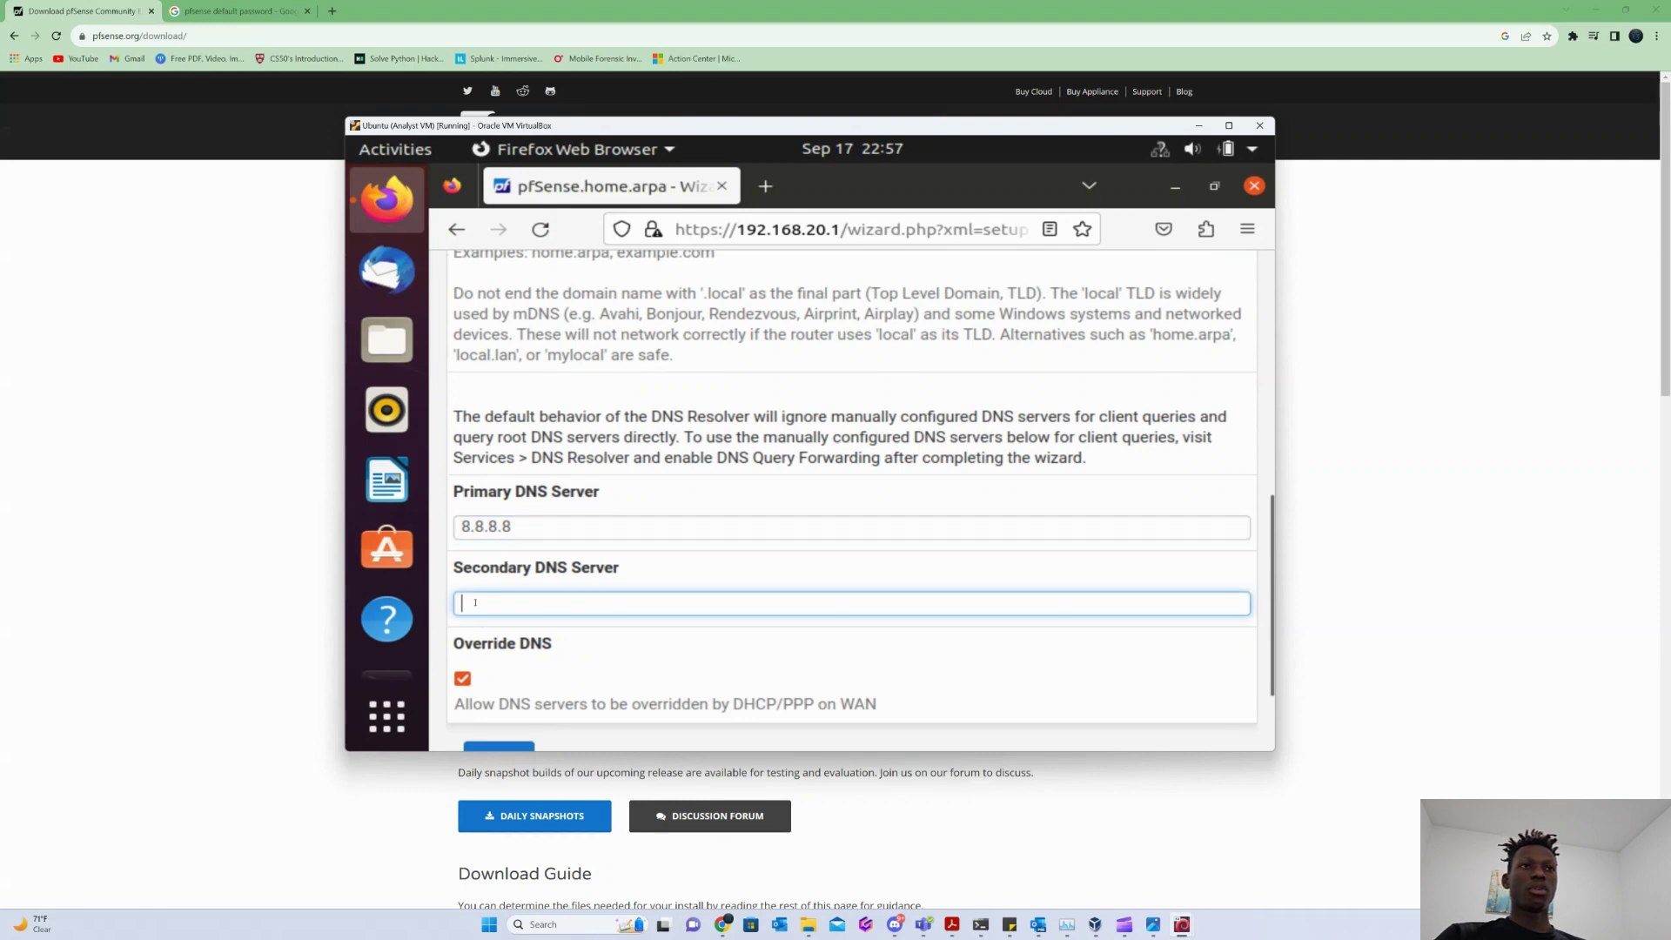
text(4.4)
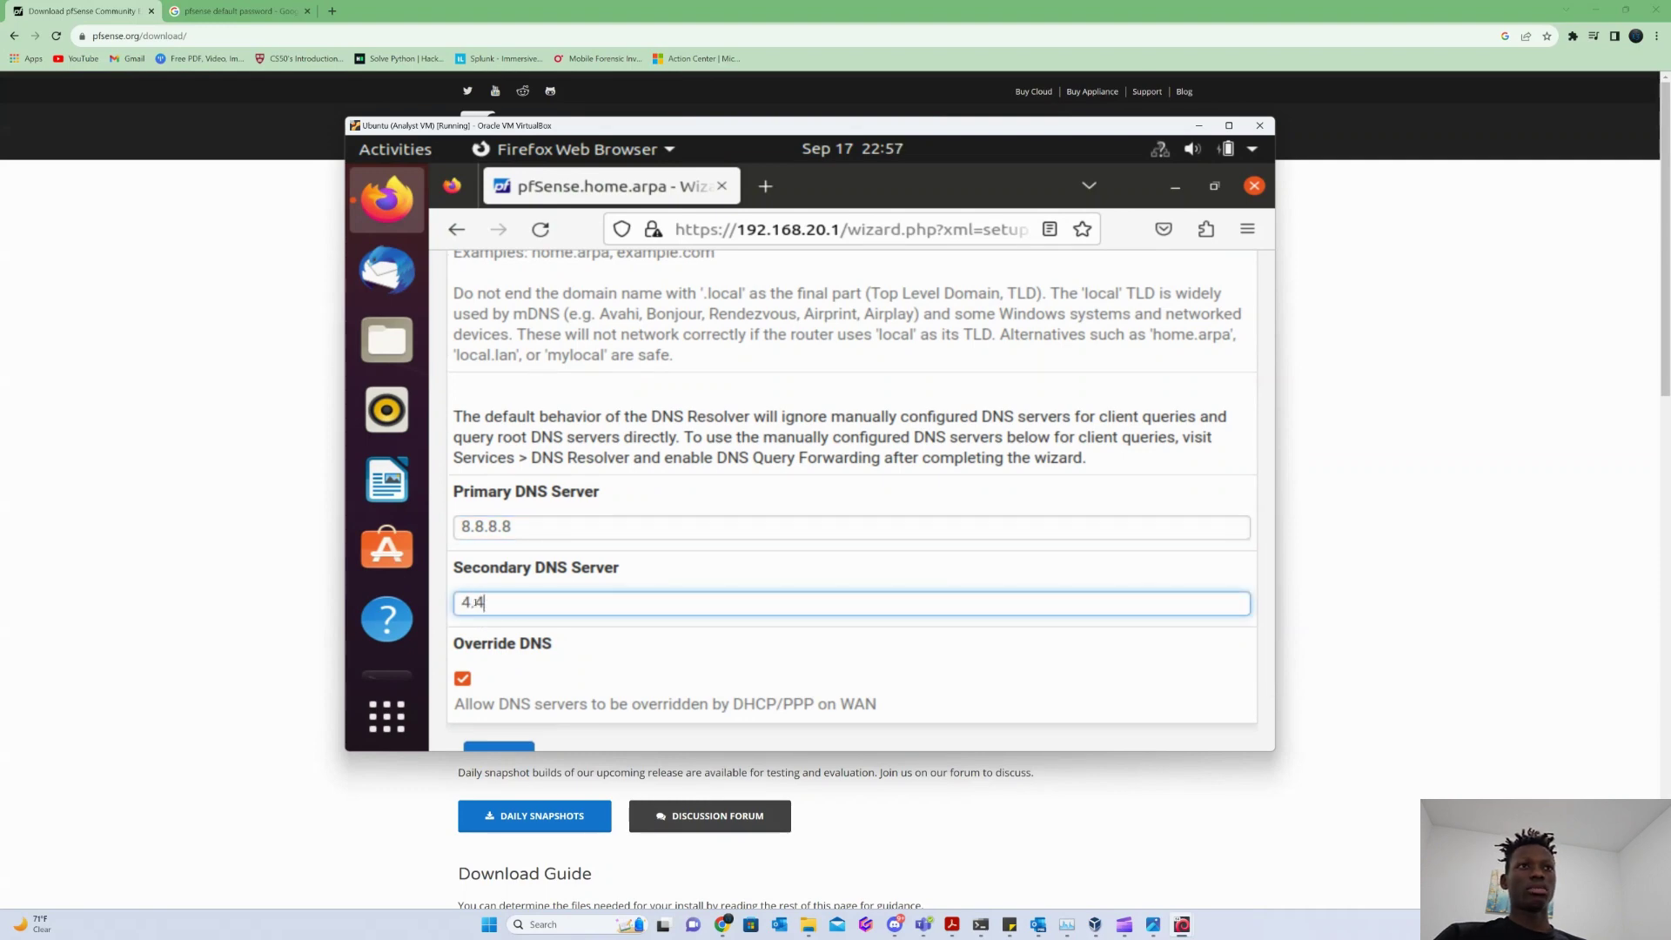
text(.4.4)
scroll(504, 566, up, 10)
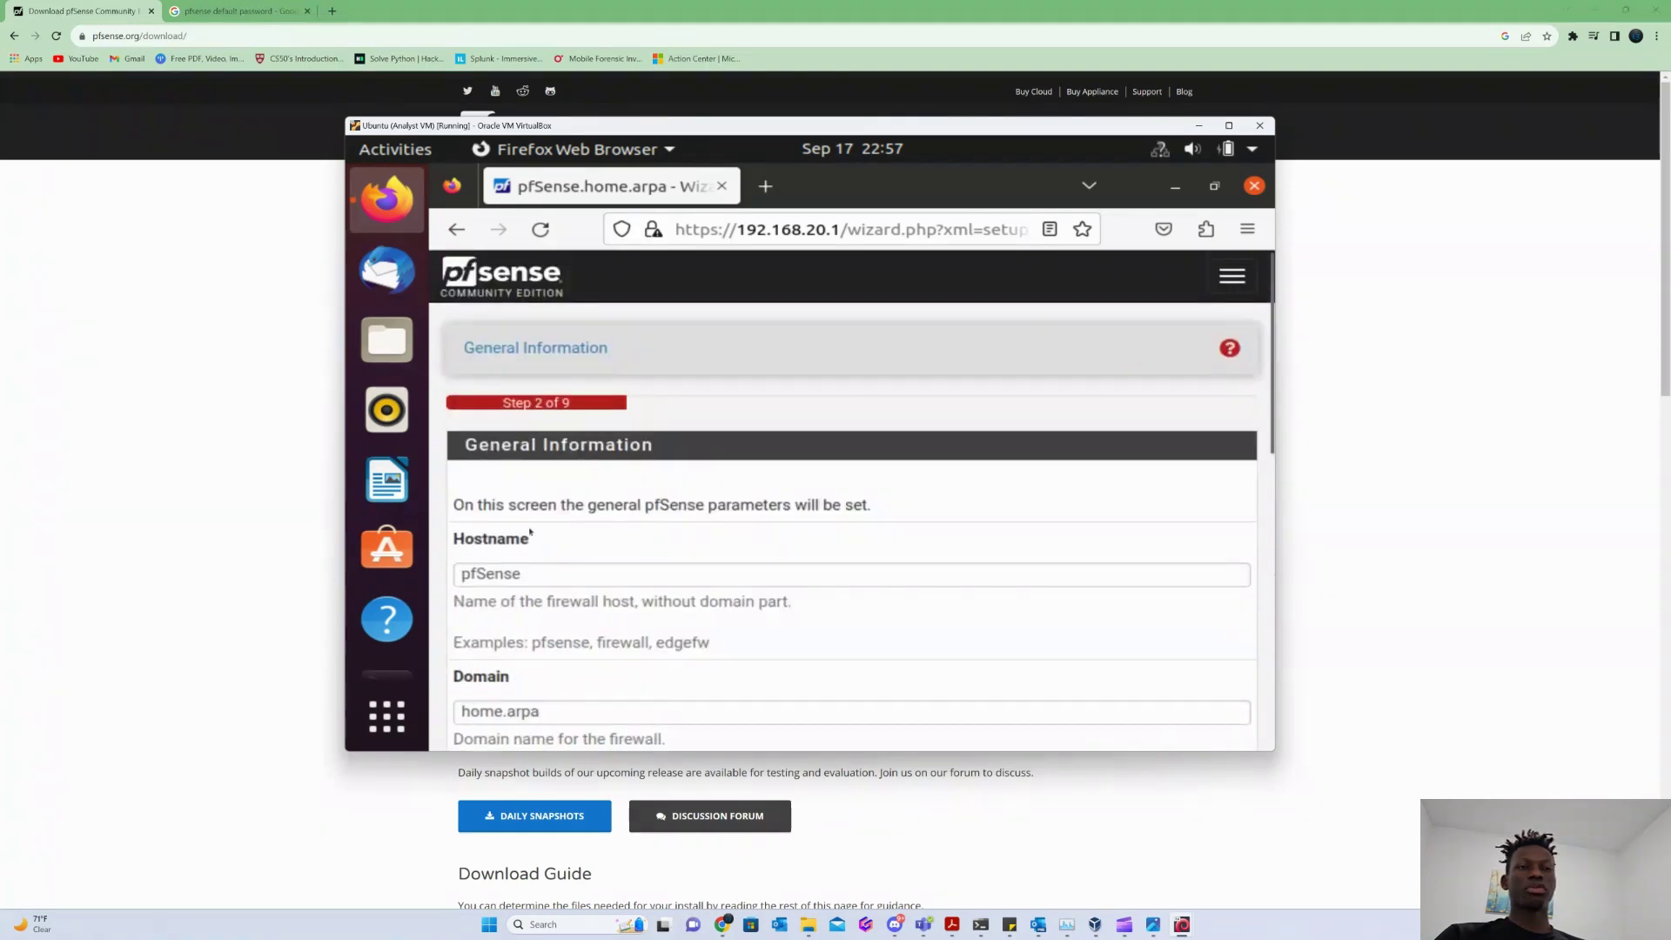
scroll(531, 533, down, 10)
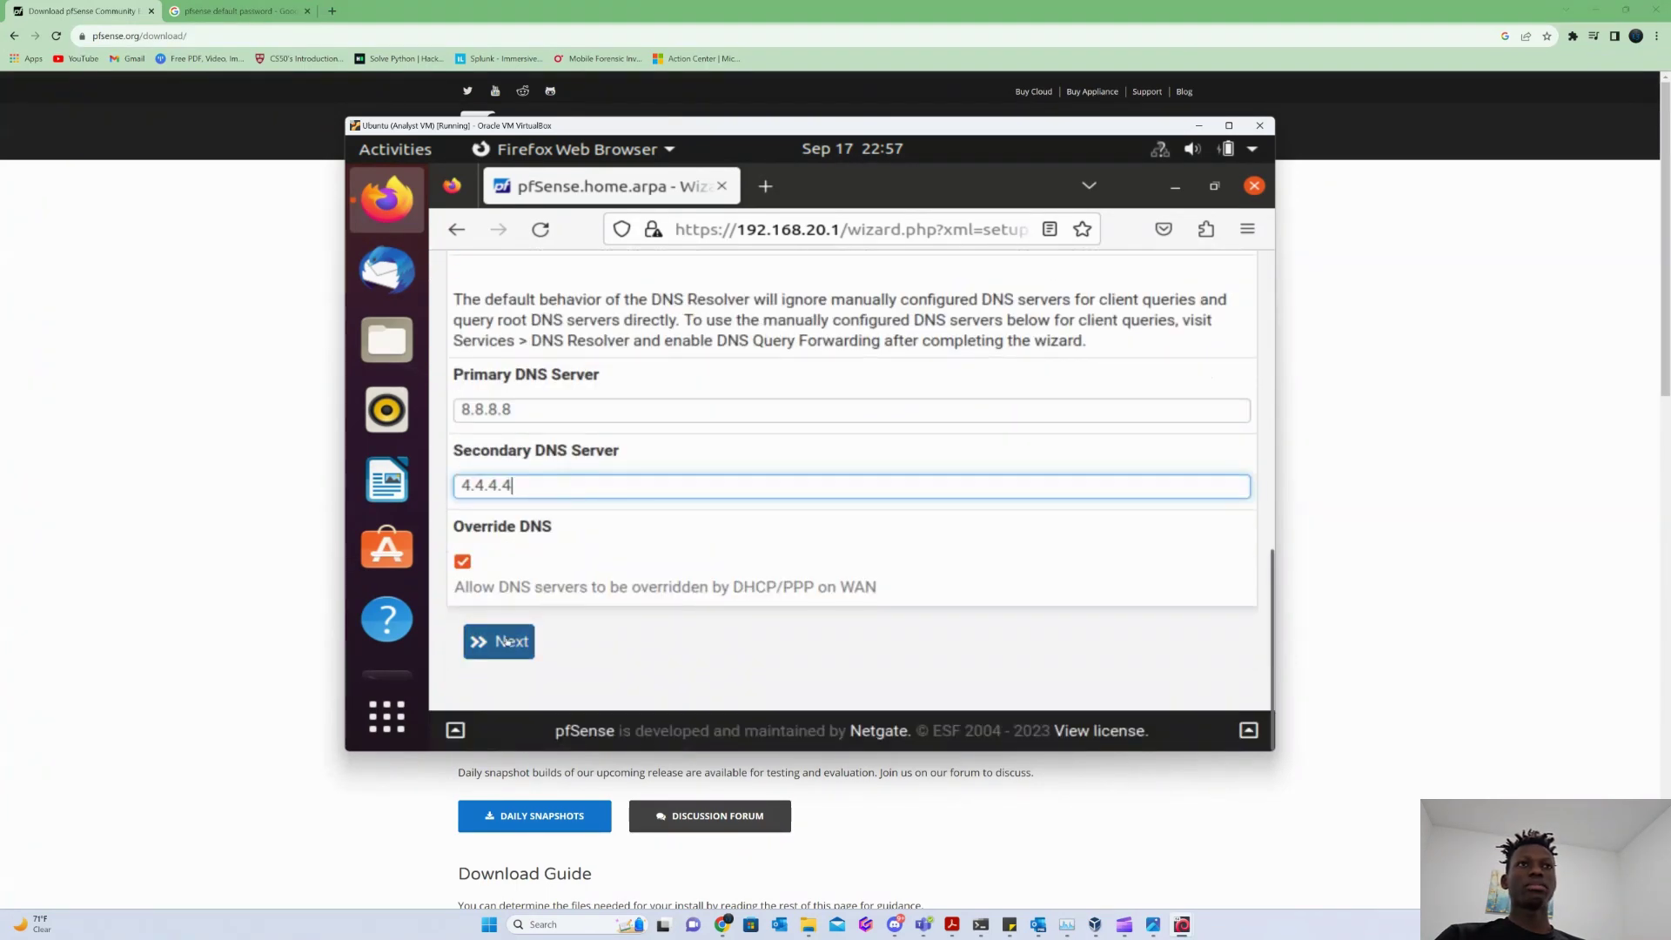
On the time server step, set the time zone to US/Central.
click(506, 641)
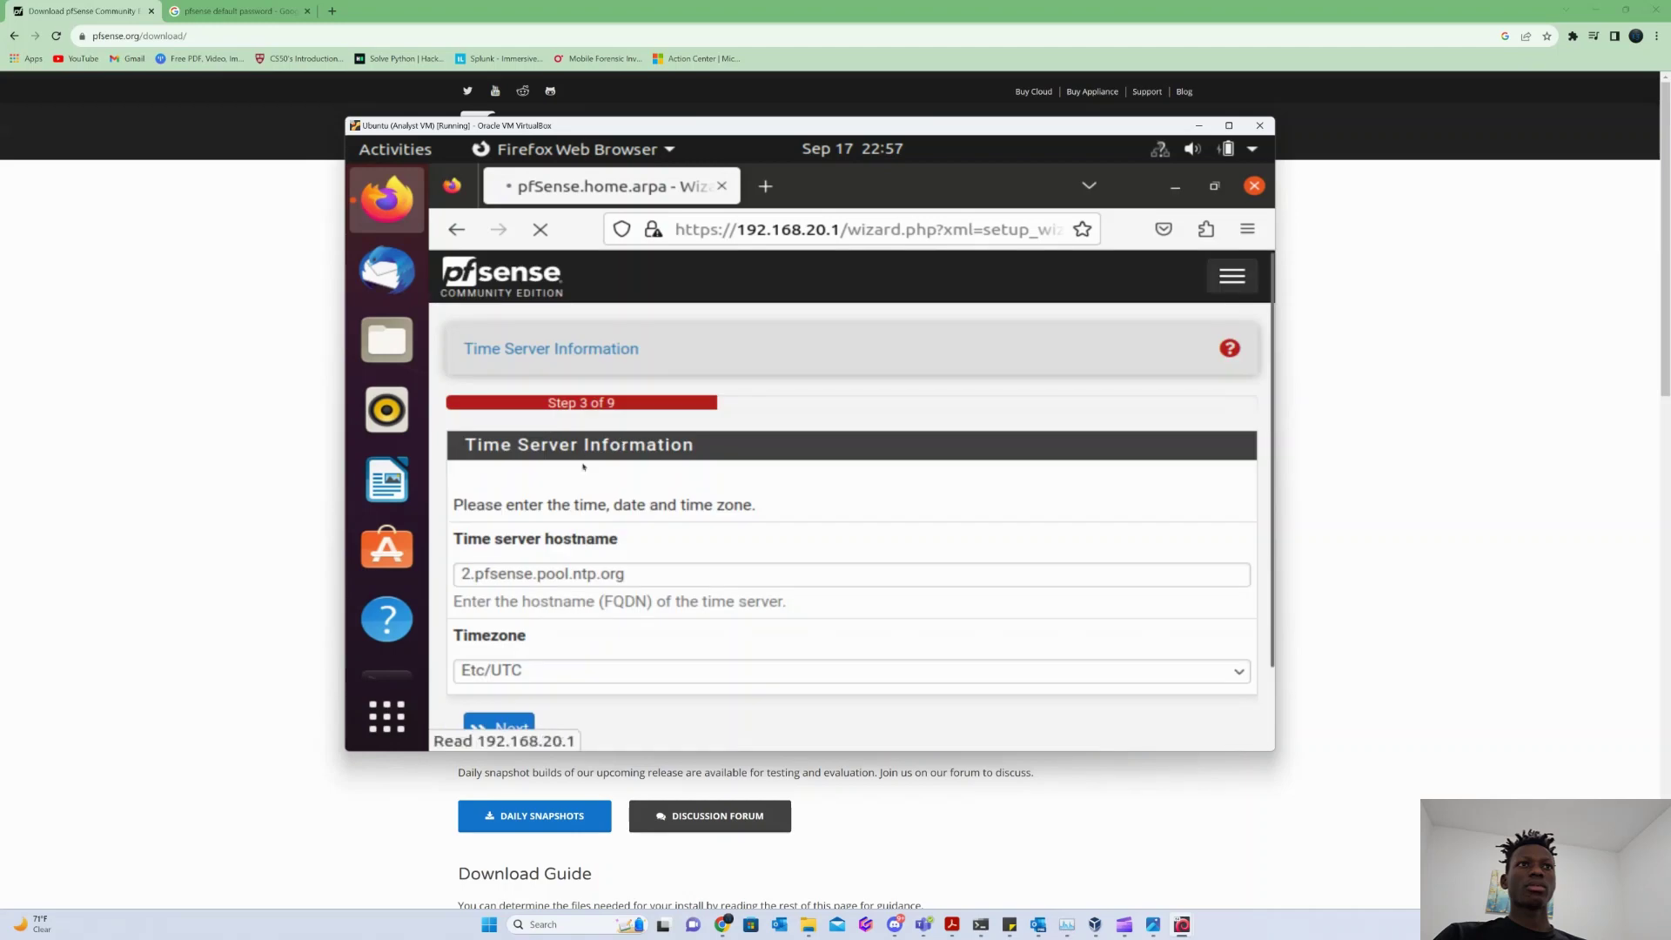
scroll(583, 470, down, 2)
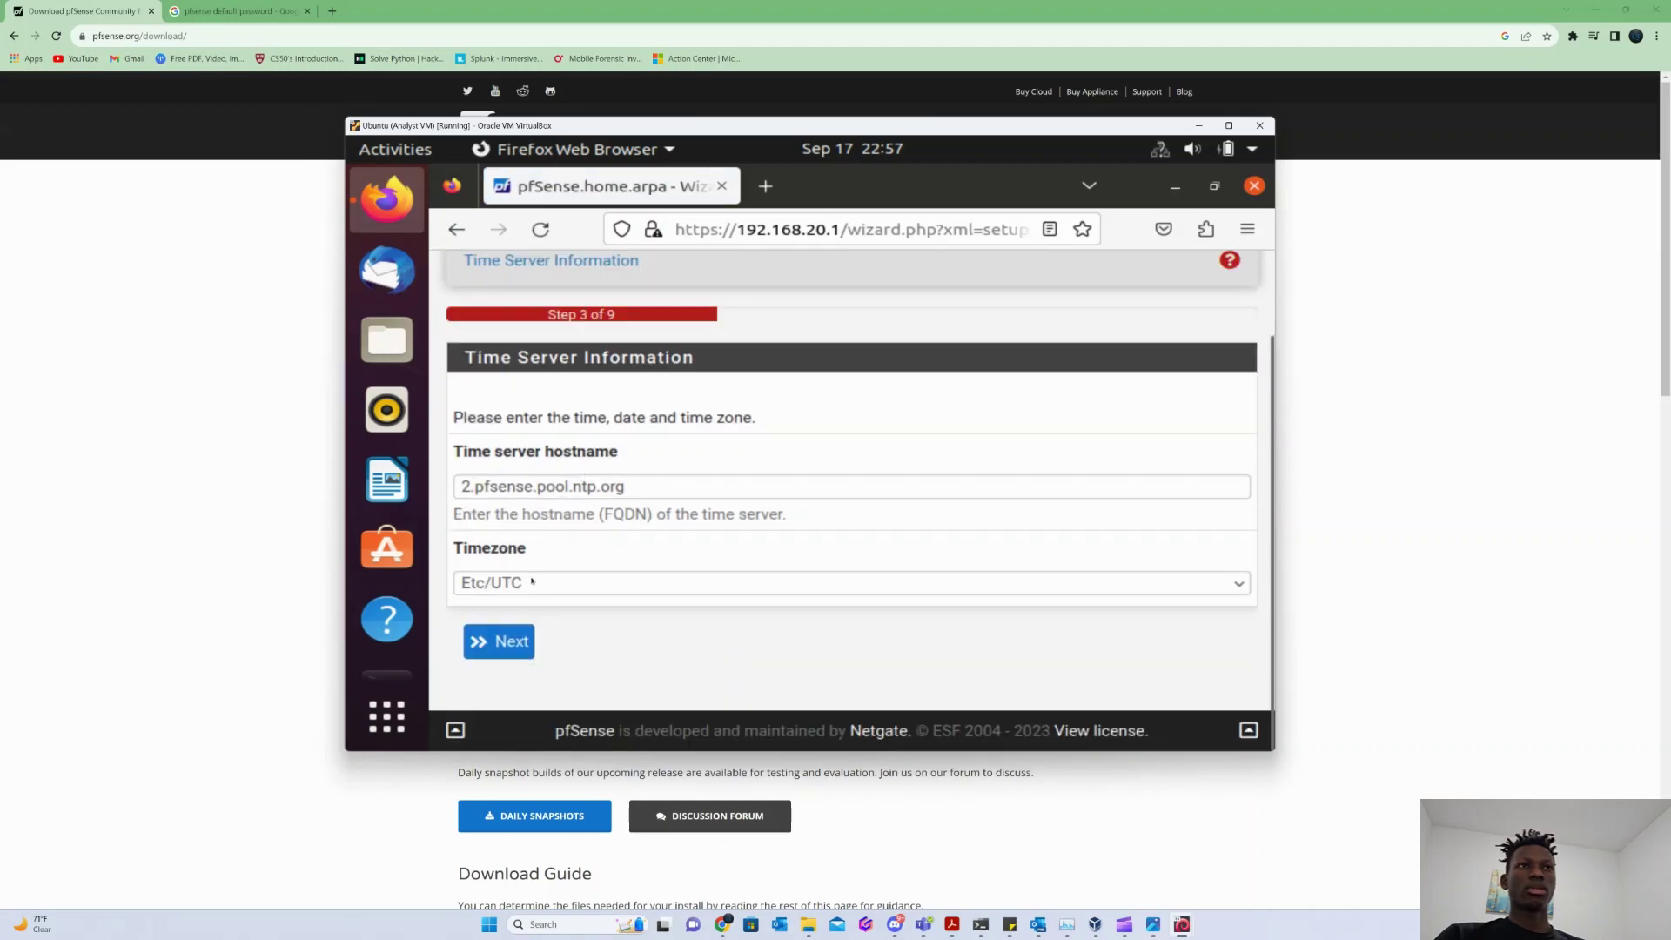
click(529, 583)
scroll(531, 454, up, 20)
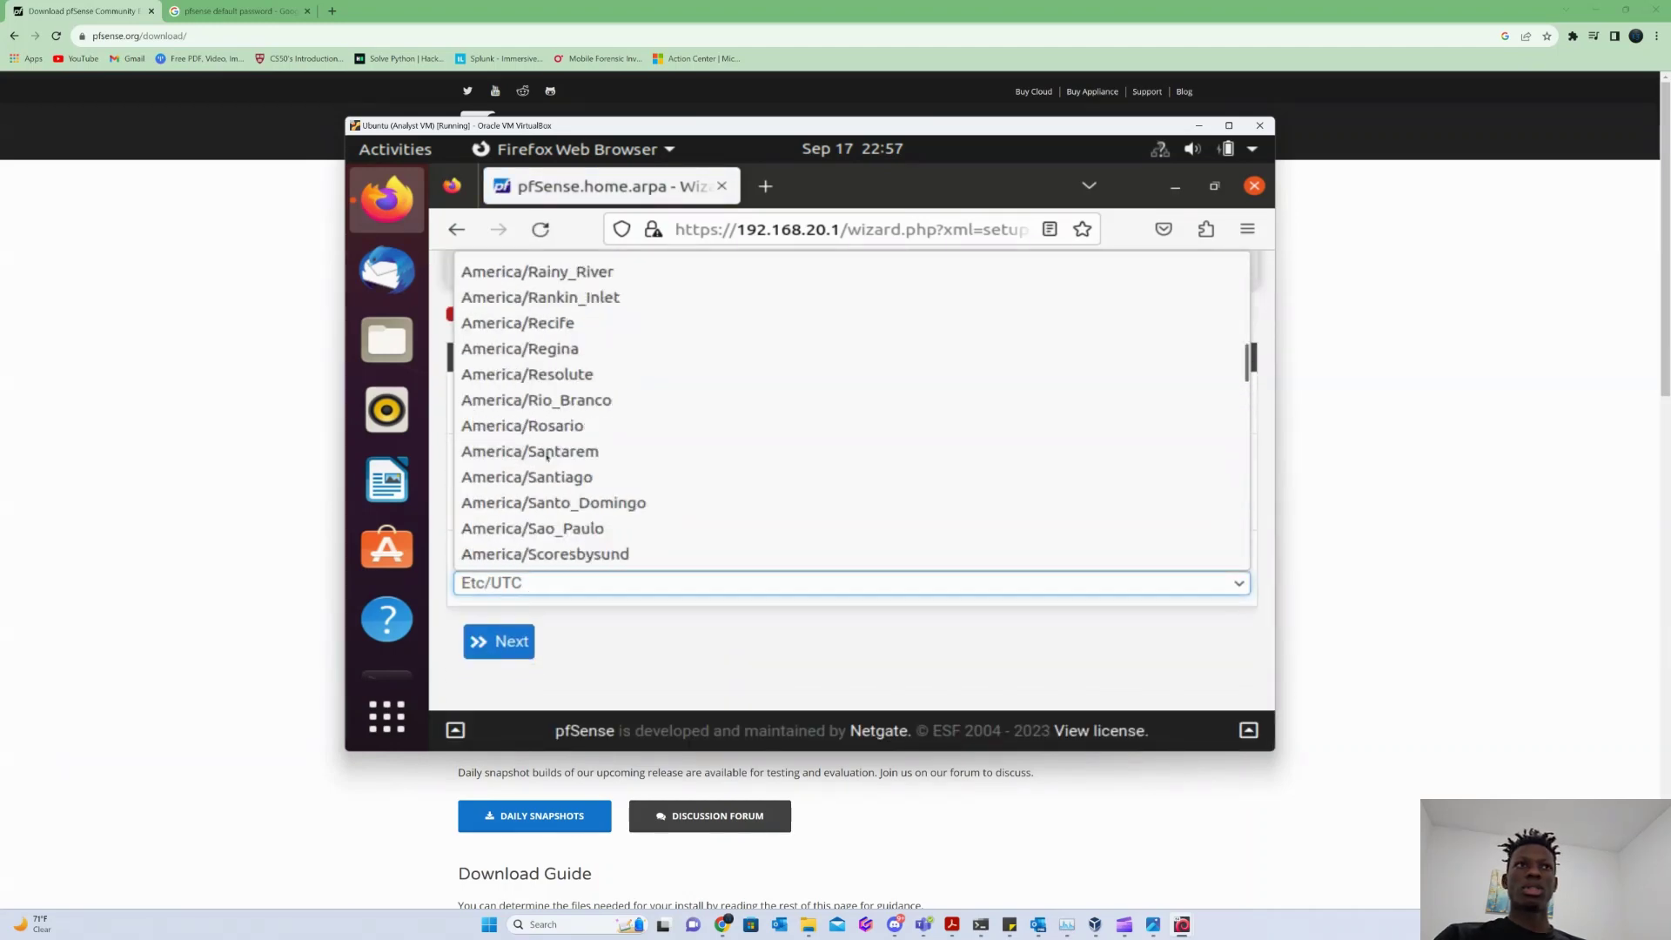
scroll(532, 454, down, 20)
scroll(548, 487, up, 20)
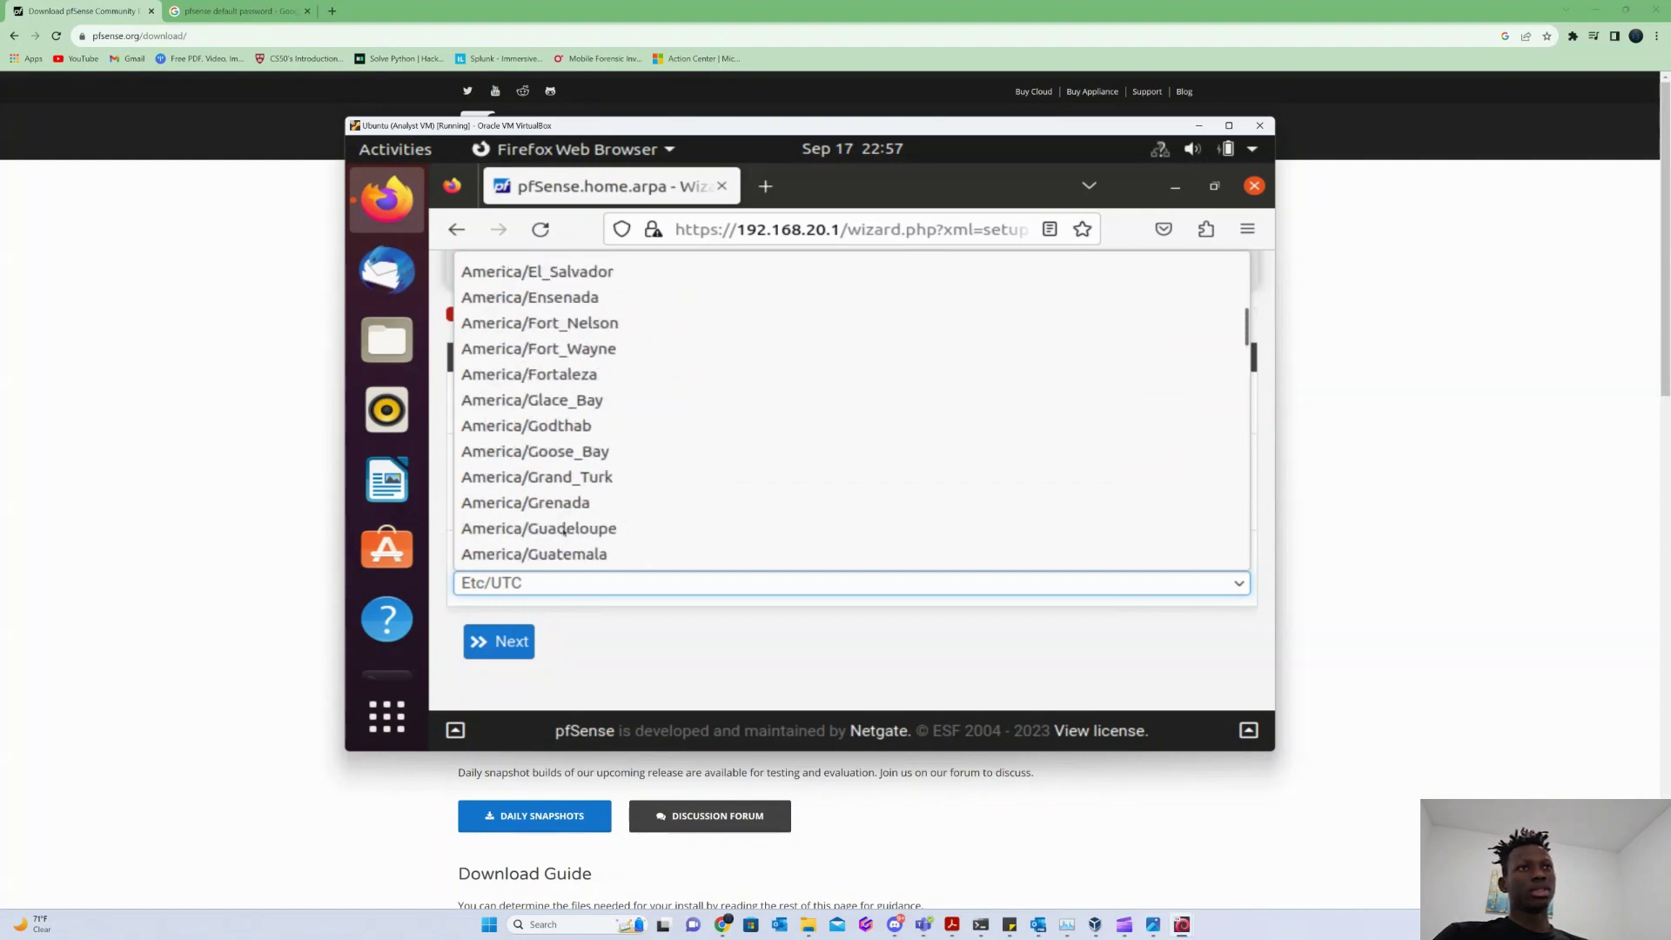
scroll(565, 530, down, 20)
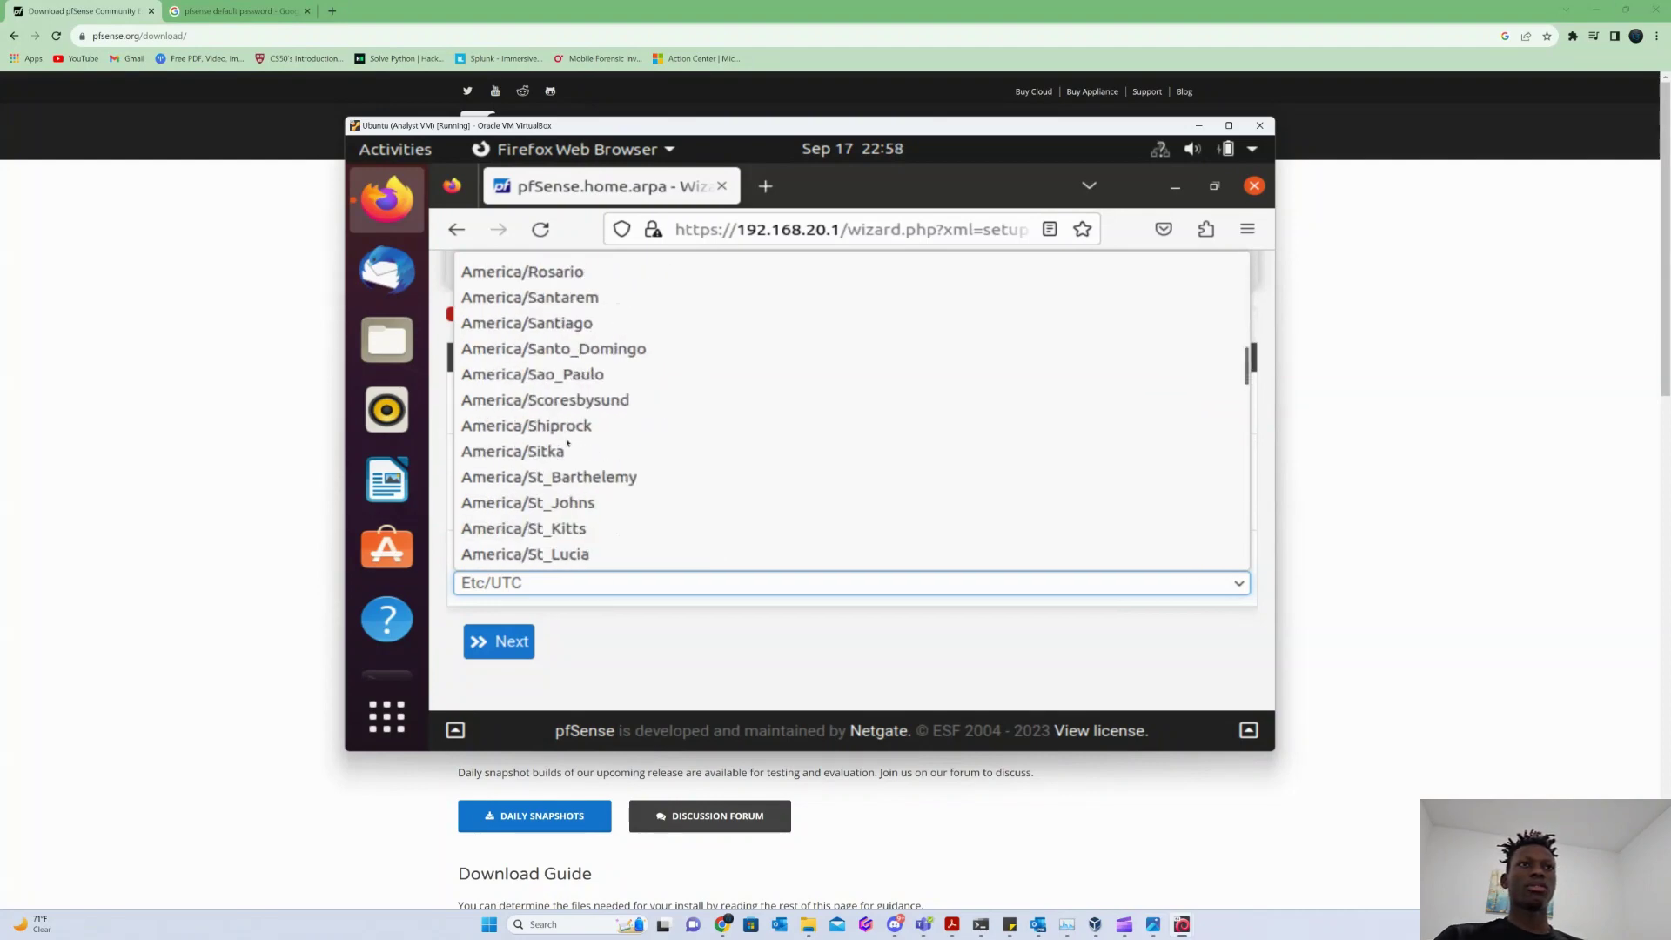
scroll(567, 443, down, 20)
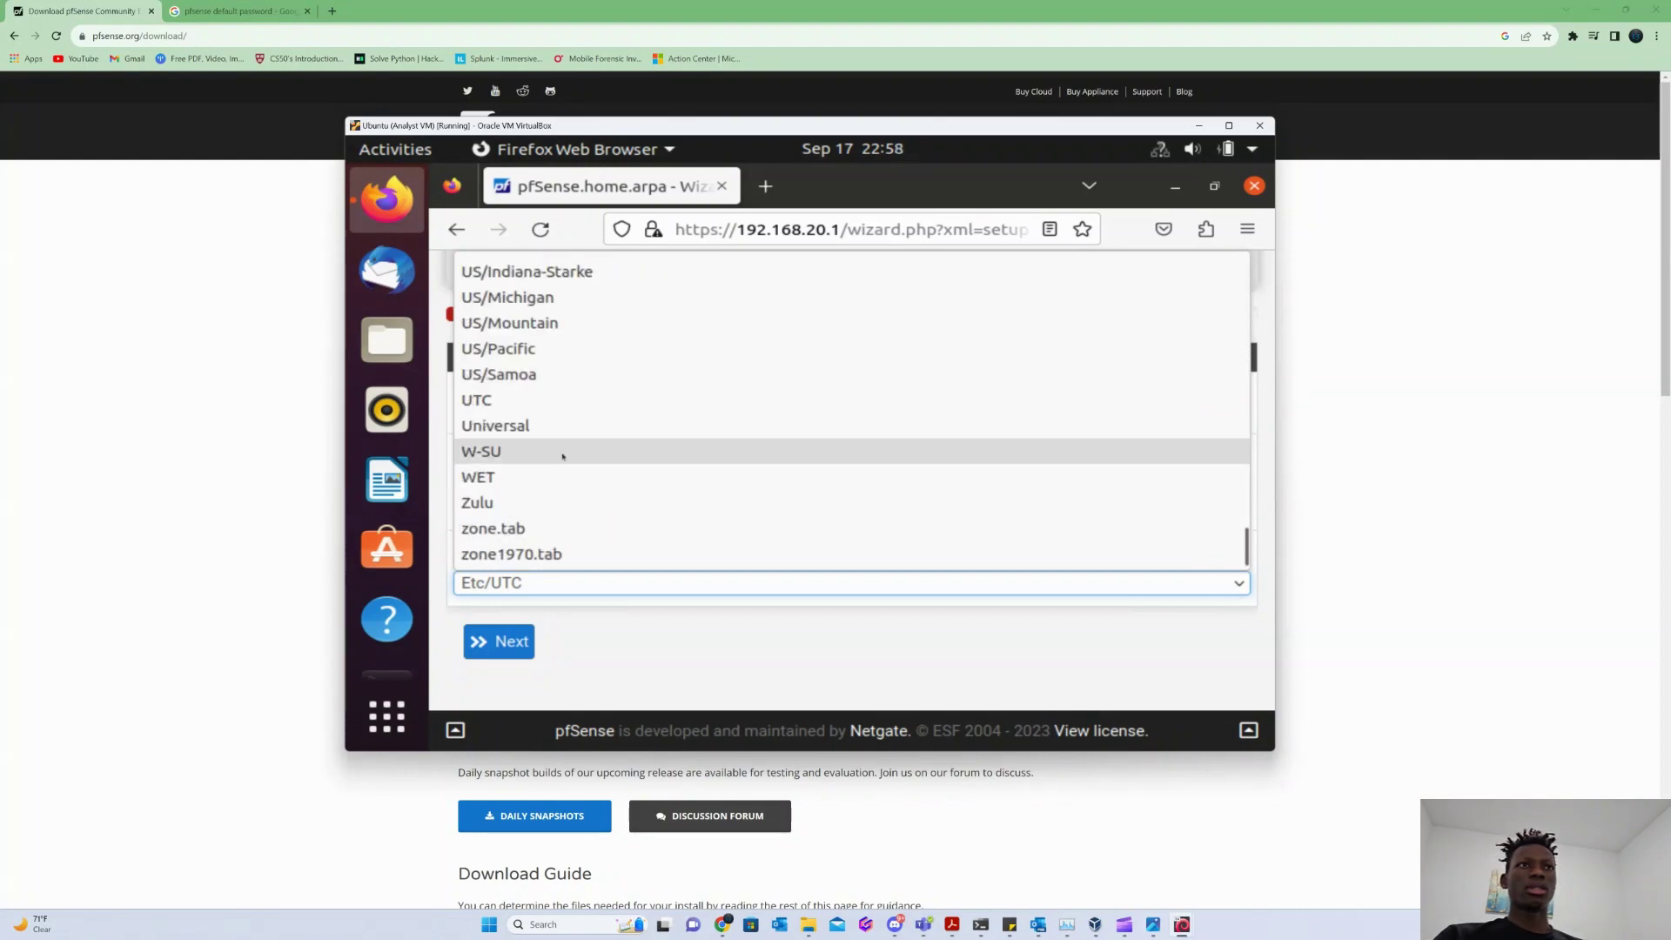
scroll(537, 483, up, 3)
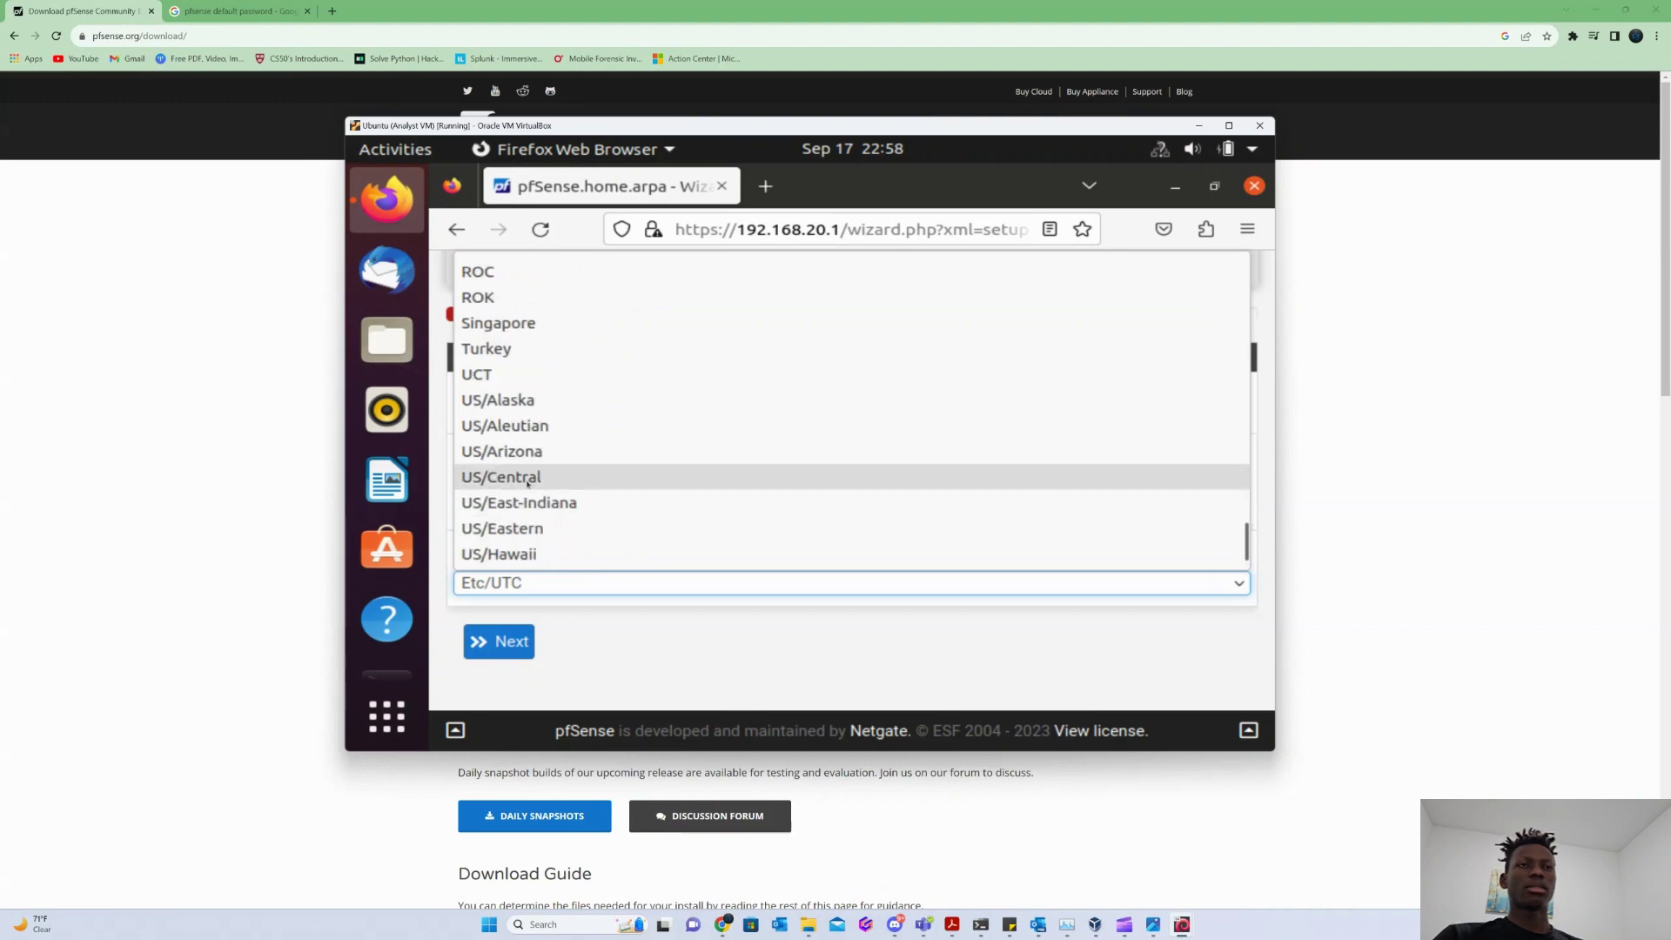
click(522, 478)
On the WAN step, turn off blocking of private and bogon networks and continue.
click(498, 642)
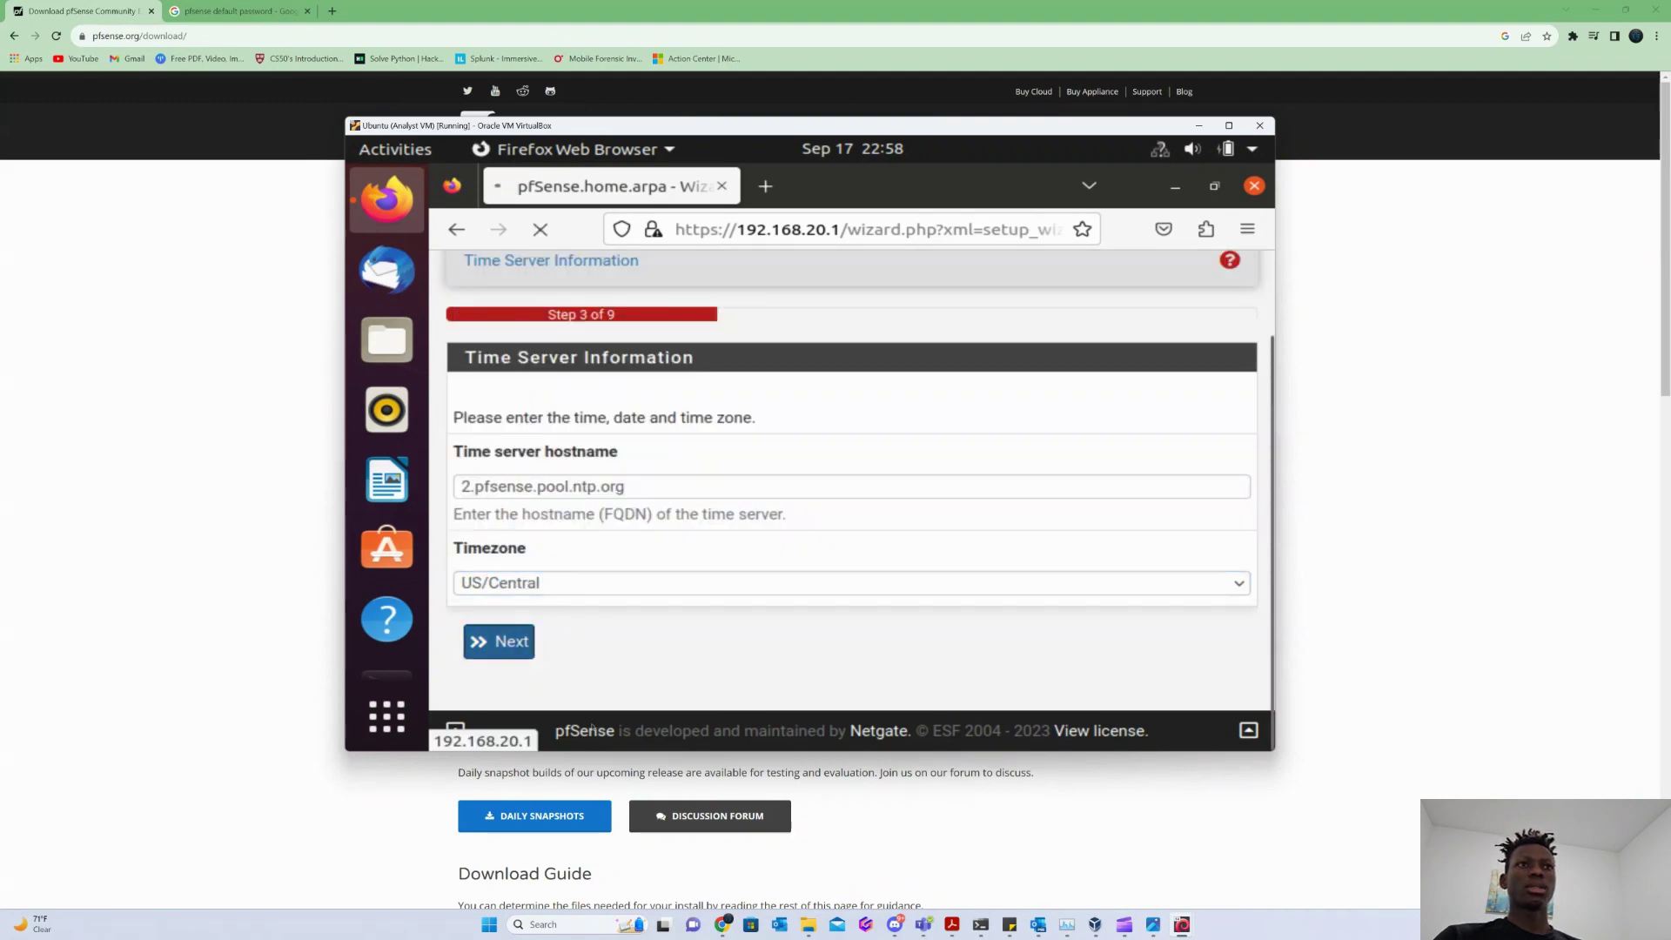
scroll(510, 459, down, 2)
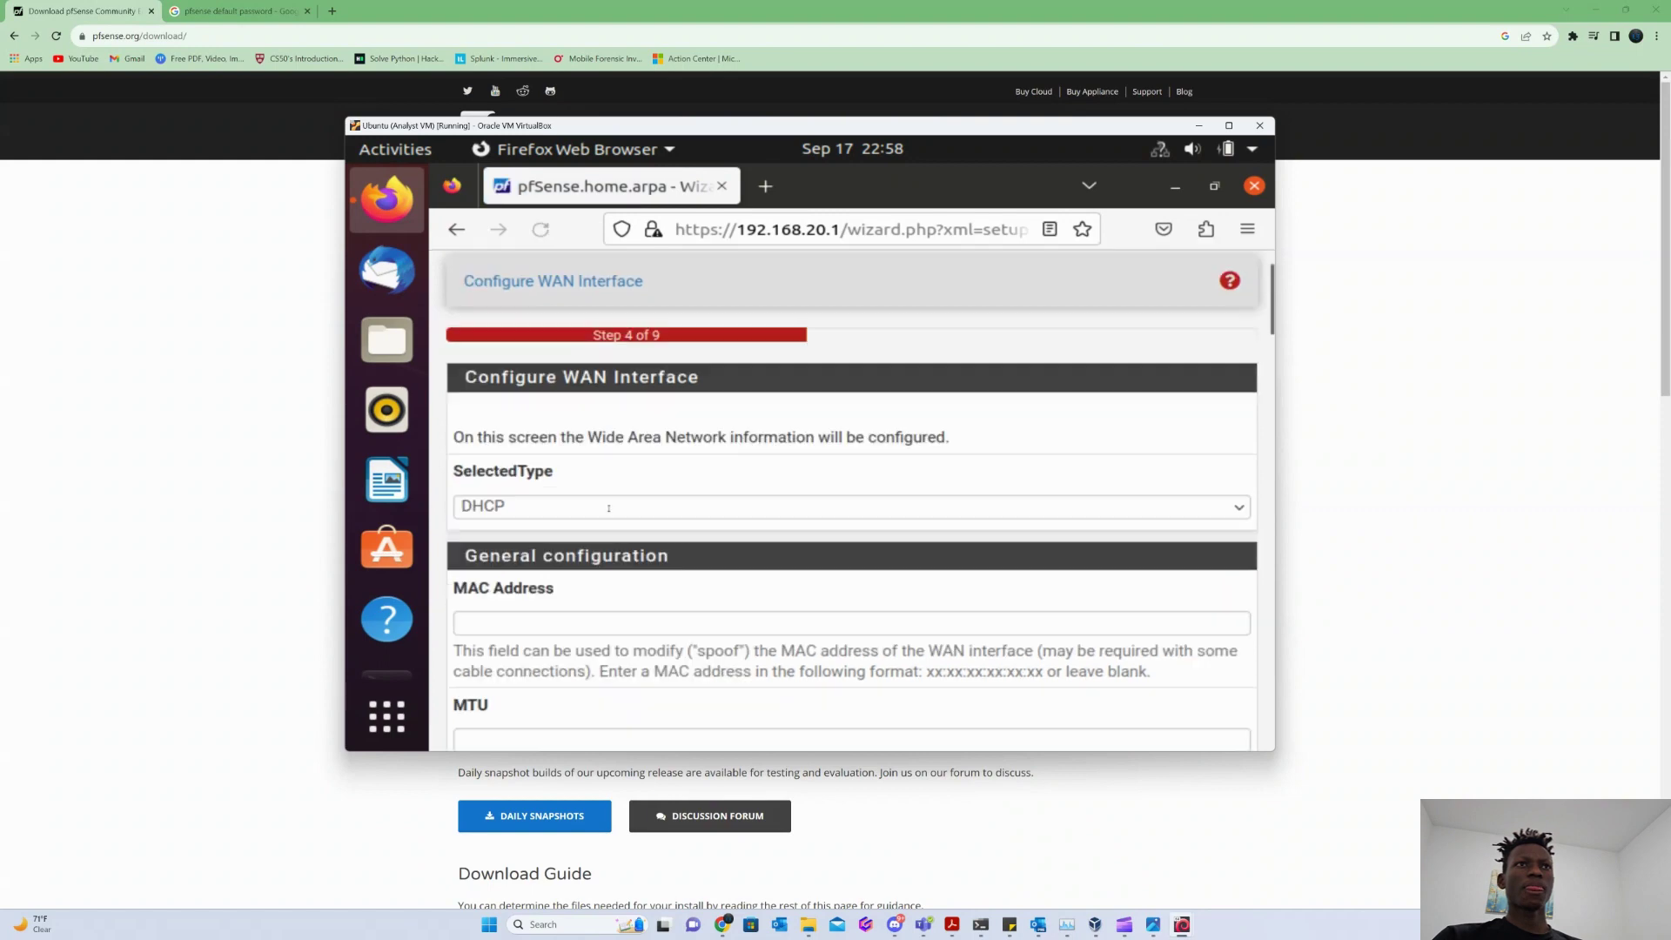
drag(474, 388, 856, 389)
click(742, 421)
scroll(537, 369, down, 2)
scroll(537, 369, down, 10)
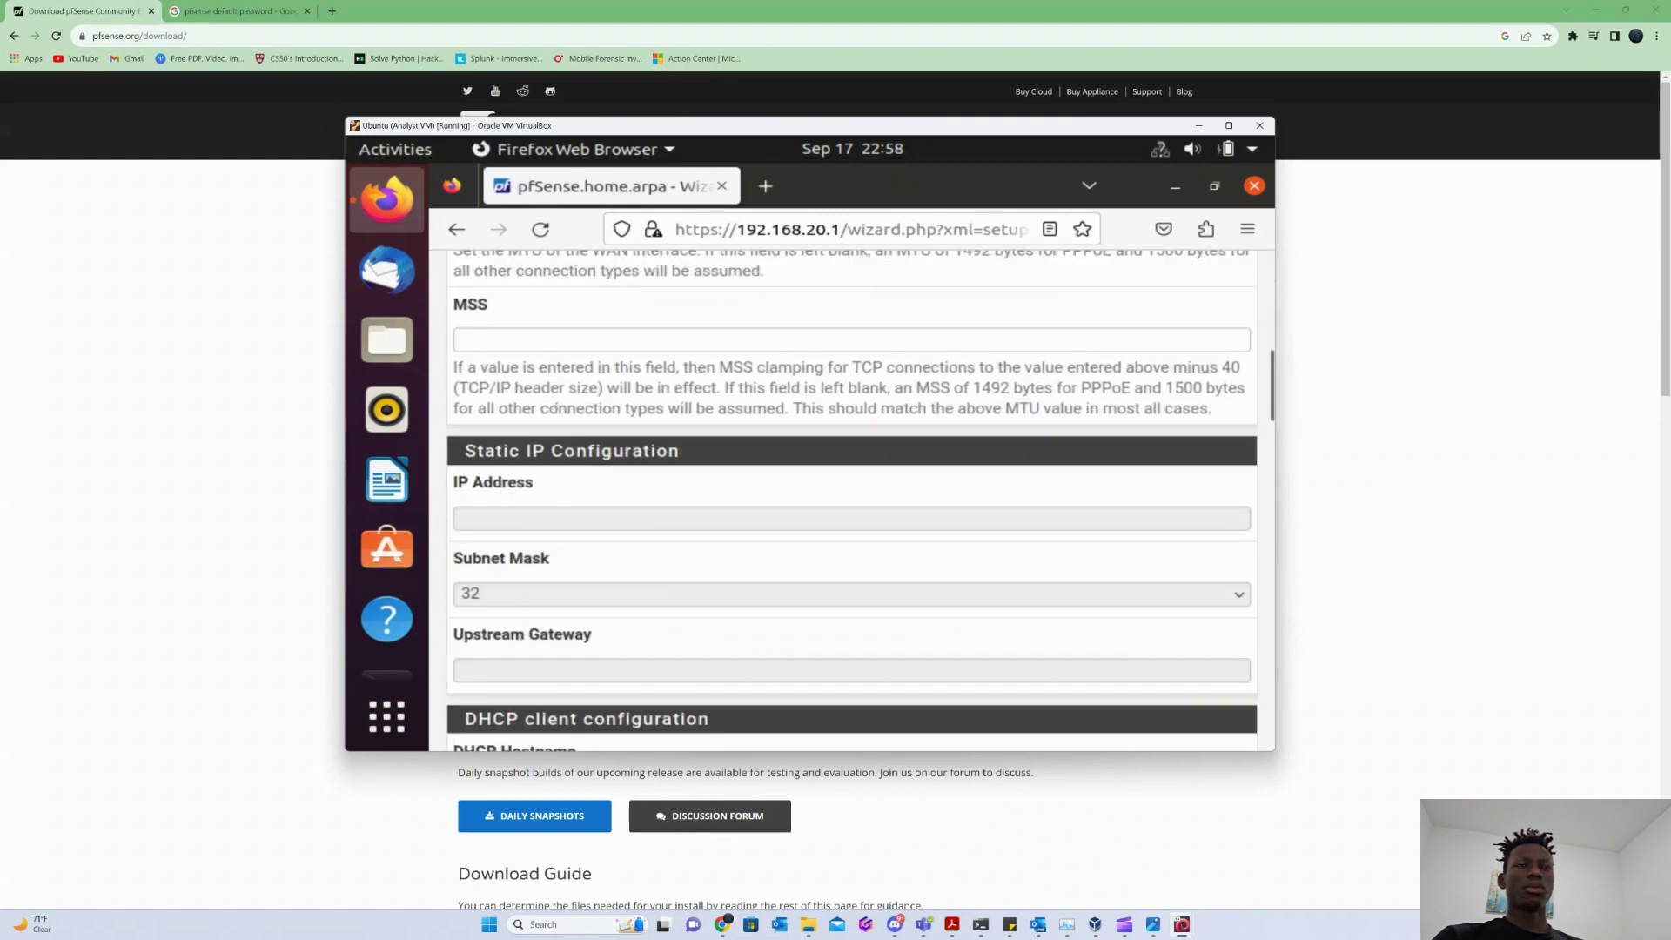
scroll(517, 327, down, 7)
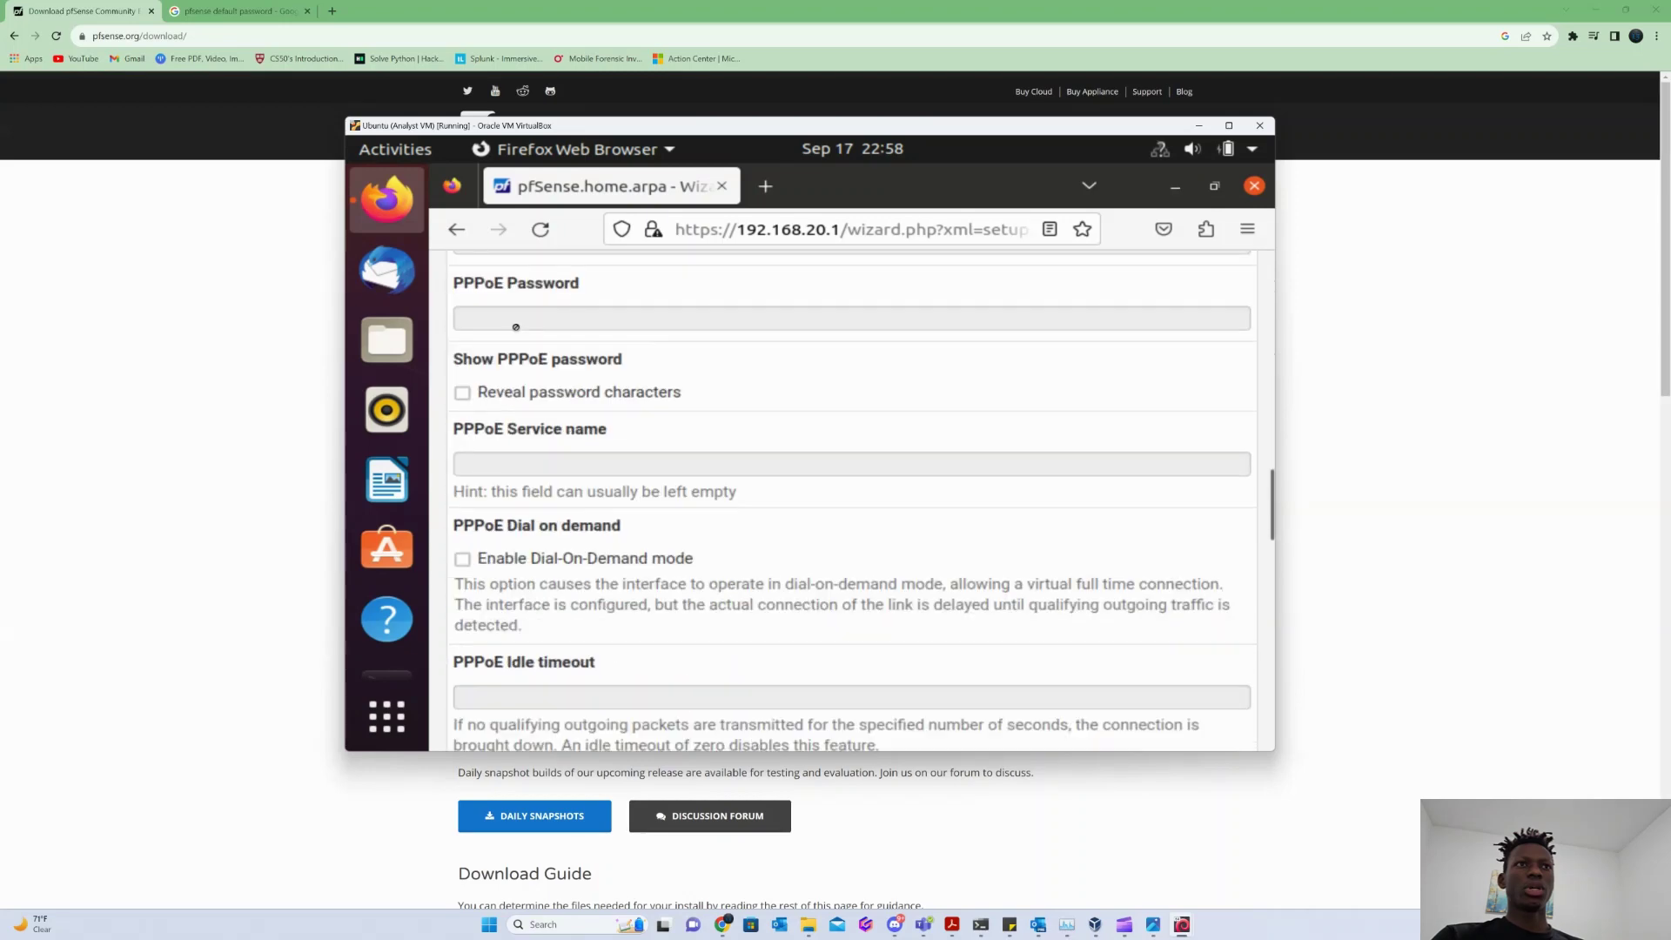
scroll(521, 327, down, 20)
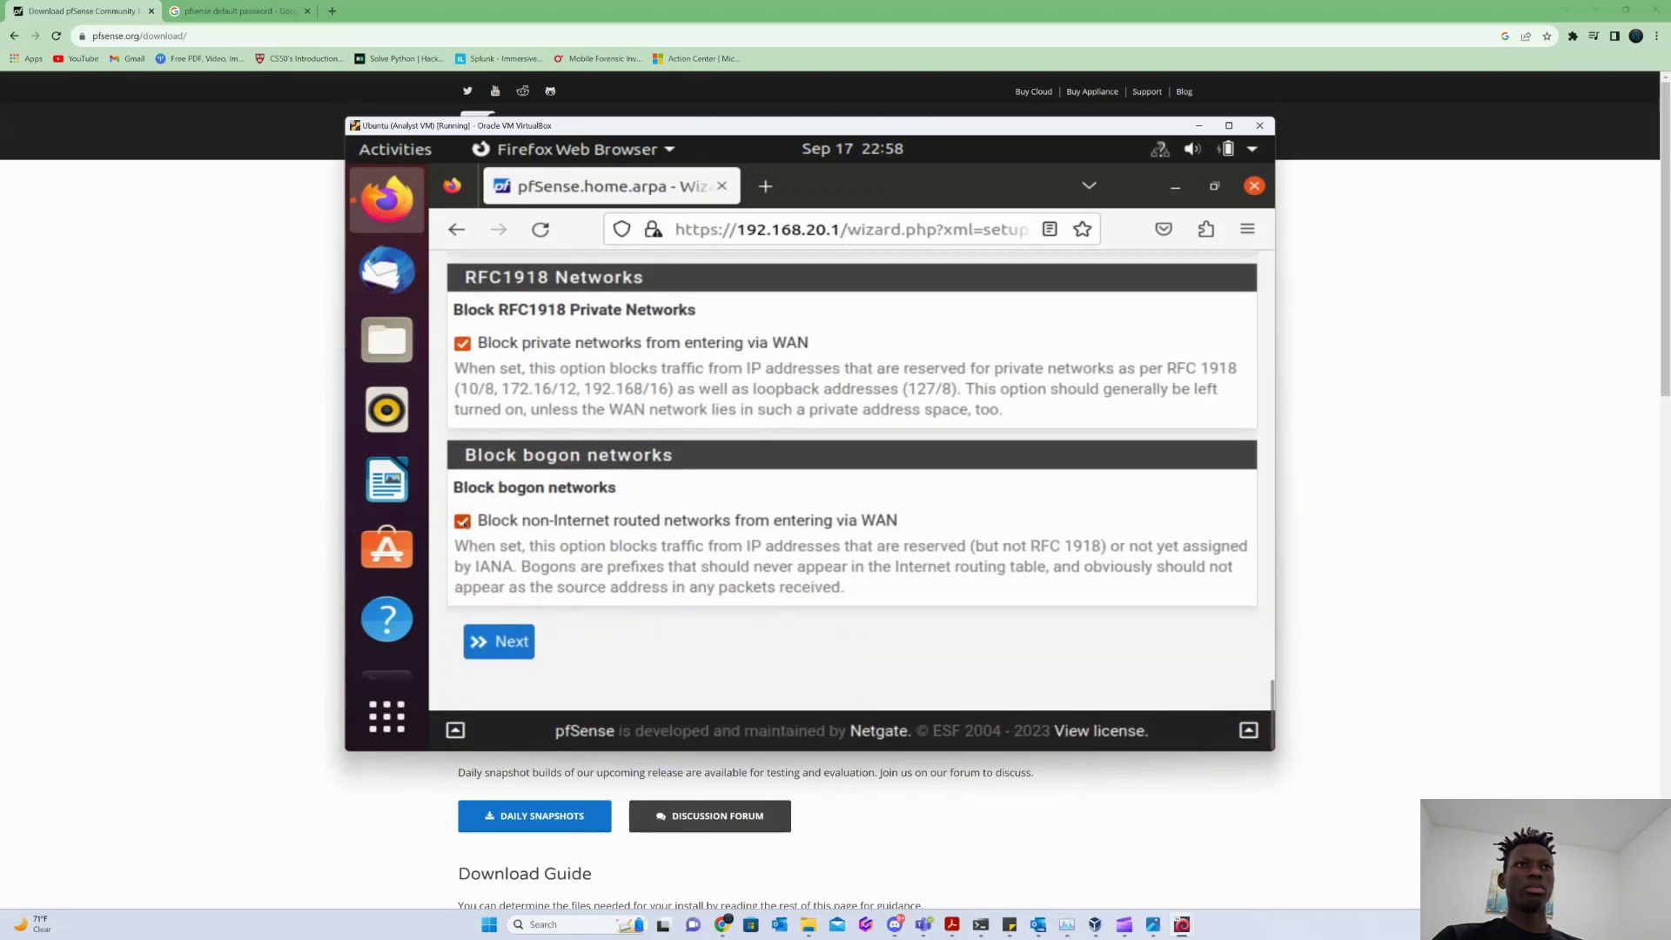
click(462, 520)
click(462, 343)
drag(640, 568, 598, 589)
click(509, 646)
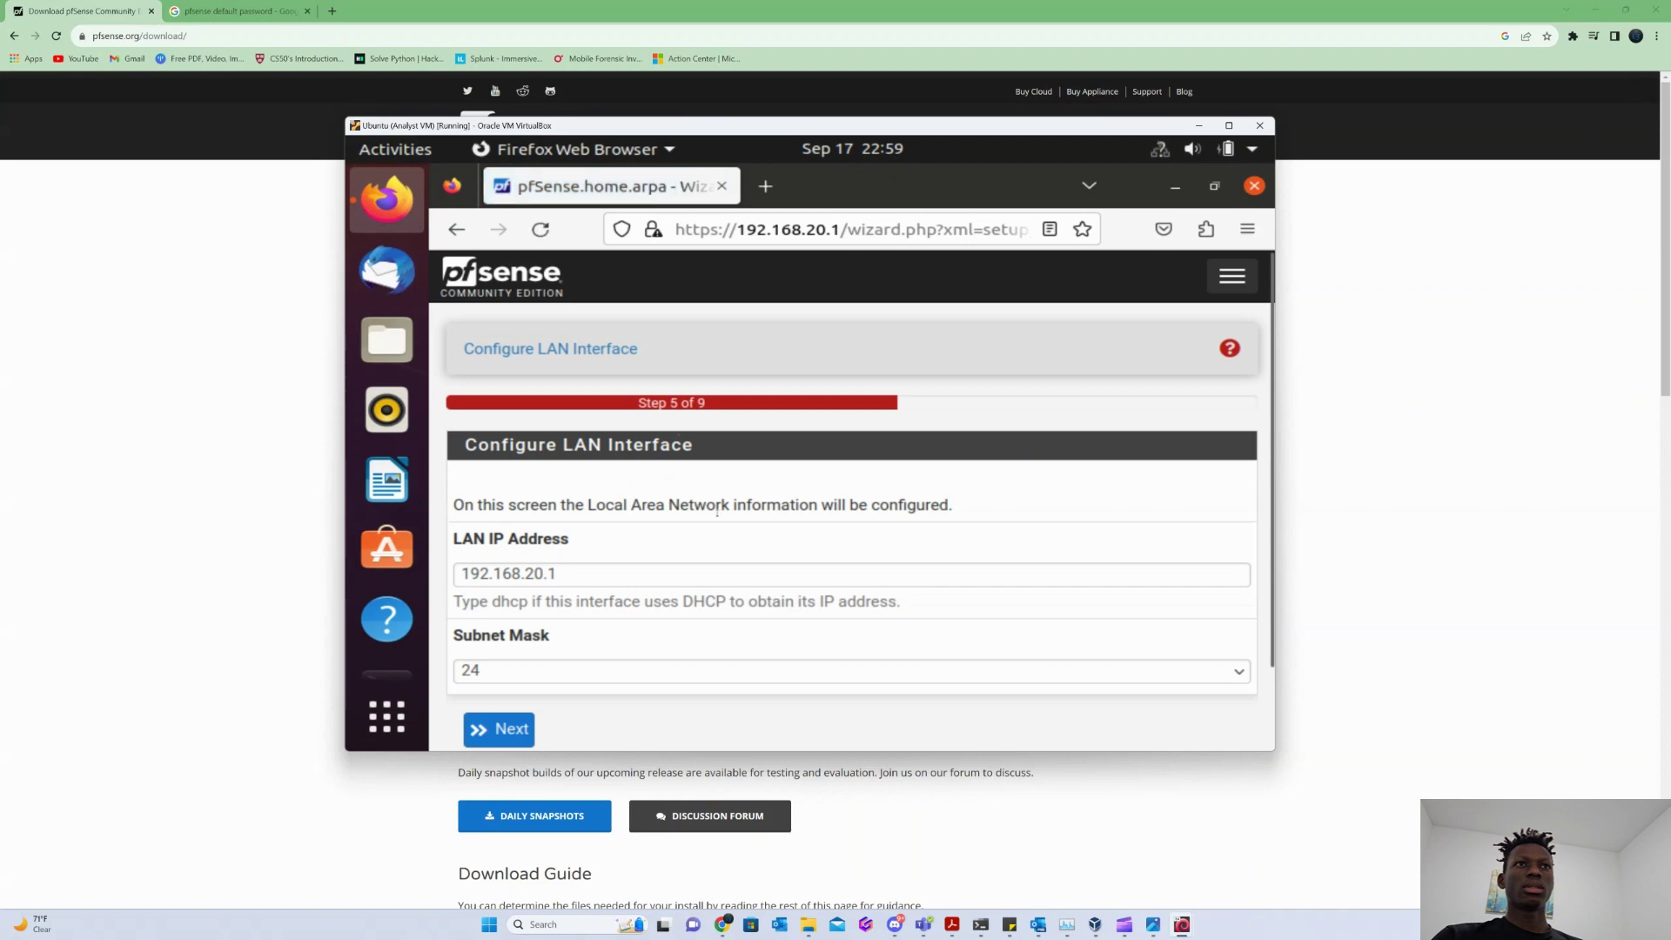
Dismiss the mouse capture notice and keep the LAN at 192.168.20.1/24.
click(604, 569)
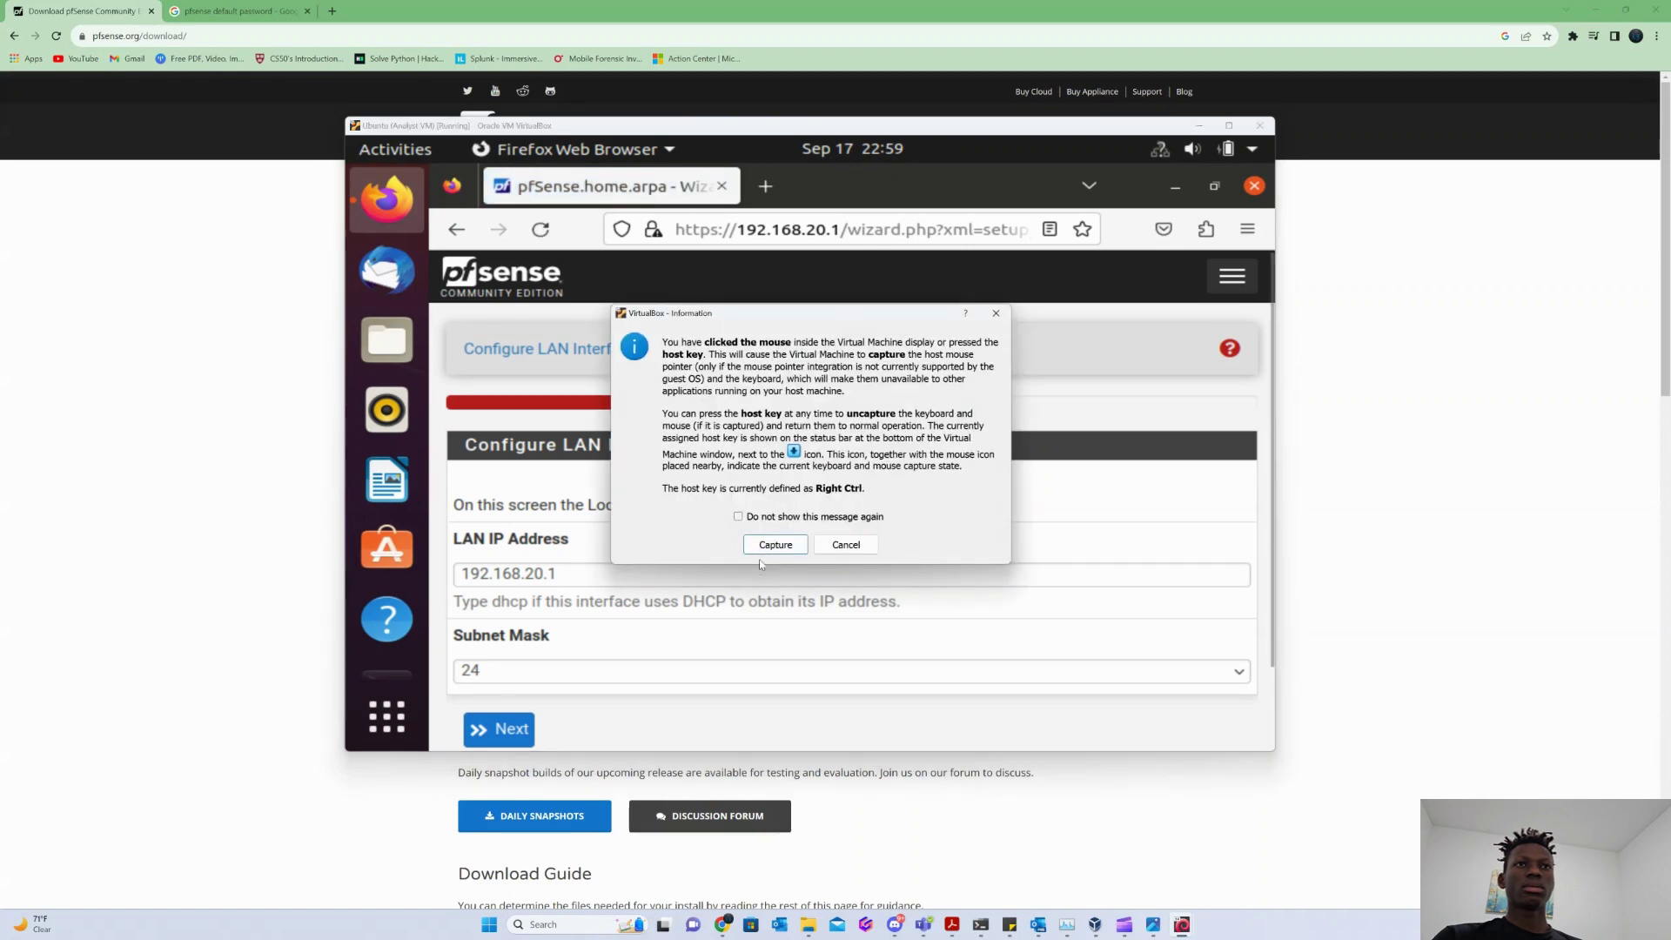
click(837, 546)
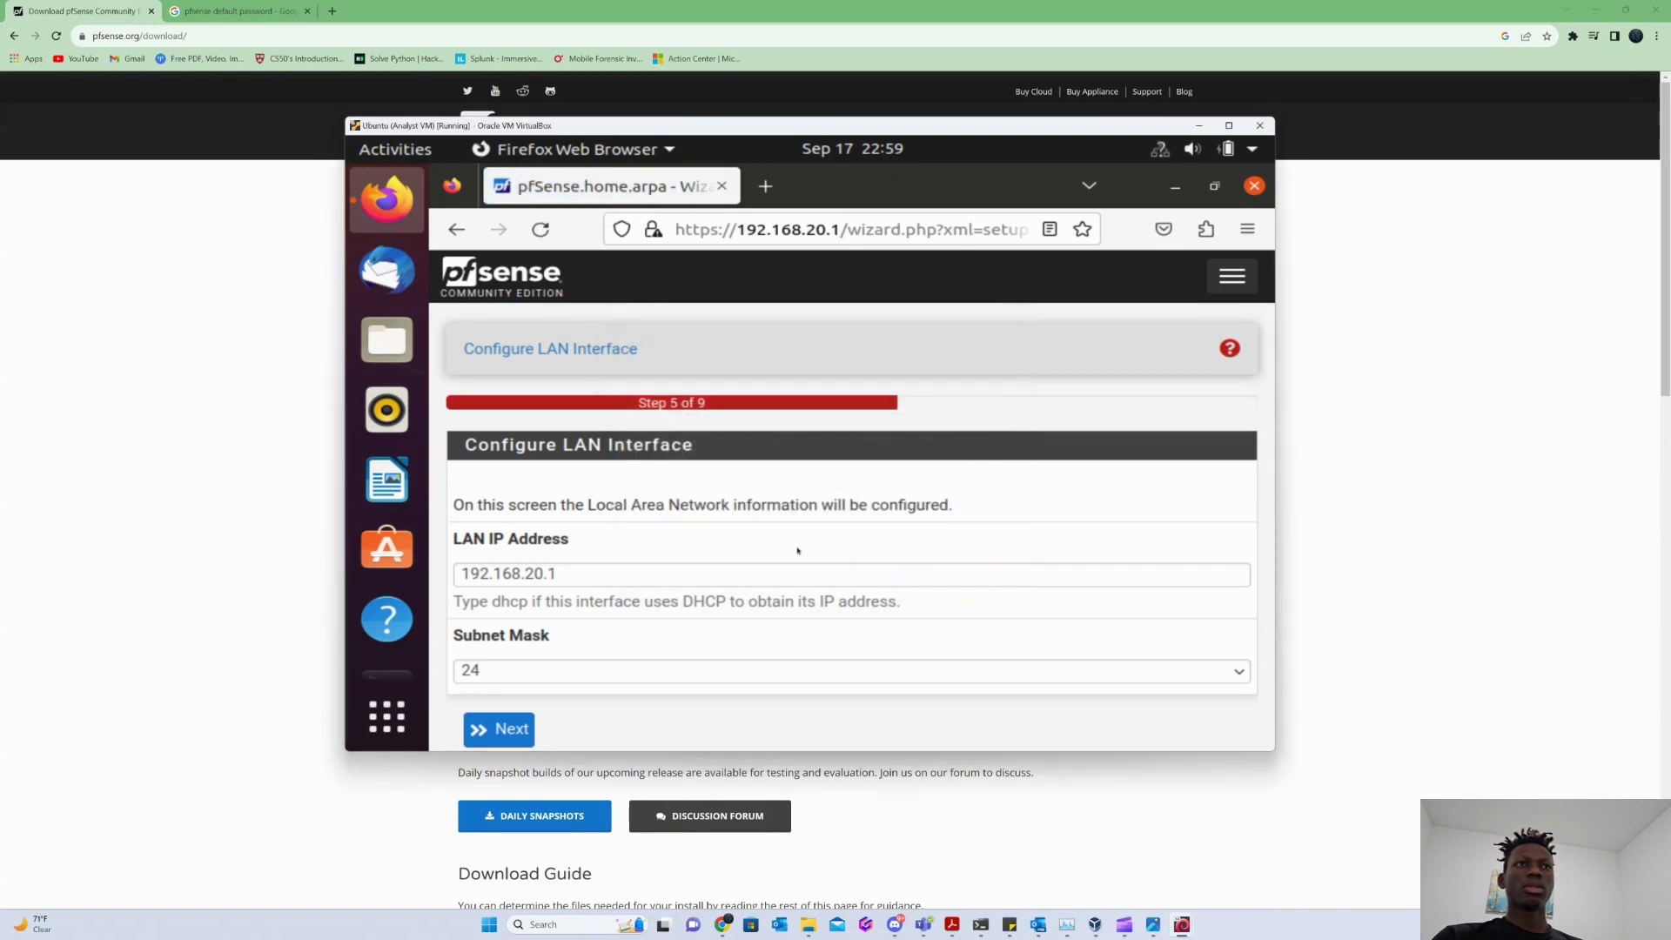
scroll(694, 536, down, 1)
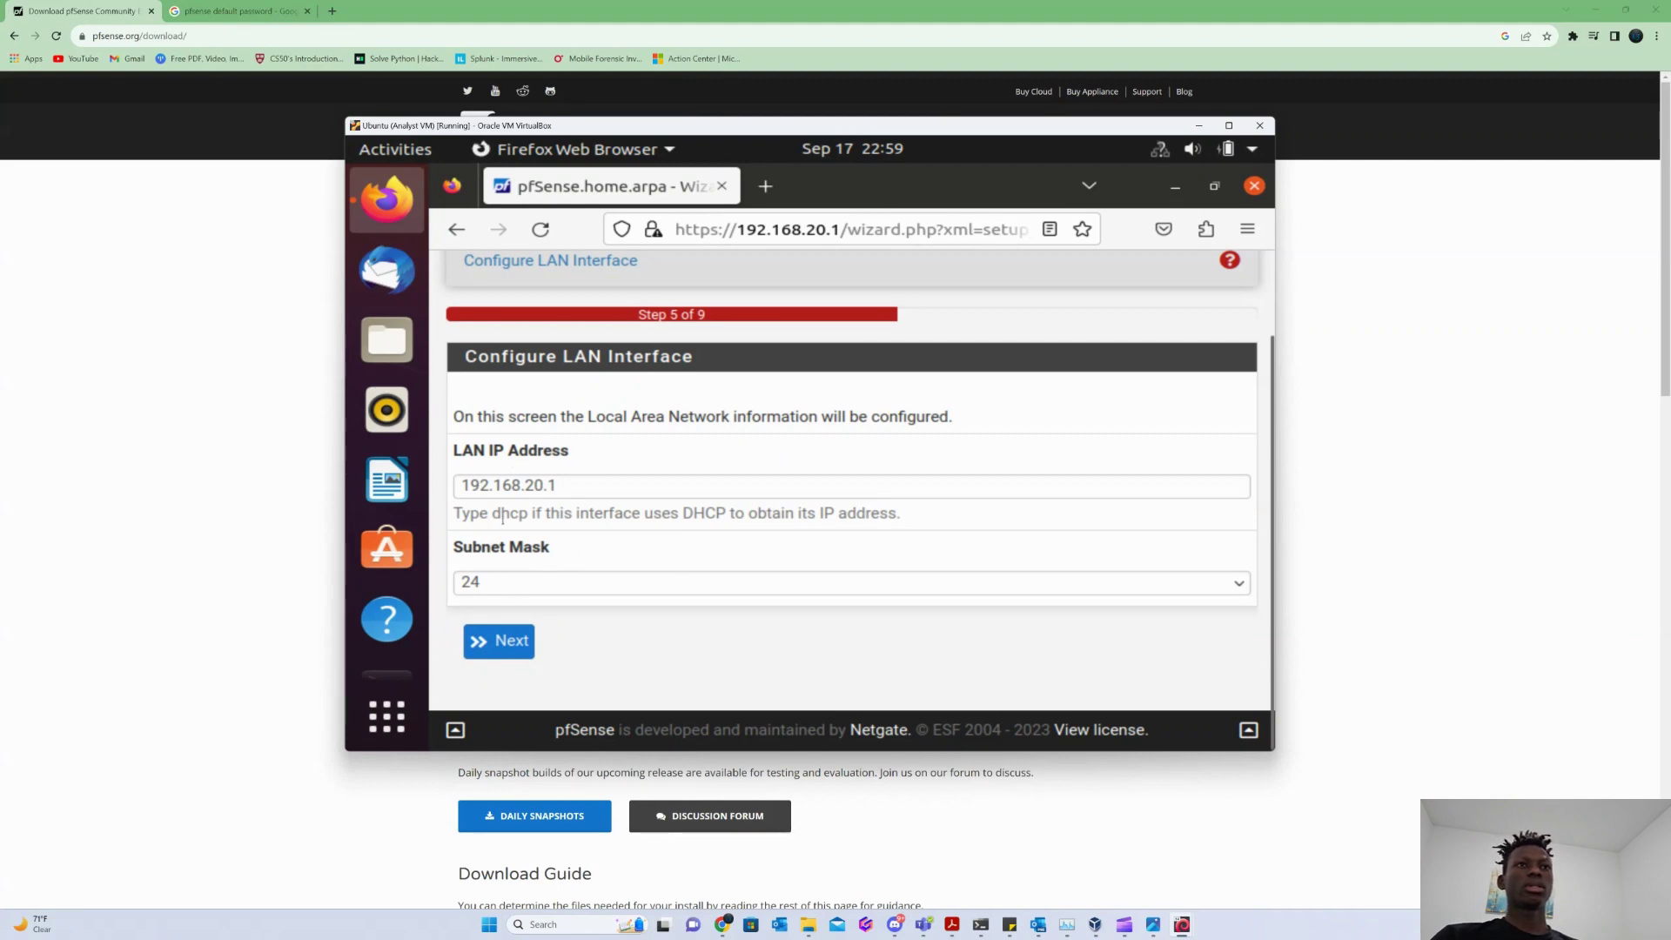
click(502, 641)
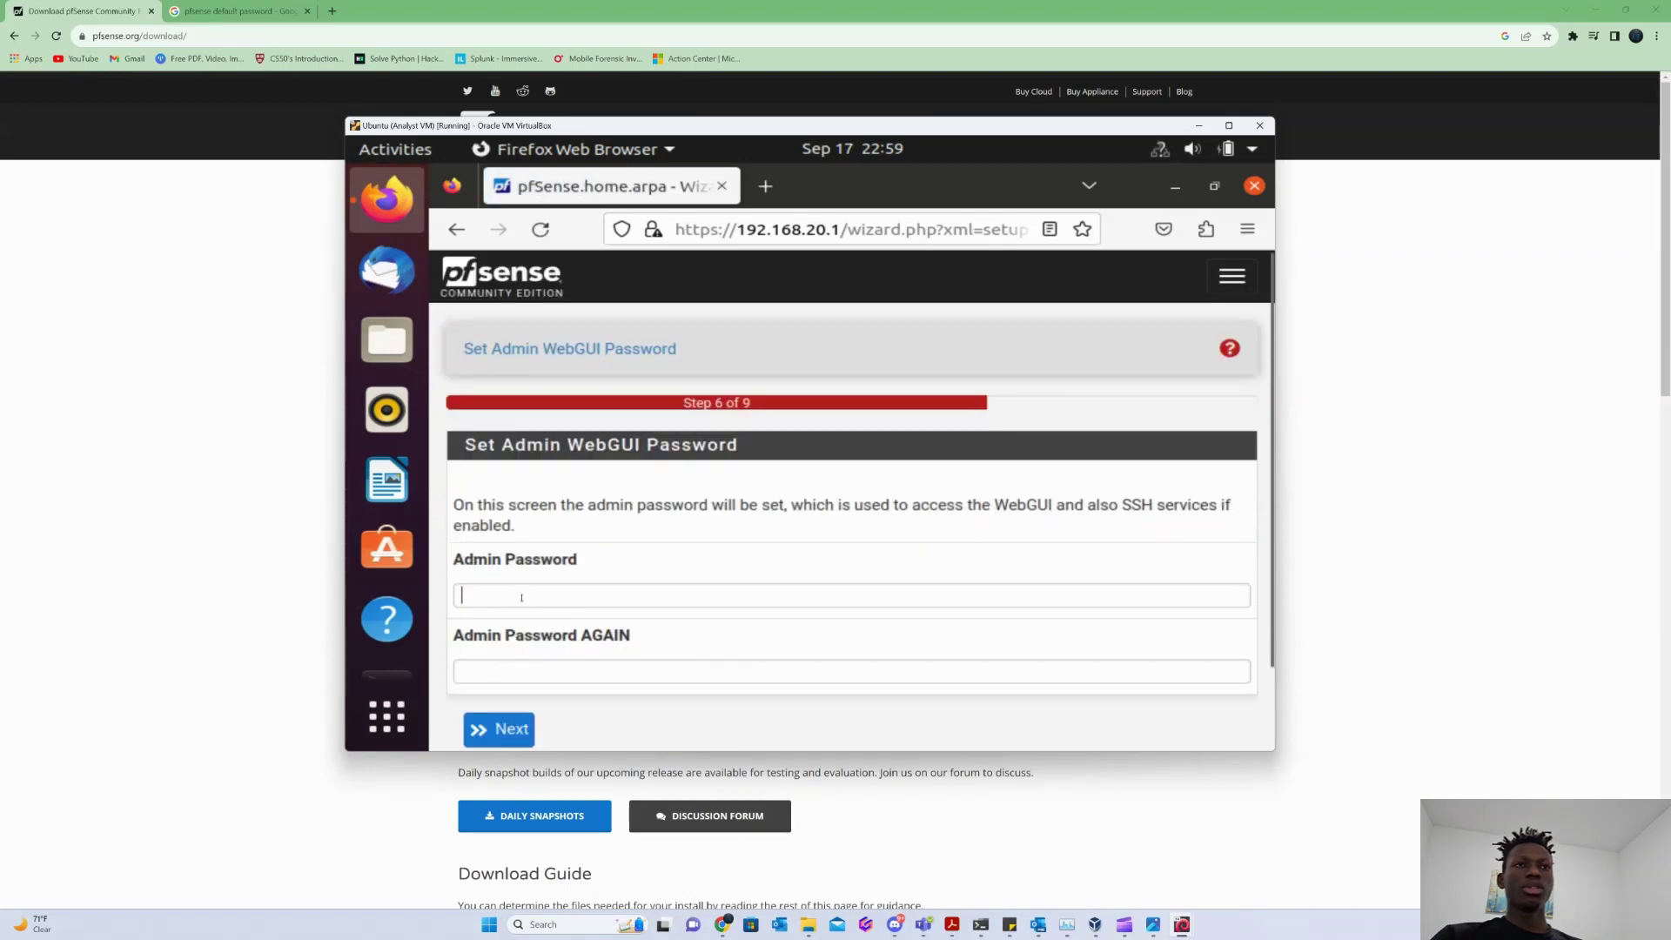
Set a new admin WebGUI password, declining to save it in the browser.
click(522, 597)
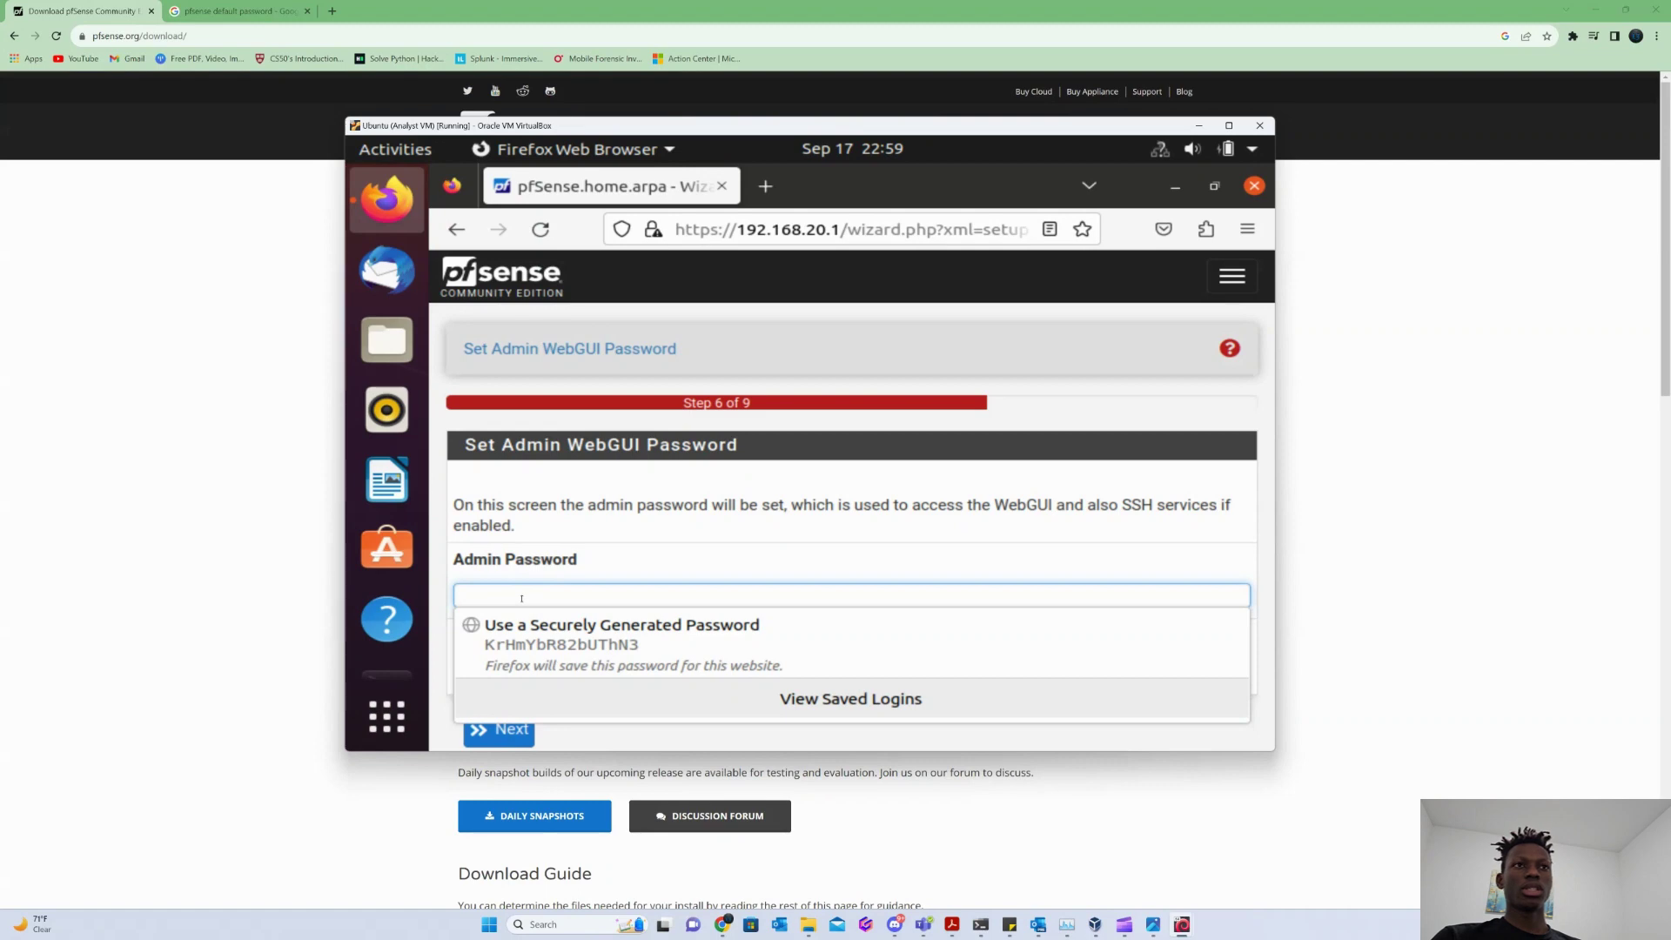
text(••)
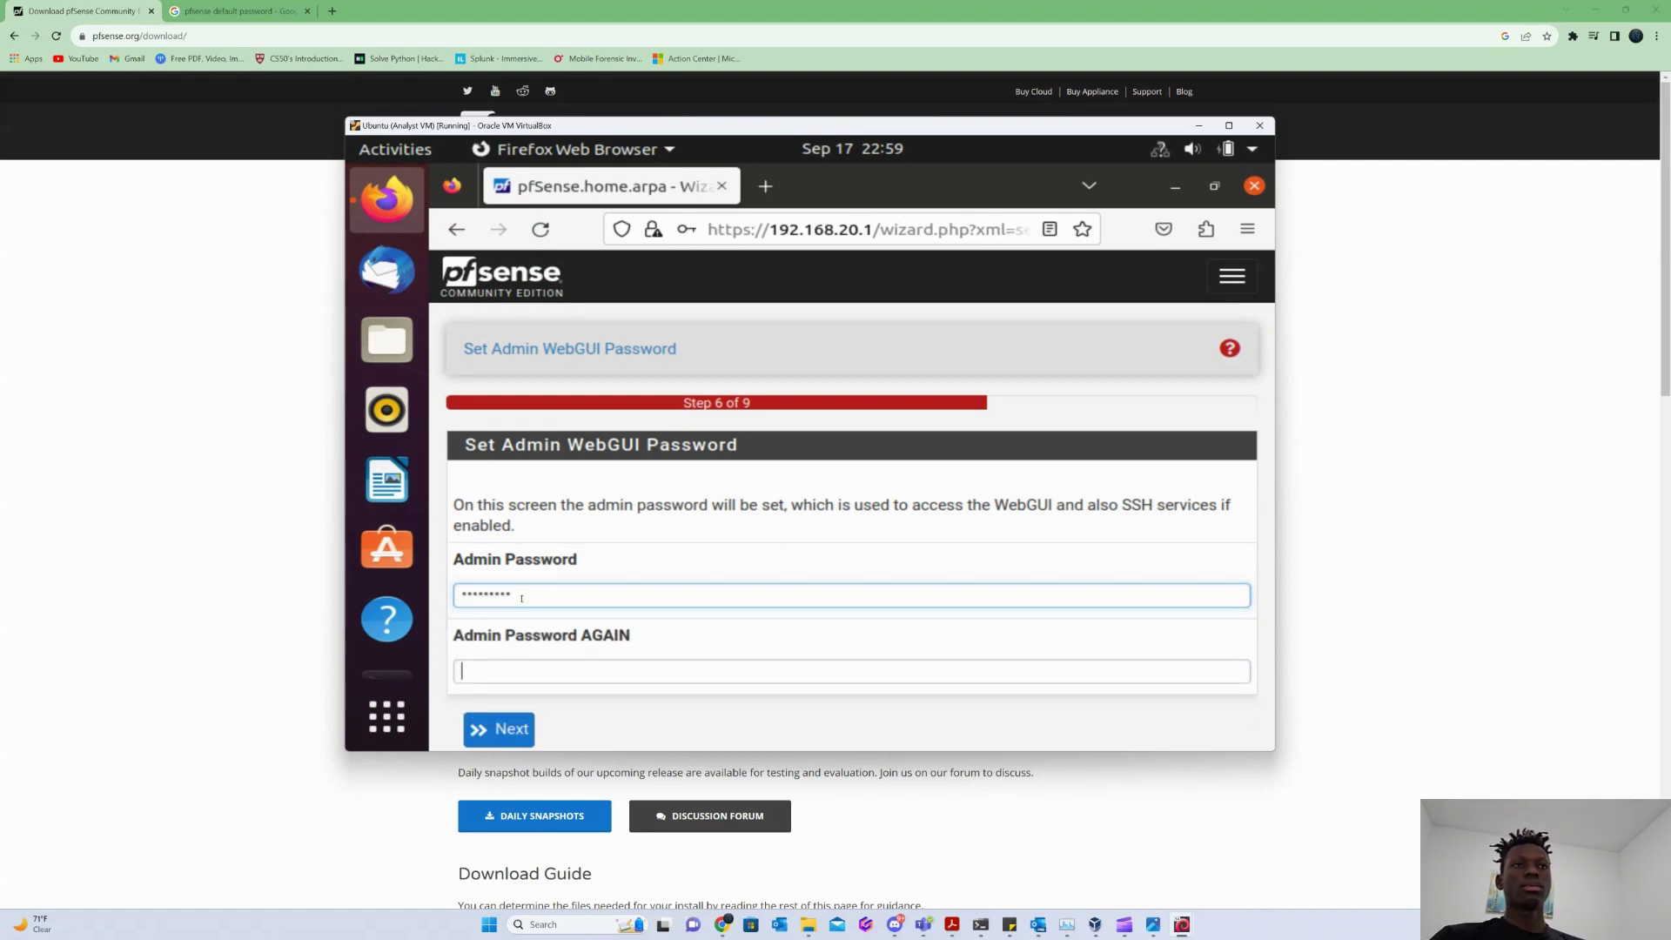
text(••)
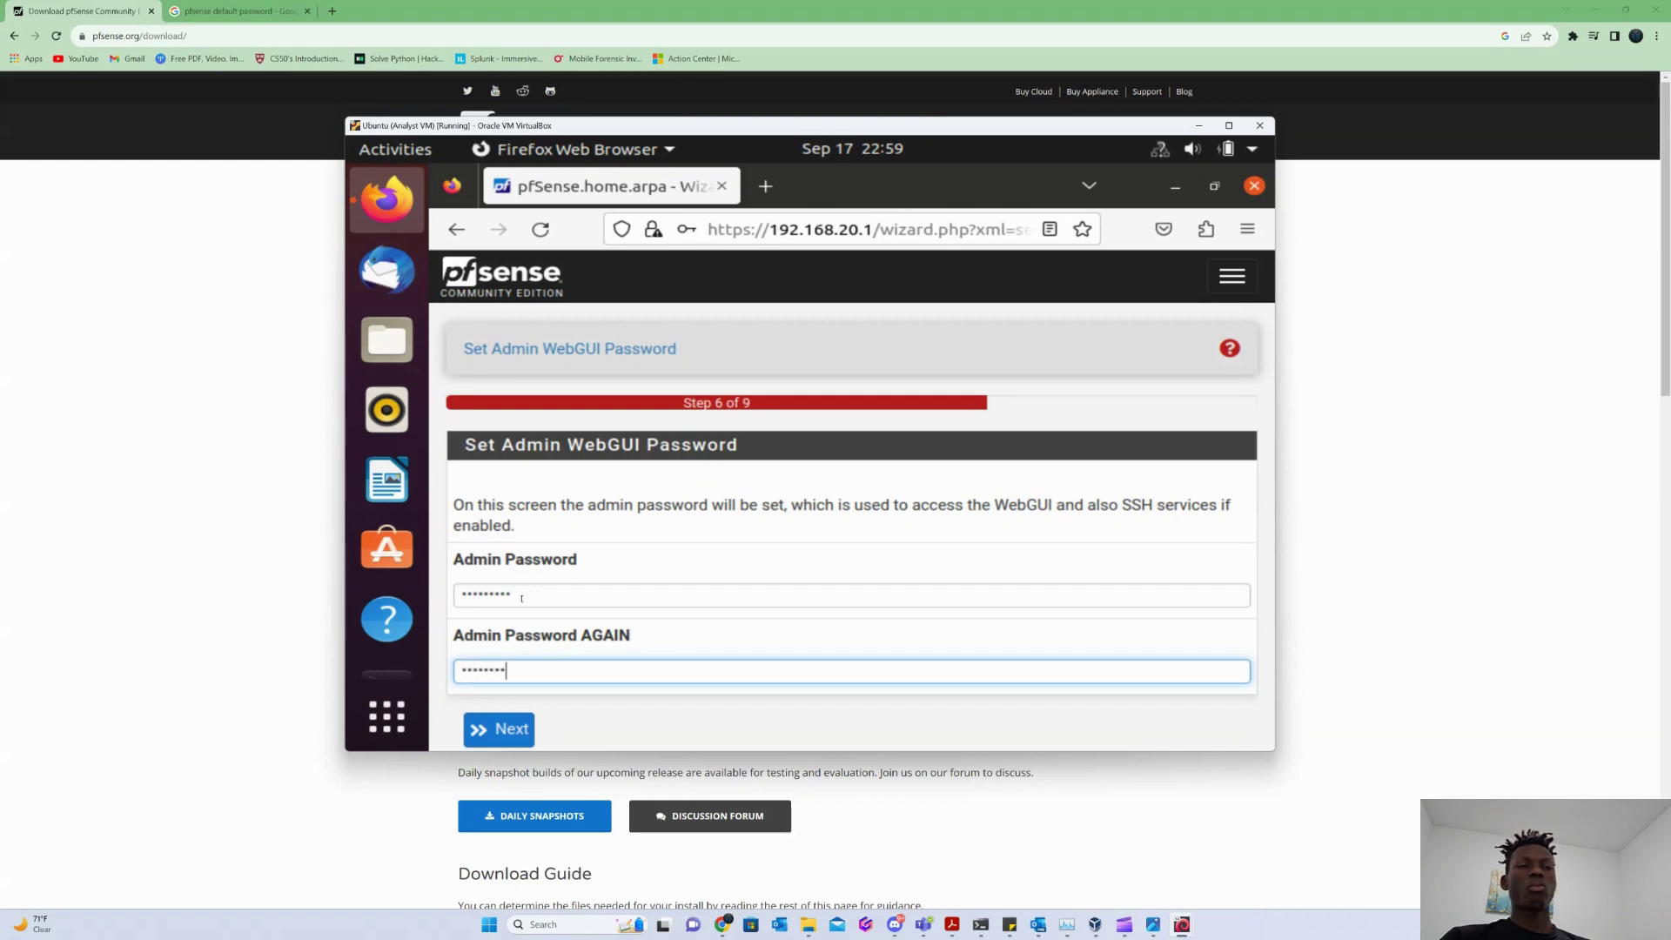
key(Return)
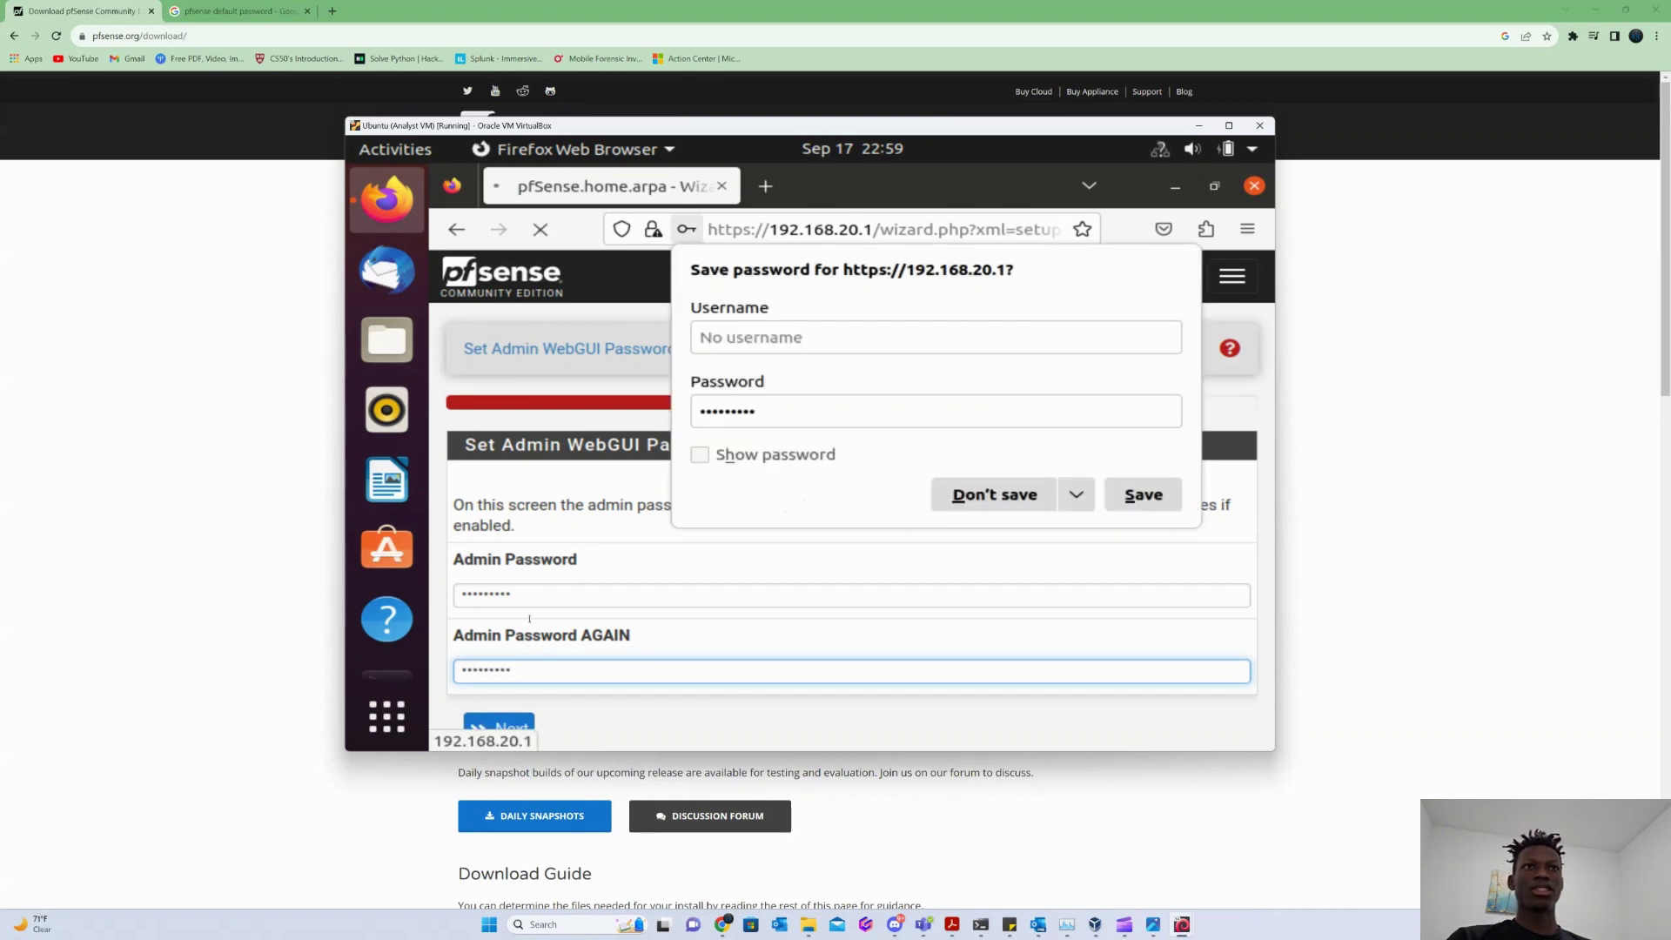
click(1019, 500)
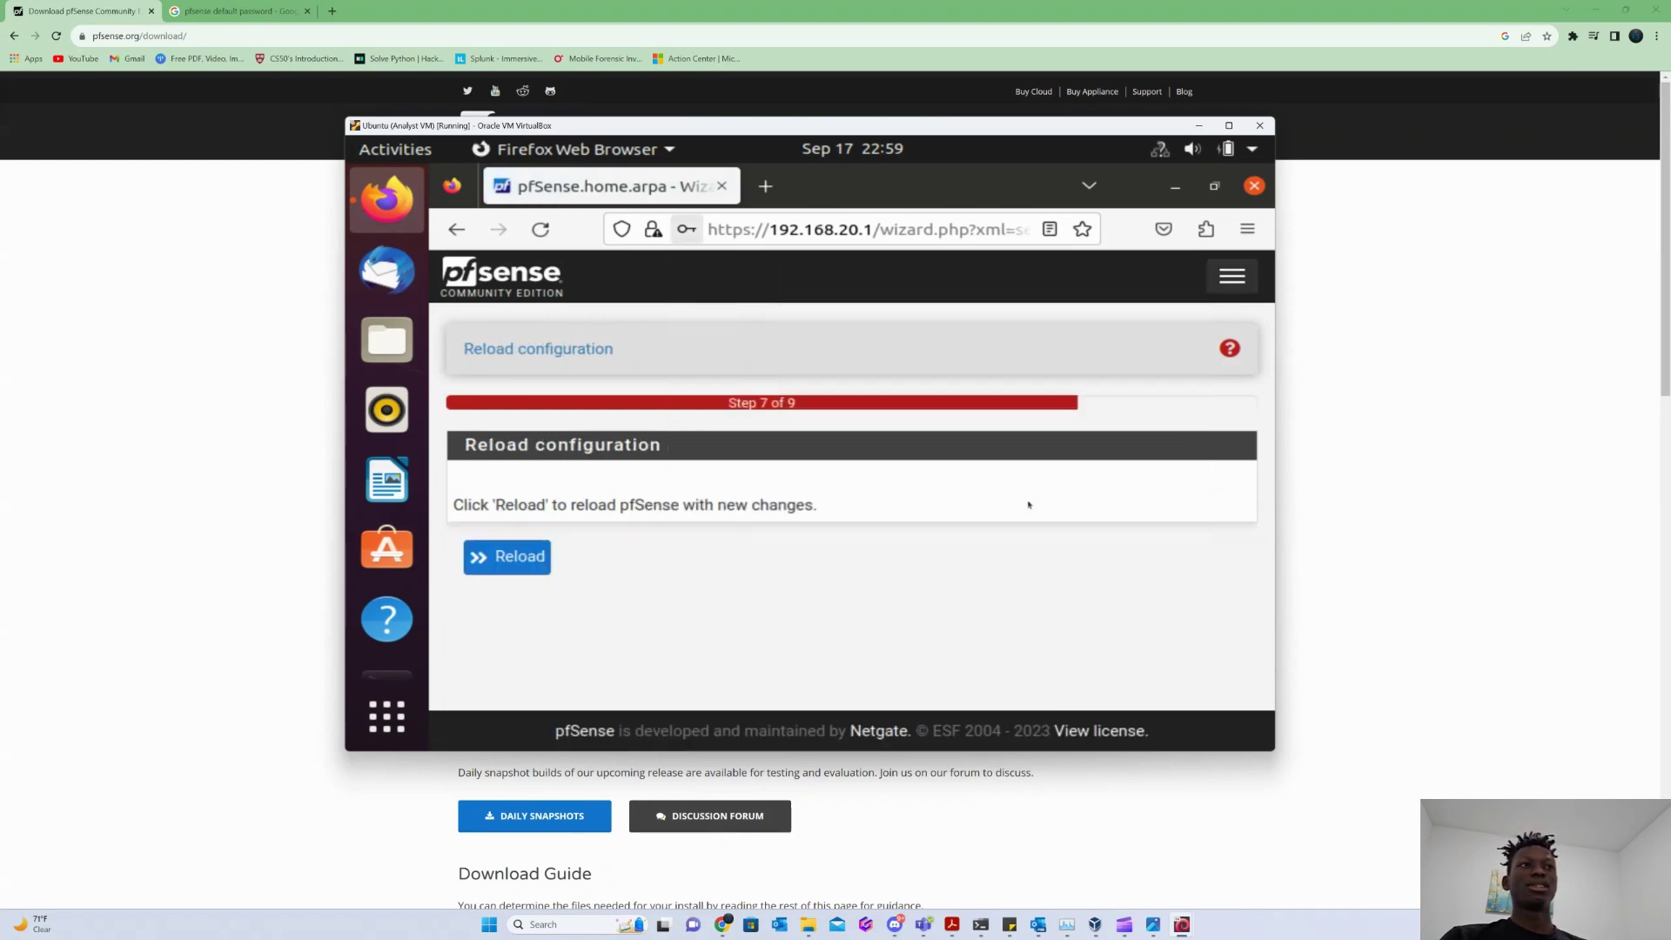
Reload pfSense with the new settings, finish the wizard, and enlarge the VM window.
click(506, 565)
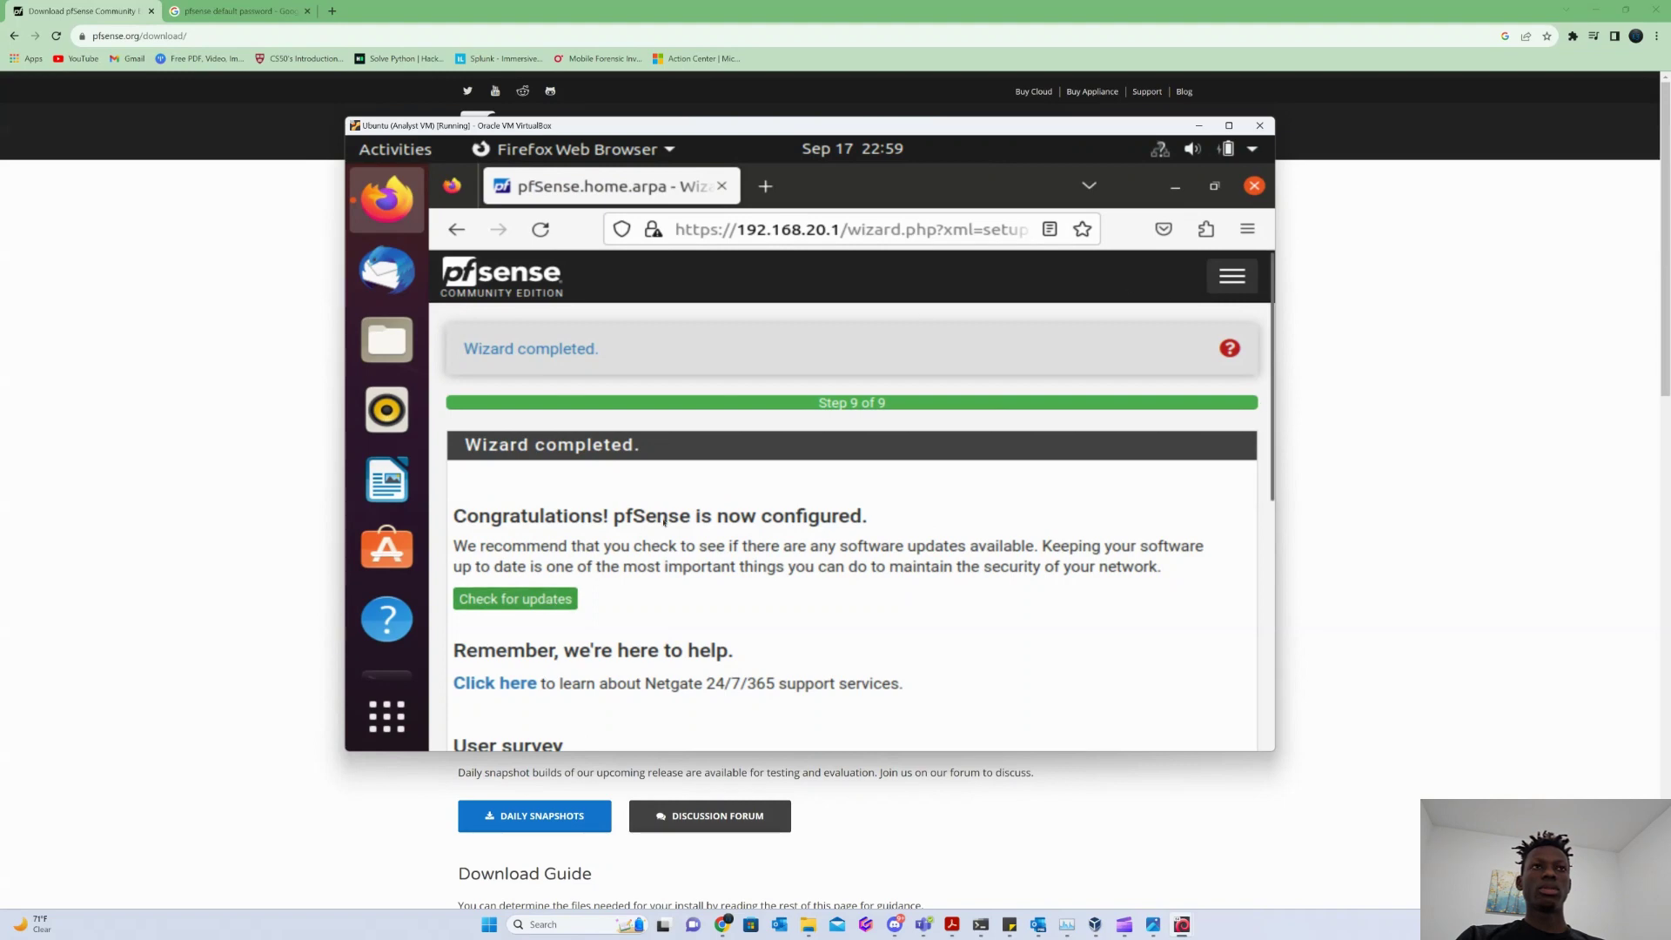
scroll(665, 520, down, 5)
click(481, 623)
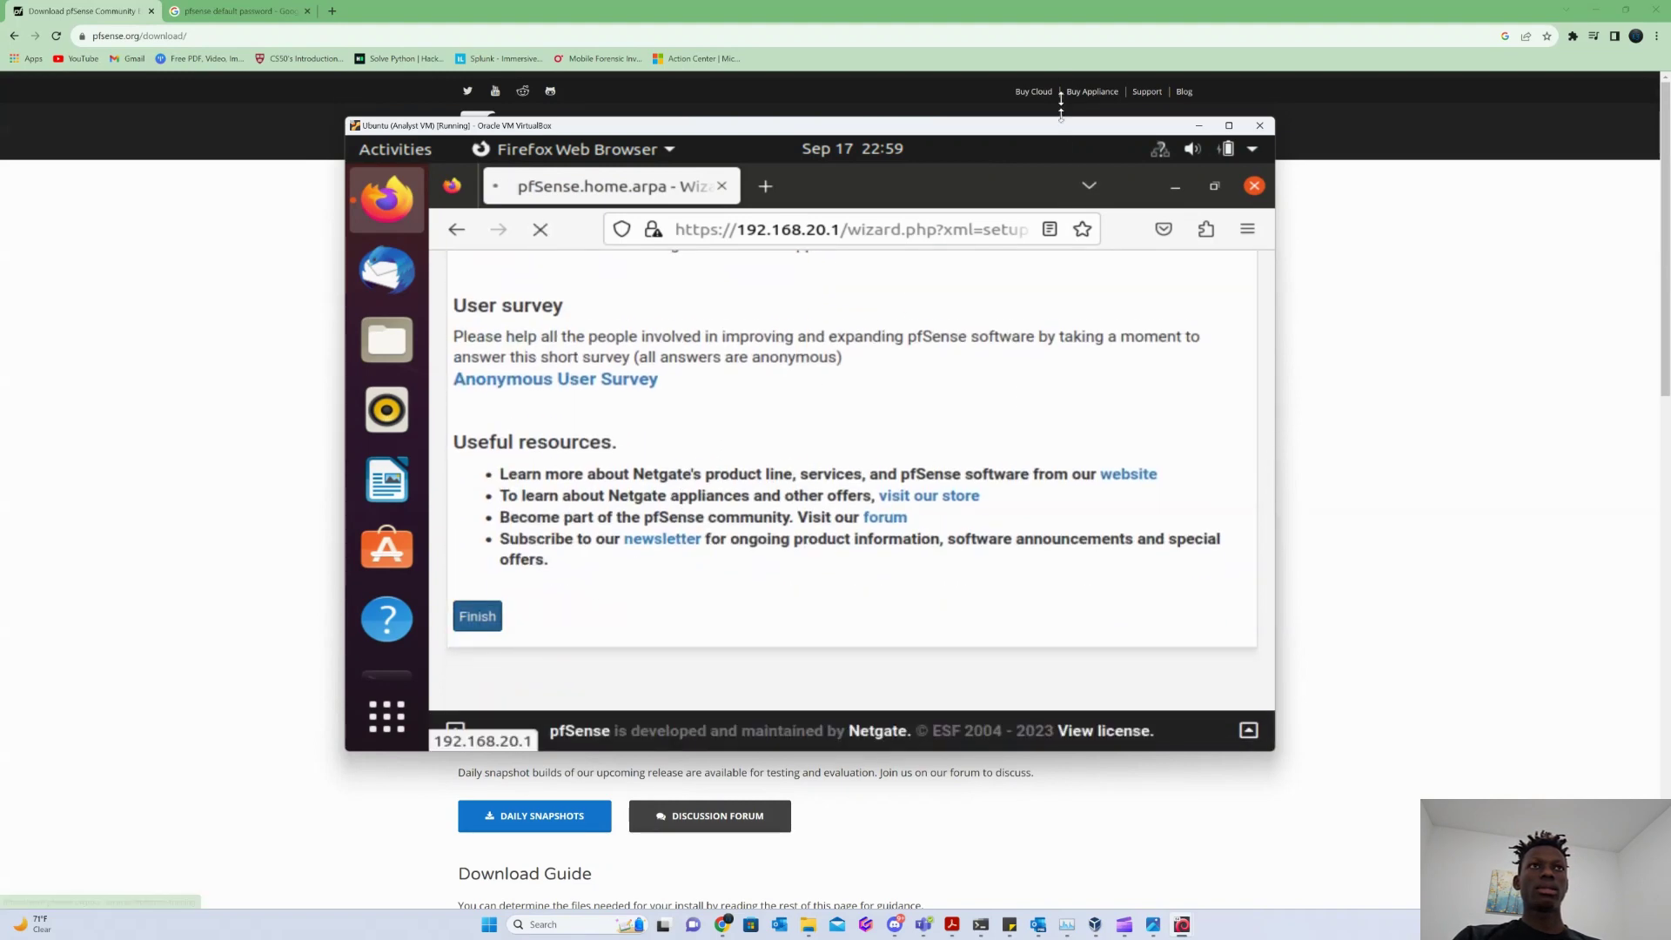
drag(1061, 106, 1064, 3)
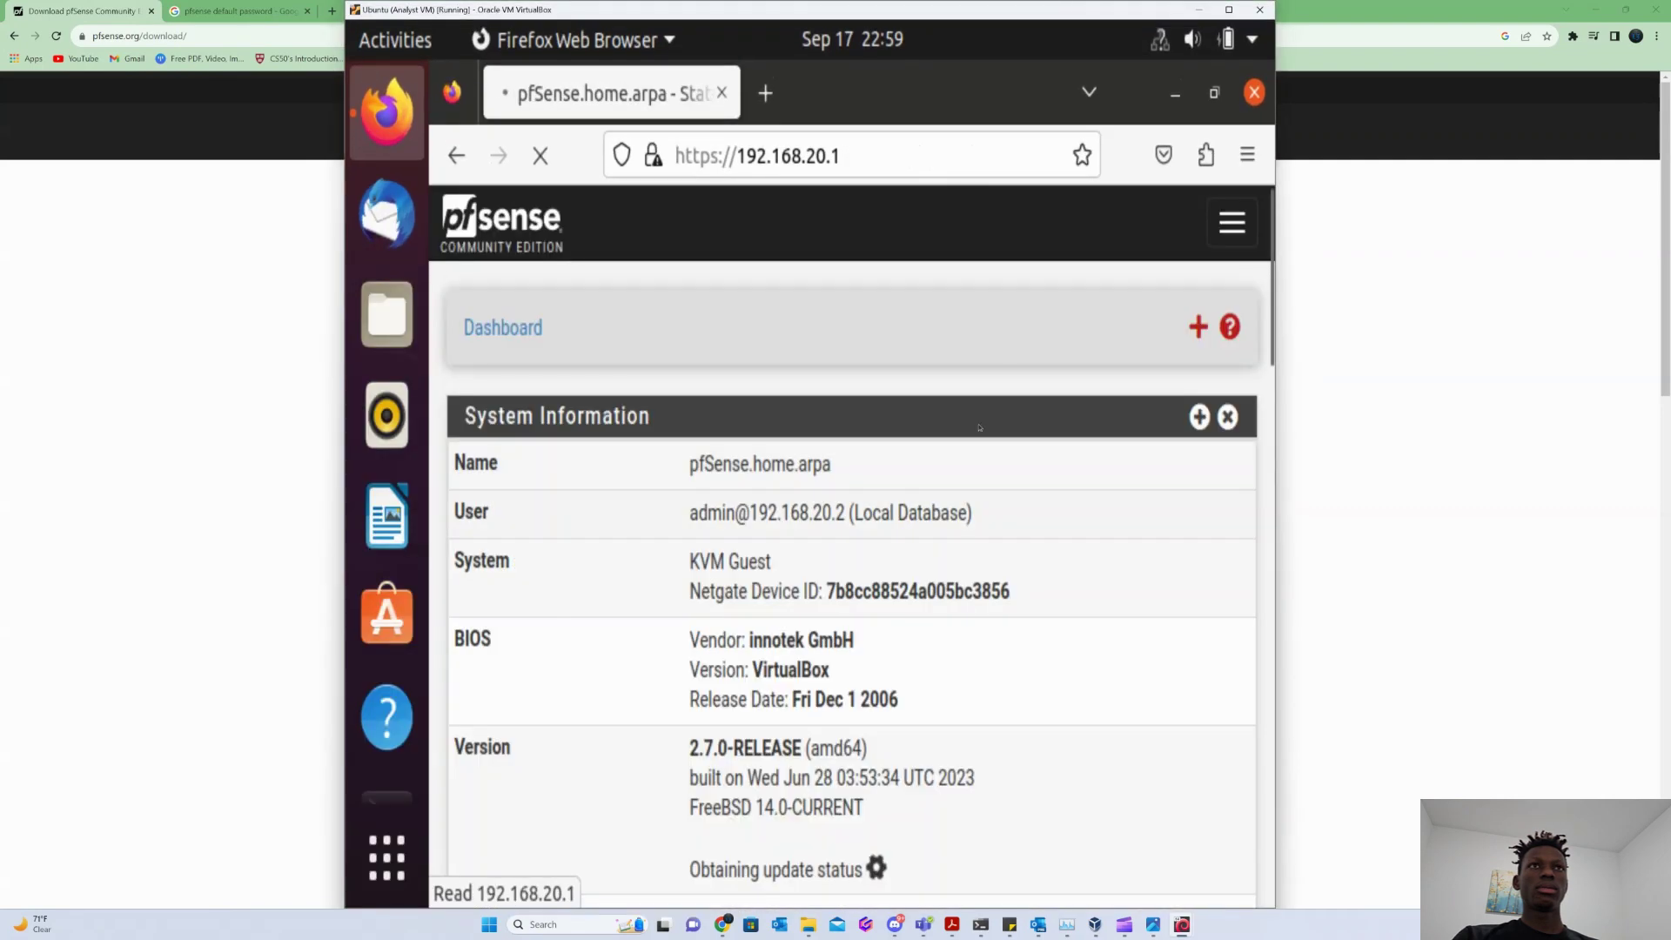
Resize the VM window and accept the copyright and trademark notice.
drag(1021, 2, 1020, 57)
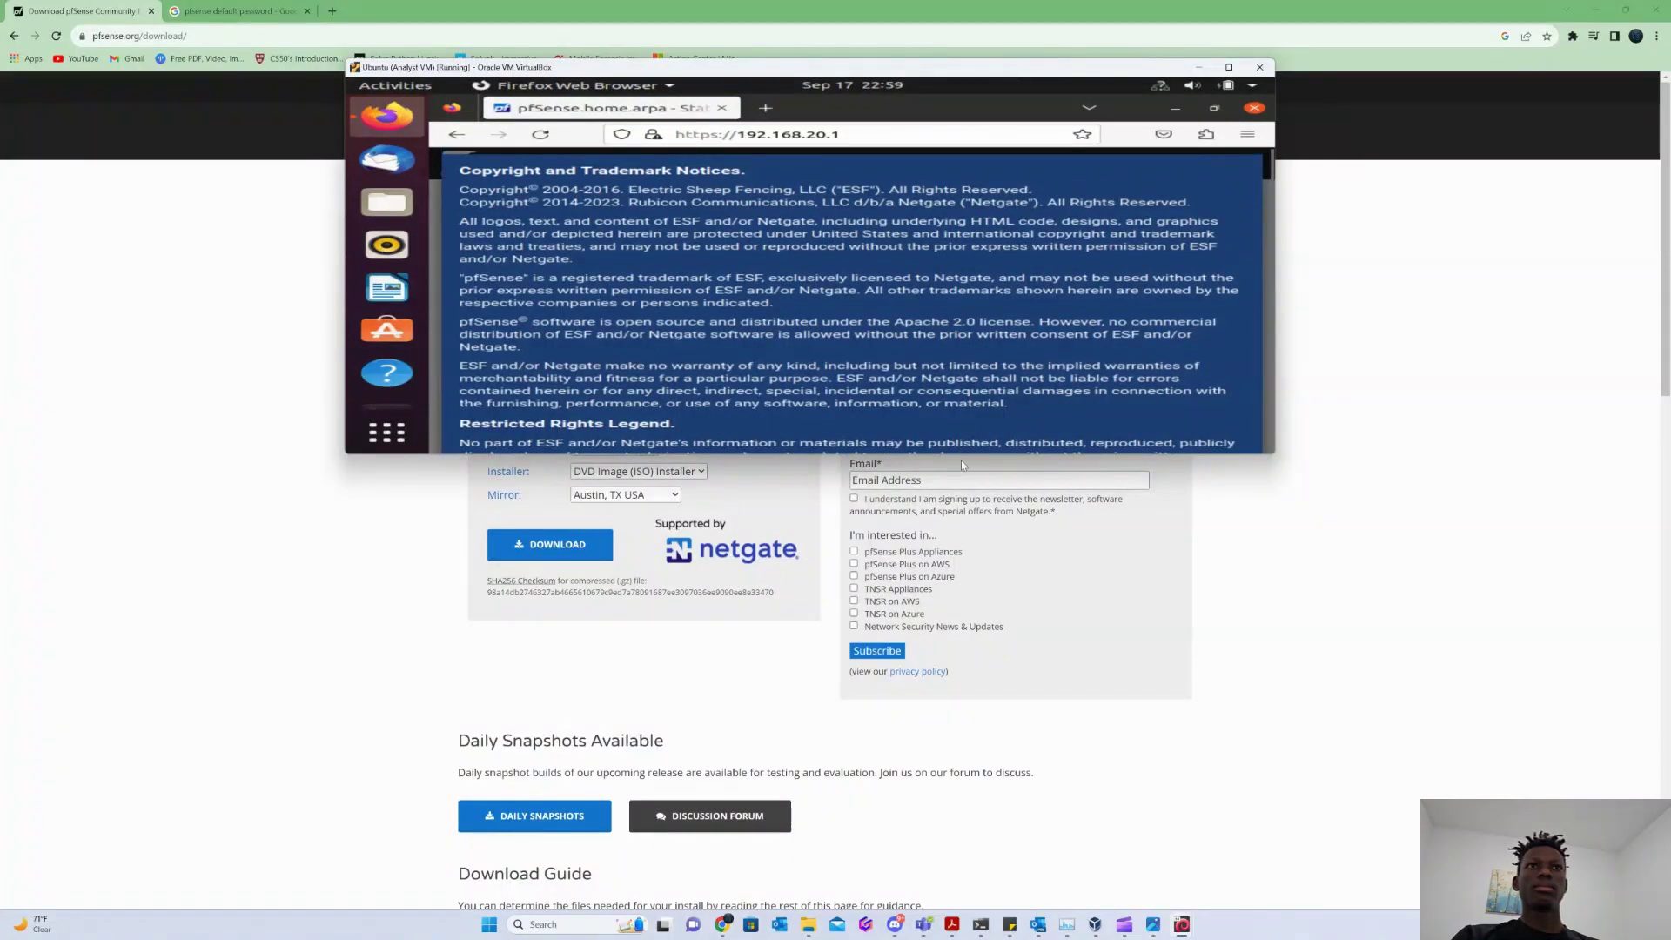
drag(961, 454, 956, 797)
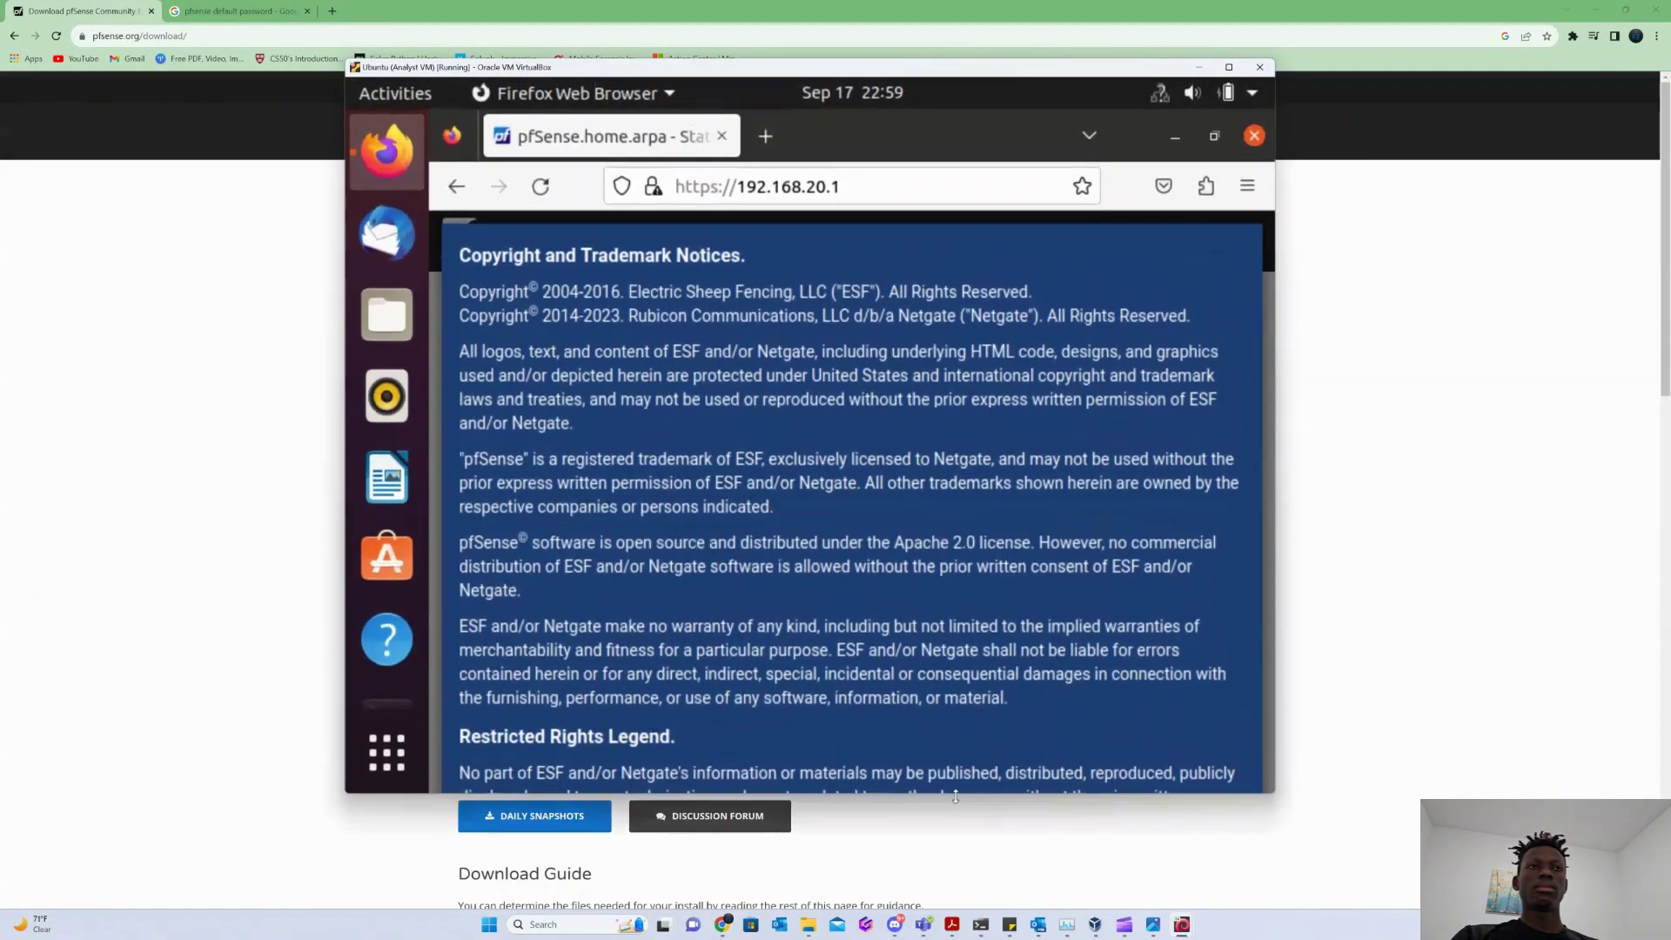
scroll(802, 503, down, 10)
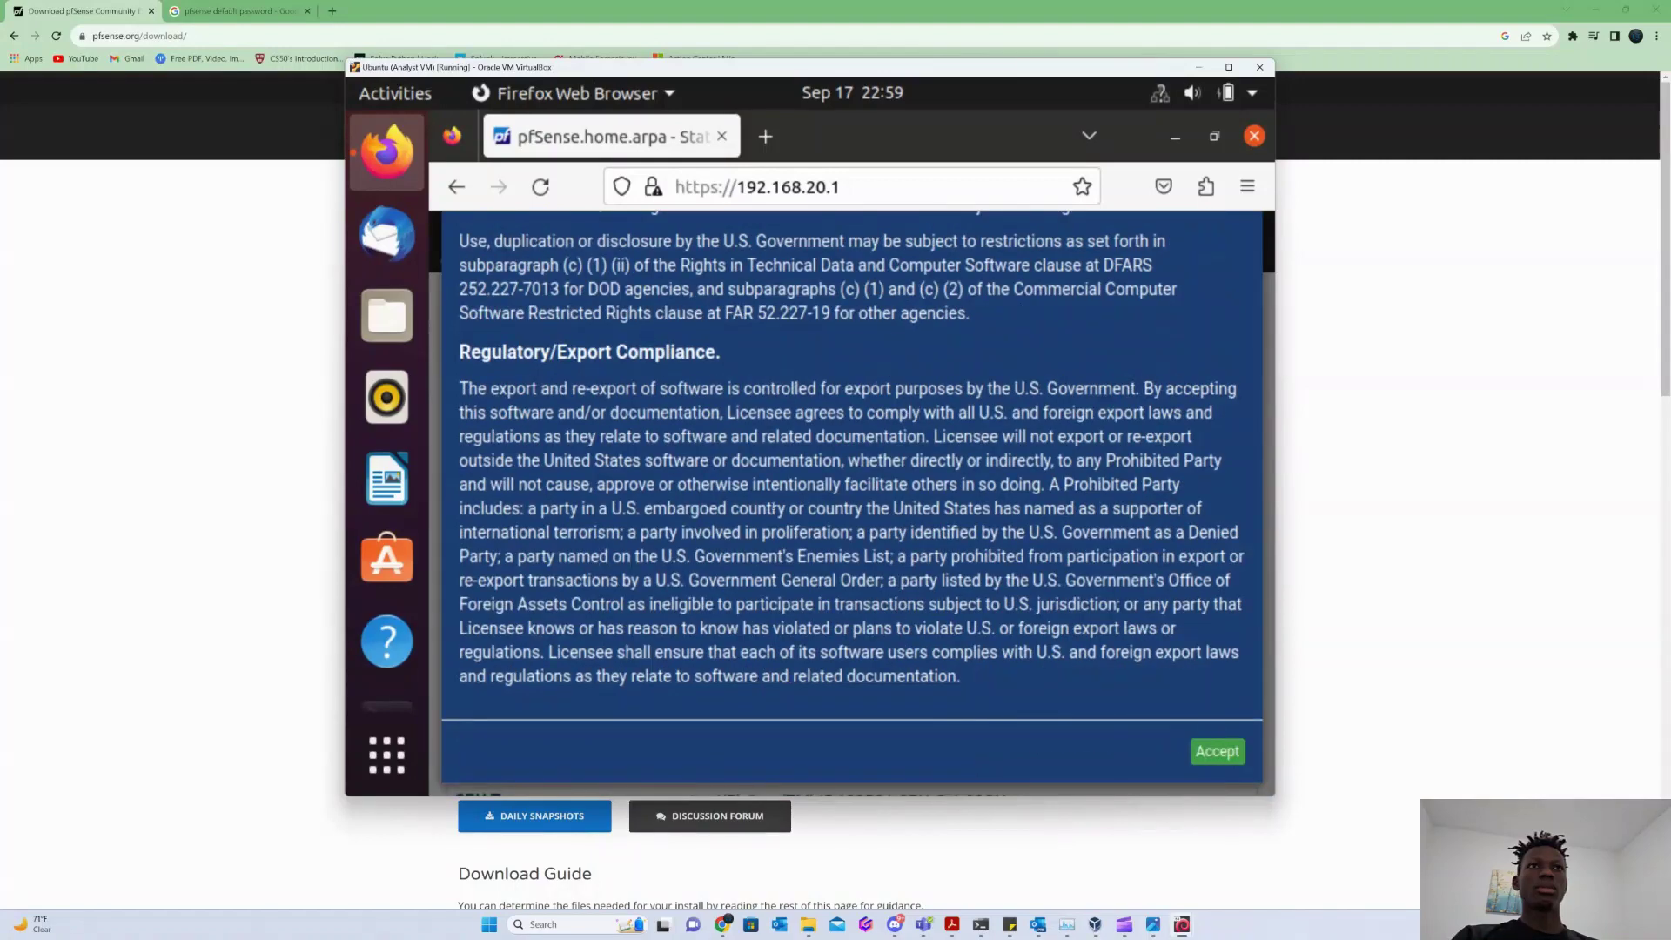
scroll(536, 401, up, 10)
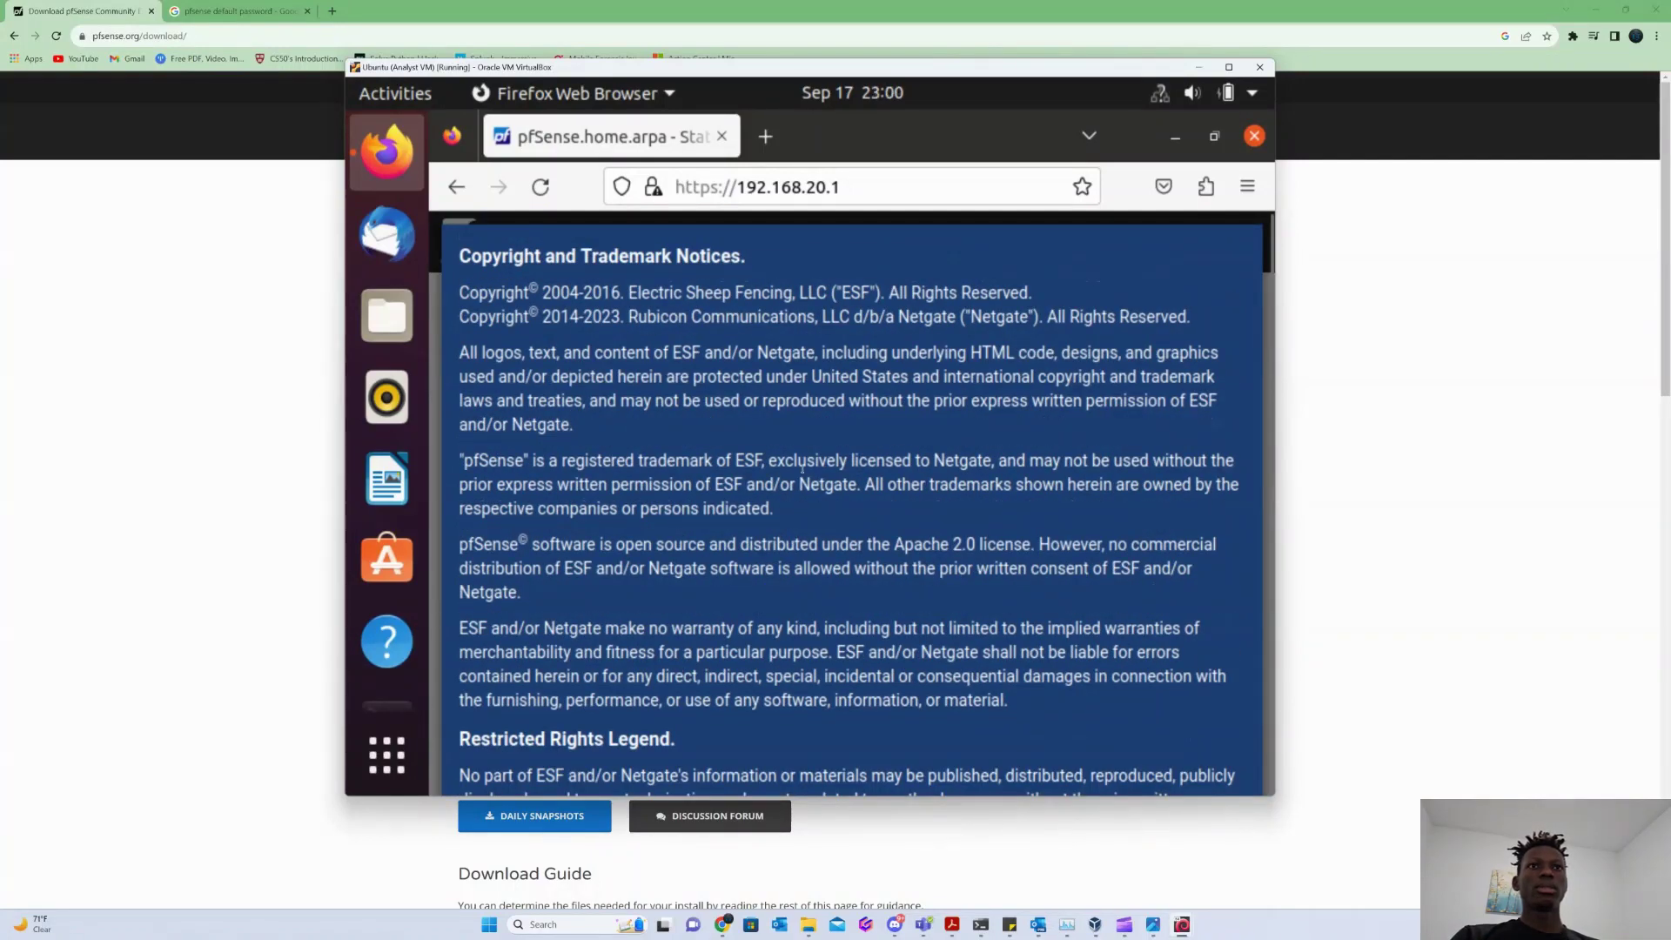
scroll(774, 456, down, 5)
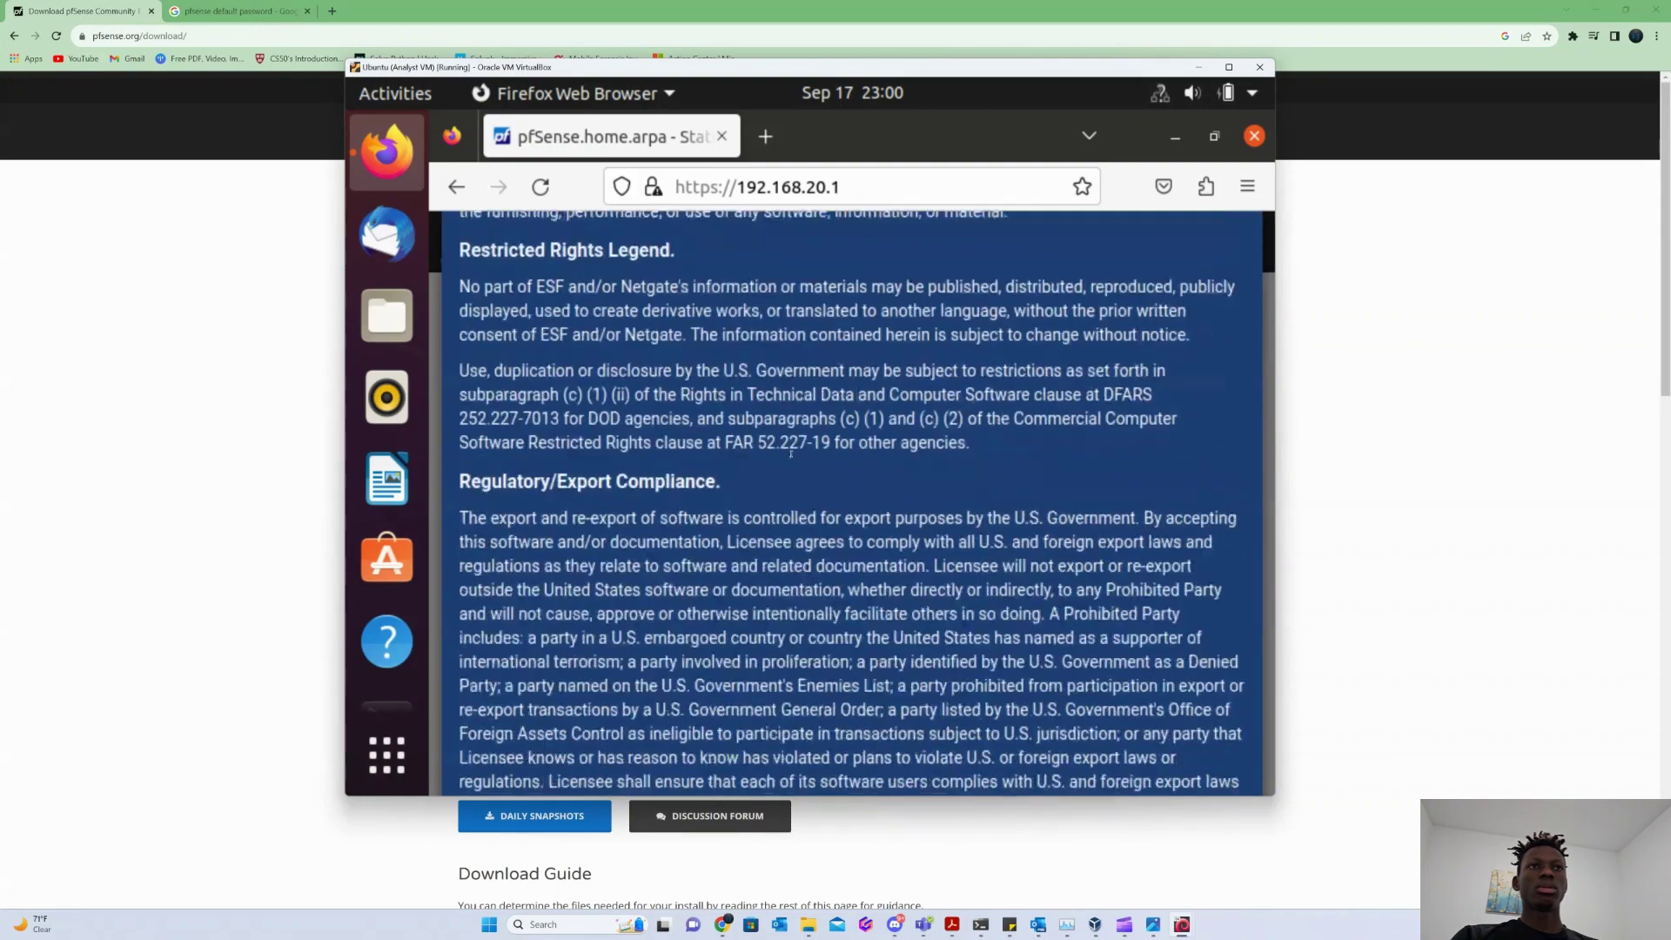
scroll(812, 444, down, 3)
scroll(750, 462, up, 10)
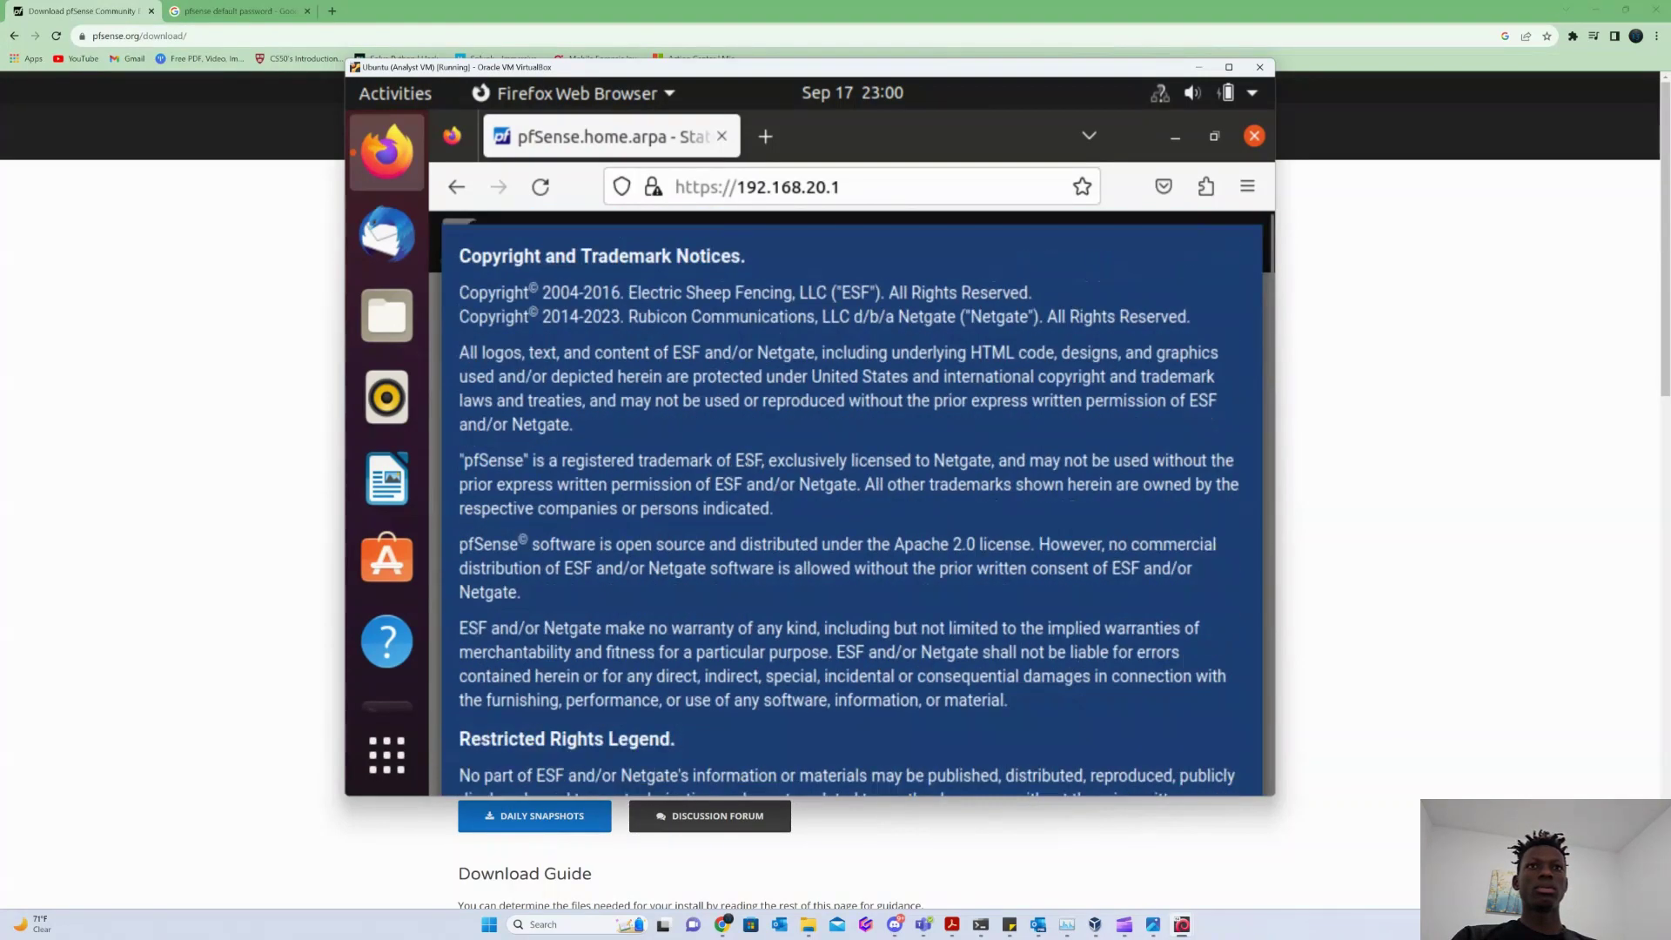
scroll(992, 604, down, 8)
click(1212, 753)
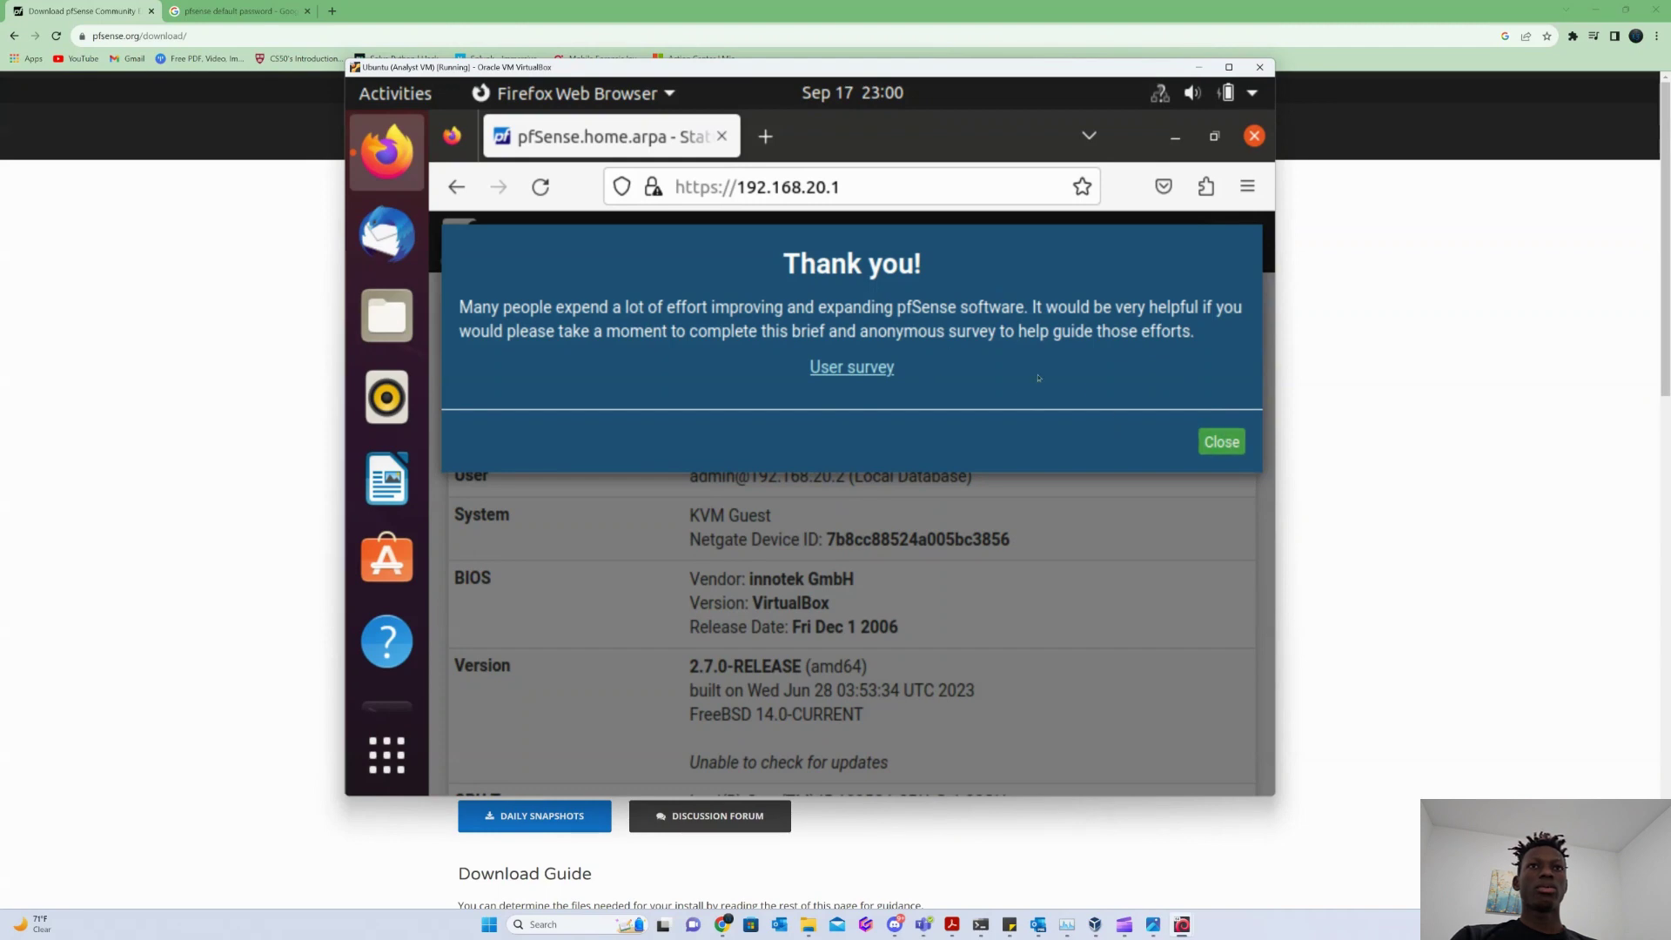
Dismiss the user survey prompt and look over the dashboard.
click(1223, 442)
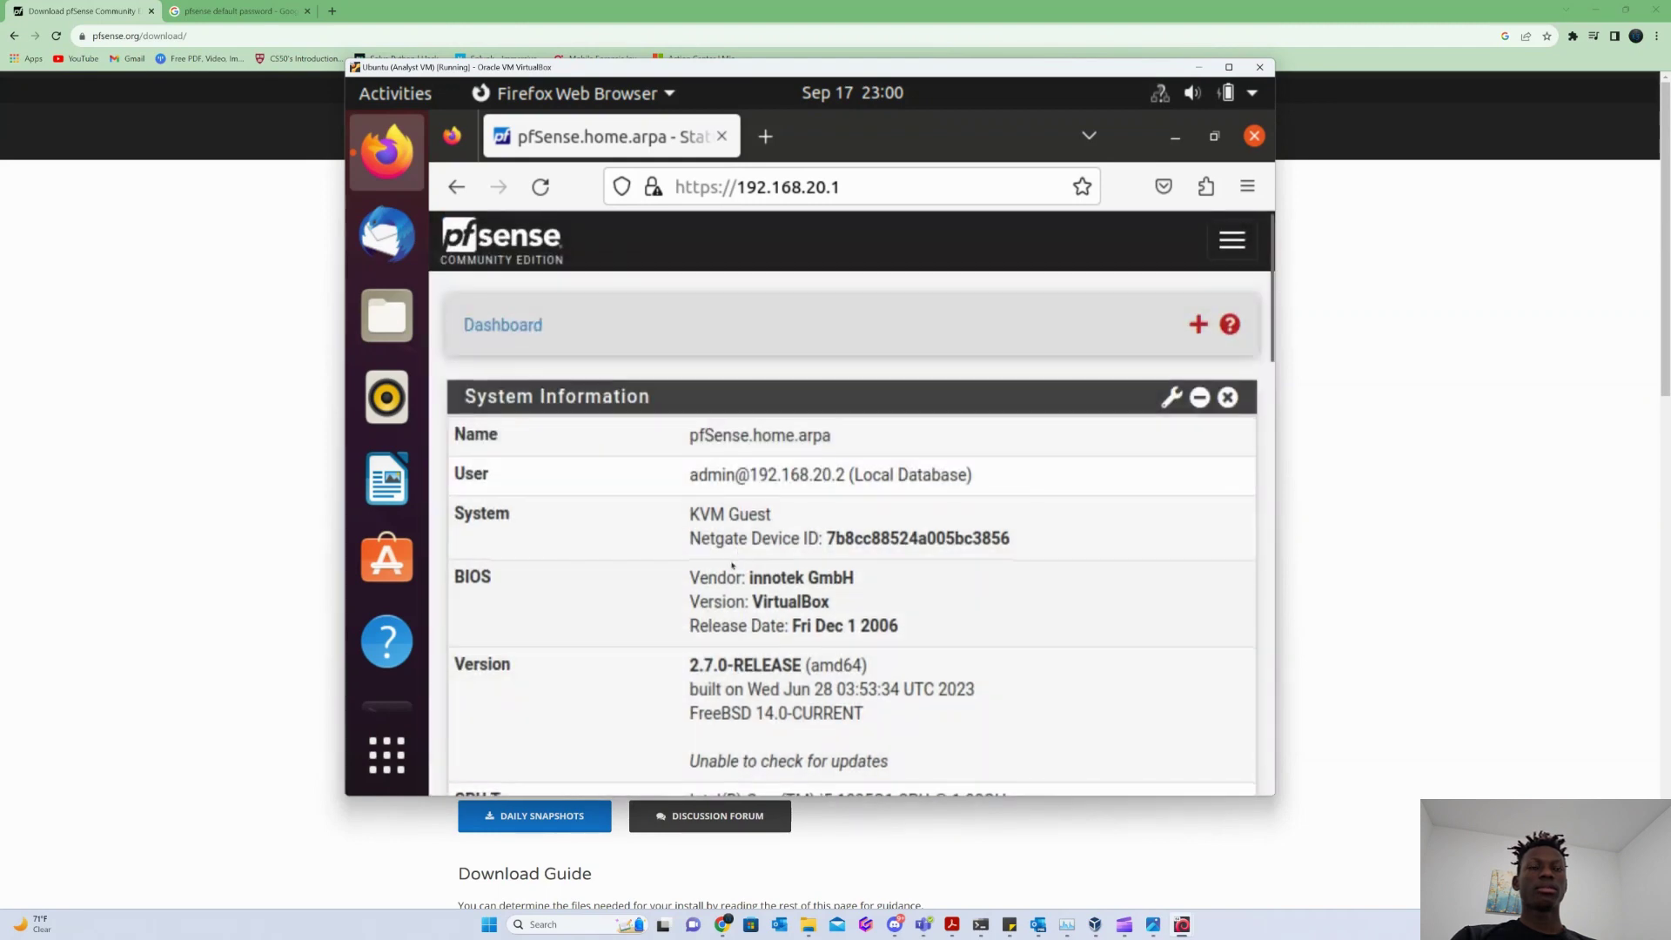
scroll(730, 563, down, 5)
scroll(730, 562, down, 10)
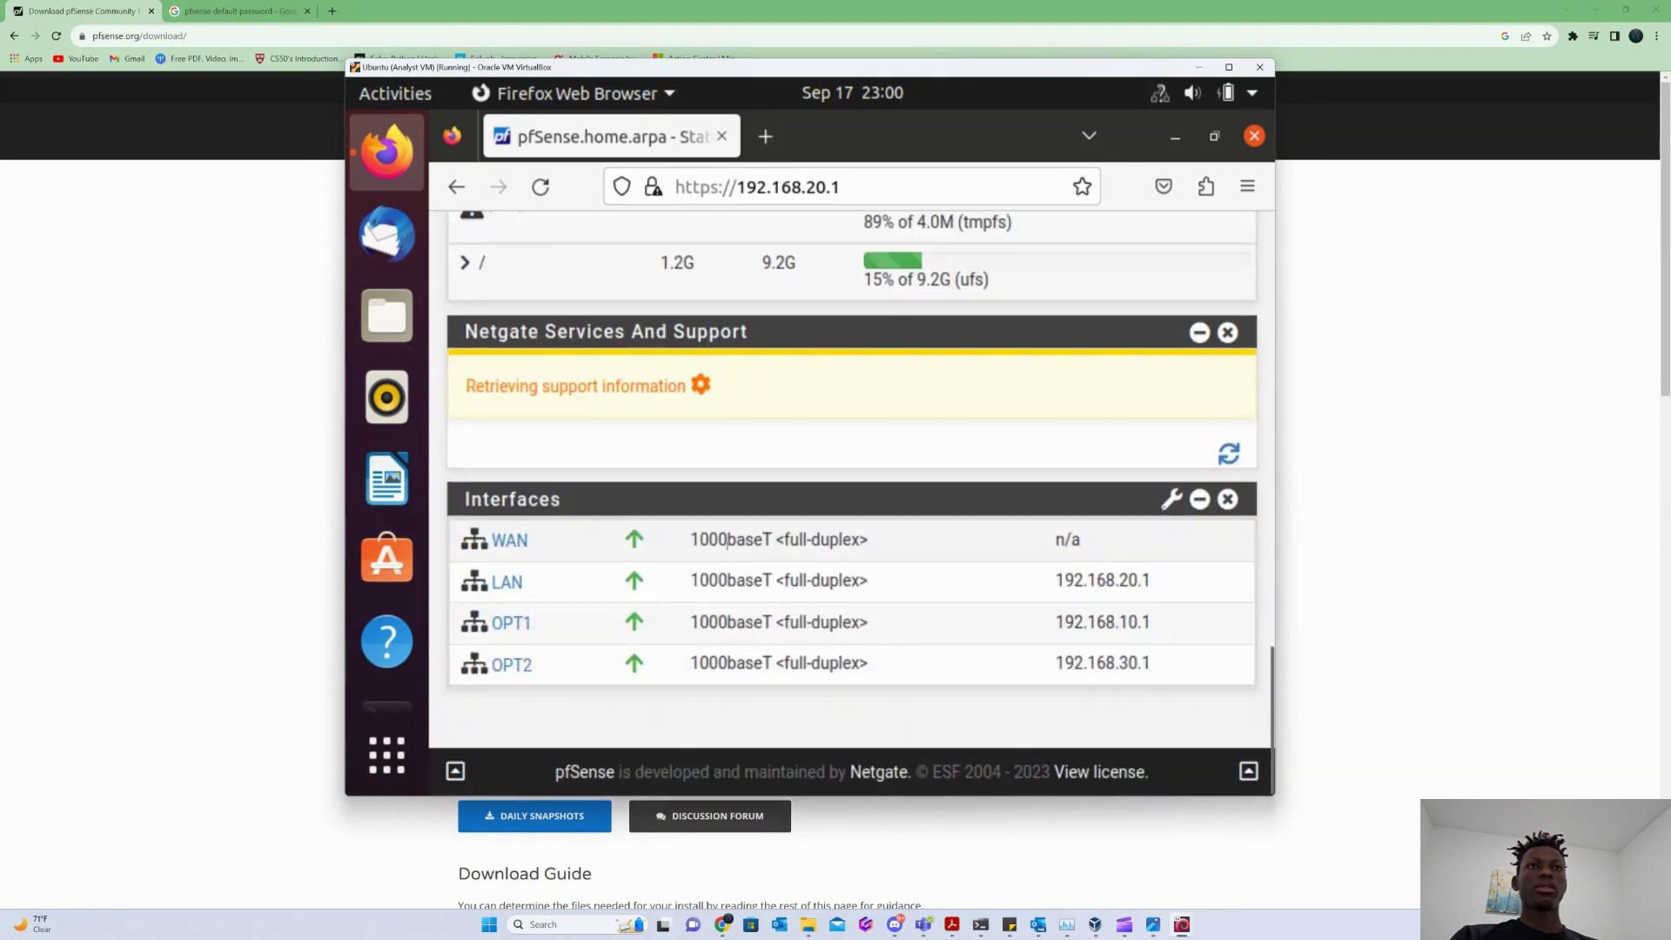
scroll(853, 511, up, 15)
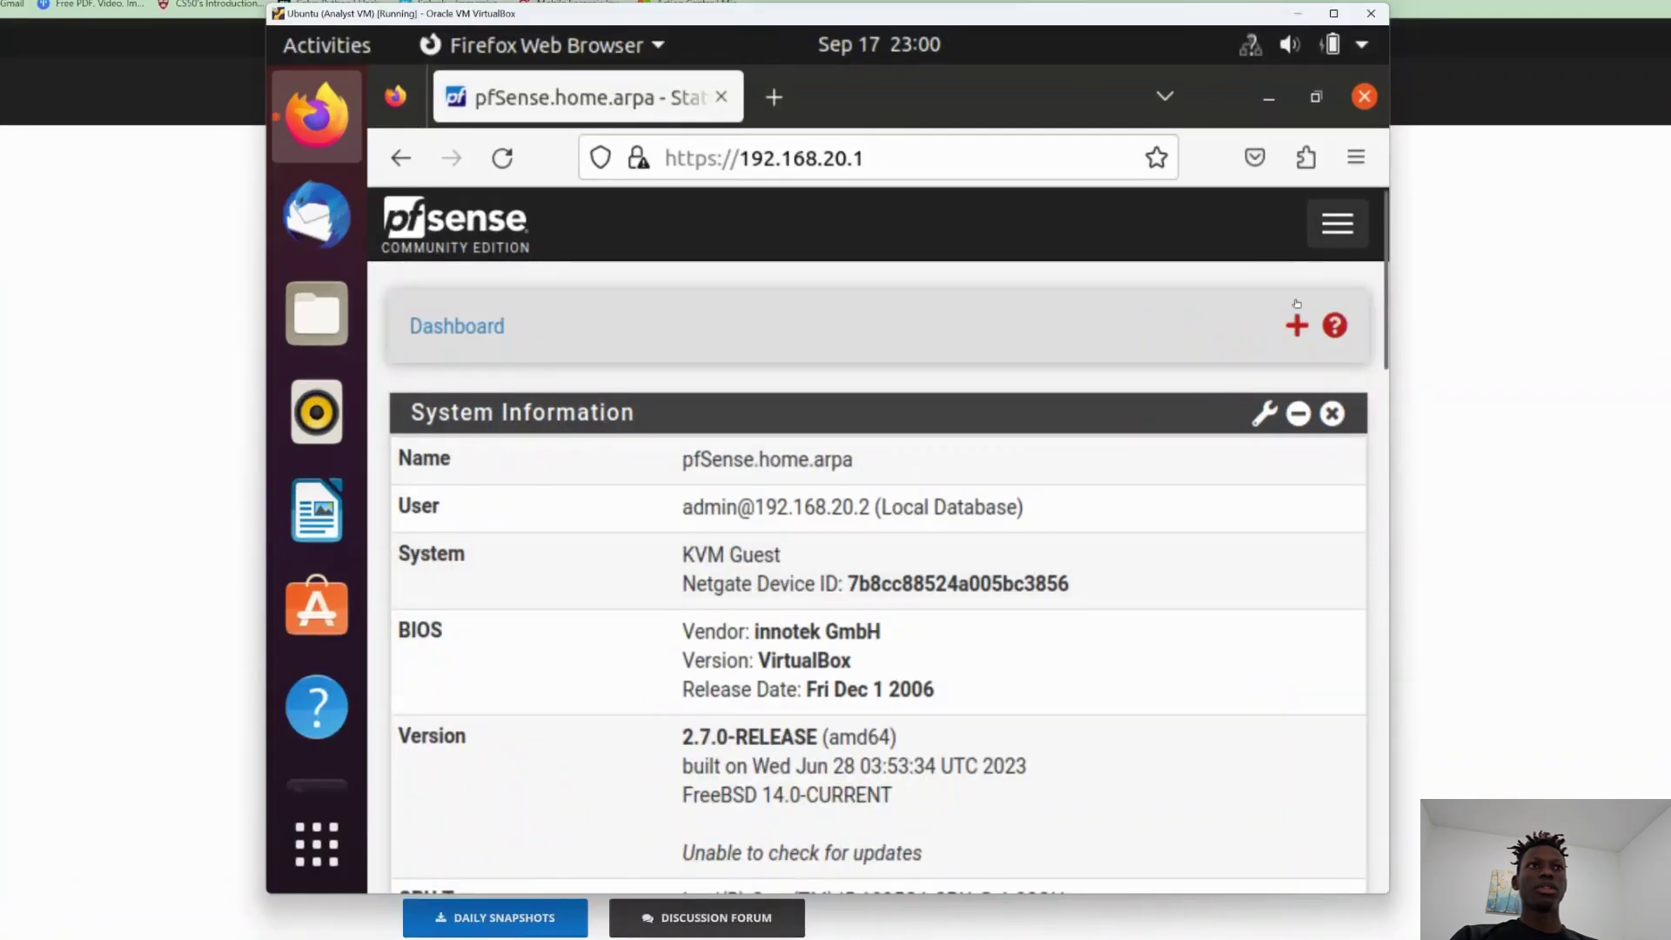
Open the LAN interface settings from Interfaces > Assignments.
click(1338, 224)
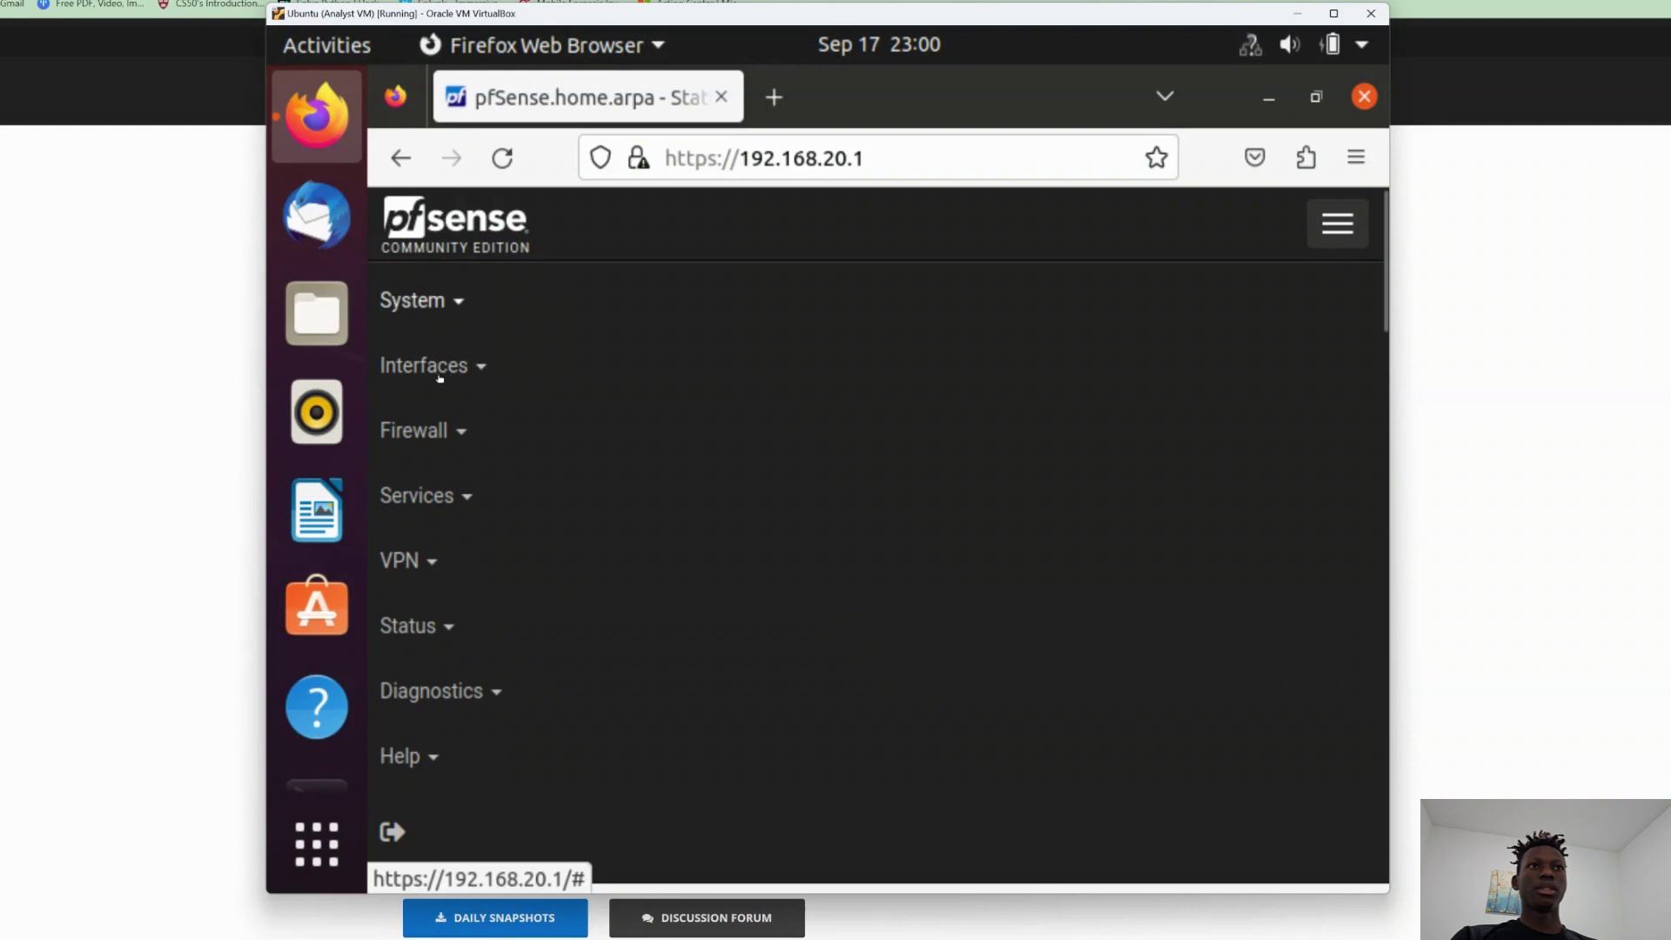
click(438, 369)
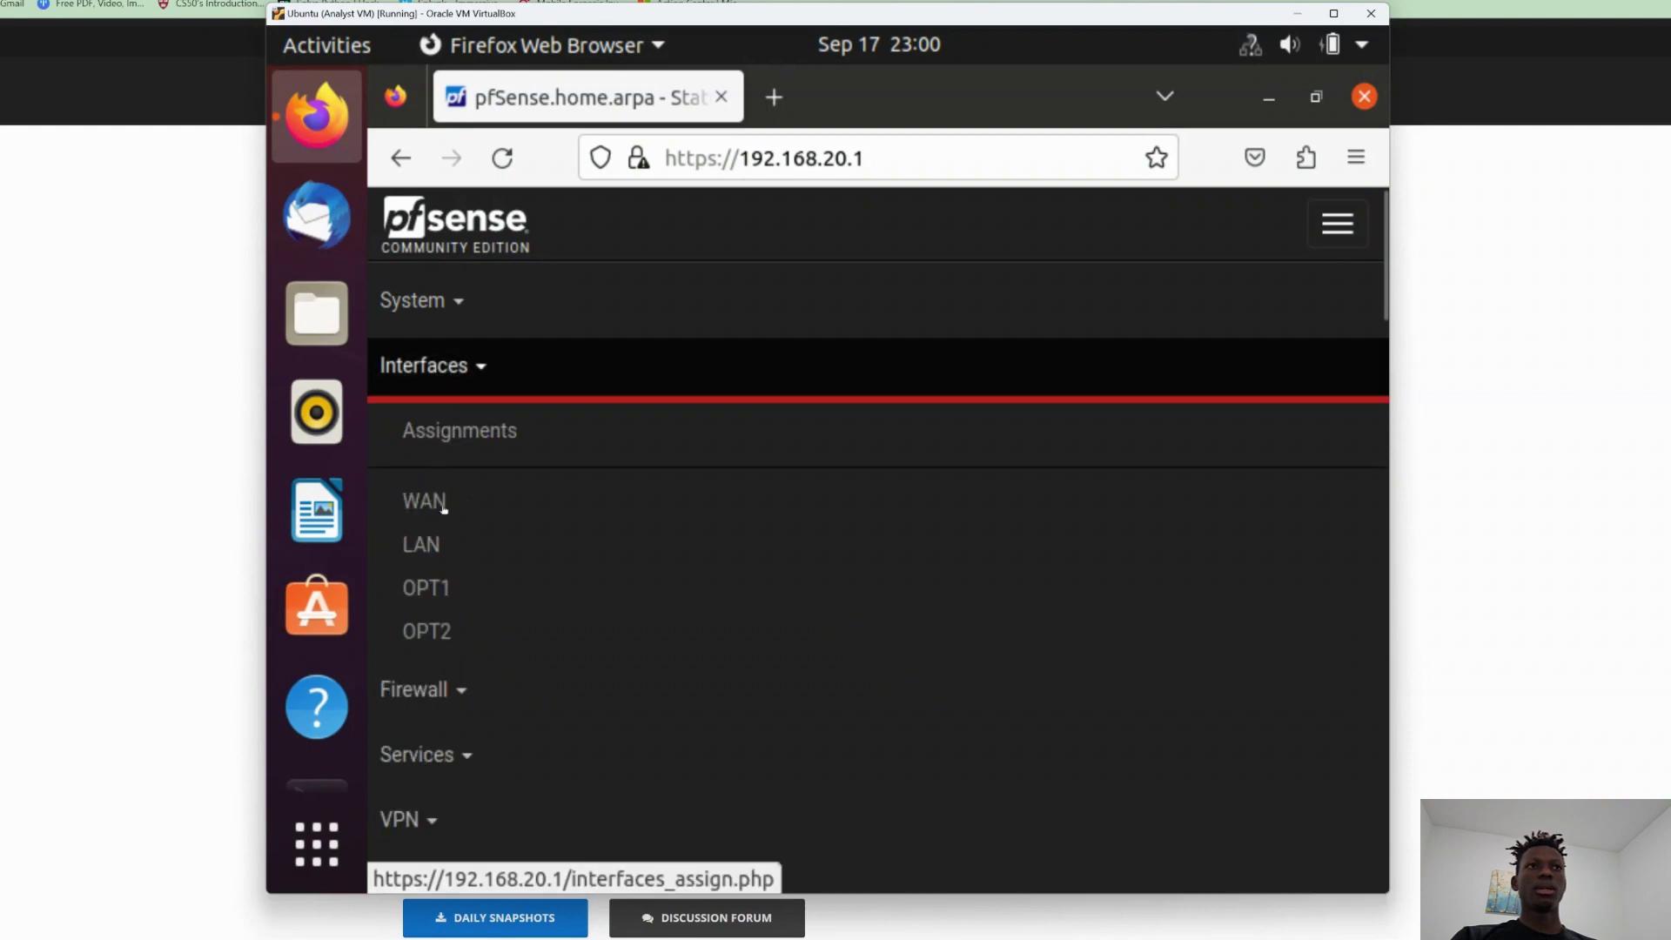
click(404, 433)
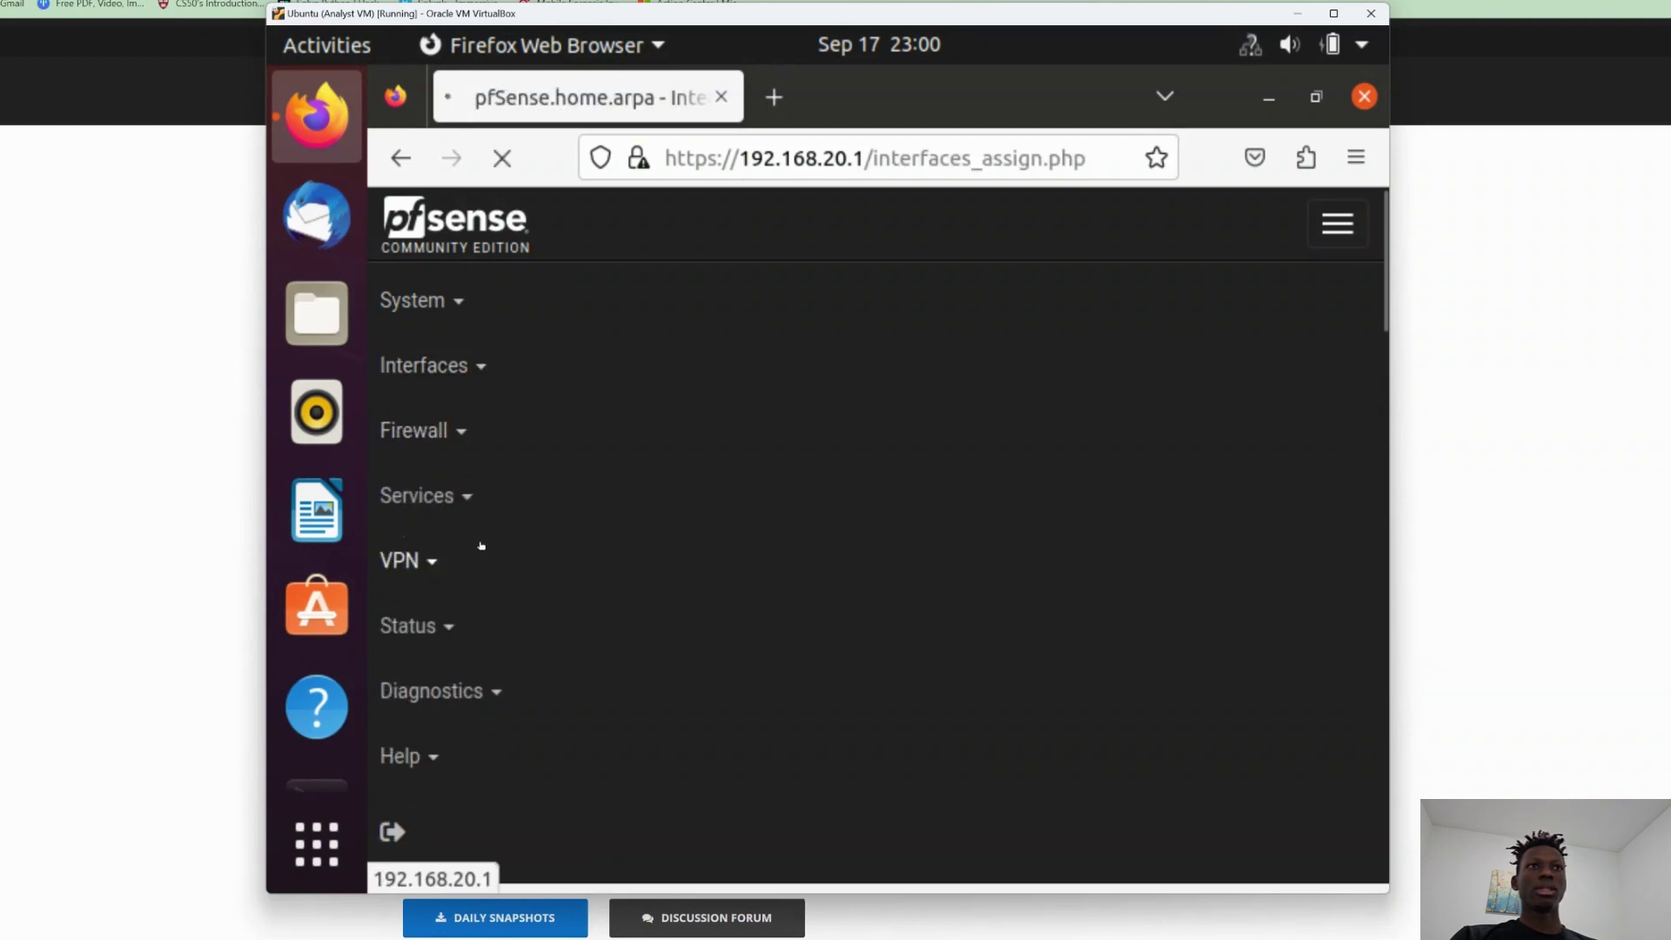
scroll(677, 476, down, 1)
scroll(677, 476, down, 4)
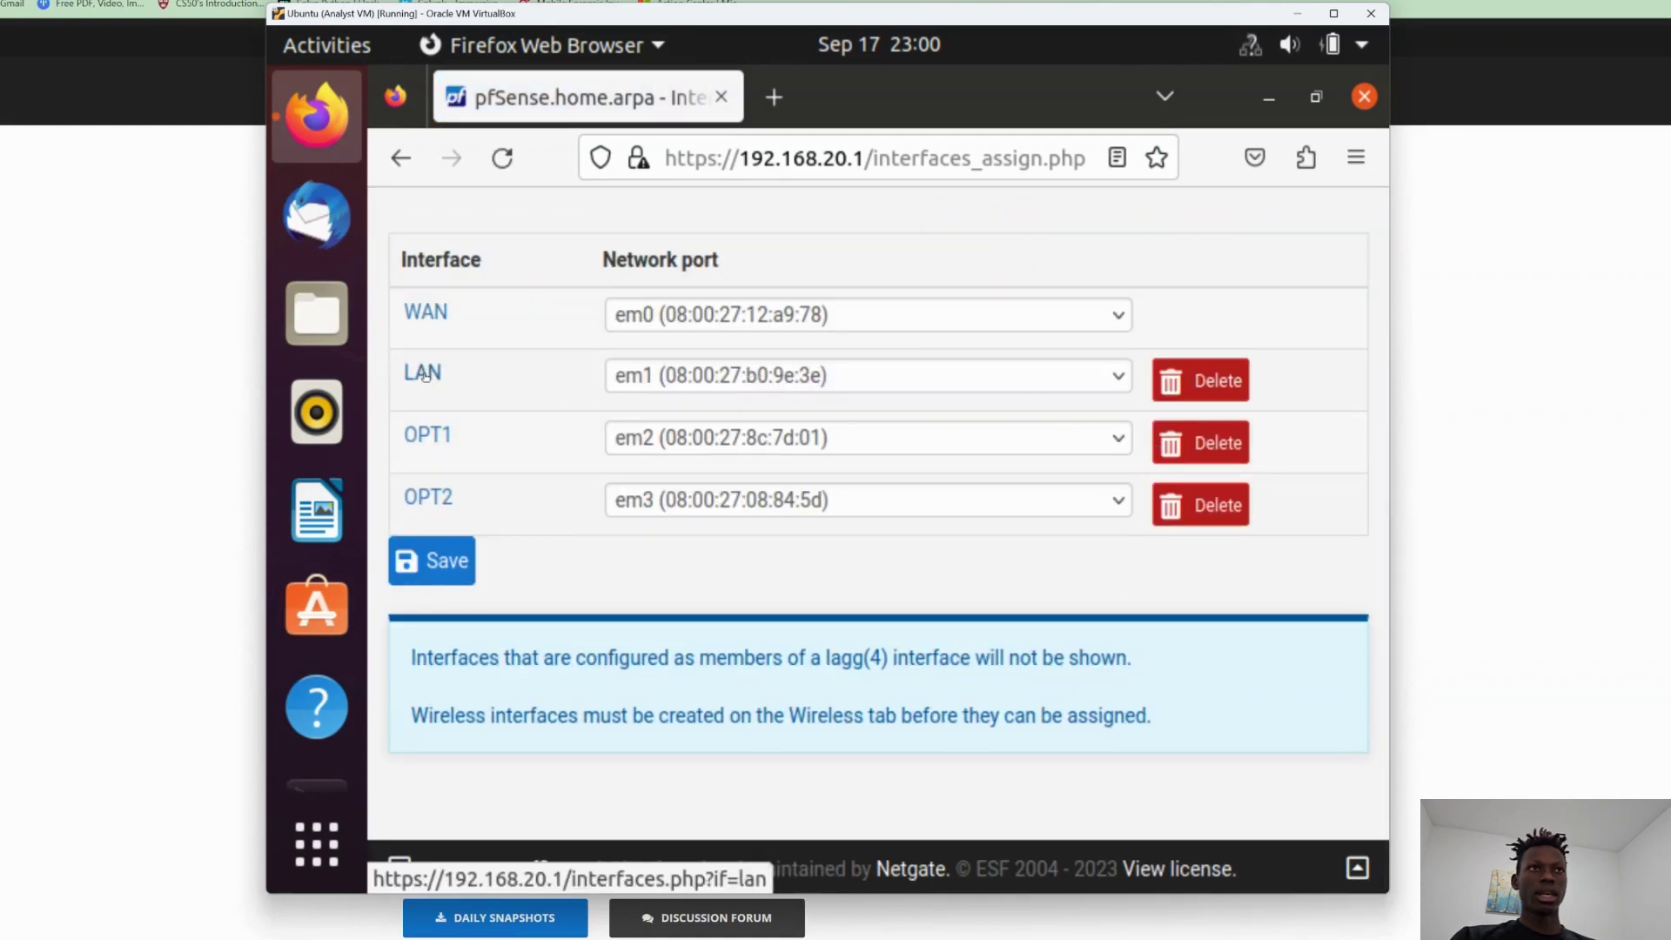
click(424, 374)
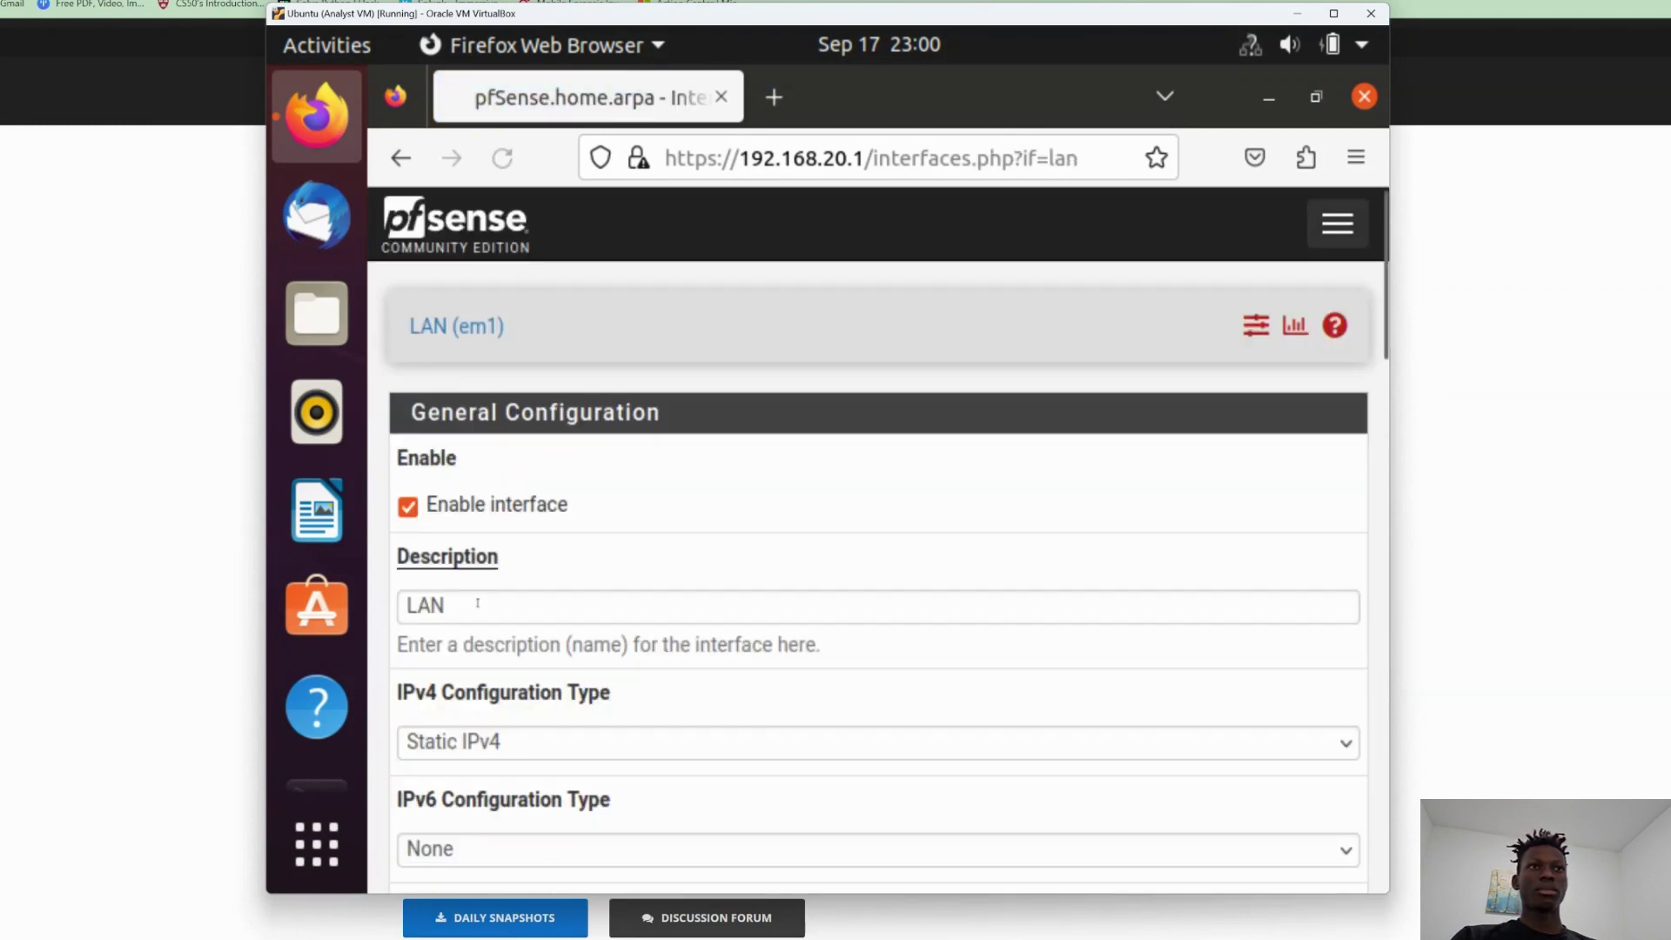
Rename the LAN description to SecurityManagementVLAN, save and apply, and return to Assignments.
drag(467, 604, 391, 599)
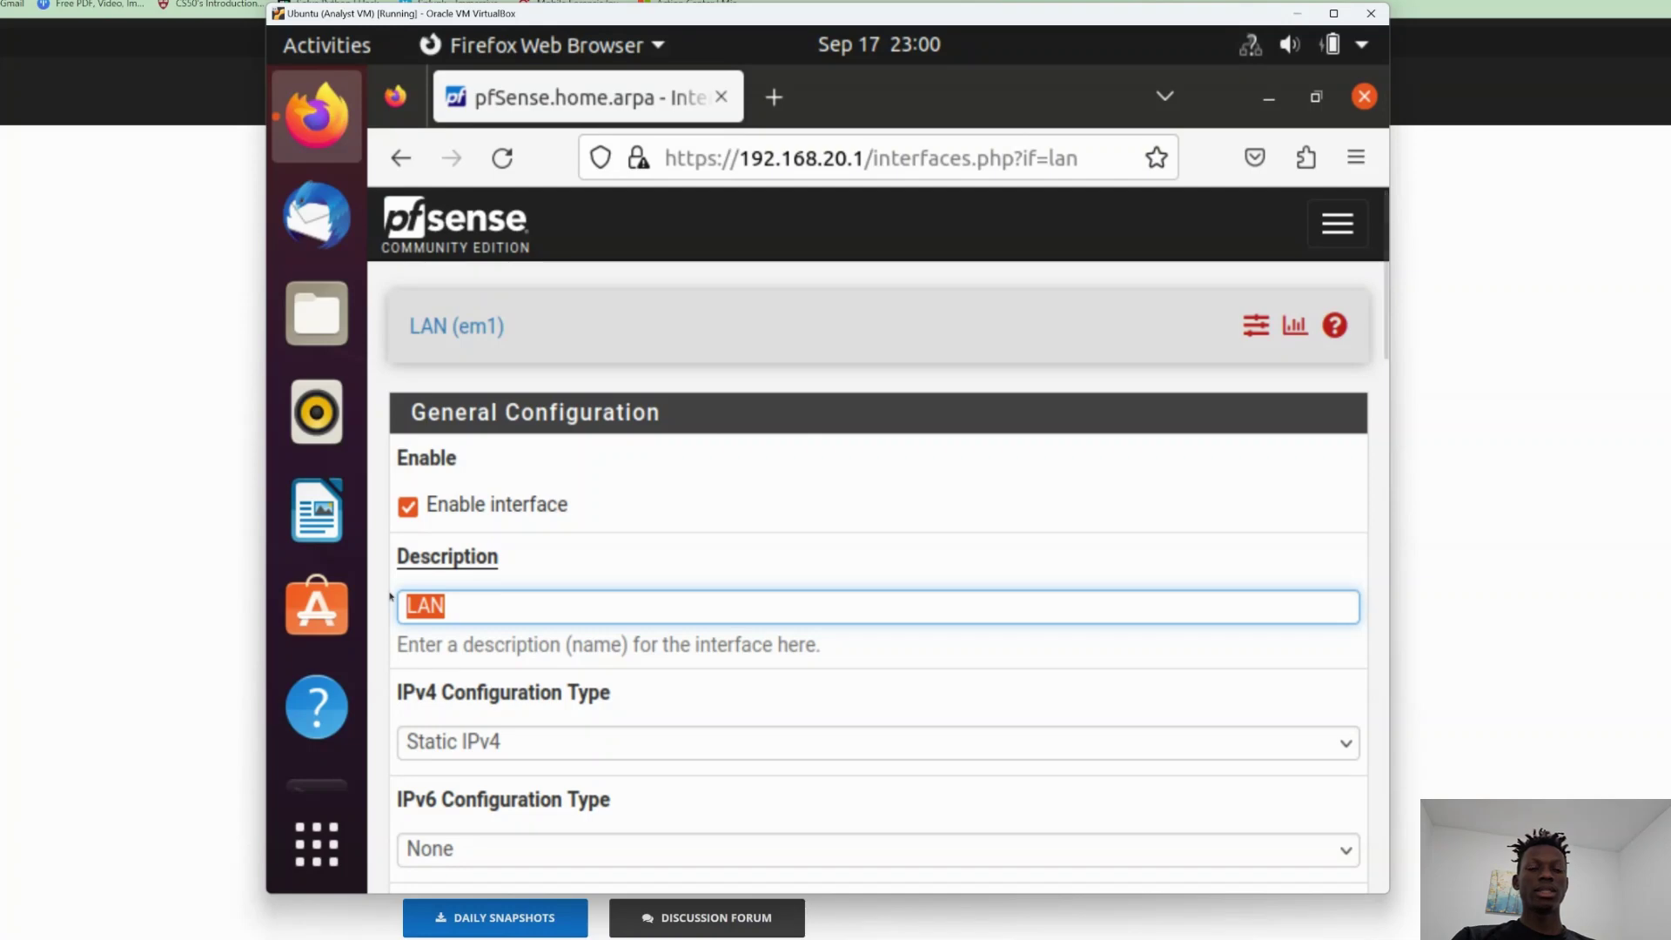
text(Security Management V)
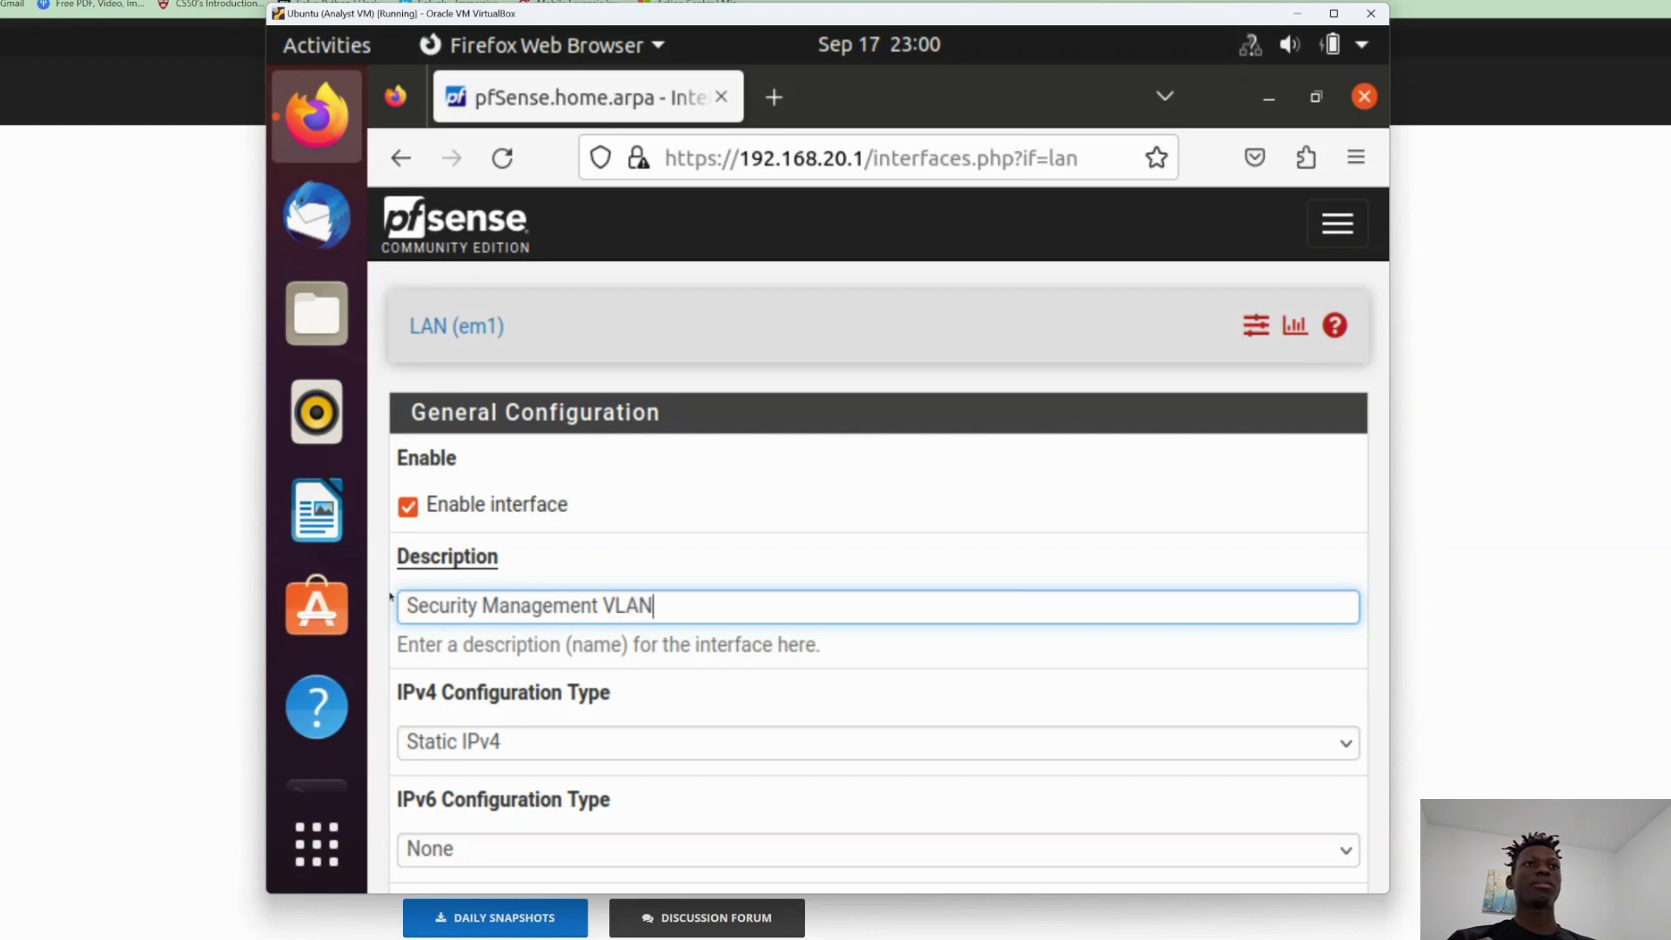
double_click(618, 606)
scroll(762, 564, down, 20)
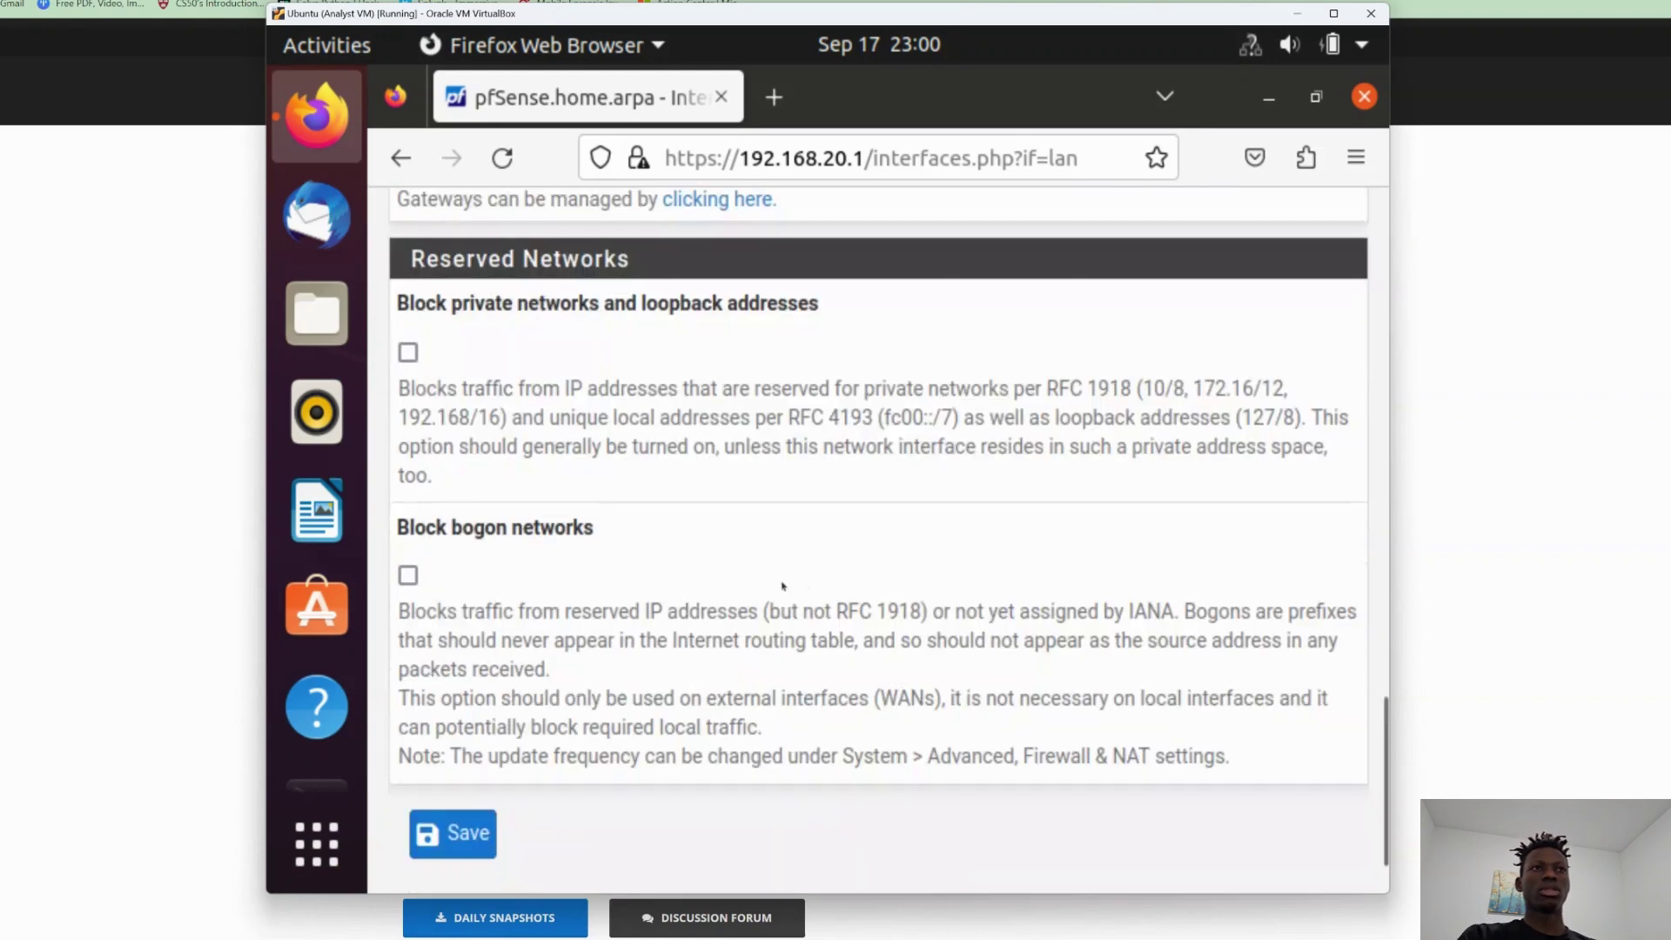
click(453, 738)
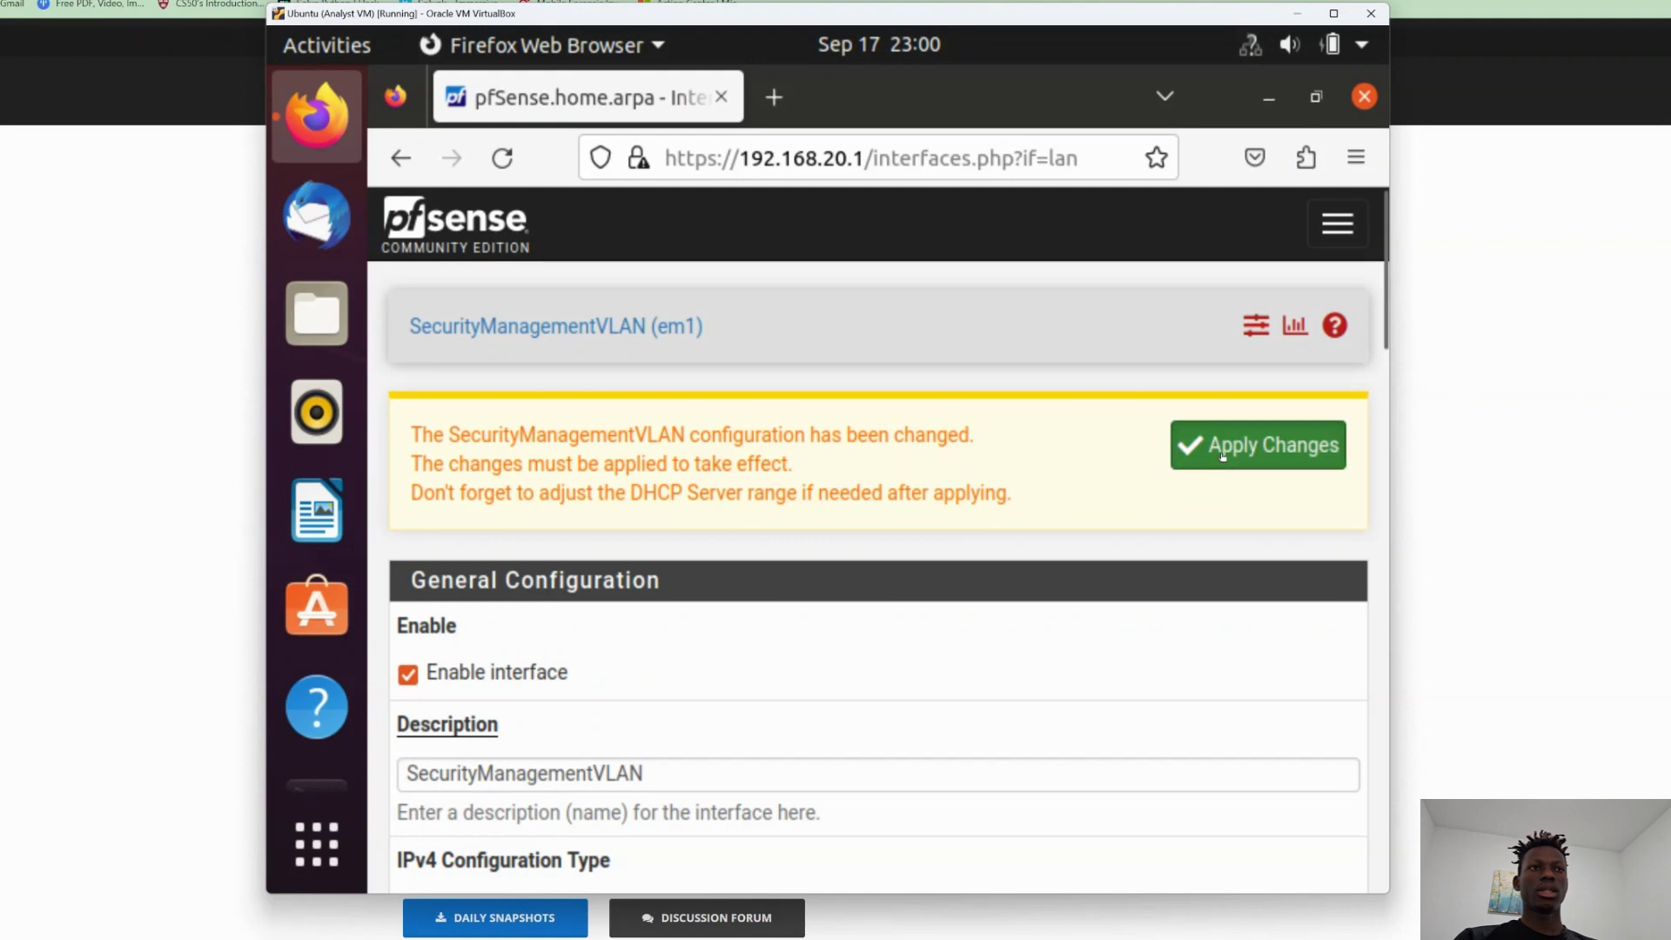
click(1223, 456)
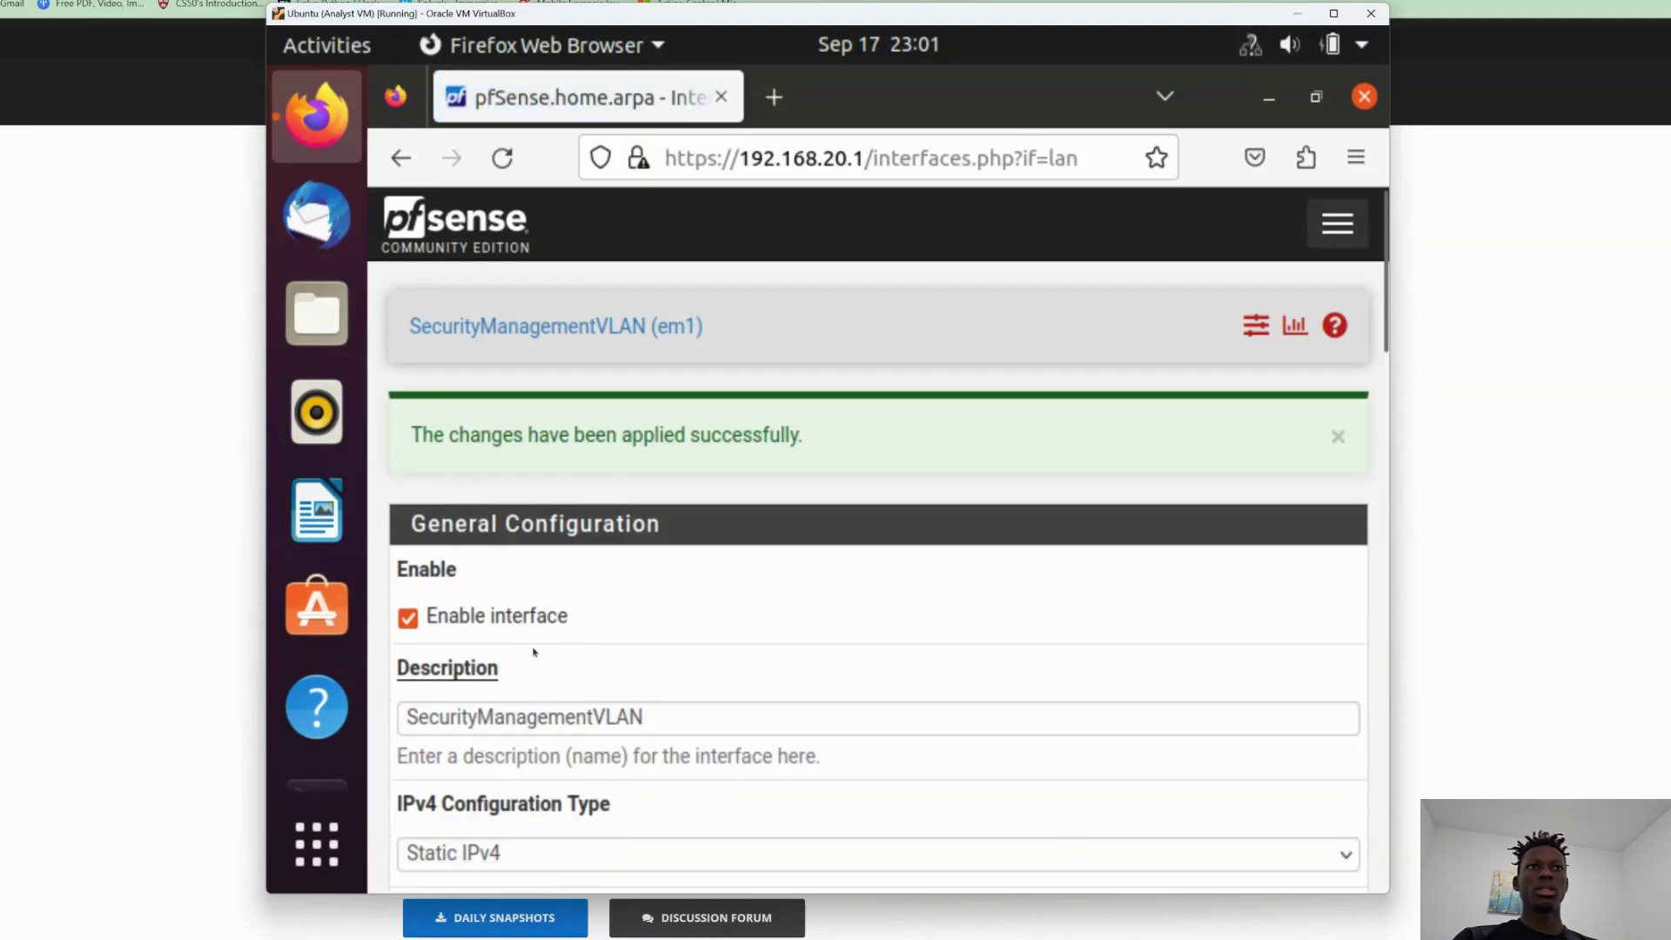
scroll(646, 683, down, 5)
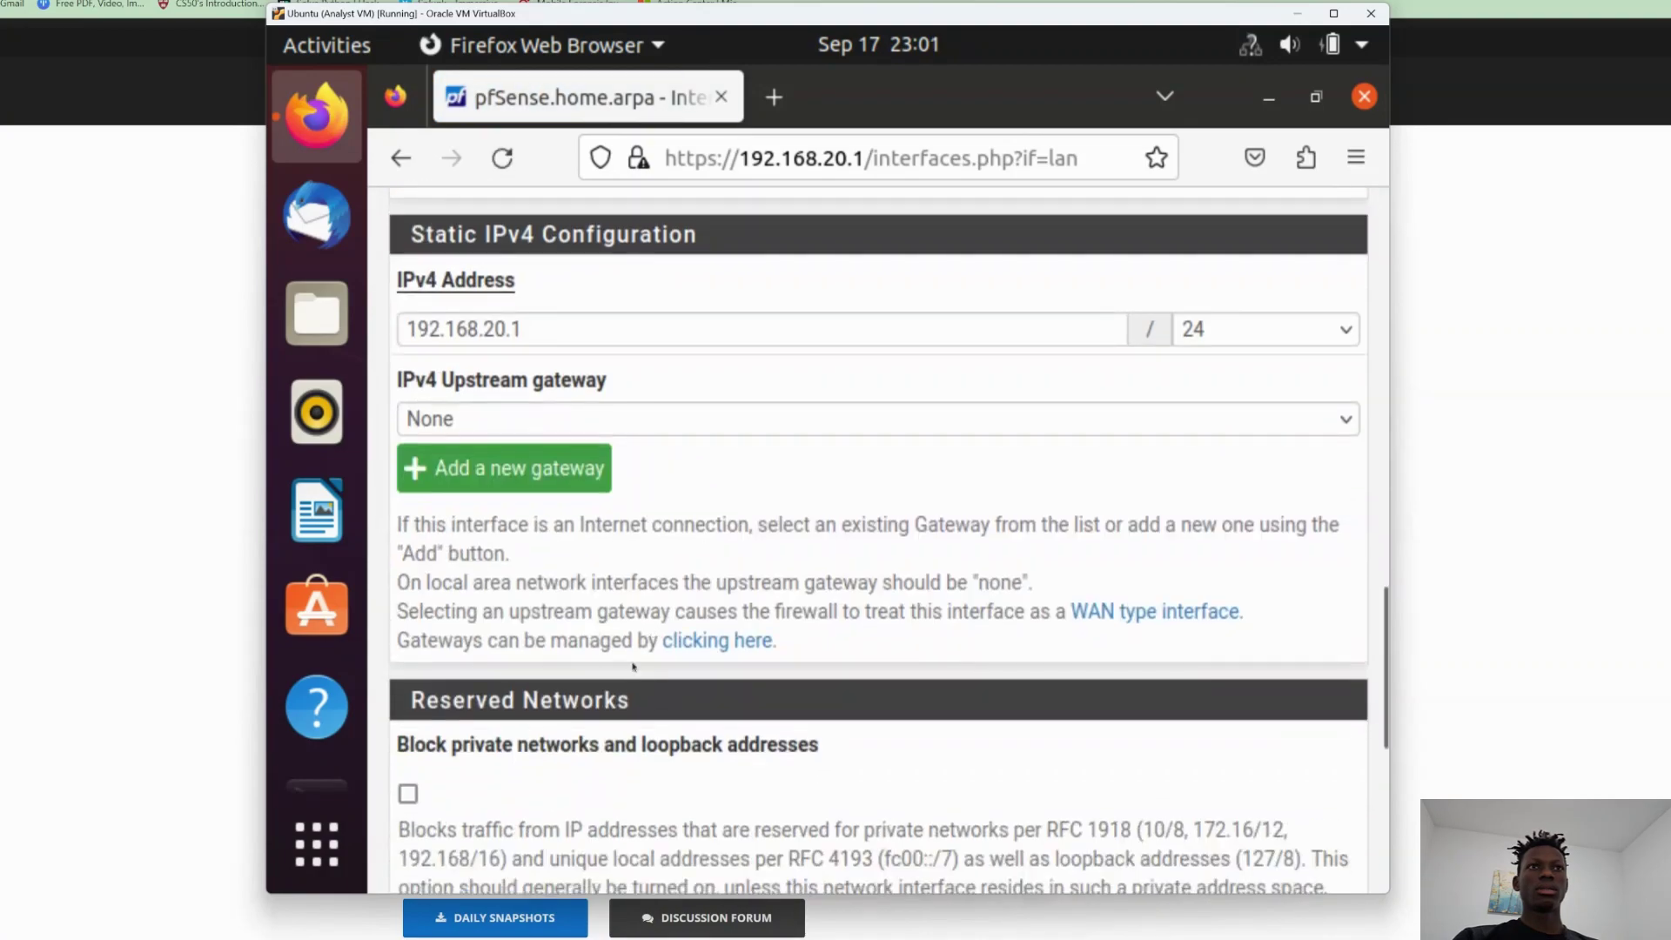
scroll(634, 667, up, 8)
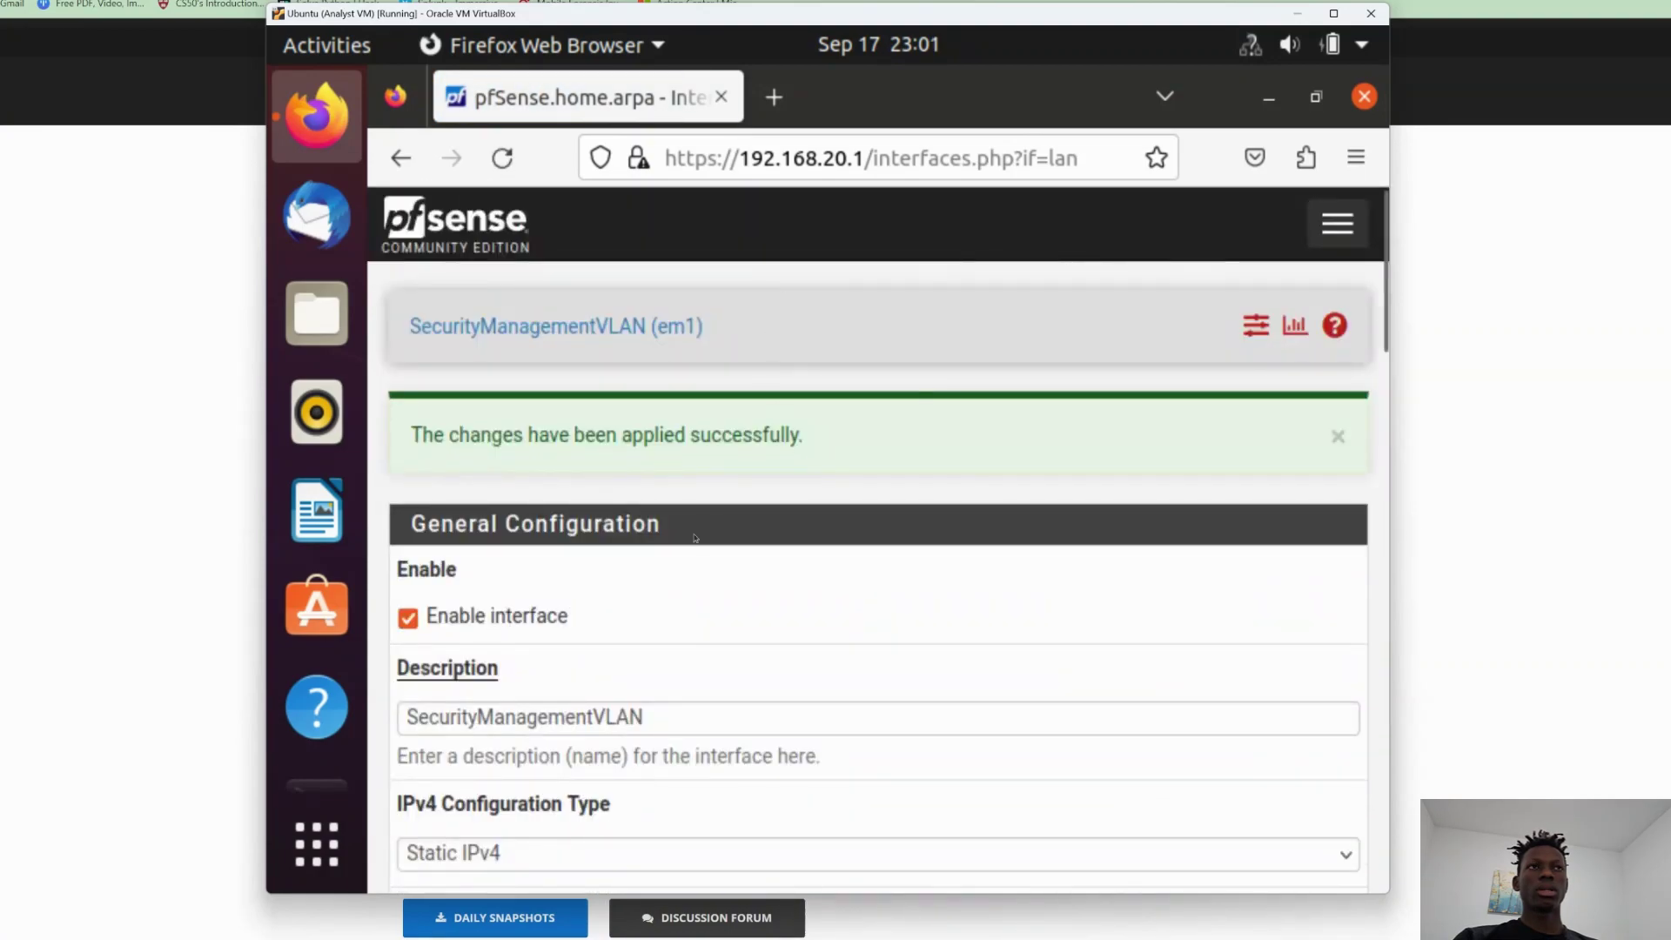
click(409, 165)
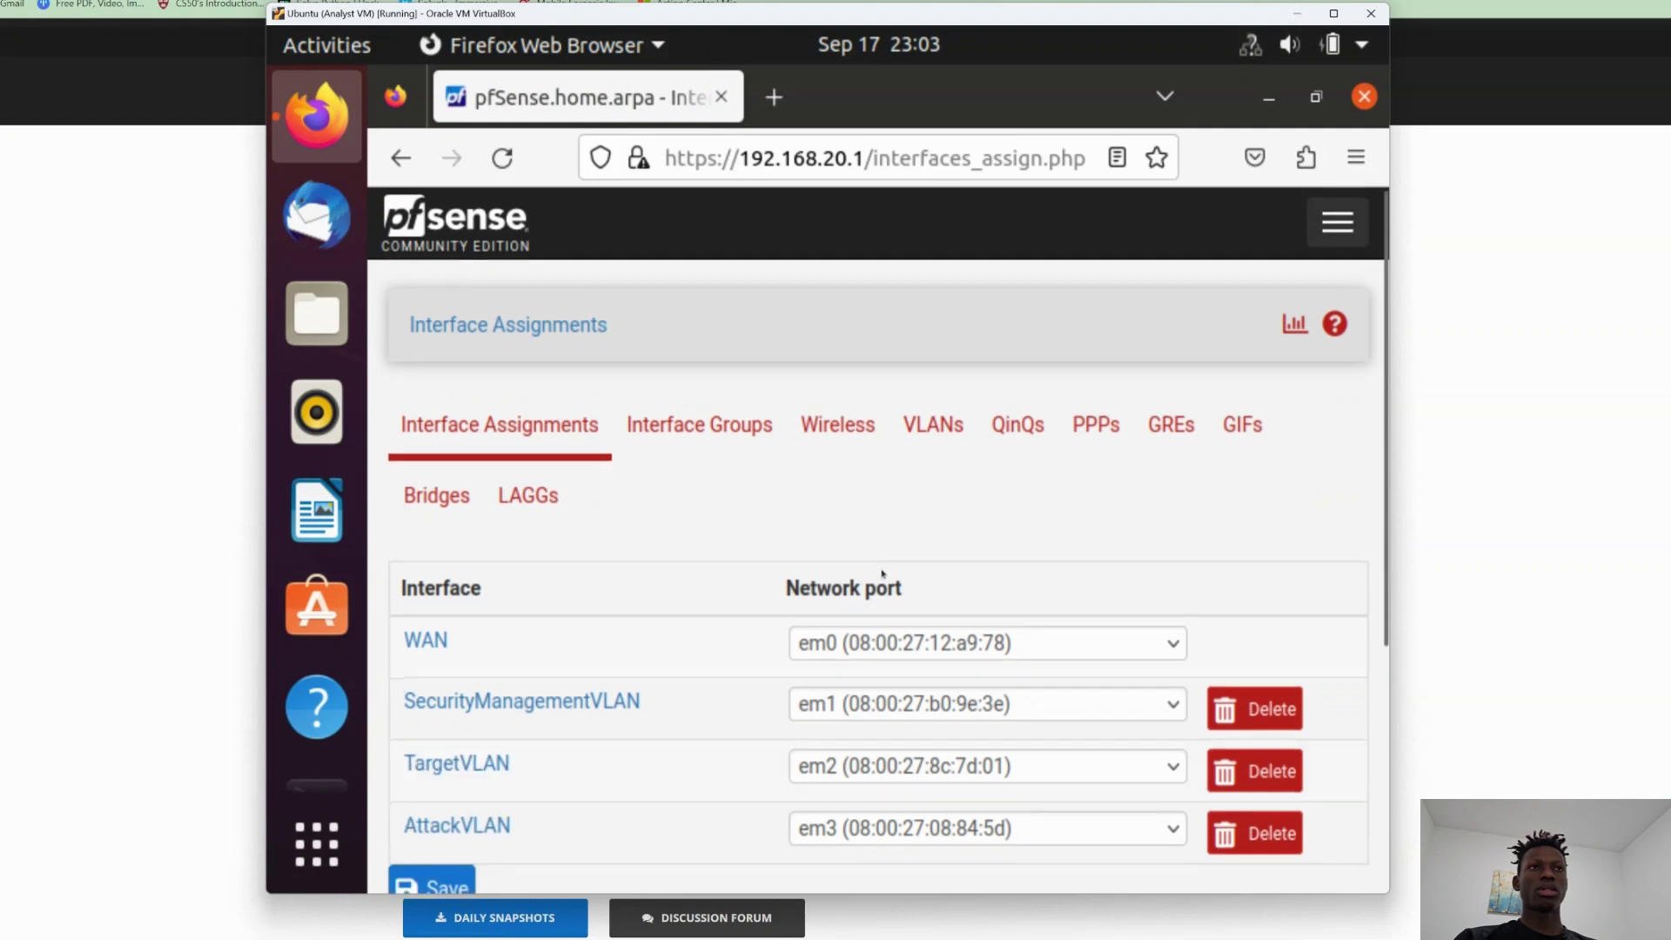
Confirm OPT1 and OPT2 show as TargetVLAN (em2) and AttackVLAN (em3).
scroll(712, 692, down, 3)
scroll(712, 692, up, 3)
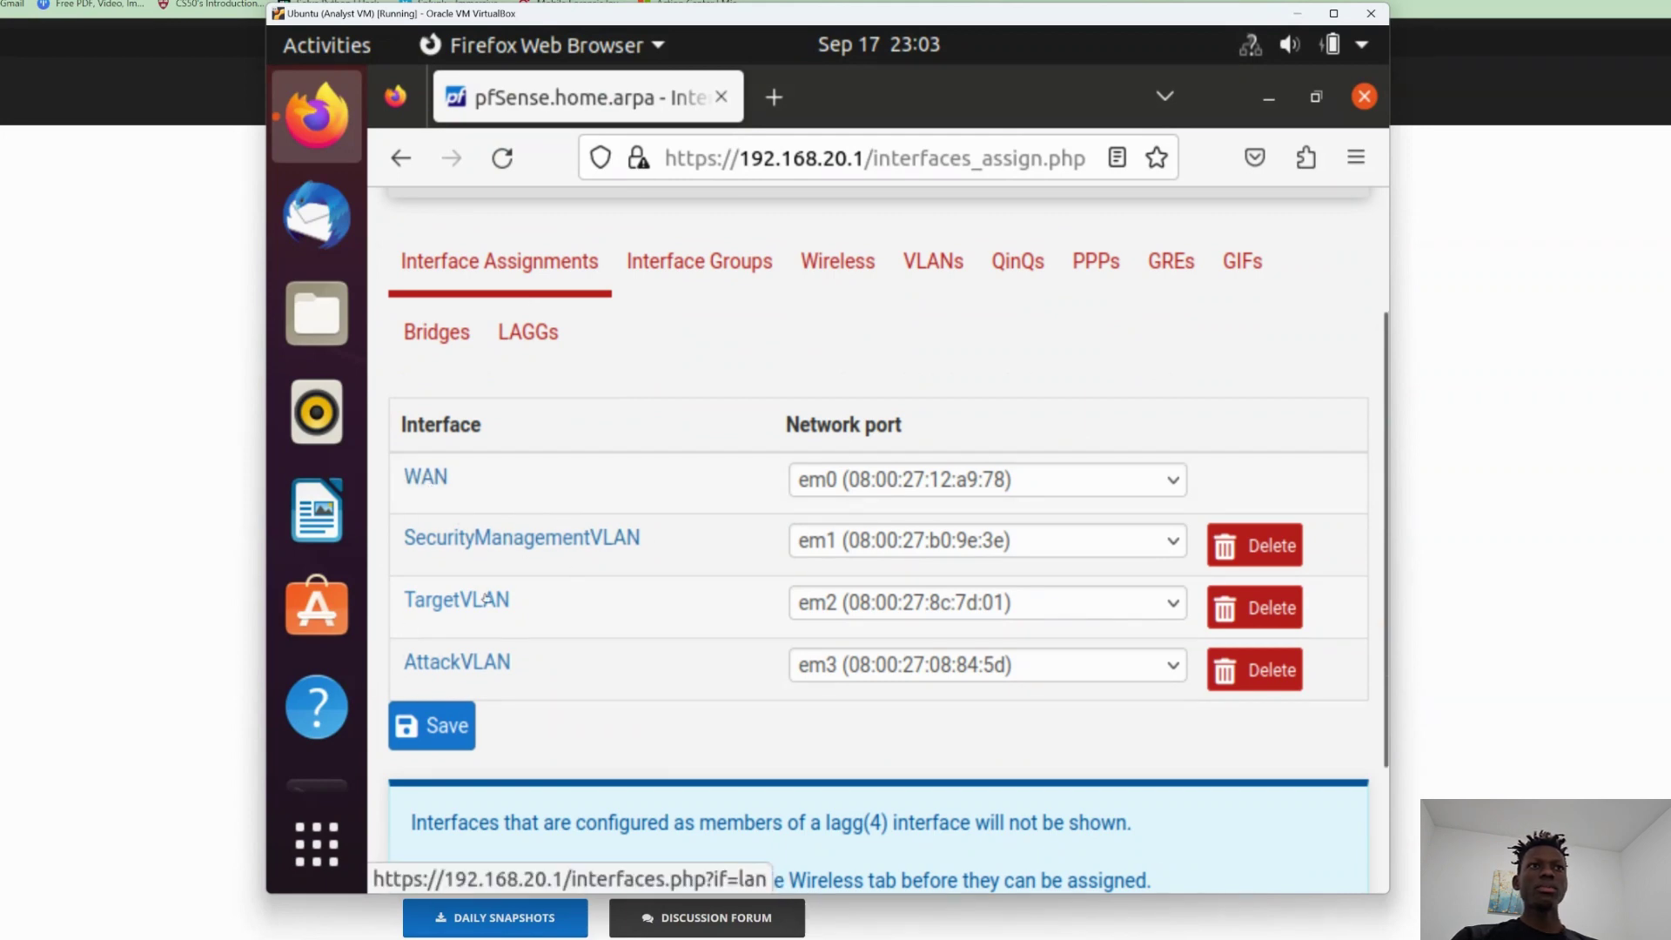
scroll(632, 426, up, 3)
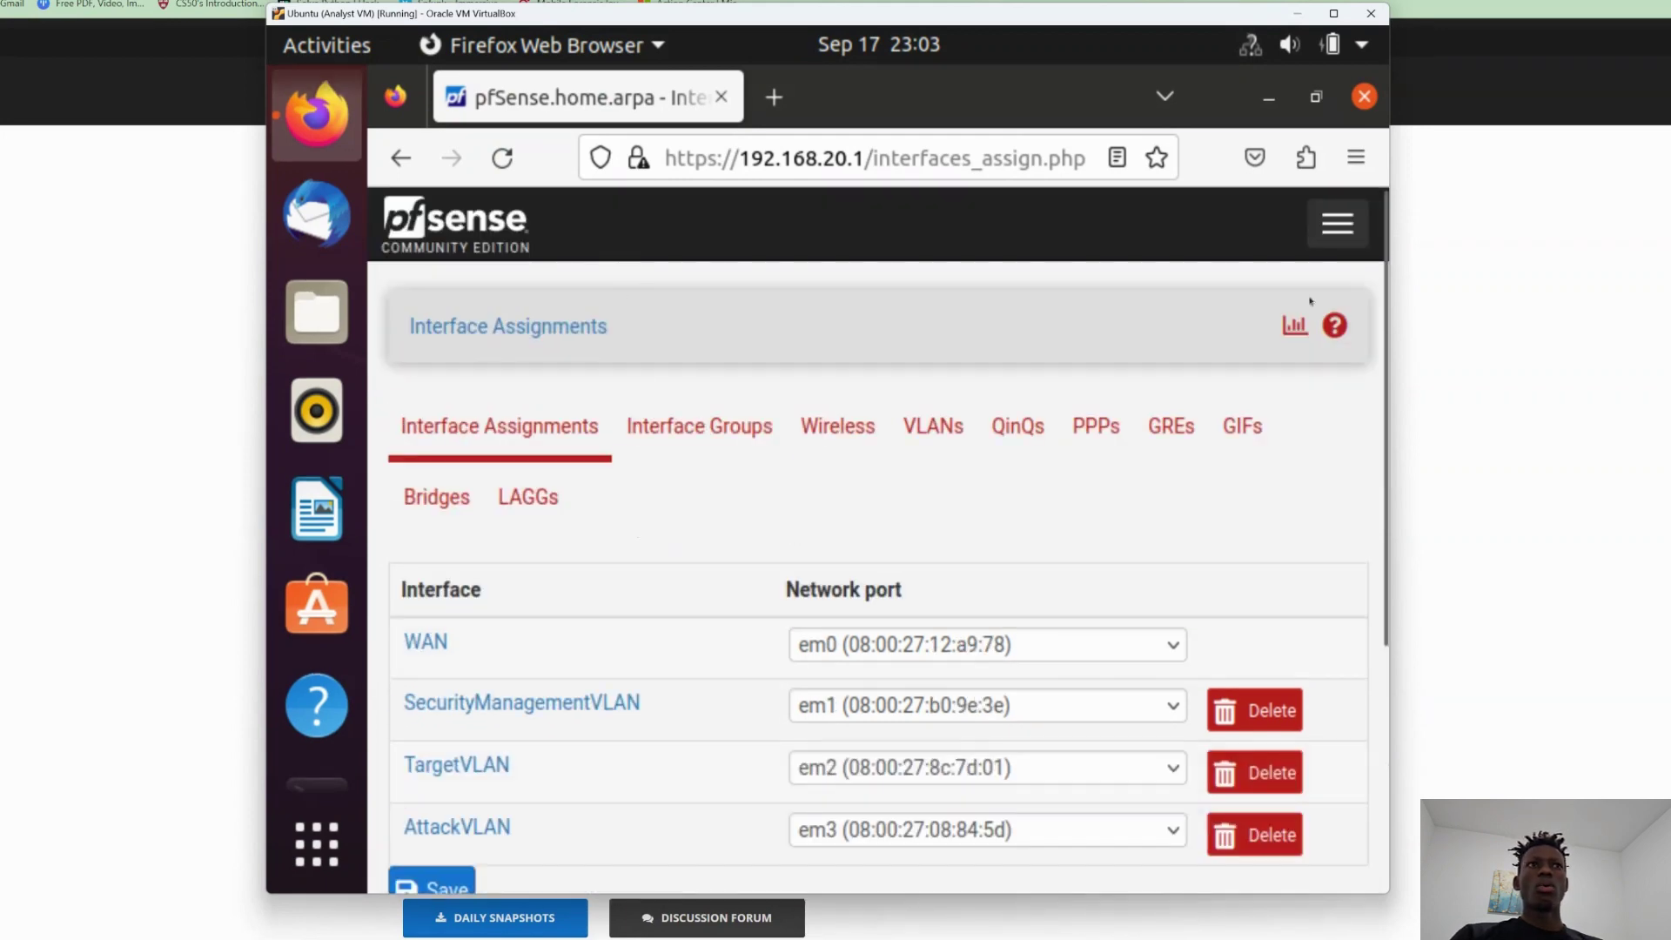
click(1338, 223)
Navigate to the Firewall > Rules page.
click(416, 430)
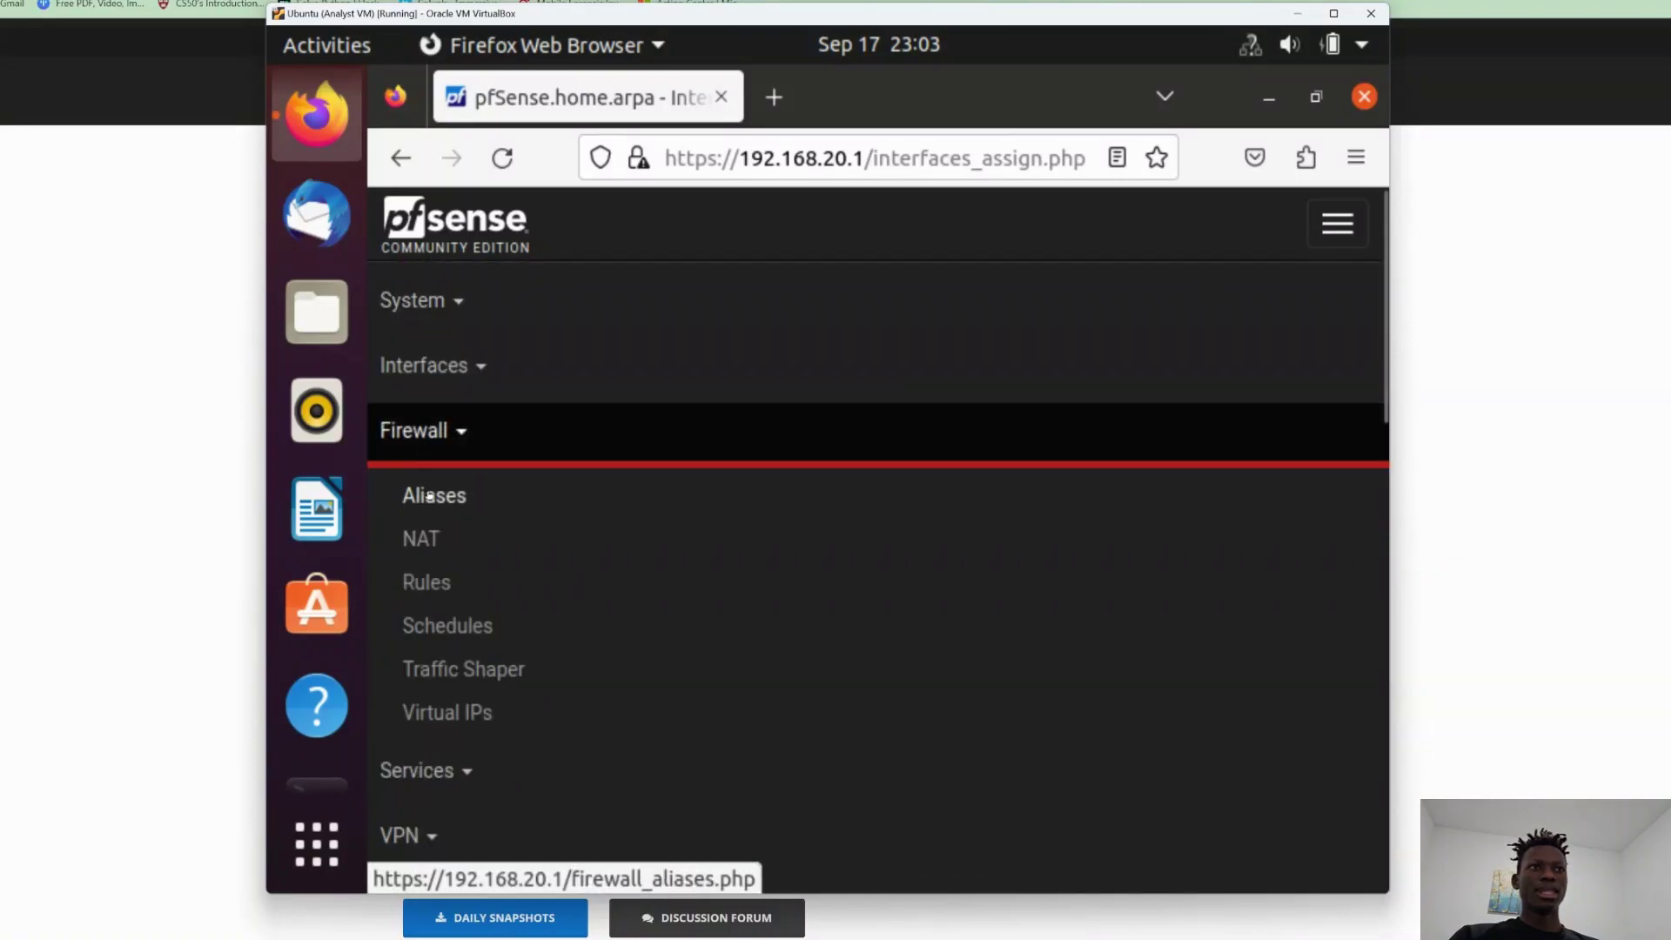
click(422, 547)
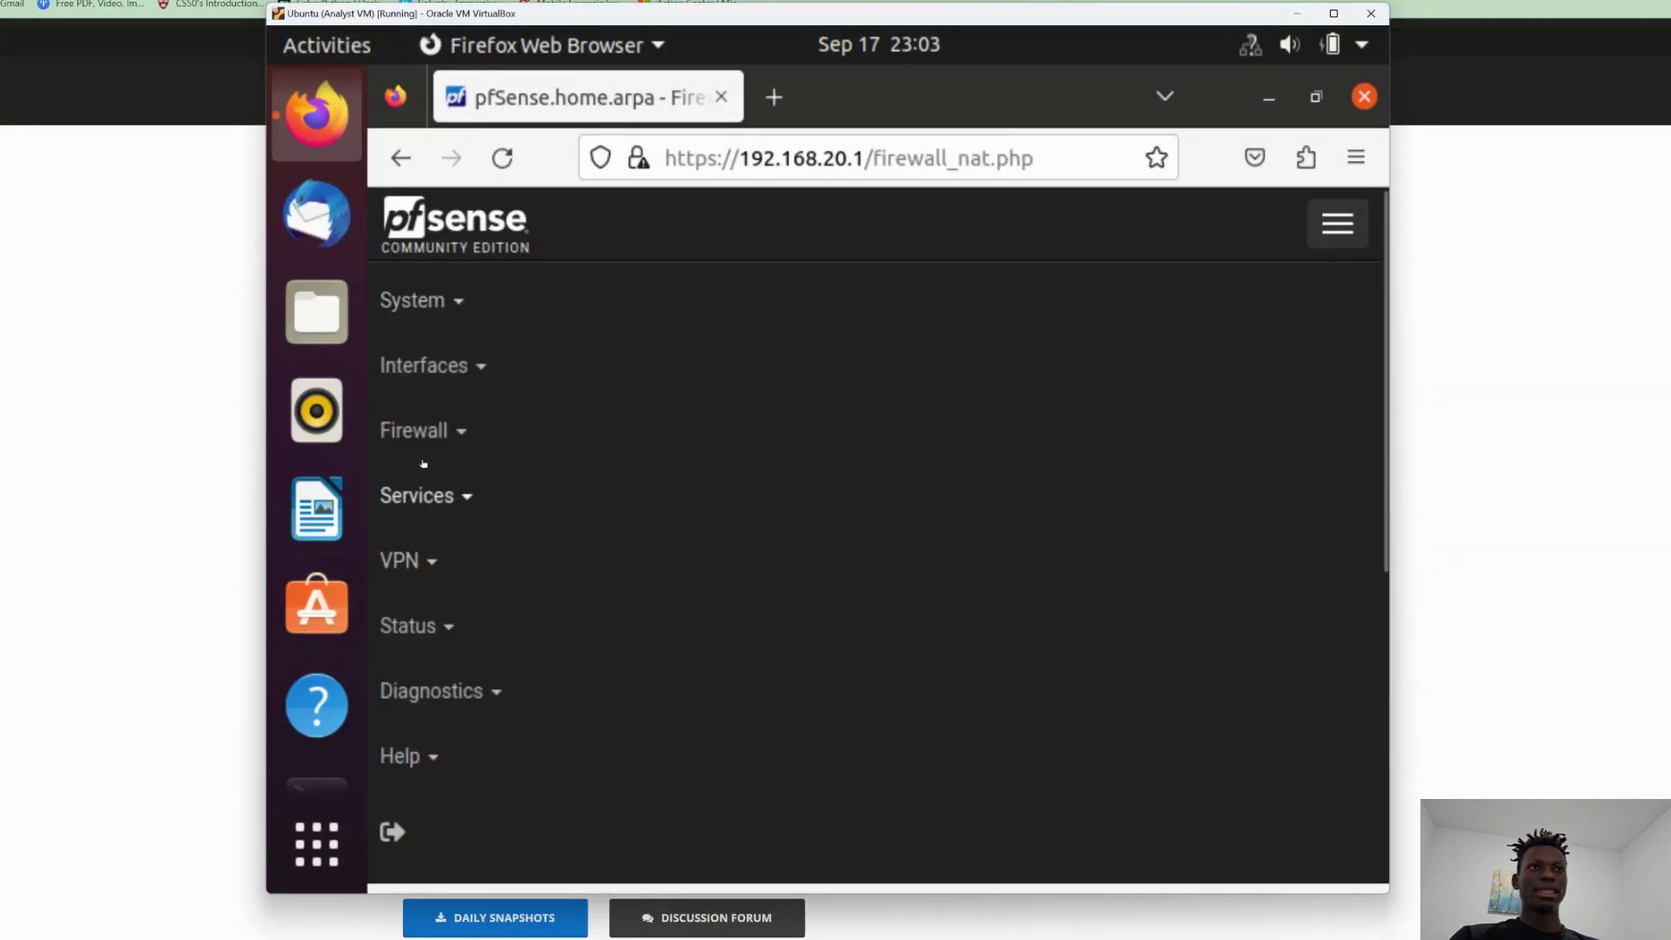
click(418, 432)
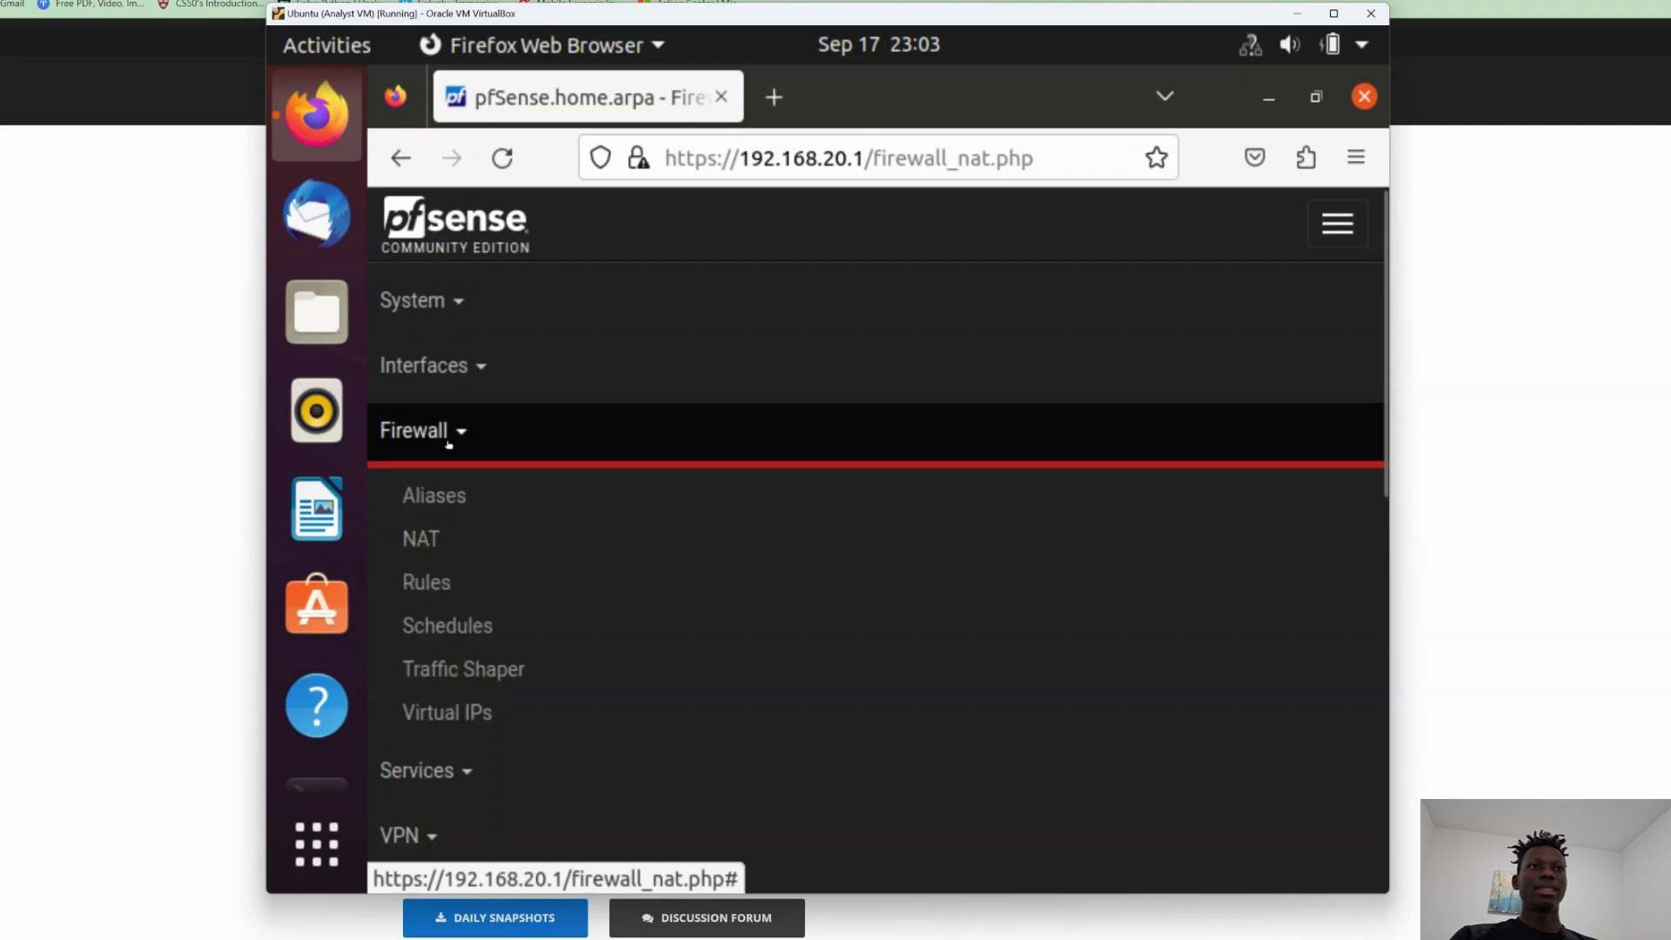
click(431, 585)
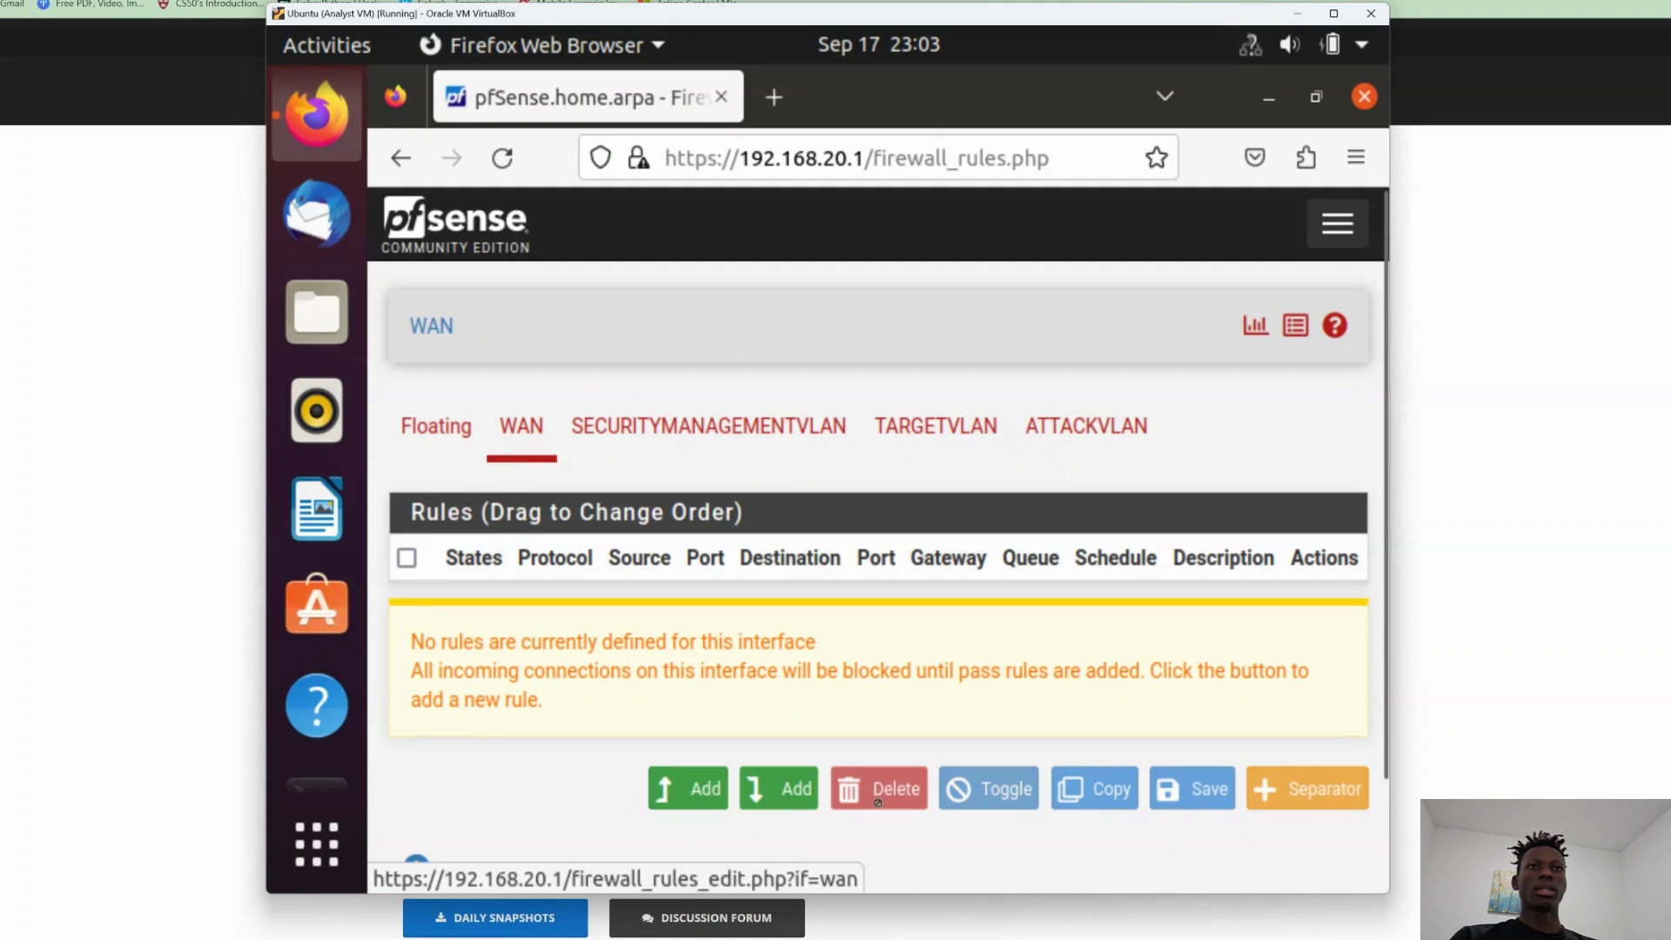
Add a WAN rule with protocol Any, save it, and apply the changes.
click(779, 788)
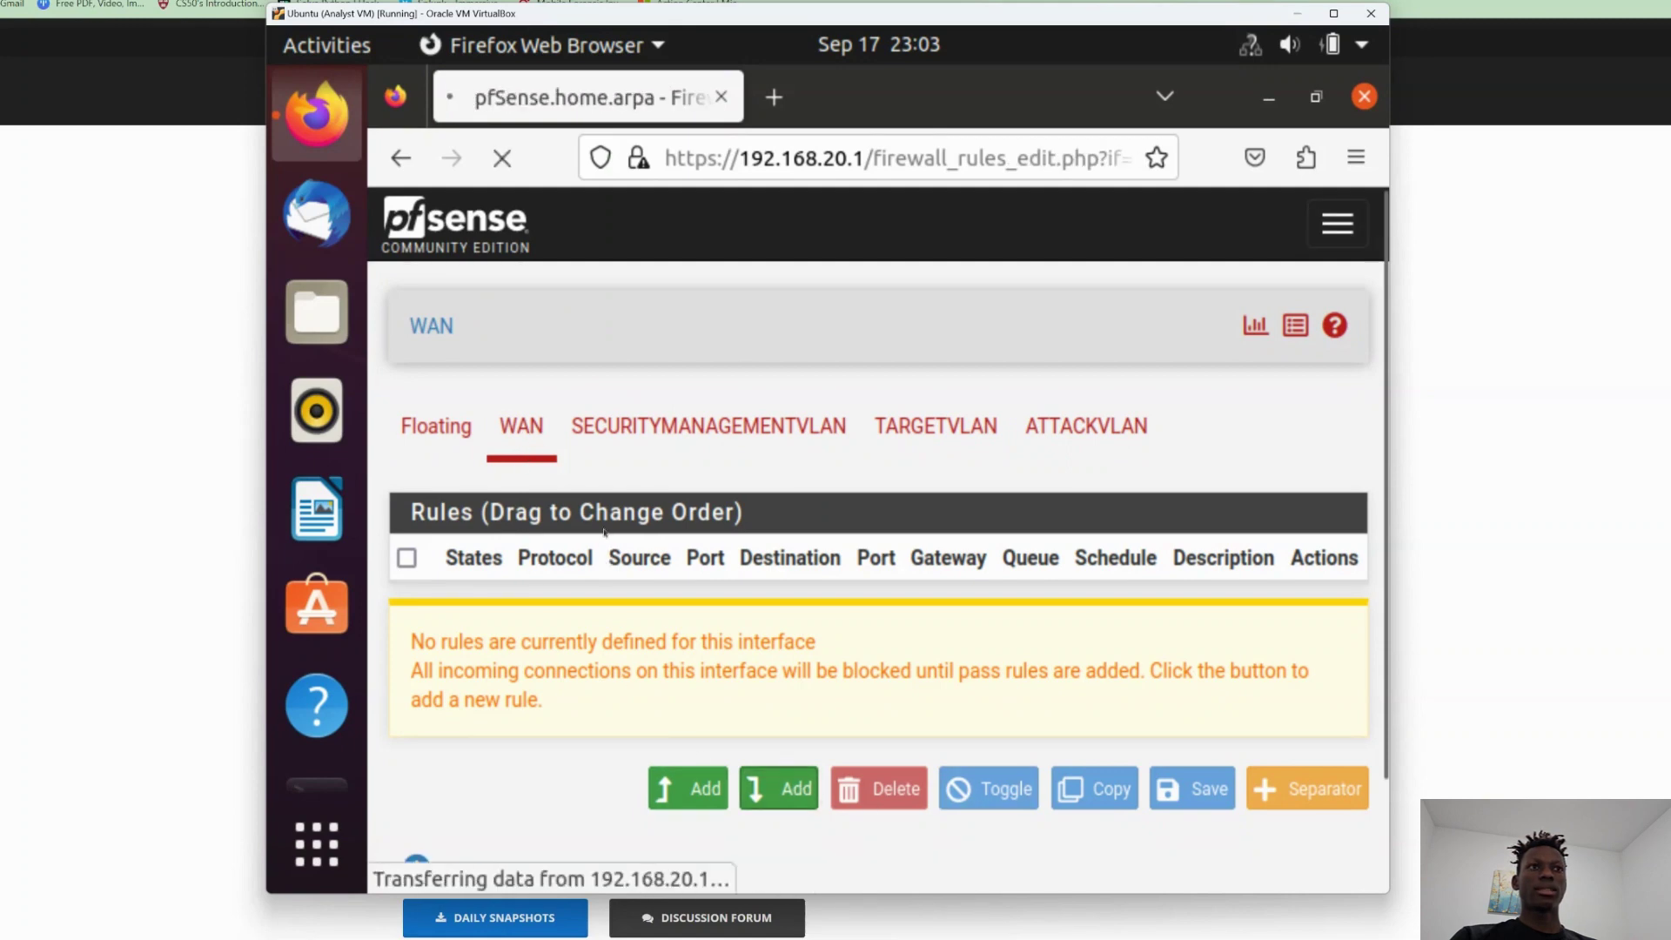
scroll(524, 599, down, 2)
scroll(524, 599, down, 3)
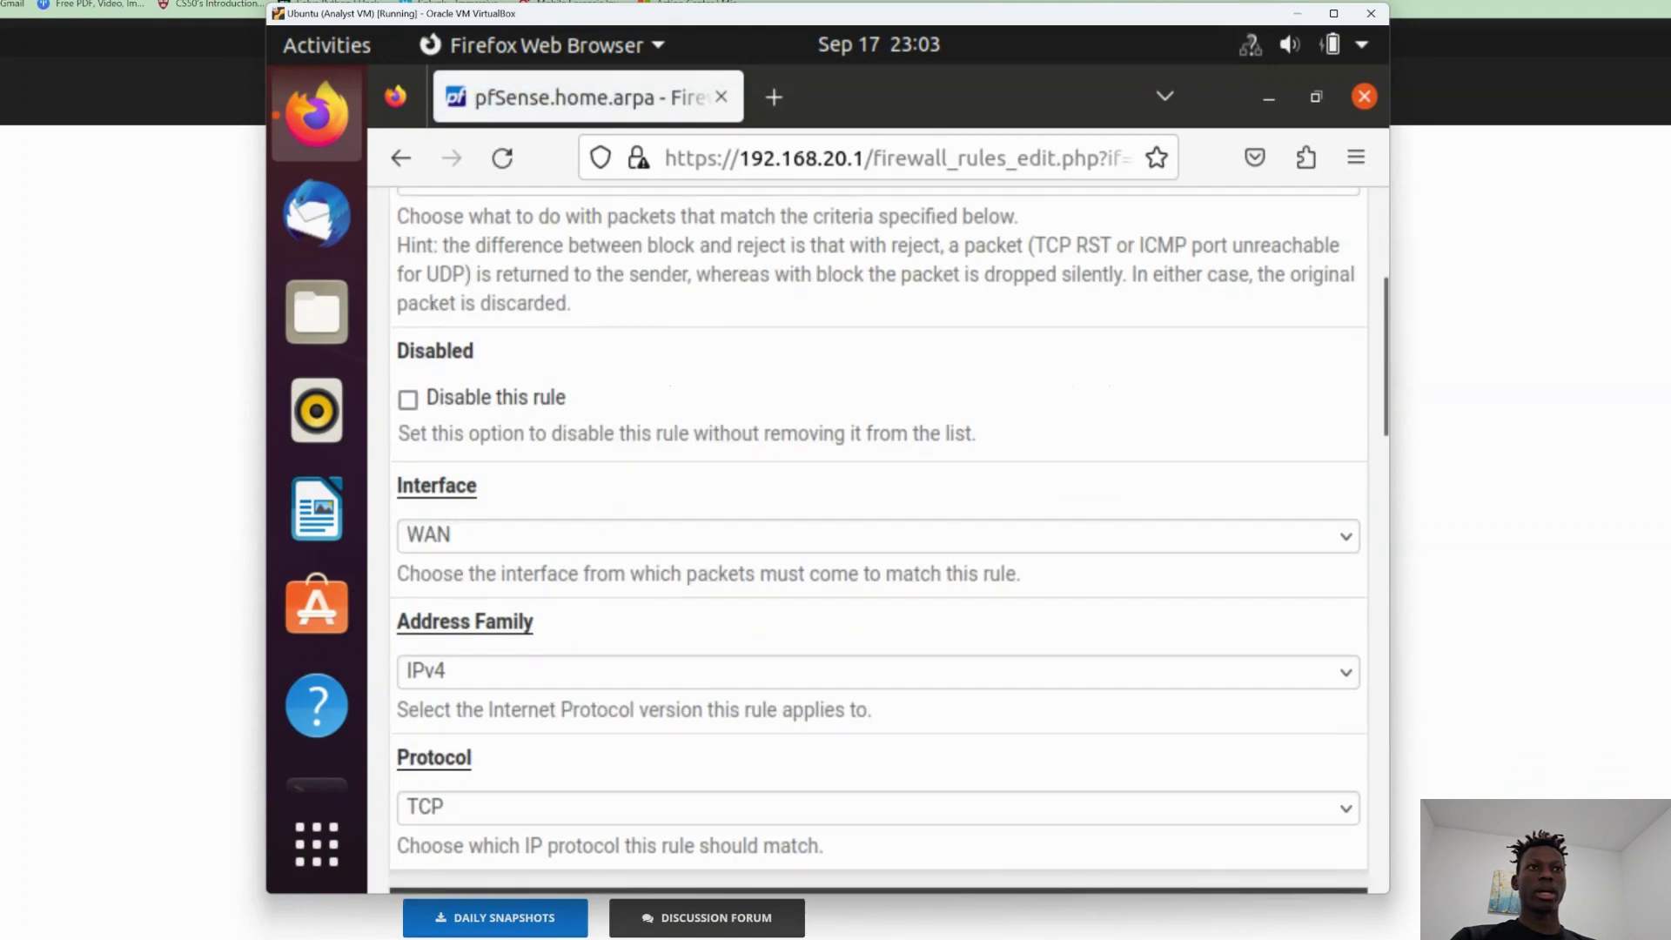
scroll(550, 688, down, 6)
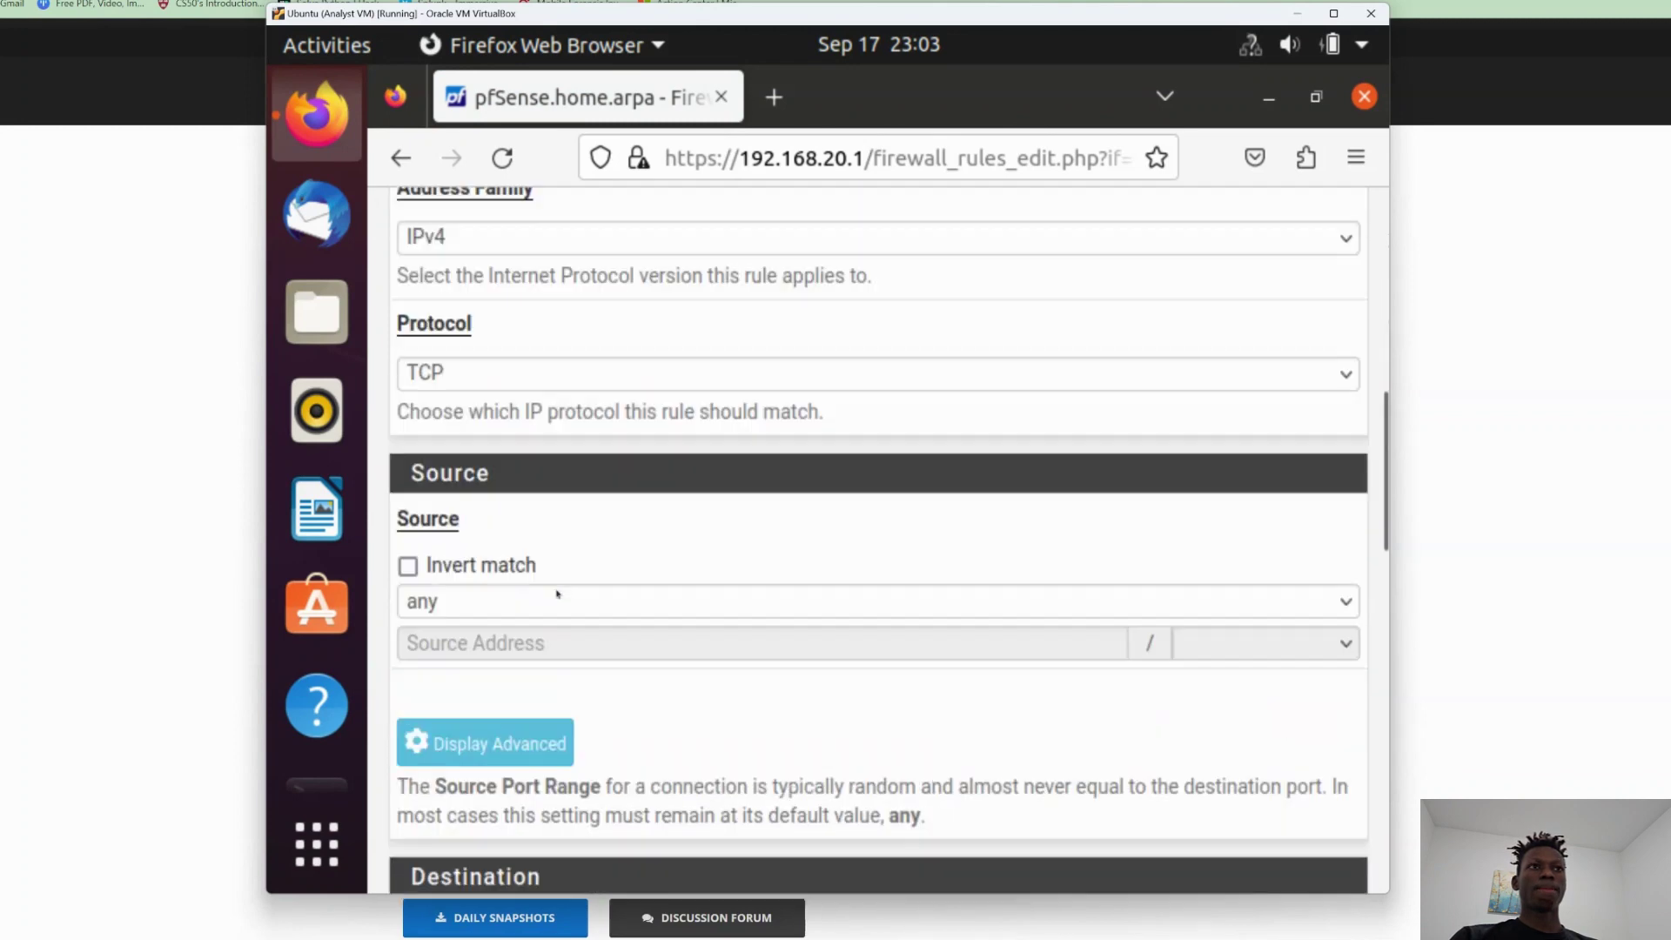
scroll(539, 592, up, 4)
click(494, 641)
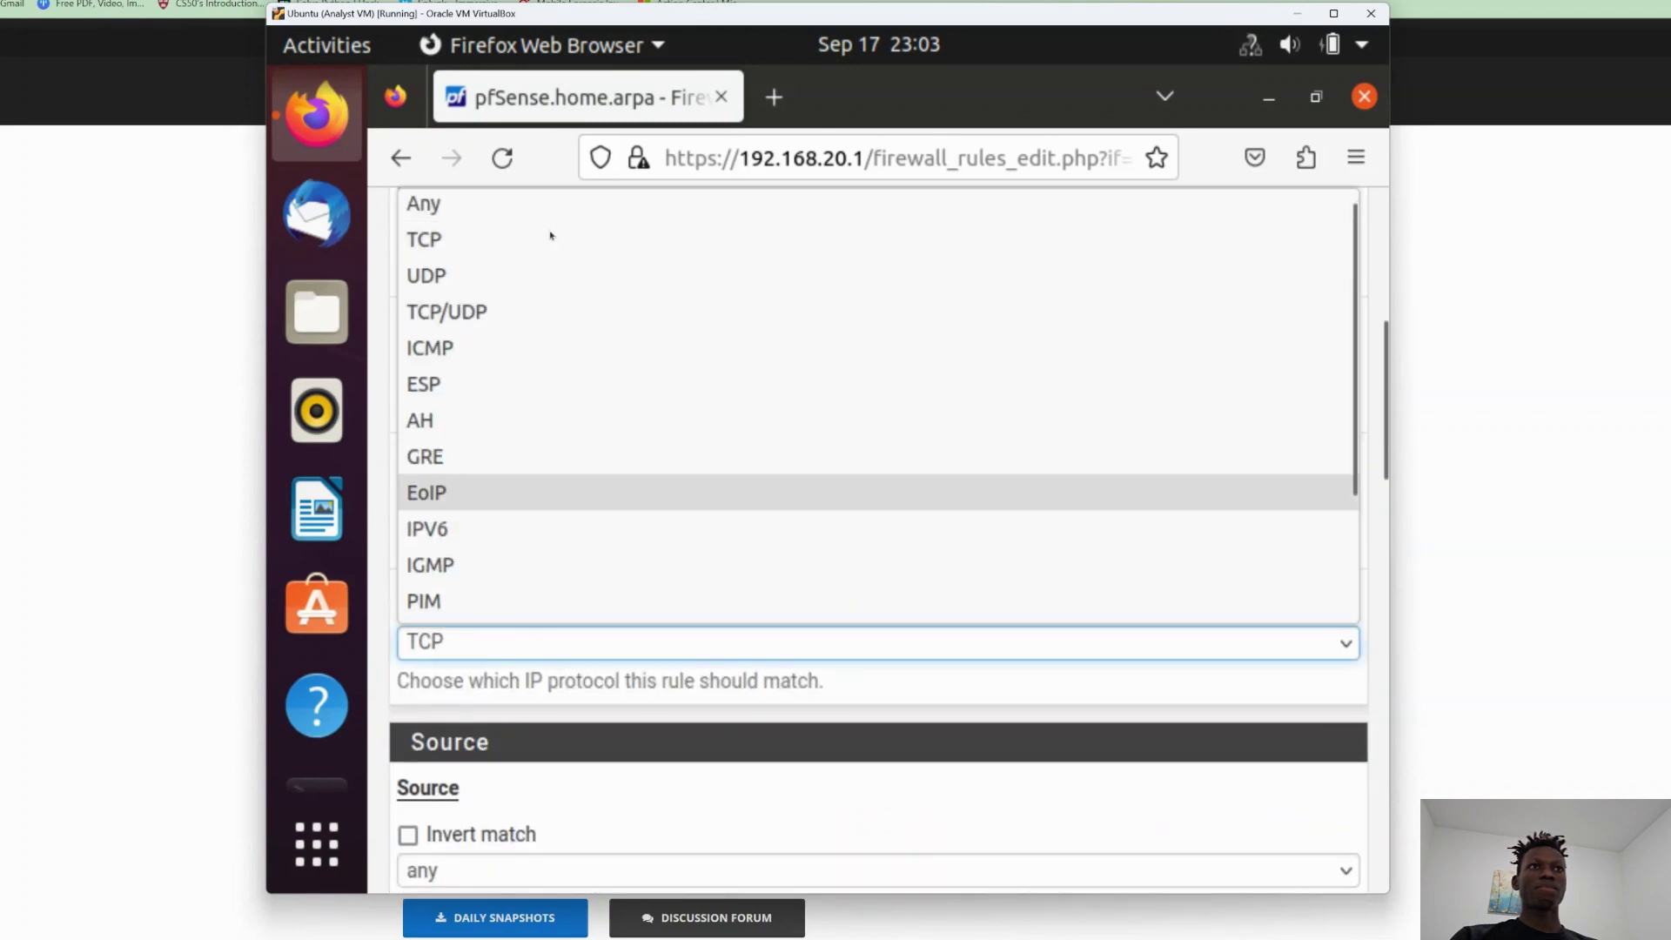
click(579, 206)
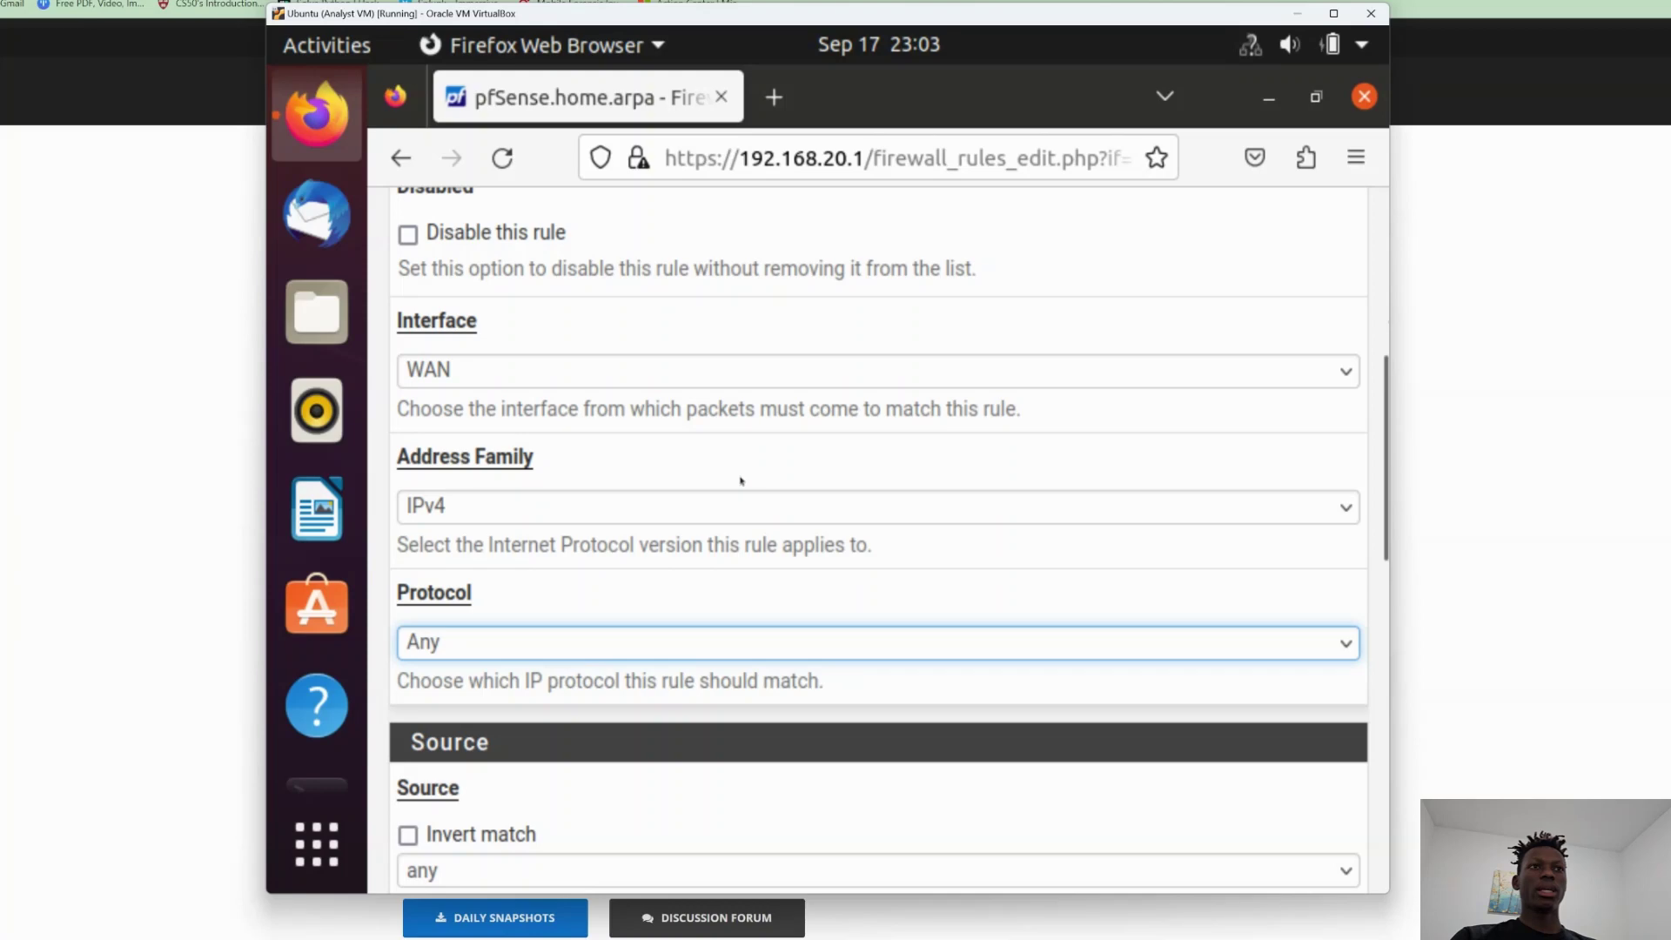
scroll(740, 481, down, 12)
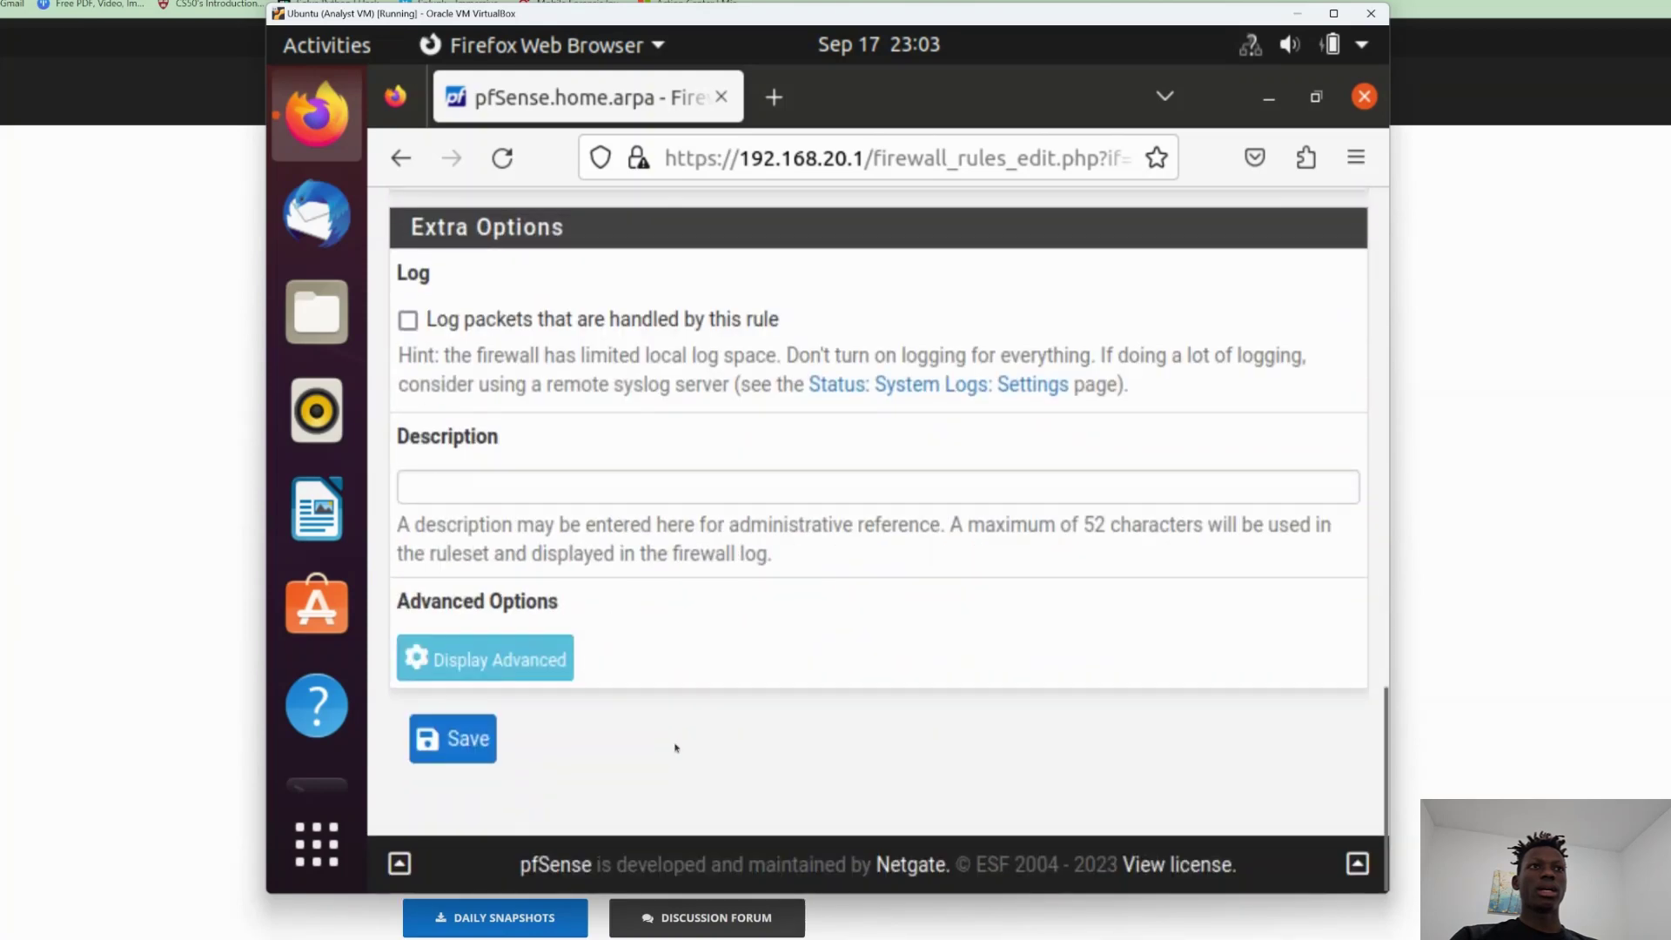
click(487, 750)
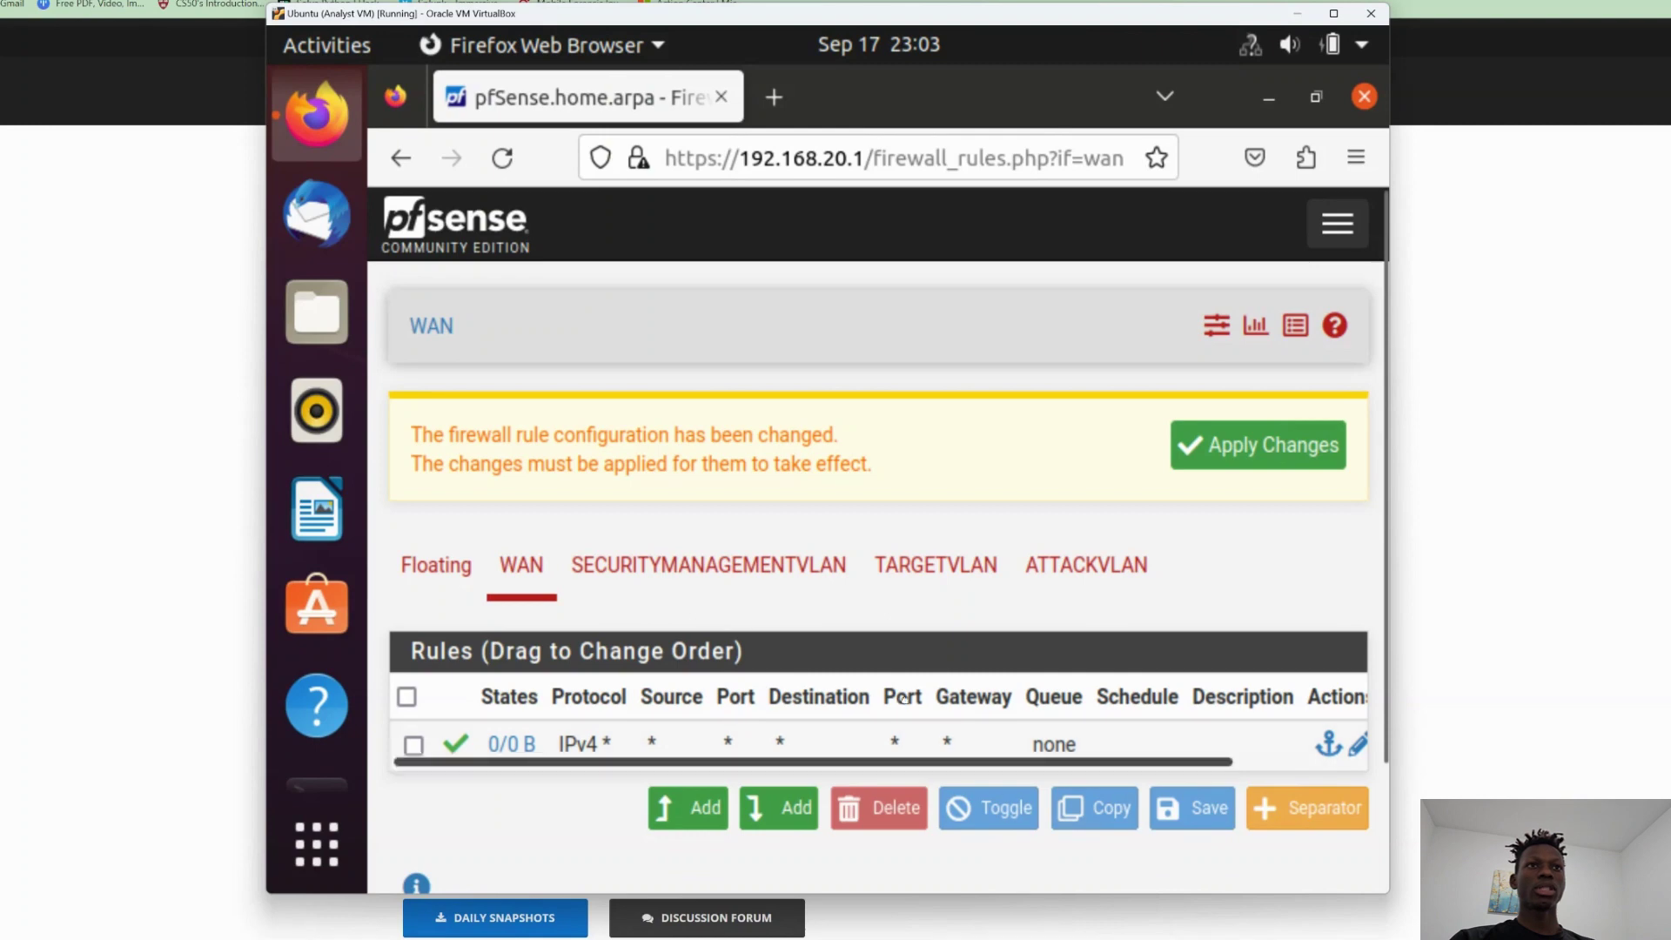
scroll(975, 620, down, 1)
click(1259, 436)
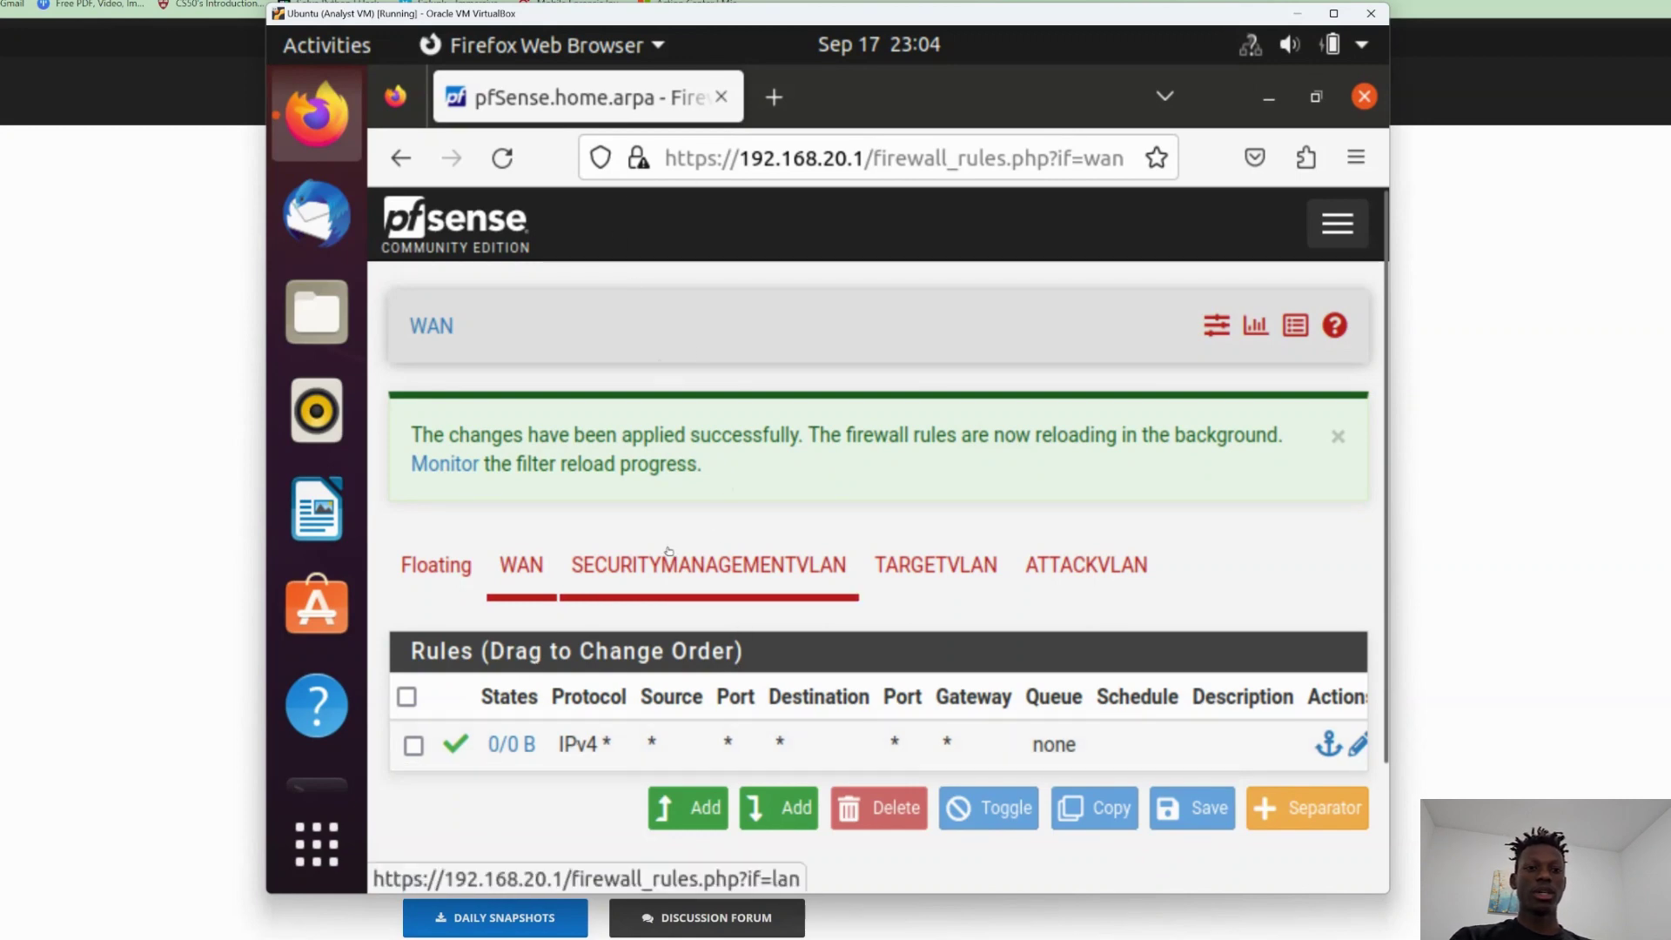
Confirm the allow-any WAN rule applied, then review the SECURITYMANAGEMENTVLAN and TARGETVLAN firewall rules.
scroll(692, 596, down, 3)
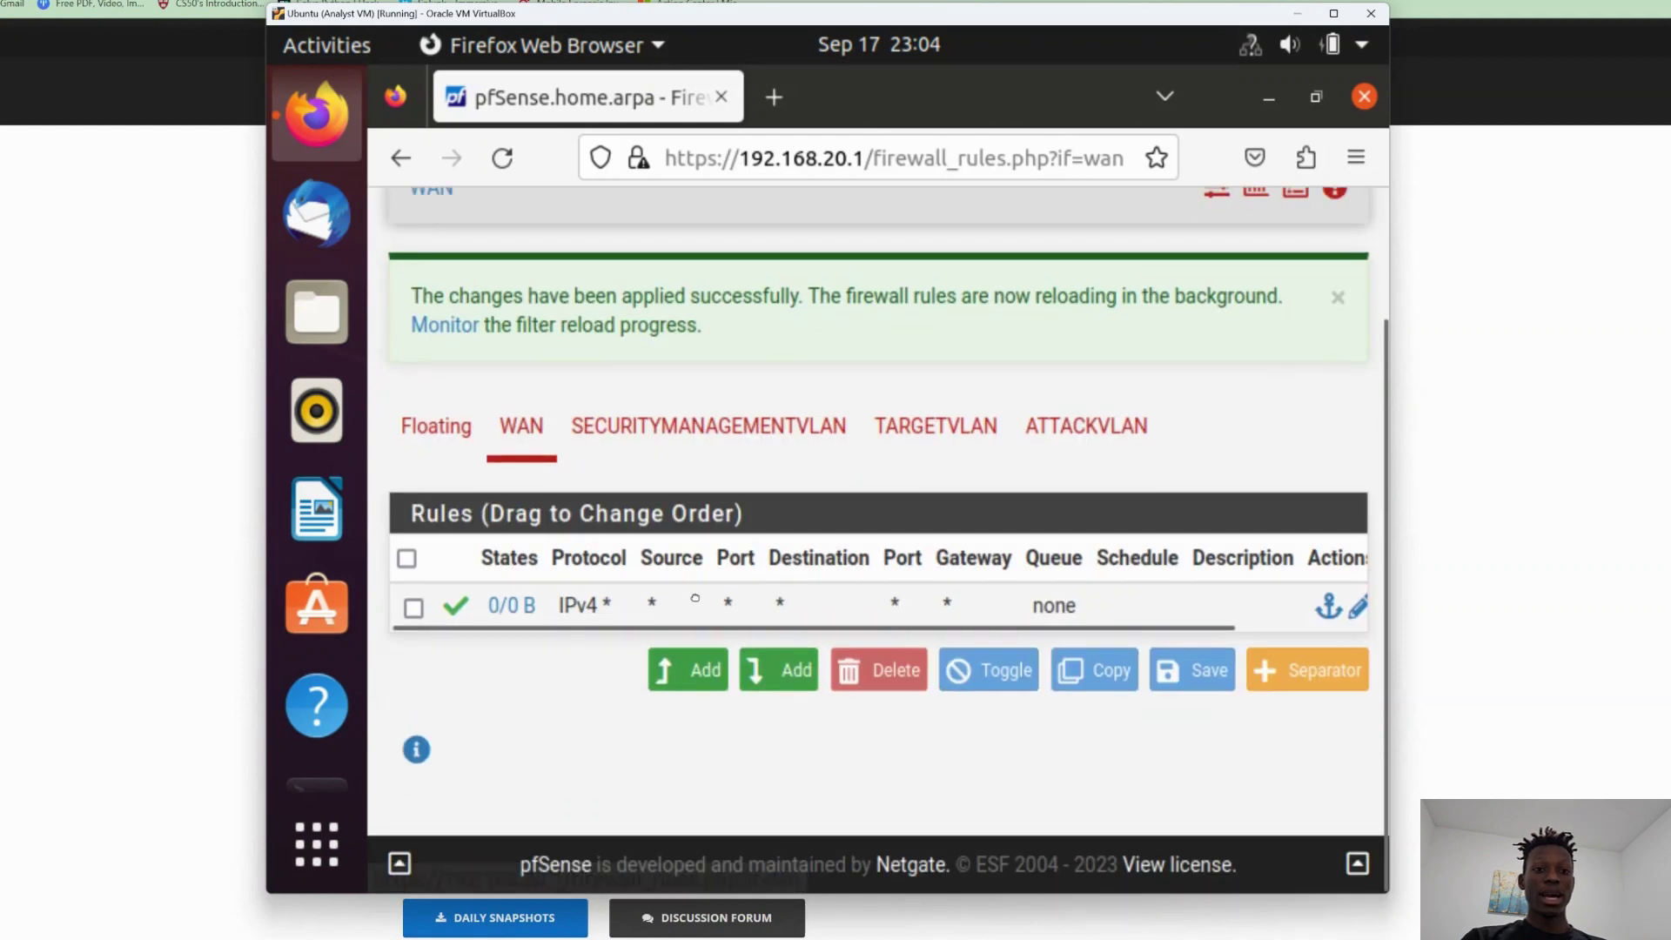
scroll(714, 601, up, 2)
scroll(716, 598, up, 2)
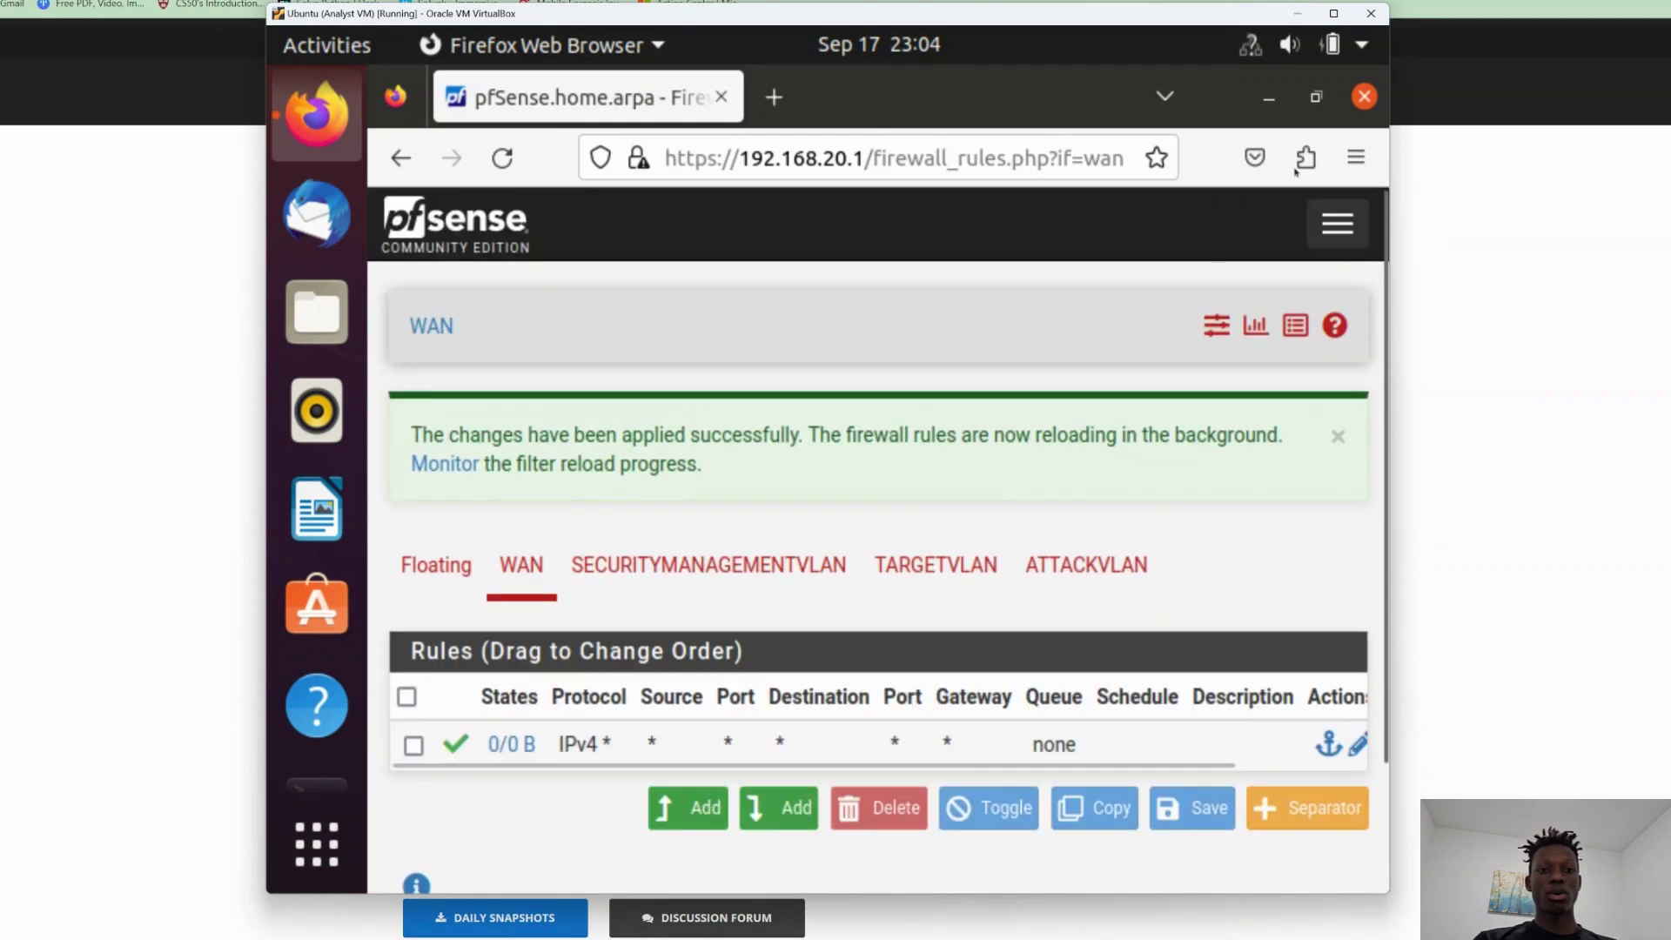
click(1338, 225)
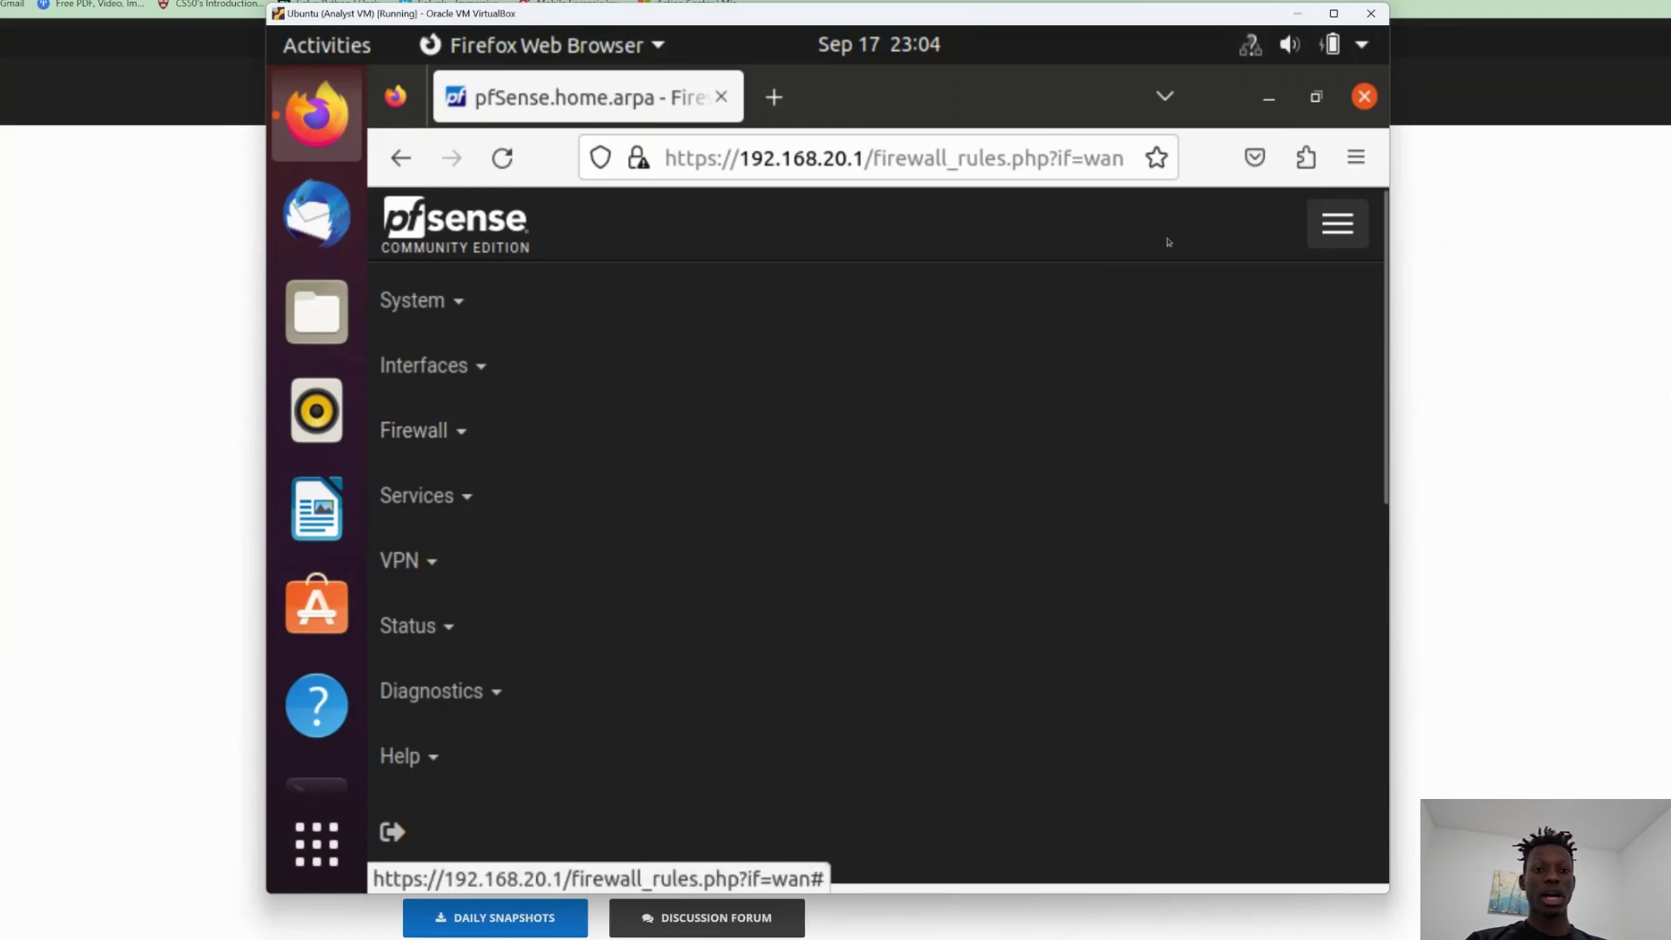
click(1316, 235)
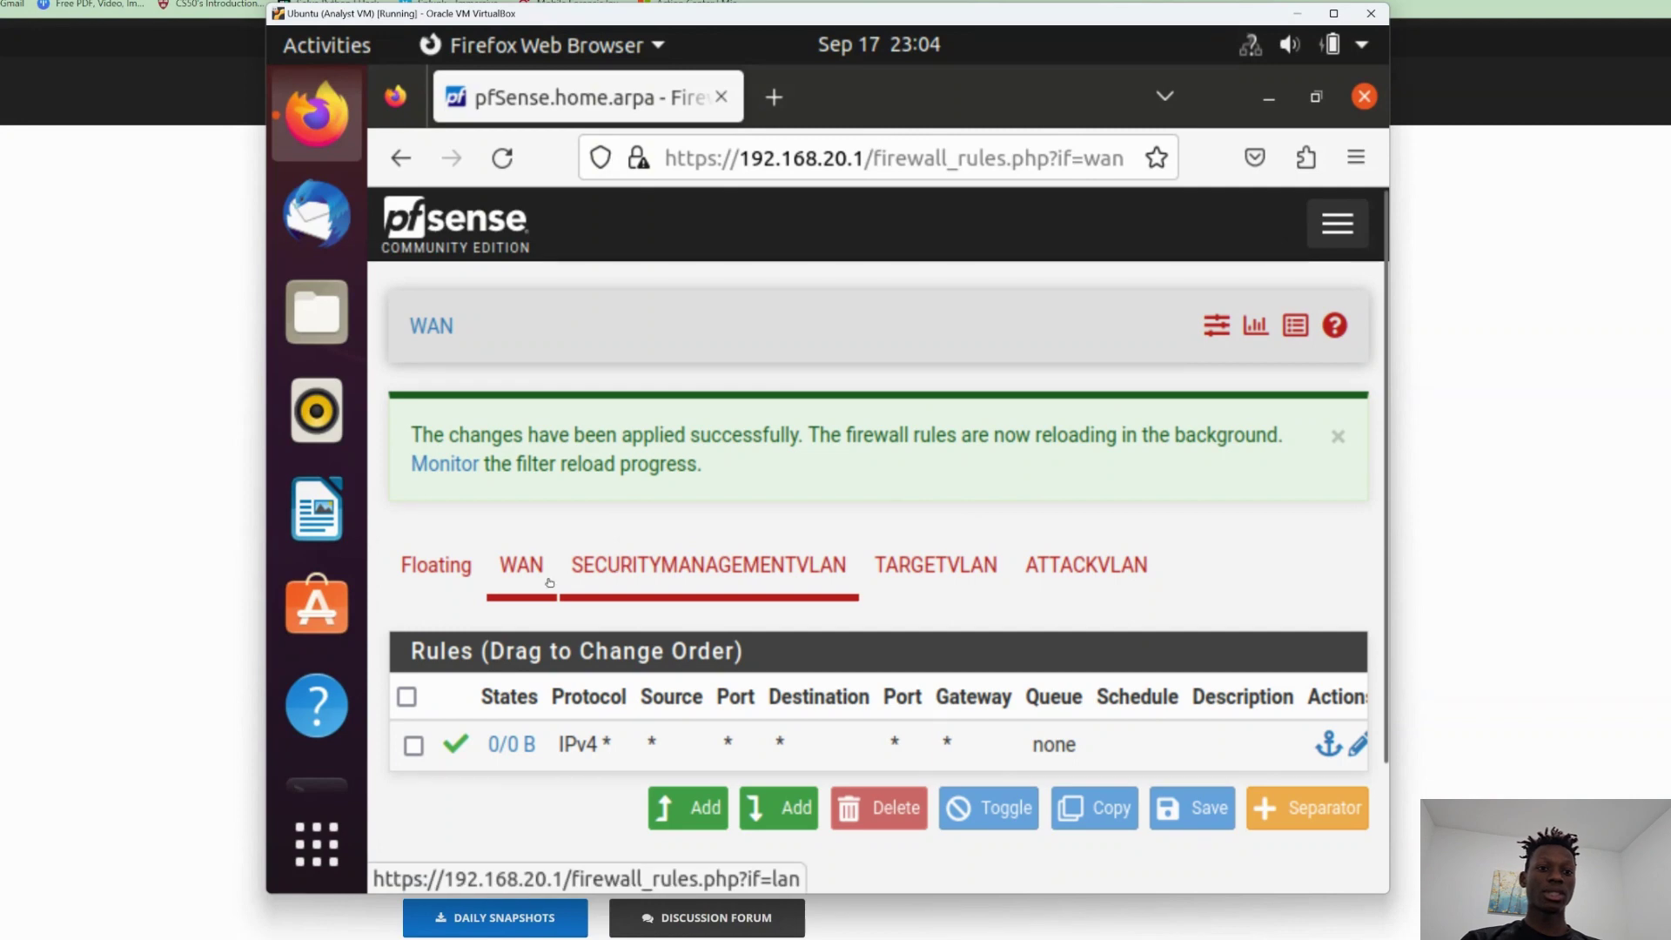
click(635, 572)
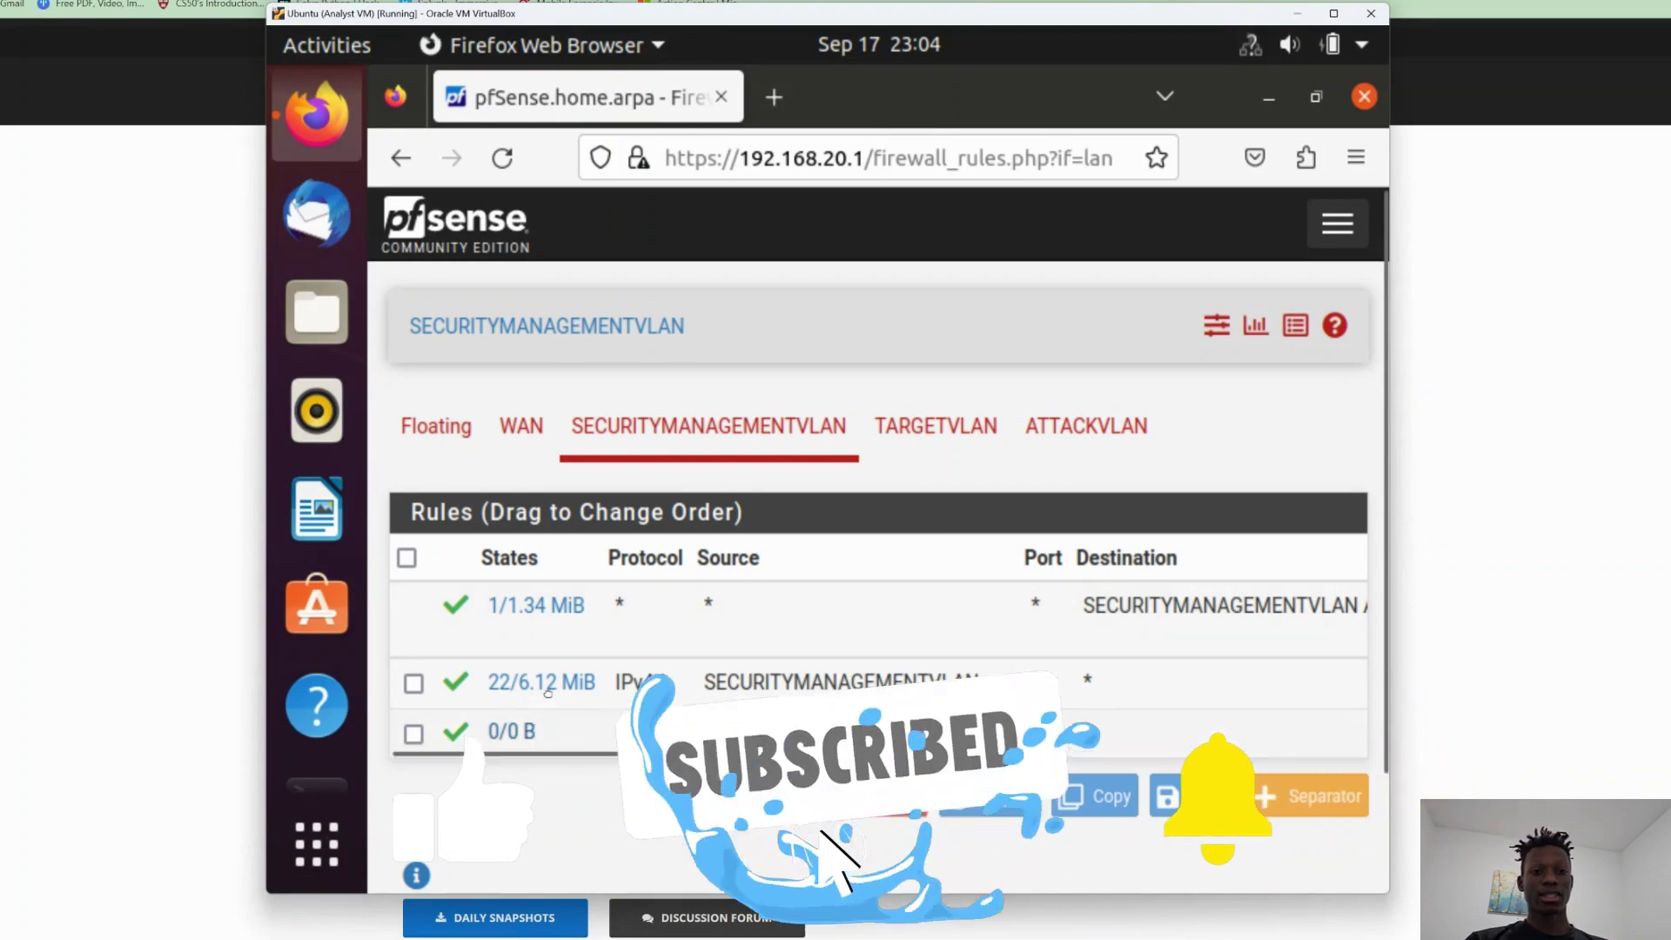
click(926, 438)
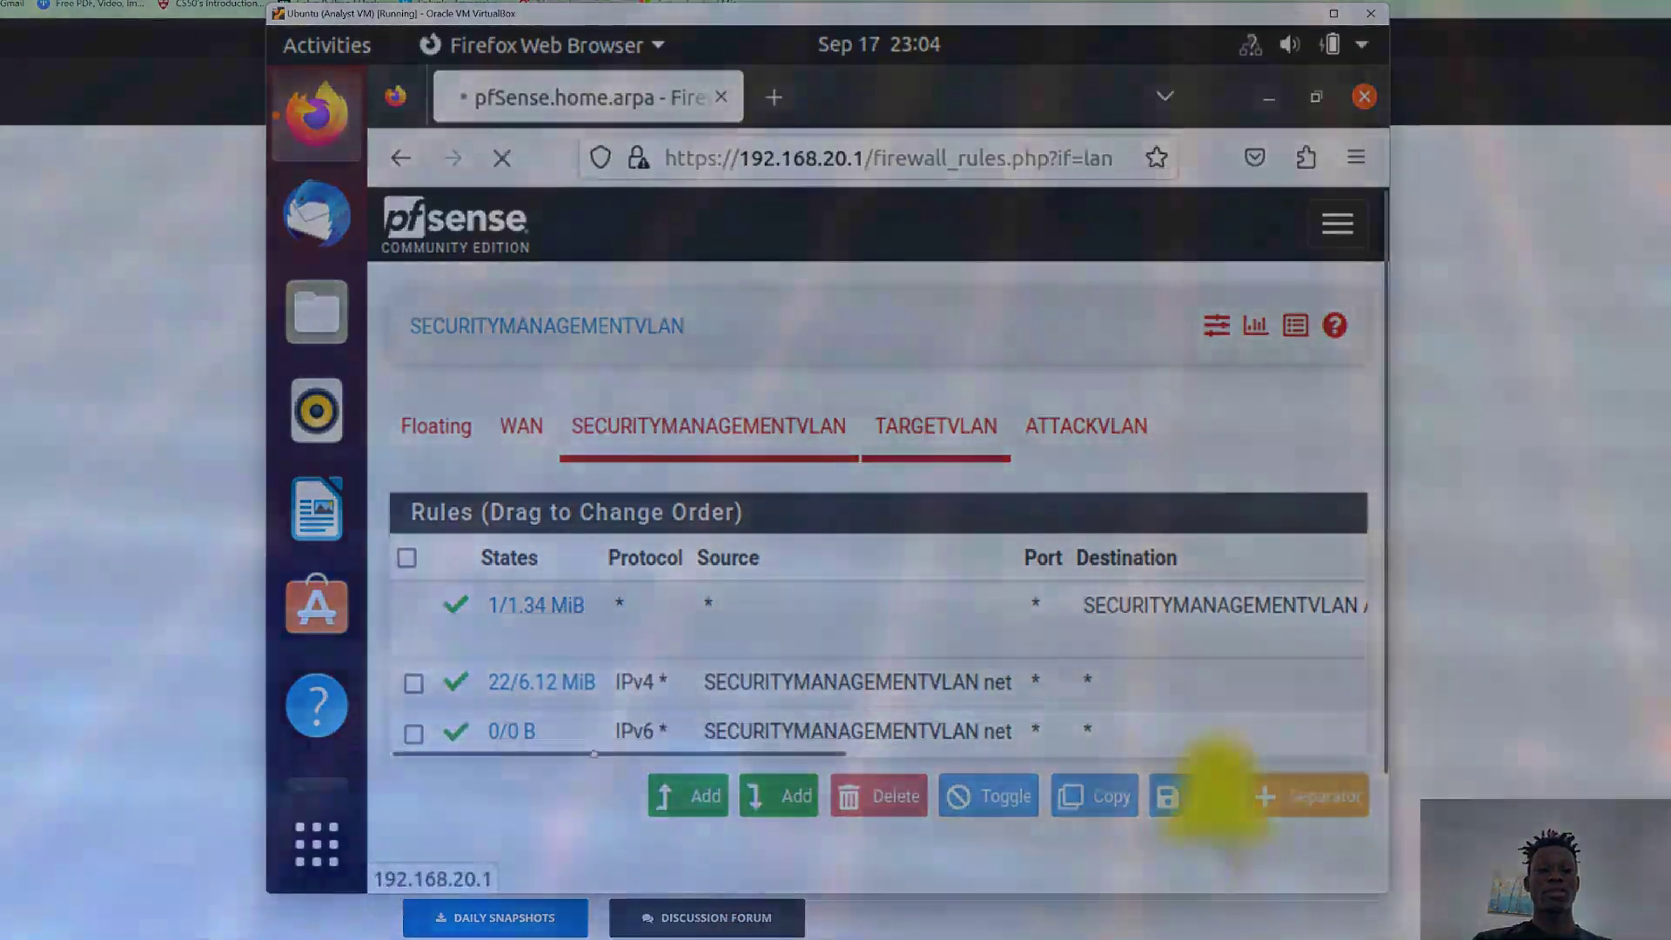